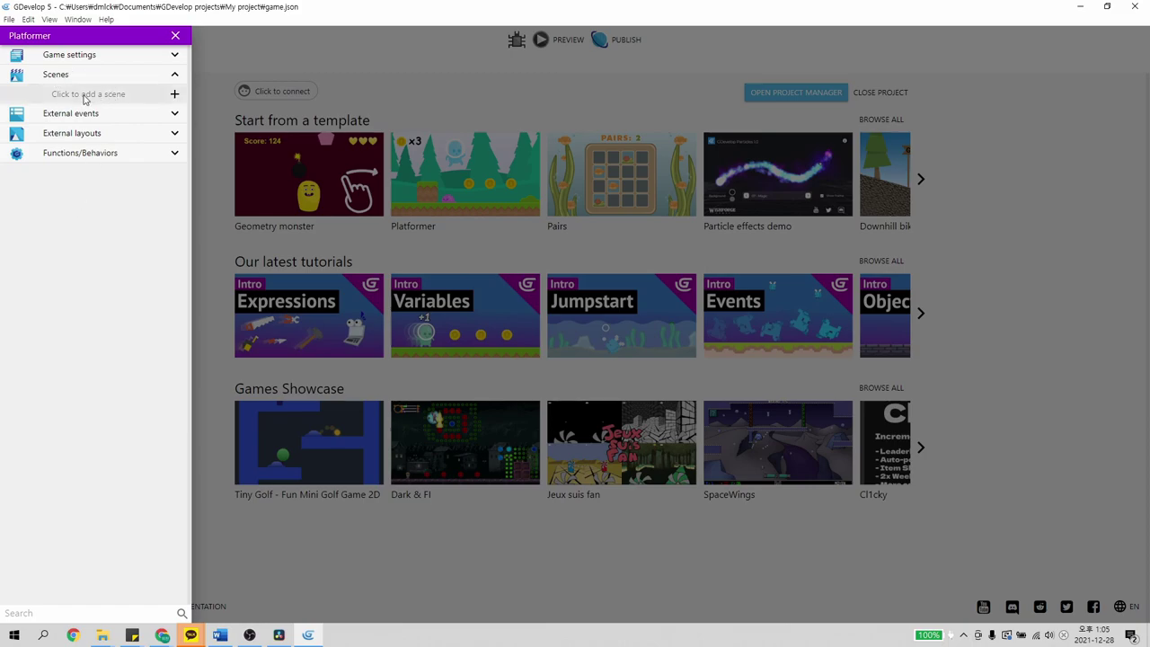
Add a new scene to the Platformer project and open it for editing
click(137, 95)
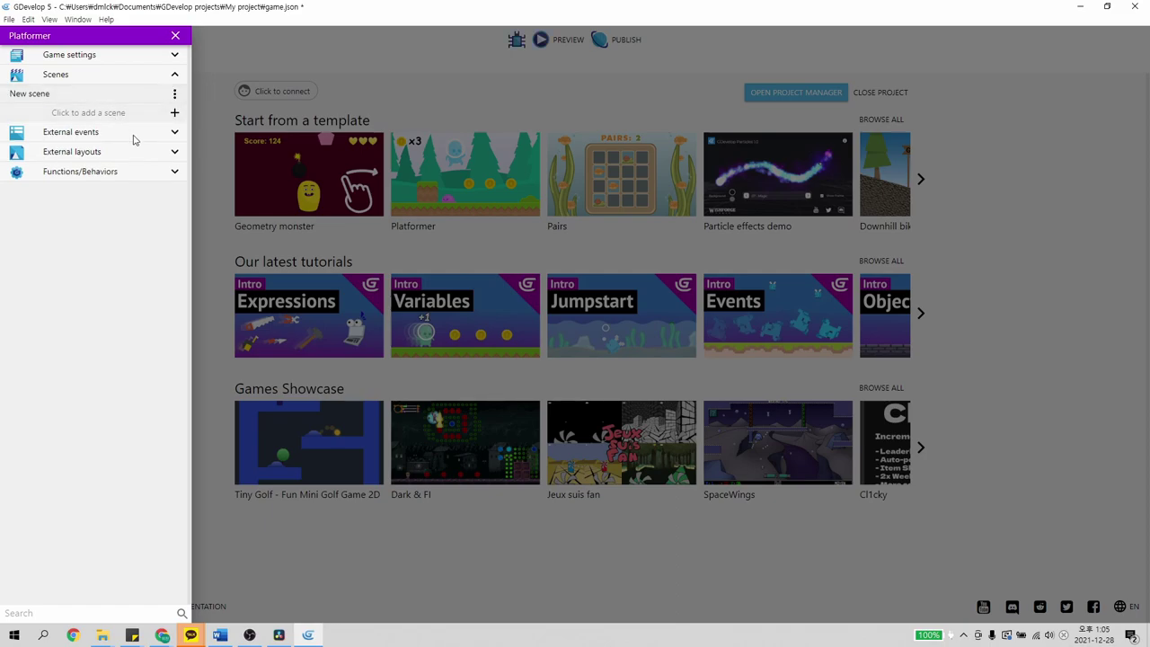
click(51, 100)
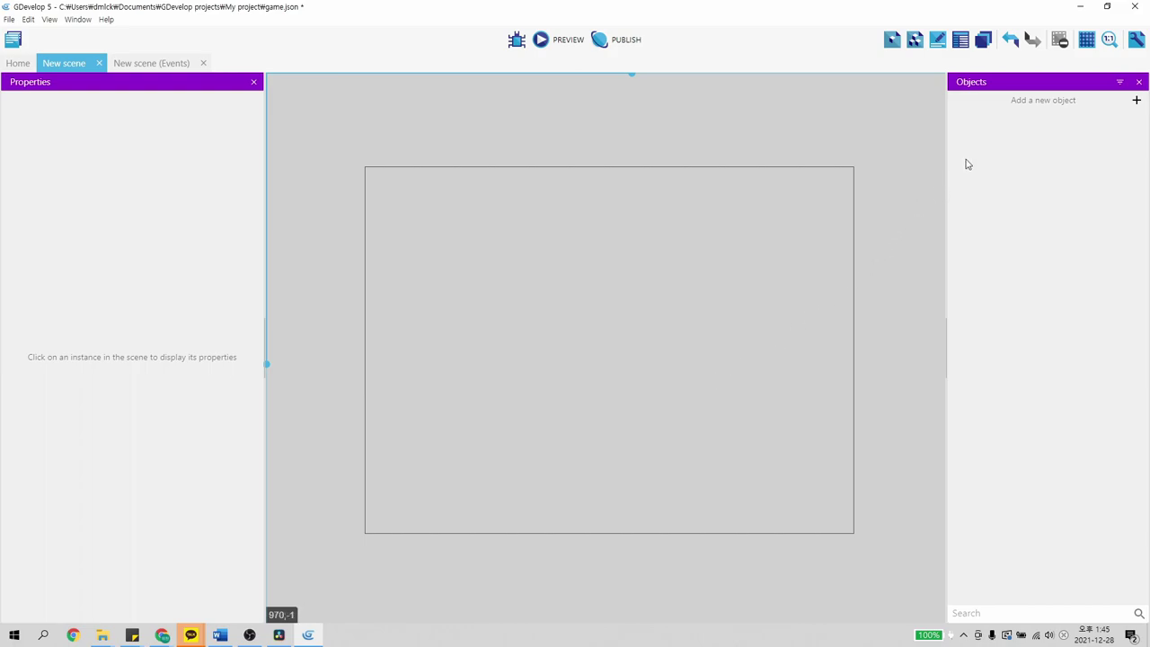
Create a Tiled Sprite object from scratch in the new scene and name it "sky"
click(1026, 104)
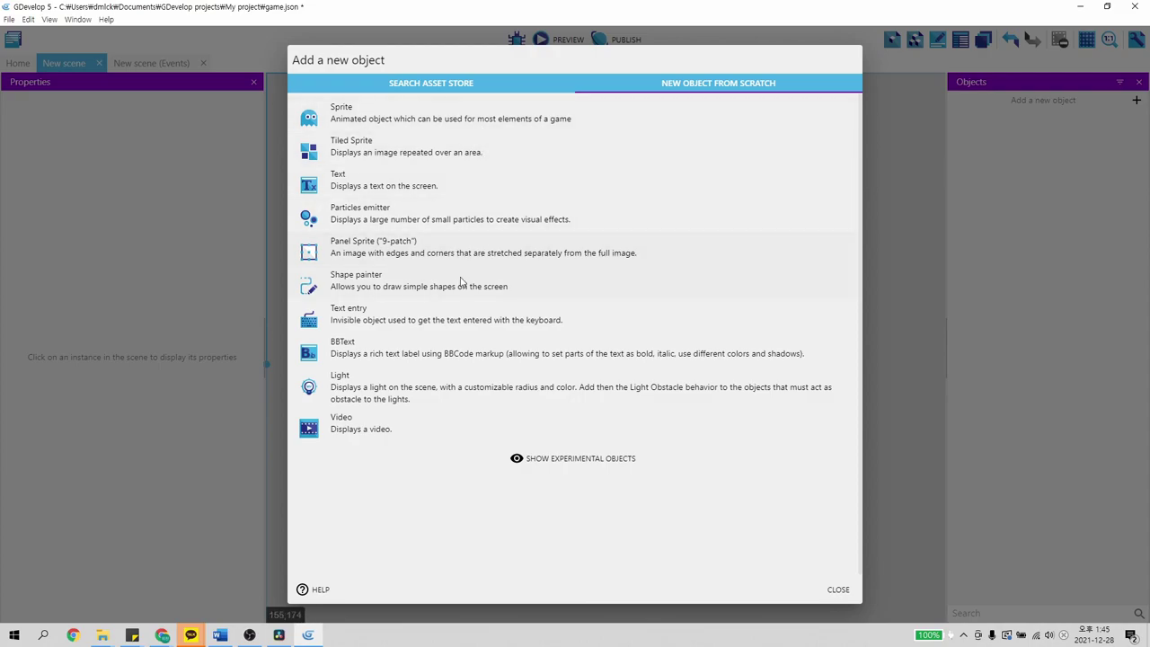
click(413, 156)
click(369, 90)
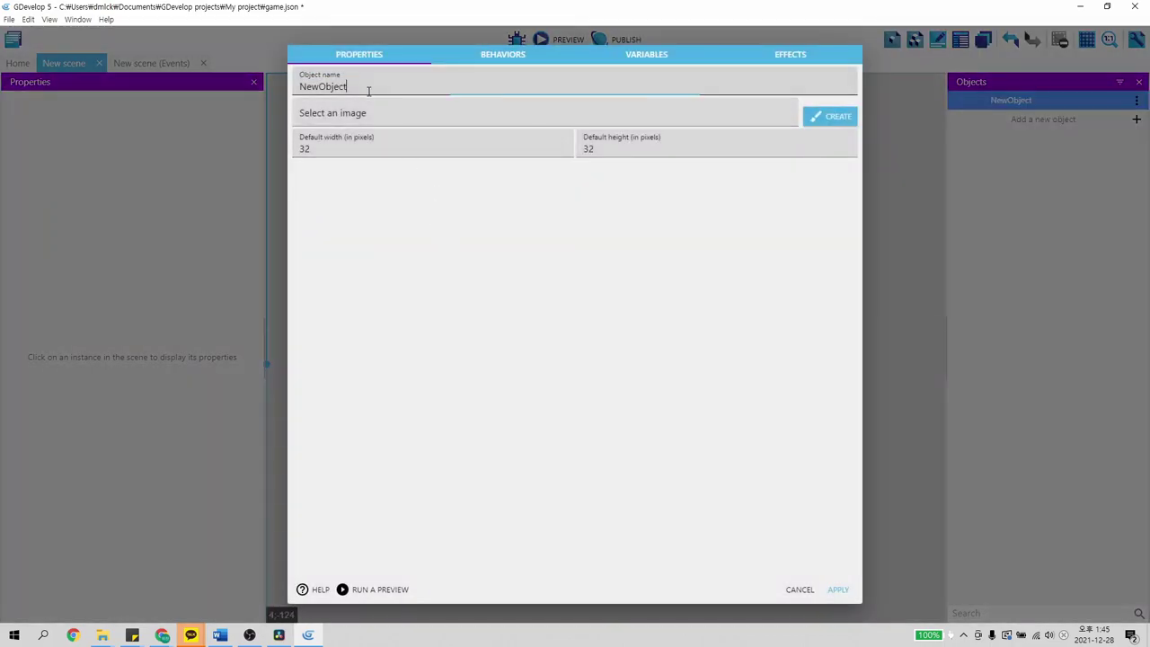
drag(369, 90, 286, 94)
text(sky)
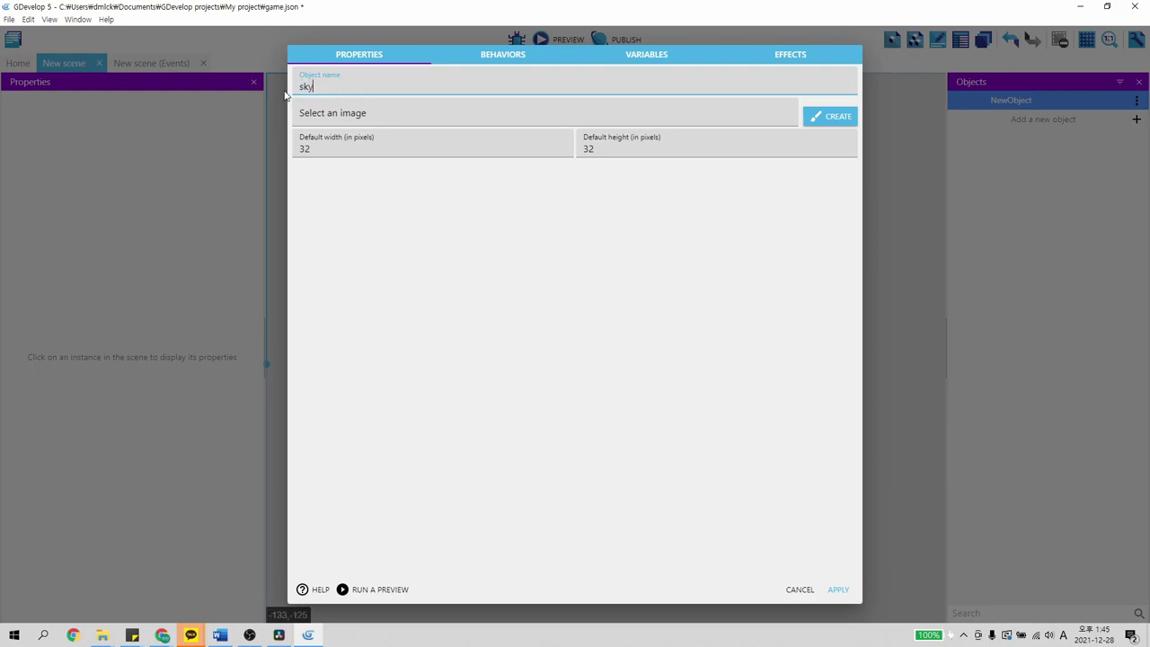
Give the sky object the image background_0000.png from the kenney_pixelplatformer Background folder, copy it into the project folder and apply the object
click(355, 115)
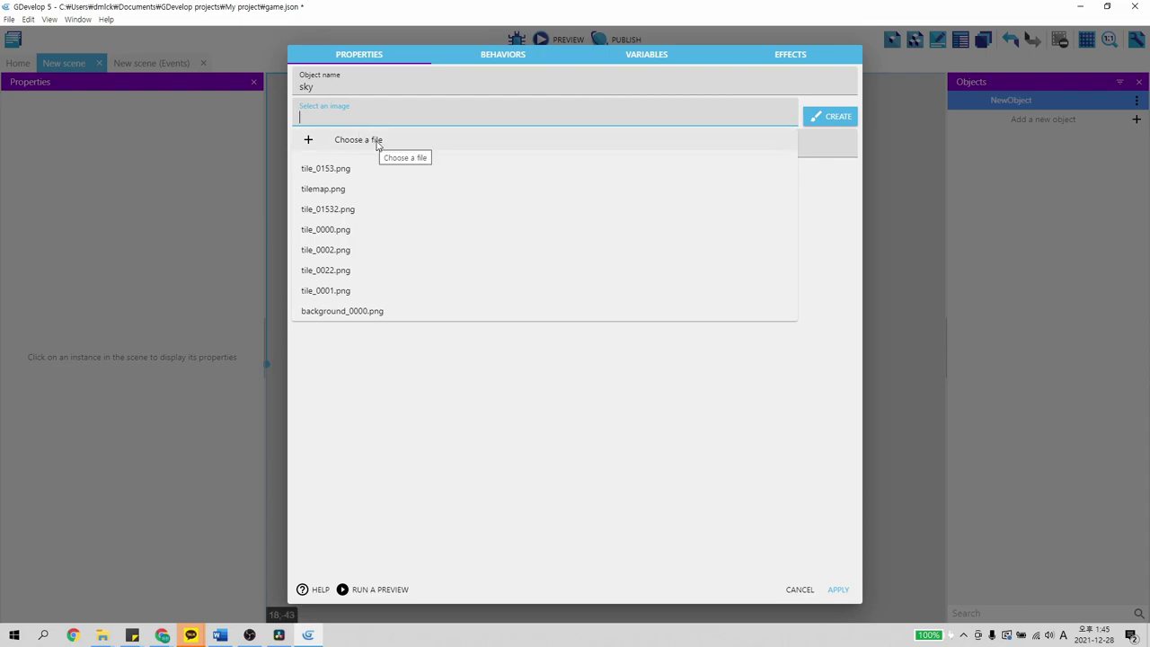
click(377, 143)
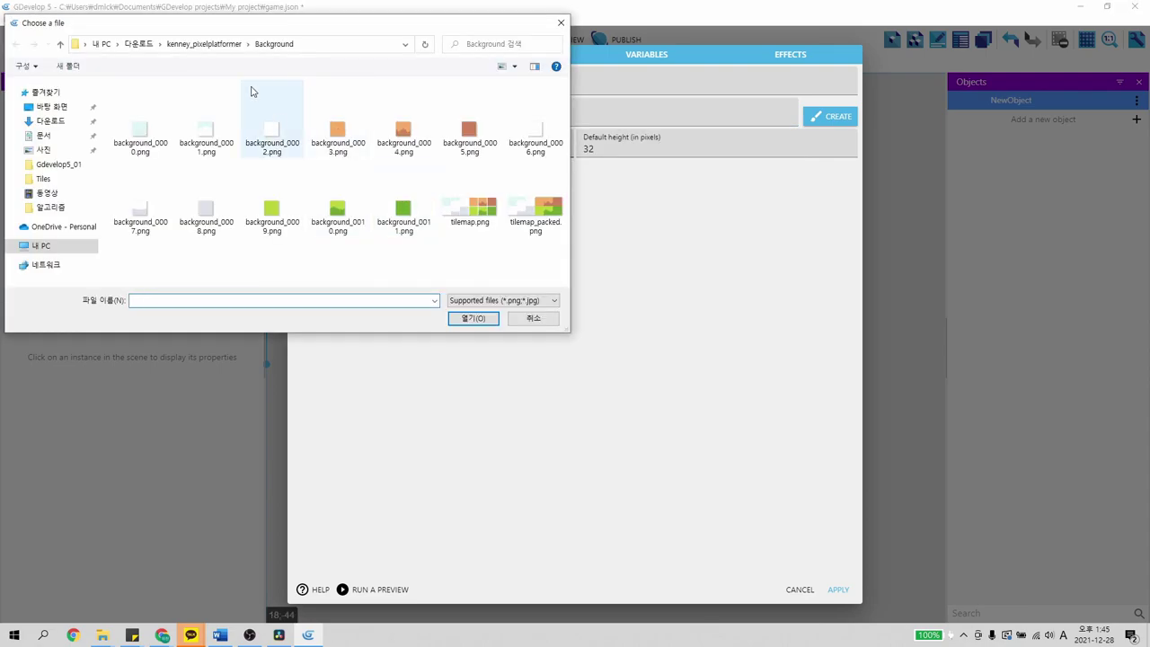
click(216, 45)
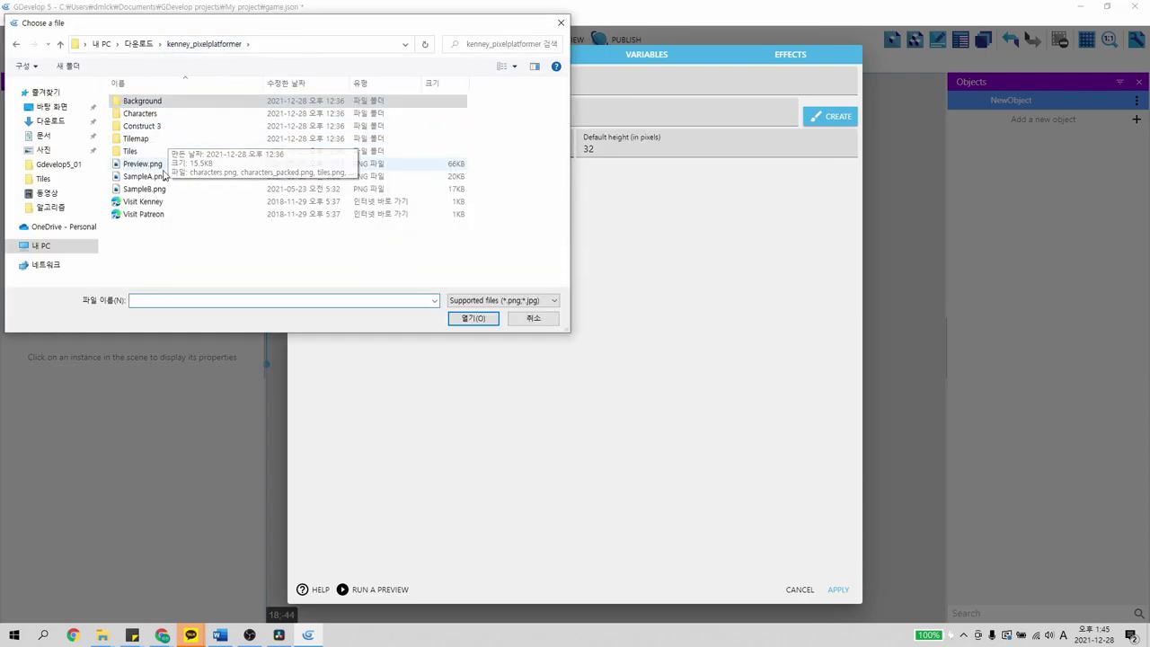
click(208, 238)
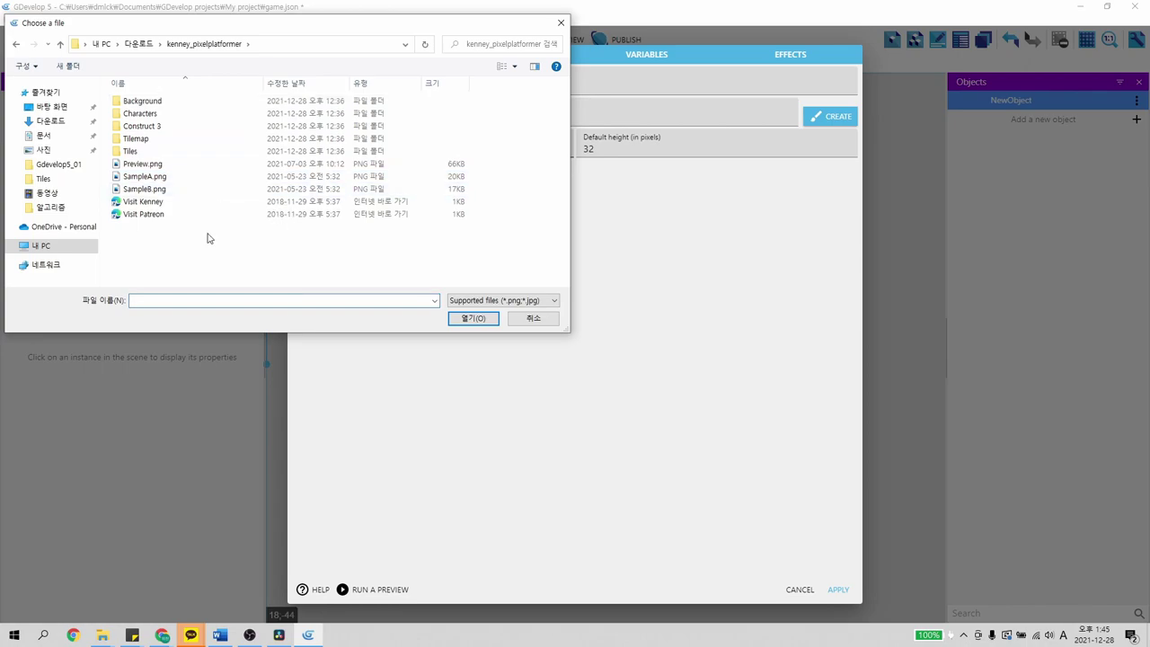
double_click(172, 105)
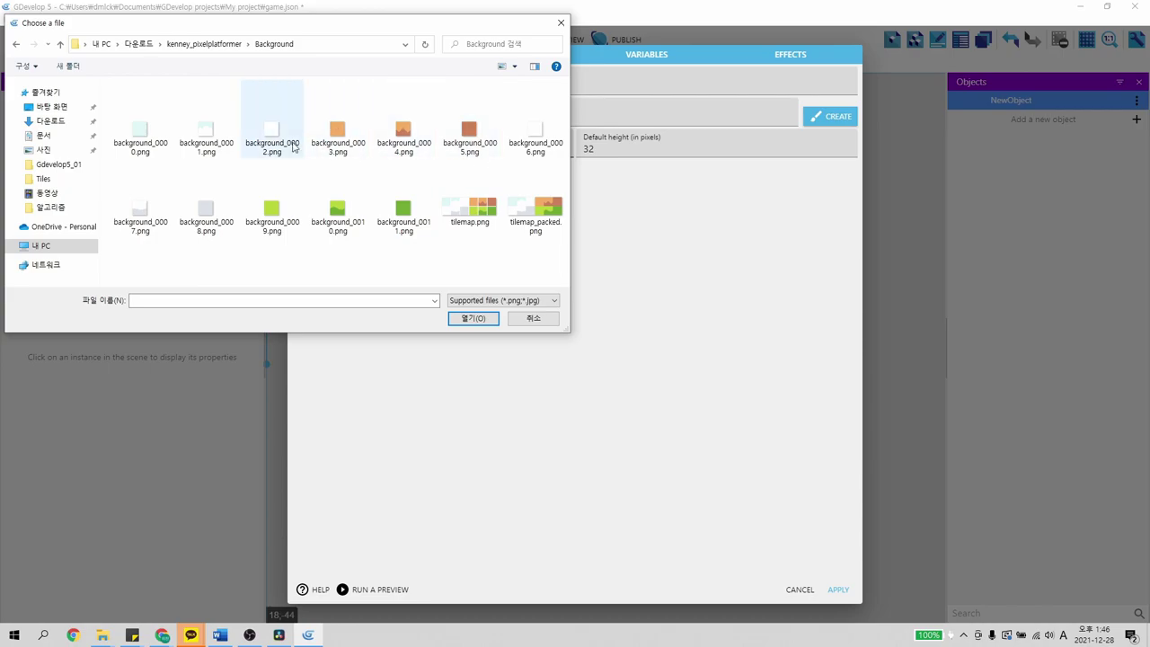
click(144, 132)
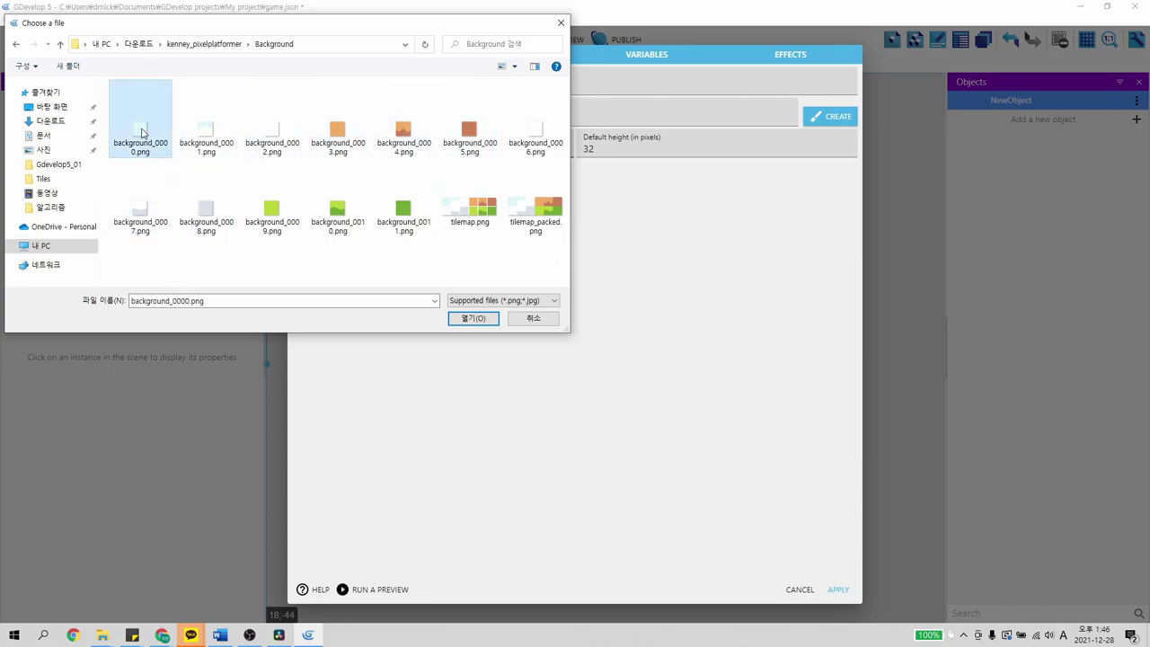
click(452, 318)
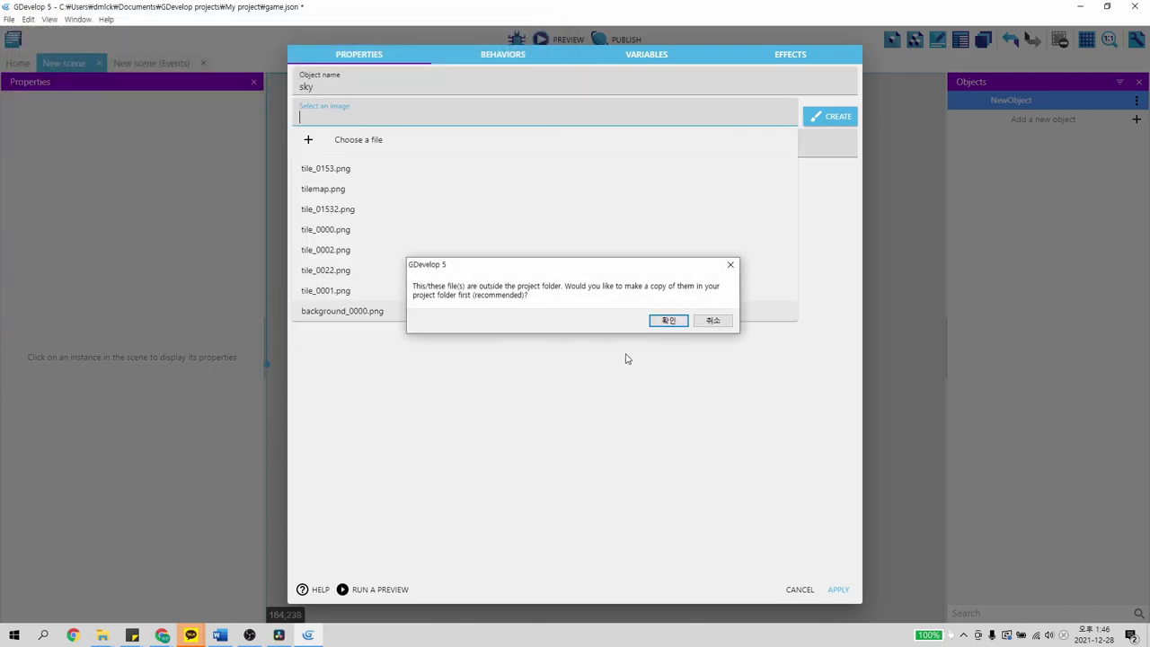
click(666, 321)
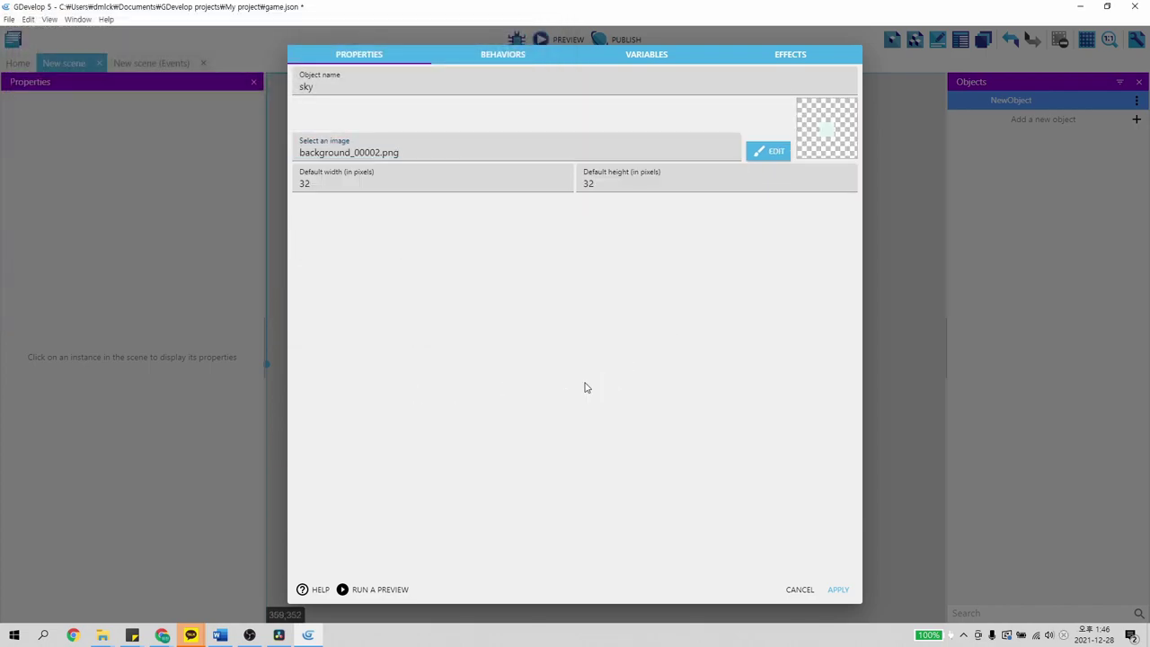
click(839, 590)
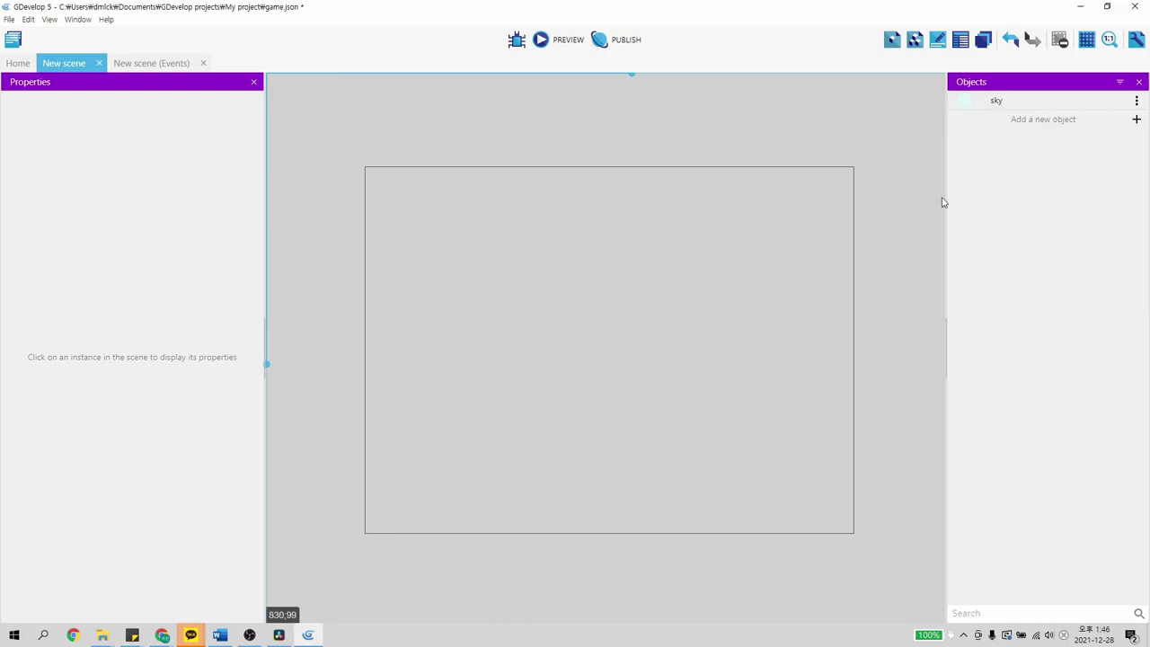
Place the sky object in the scene and stretch it to about 914 by 692 around the whole scene frame
drag(996, 105, 569, 228)
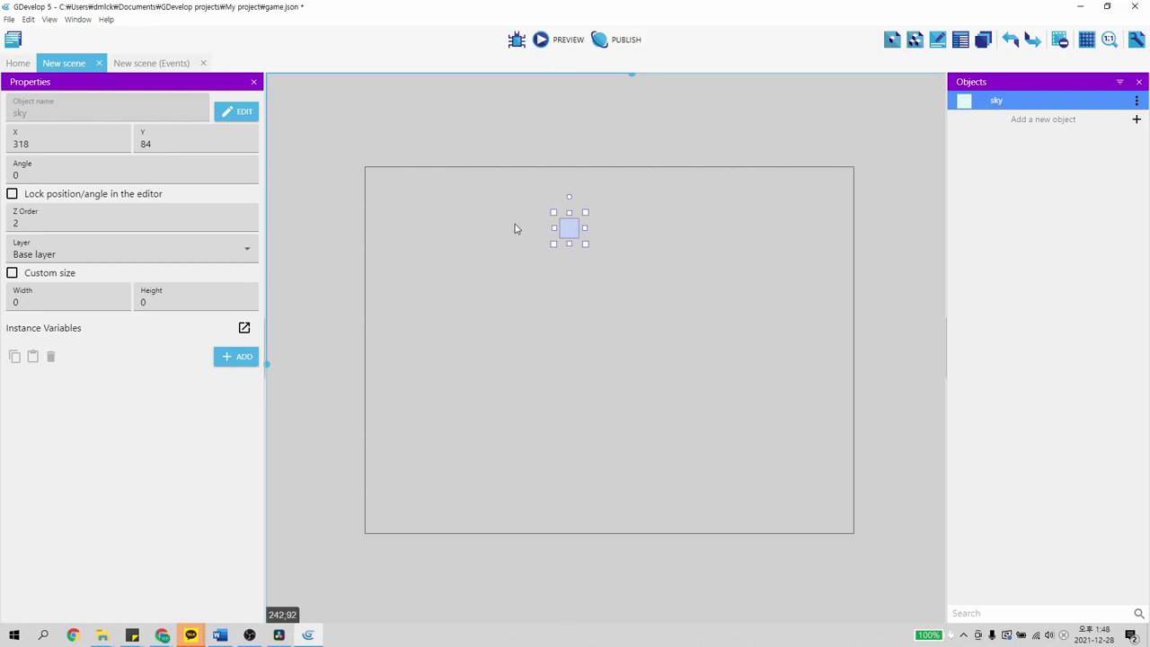
drag(563, 230, 898, 570)
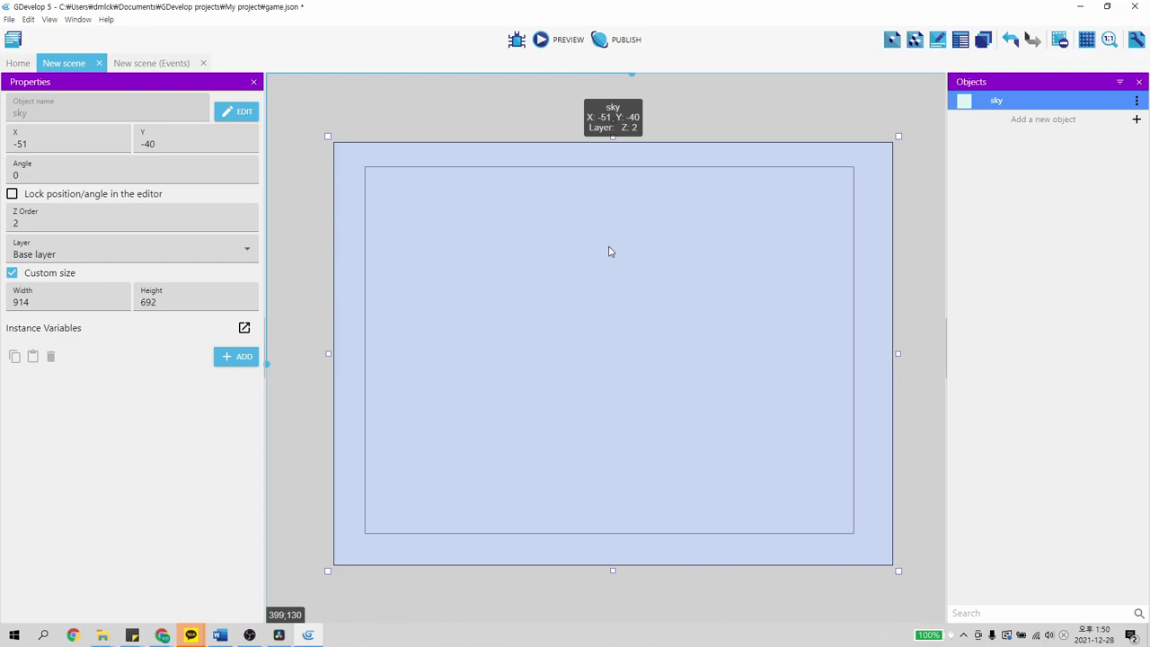
Run a preview of the scene to check how the sky background fills the game window, and close it
click(567, 45)
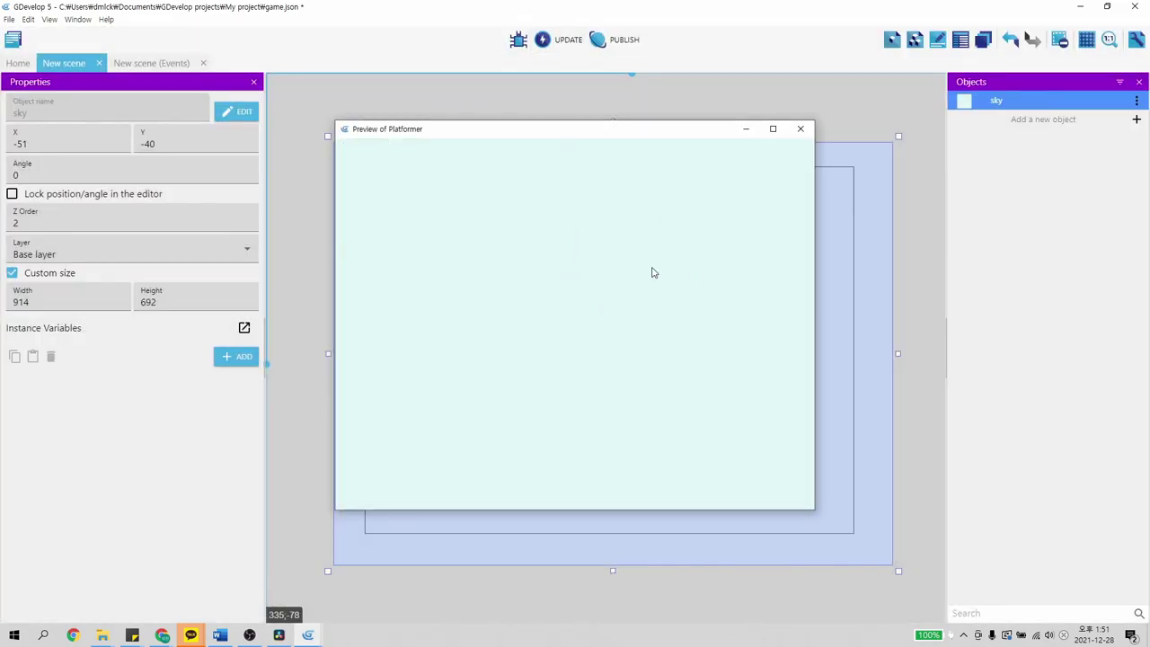
drag(638, 138, 359, 171)
click(704, 99)
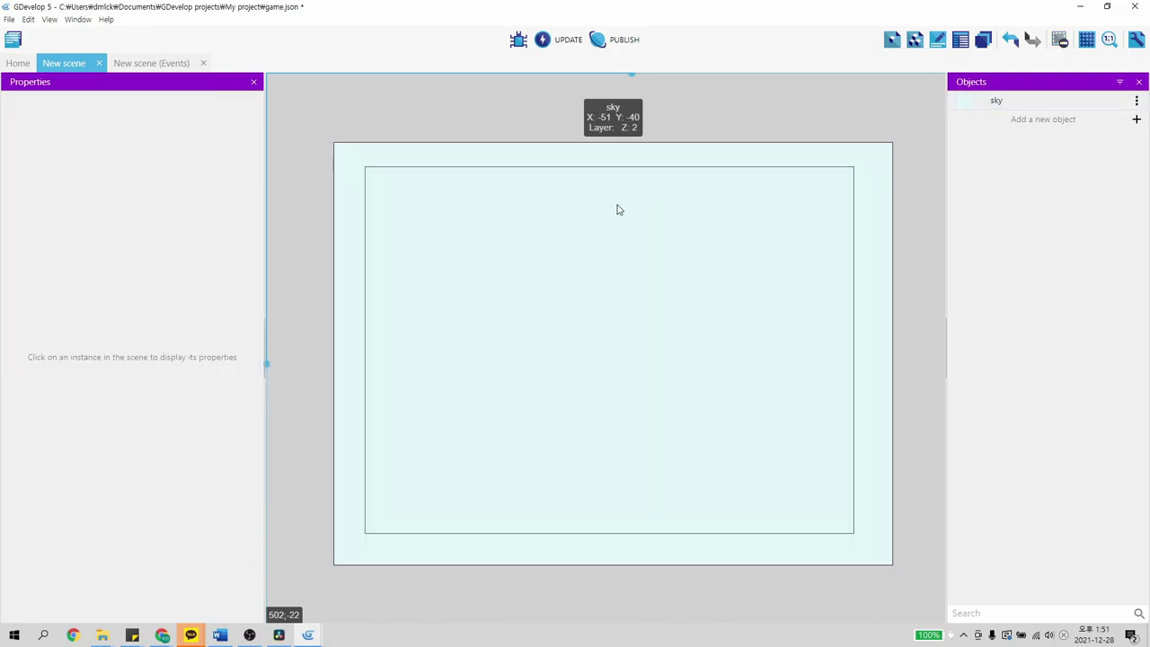
mouse_move(290, 634)
click(362, 597)
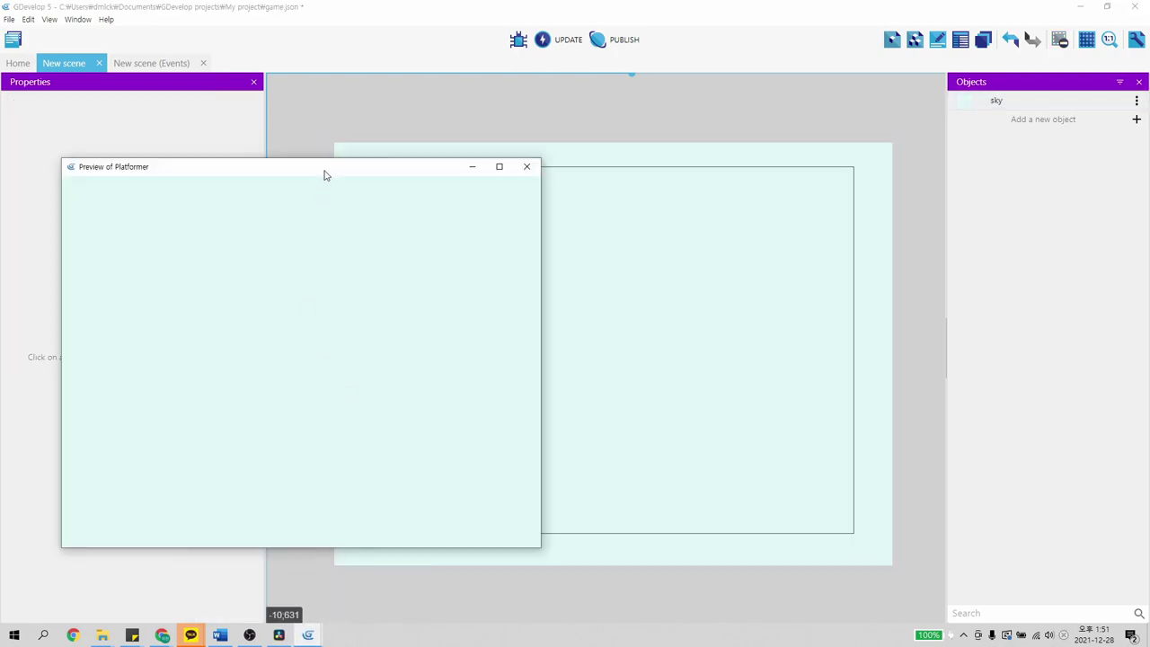
drag(325, 165, 360, 184)
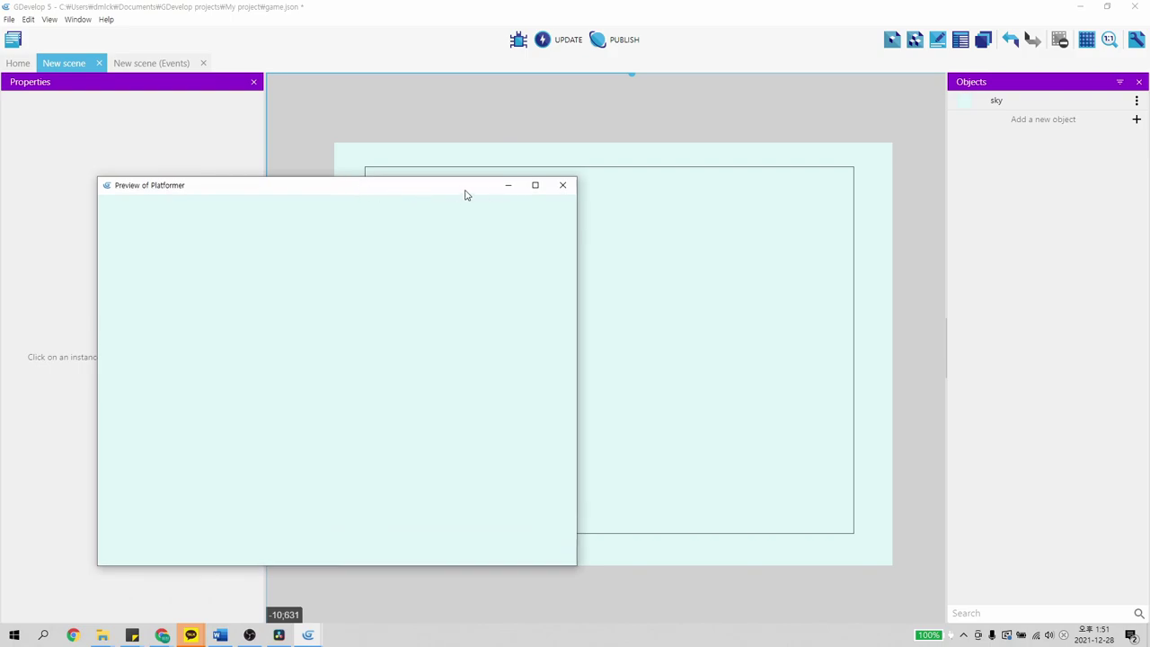
click(556, 188)
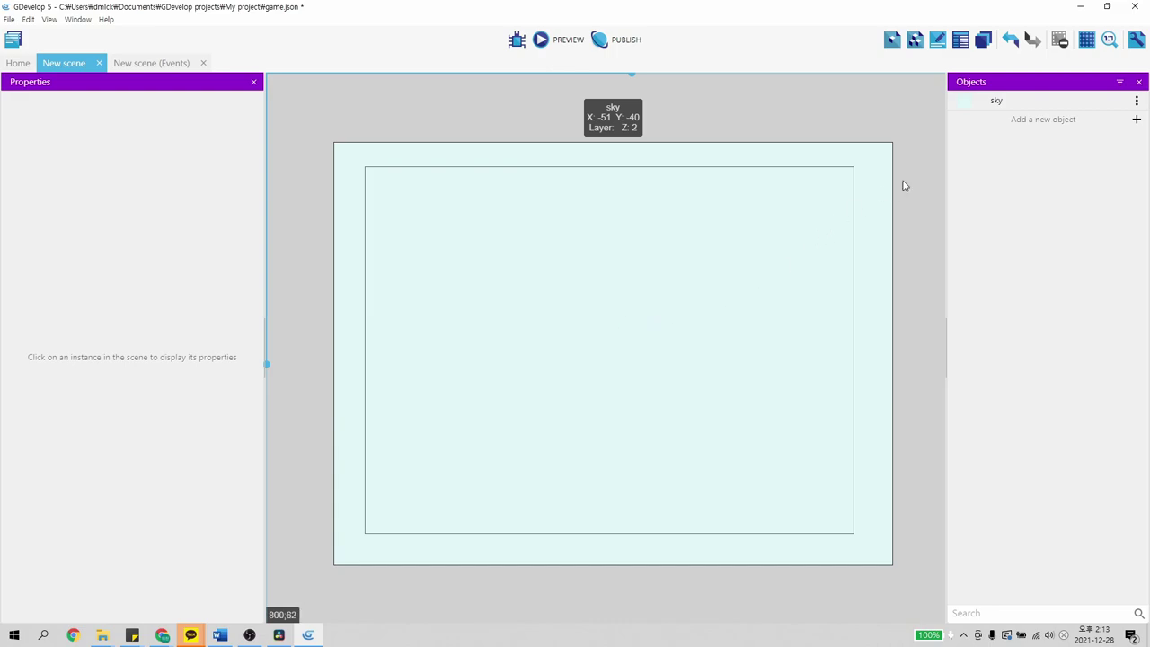
Create a Sprite object from scratch and name it "Player"
click(1035, 126)
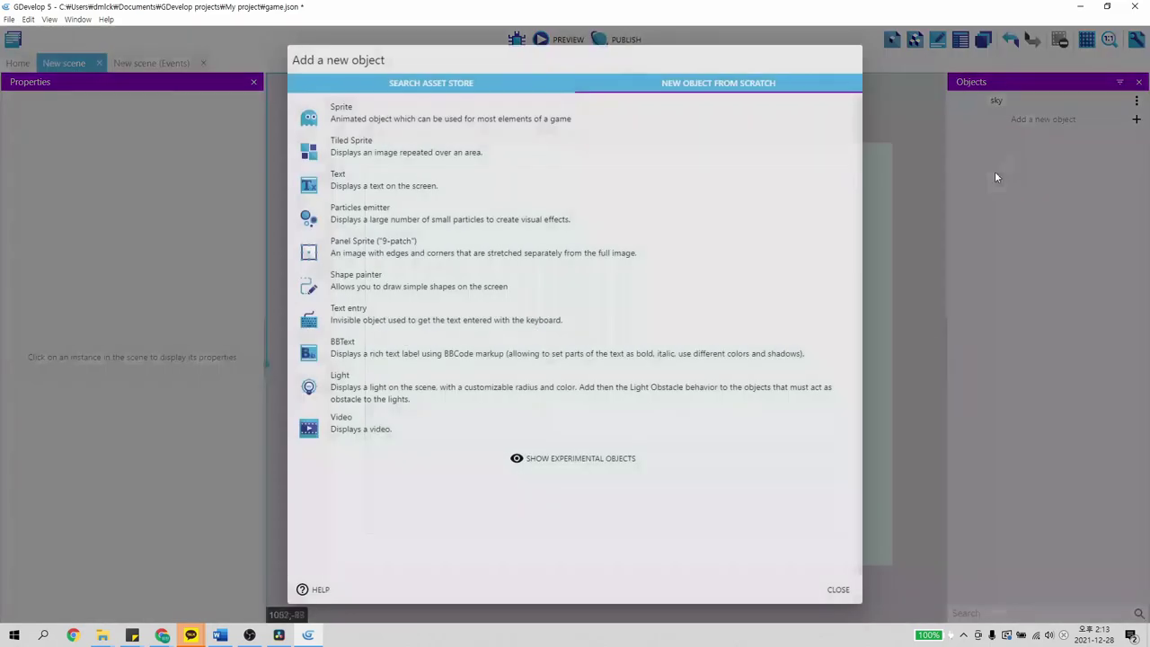
click(439, 114)
click(393, 85)
key(ctrl+a)
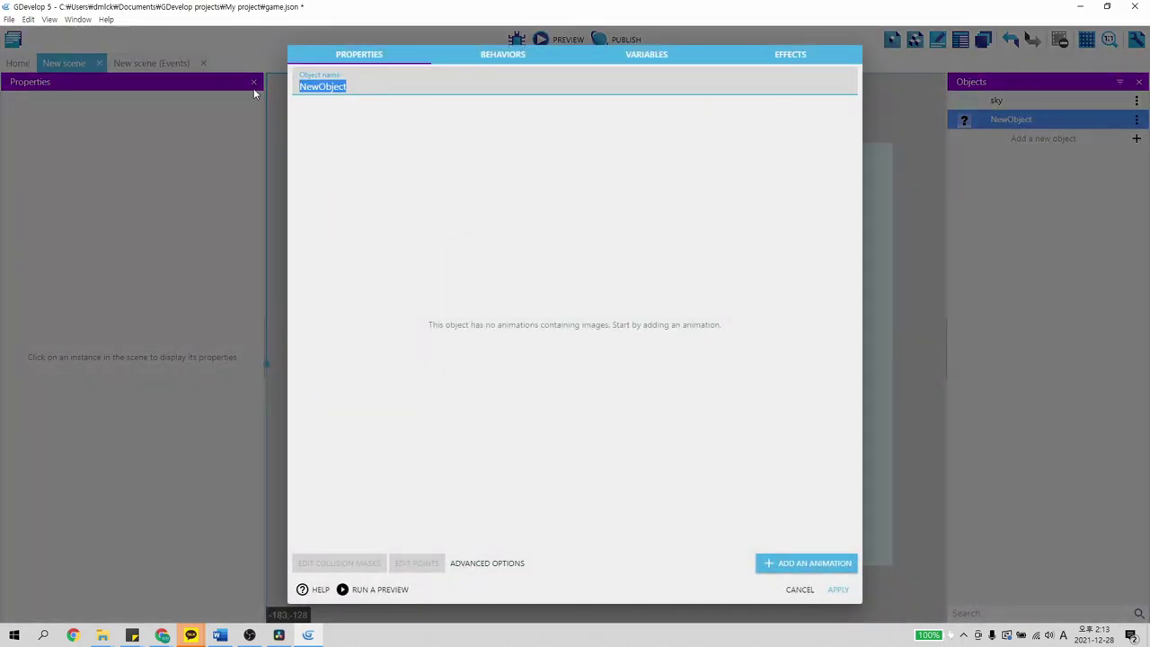
key(BackSpace)
text(Player)
click(534, 198)
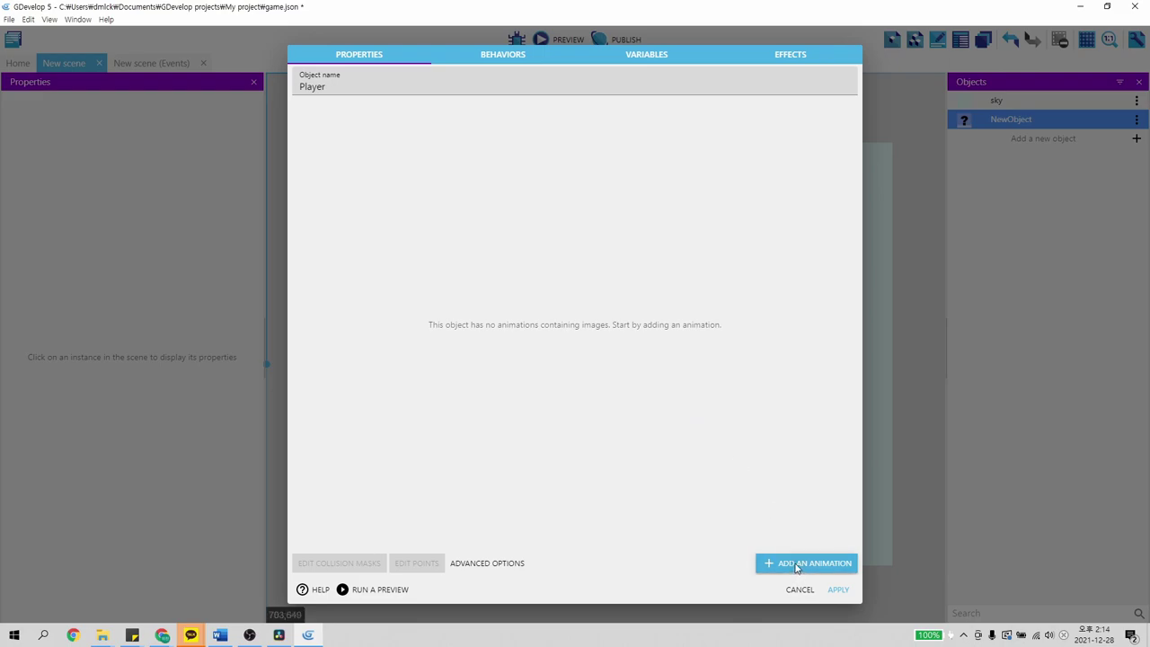
Add an animation to the Player object and name it "Idle"
click(793, 570)
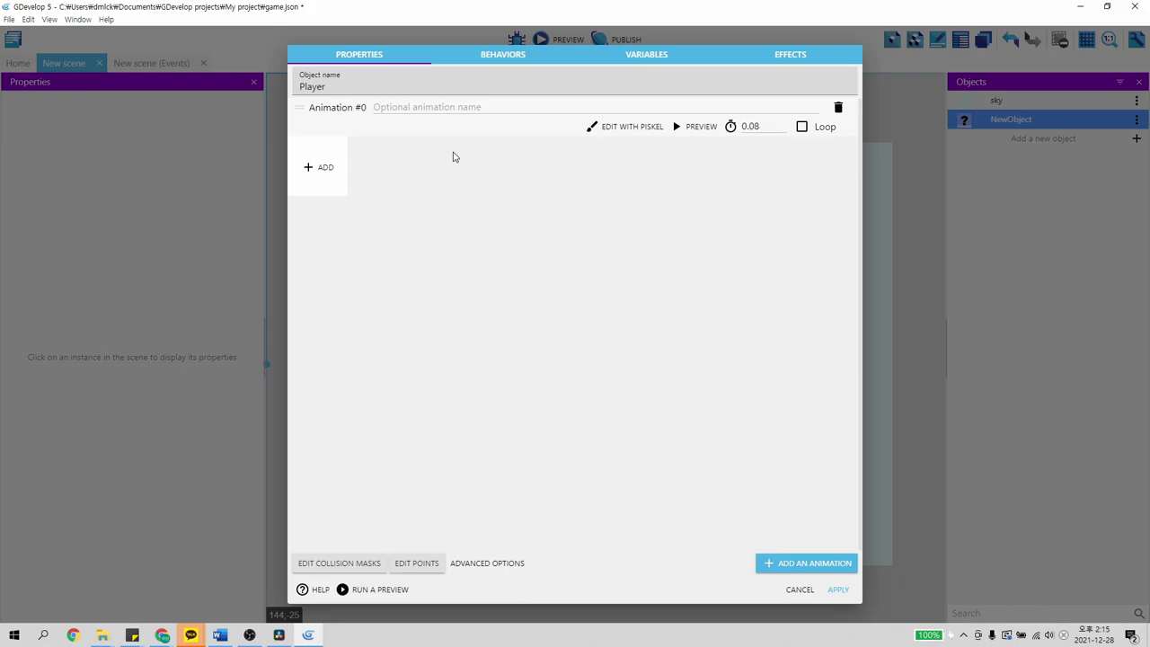
click(416, 109)
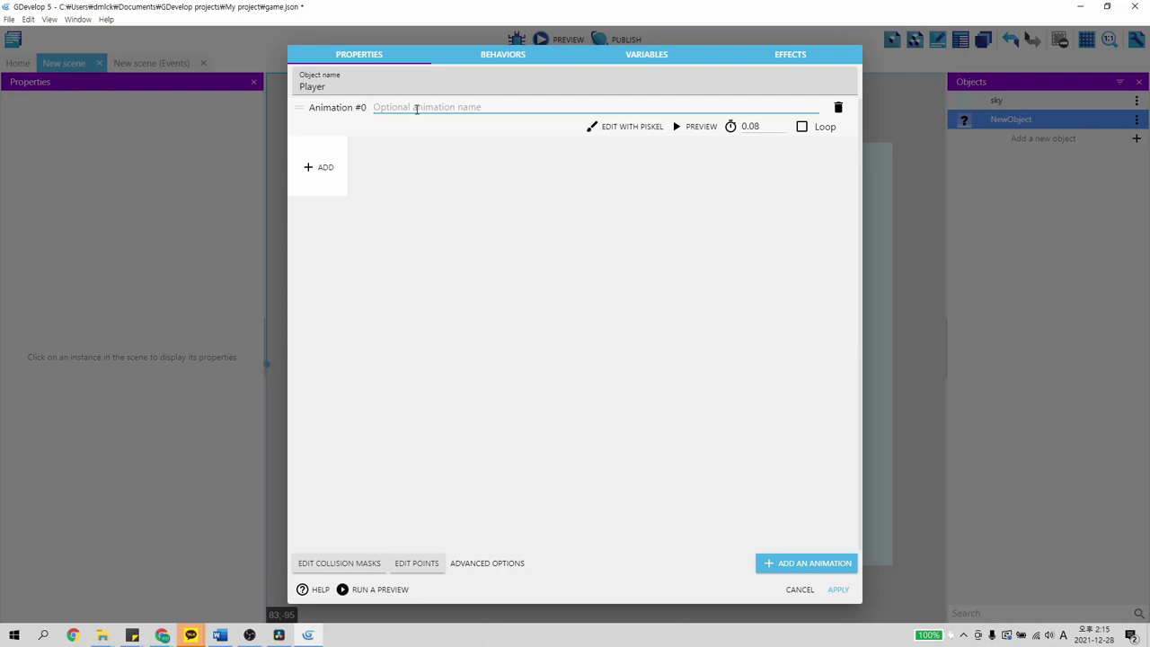
text(Idle)
click(440, 217)
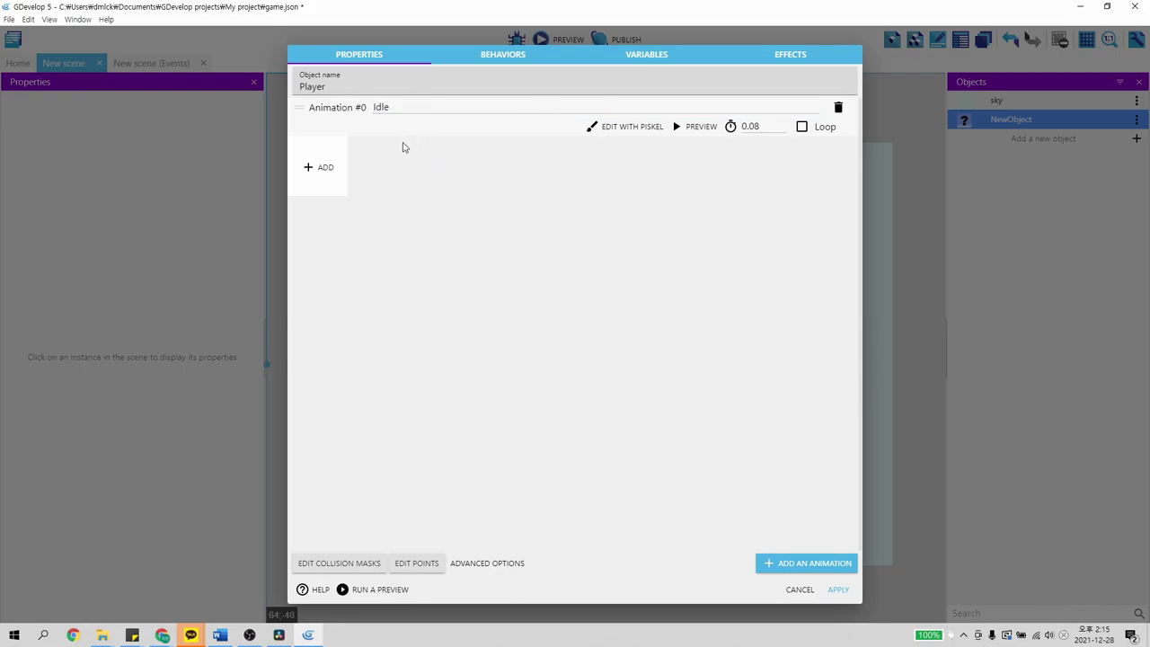
Add character_0000.png from the Characters folder to the Idle animation, copying it into the project folder, and place the Player near the scene's centre
click(321, 170)
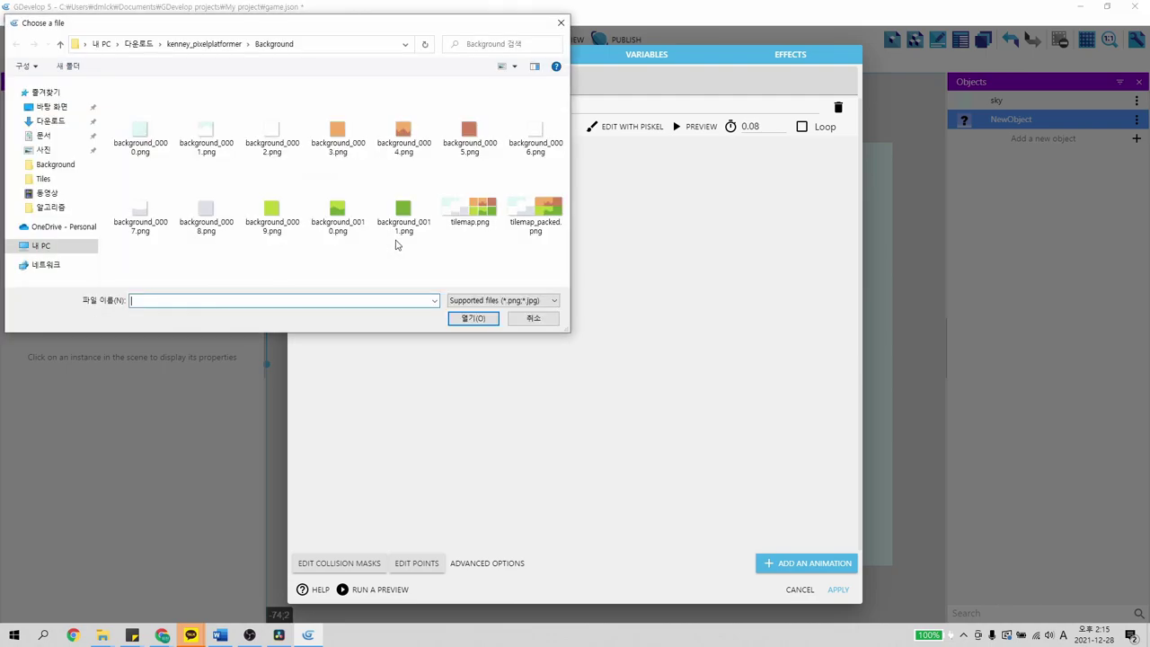
click(205, 45)
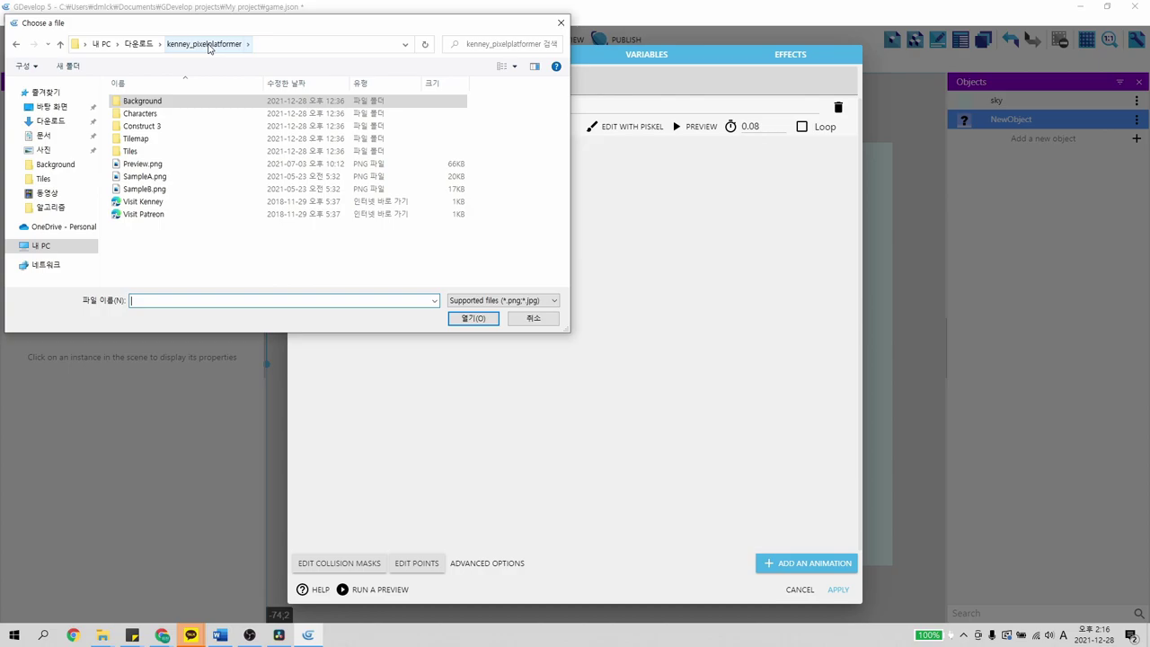
double_click(179, 116)
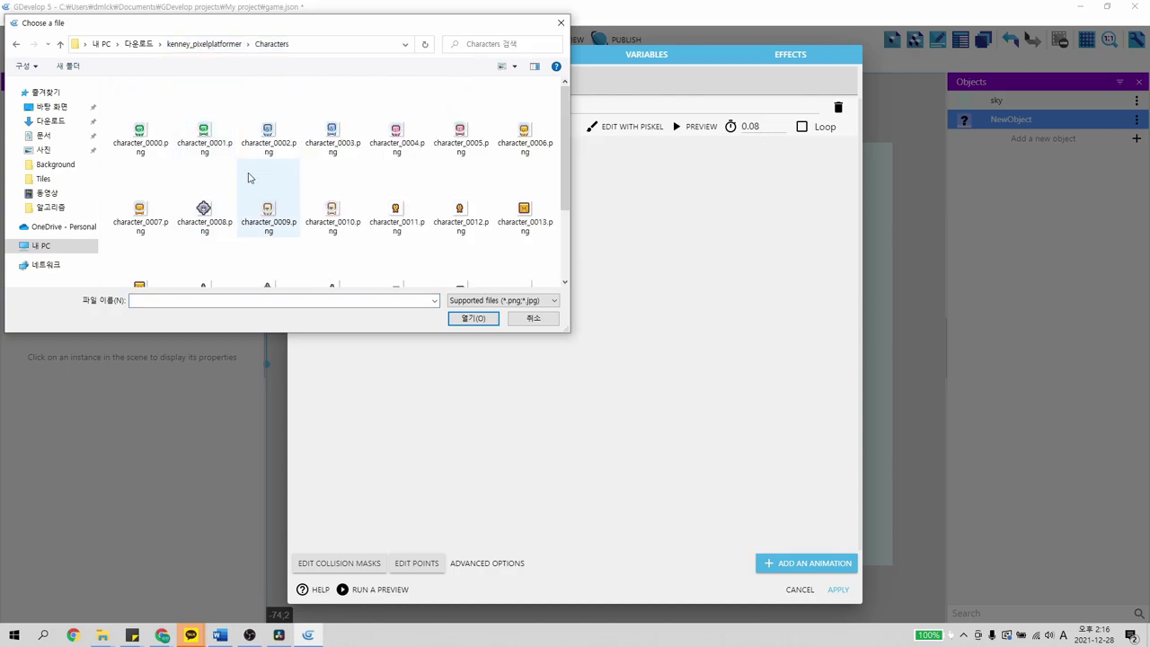
click(141, 146)
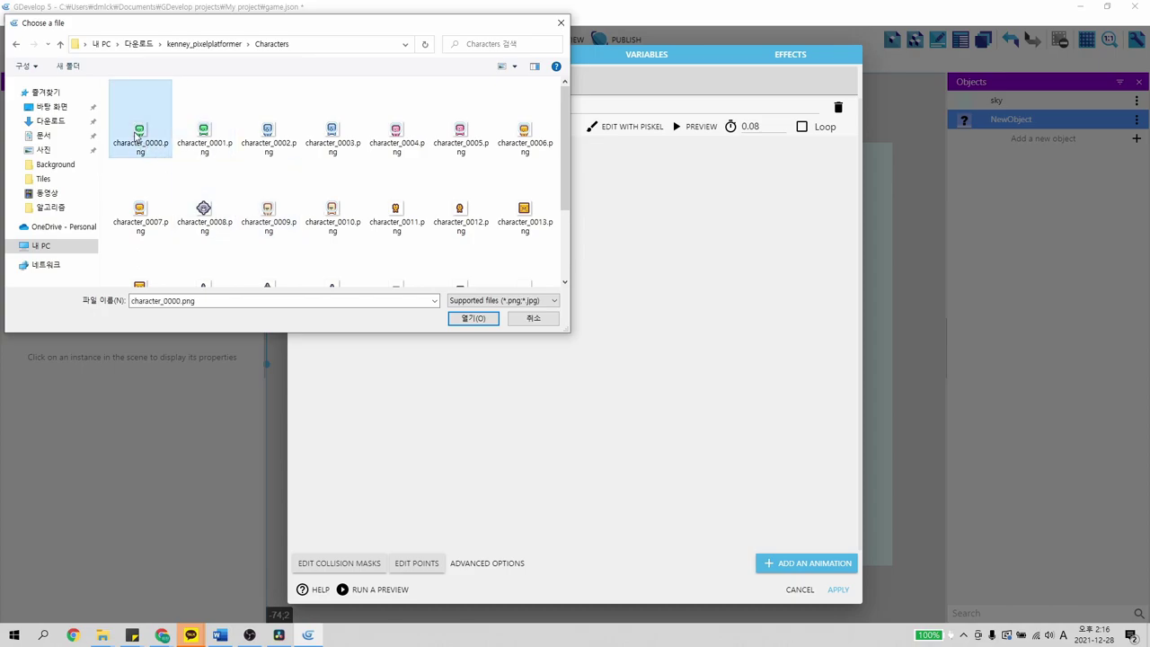
click(458, 318)
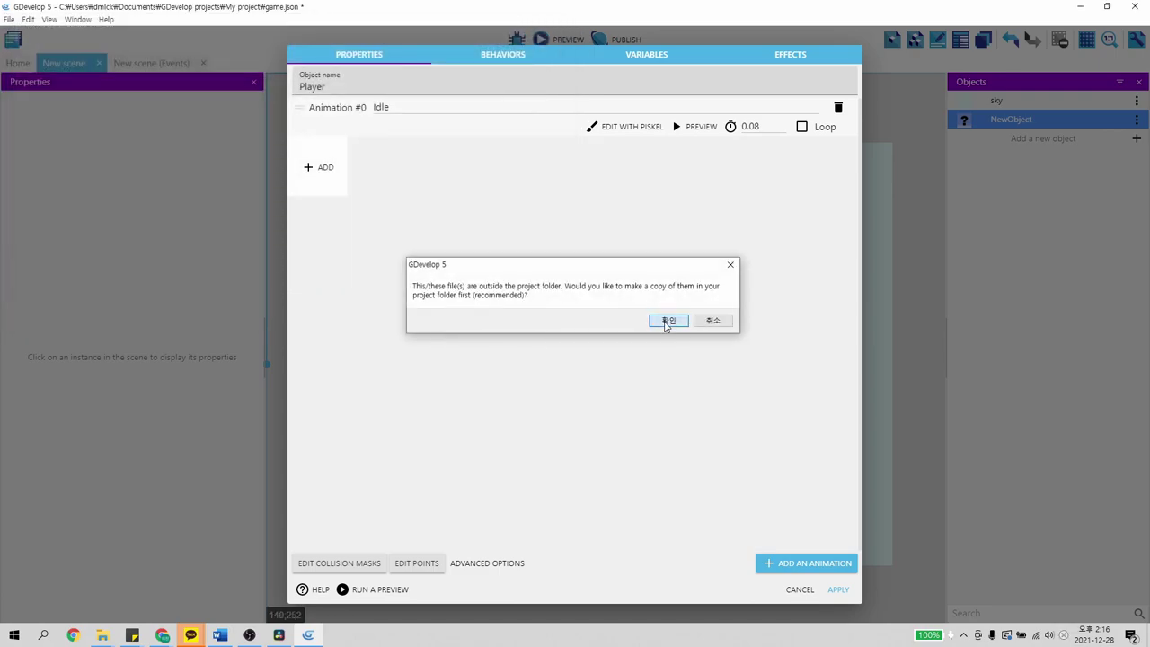
click(664, 322)
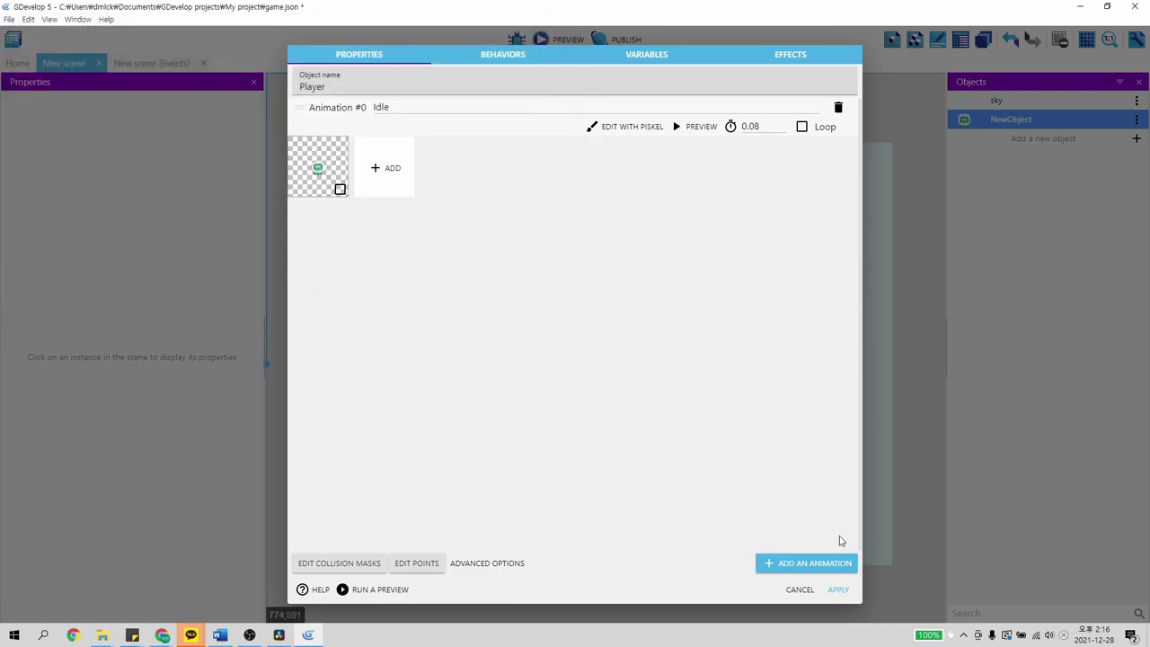
click(838, 591)
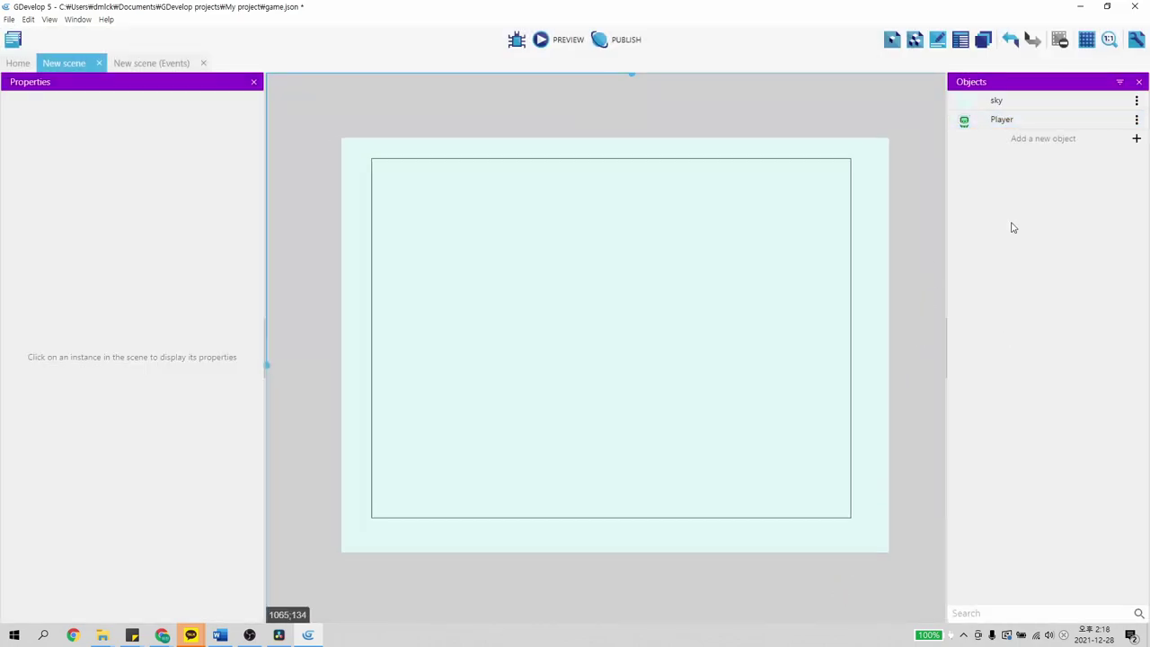
drag(1009, 121, 608, 306)
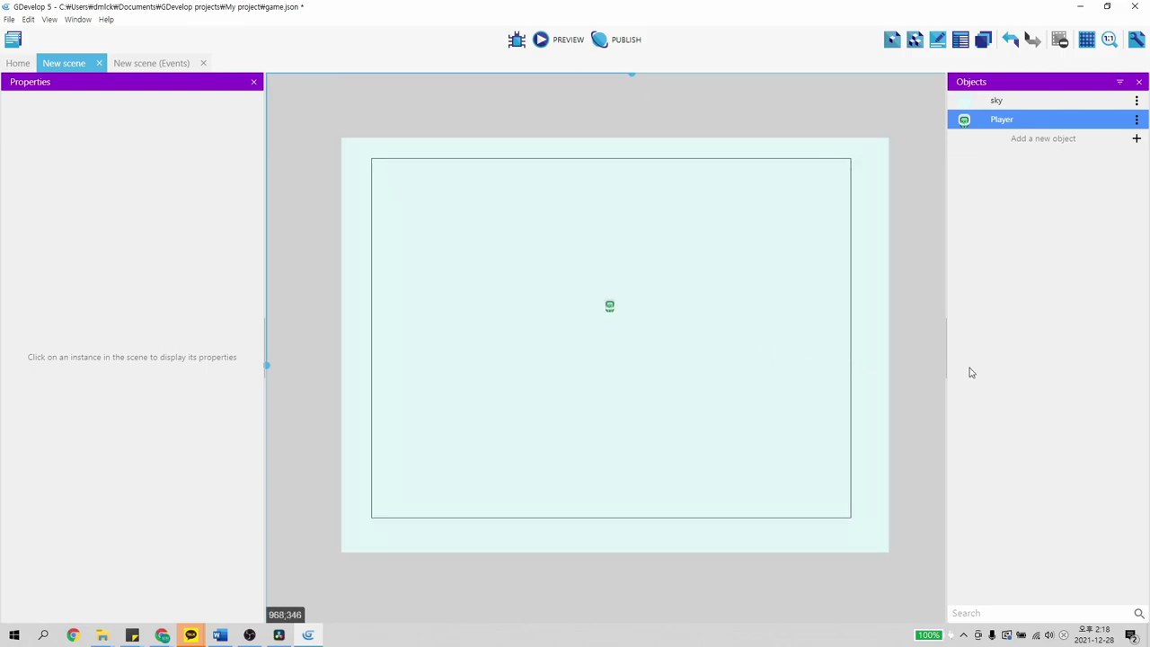
Move the Player upward in the scene, run a preview to check its new position, and close it
drag(608, 305, 608, 241)
click(644, 118)
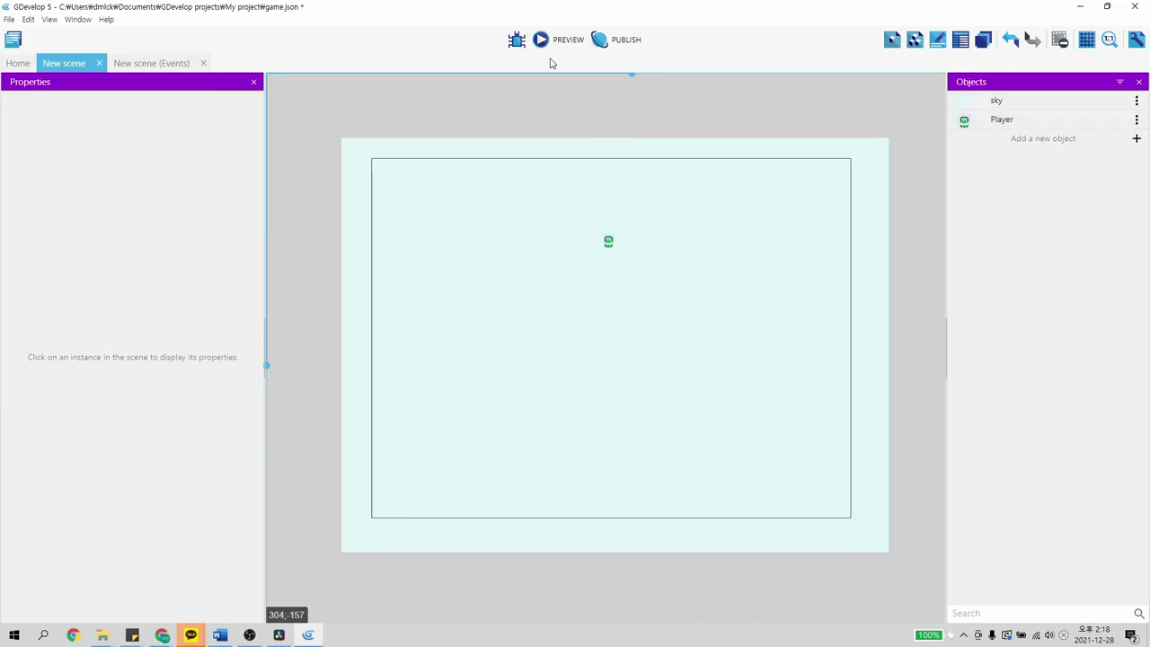
click(553, 43)
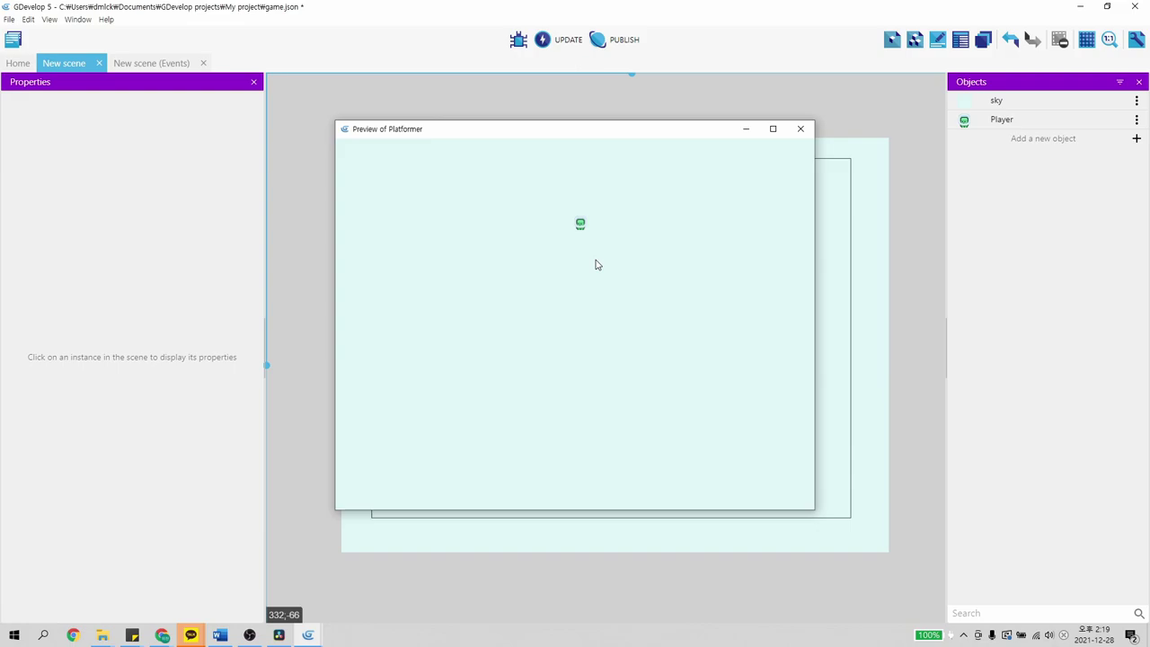
click(800, 128)
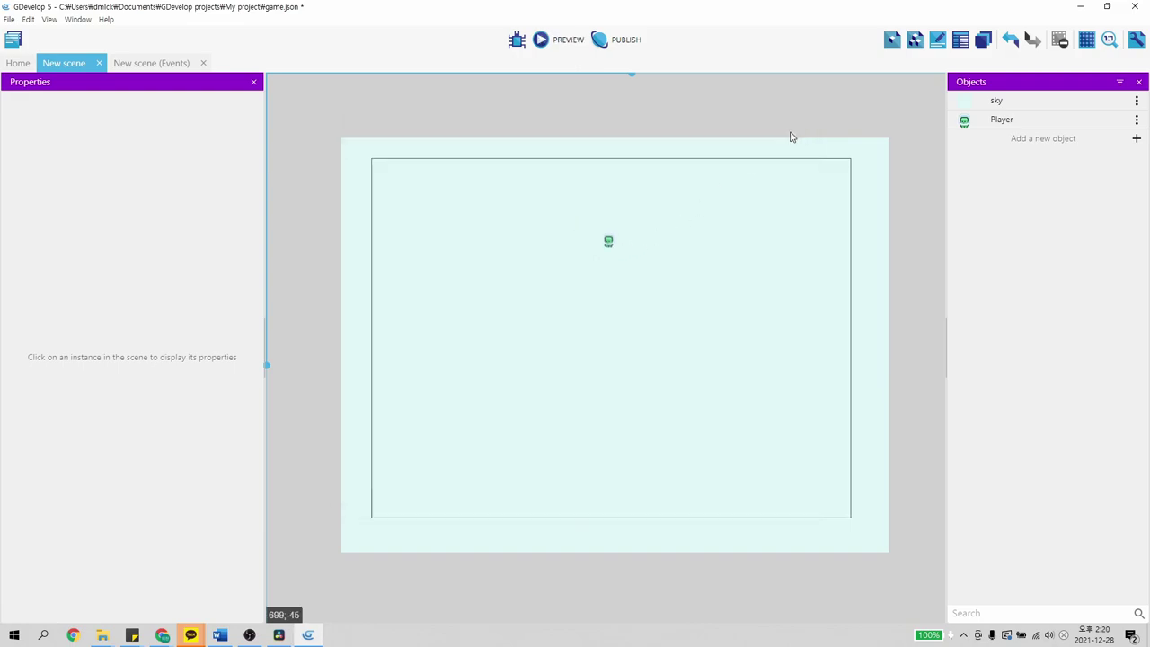
Add the Platformer character behavior to the Player object with its default settings and apply it
right_click(1005, 122)
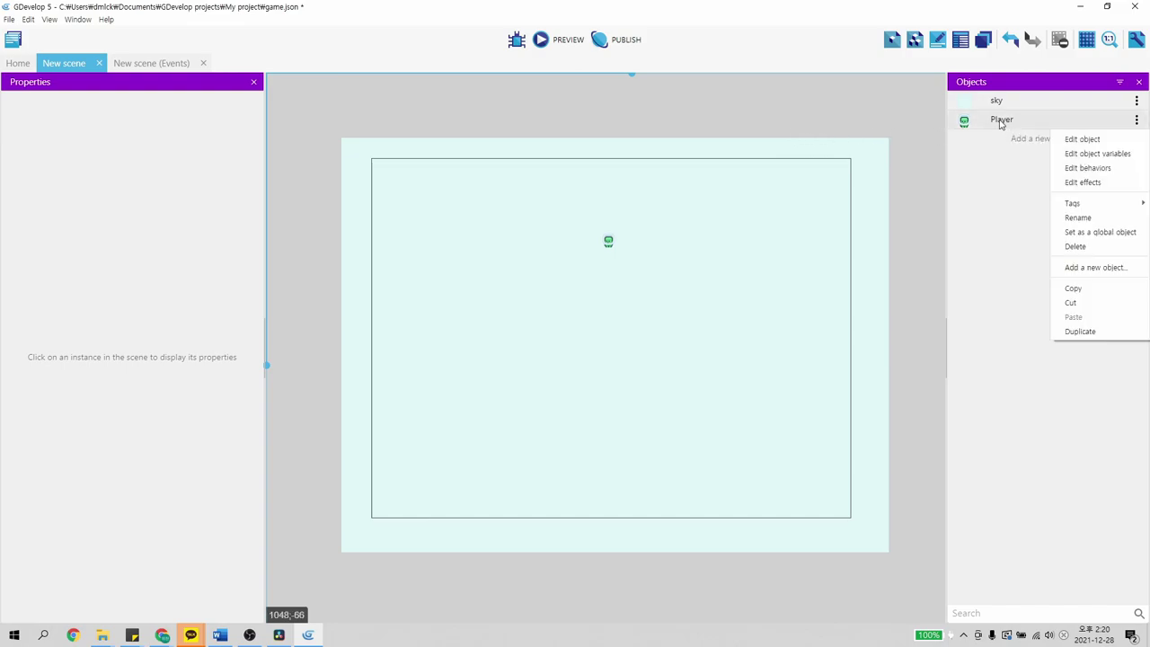
click(1085, 141)
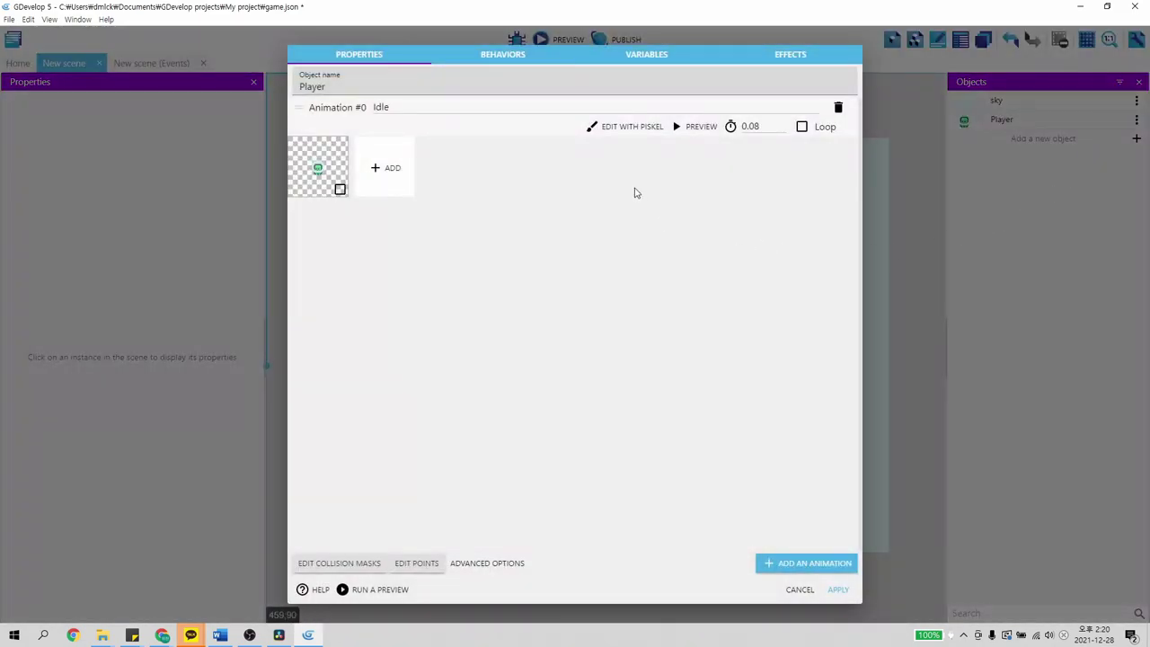
click(504, 61)
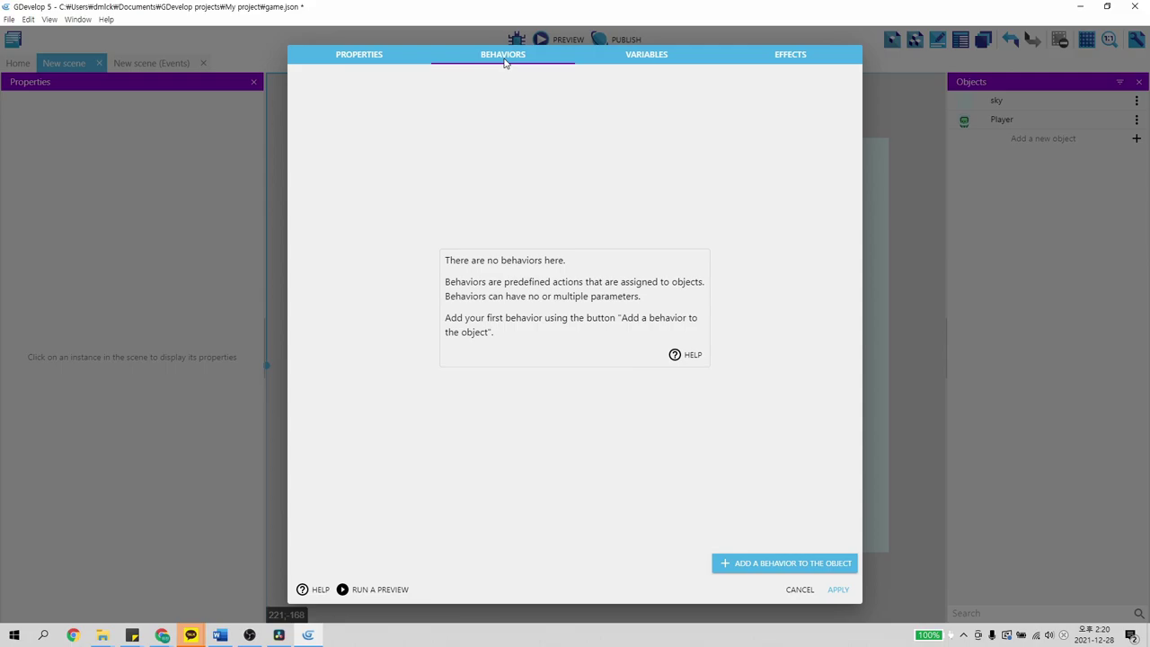
click(758, 563)
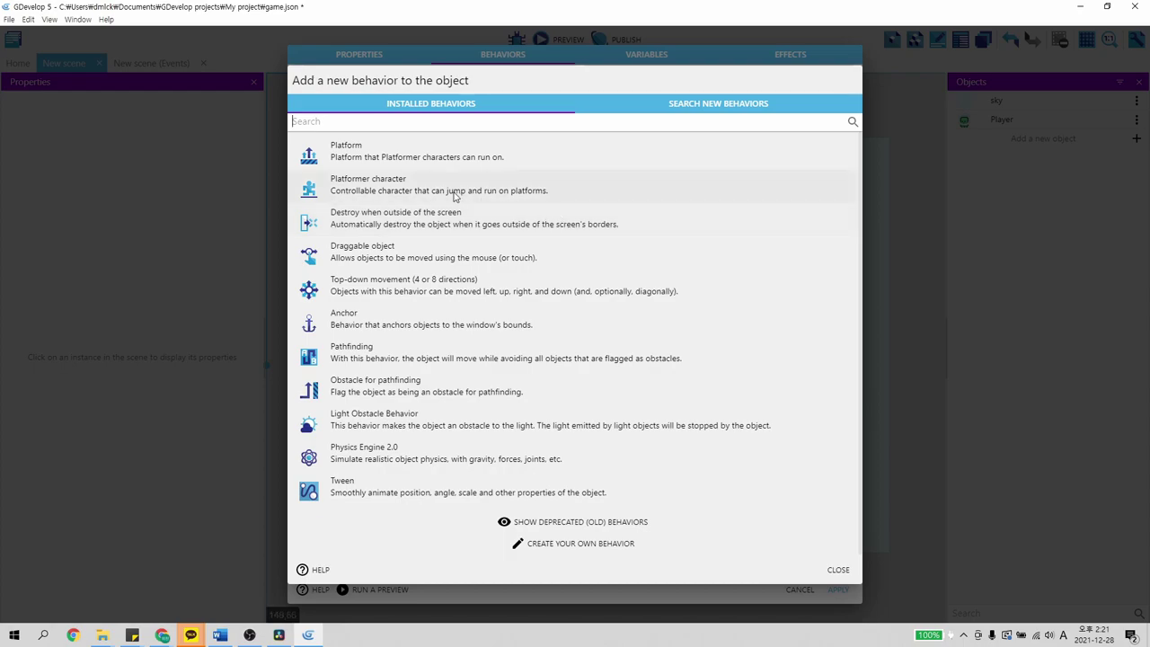
click(394, 191)
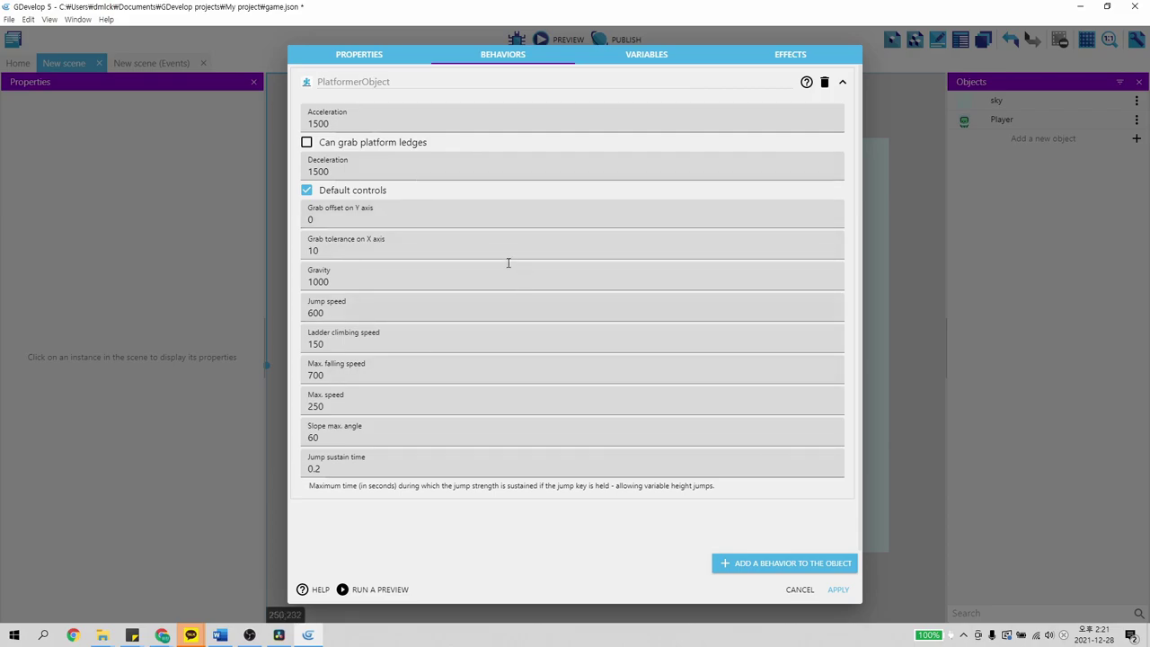
click(841, 593)
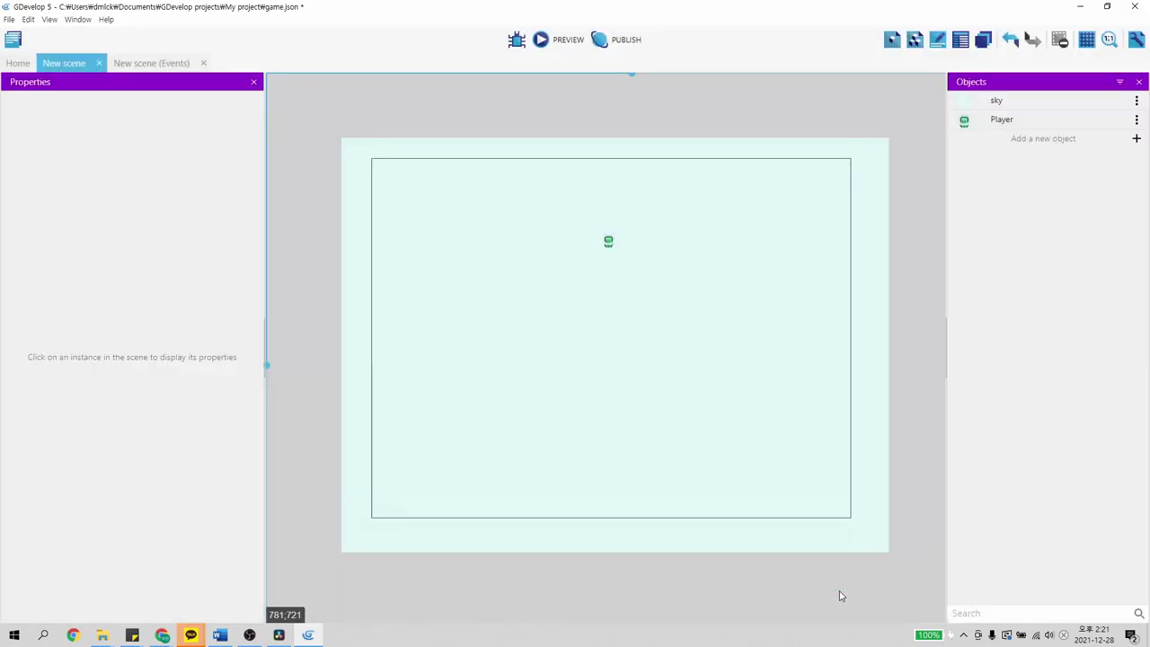
Run a preview of the scene to check how the Player moves with the platformer behavior, and close it
click(568, 45)
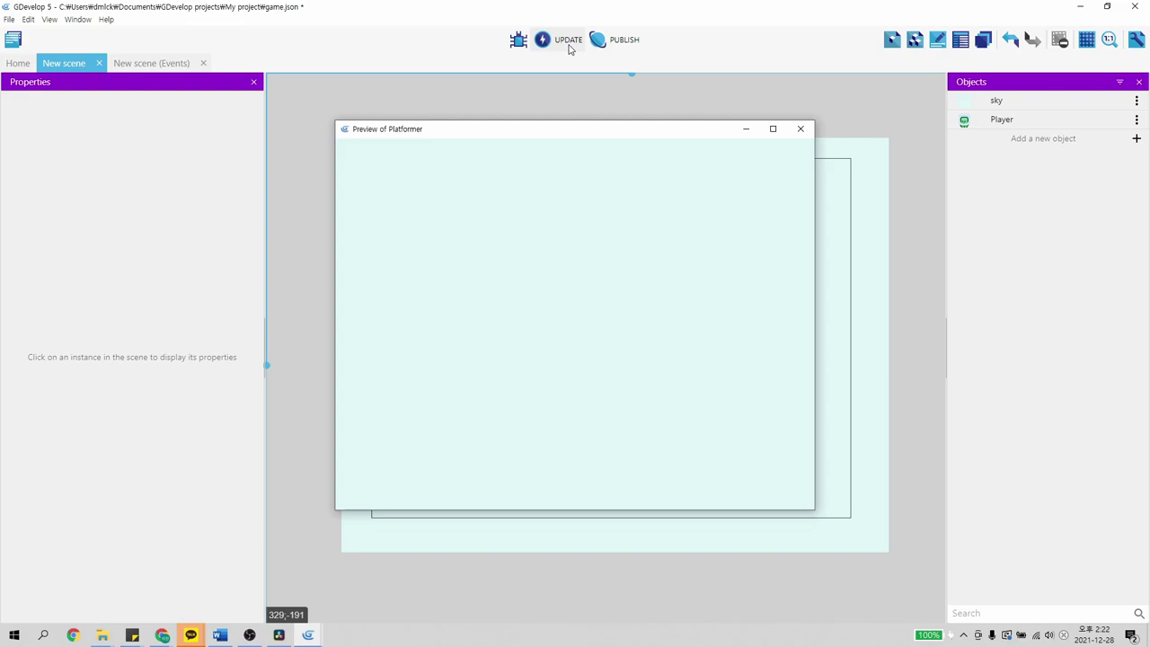
click(582, 133)
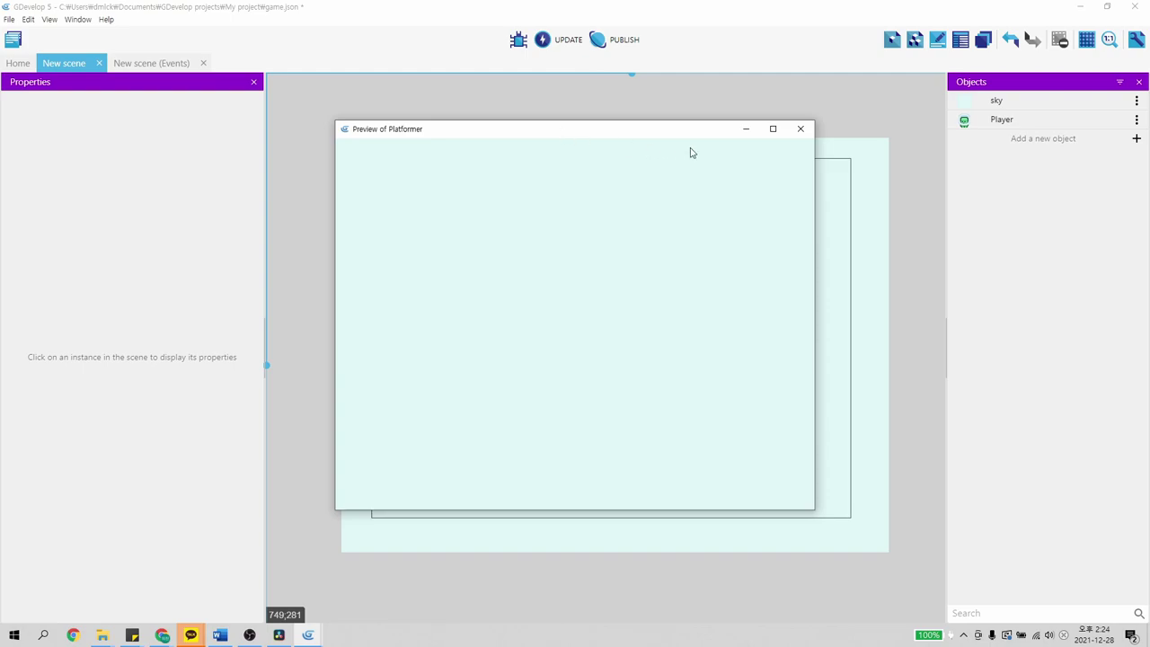
click(801, 129)
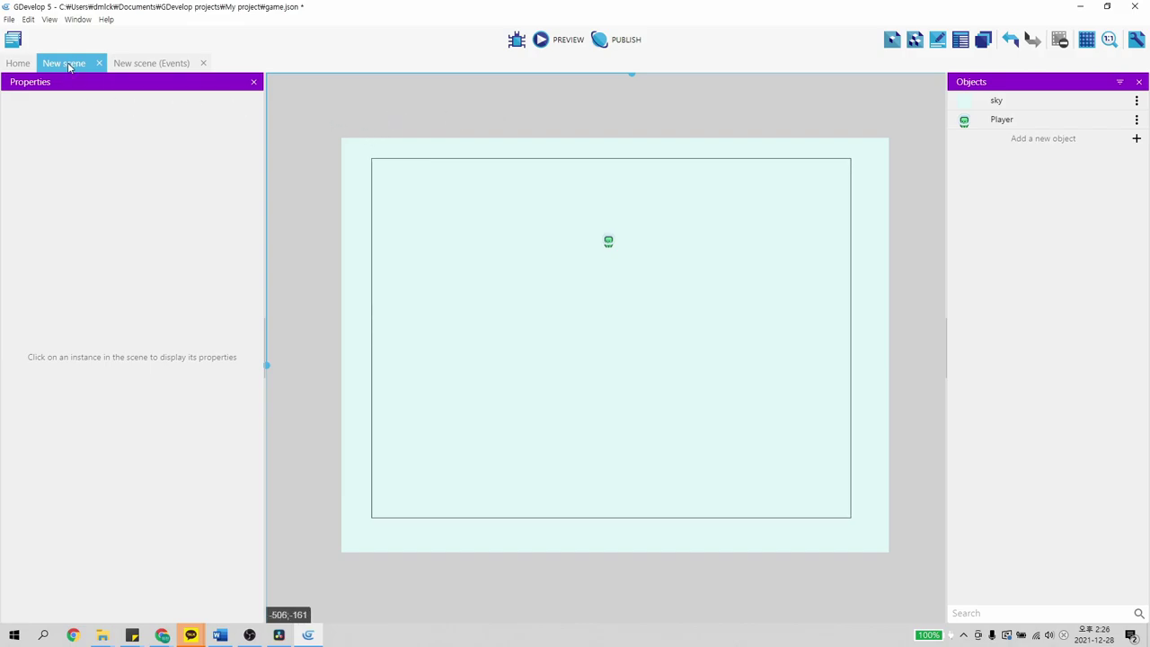
In the scene's events, add a new event without conditions whose action centers the camera on the Player object
click(166, 65)
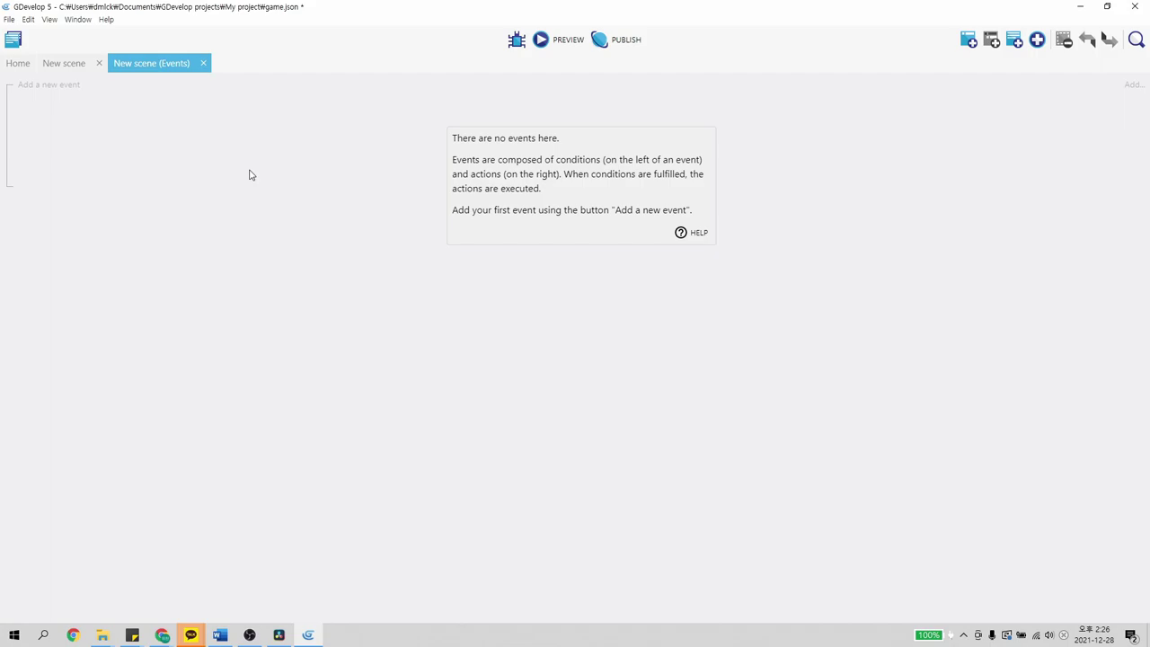
click(47, 90)
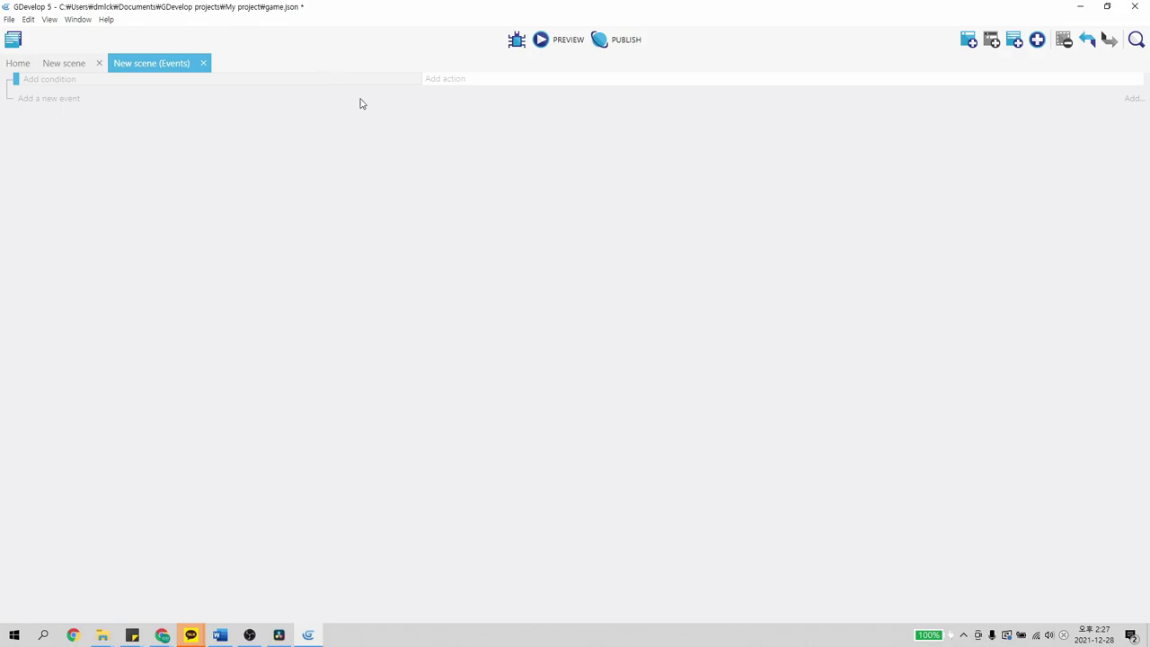
click(455, 81)
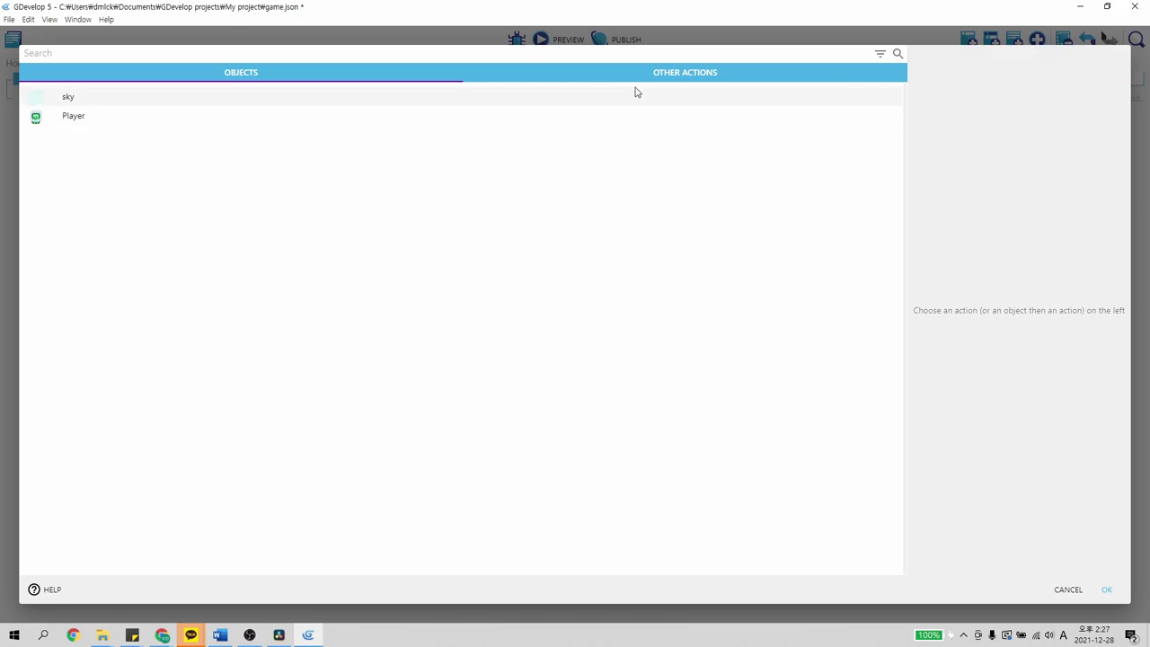
click(666, 77)
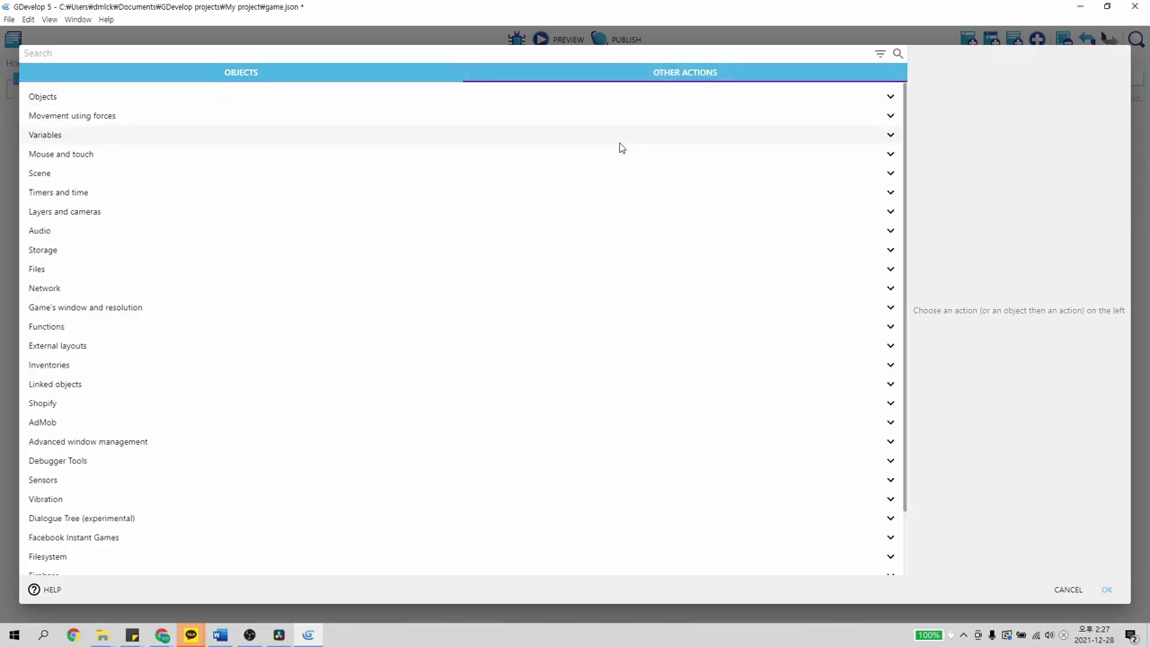
scroll(229, 250, down, 2)
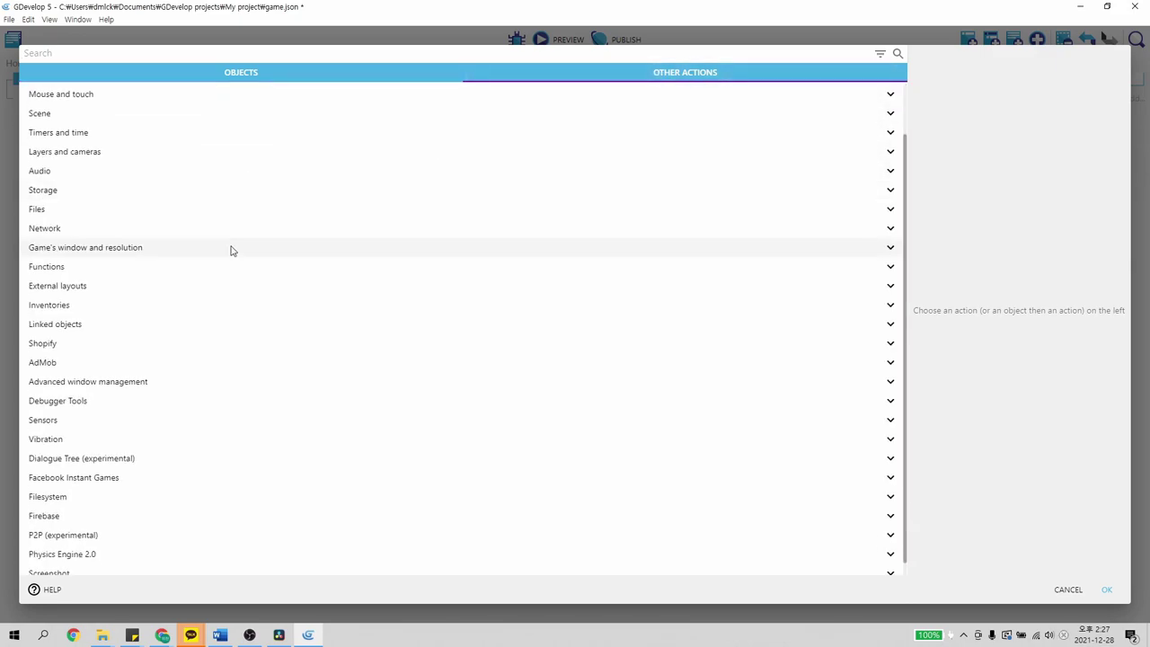
scroll(231, 249, down, 1)
scroll(227, 250, up, 3)
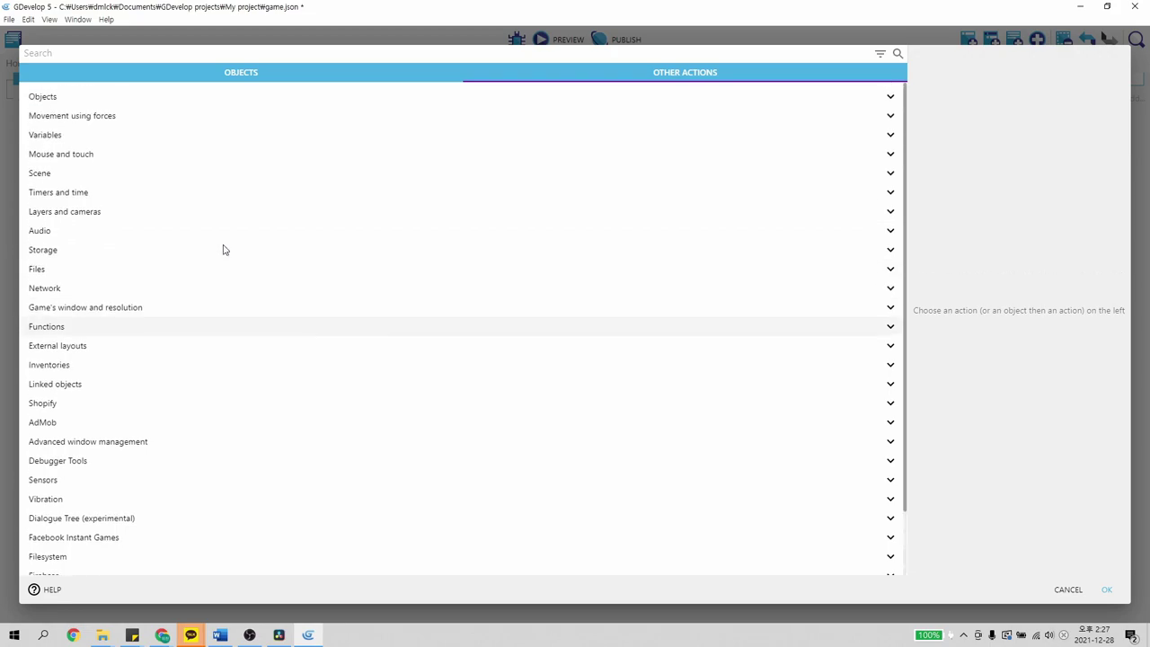
click(113, 217)
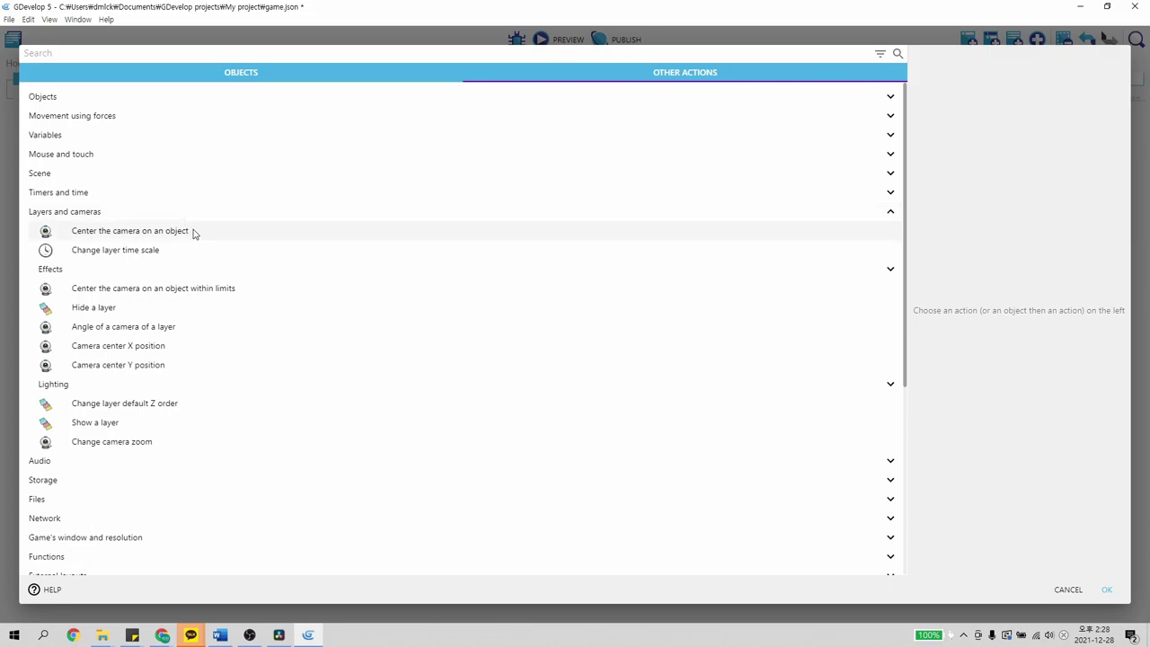
click(105, 233)
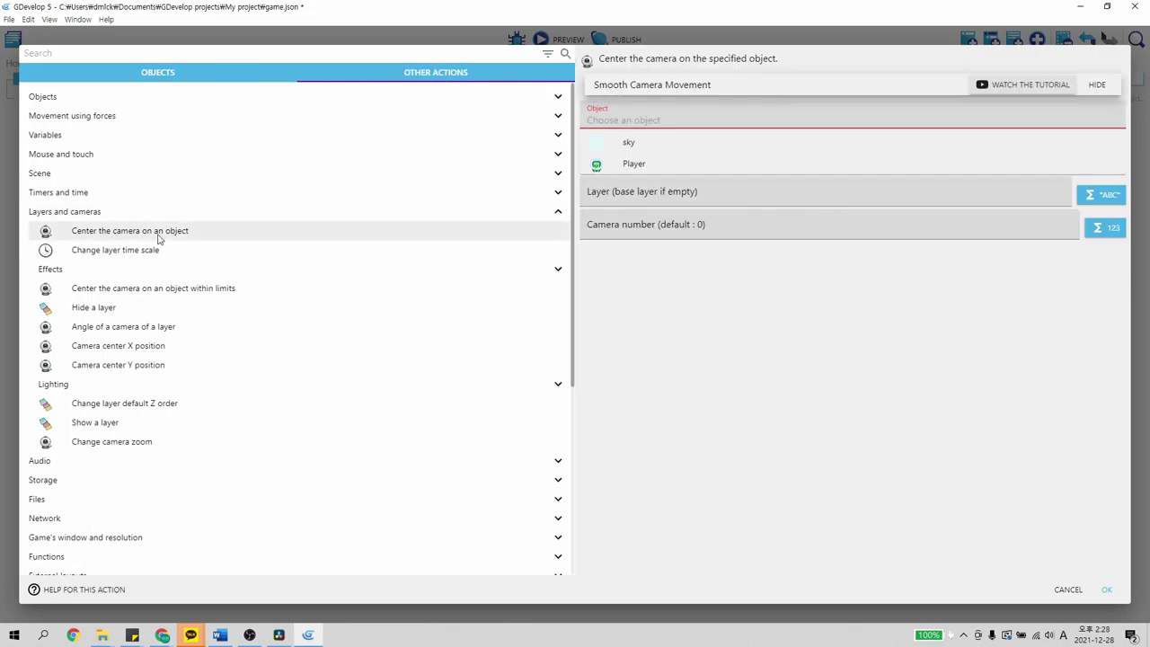
click(642, 169)
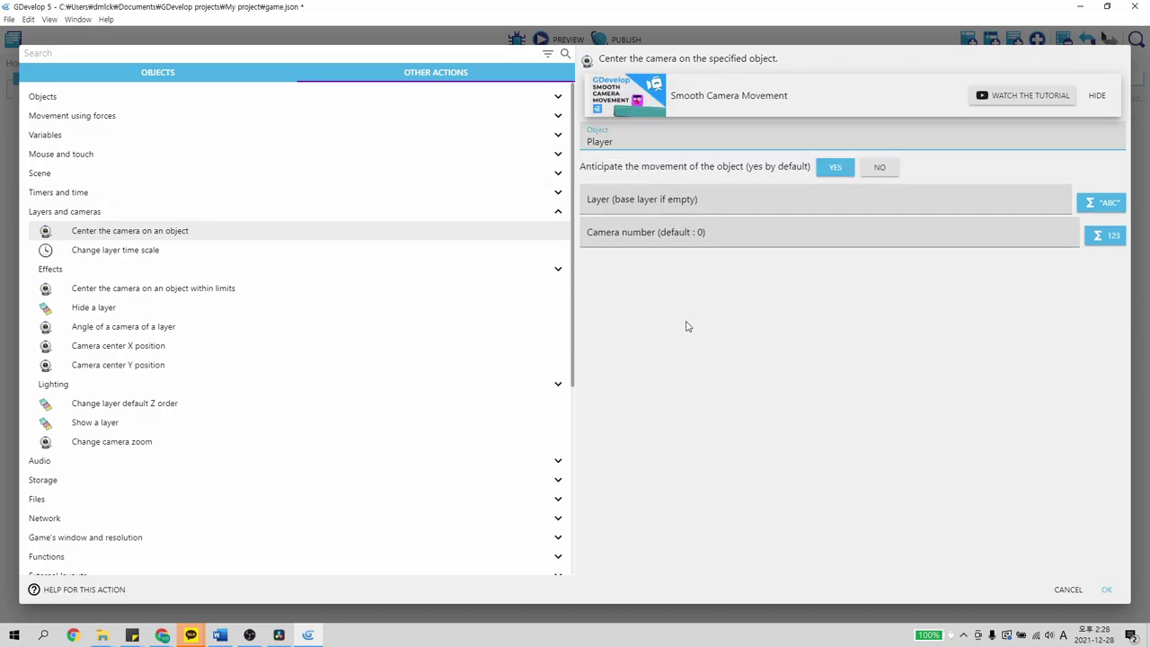
click(1109, 591)
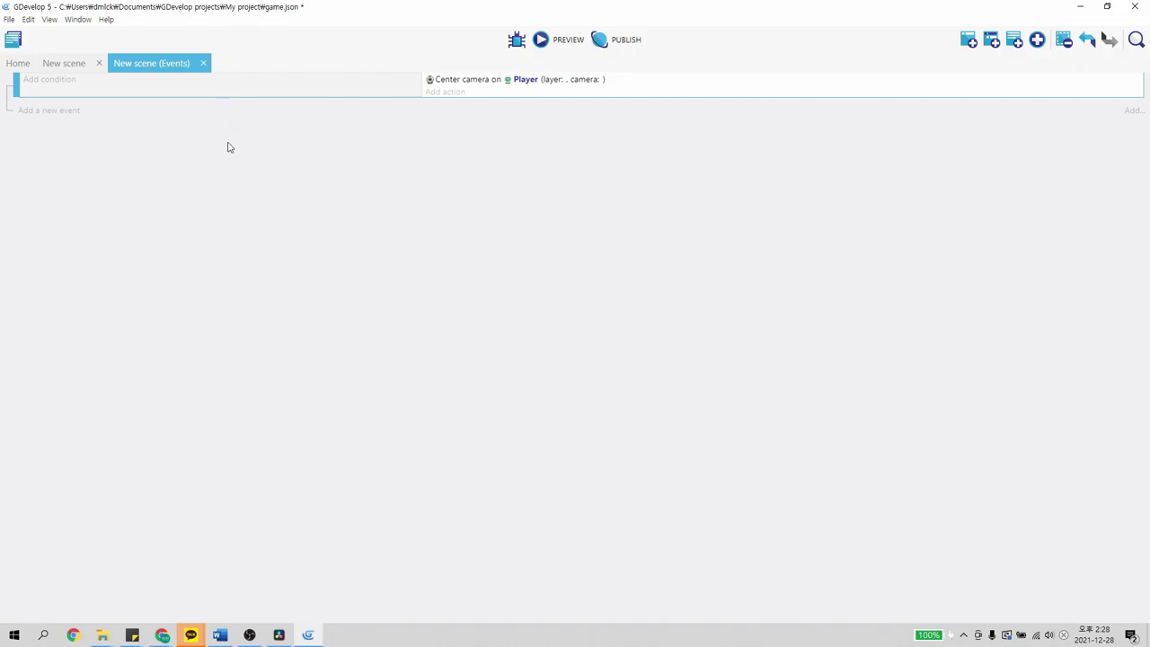
Return to the scene, run a preview to check that the camera follows the Player, and close it
click(77, 65)
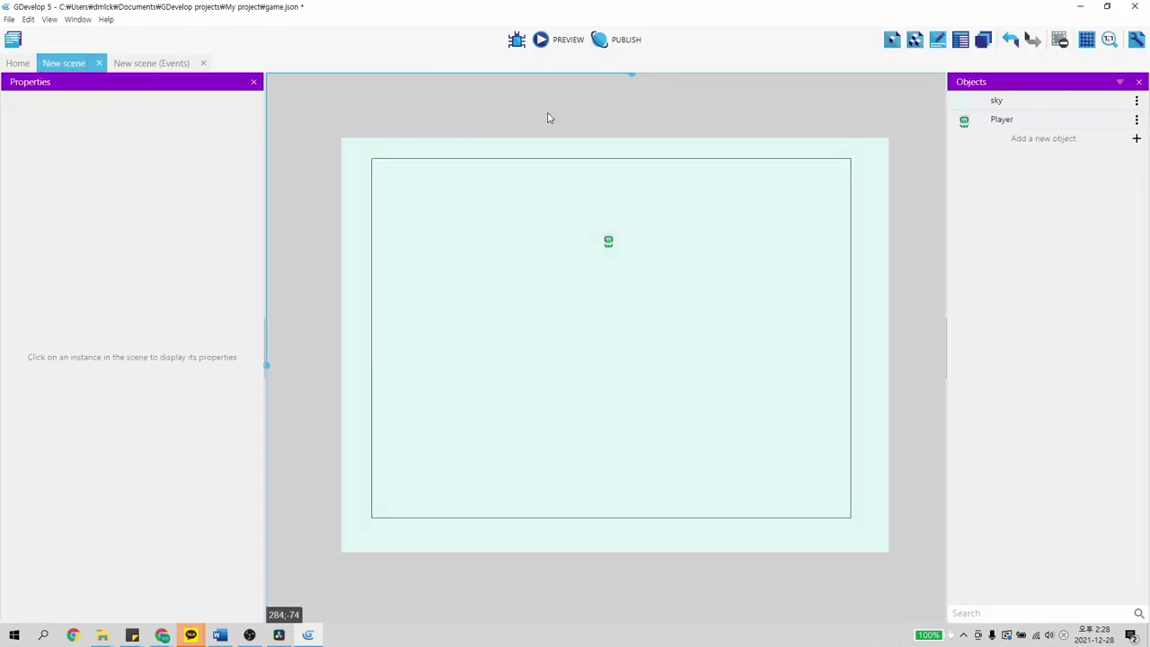
click(559, 40)
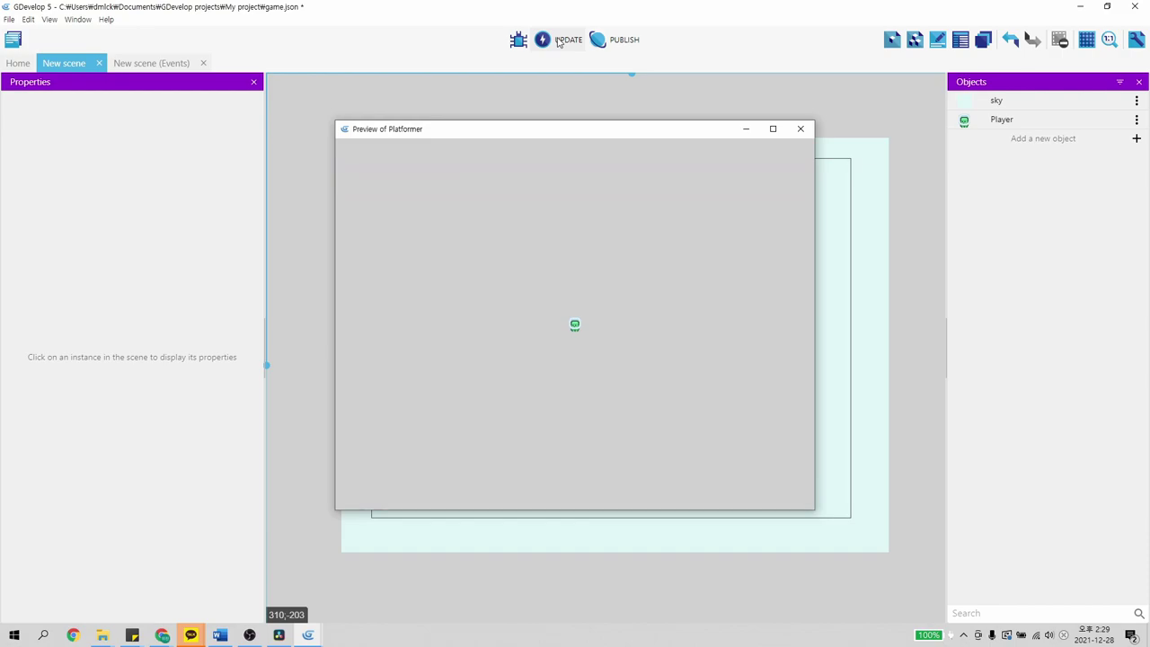
click(801, 128)
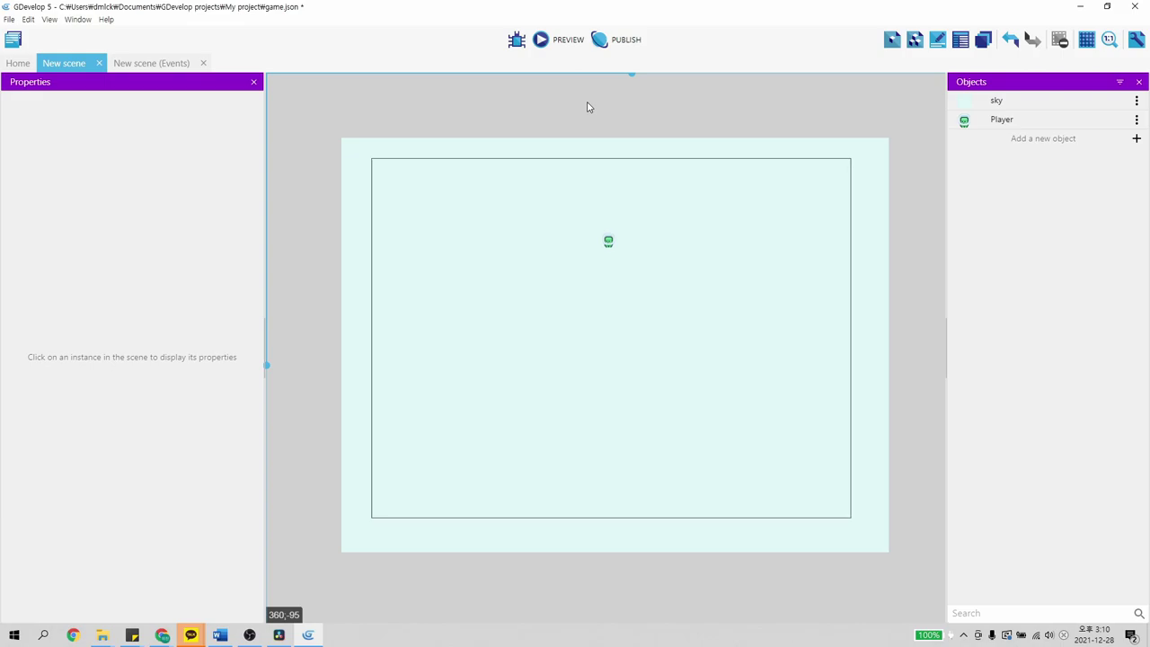
Create a Tiled Sprite object from scratch and name it "GrassPlatform"
click(1033, 140)
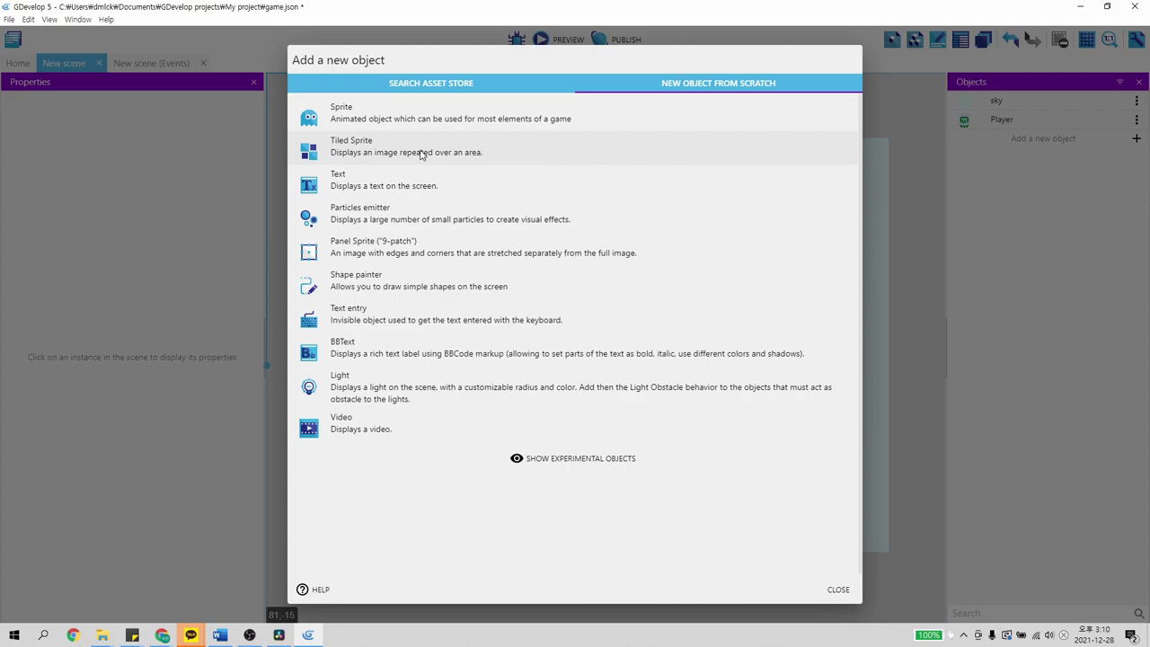
click(420, 155)
click(385, 86)
drag(385, 87, 284, 86)
text(GrassPlatform)
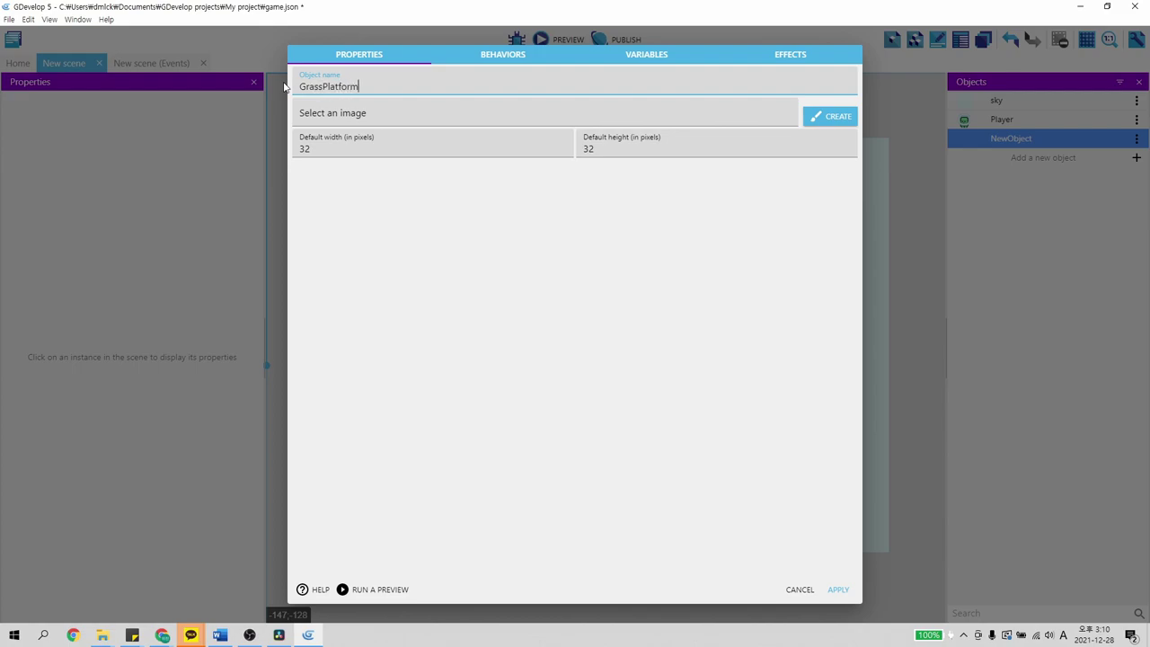
Set the GrassPlatform image to tile_0022.png from the kenney_pixelplatformer Tiles folder, copying it into the project folder, and apply the object
click(369, 110)
click(369, 143)
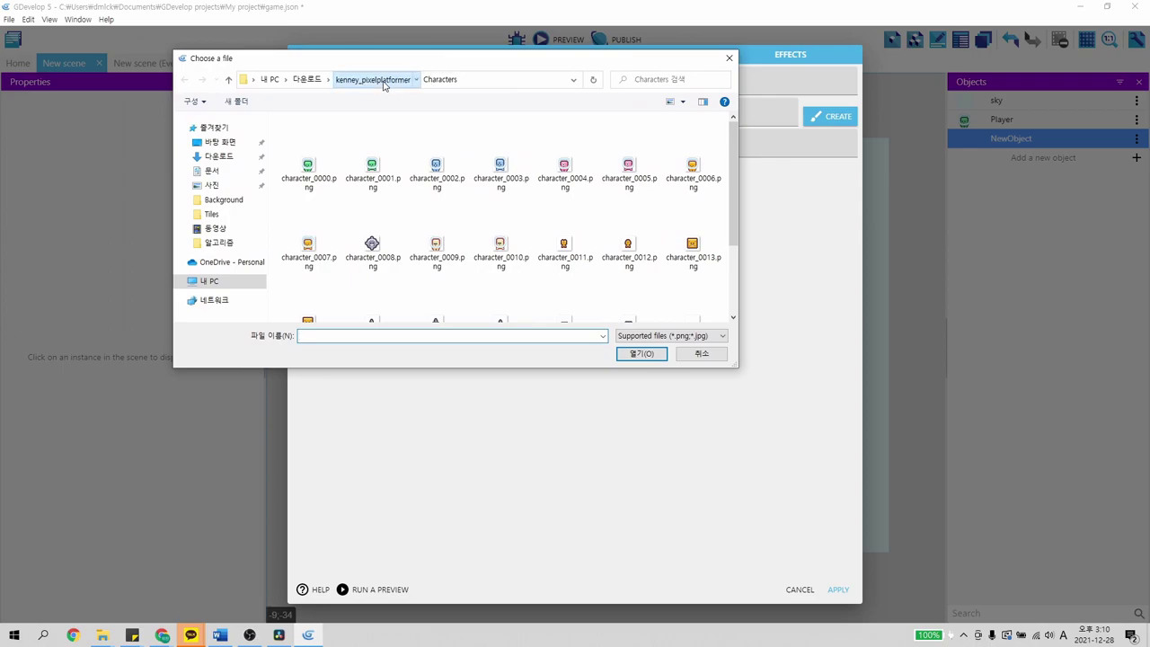
click(386, 82)
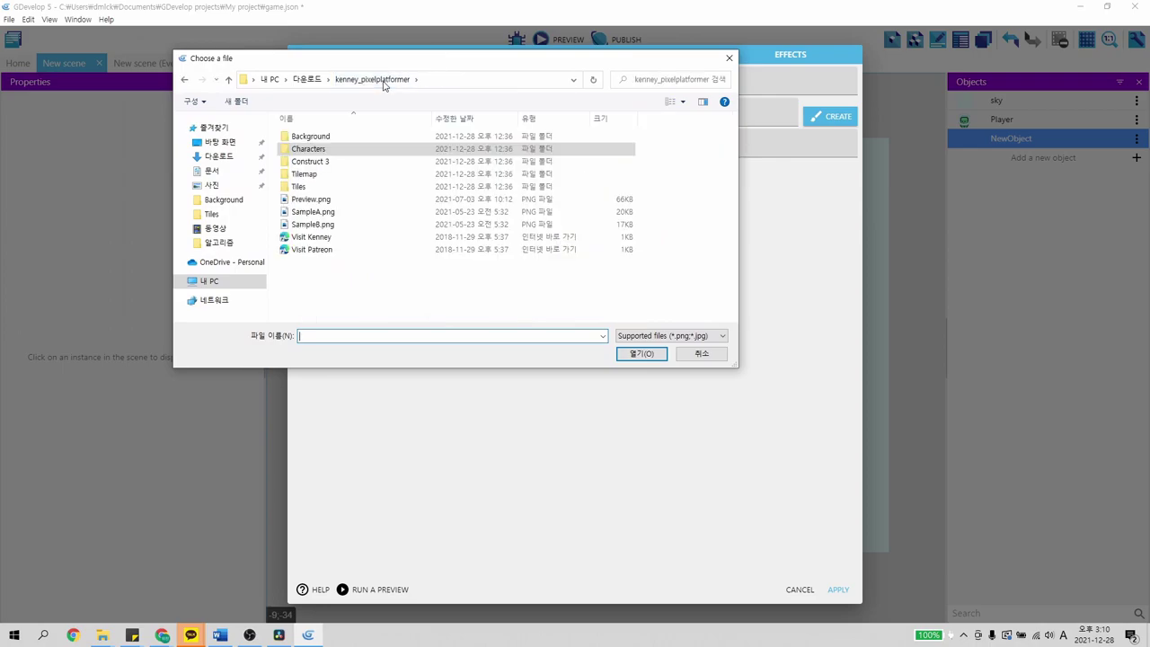
click(332, 191)
double_click(331, 190)
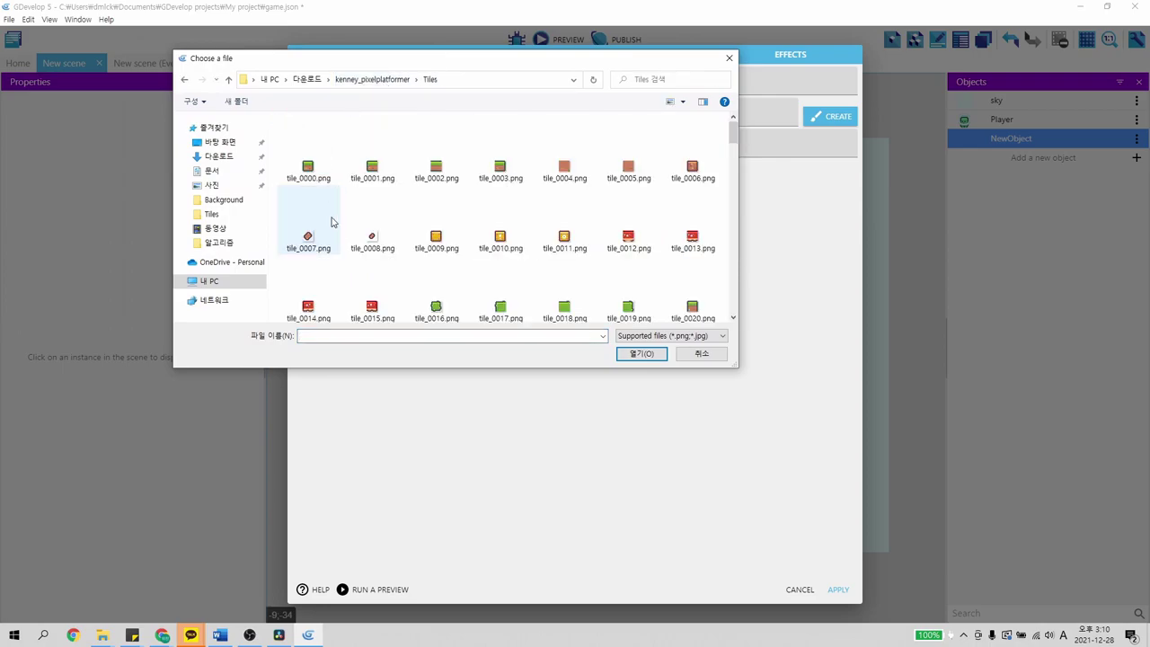
scroll(377, 265, down, 1)
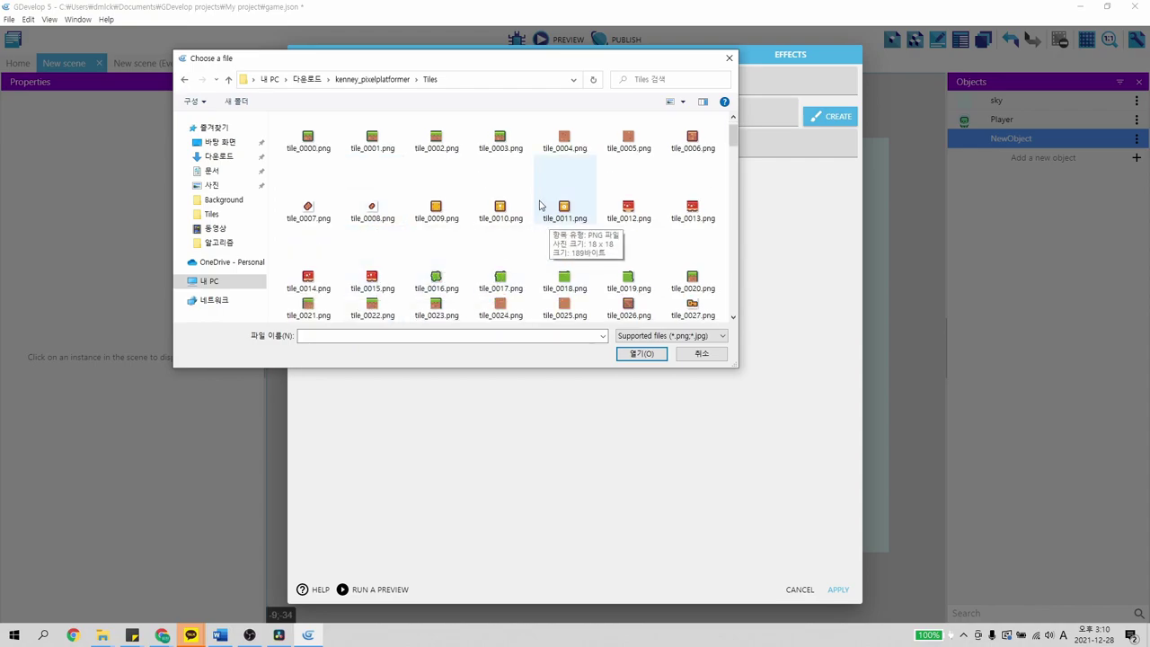
scroll(566, 211, down, 3)
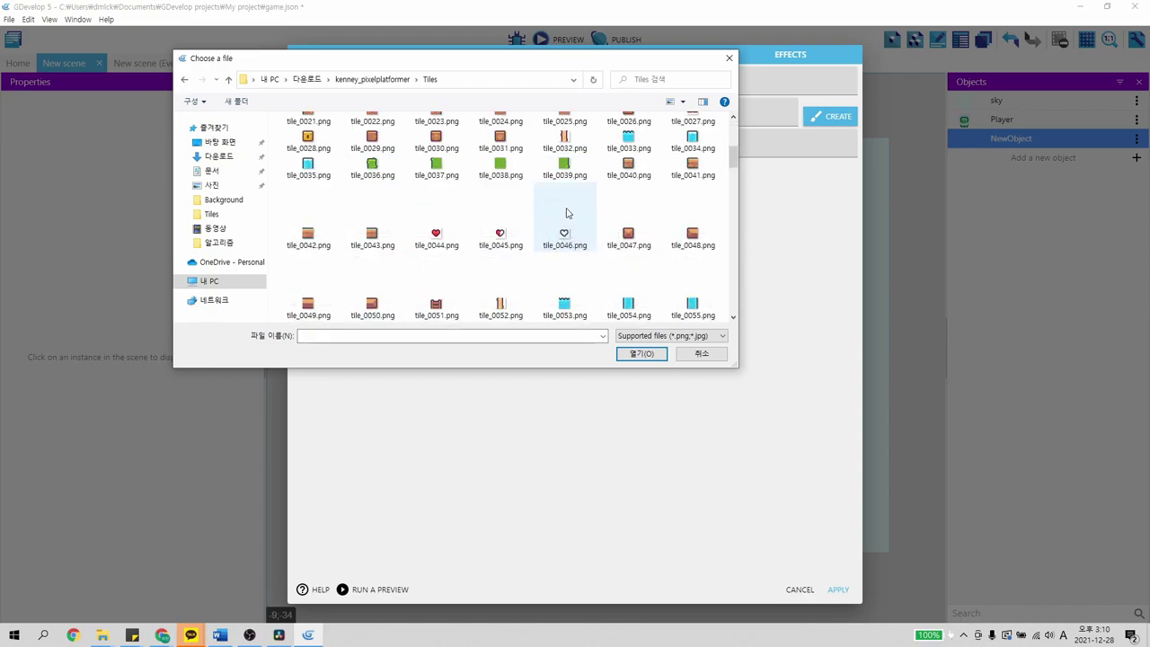
scroll(567, 211, up, 3)
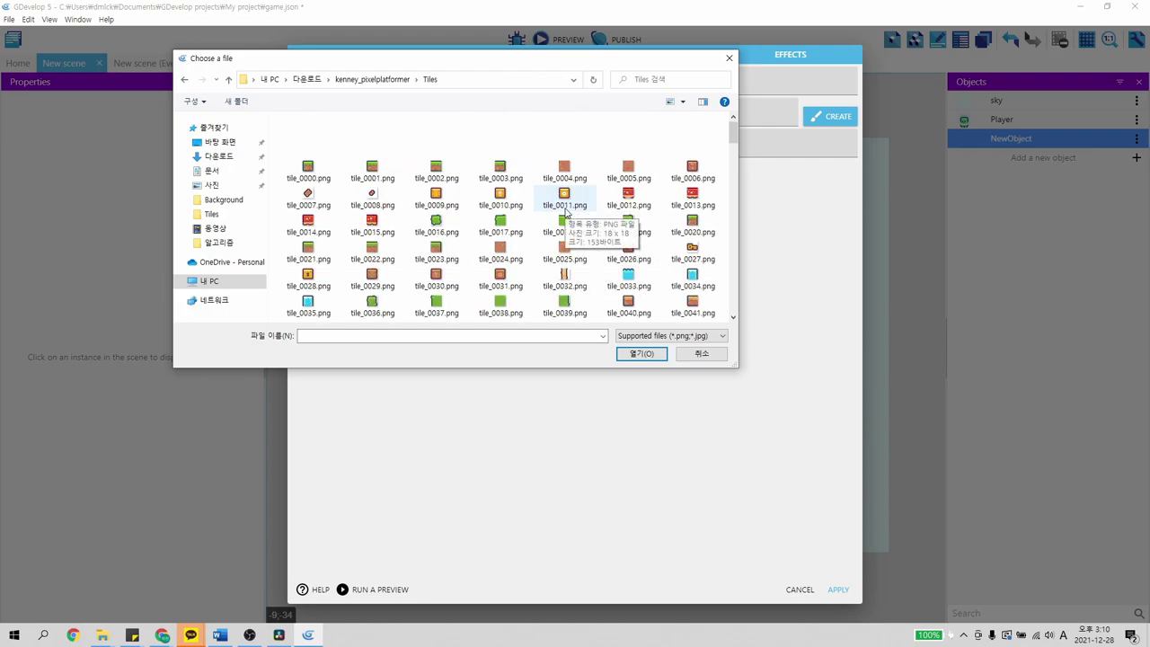
click(372, 255)
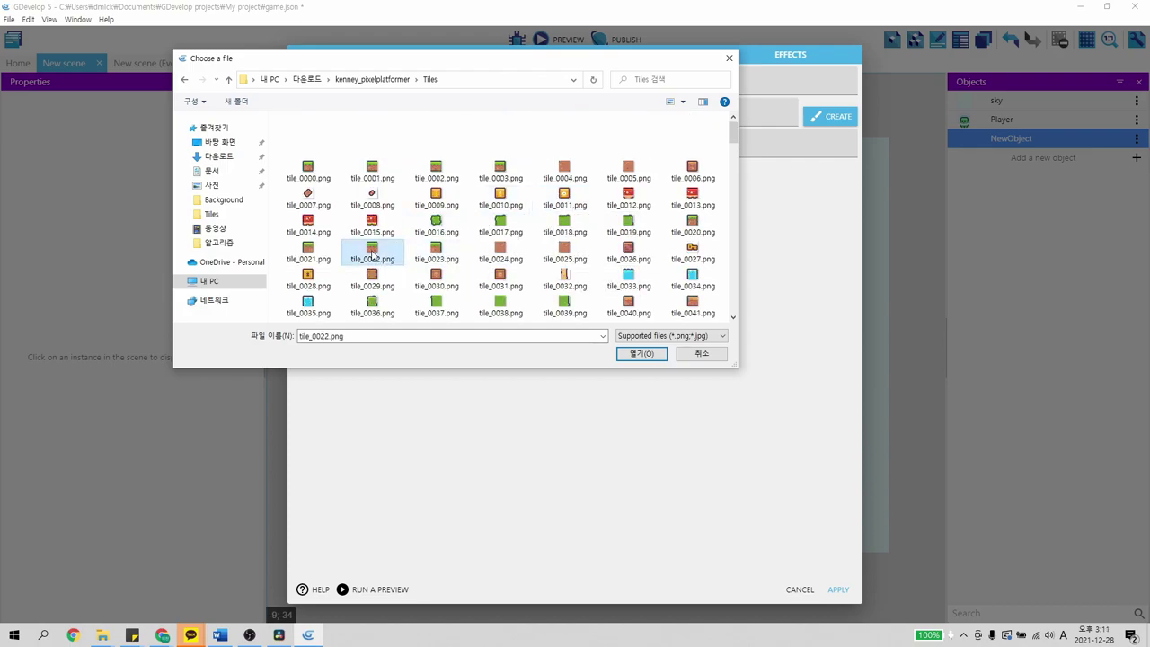
double_click(373, 254)
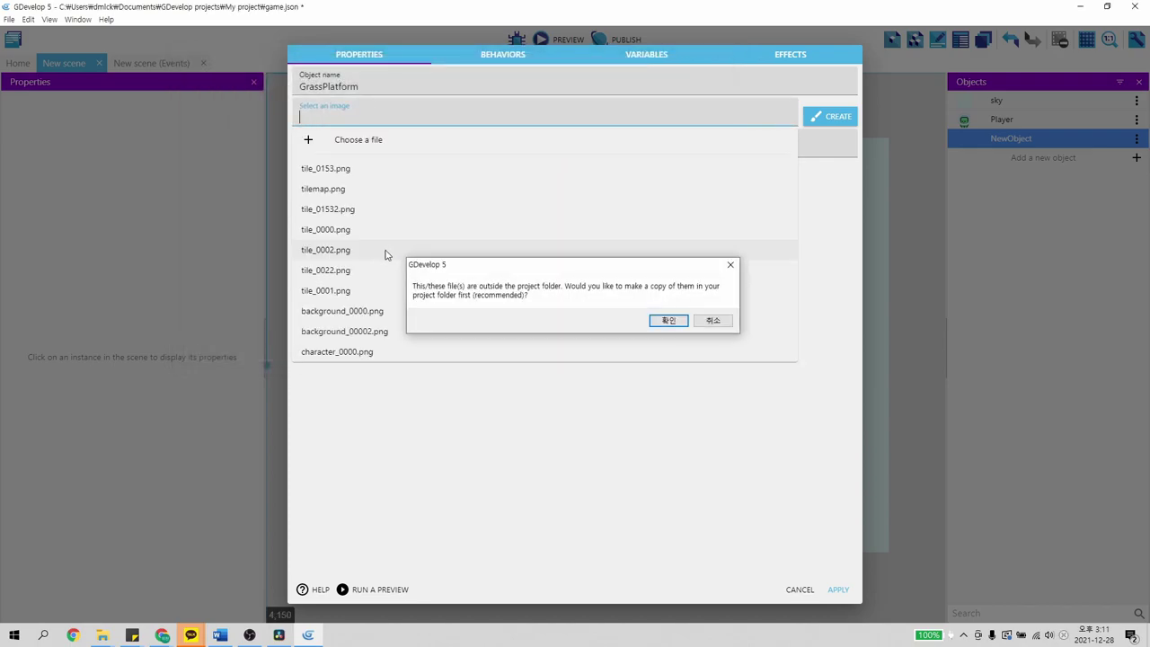
click(669, 321)
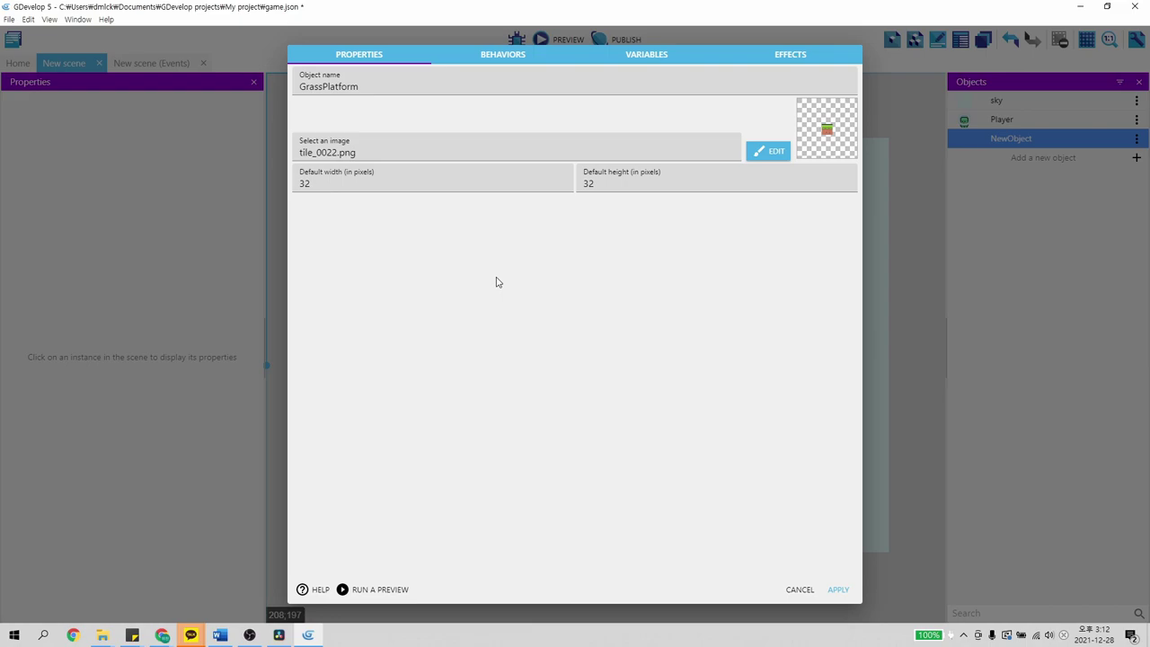
click(843, 592)
Place a GrassPlatform instance in the scene, stretch it to about 342 by 20 pixels, and move it well below the Player
drag(1016, 142, 732, 305)
click(545, 297)
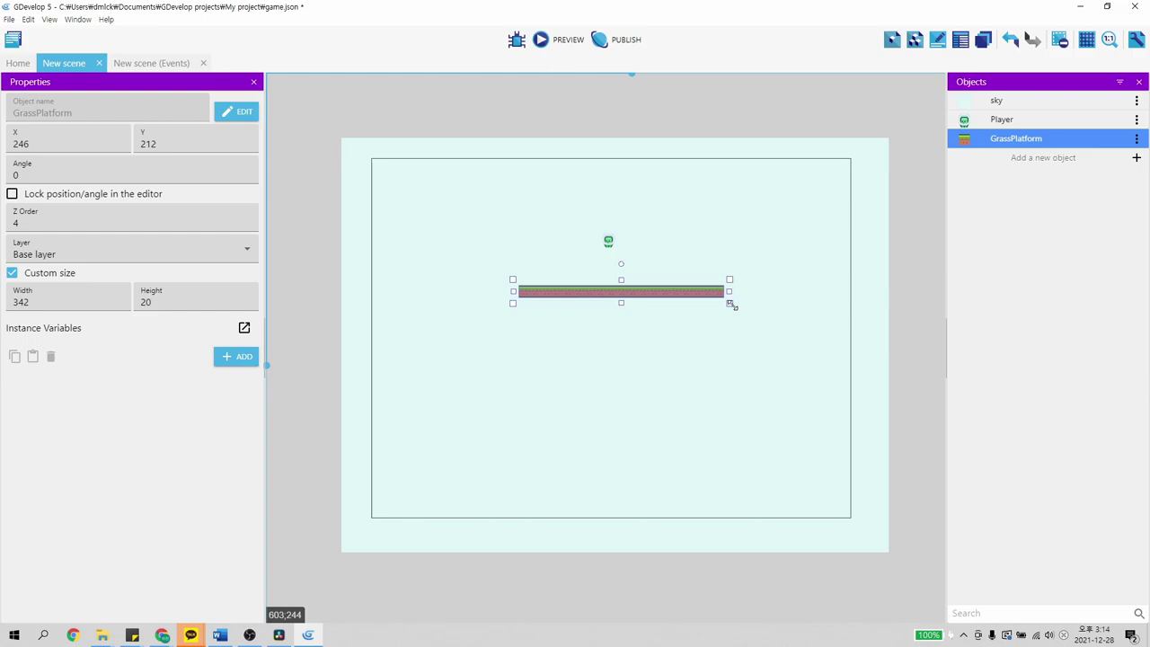
mouse_move(696, 295)
mouse_down()
mouse_move(689, 289)
mouse_move(675, 313)
mouse_move(687, 314)
mouse_up()
click(670, 356)
click(672, 314)
click(737, 350)
click(689, 317)
drag(667, 317, 662, 427)
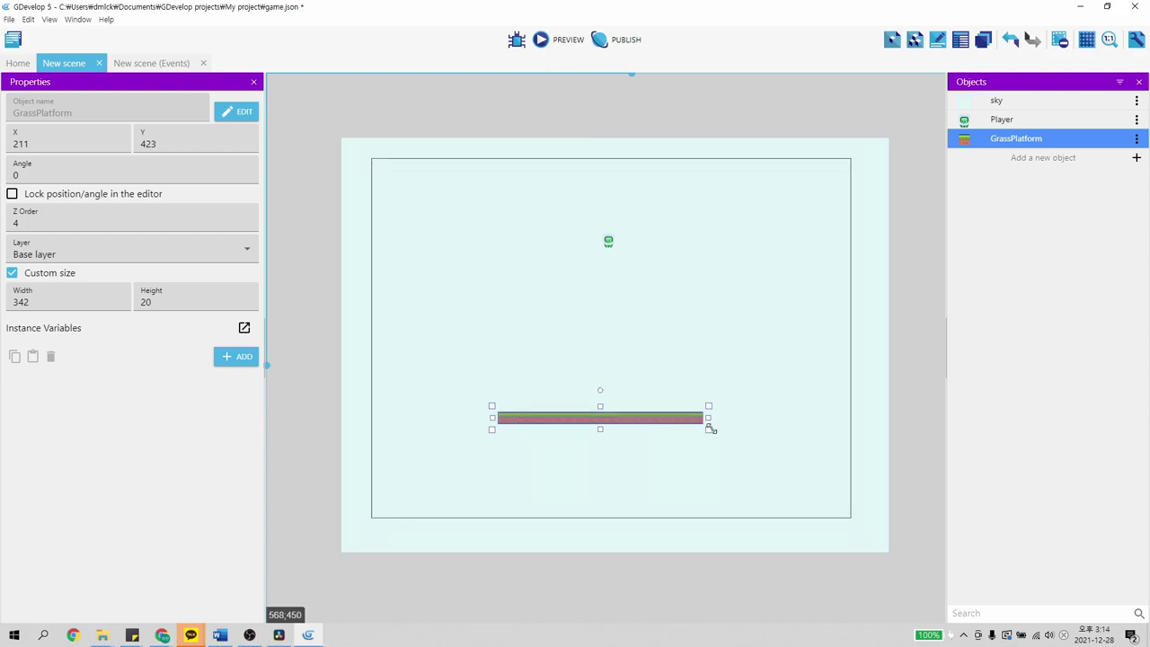
Stretch the platform across the full game window near its lower edge, about 815 by 19 pixels at X -4, Y 537
drag(678, 422, 823, 463)
drag(754, 454, 674, 488)
drag(744, 486, 869, 490)
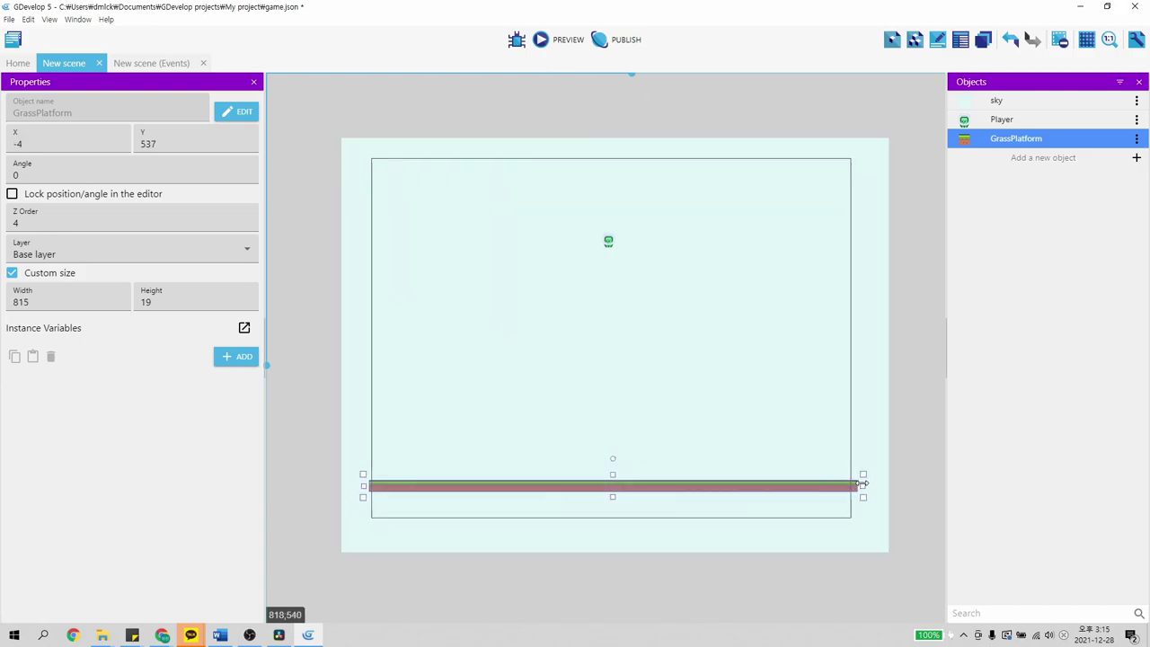
Run a preview to check whether the Player lands on the grass platform, and close it
click(922, 432)
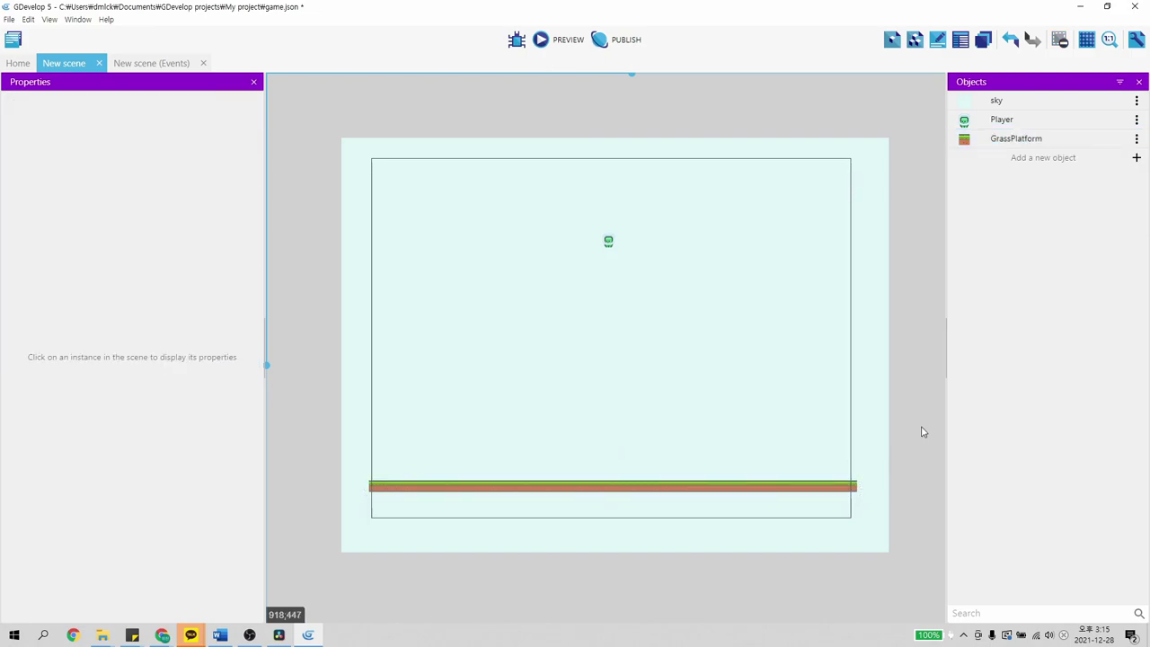
click(558, 45)
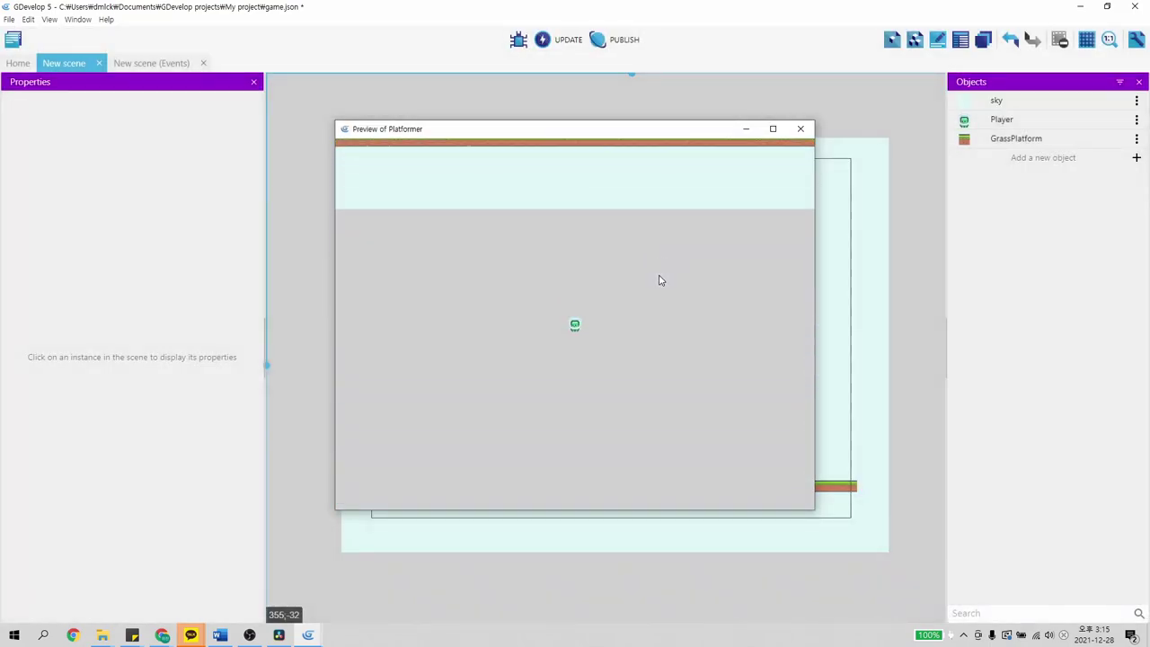
click(800, 130)
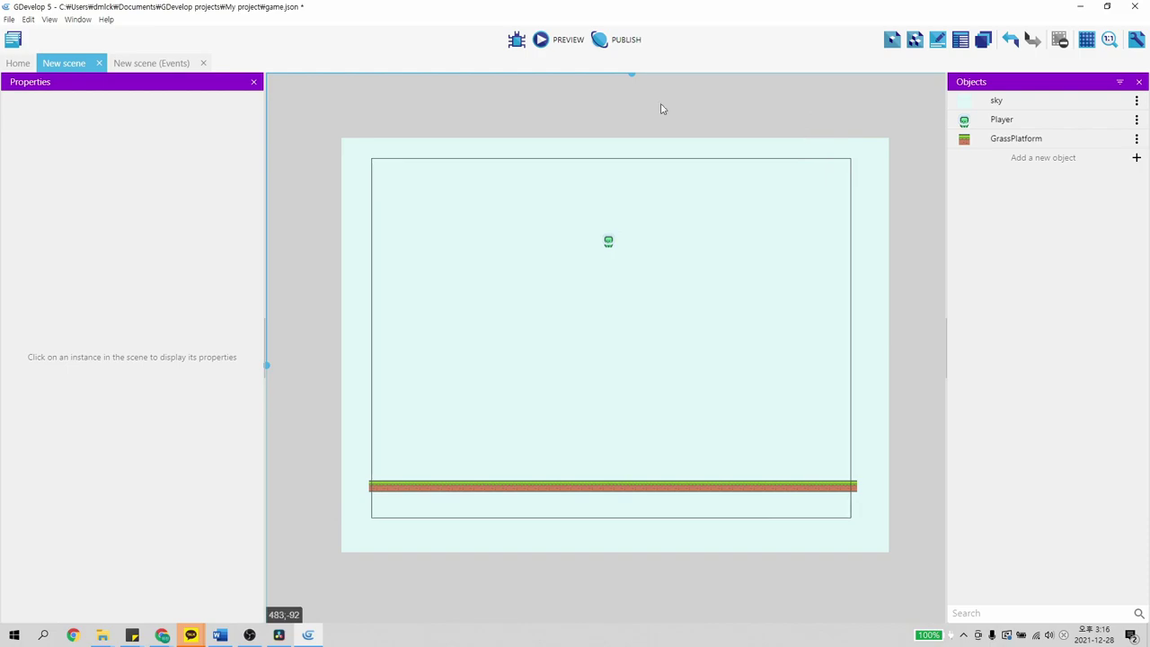
Add the Platform behavior to the GrassPlatform object and apply it
click(654, 487)
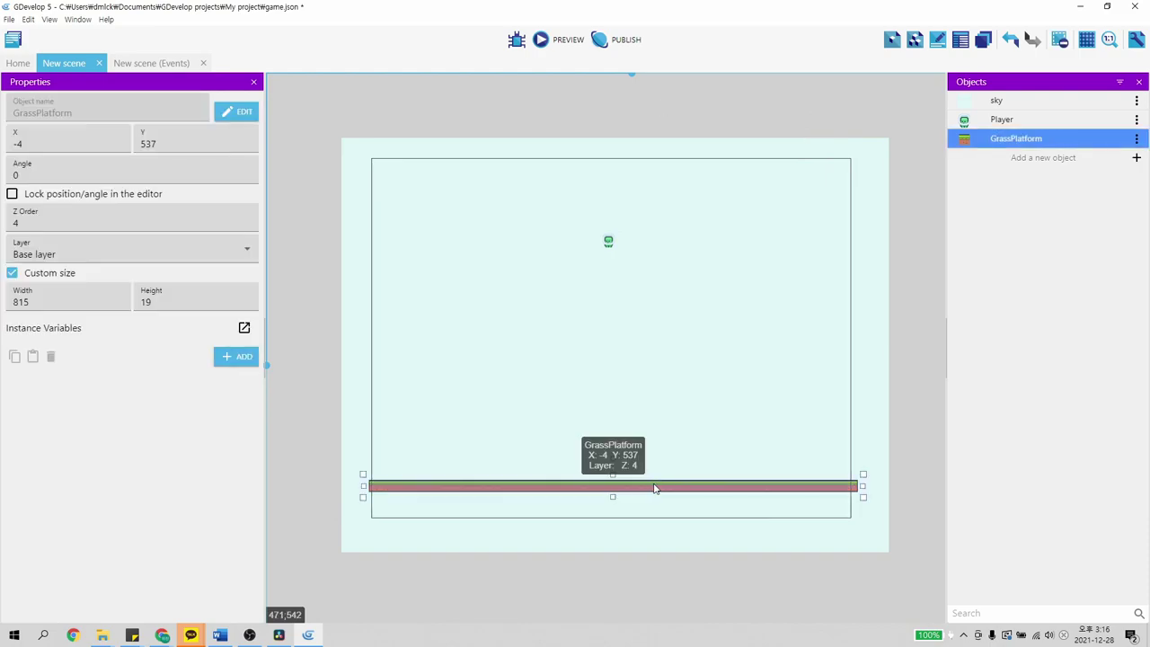
right_click(1013, 145)
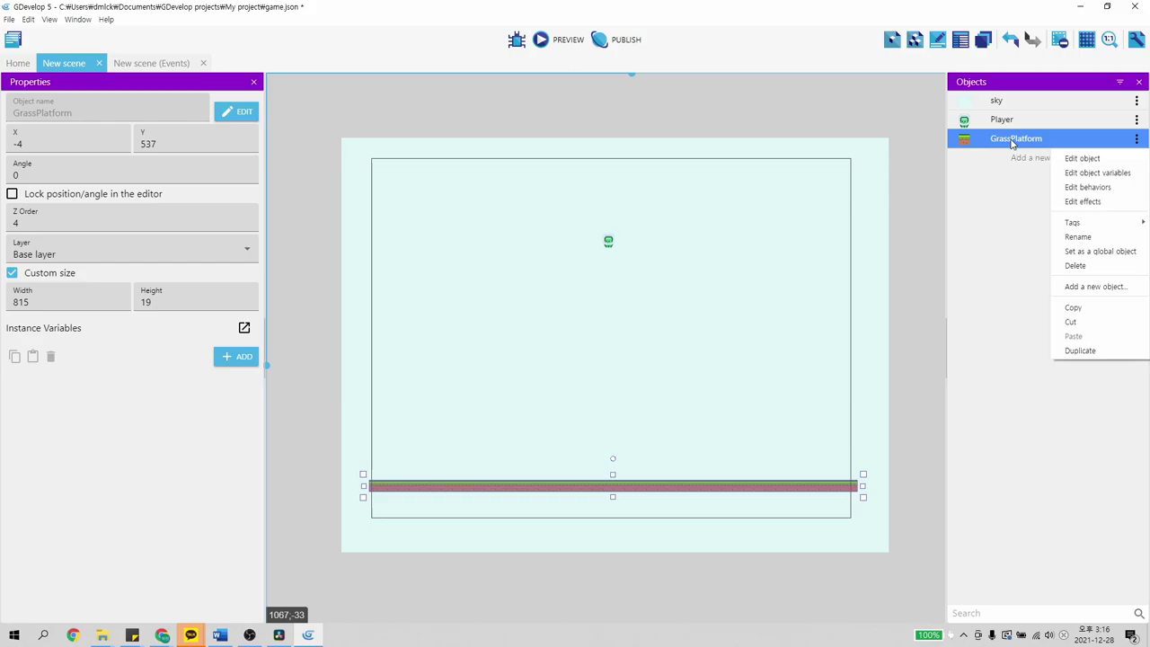
click(1081, 158)
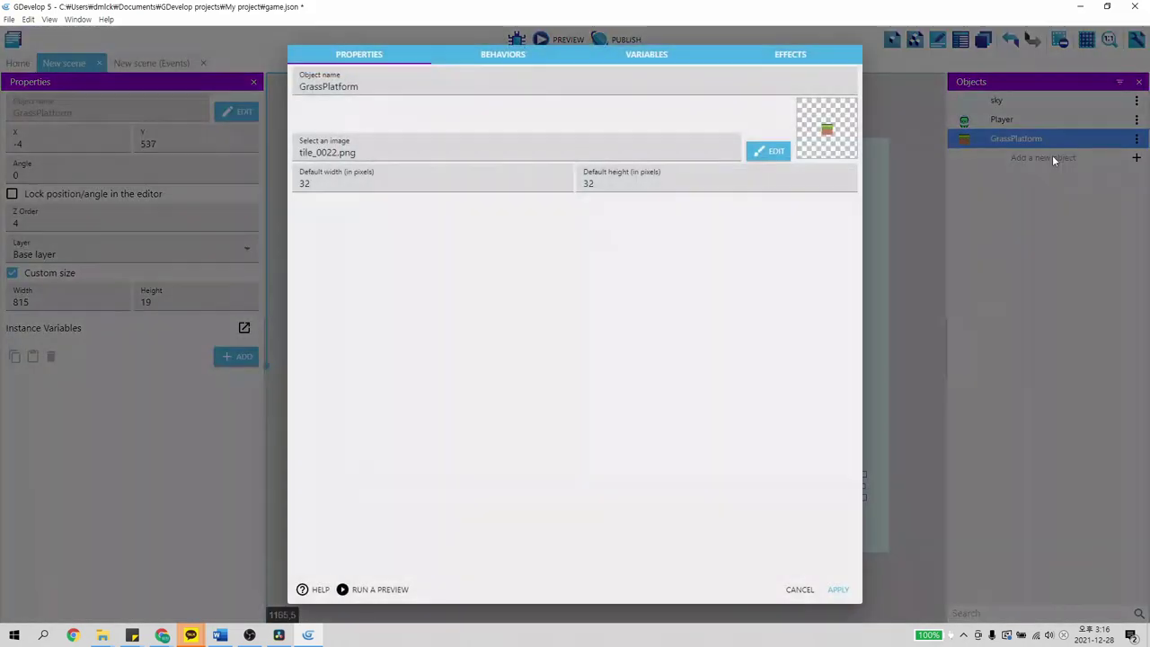
click(508, 56)
click(740, 559)
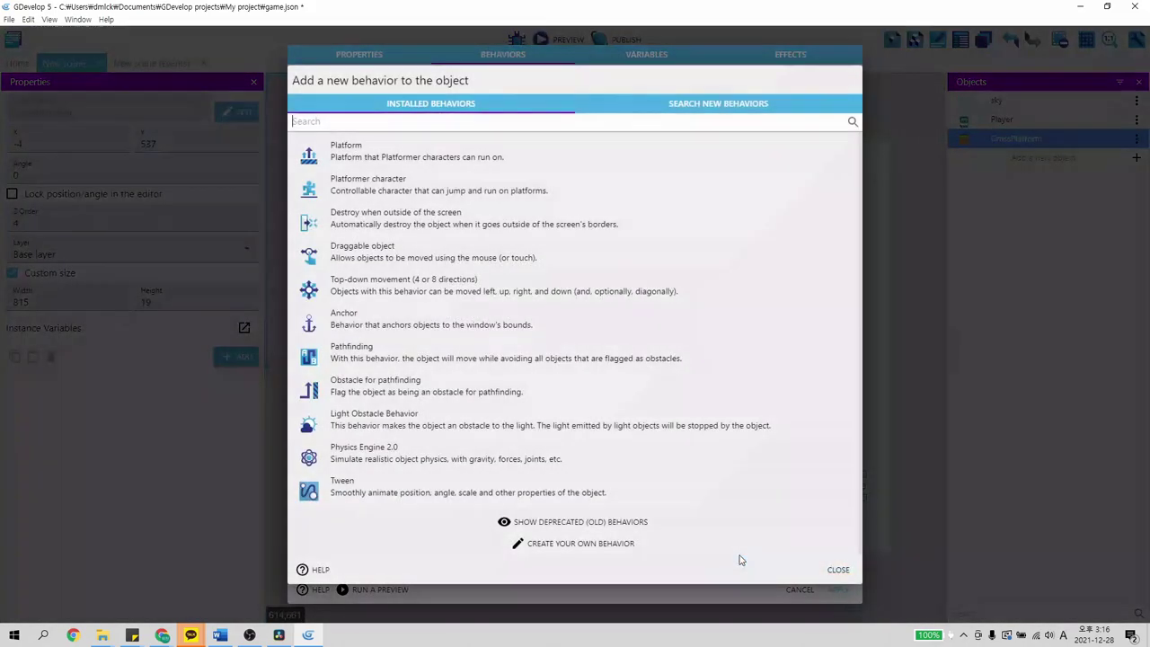
click(402, 156)
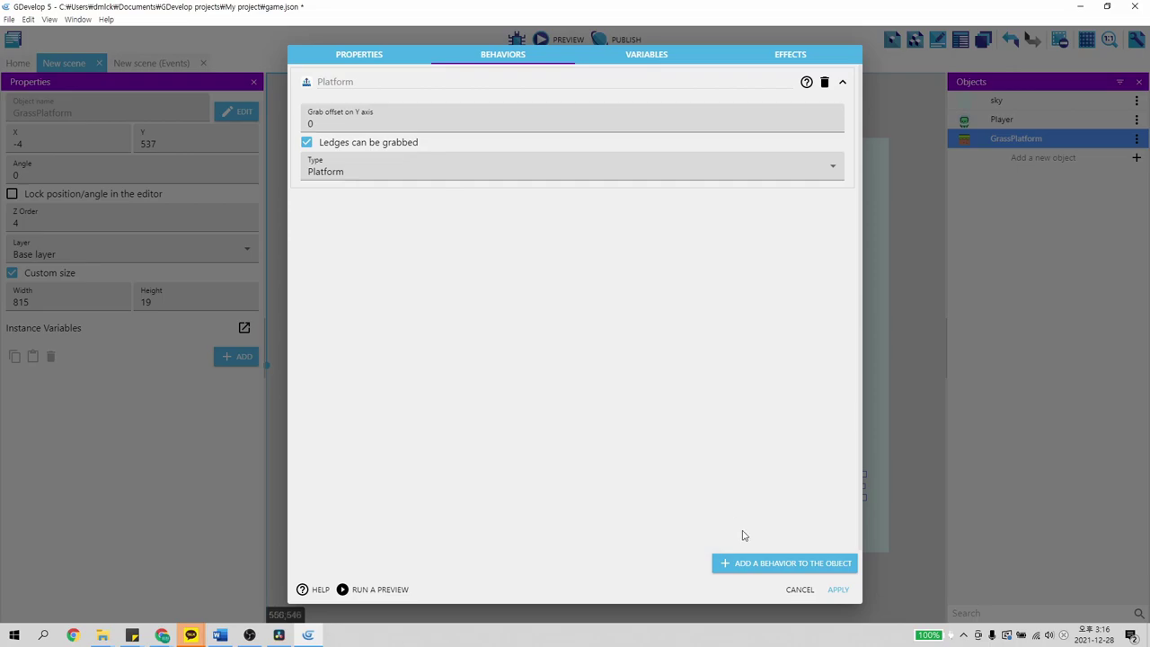
click(838, 590)
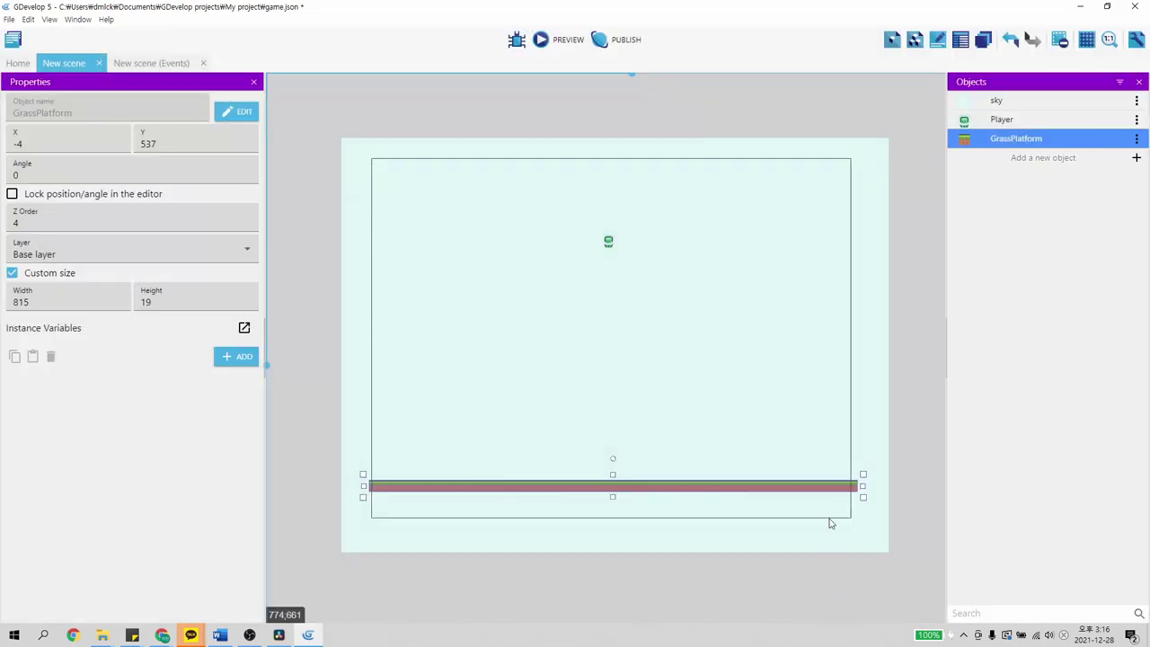
Run a preview, move the Player both ways and jump on the grass platform to test it, and close the preview
click(895, 350)
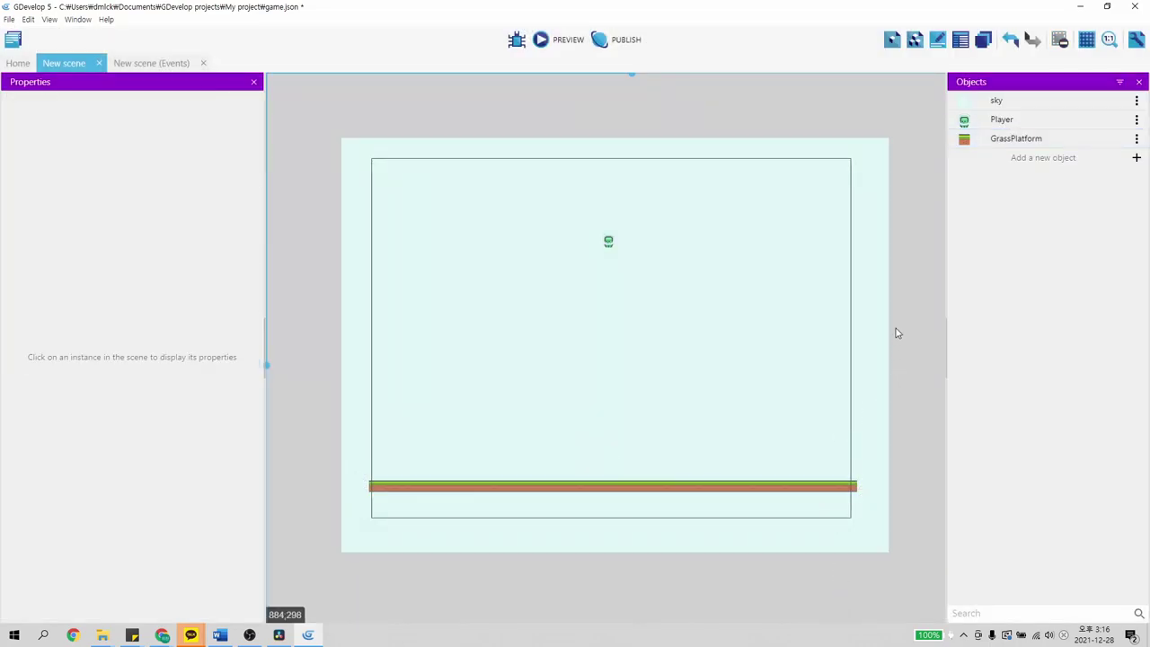
click(566, 40)
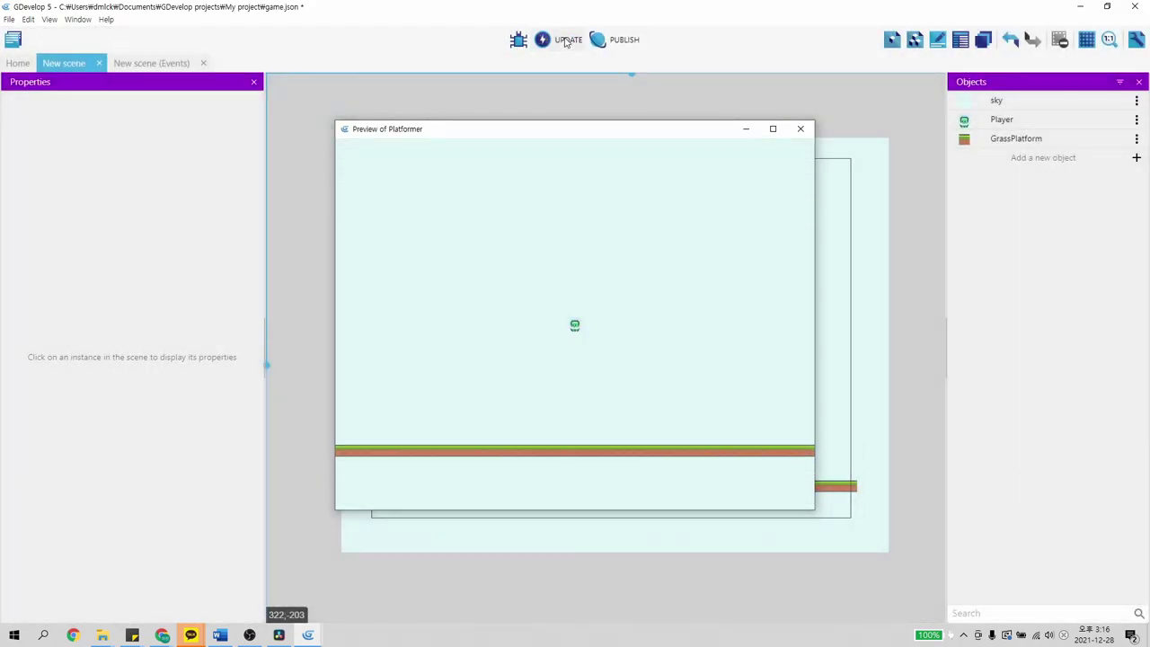
key(Left)
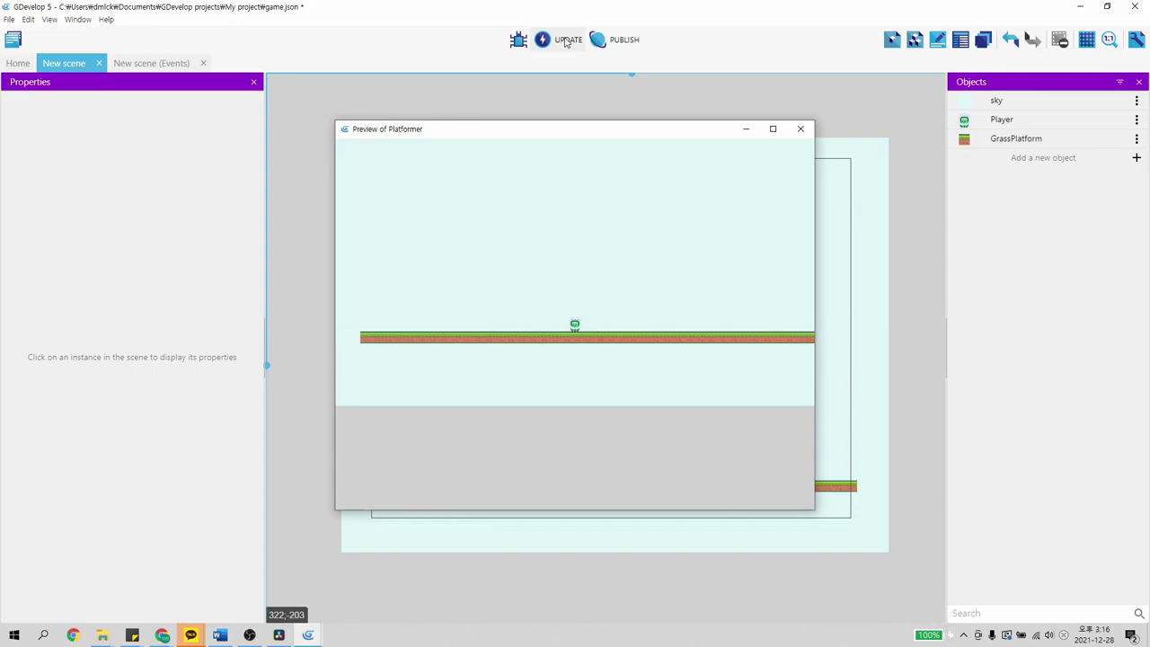
key(Right)
key(Right)
key(space)
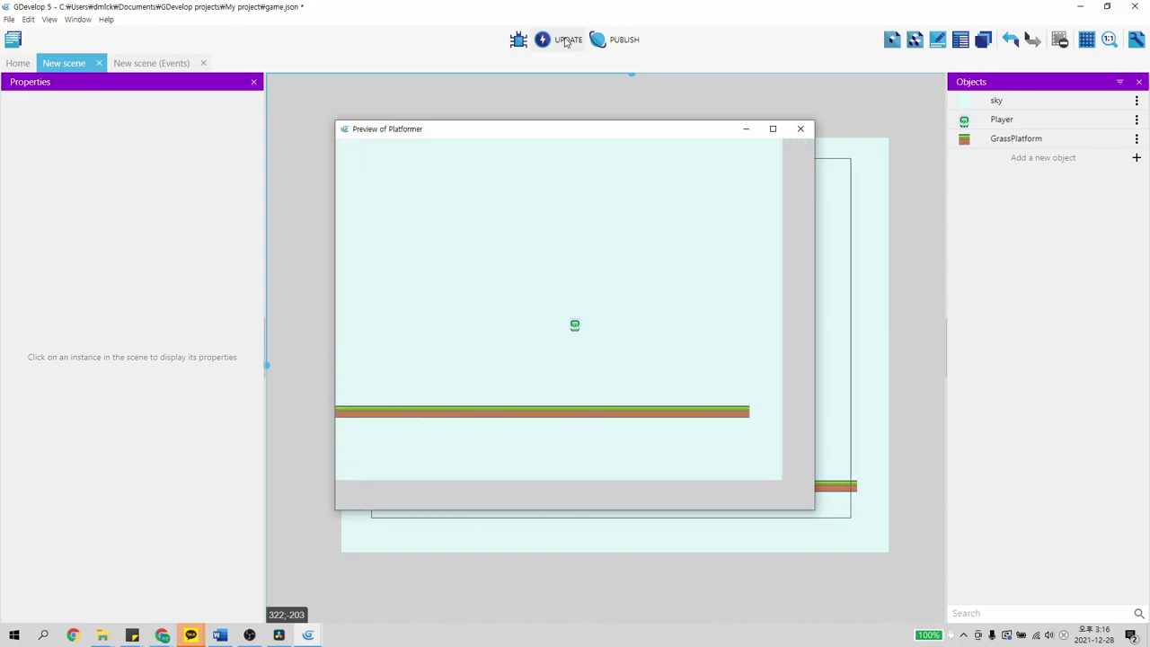
key(Left)
key(space)
key(Left)
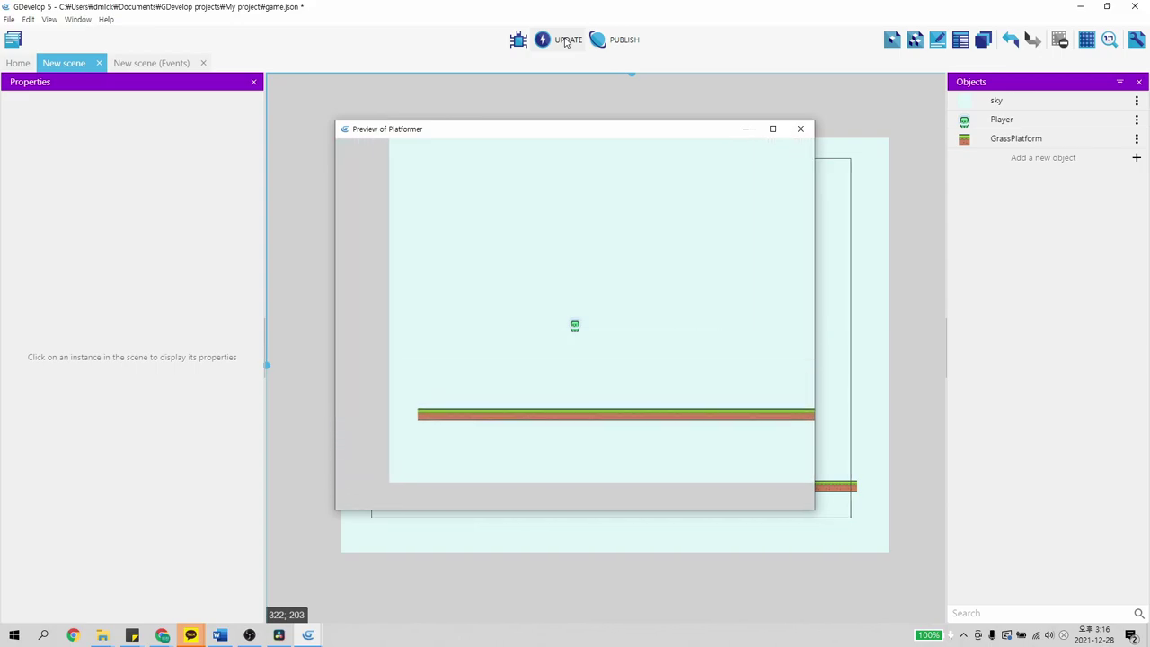
key(Right)
key(space)
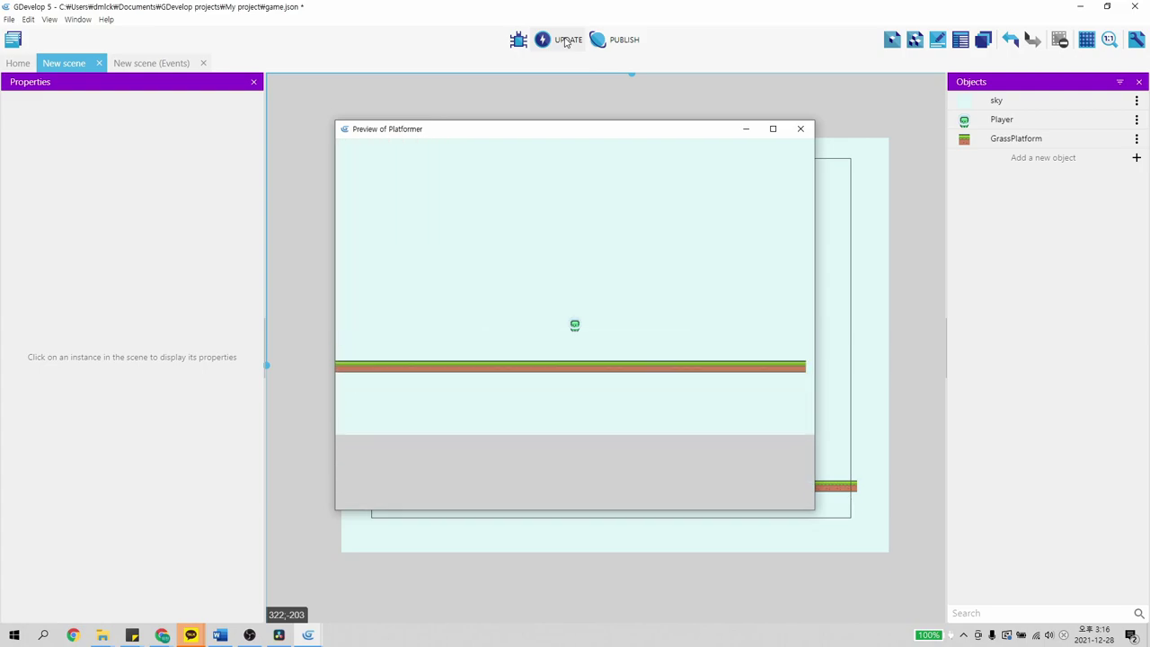
key(Right)
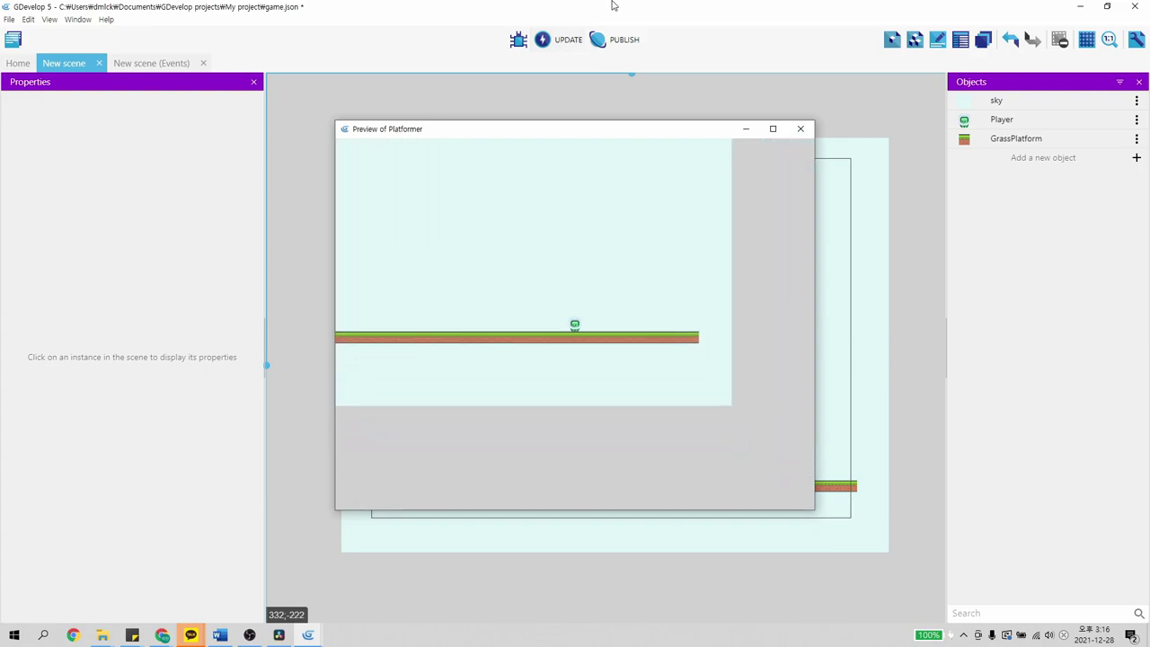
click(801, 128)
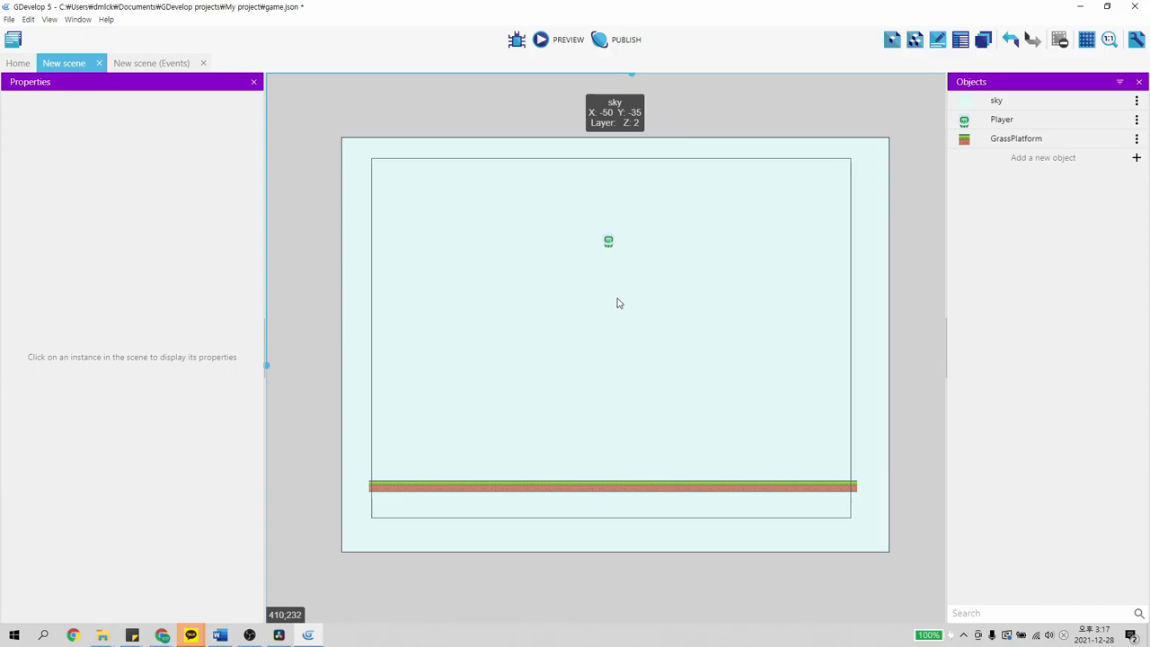
Create another Tiled Sprite object from scratch and name it "Block"
click(1037, 158)
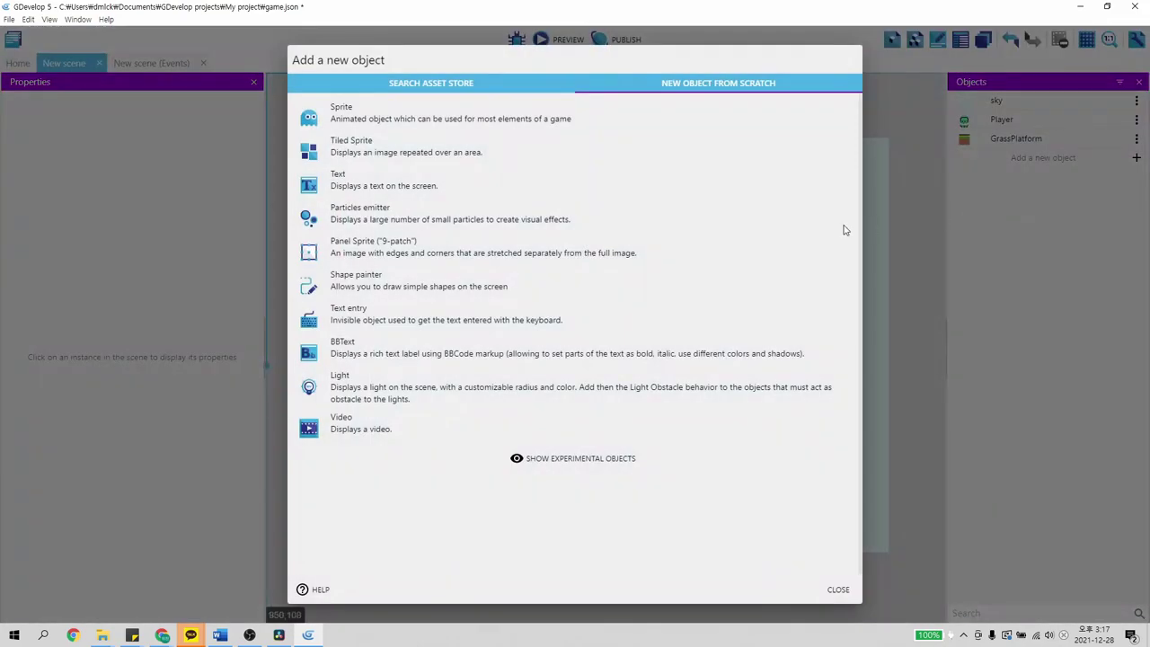
click(396, 149)
drag(355, 86, 281, 90)
text(Bo)
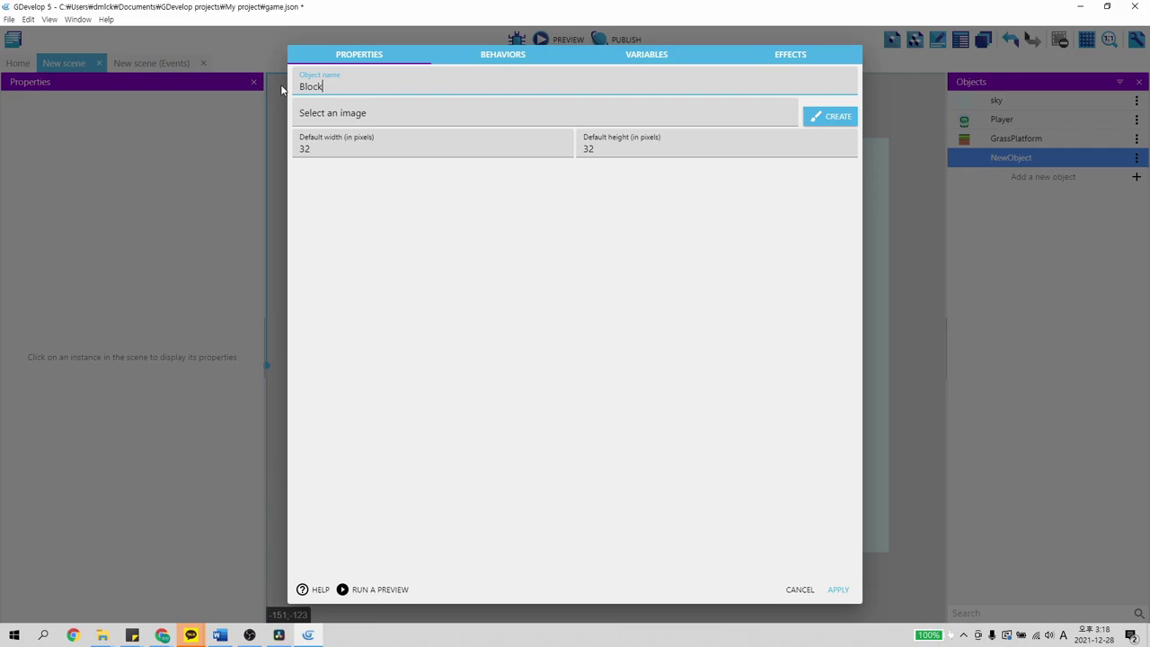
Assign the image file tile_0029.png from the Tiles folder to the Block object and apply it
click(342, 111)
click(344, 139)
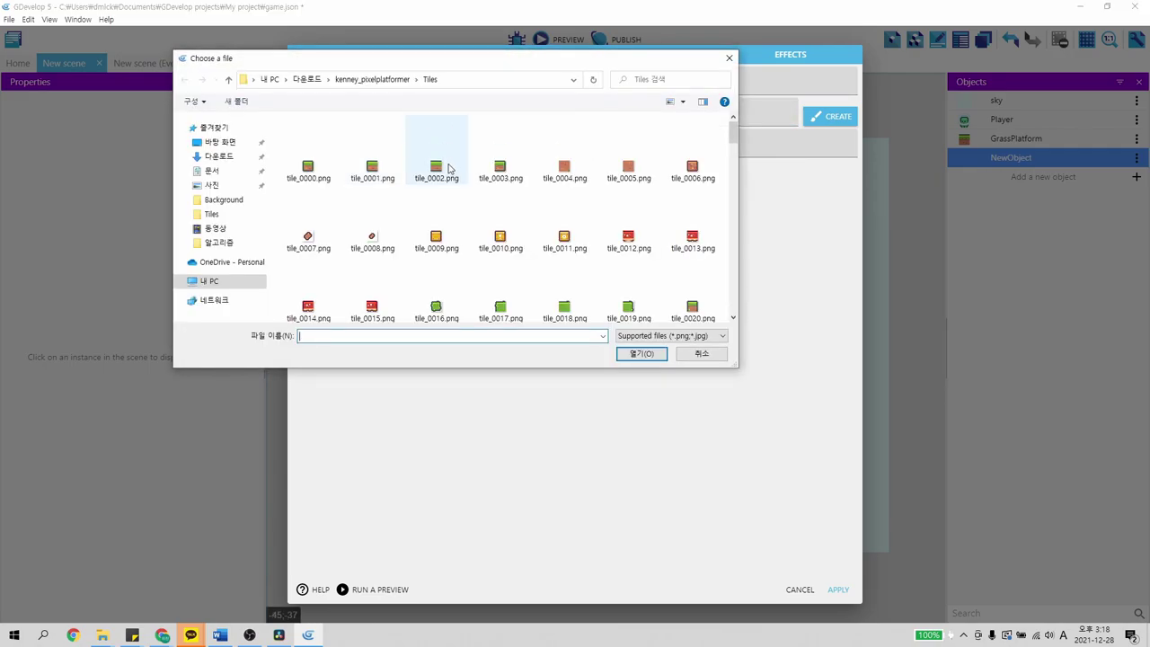
scroll(449, 168, down, 3)
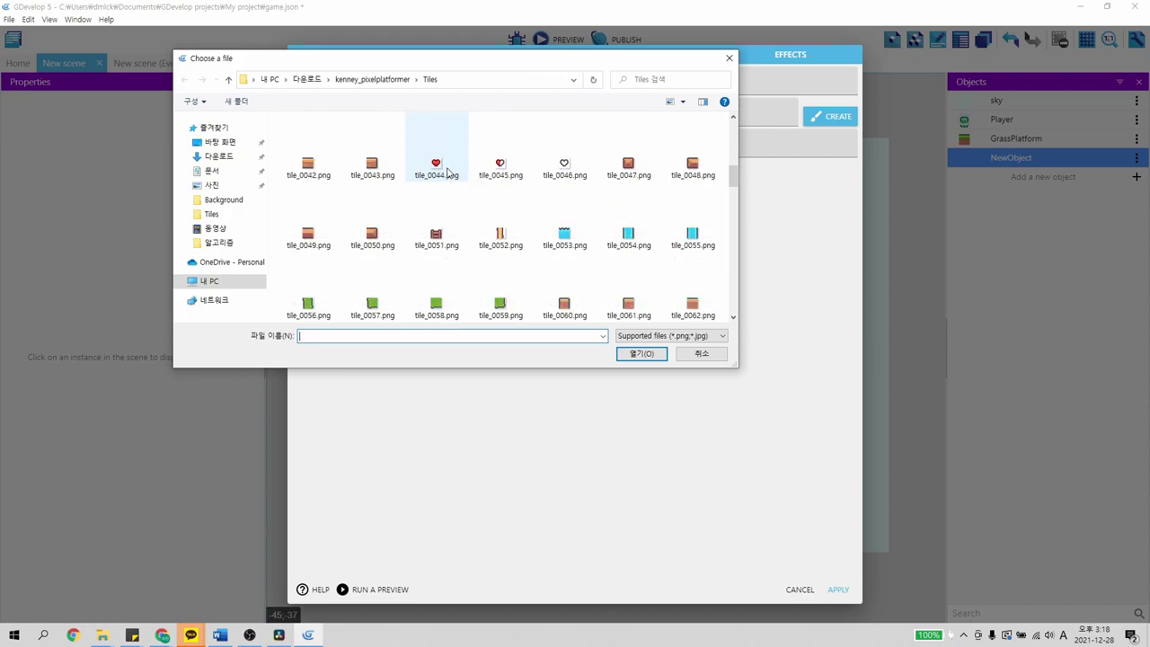
scroll(449, 171, down, 1)
scroll(449, 171, down, 4)
scroll(461, 173, up, 8)
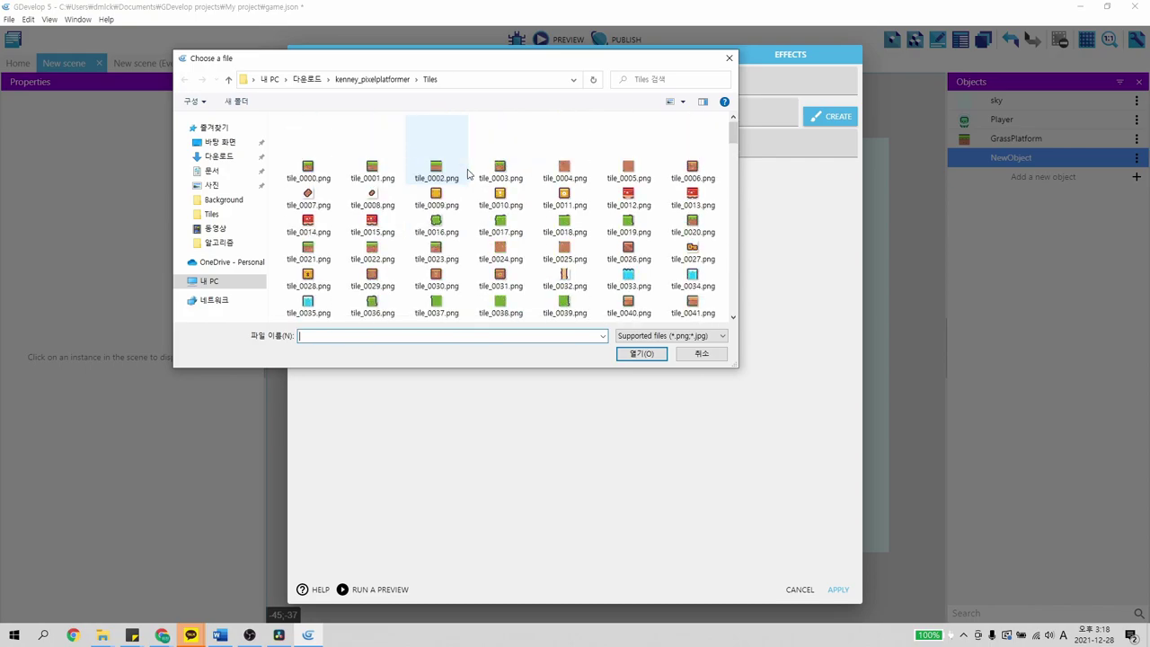
click(374, 278)
click(642, 353)
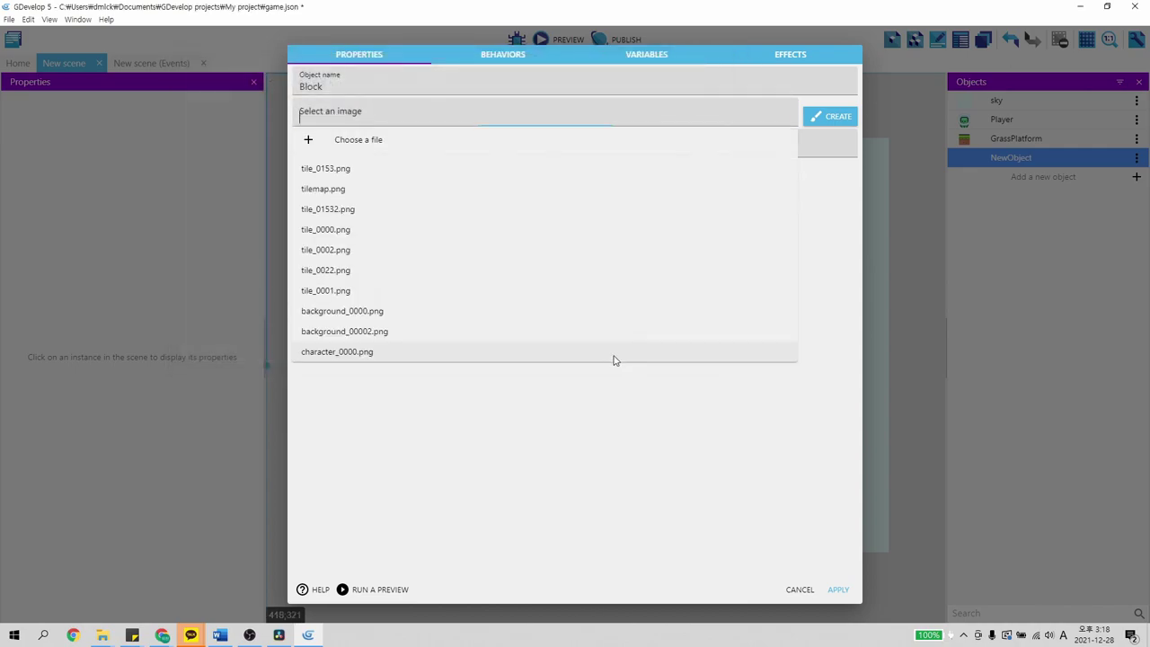
click(669, 322)
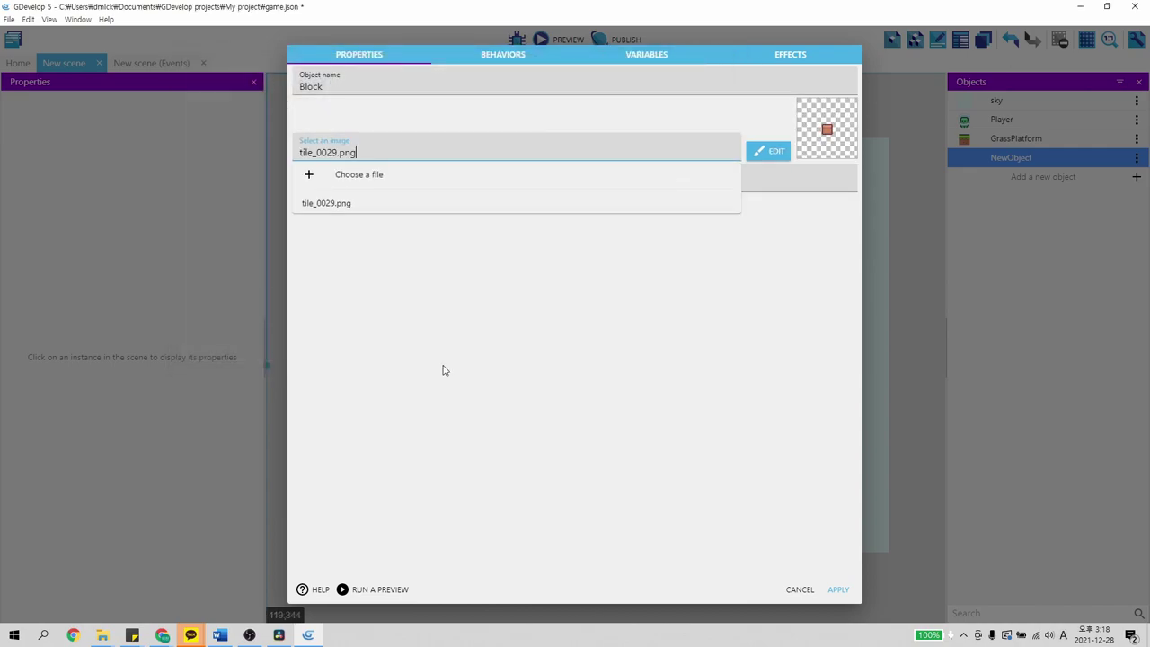
click(838, 591)
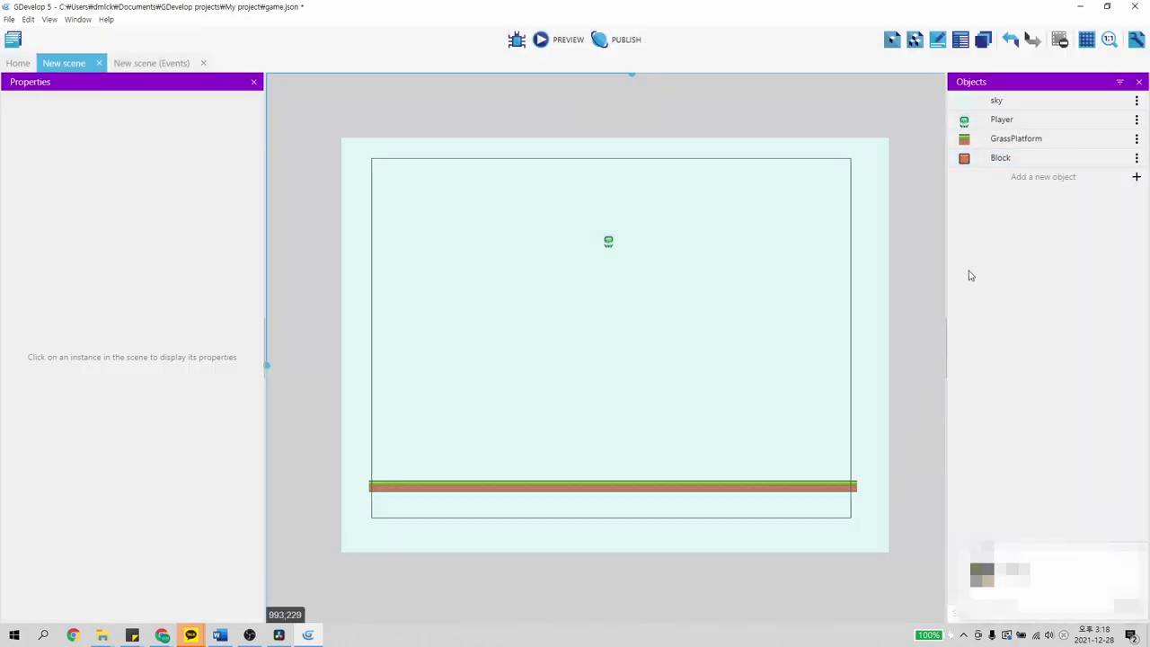
Place a Block instance above the grass platform at X 464, Y 442, stretched to 108 by 18 pixels
drag(1001, 157, 697, 435)
click(693, 360)
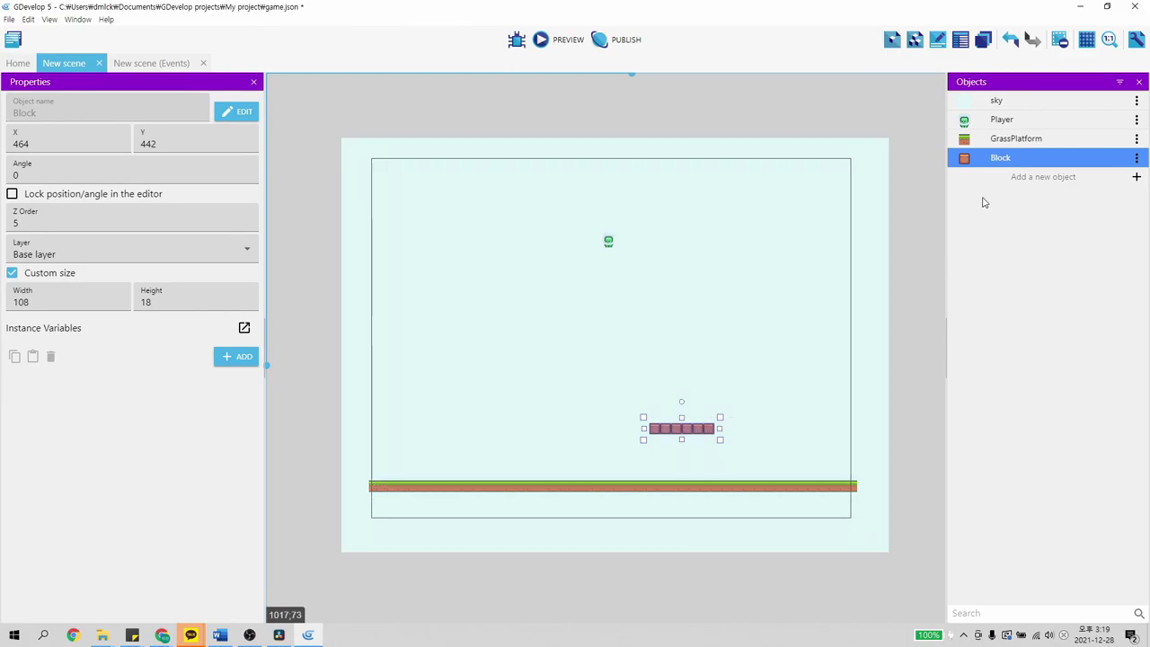
Add the Platform behavior to the Block object, set its type to Jumpthru platform, and apply it
right_click(1053, 163)
click(1083, 179)
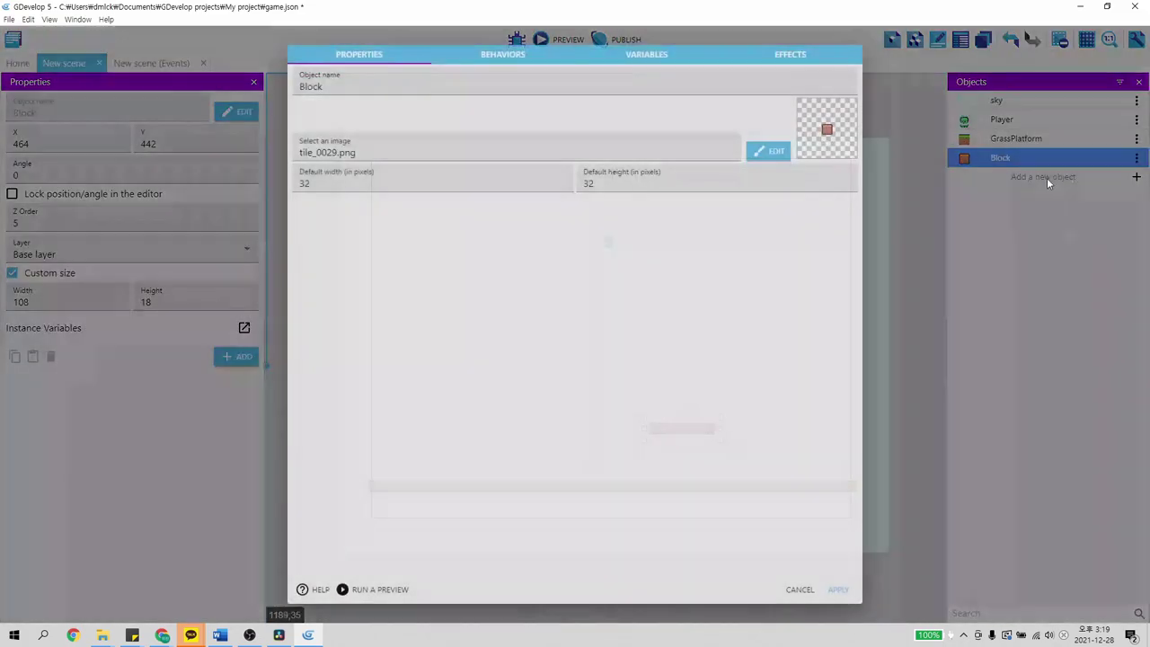
click(501, 56)
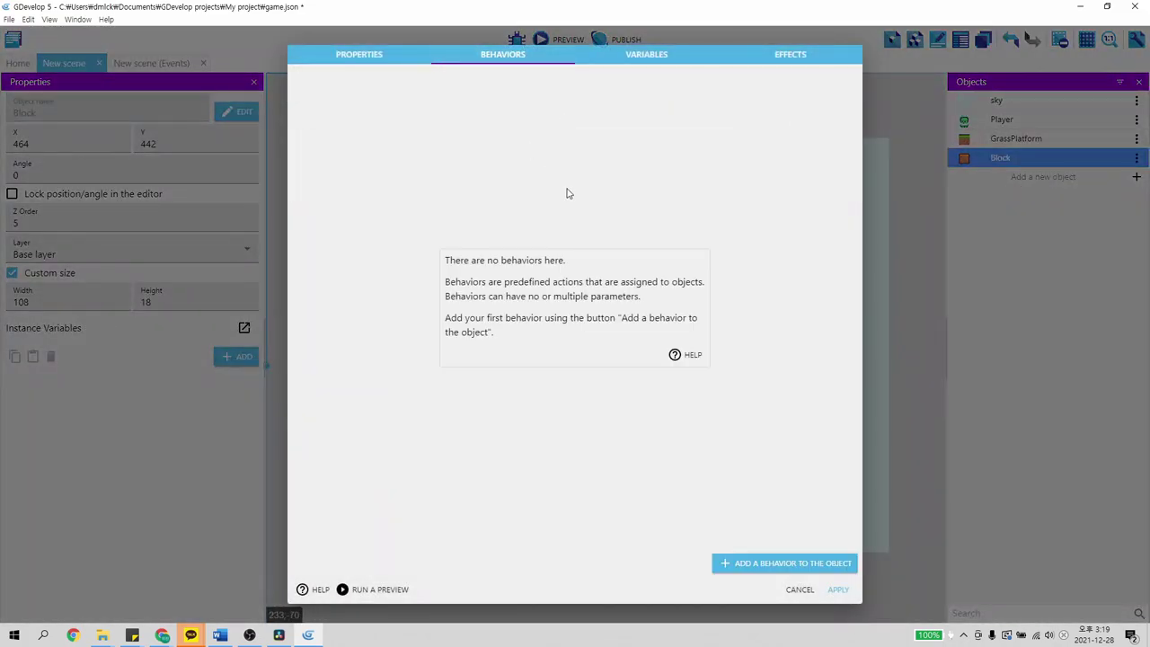
click(780, 564)
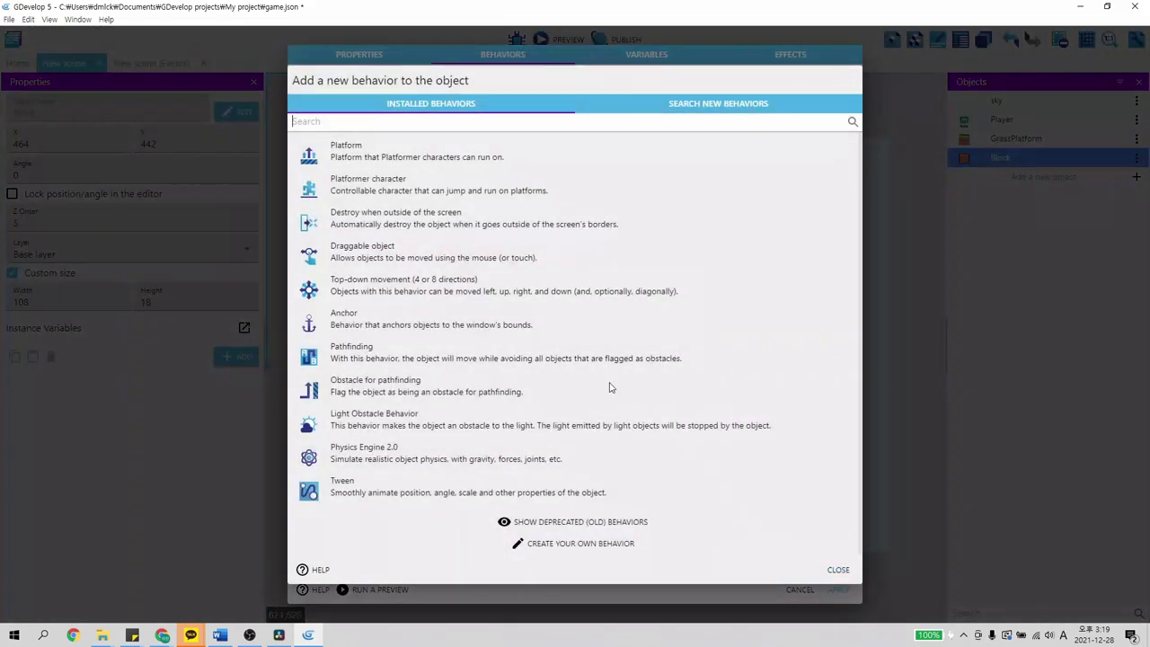
click(437, 157)
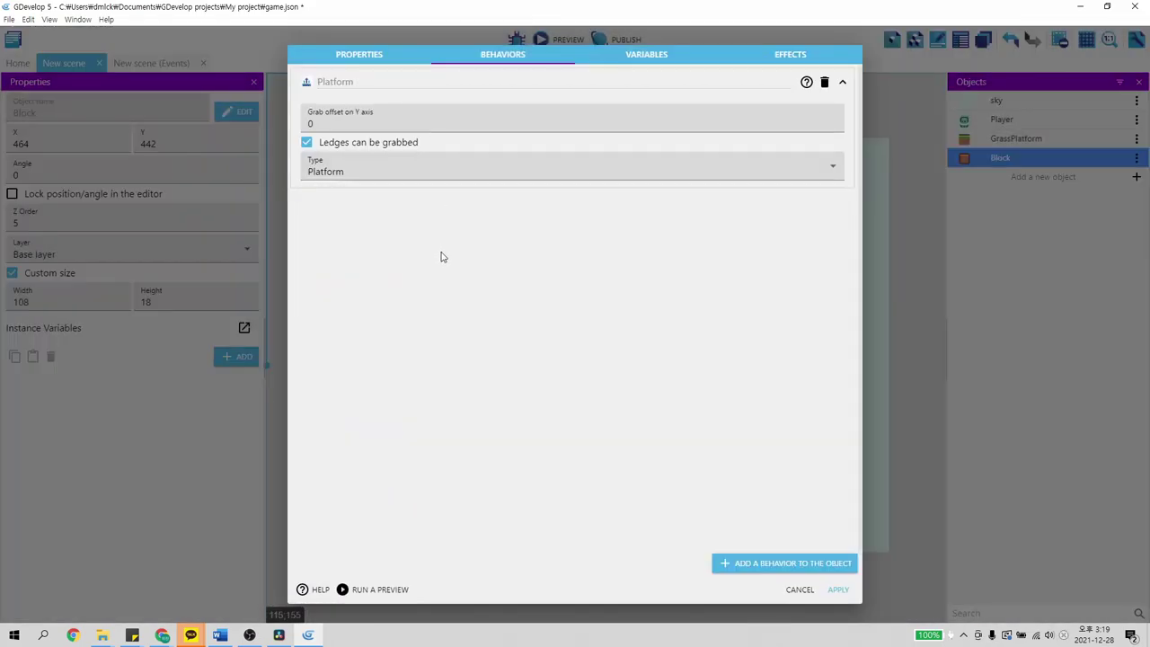
click(405, 172)
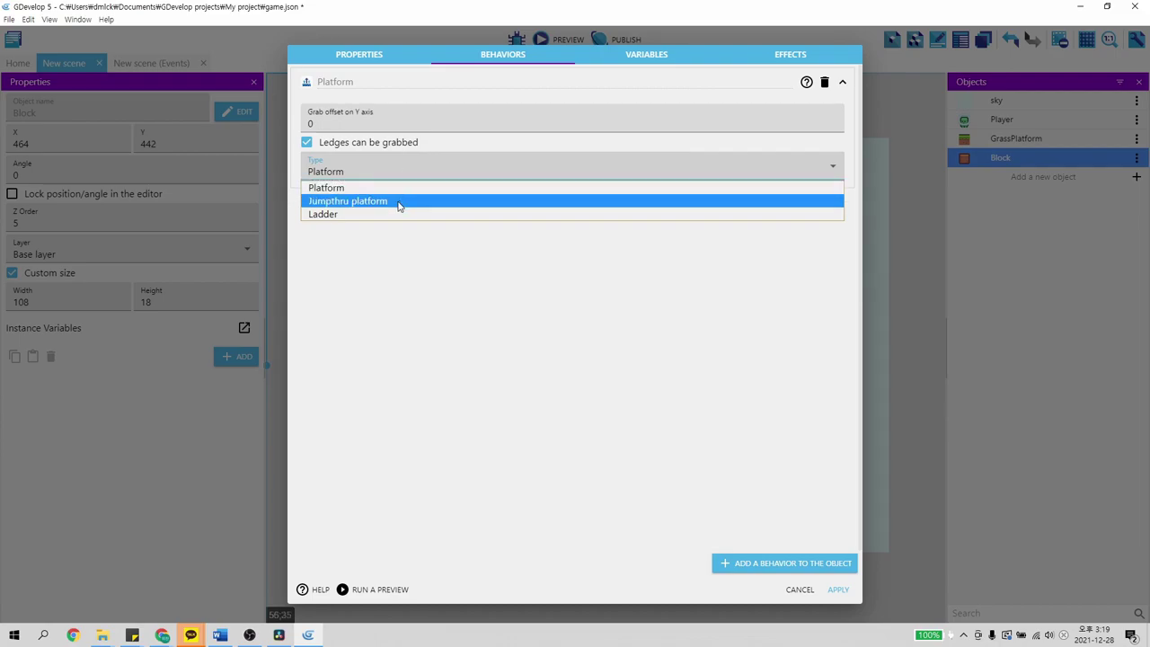
click(399, 206)
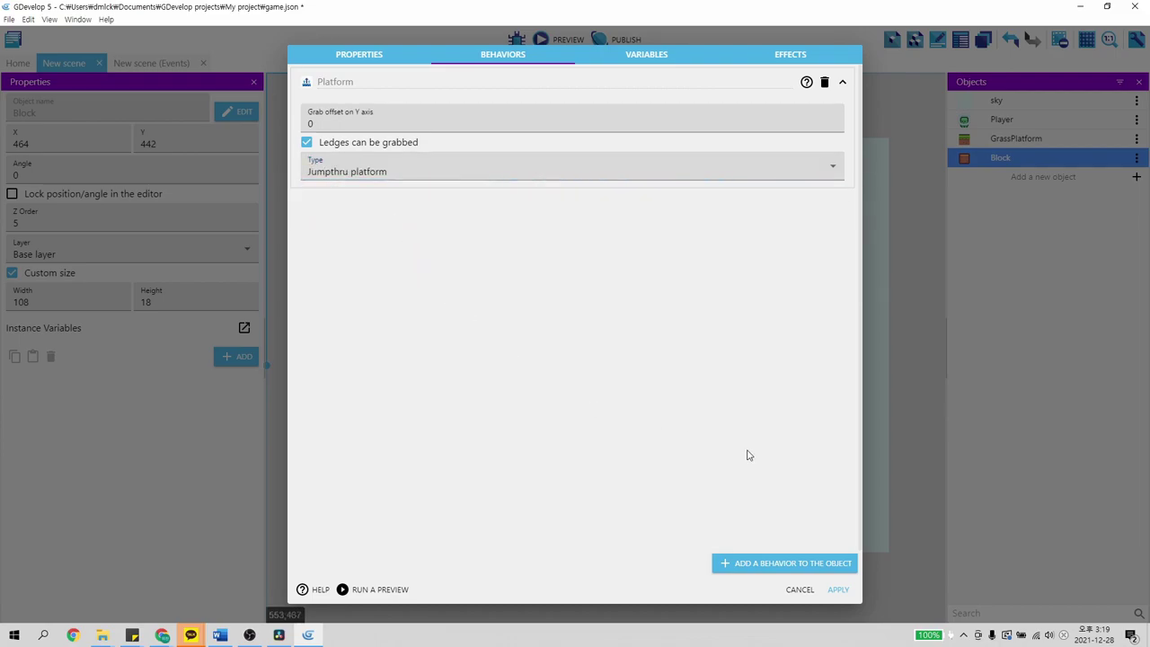
click(839, 591)
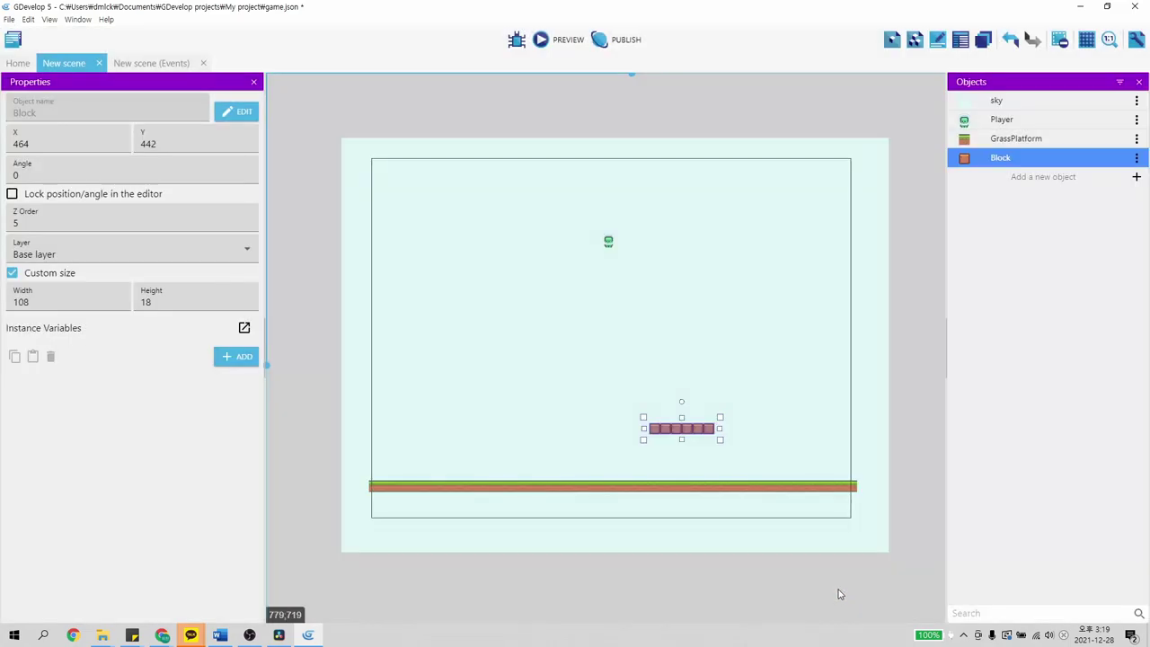
Run a preview, move and jump the Player up through the blocks to test them, and close the preview
click(562, 41)
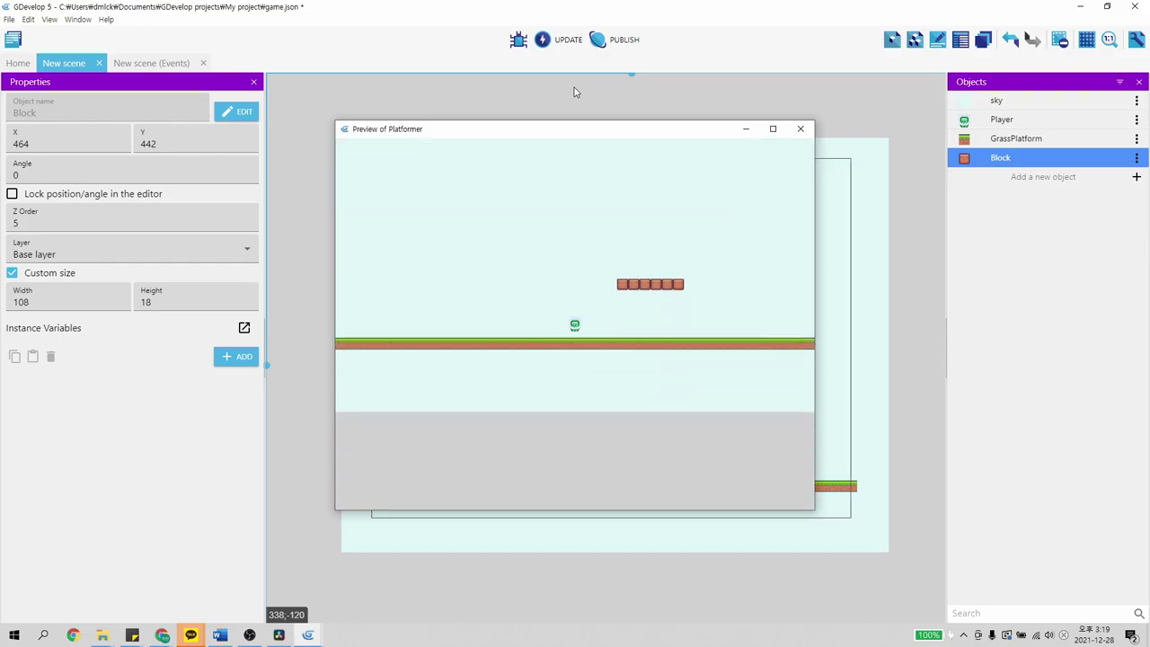
key(Right)
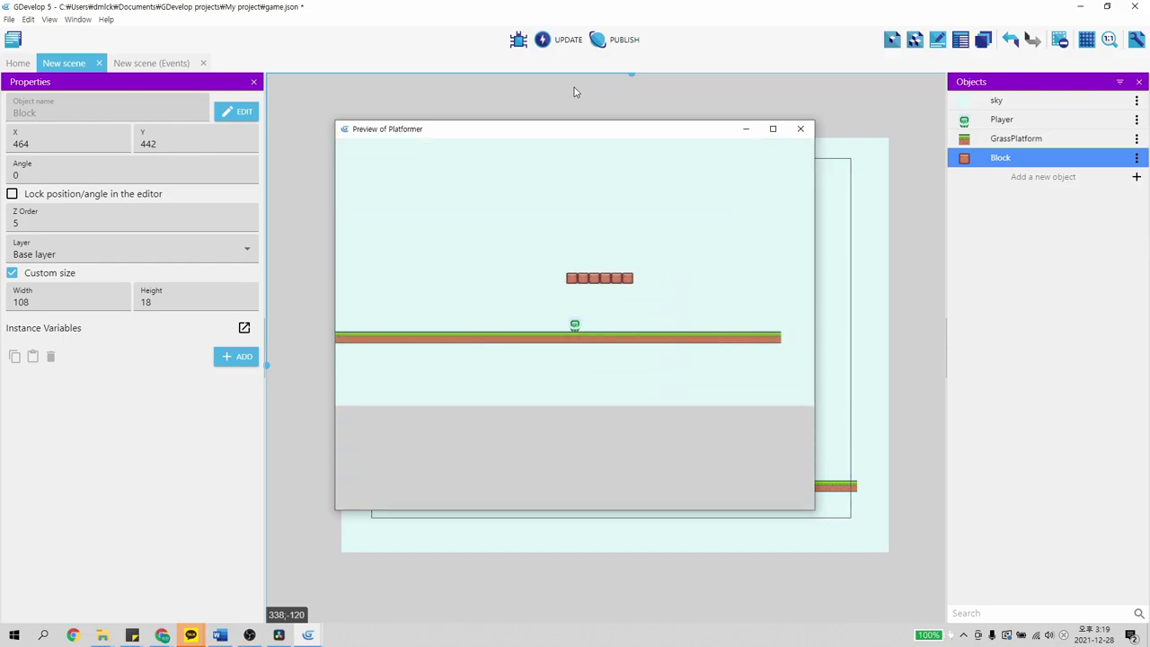
key(space)
key(Left)
key(Right)
key(space)
key(Left)
key(Right)
key(space)
key(Left)
key(Right)
key(space)
key(Left)
key(Right)
key(space)
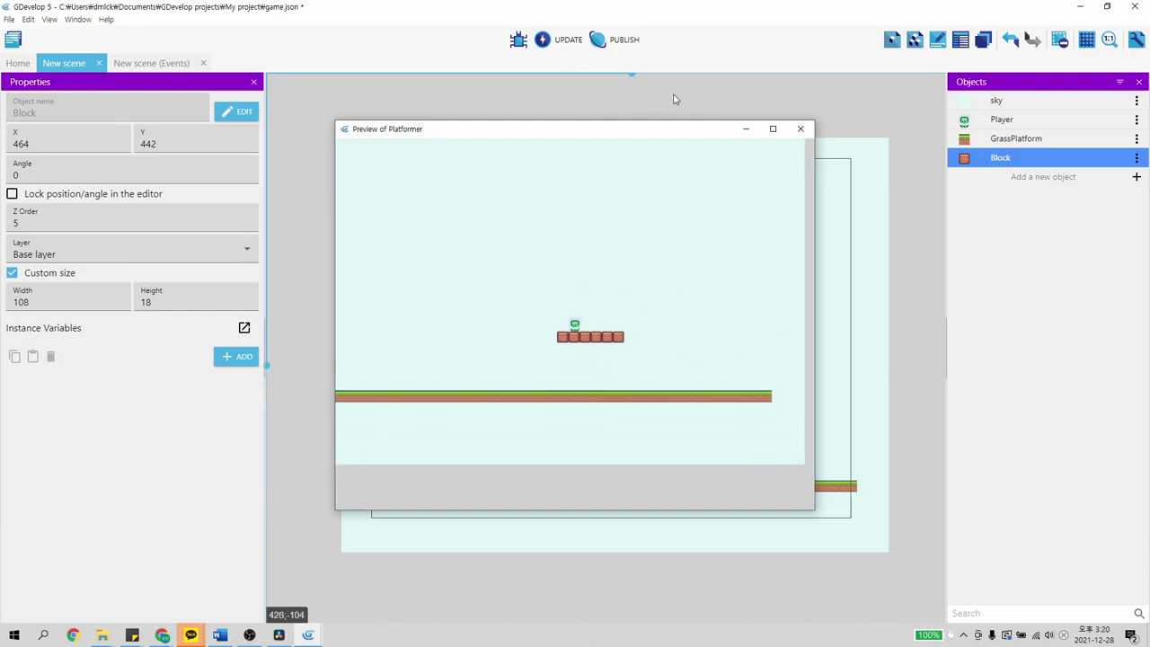
click(801, 130)
click(650, 120)
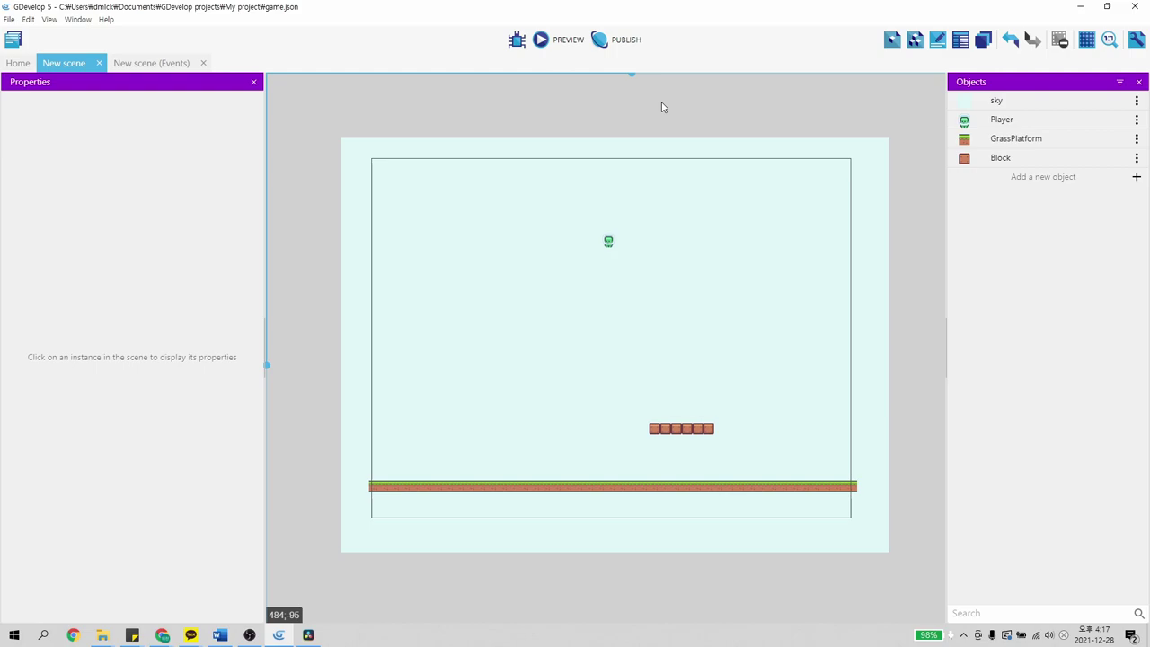
Add a second animation to the Player object and name it "Jumping"
right_click(1011, 125)
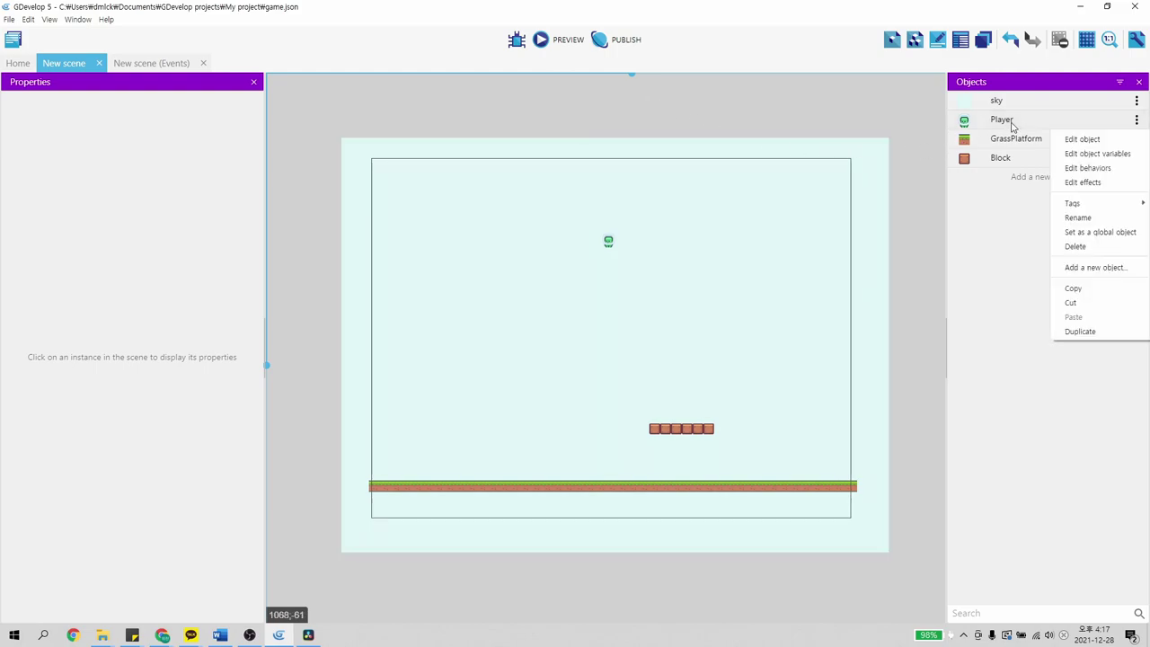
click(1082, 140)
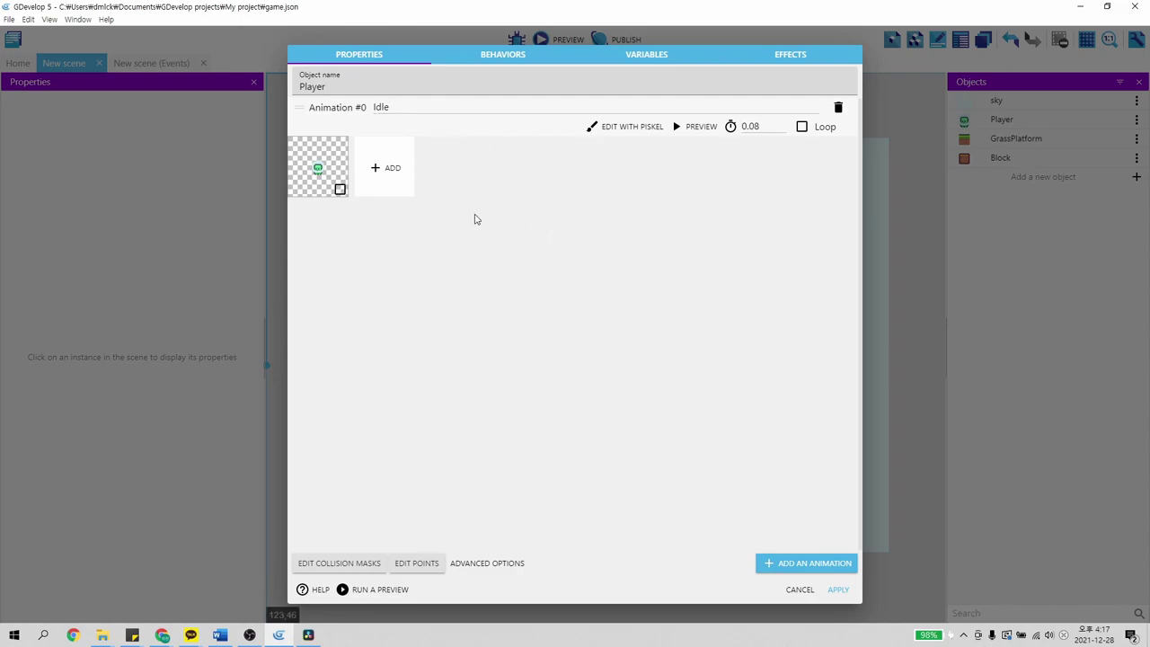
click(804, 563)
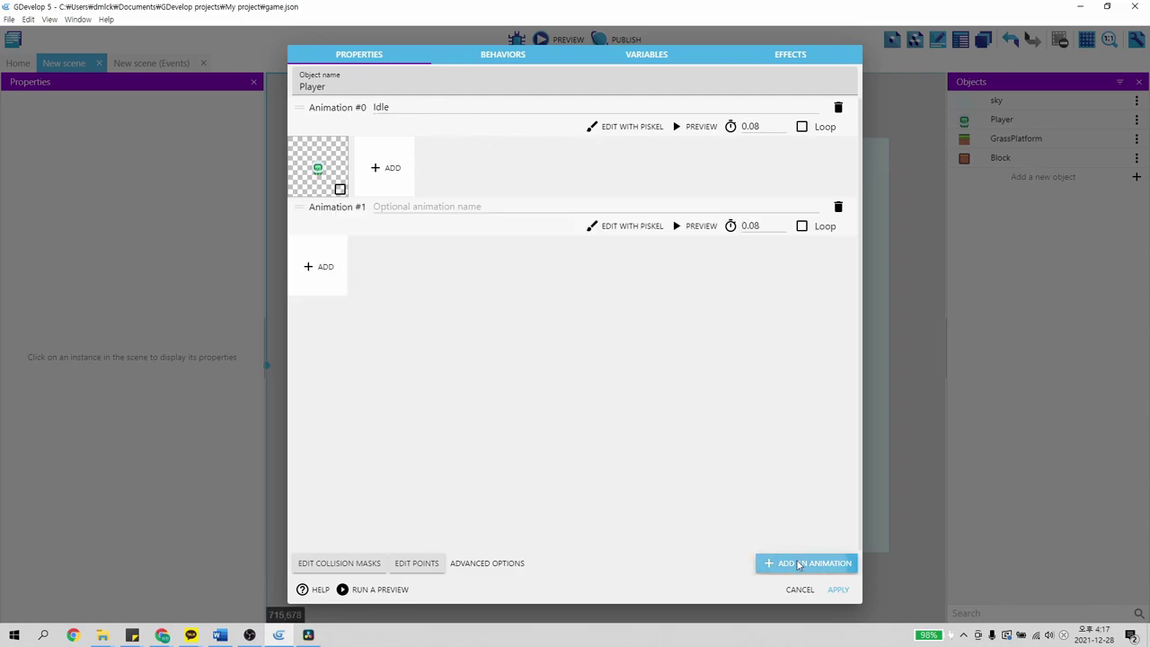
click(460, 207)
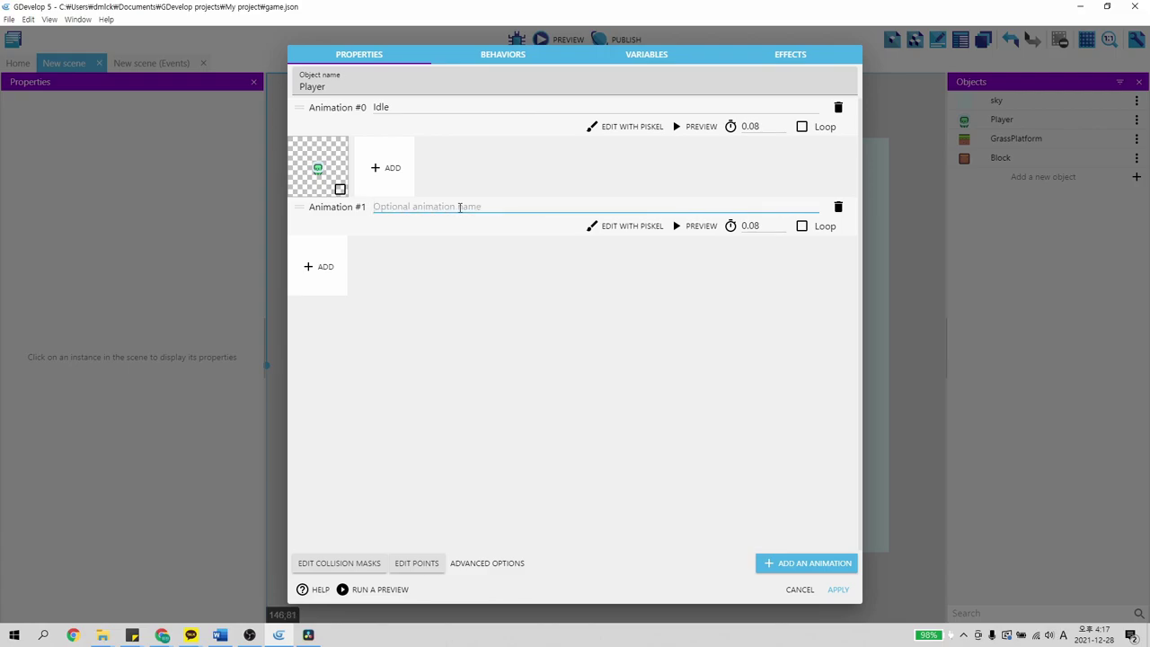
text(Jumping)
Add character_0001.png from the Characters folder as the frame of the Jumping animation and apply the Player changes
click(315, 271)
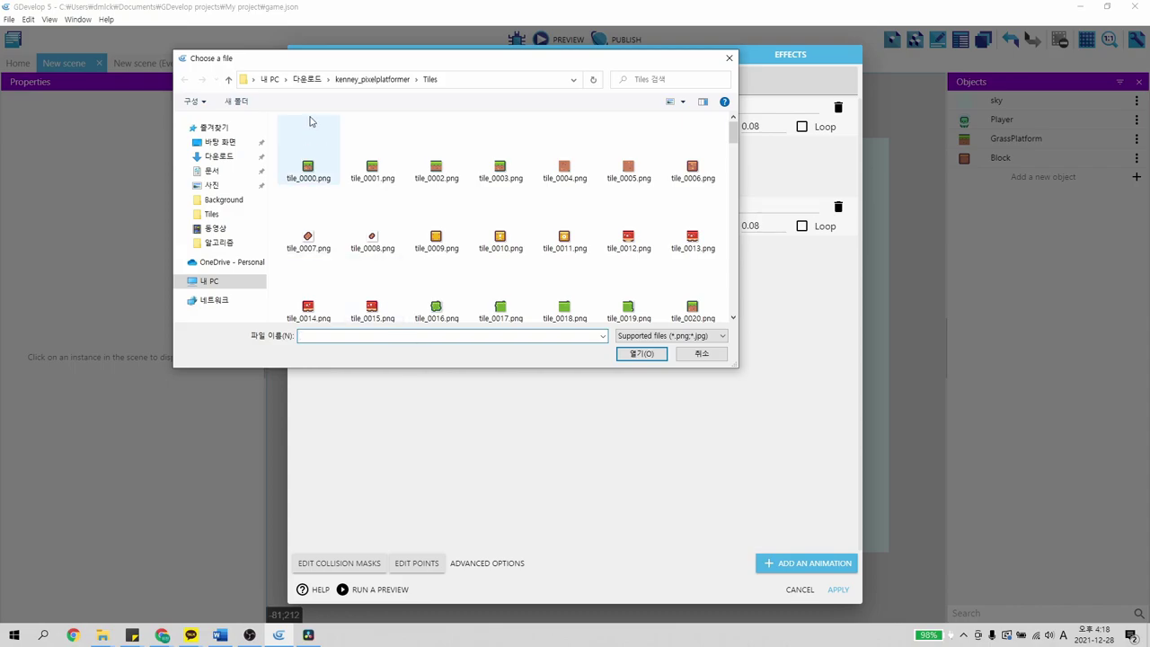
click(369, 79)
double_click(338, 151)
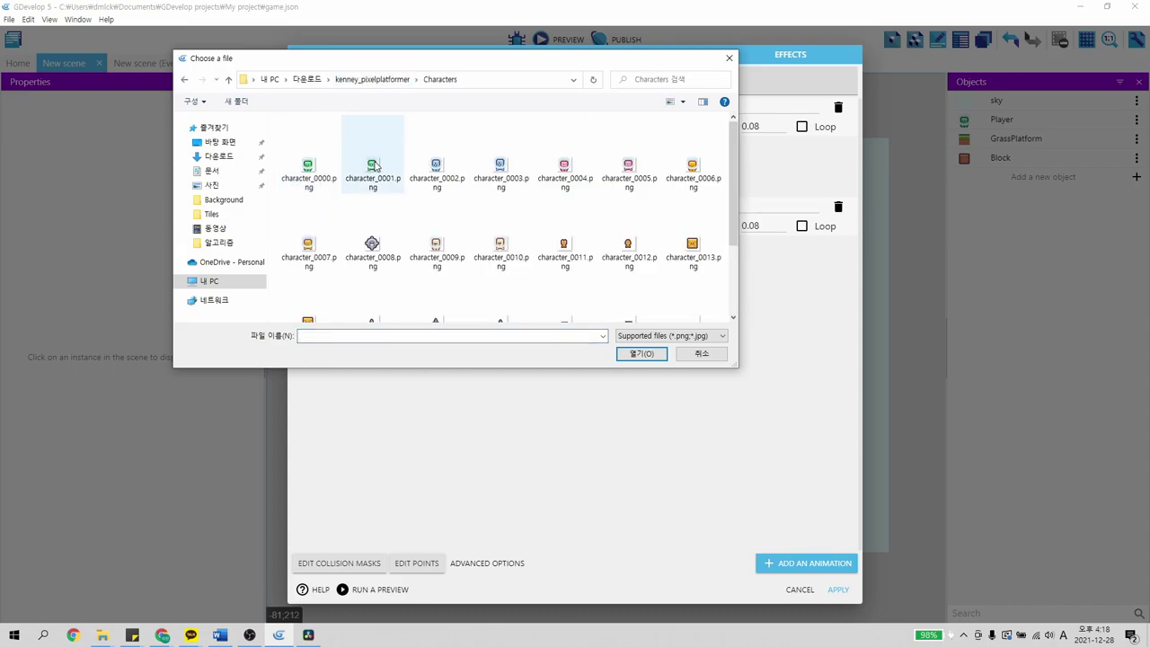
click(378, 167)
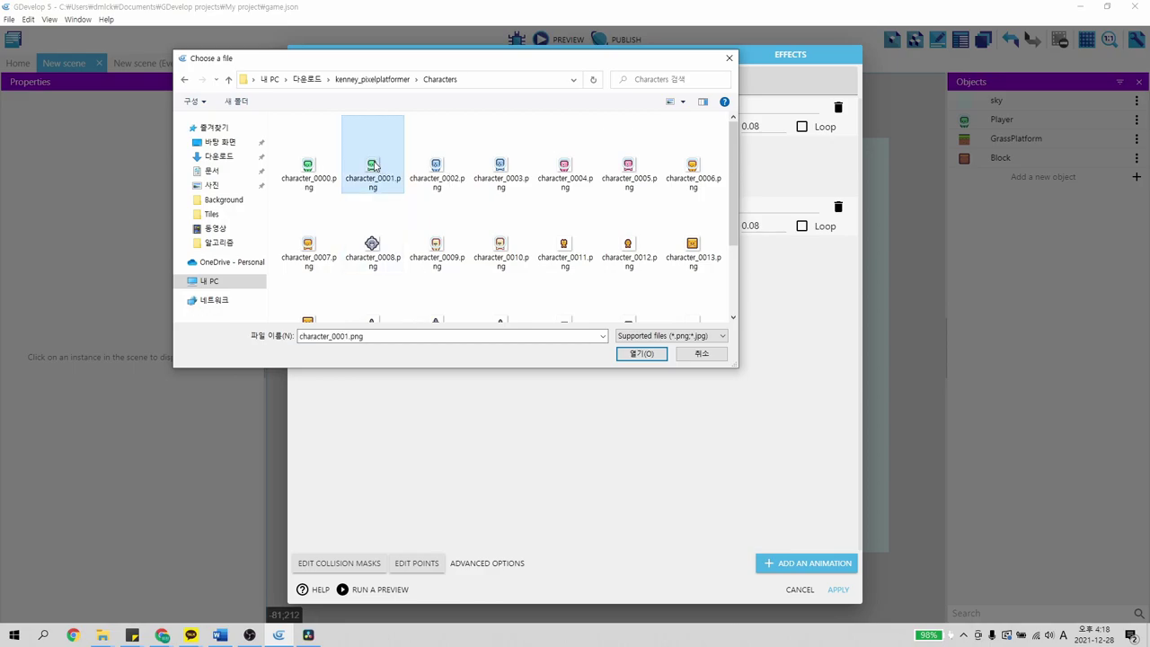
double_click(375, 168)
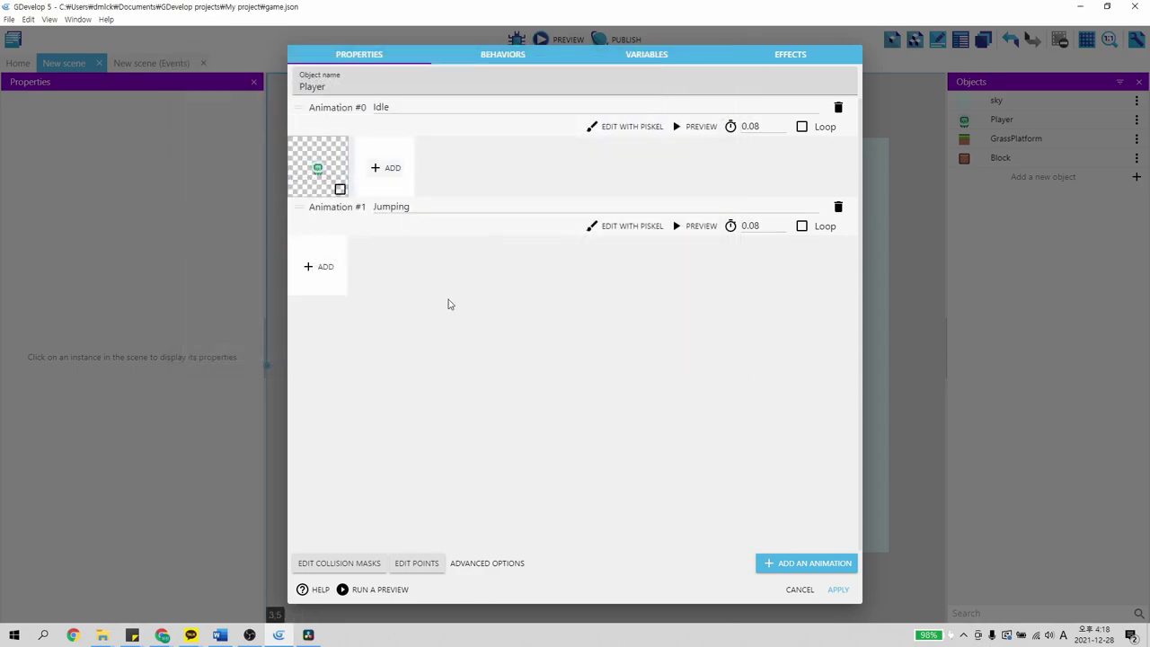
click(666, 326)
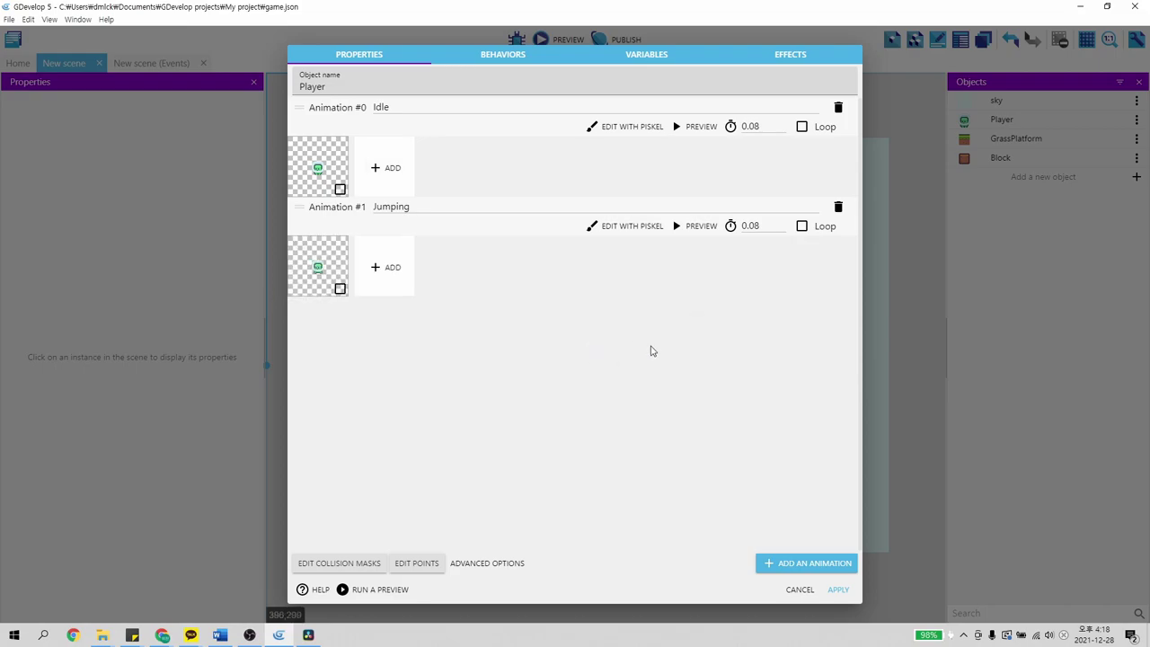
click(838, 589)
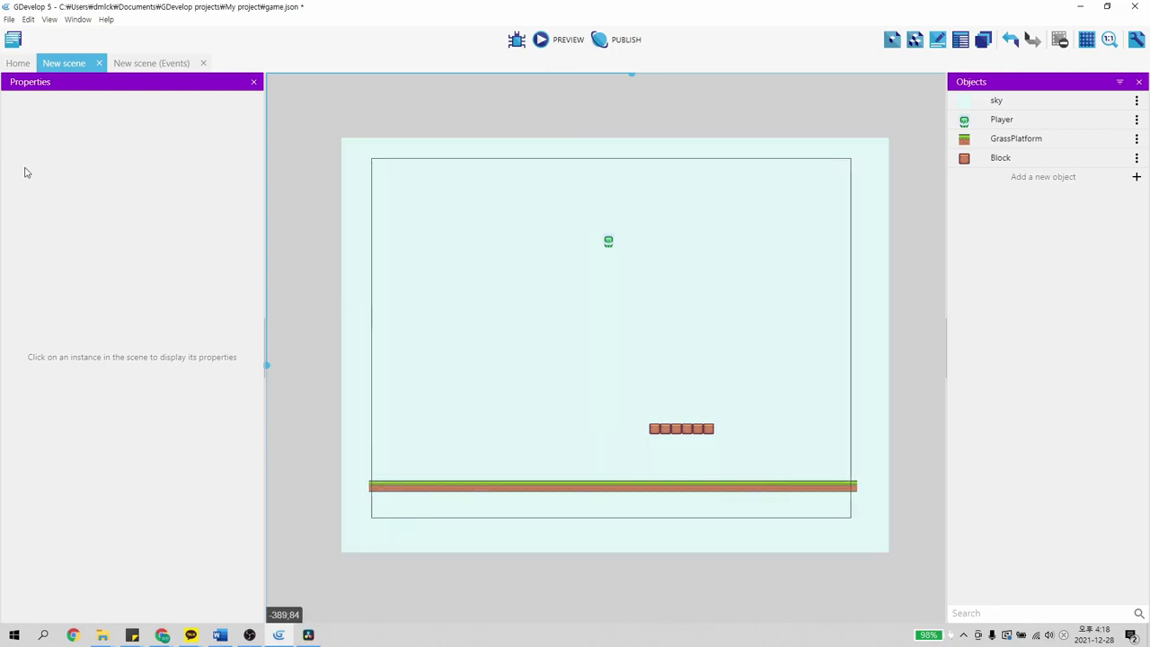
Add a new event to the scene's events with the condition that the Player is jumping
click(126, 63)
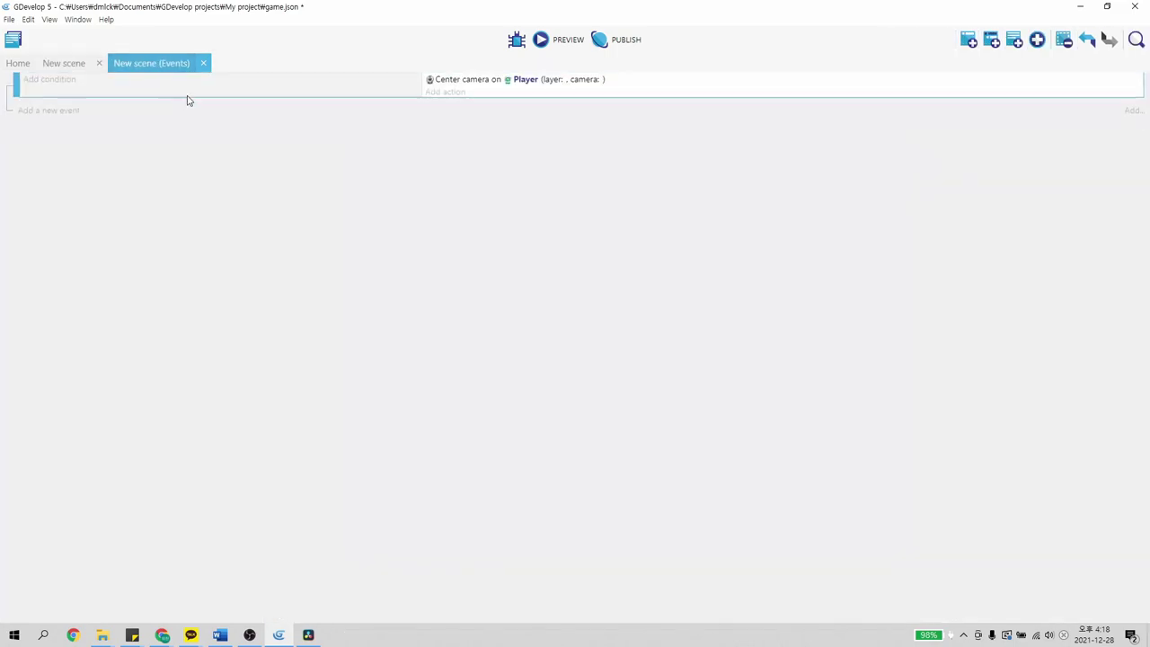
click(69, 110)
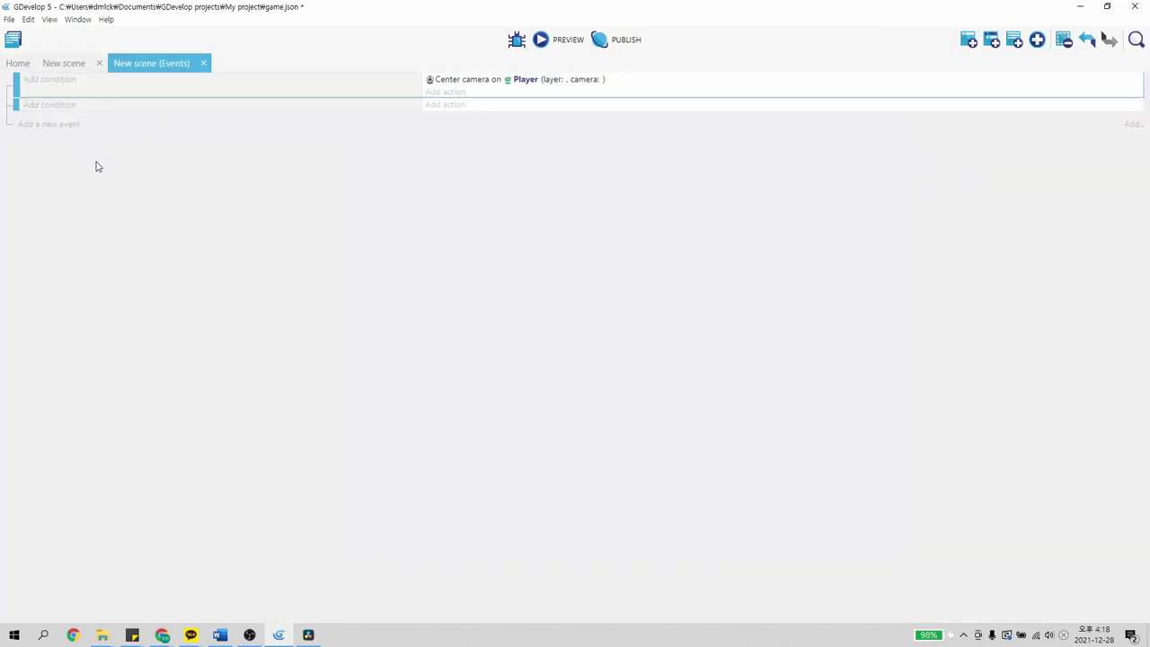
click(60, 107)
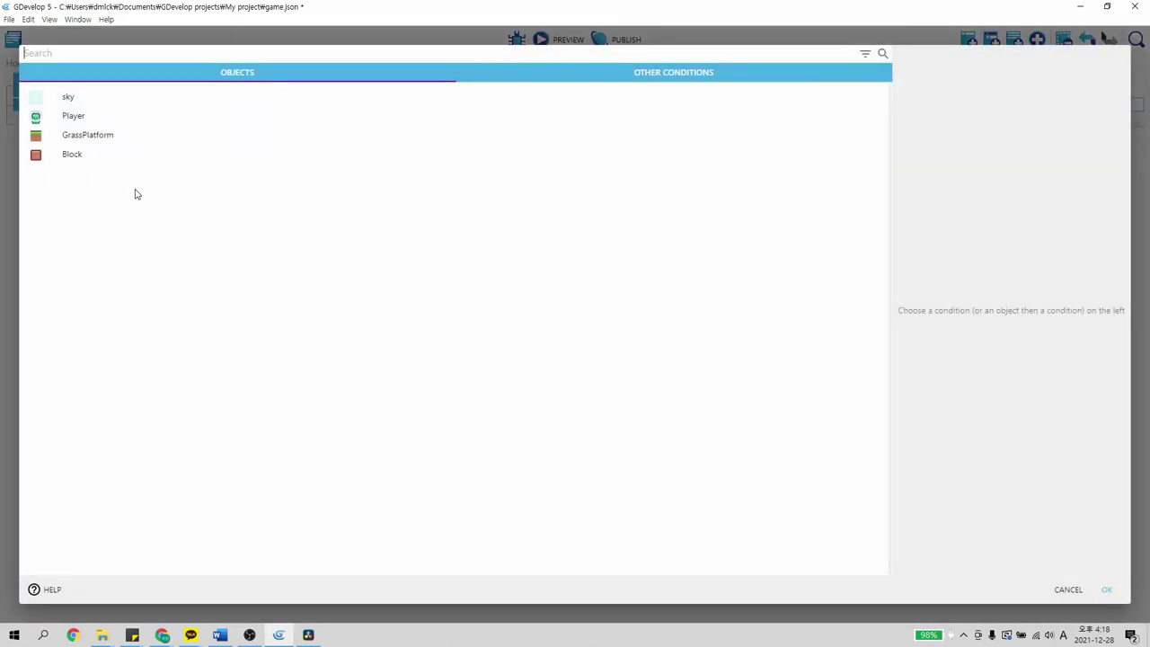
click(74, 117)
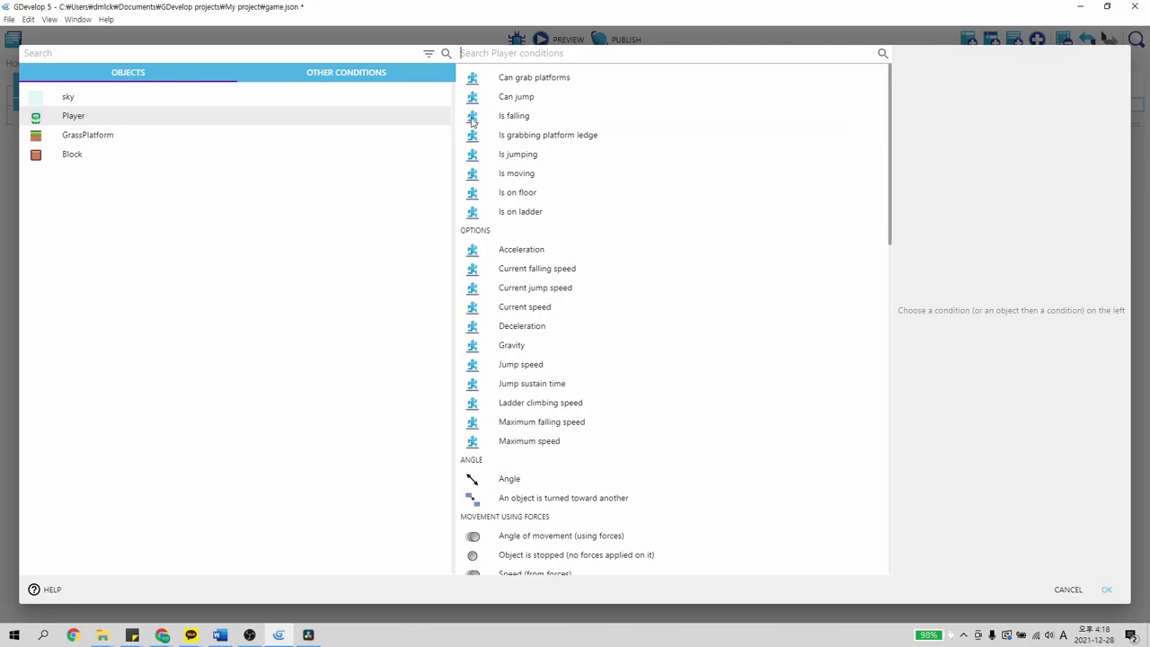
click(531, 155)
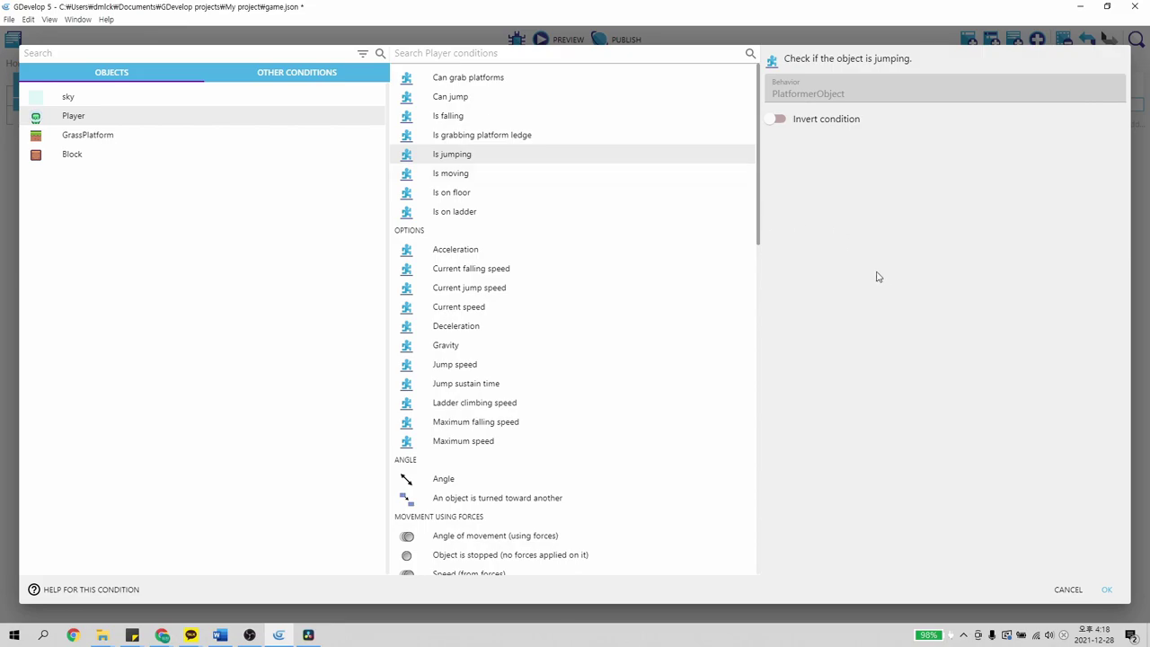
click(1108, 590)
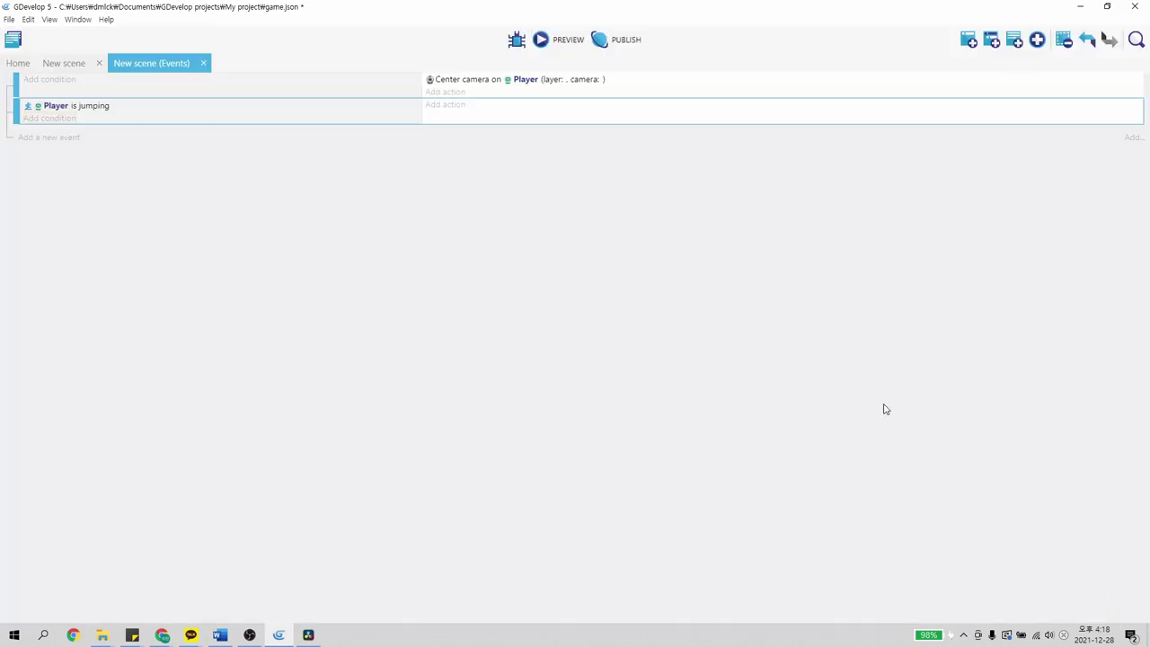
Add an action to the Player-is-jumping event that changes the Player's animation by name to "Jumping"
click(439, 109)
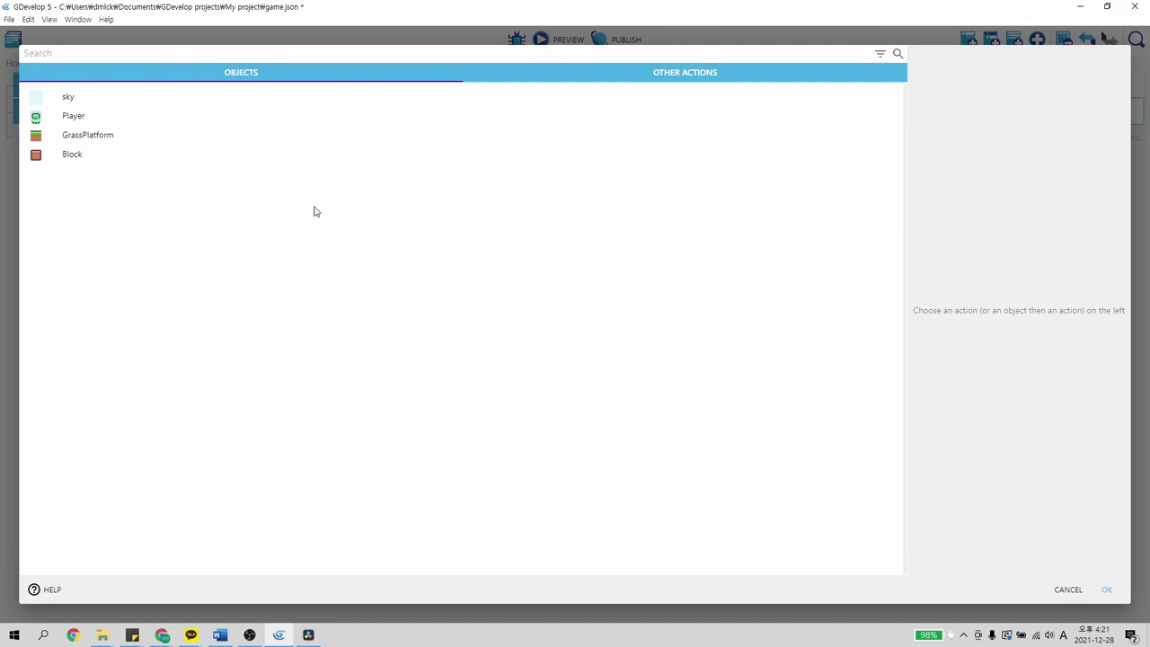
click(155, 124)
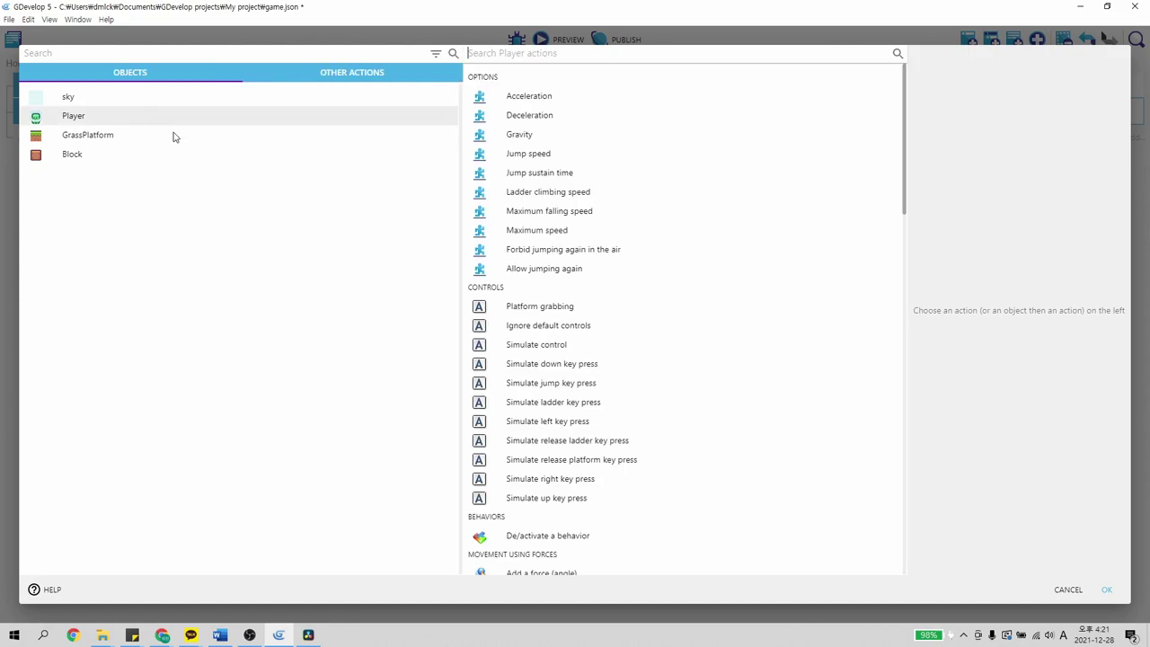
scroll(579, 269, down, 10)
scroll(614, 242, down, 5)
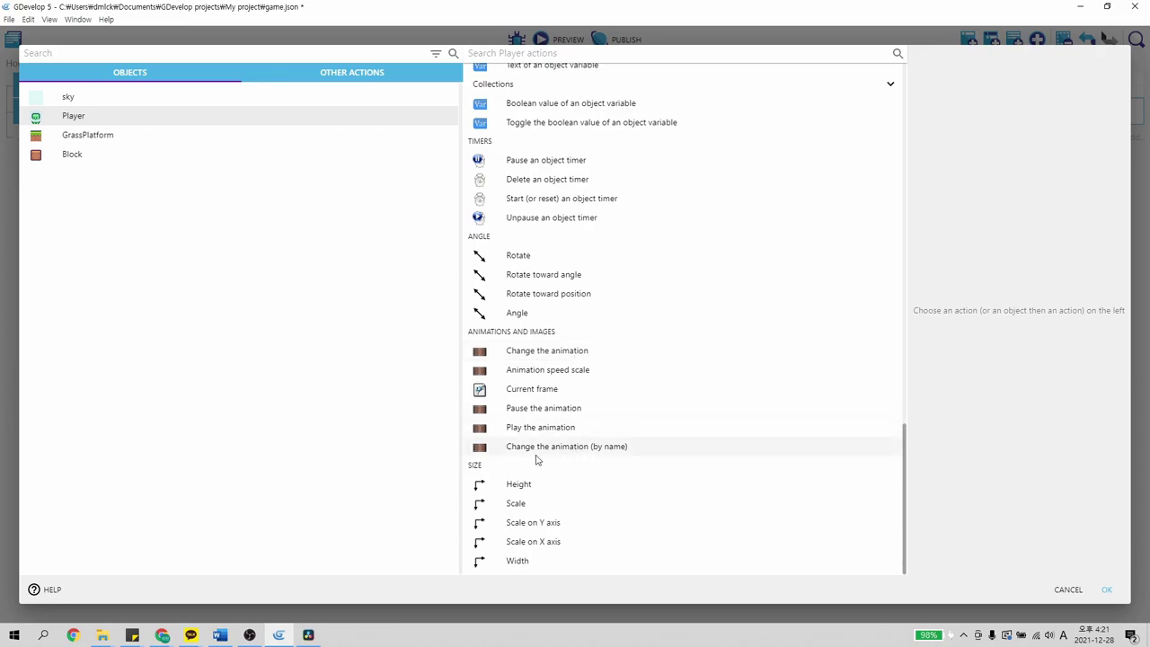
click(583, 449)
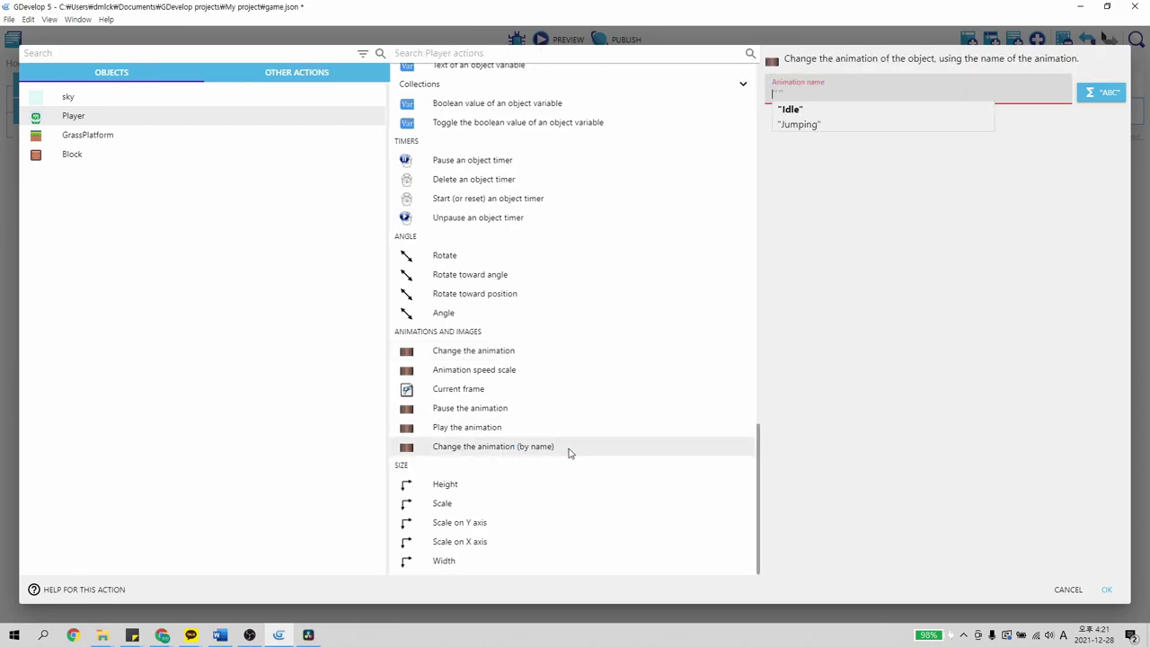
click(797, 125)
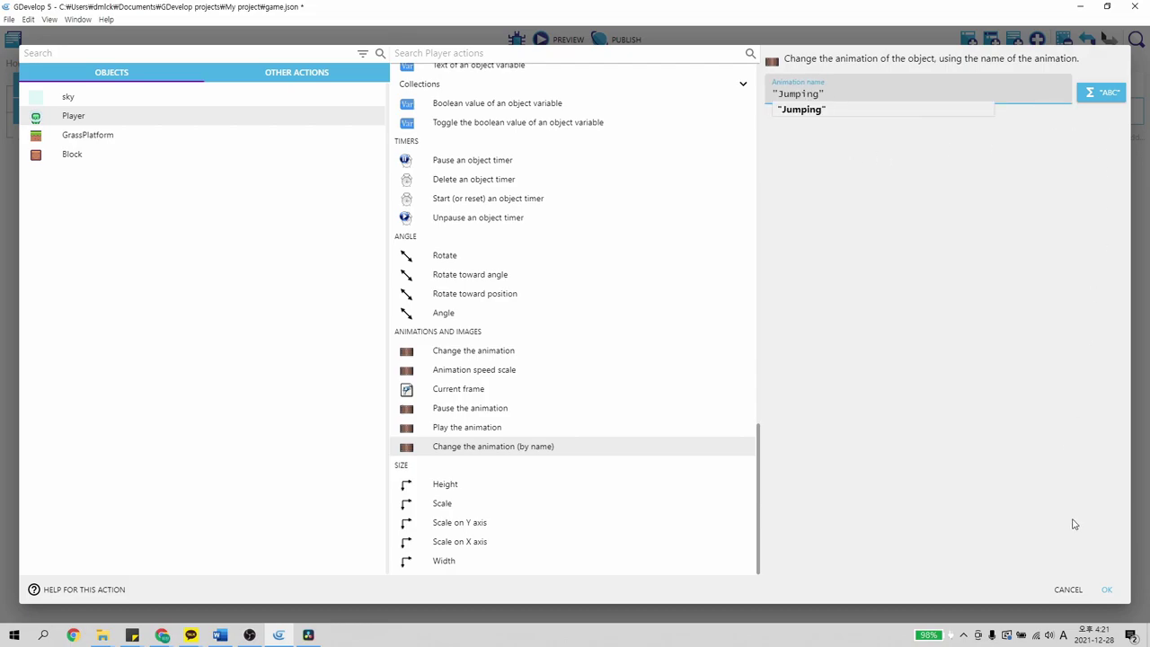
click(1108, 592)
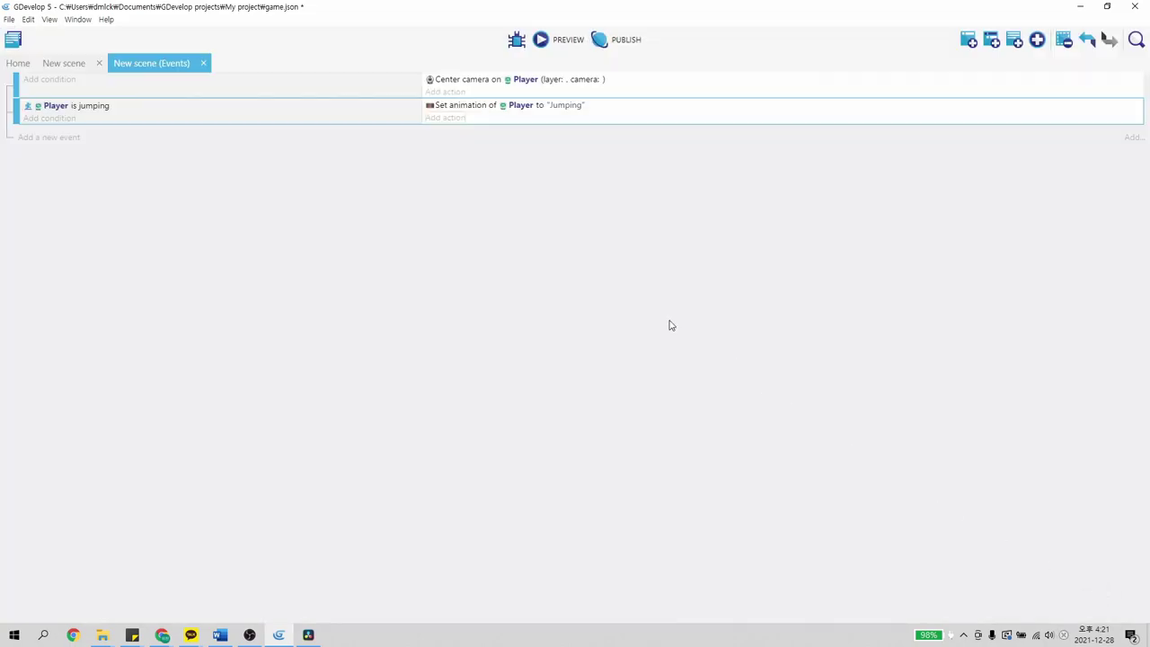
Run a preview of the scene, jump and move the Player both ways to test the Jumping animation, and close the preview
click(63, 64)
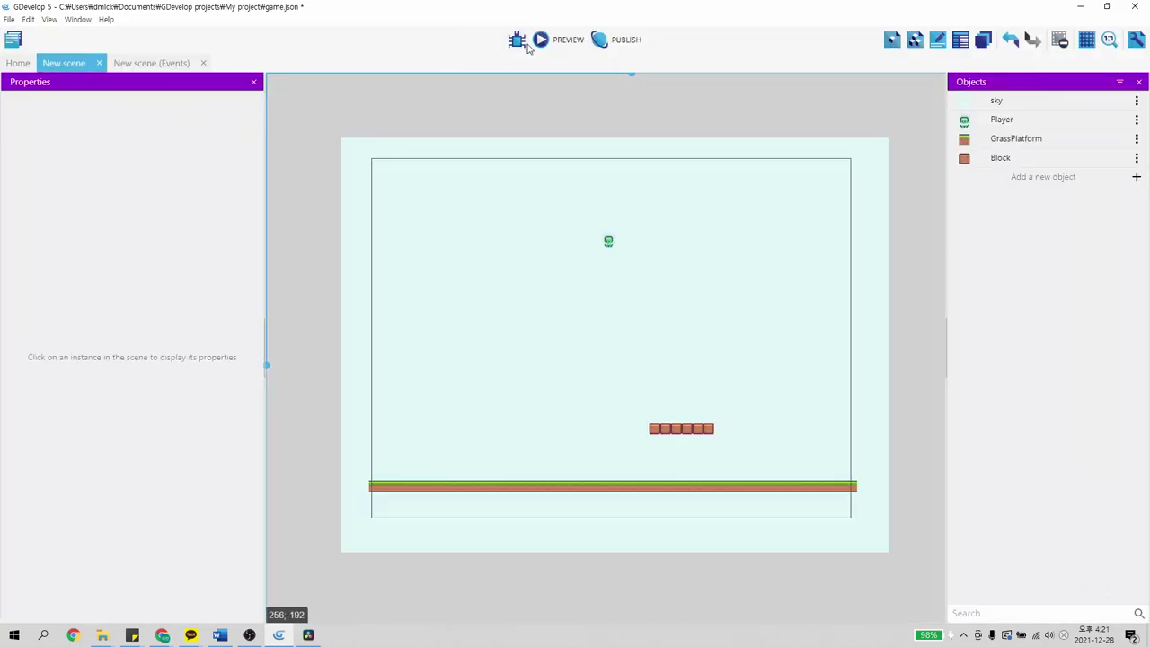
click(564, 41)
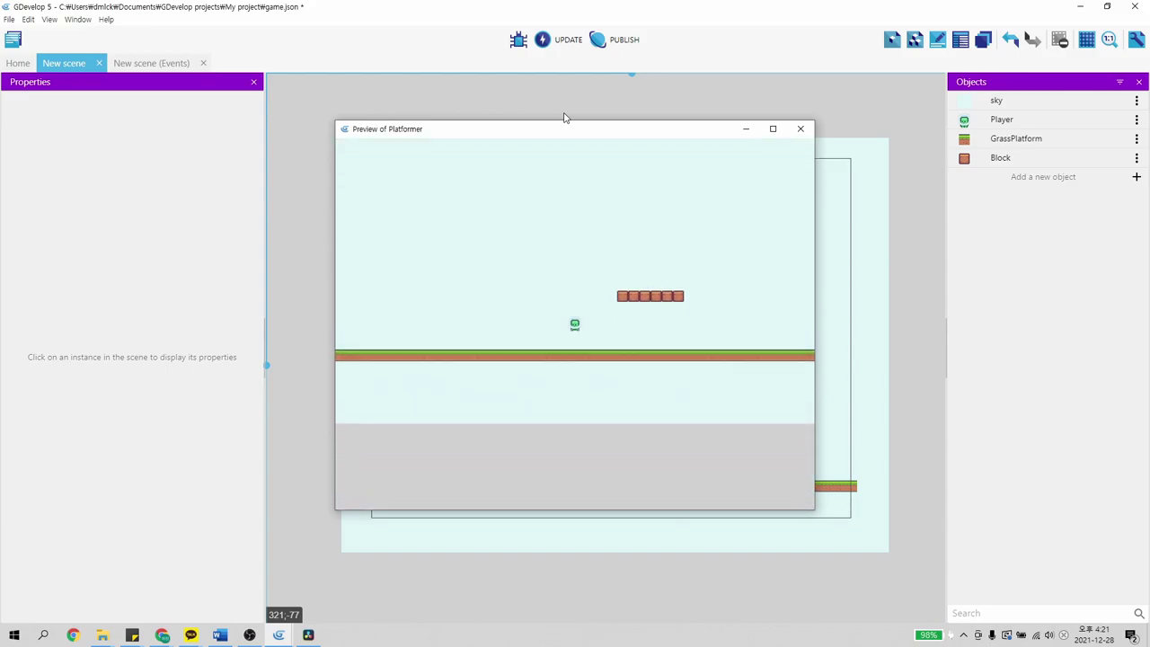
key(space)
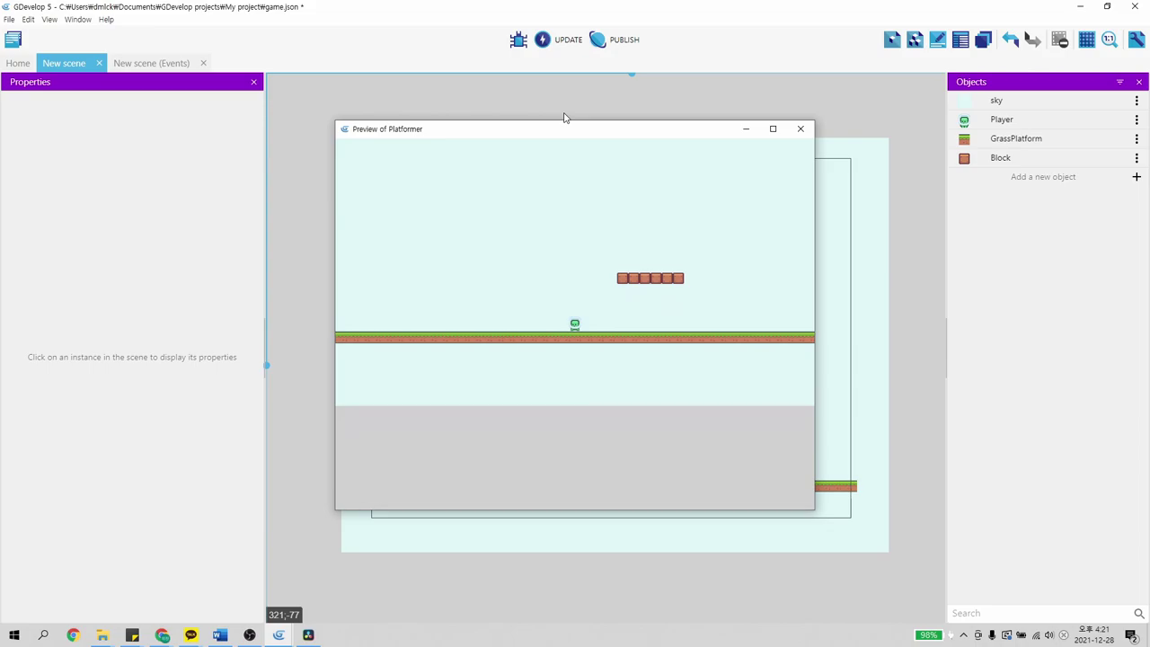
key(space)
key(Right)
key(space)
key(Left)
key(Right)
key(space)
key(Left)
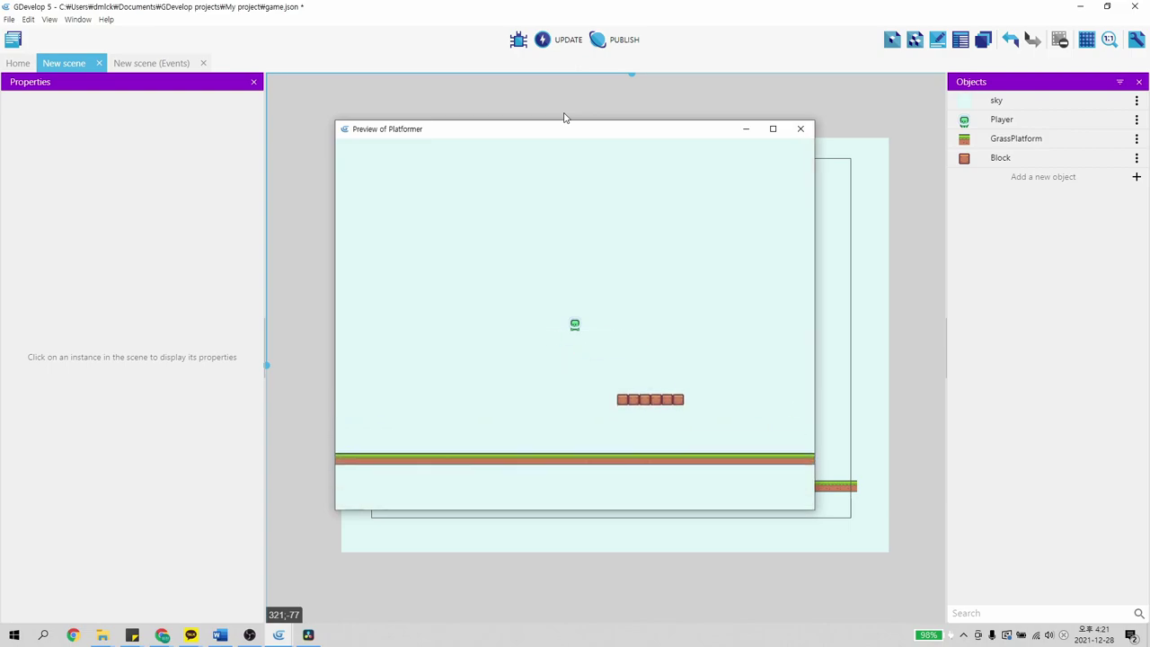
click(808, 128)
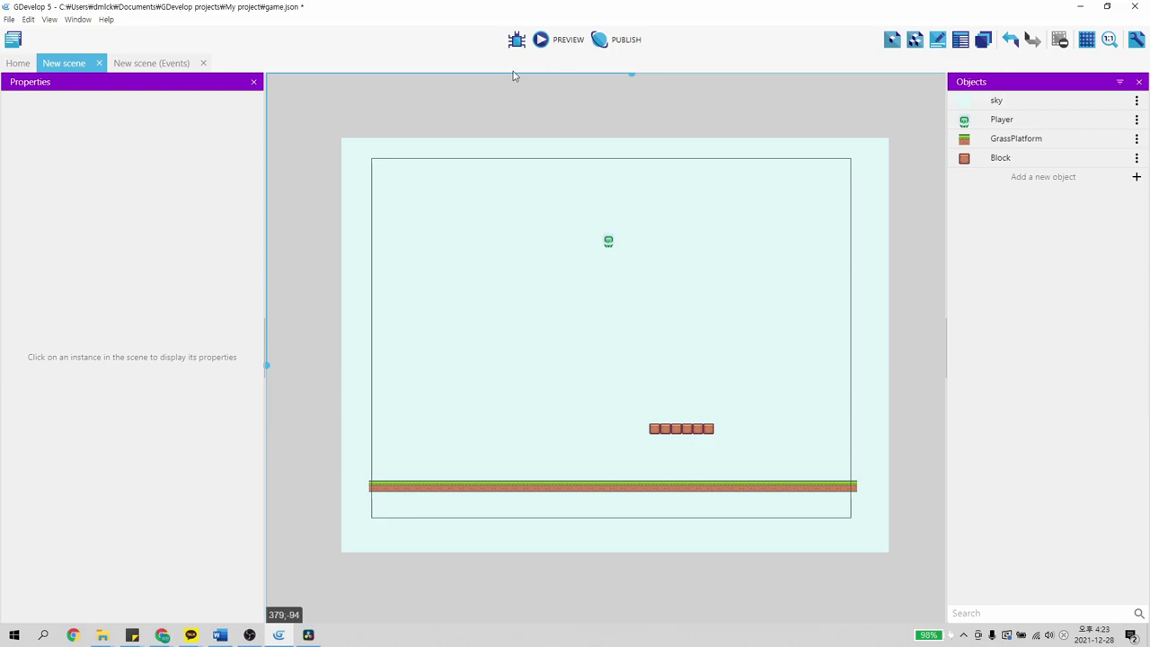
Add a new event to the scene's events with the condition that the Player is on floor
click(151, 64)
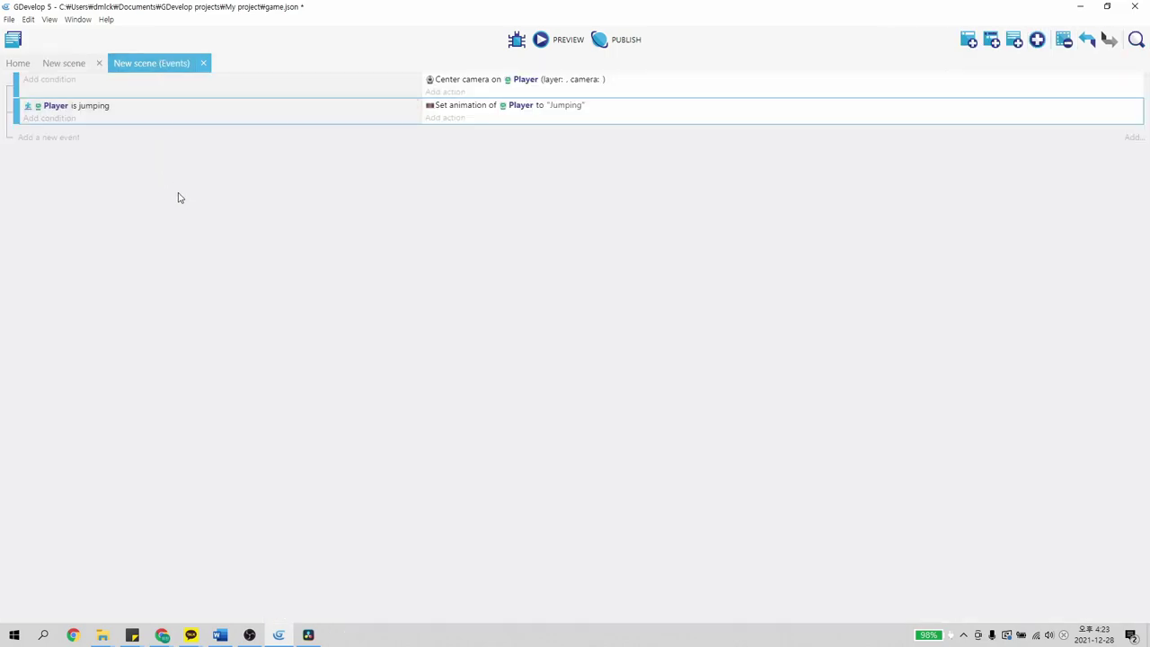
click(67, 142)
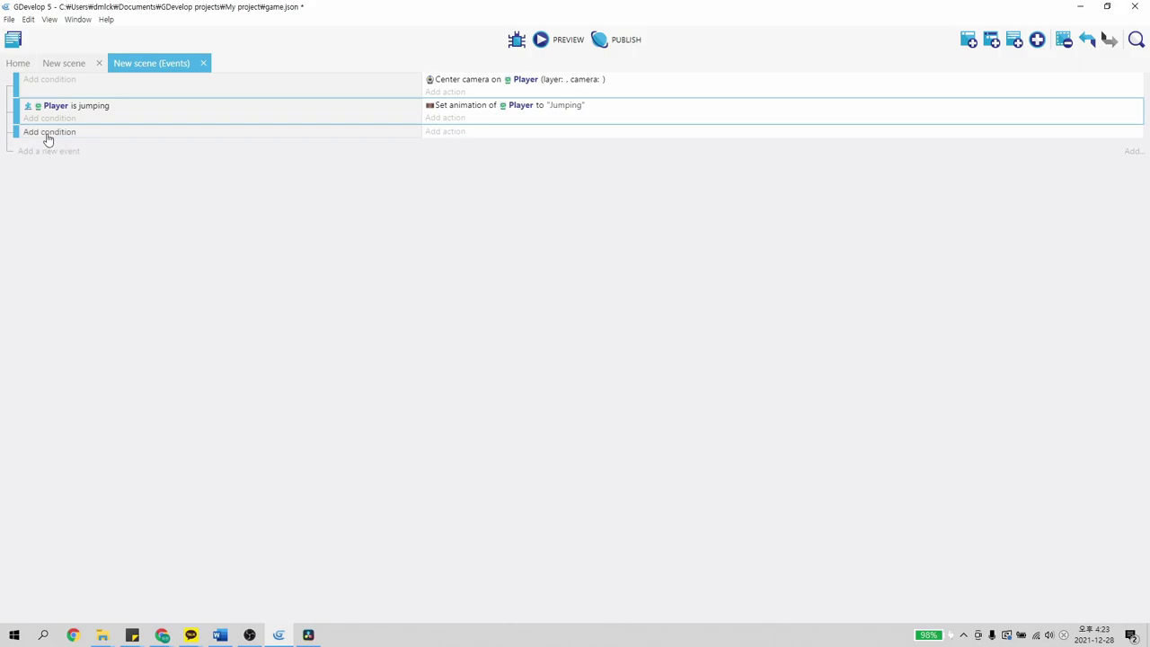
click(47, 132)
click(86, 119)
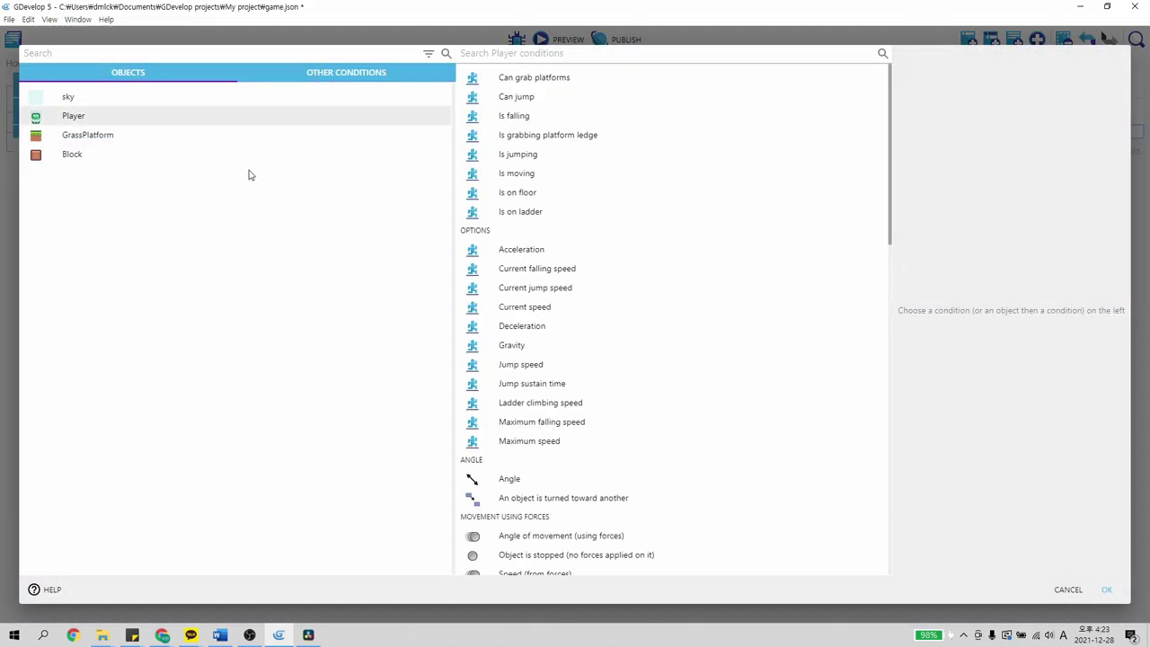
click(536, 194)
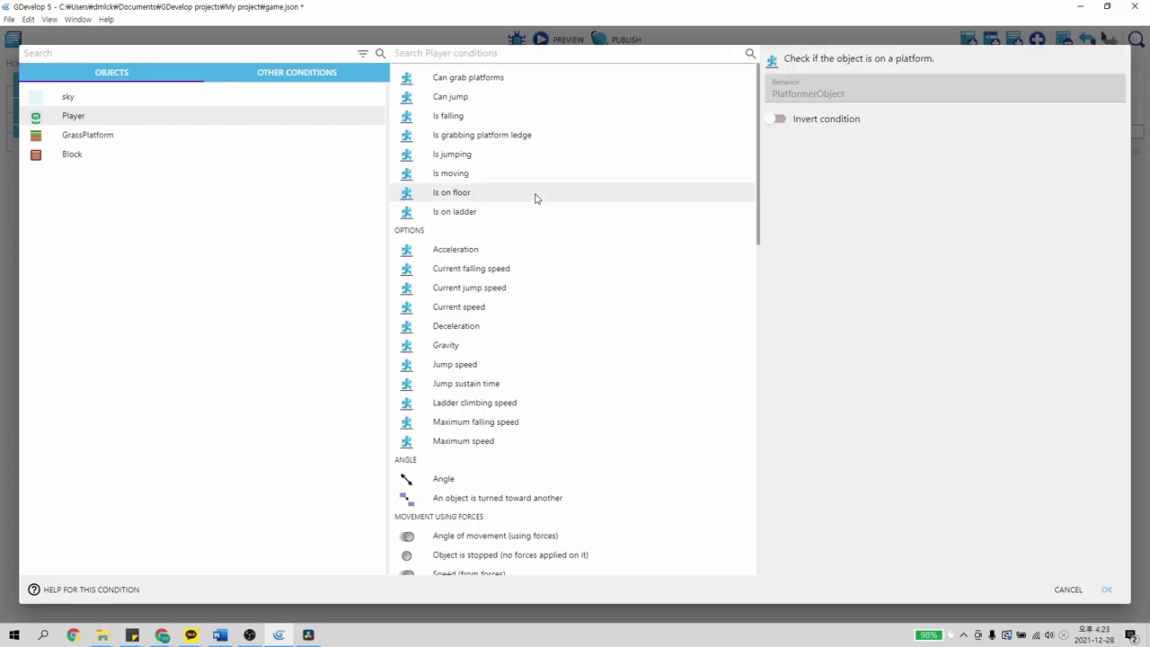
click(1108, 591)
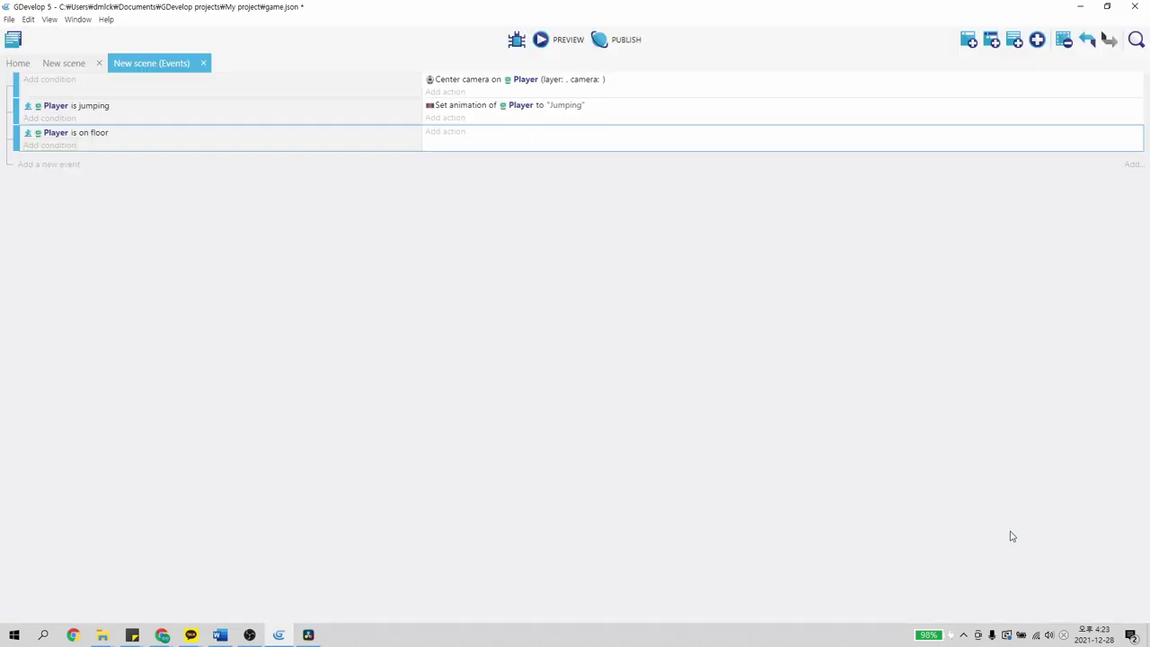
Add an inverted "Is moving" condition for the Player to the on-floor event
click(50, 146)
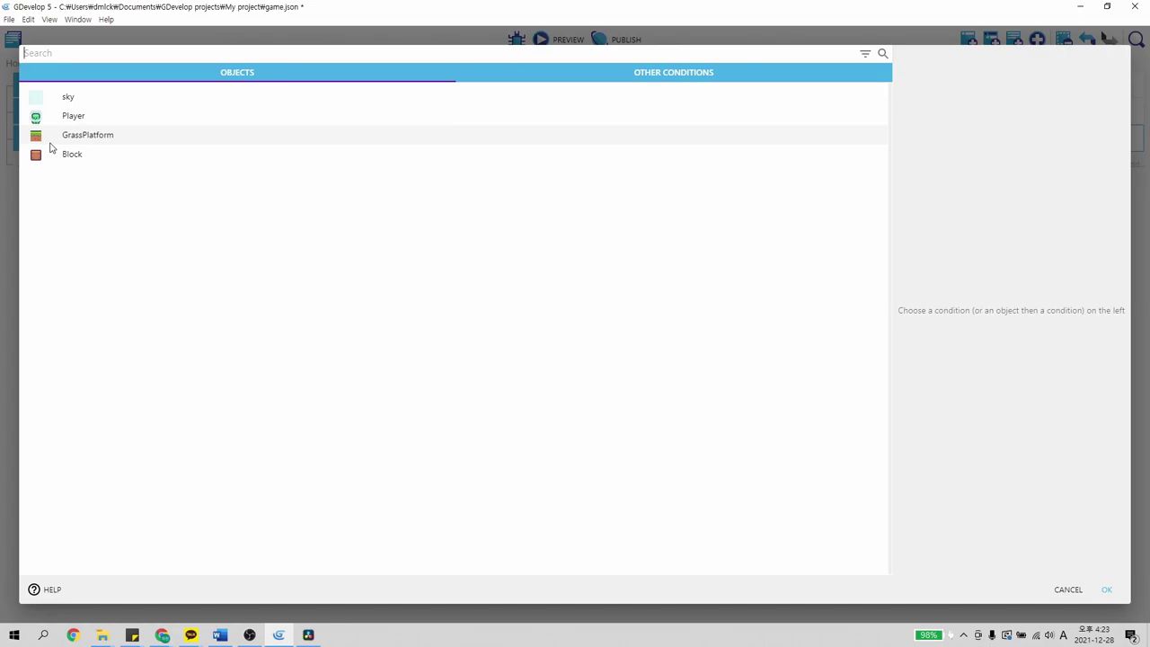
click(77, 123)
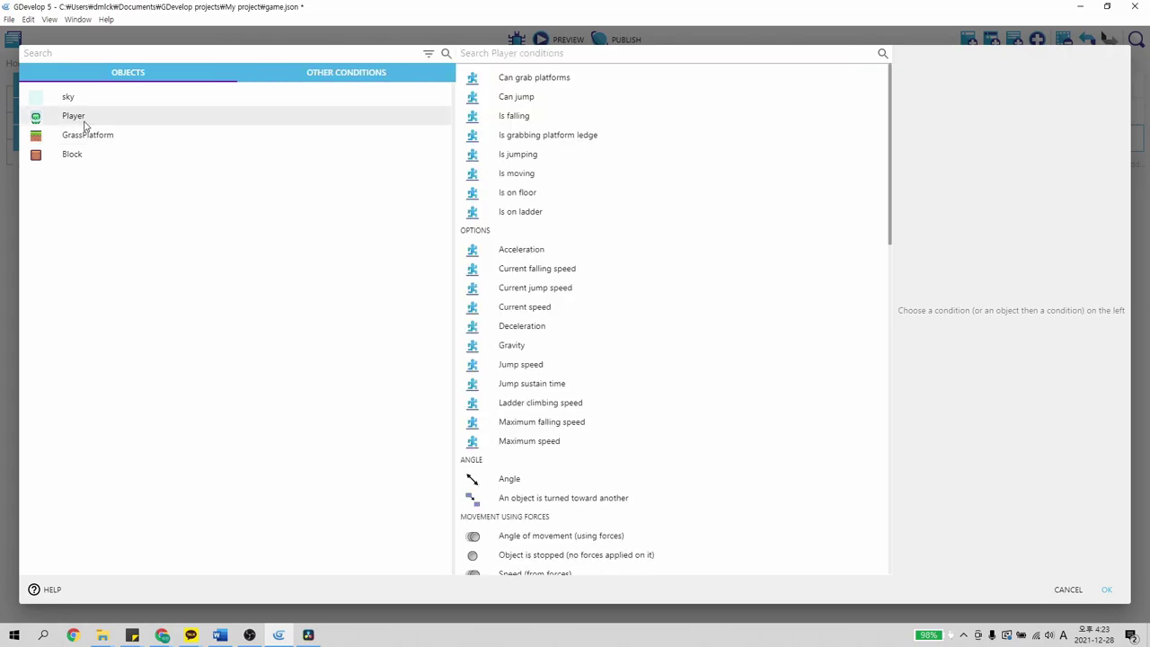
click(525, 173)
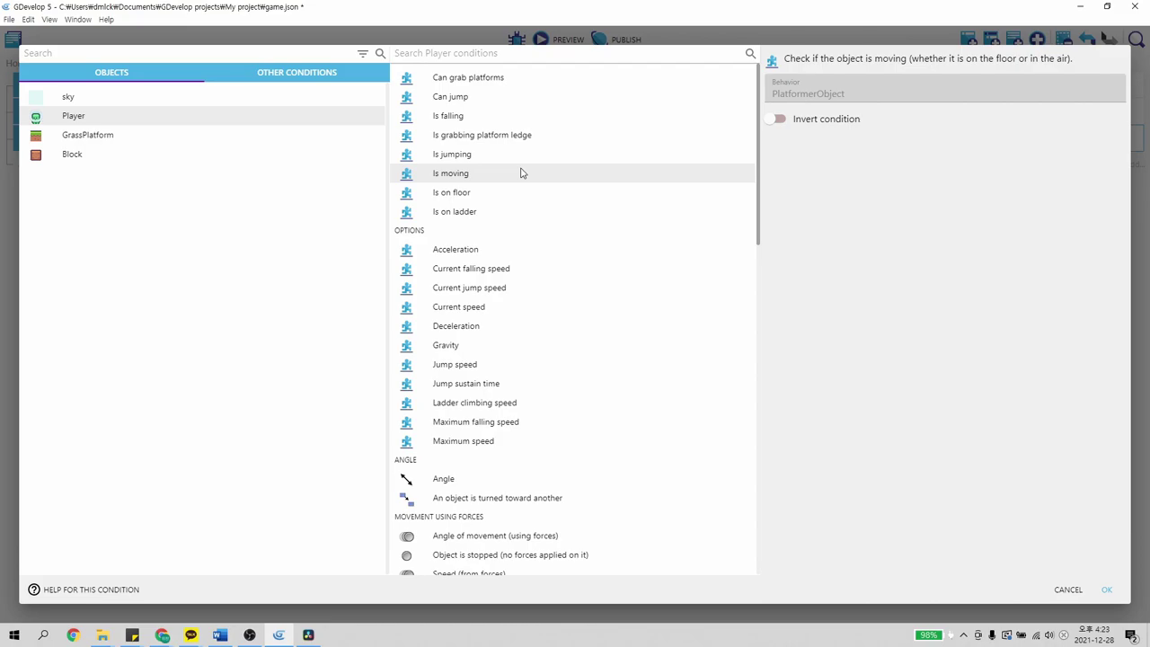
click(779, 120)
click(1106, 588)
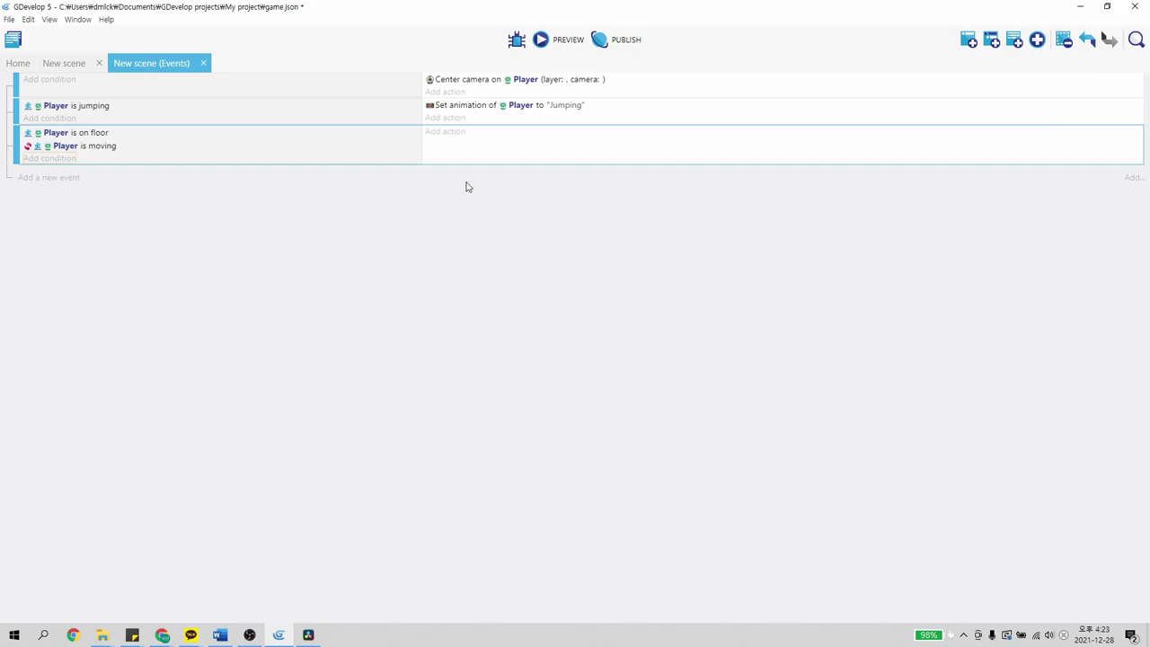
Add an action to the on-floor, not-moving event that changes the Player's animation by name to "Idle"
click(440, 134)
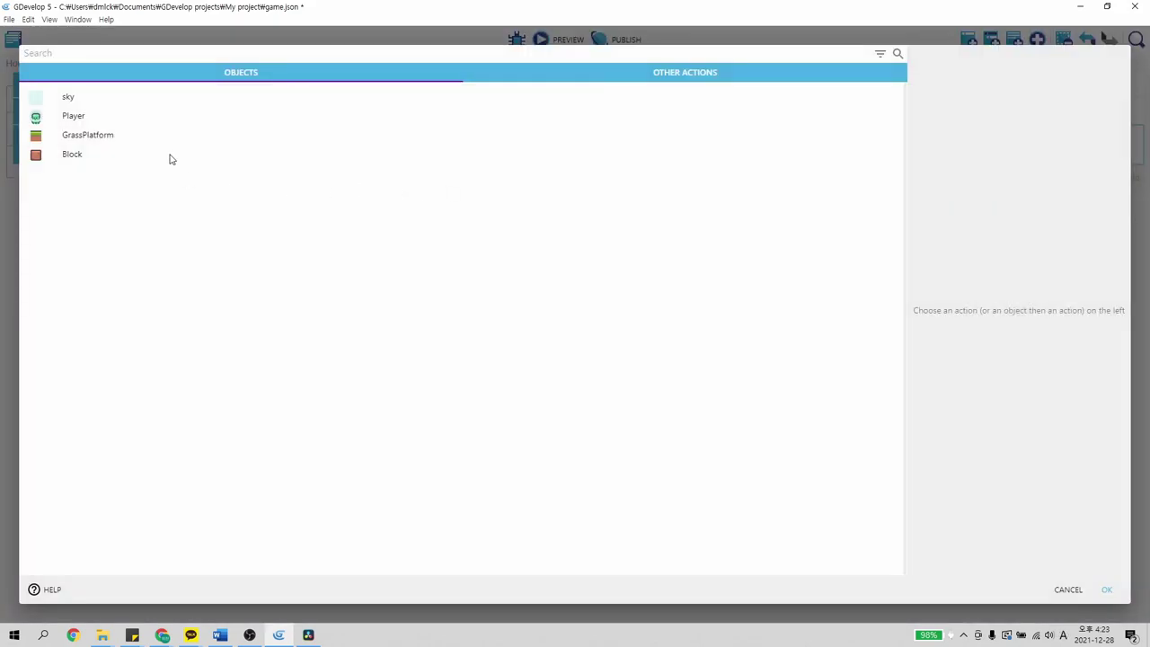
click(147, 118)
scroll(526, 272, down, 8)
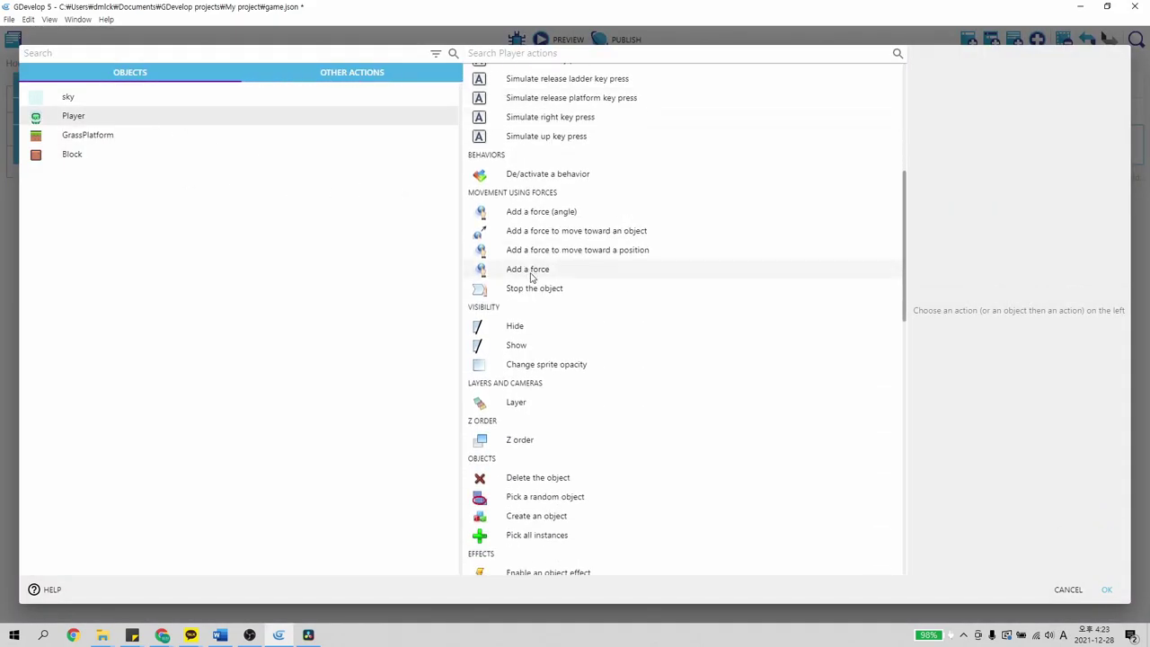
scroll(567, 276, down, 5)
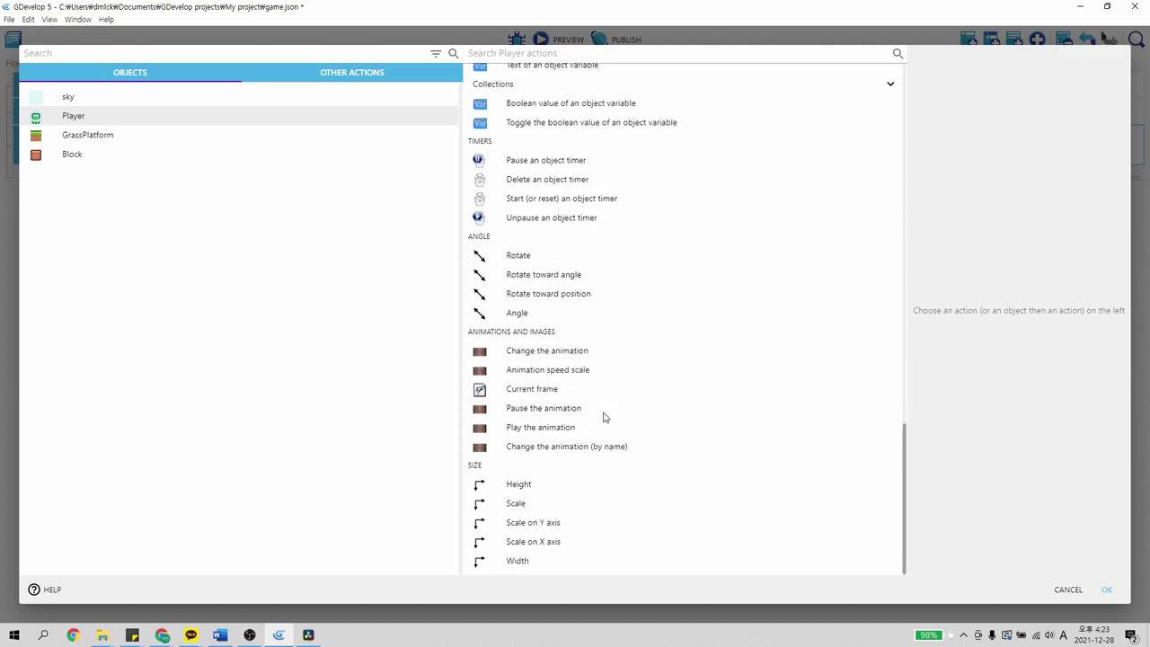
click(570, 446)
click(796, 111)
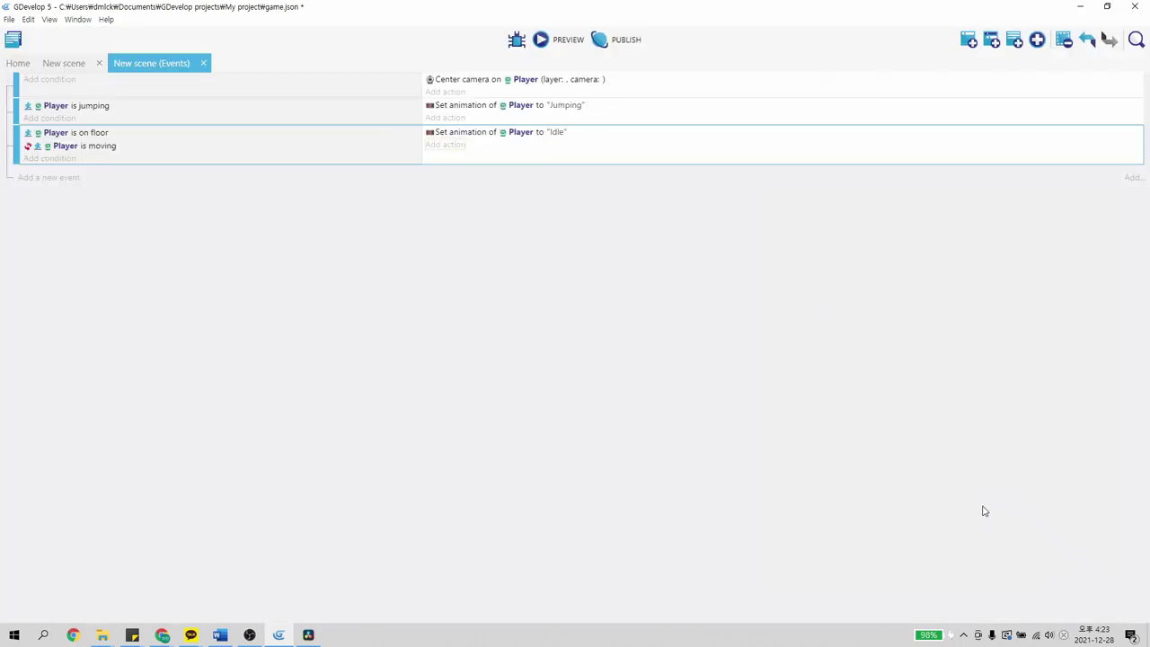
Run a preview of the scene to test the Player's Idle and Jumping animation events, and close it
click(71, 63)
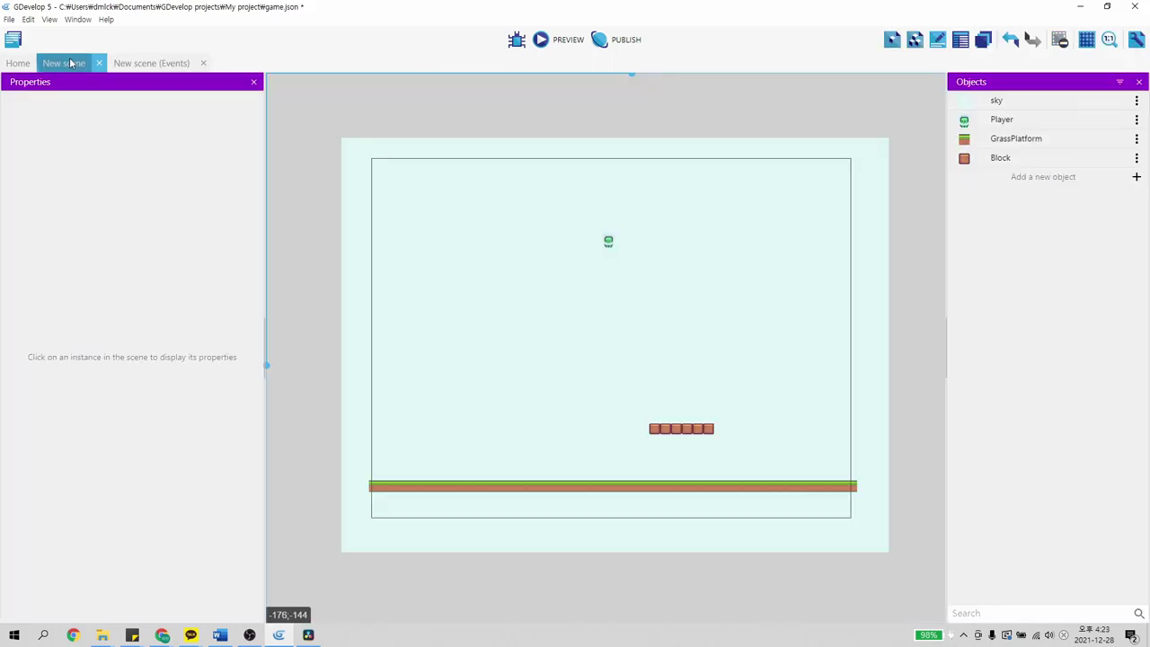
click(153, 63)
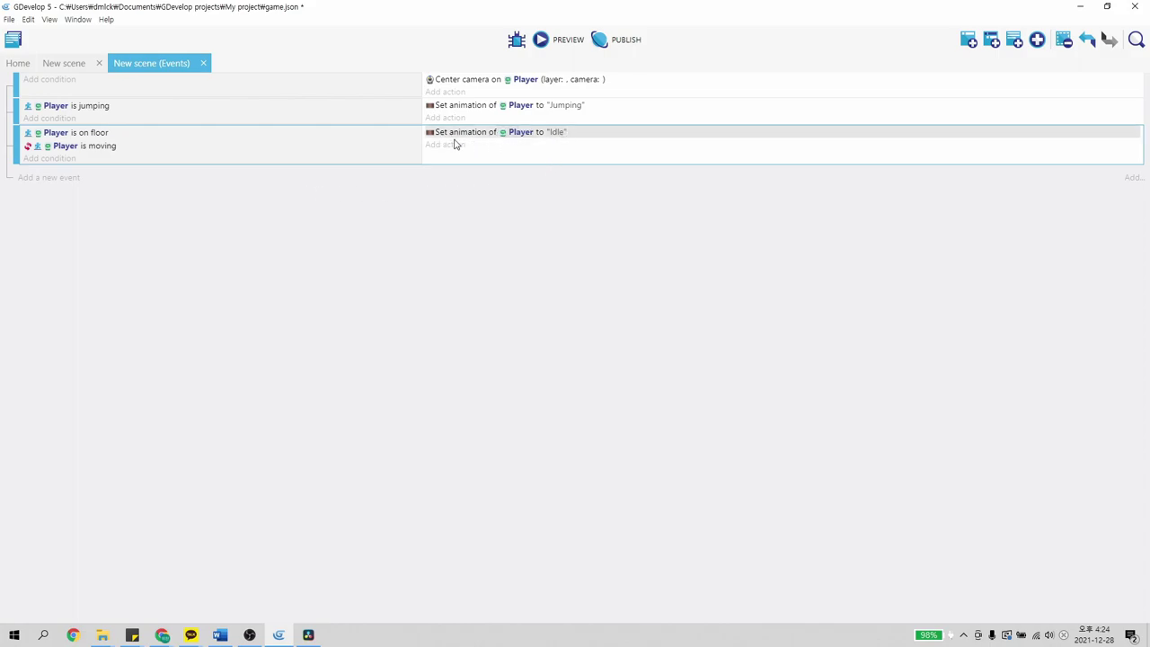
click(71, 65)
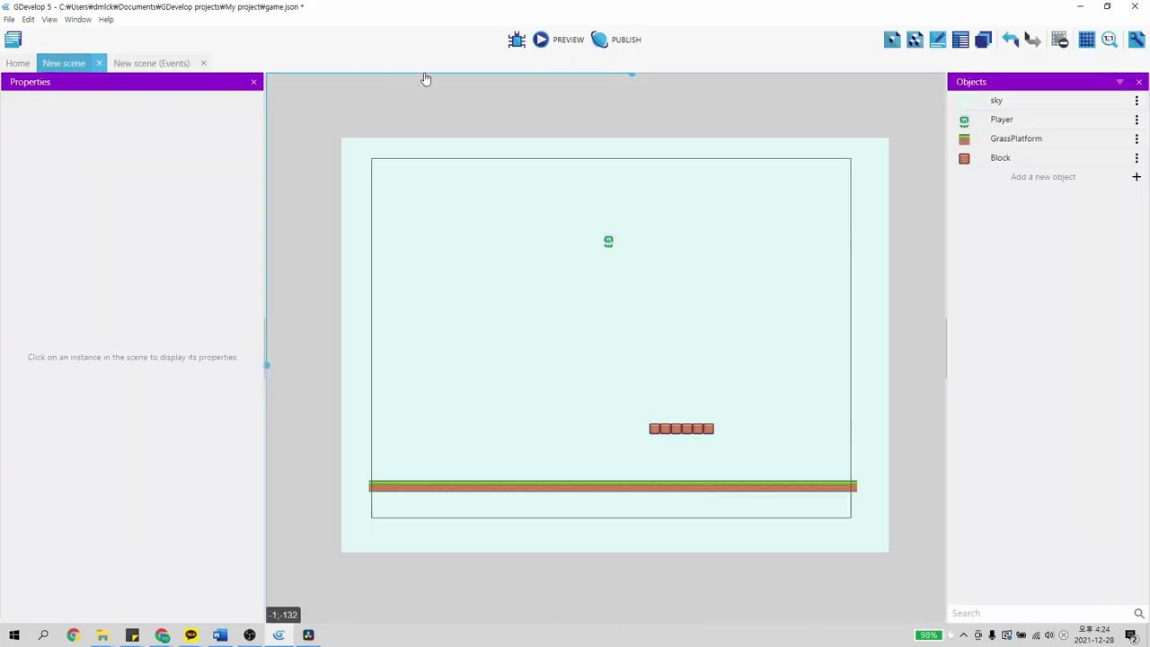
click(540, 40)
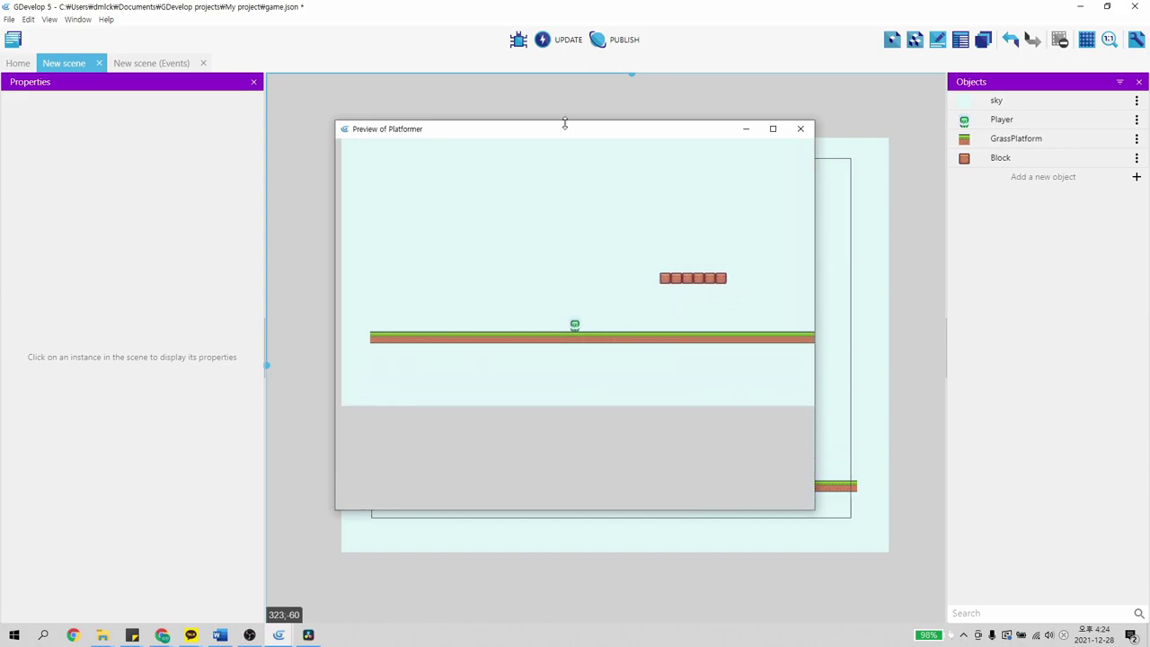
click(800, 130)
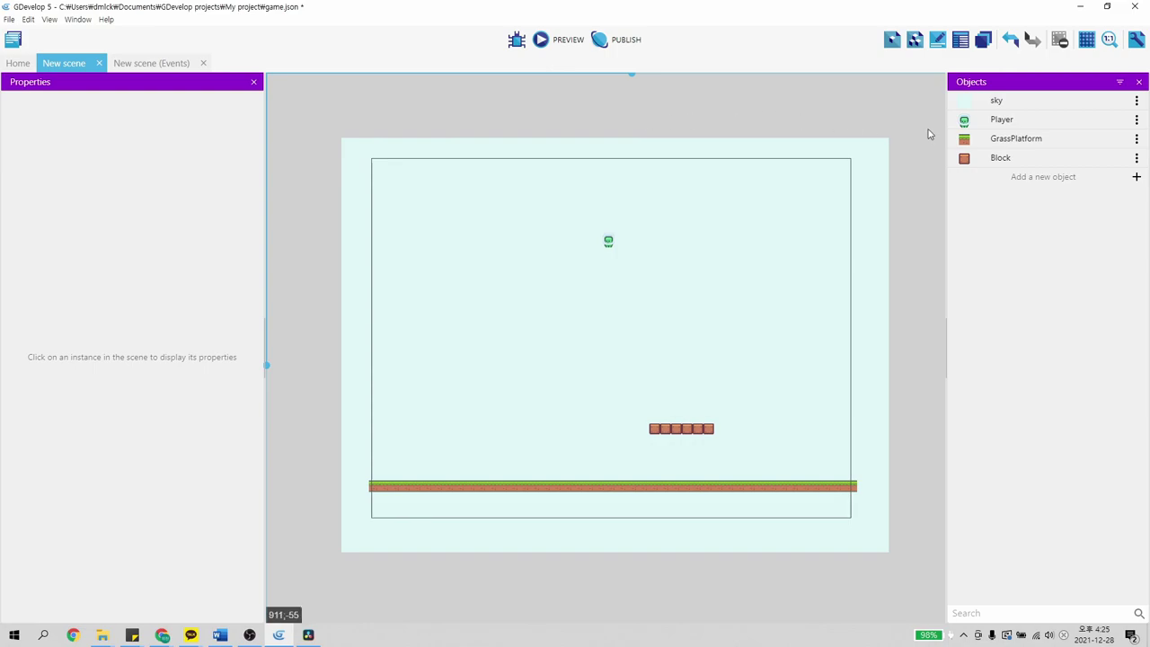
Add a third animation to the Player object and name it "Rur"
right_click(1003, 124)
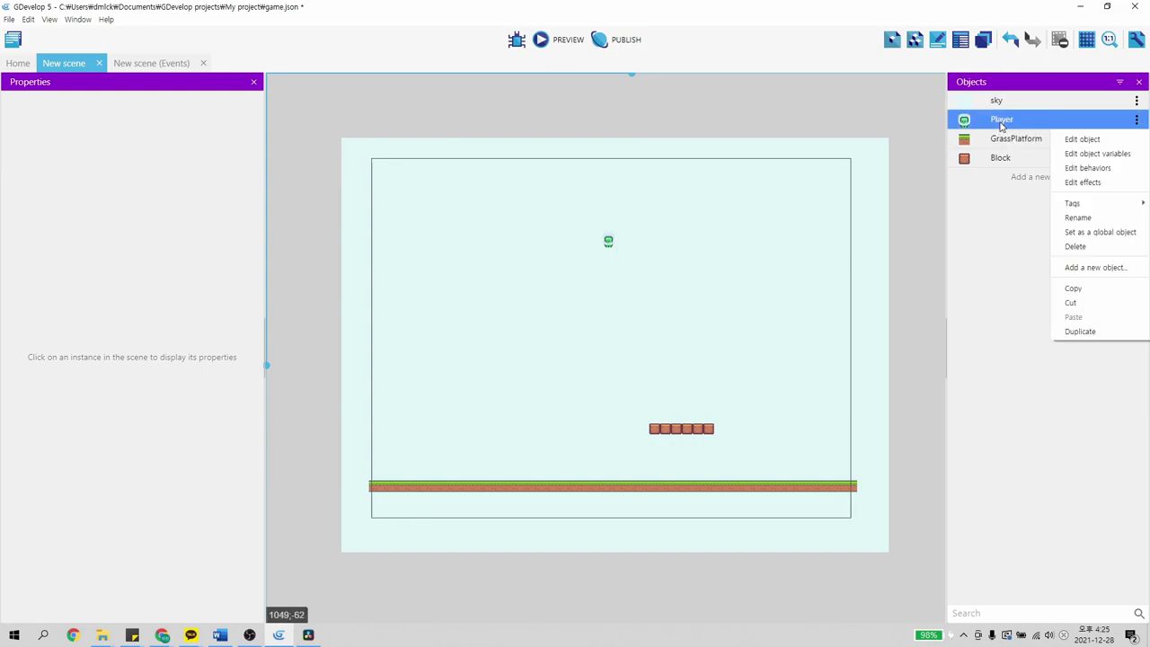
click(1055, 138)
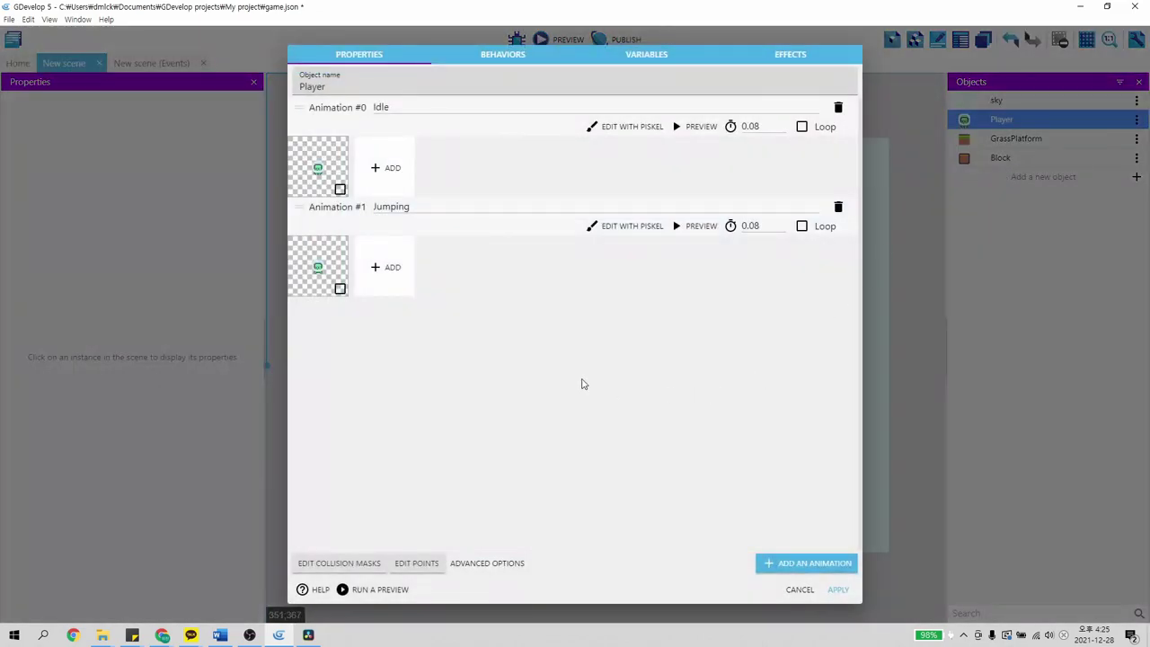
click(836, 563)
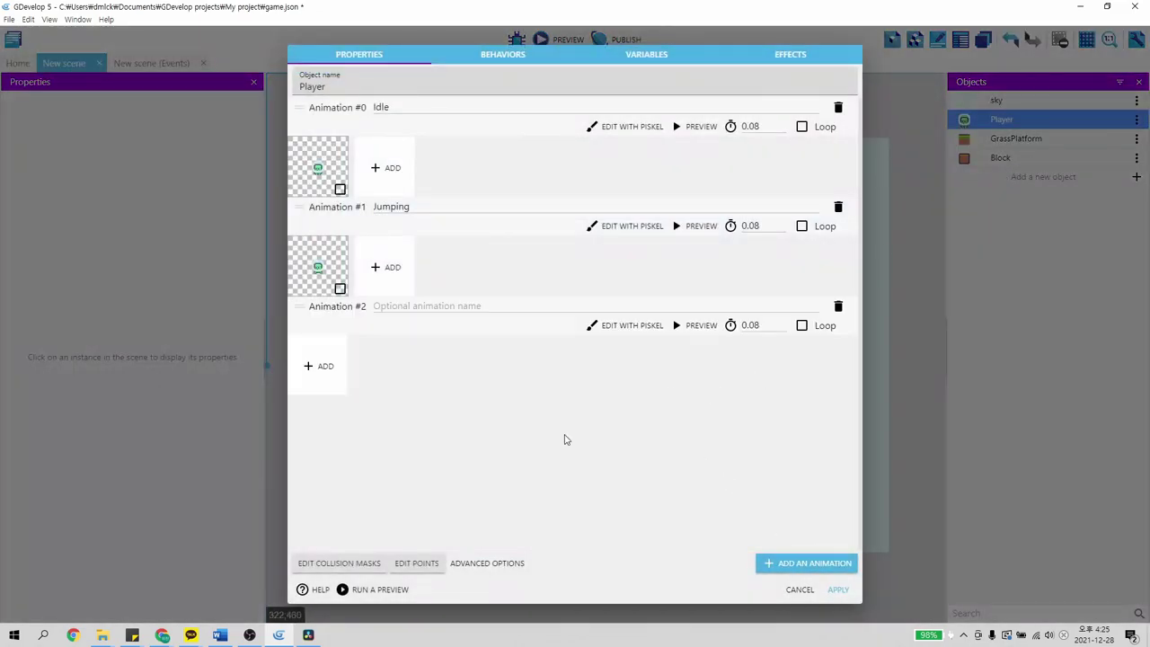
click(441, 306)
text(Rur)
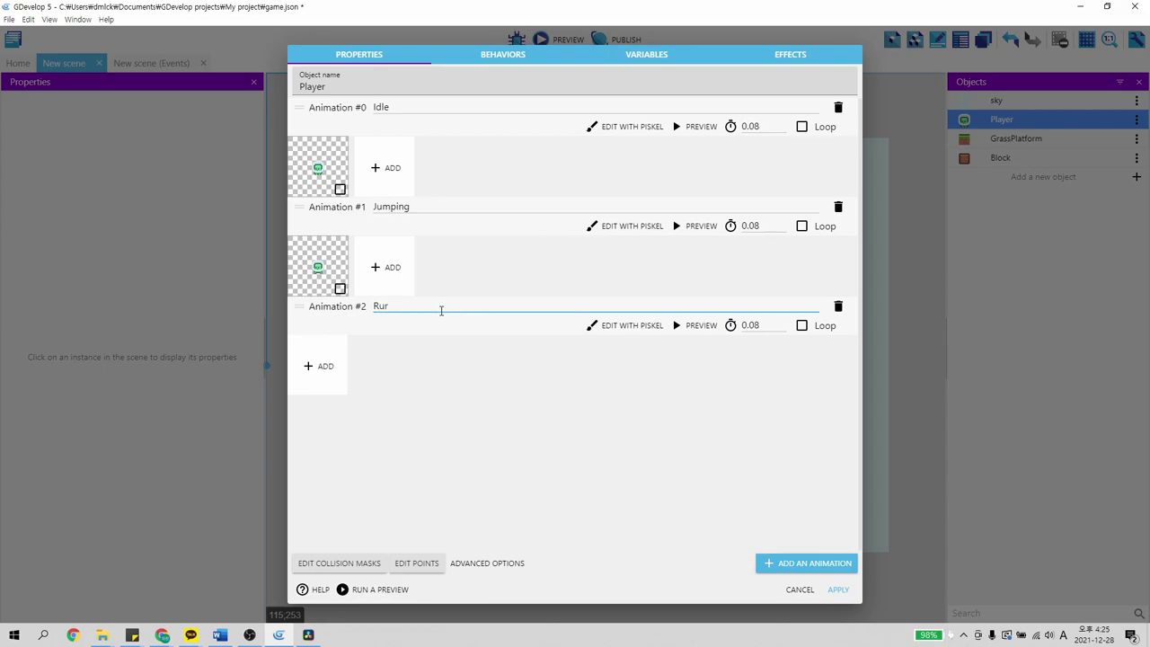
click(413, 410)
Add character_0000.png as the first frame of the Player's Running animation, copying the file into the project folder
click(321, 369)
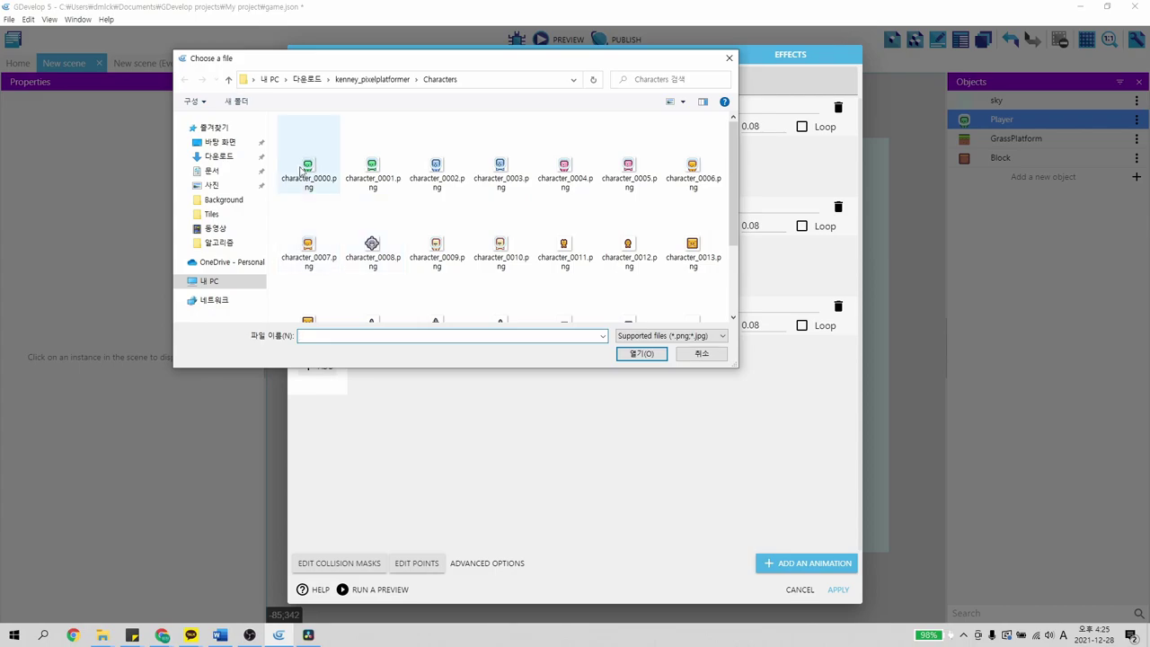
click(304, 172)
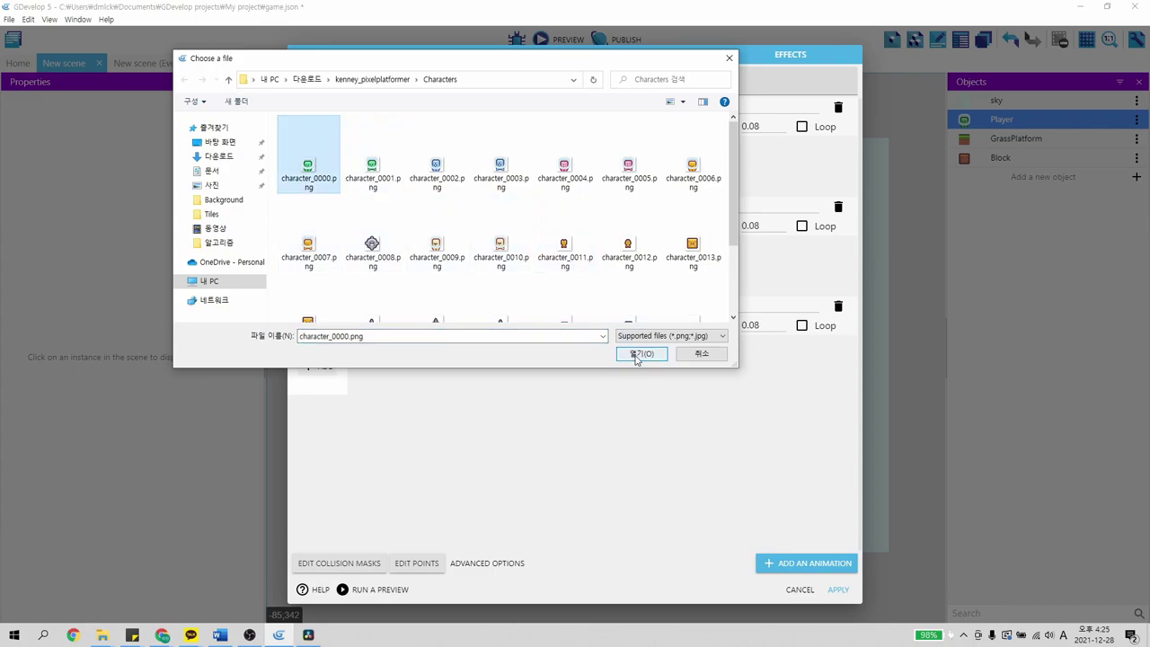
click(638, 355)
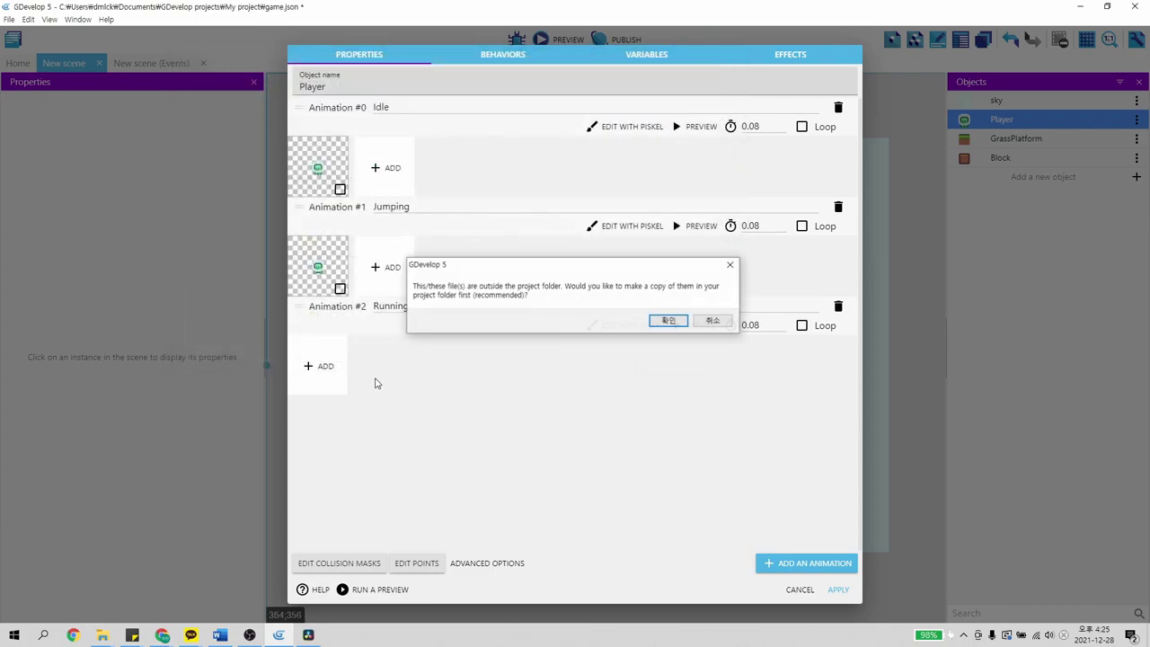
click(669, 321)
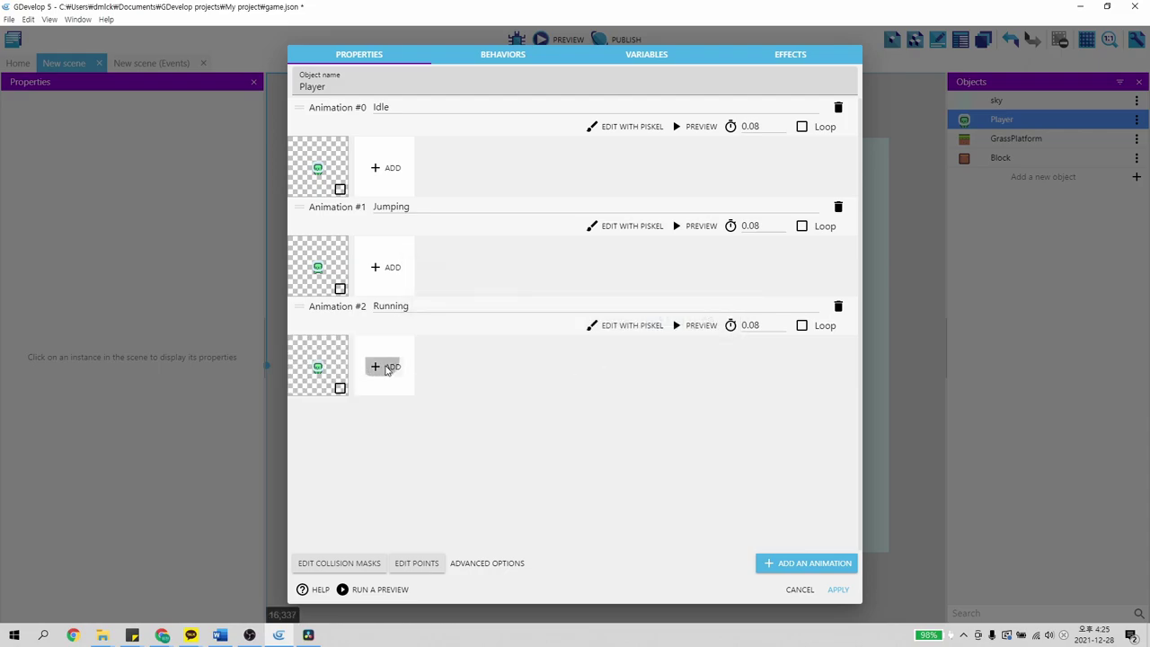
Add character_0001.png as the second frame of the Running animation, enable looping for it, and apply the Player changes
click(388, 368)
click(372, 166)
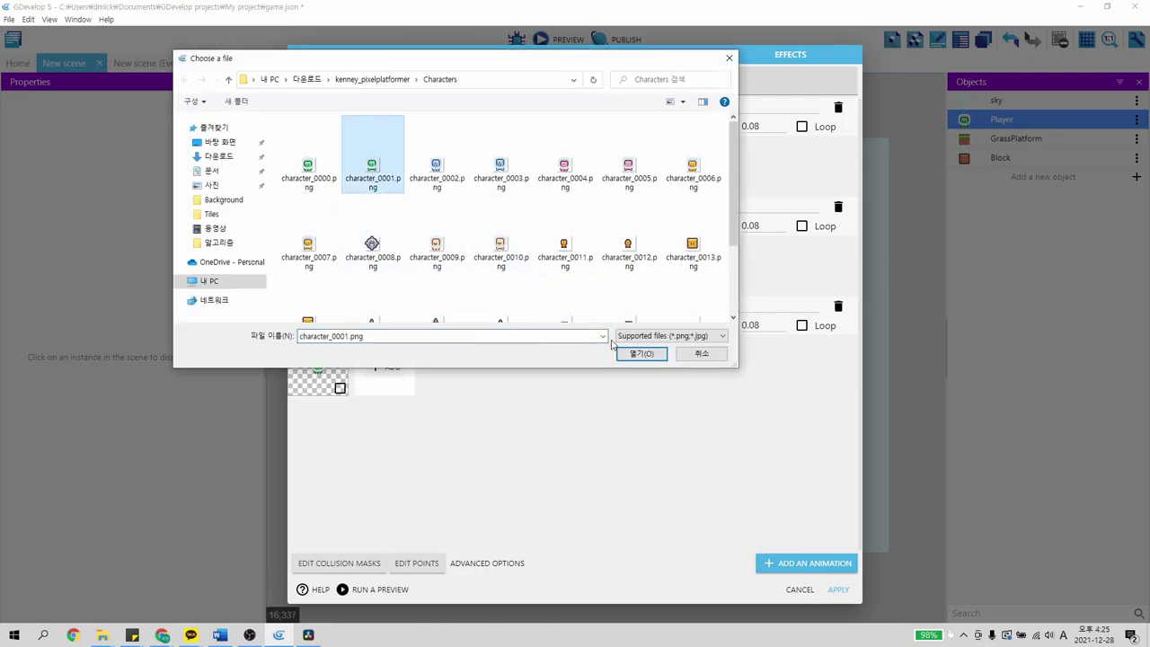
click(630, 354)
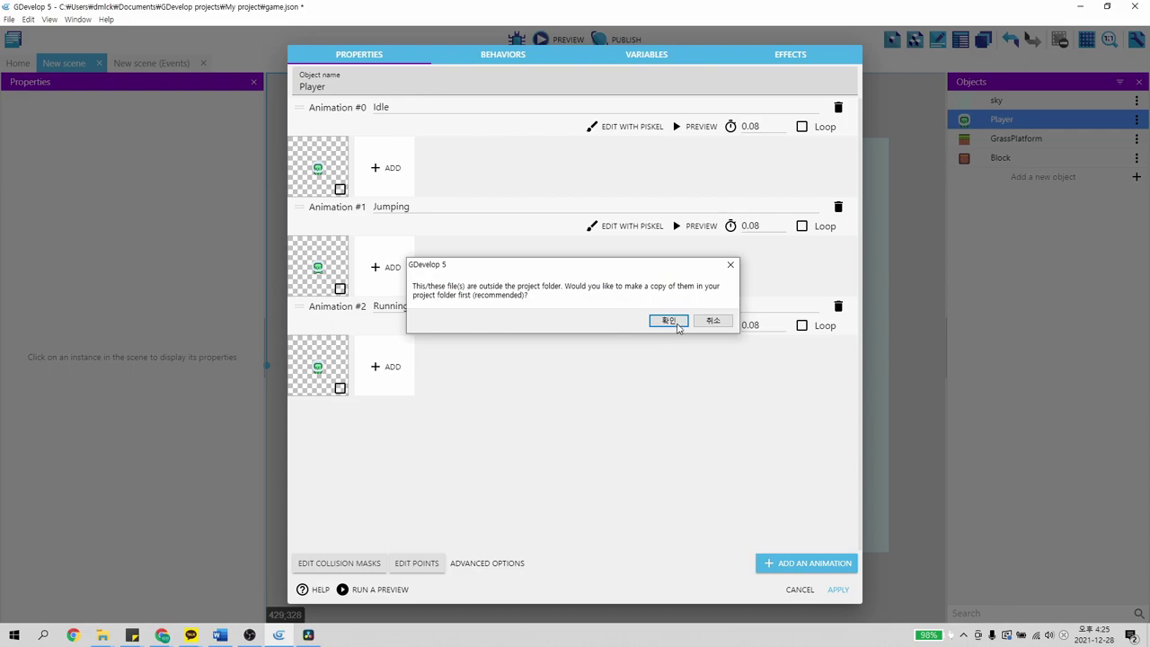
click(677, 326)
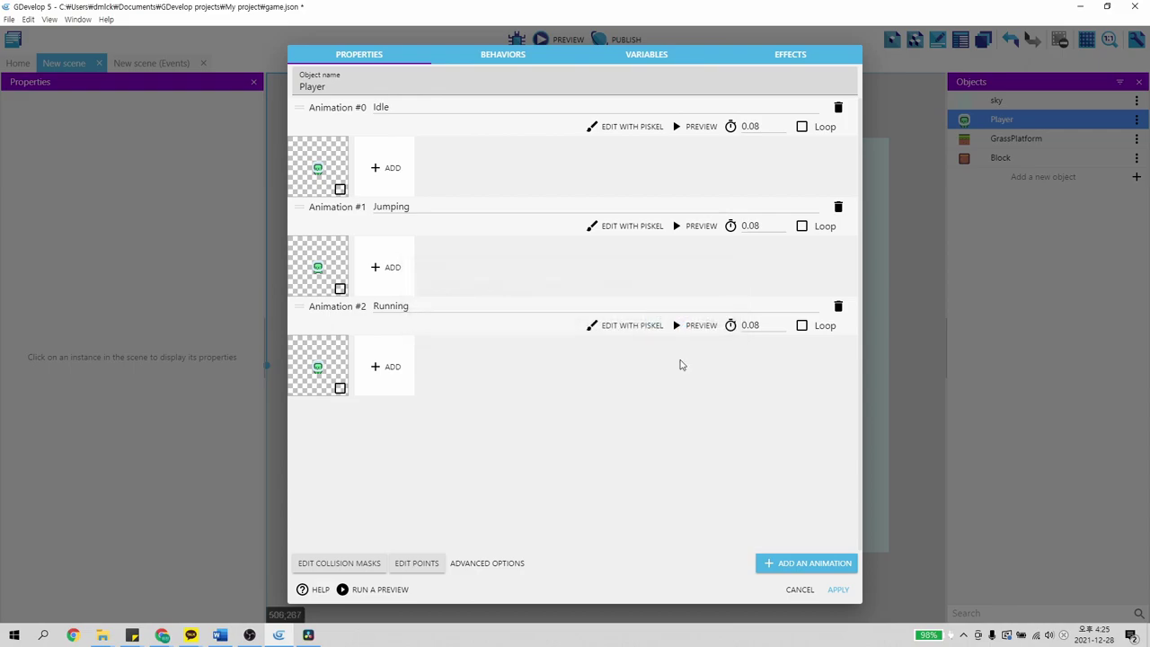
click(802, 327)
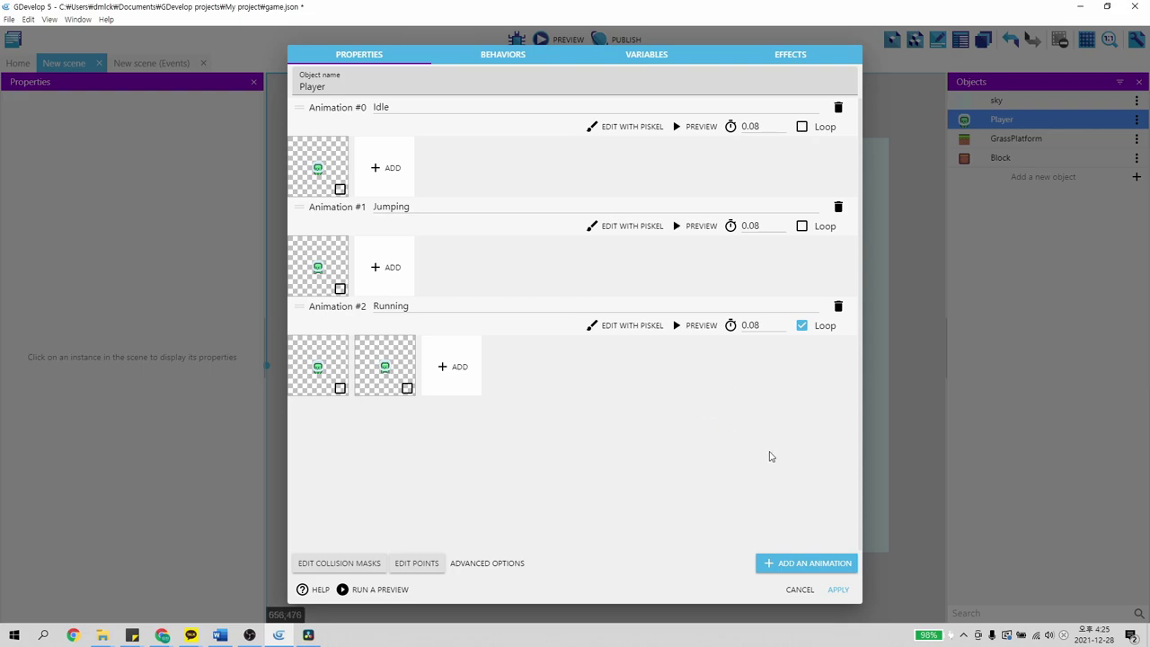
click(838, 589)
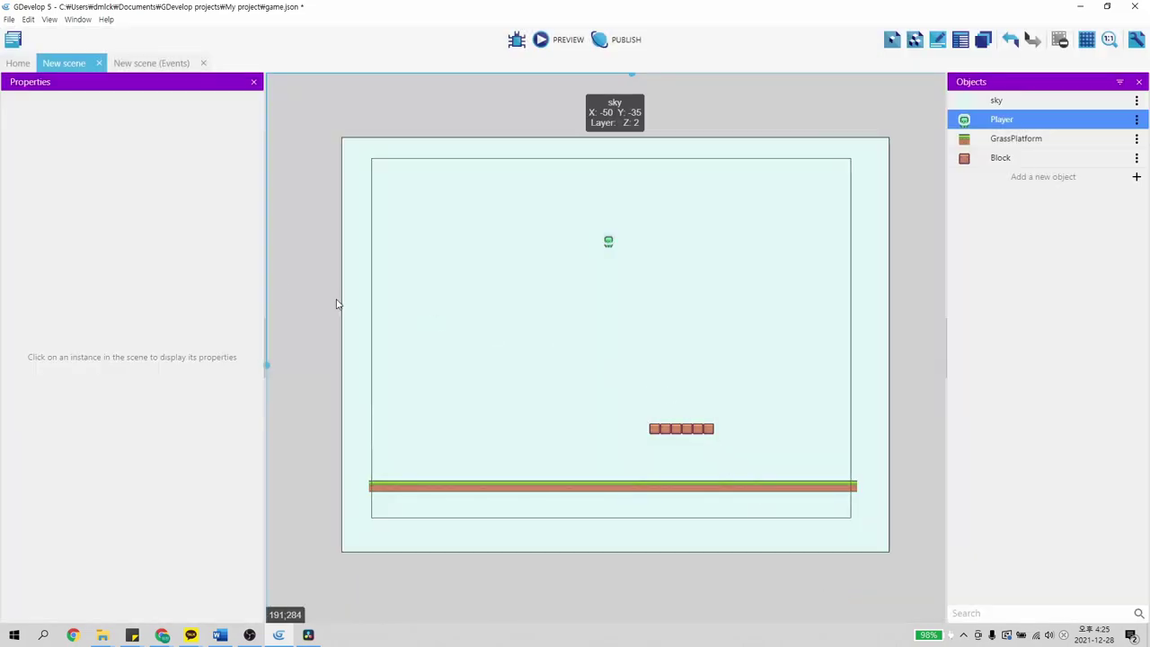
Add a new event to the scene's events with an "Is on floor" condition for the Player
click(155, 67)
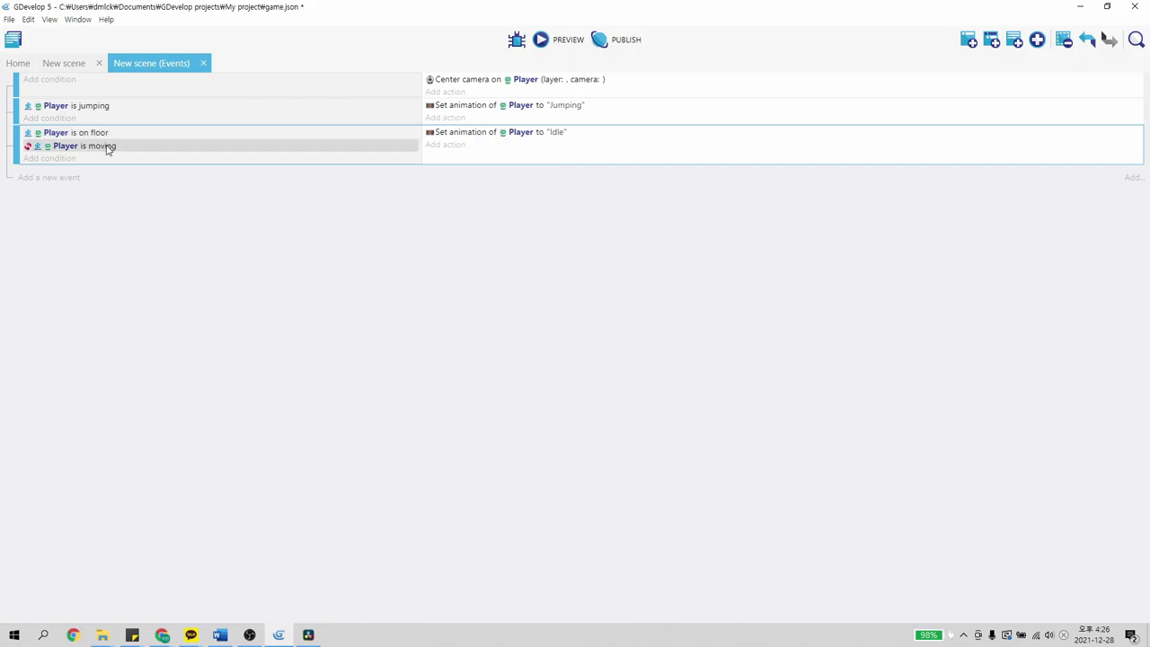
click(64, 179)
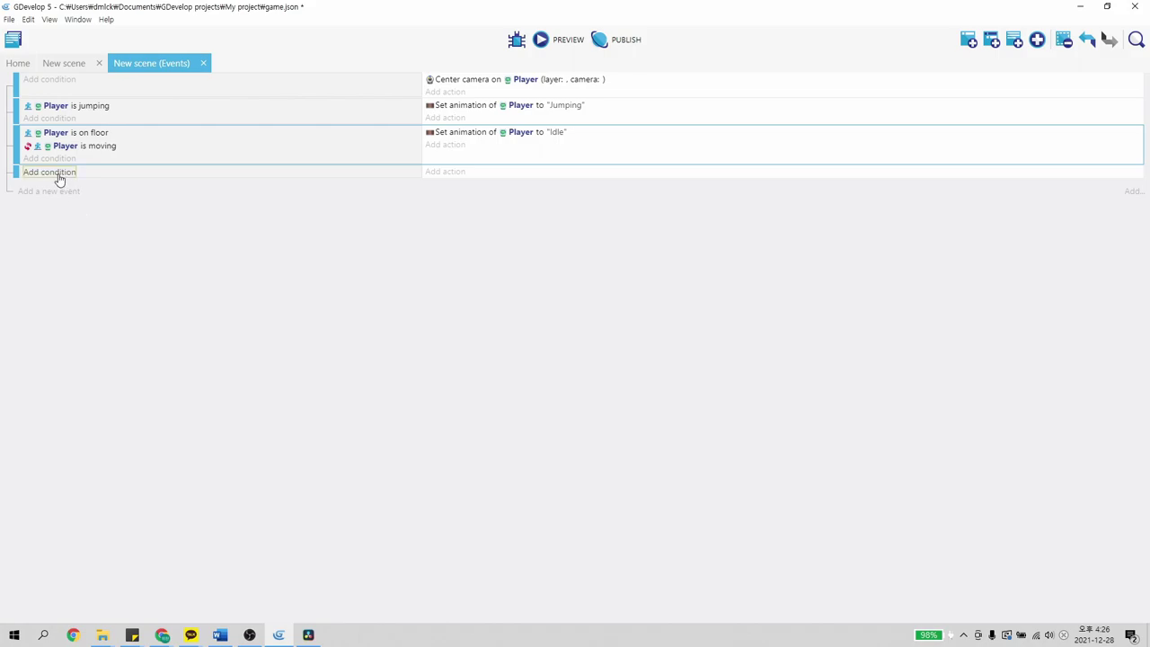
click(54, 173)
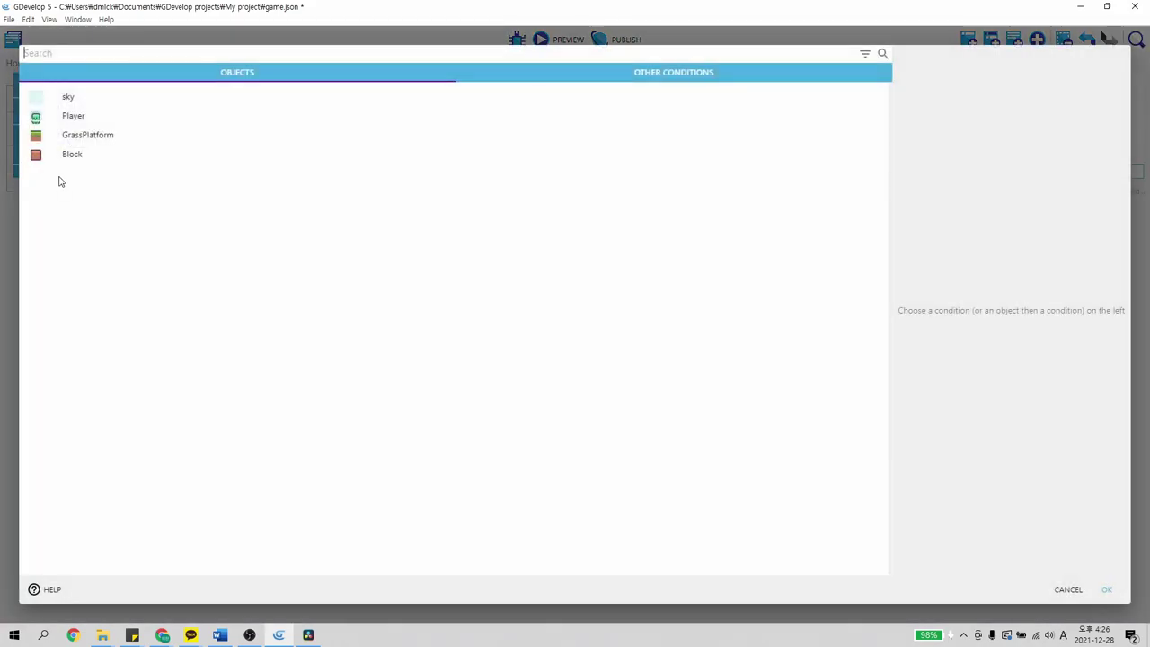
click(74, 116)
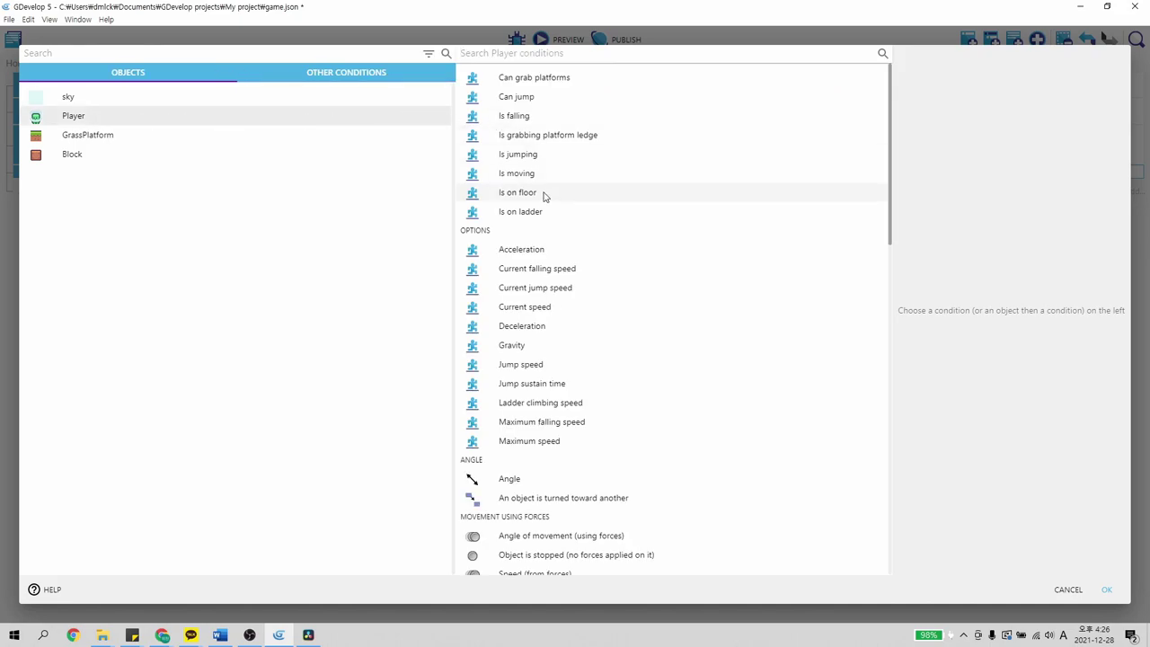
click(542, 193)
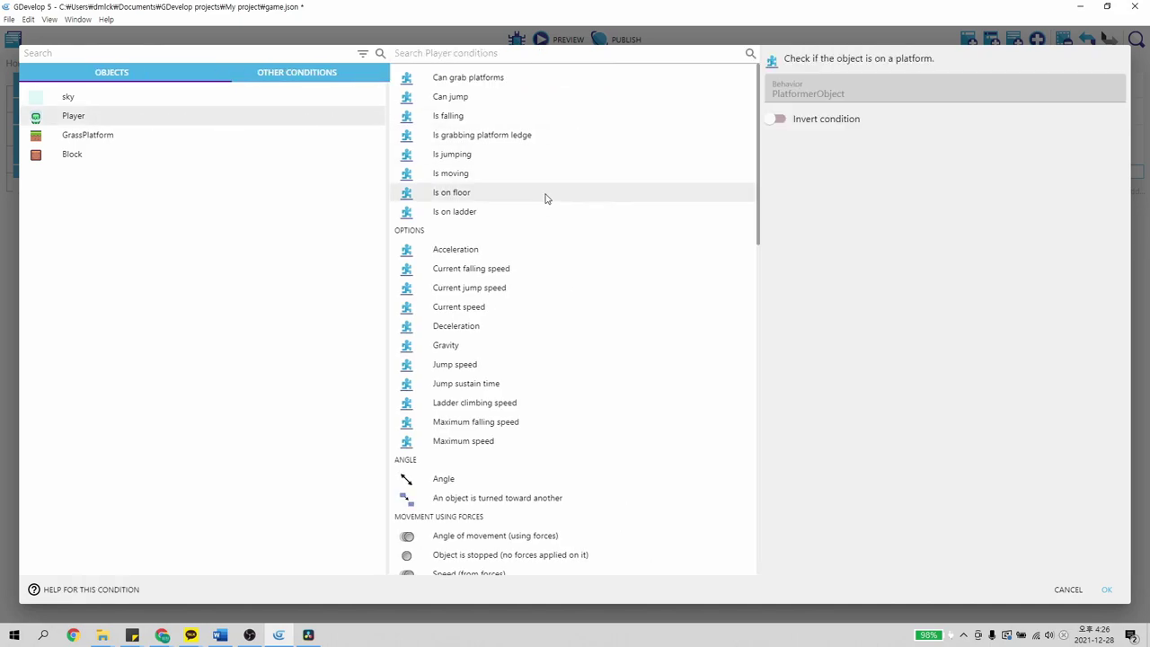
click(1106, 589)
Add a non-inverted "Is moving" condition for the Player to the new on-floor event
click(45, 187)
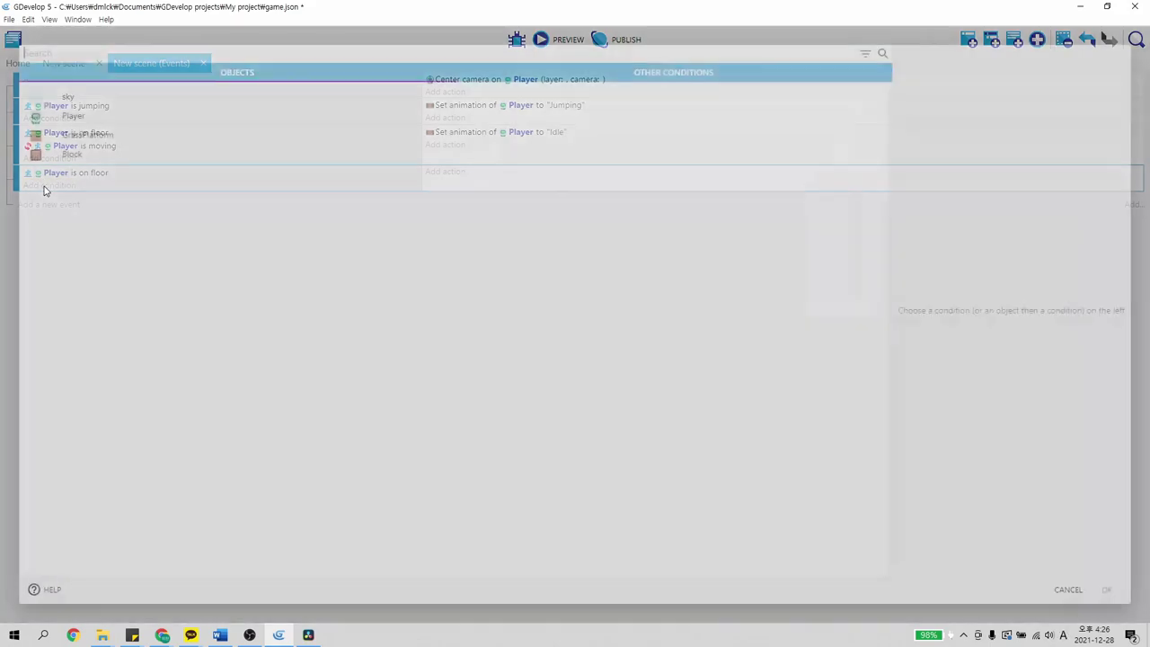
click(199, 119)
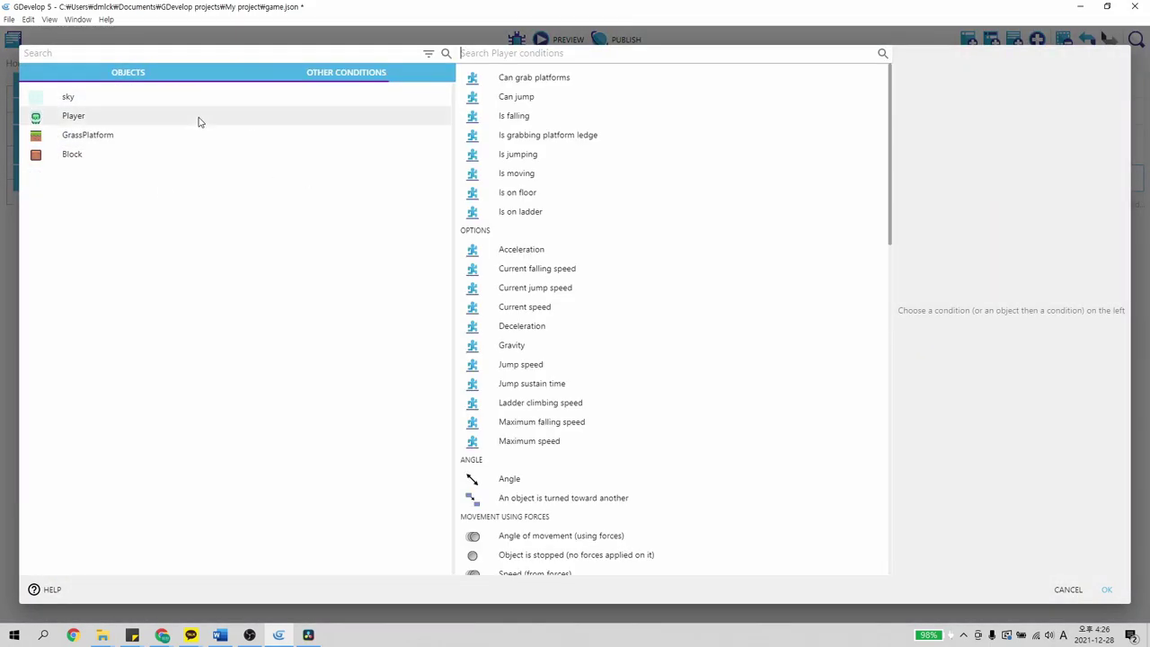
click(557, 179)
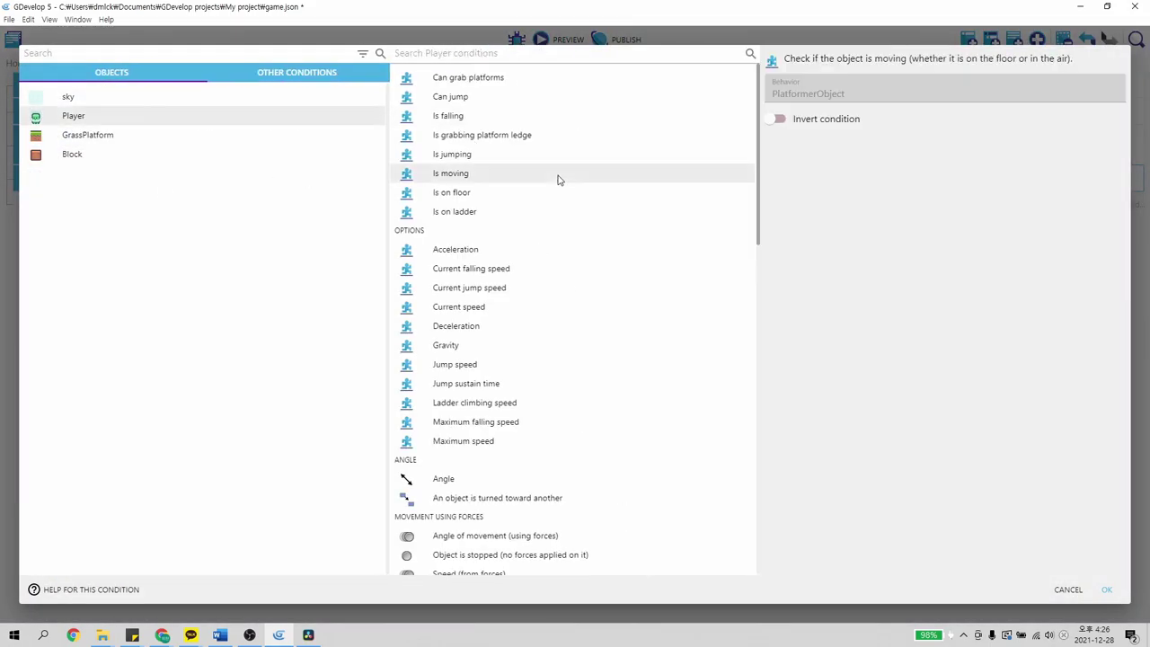
click(1108, 590)
Add an action to the on-floor, moving event that changes the Player's animation by name to "Running"
click(449, 177)
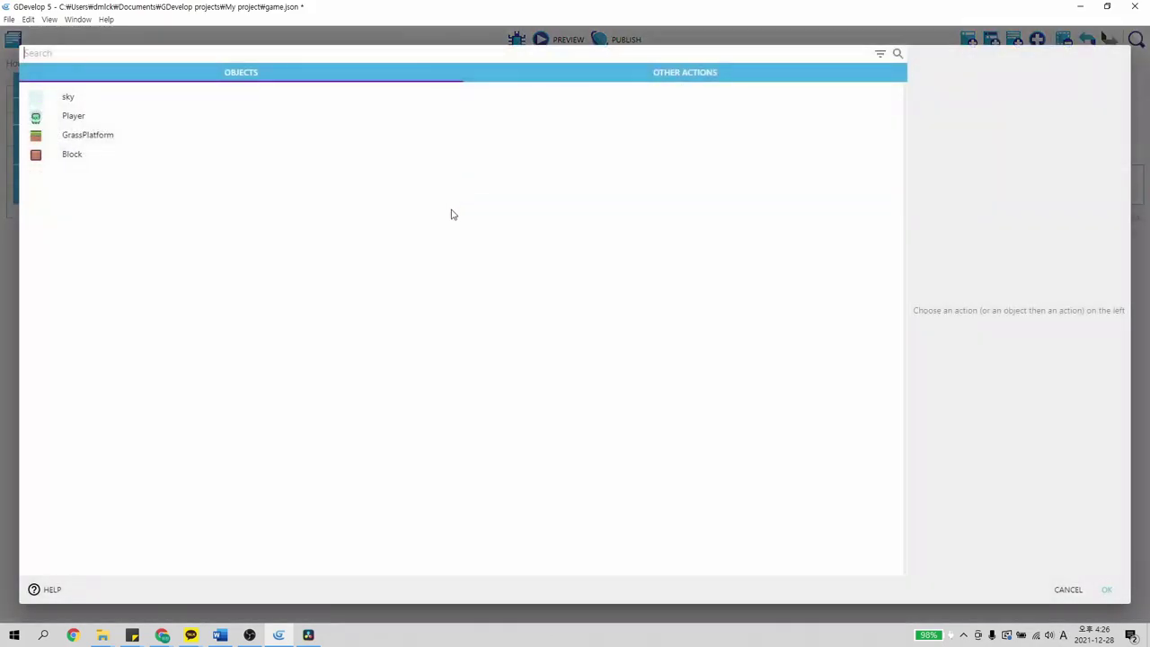
click(130, 124)
scroll(617, 303, down, 15)
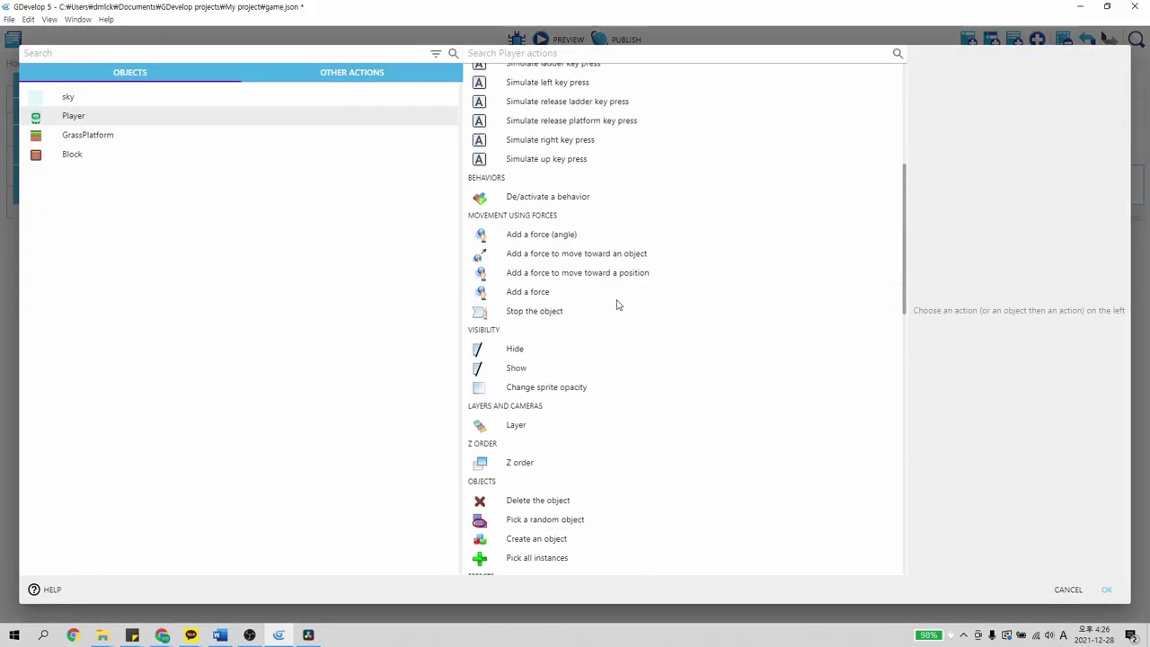
scroll(617, 304, down, 2)
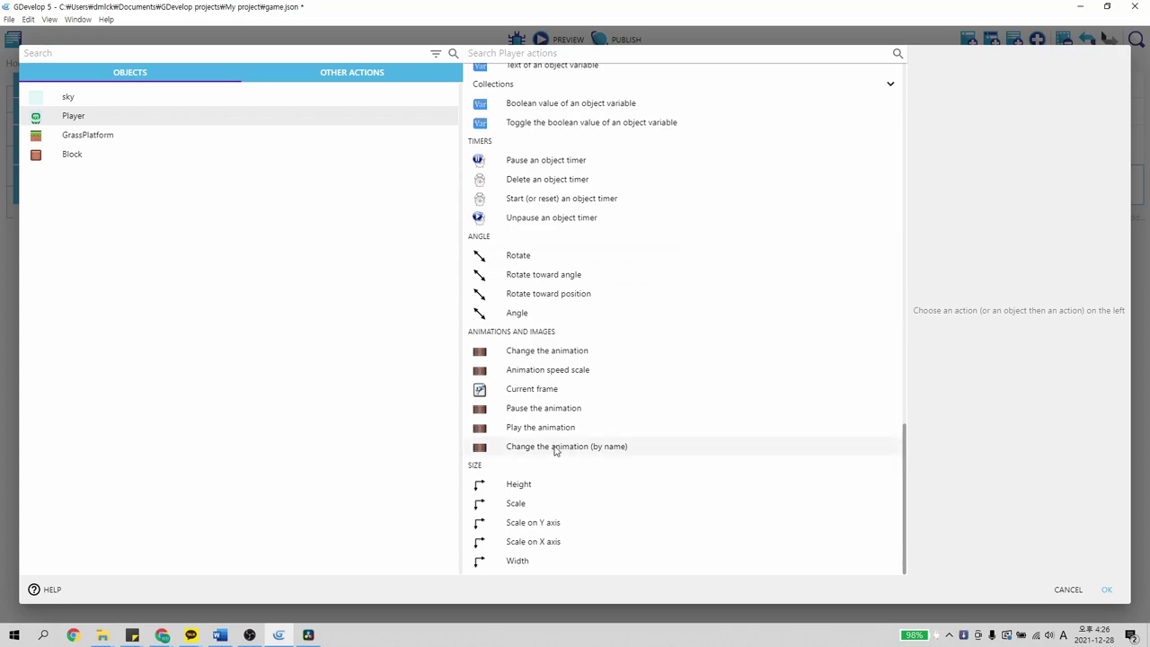
click(554, 447)
click(791, 142)
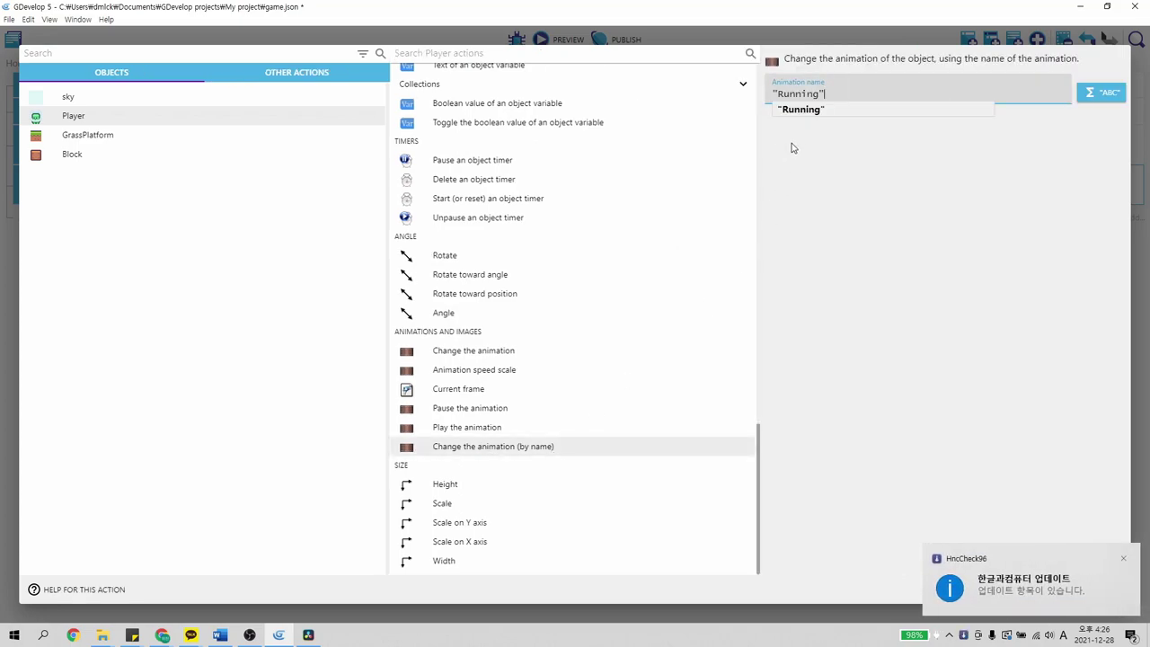
click(1123, 558)
click(1109, 589)
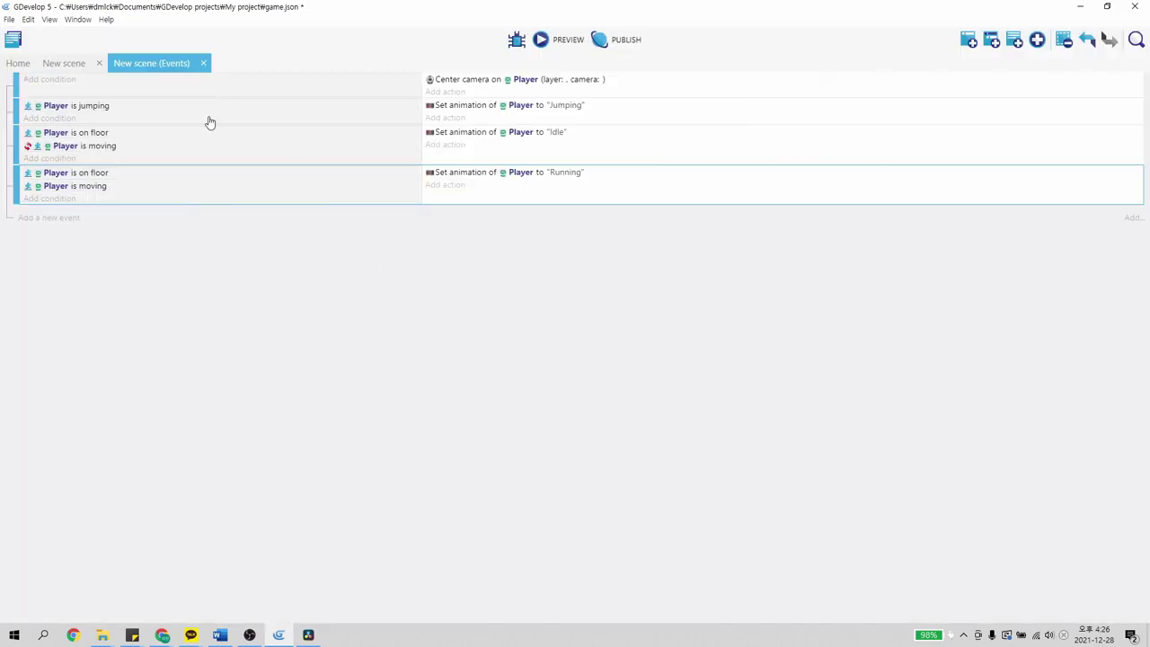
Preview the scene, test the Player's running and jumping animations in both directions and onto the blocks, and close the preview
click(65, 63)
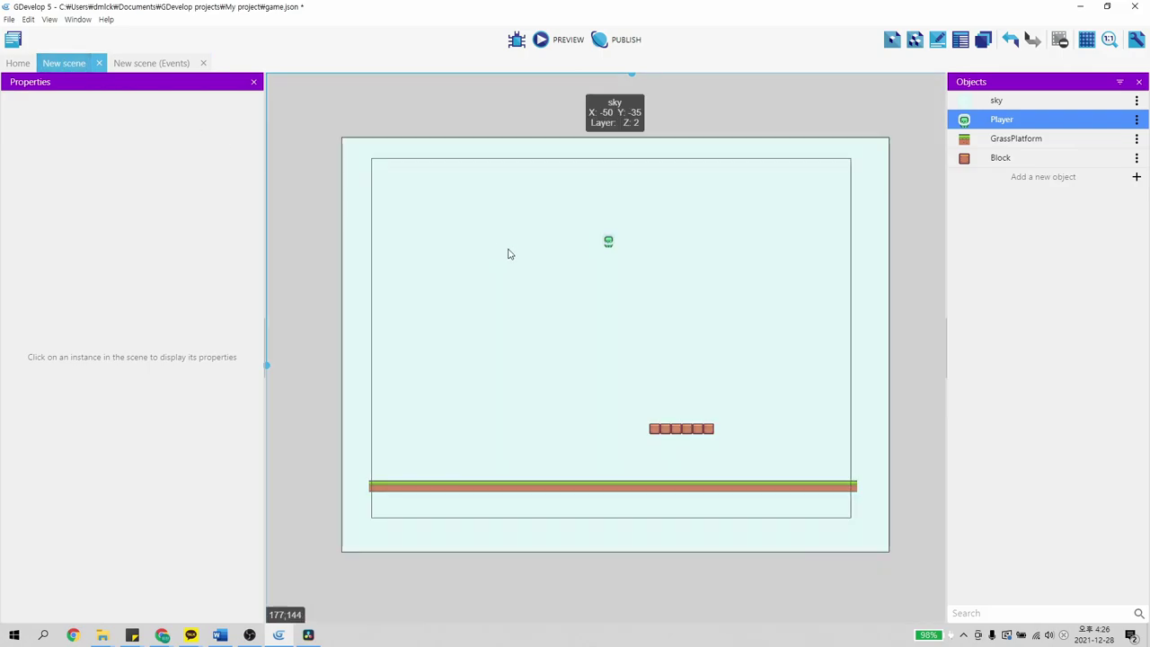
click(553, 42)
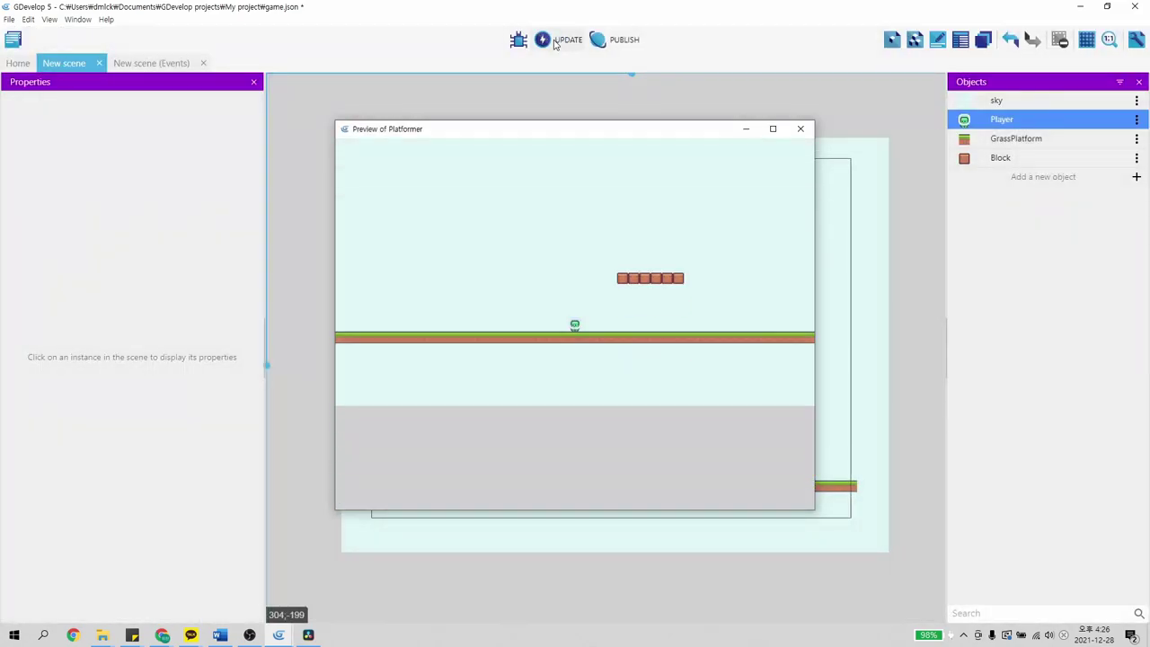
key(Left)
key(Right)
key(Left)
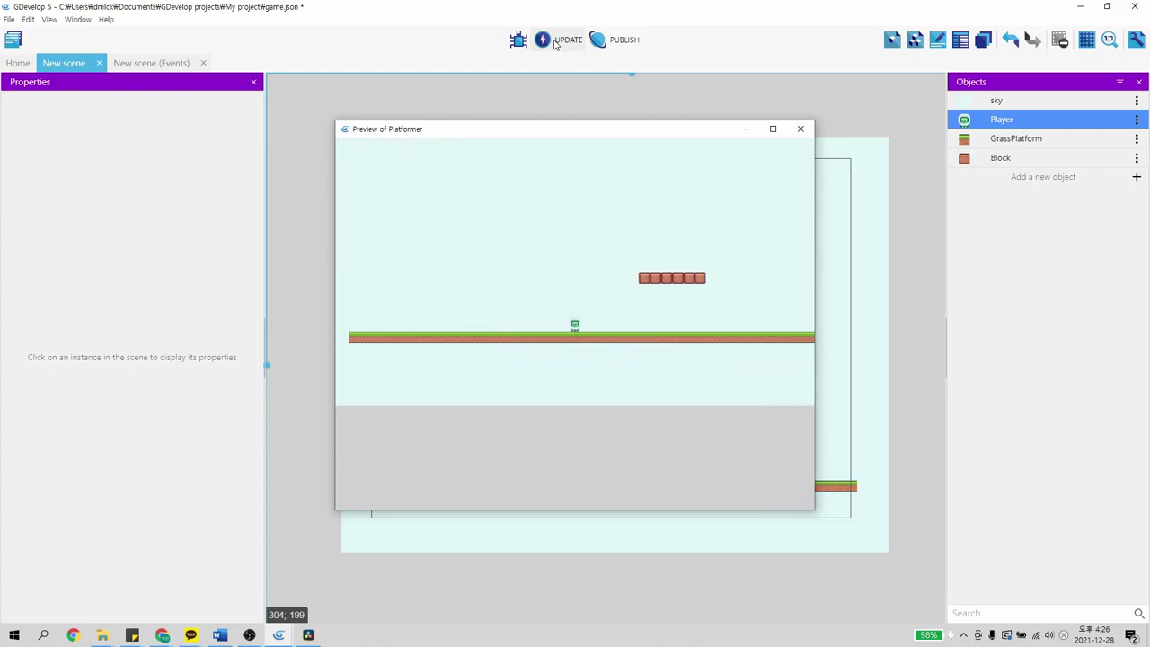
key(Right)
key(Left)
key(Right)
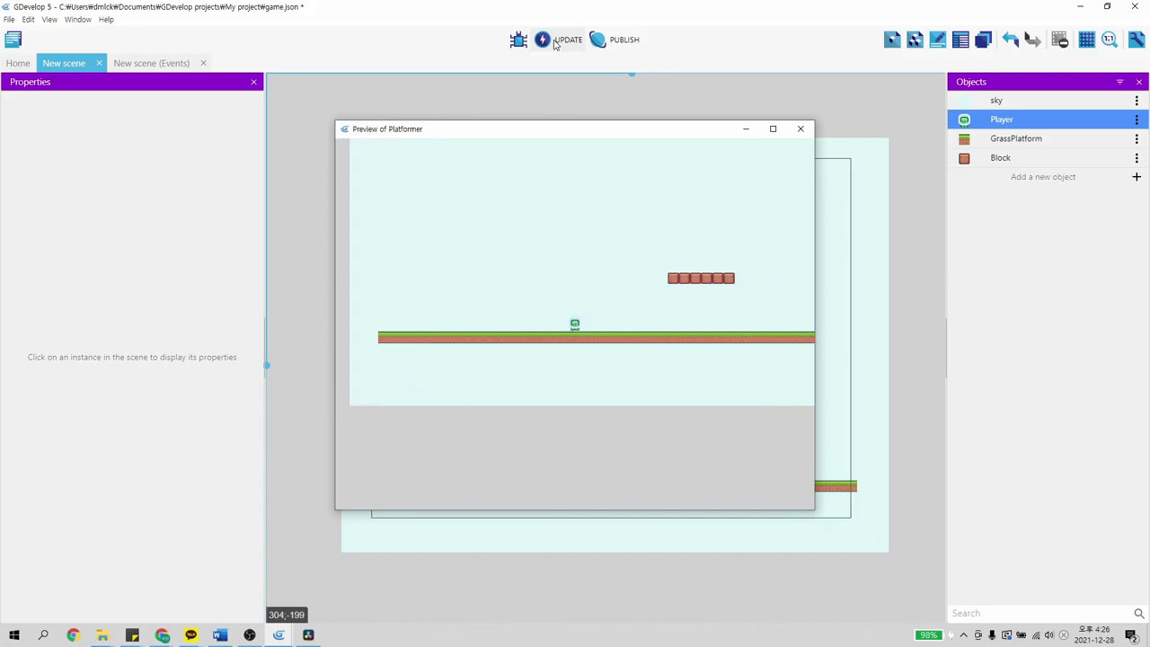
key(space)
key(Left)
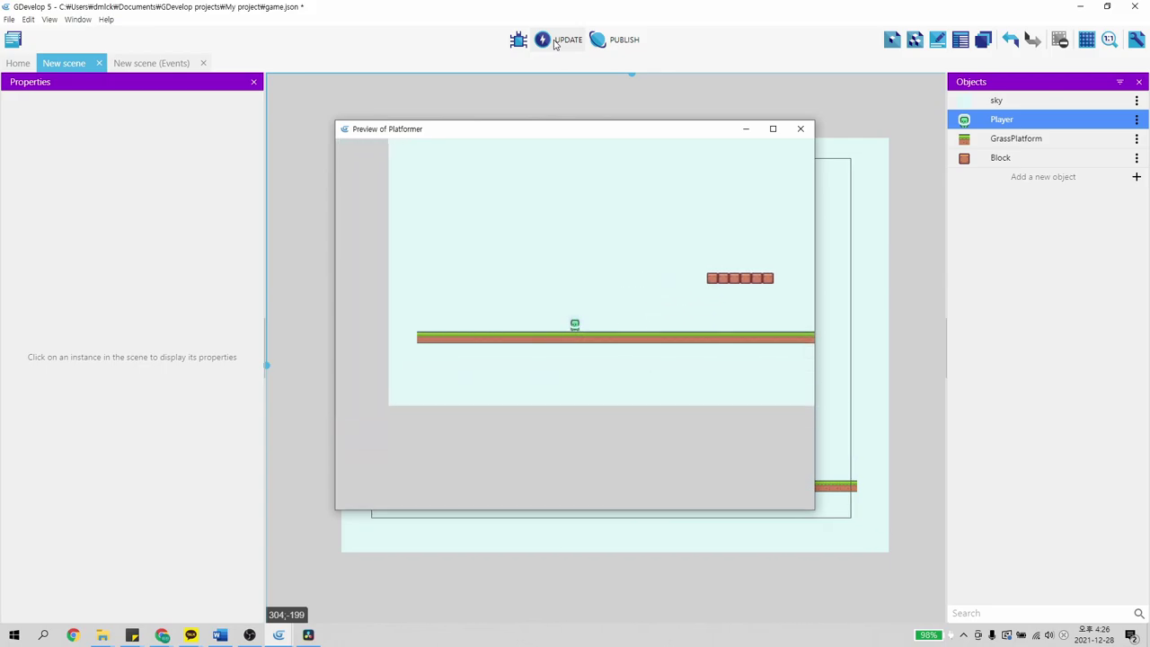
key(Right)
key(space)
key(space)
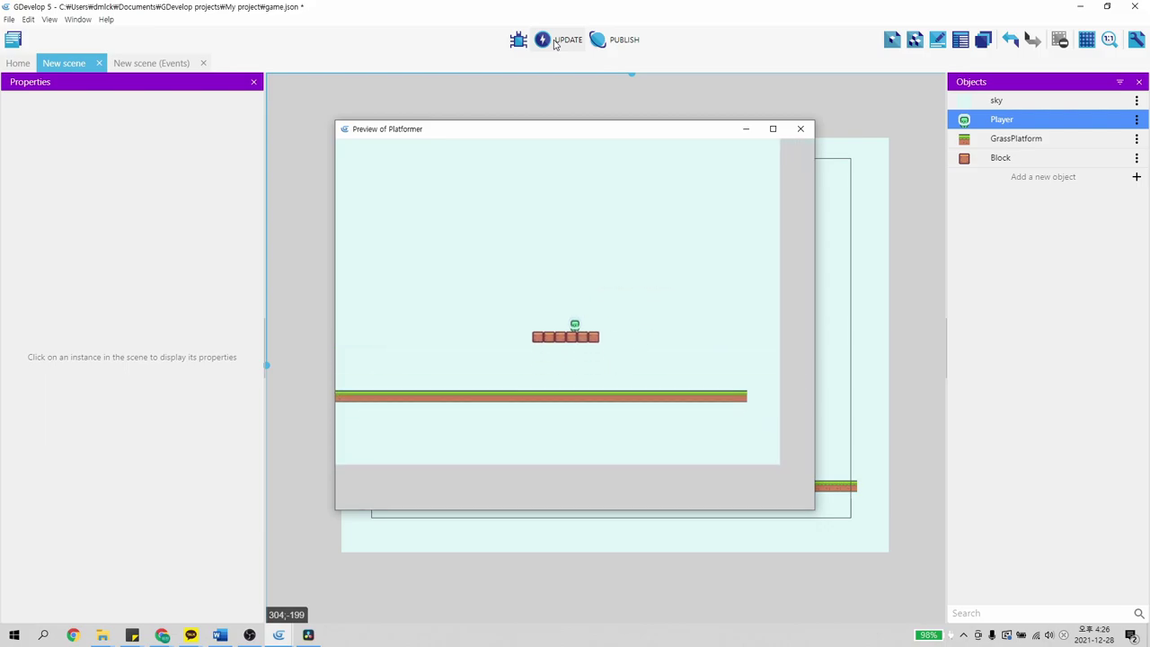
key(space)
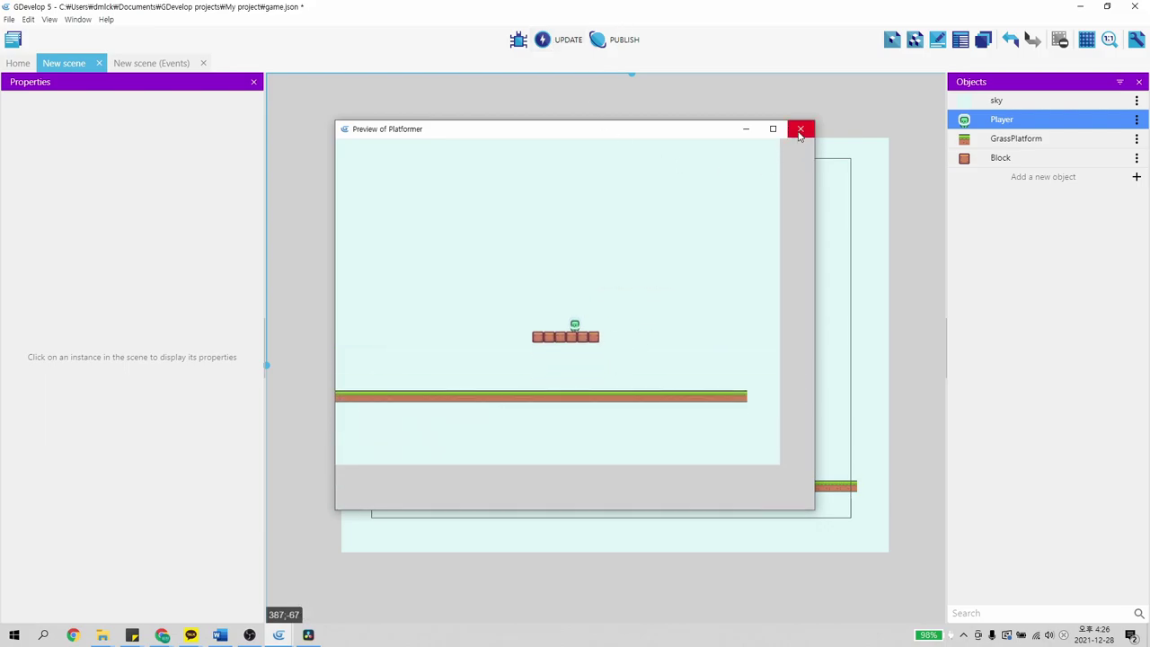
click(800, 129)
click(635, 126)
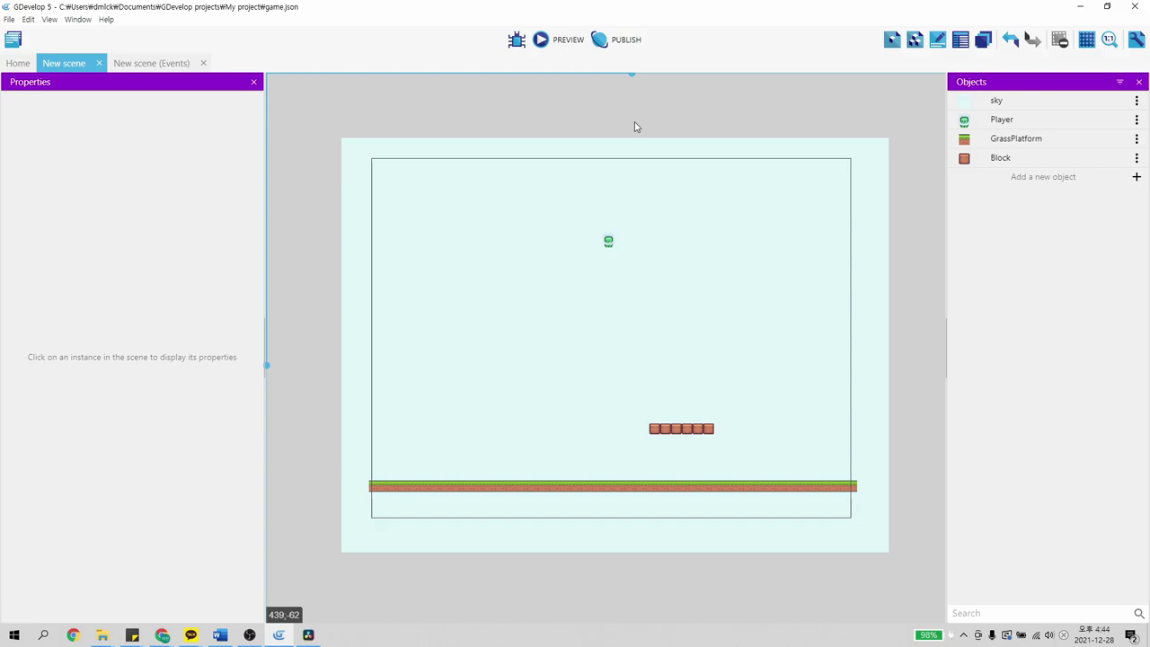
Create a new Sprite object from scratch and name it "Coin"
click(1011, 179)
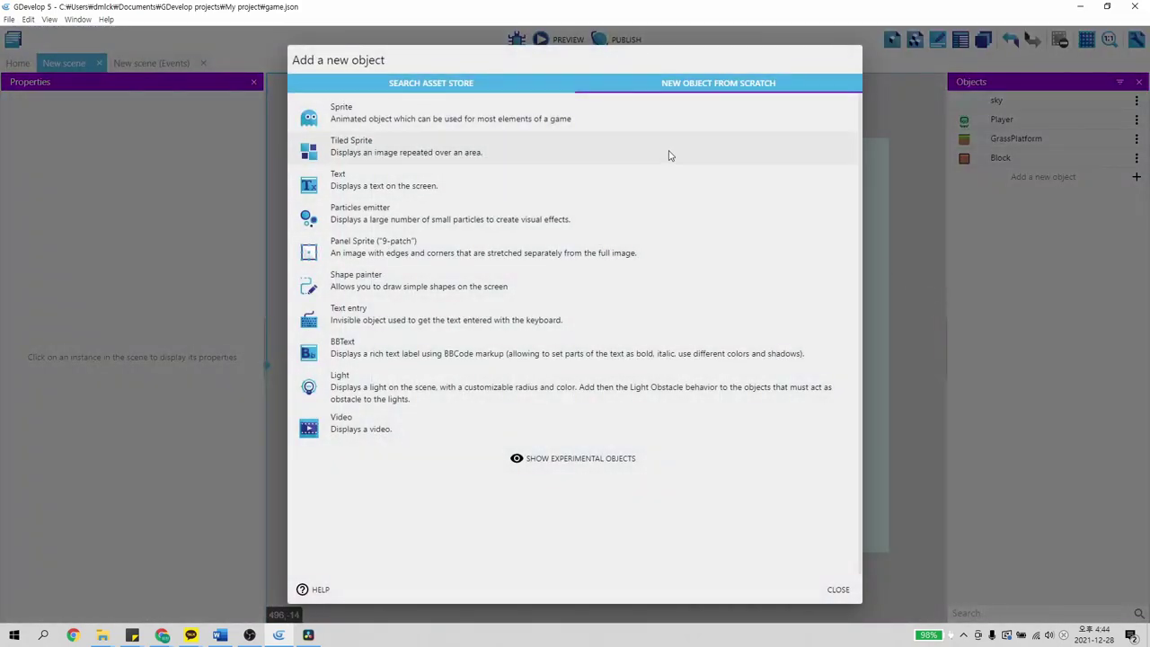
click(386, 119)
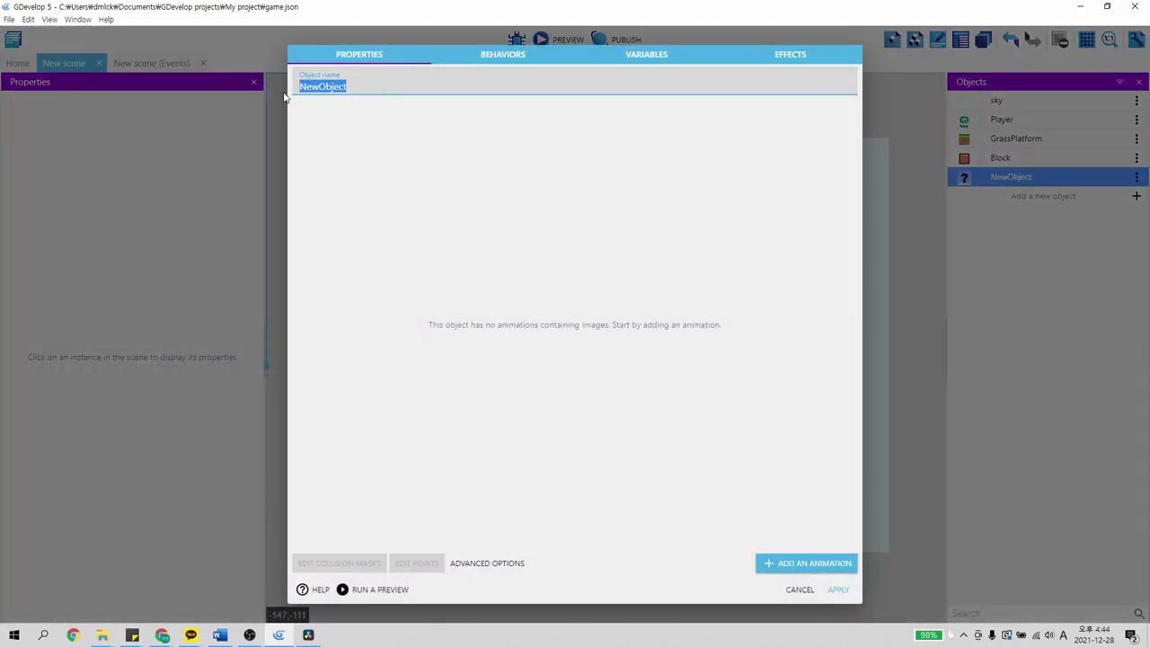
text(Coin)
click(431, 173)
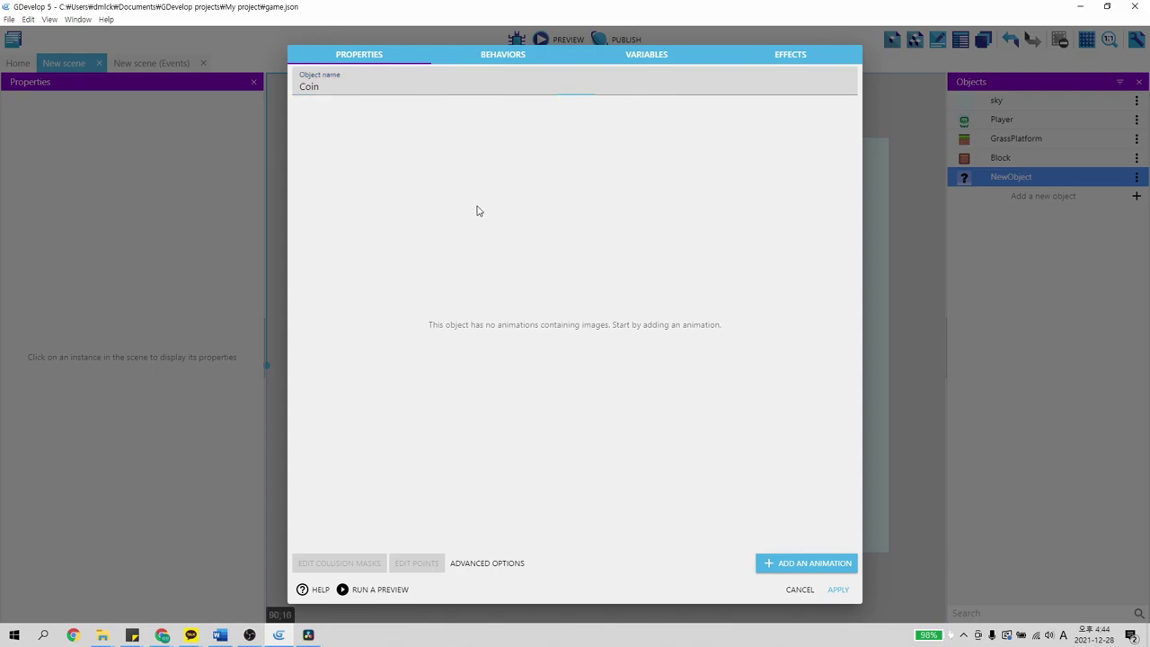
Give the Coin an animation using tile_0151.png from the Tiles folder, apply it, and place one Coin just above the block row
click(815, 566)
click(324, 169)
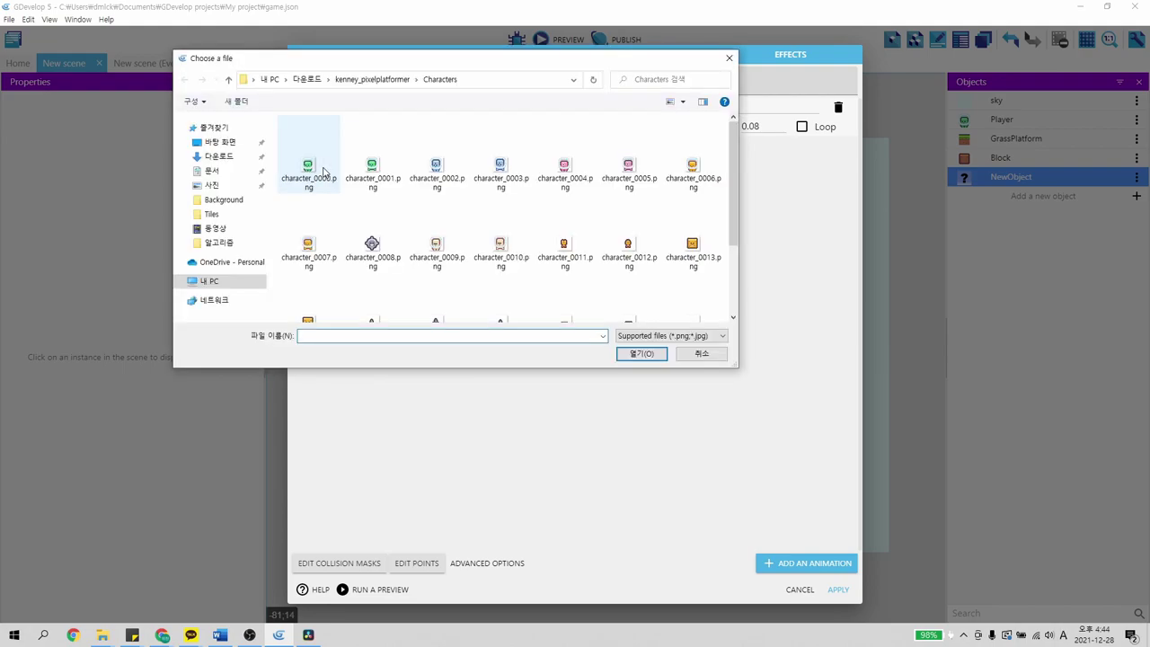
click(373, 80)
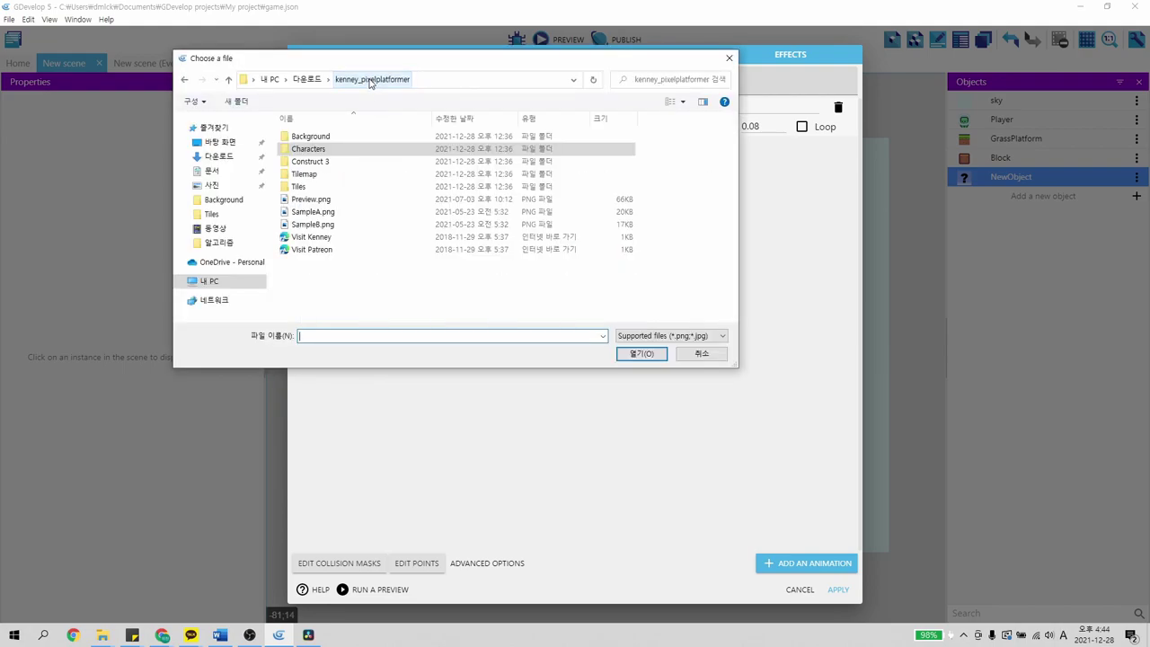
double_click(329, 186)
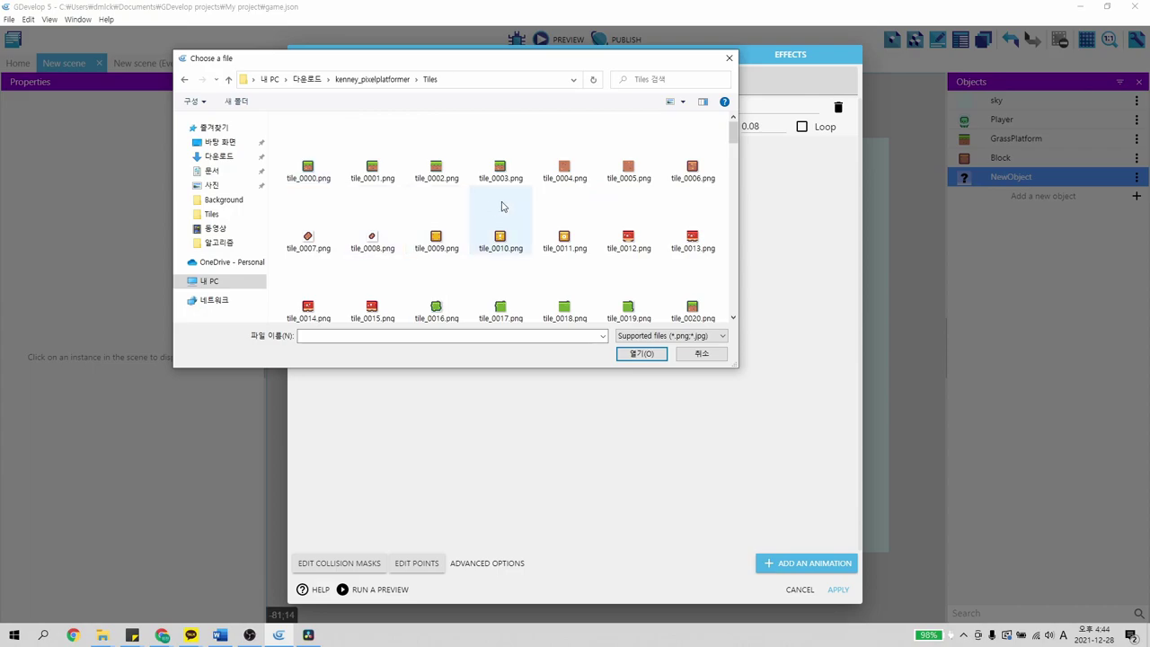
scroll(521, 206, down, 5)
scroll(523, 209, down, 2)
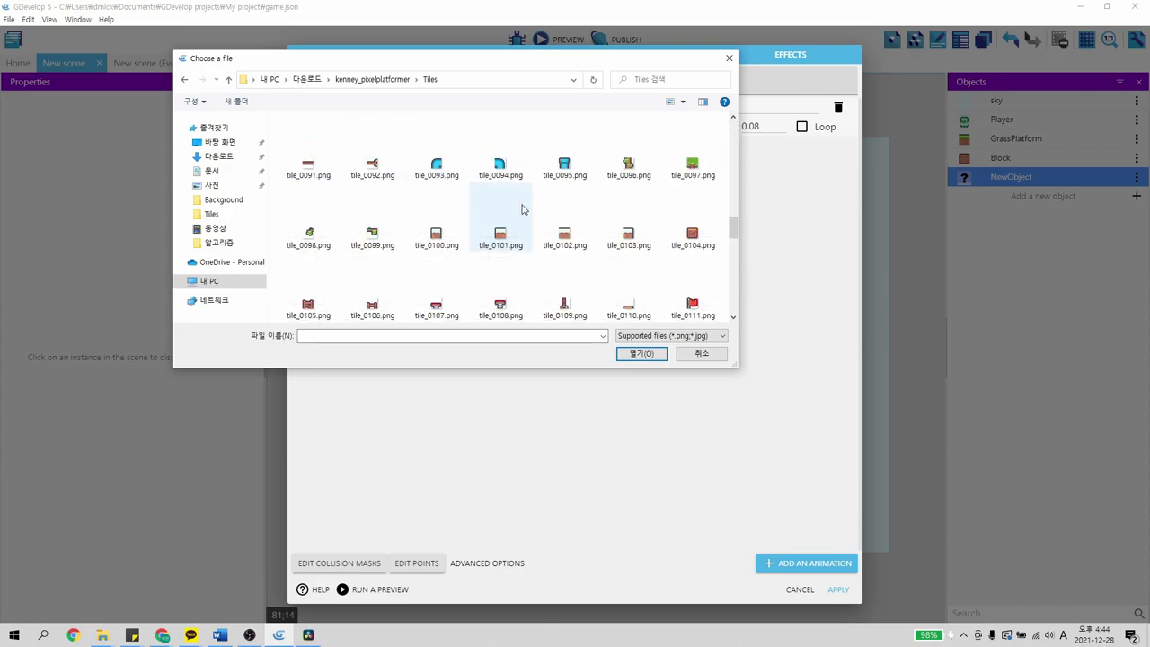
scroll(524, 209, down, 4)
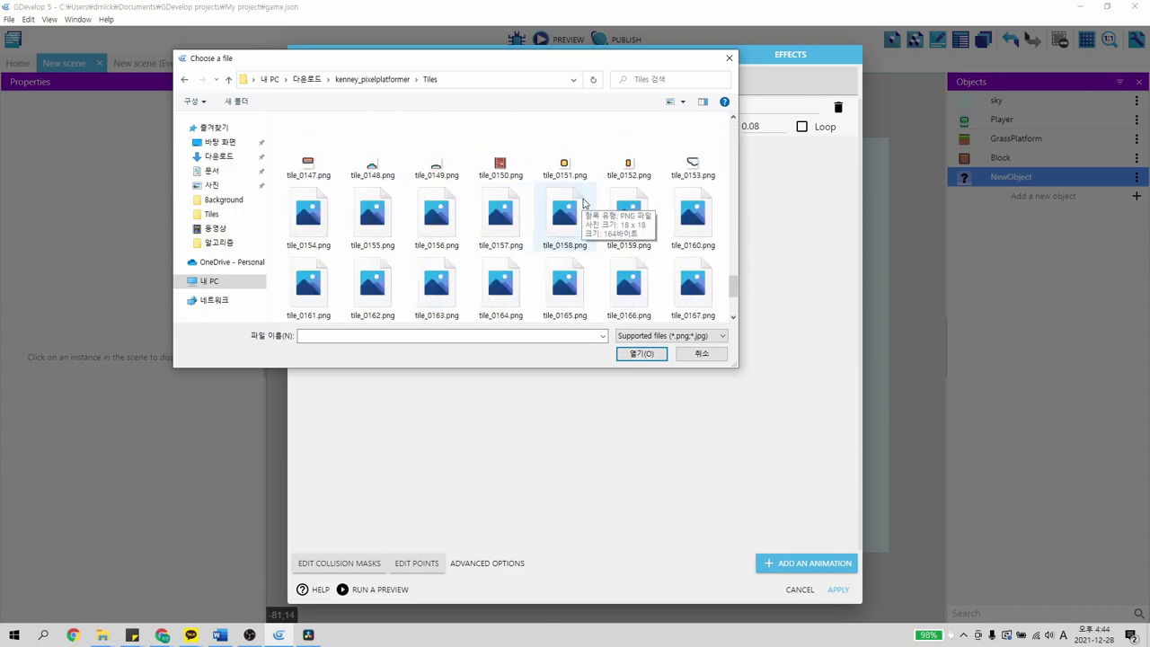
click(566, 166)
click(632, 356)
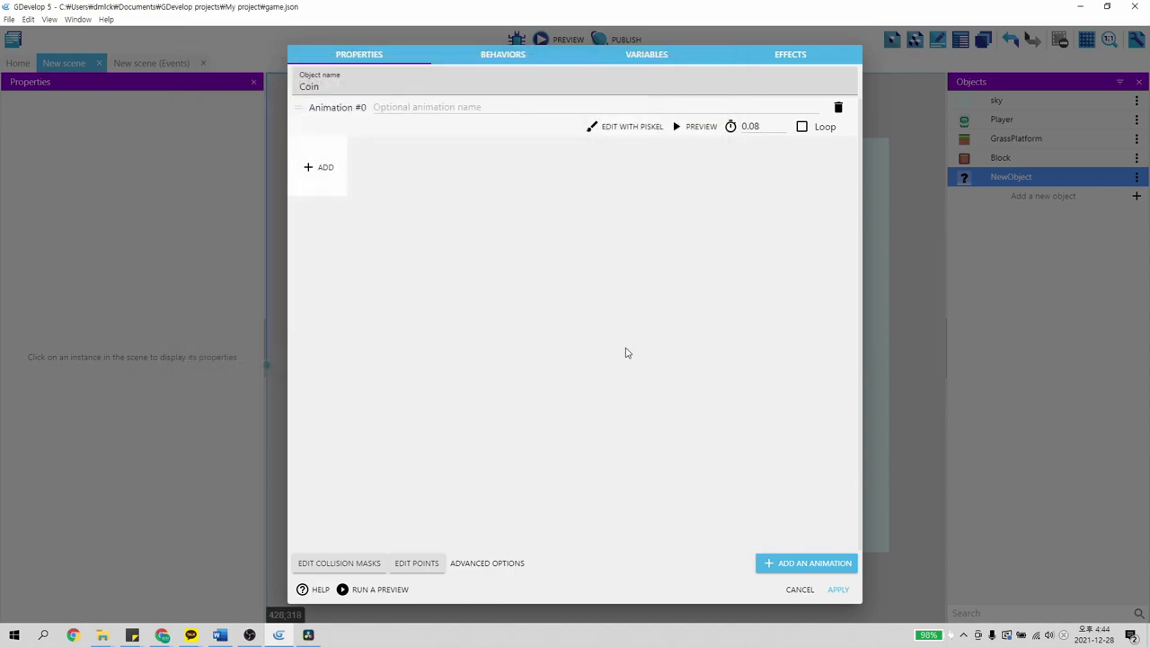
click(655, 322)
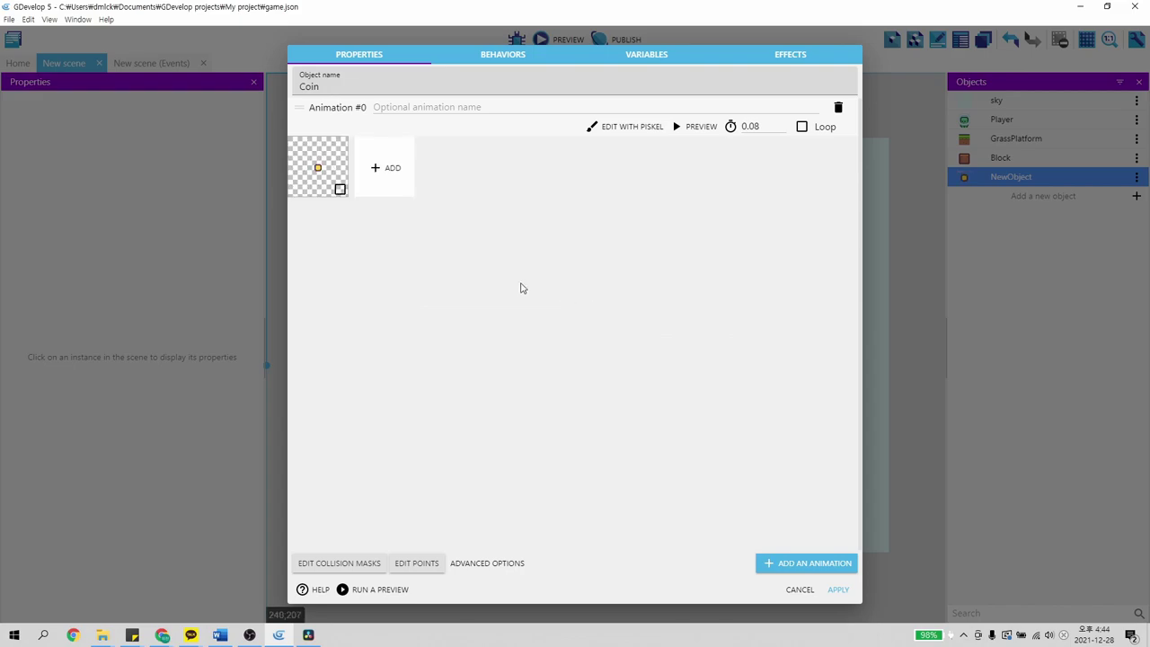
click(839, 590)
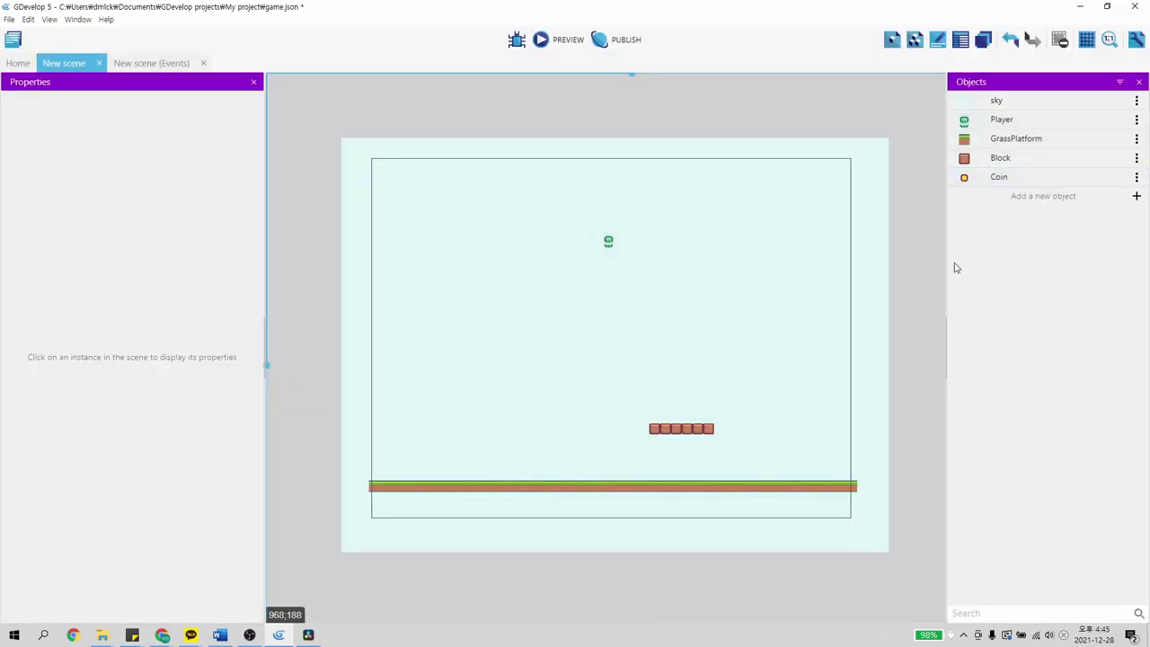
drag(1005, 181, 667, 409)
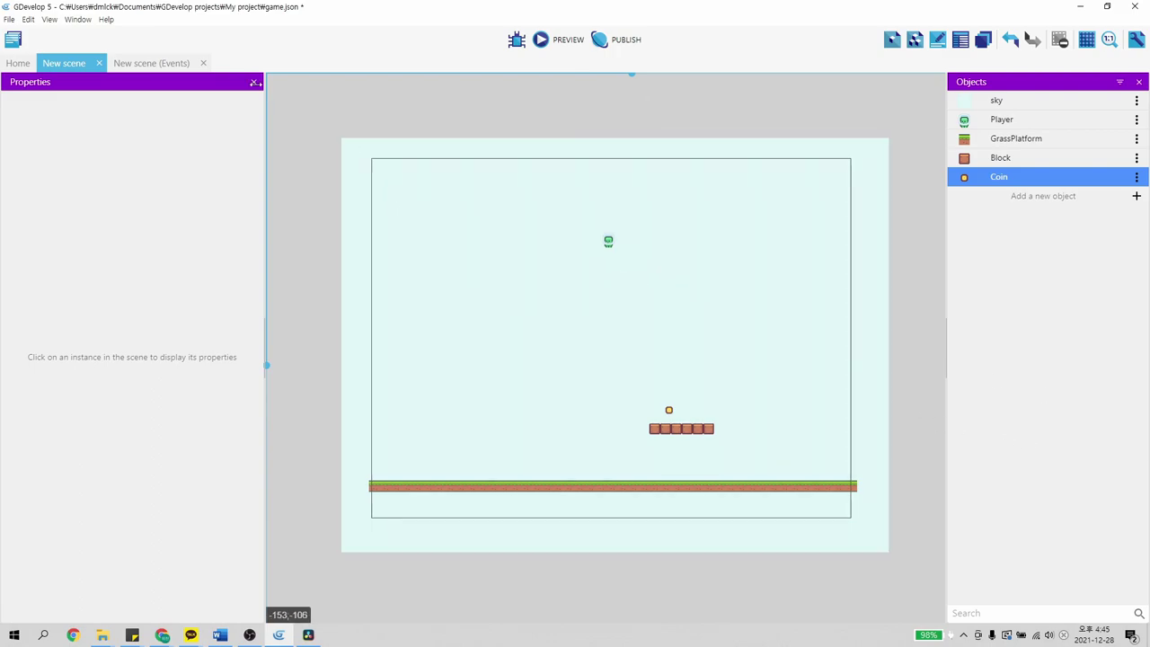
Add a new scene event with a non-inverted Collision condition between the Player and the Coin
click(144, 65)
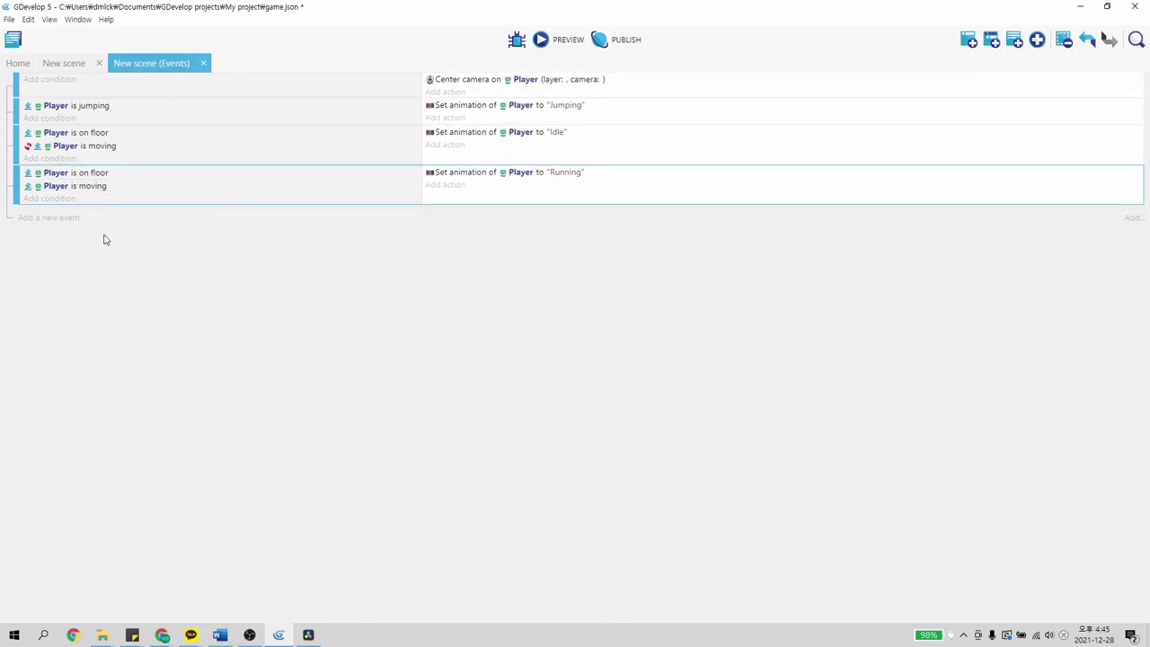
click(71, 220)
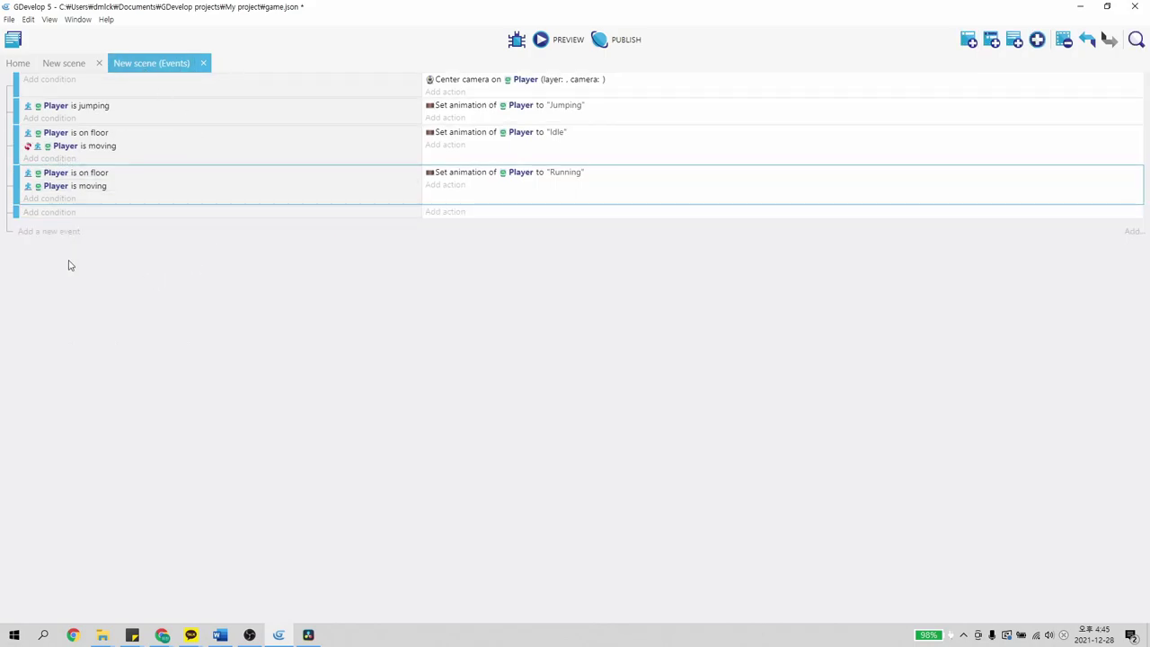
click(49, 213)
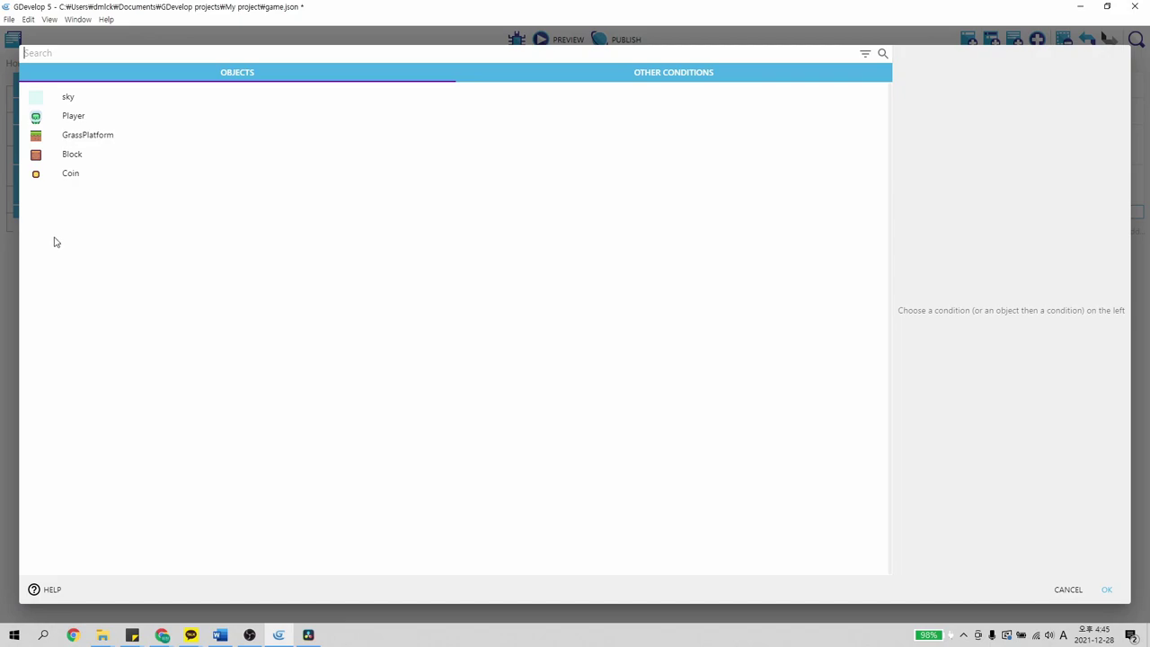
click(77, 121)
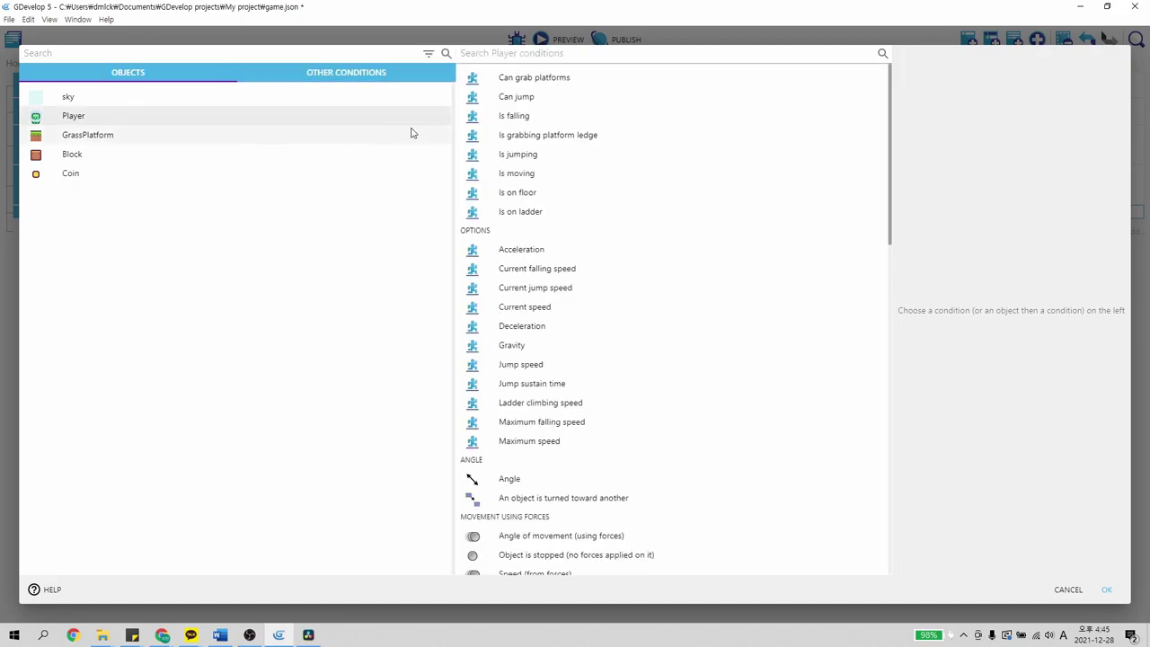
scroll(508, 187, down, 2)
scroll(529, 186, down, 1)
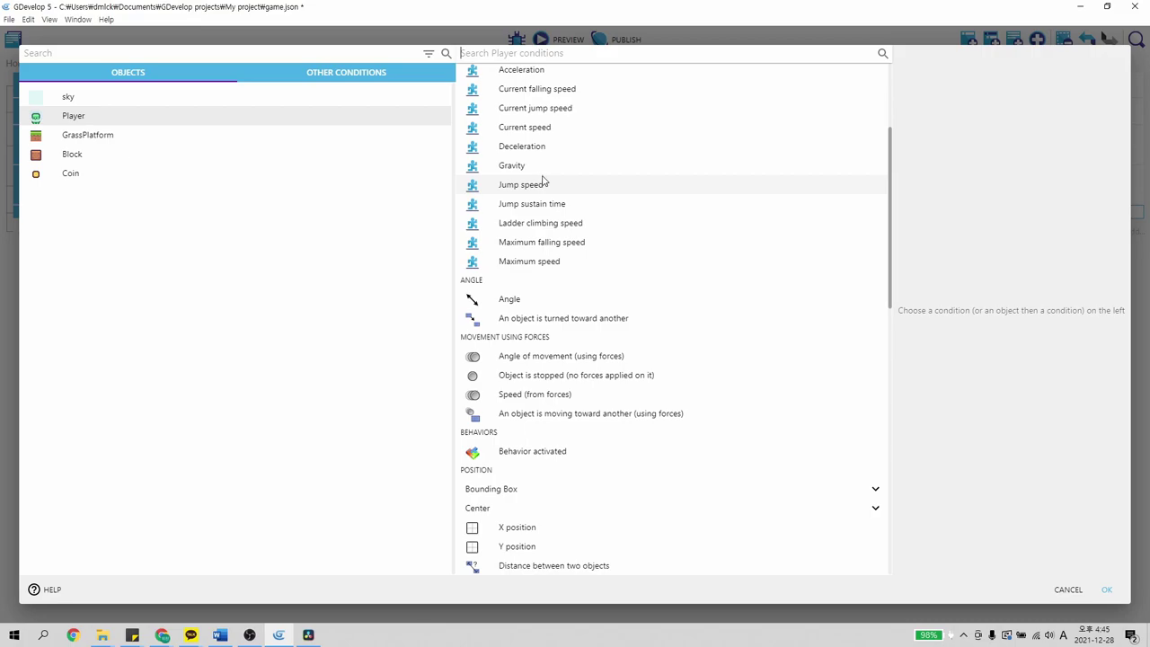
scroll(542, 180, down, 2)
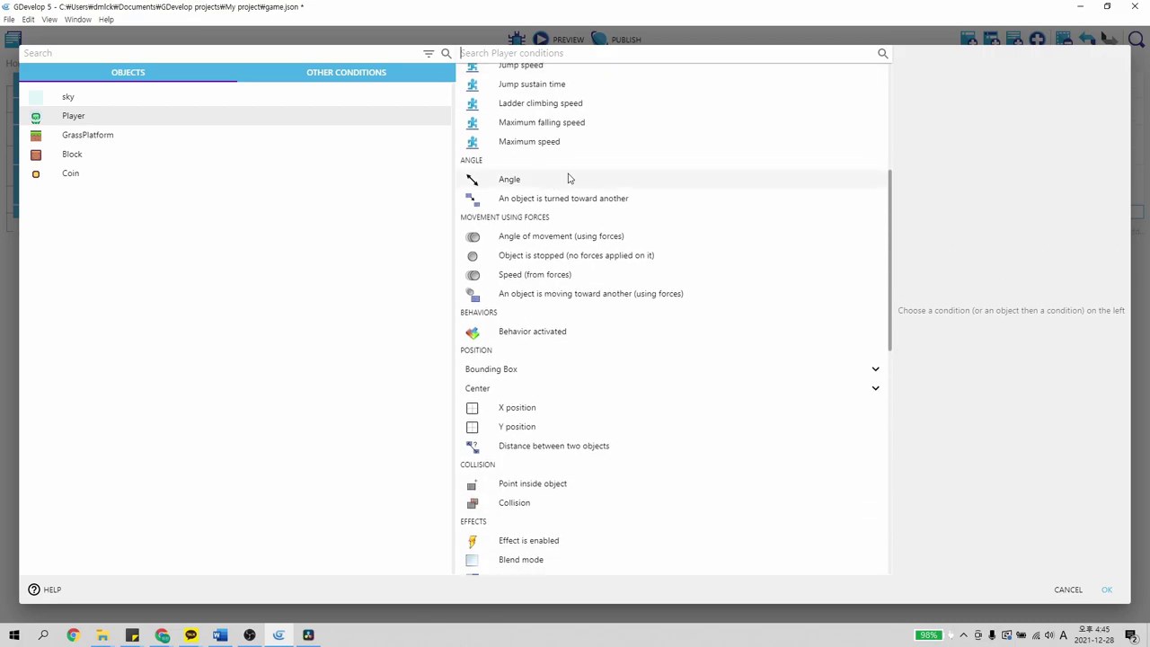
scroll(568, 178, down, 3)
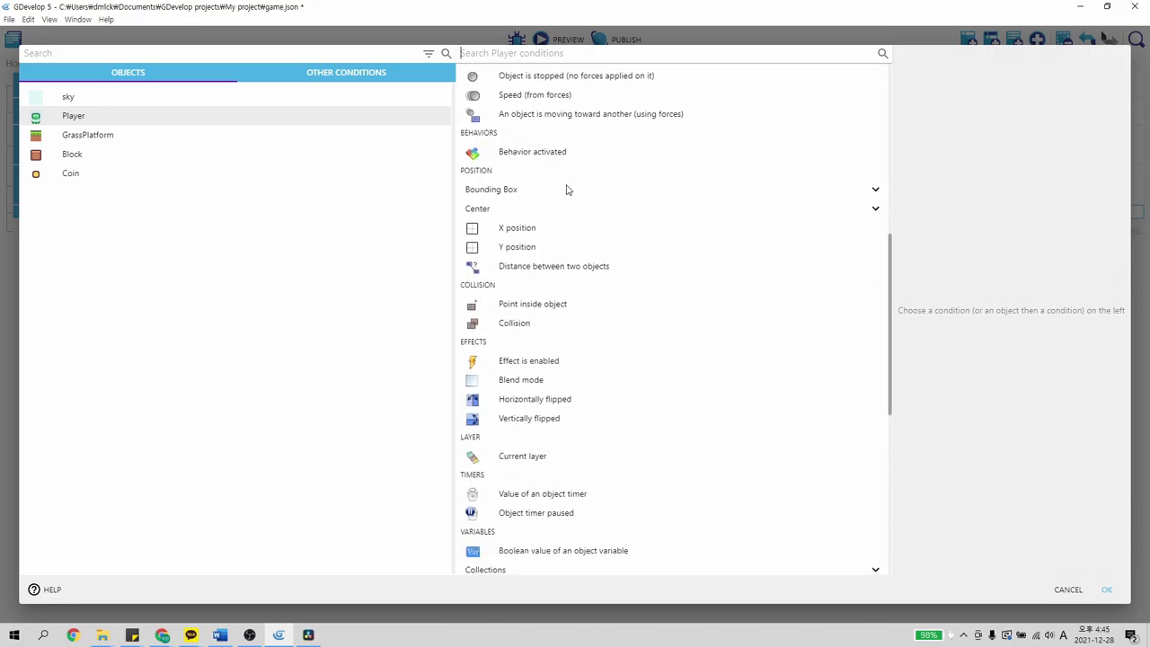
click(516, 322)
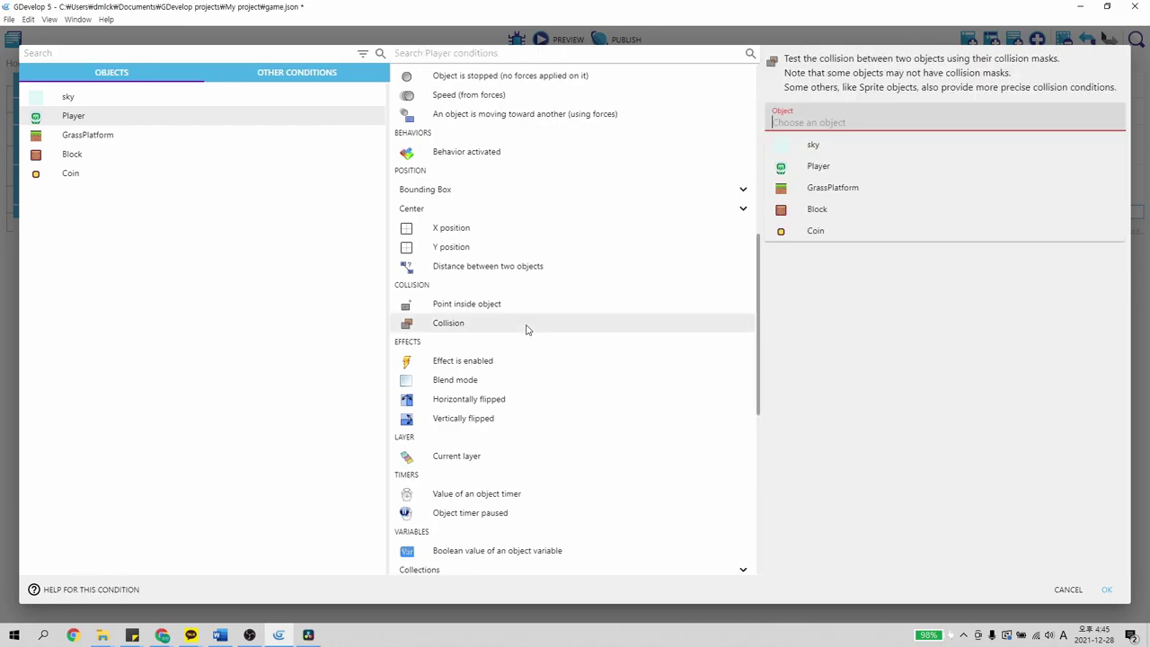
click(846, 235)
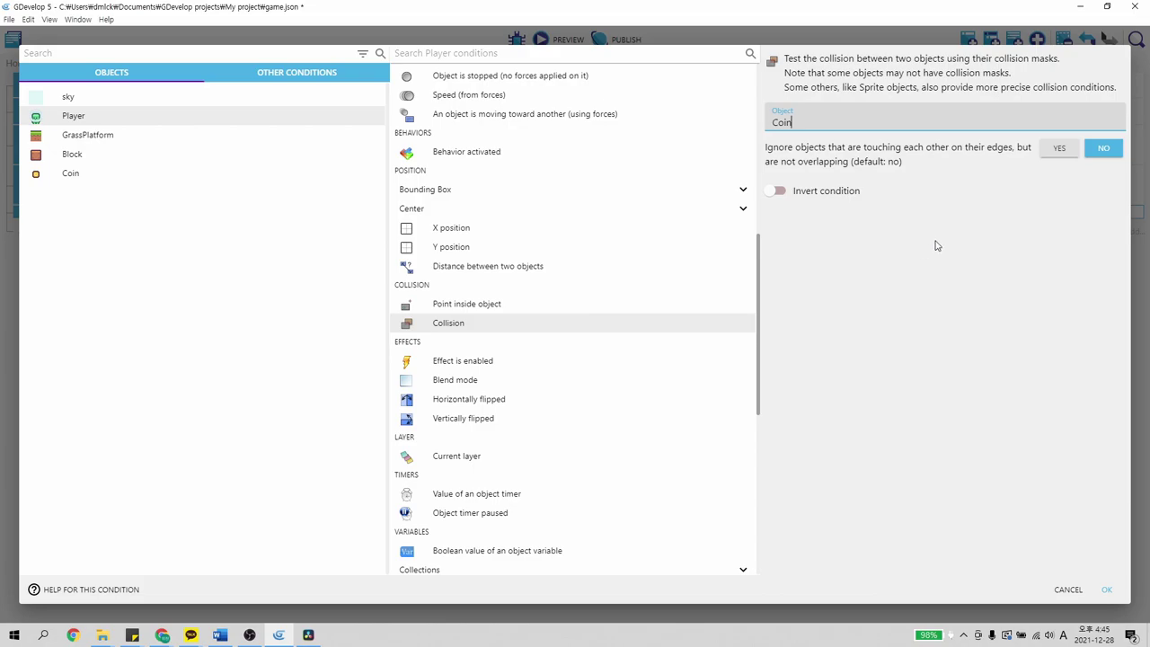
click(1033, 238)
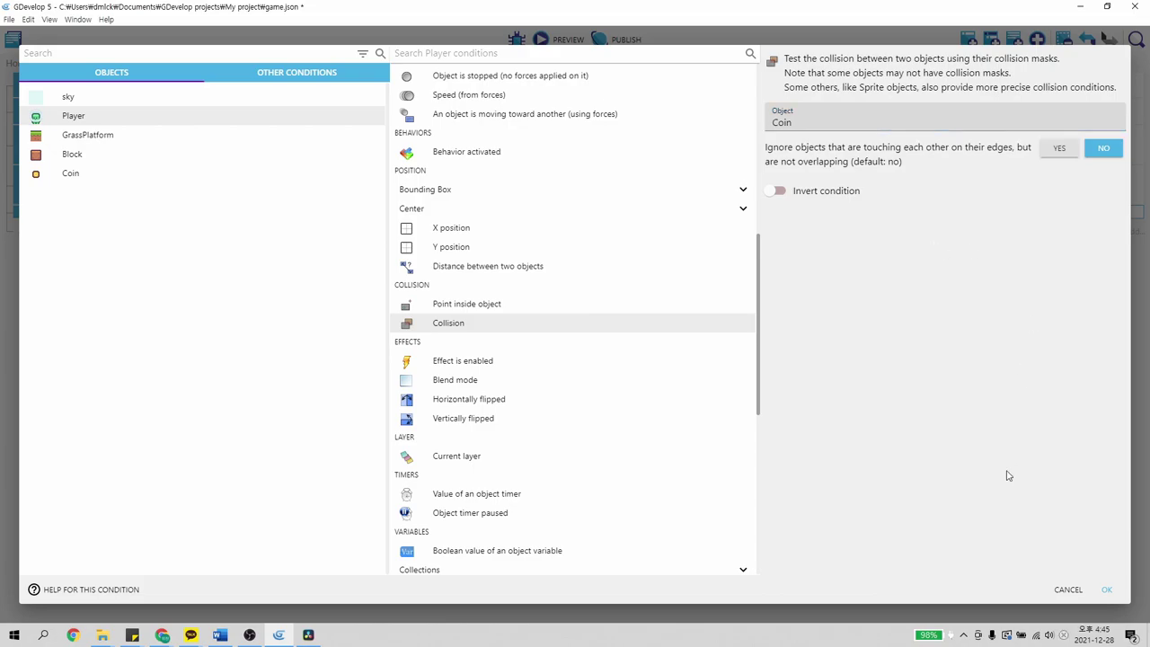
click(1108, 592)
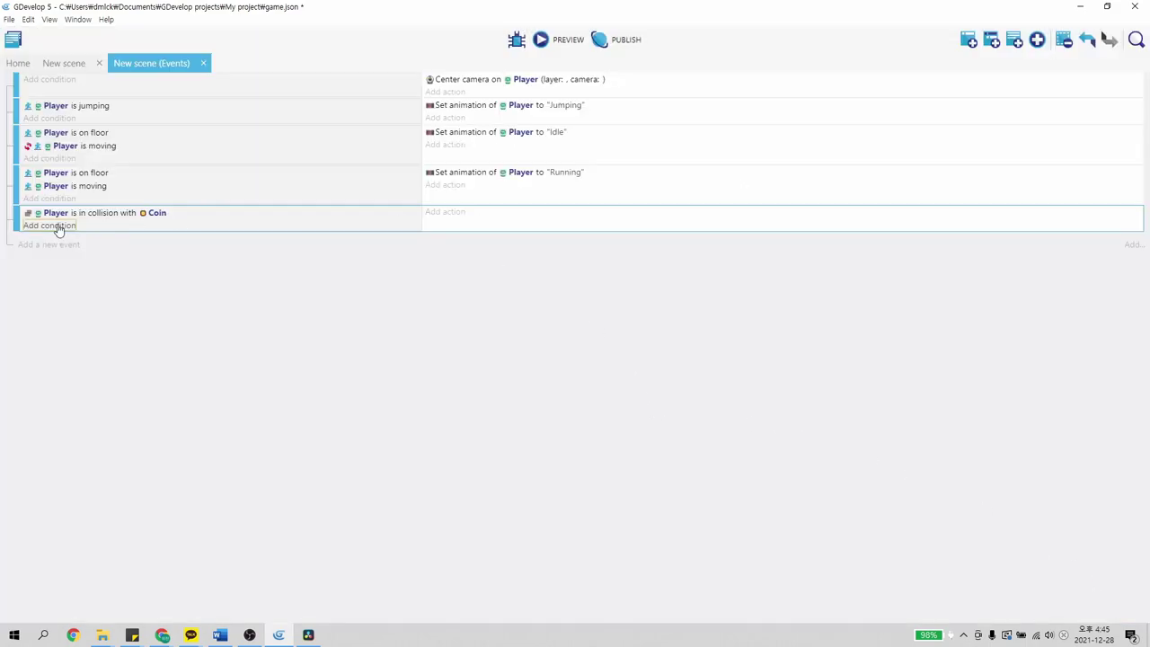
Add an action to the Player–Coin collision event that deletes the Coin object
click(442, 213)
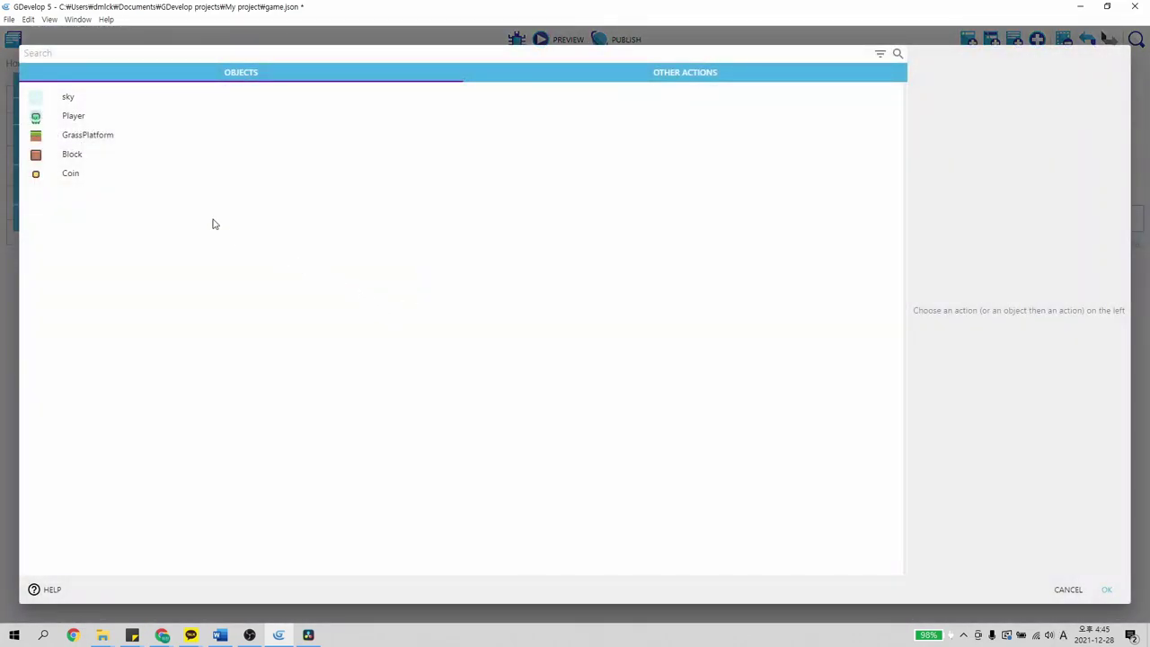
click(104, 174)
scroll(509, 262, down, 2)
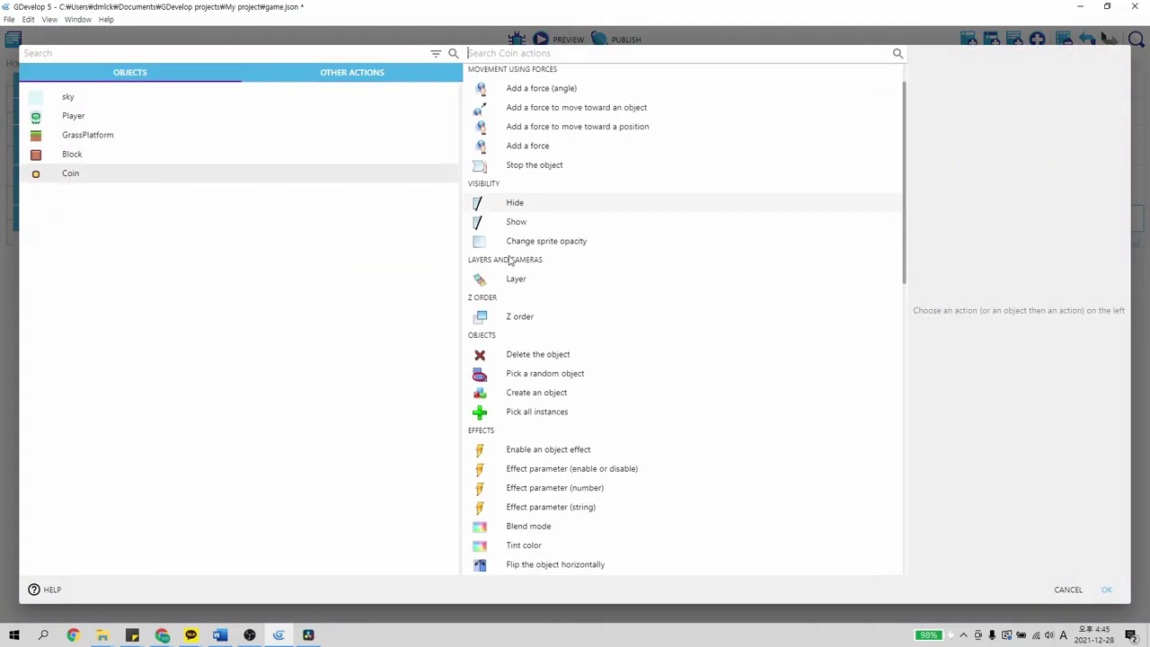
click(539, 280)
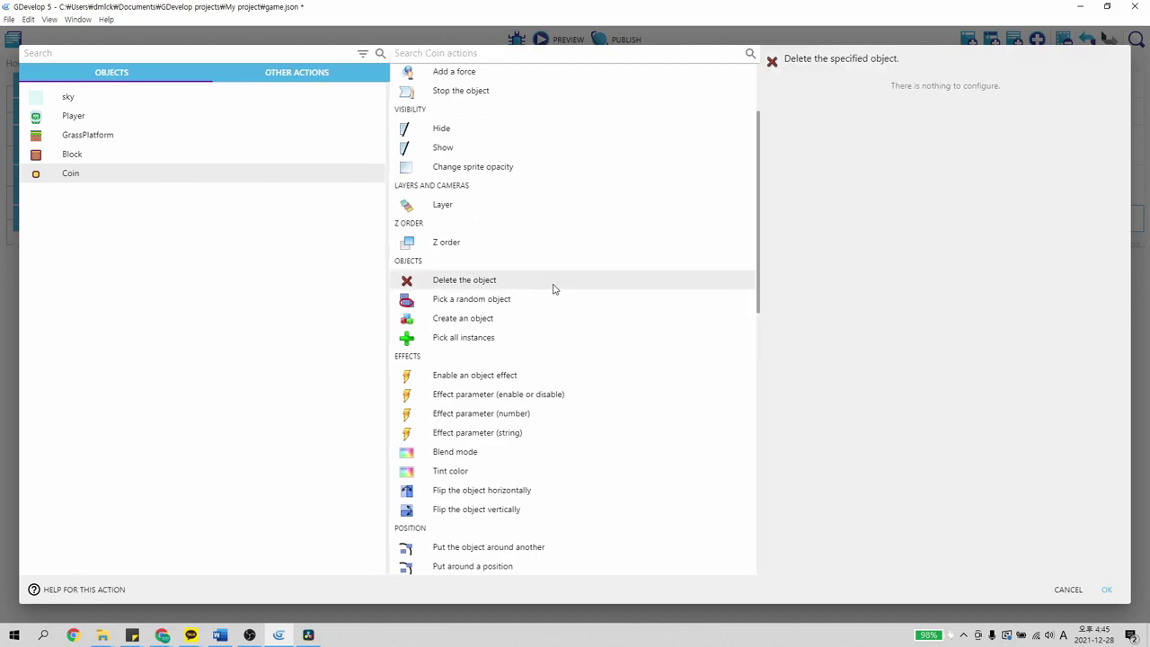
click(1107, 590)
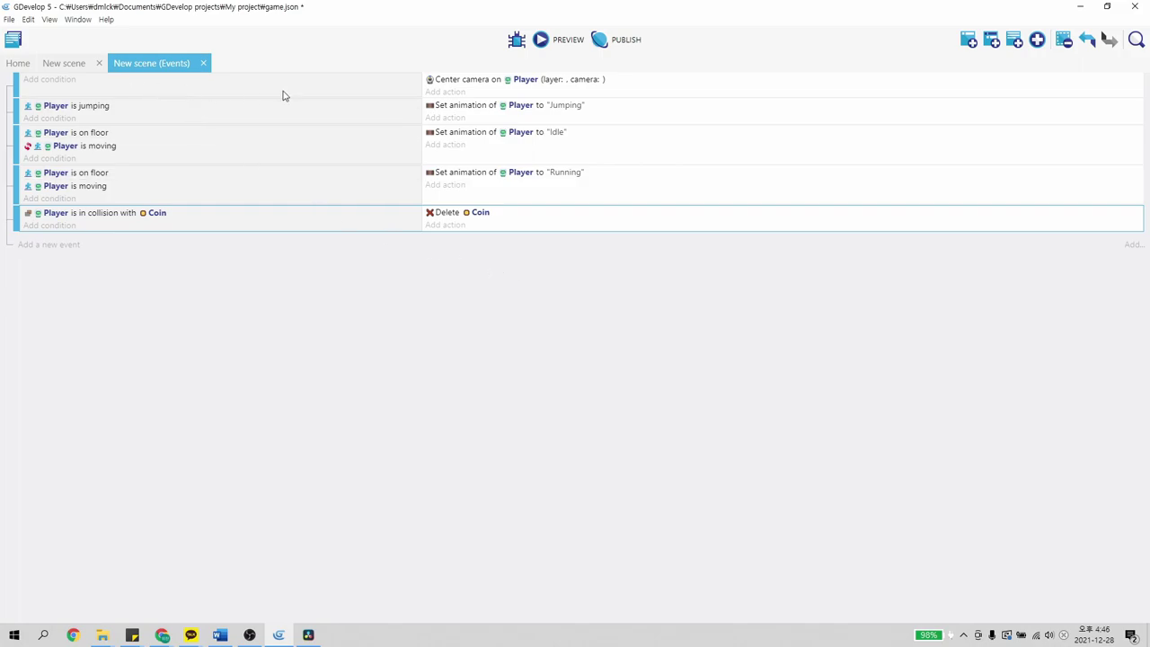
Preview the scene from the scene editor, move and jump the Player onto the blocks to collect the coin, and close the preview
click(63, 64)
click(550, 40)
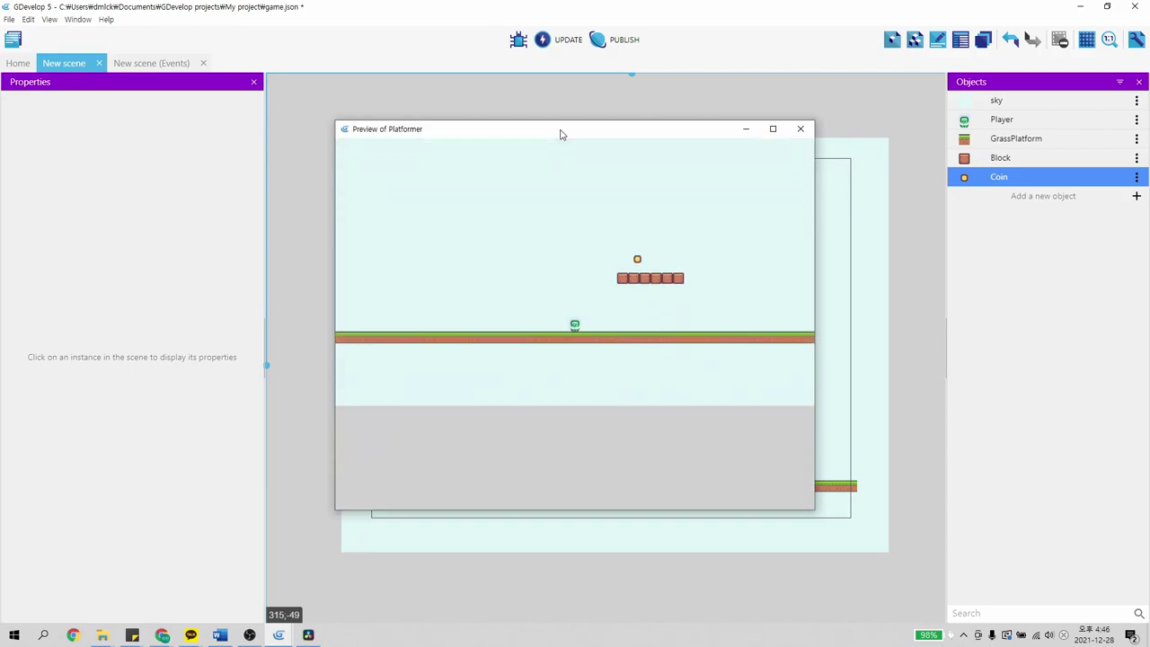
key(space)
key(Right)
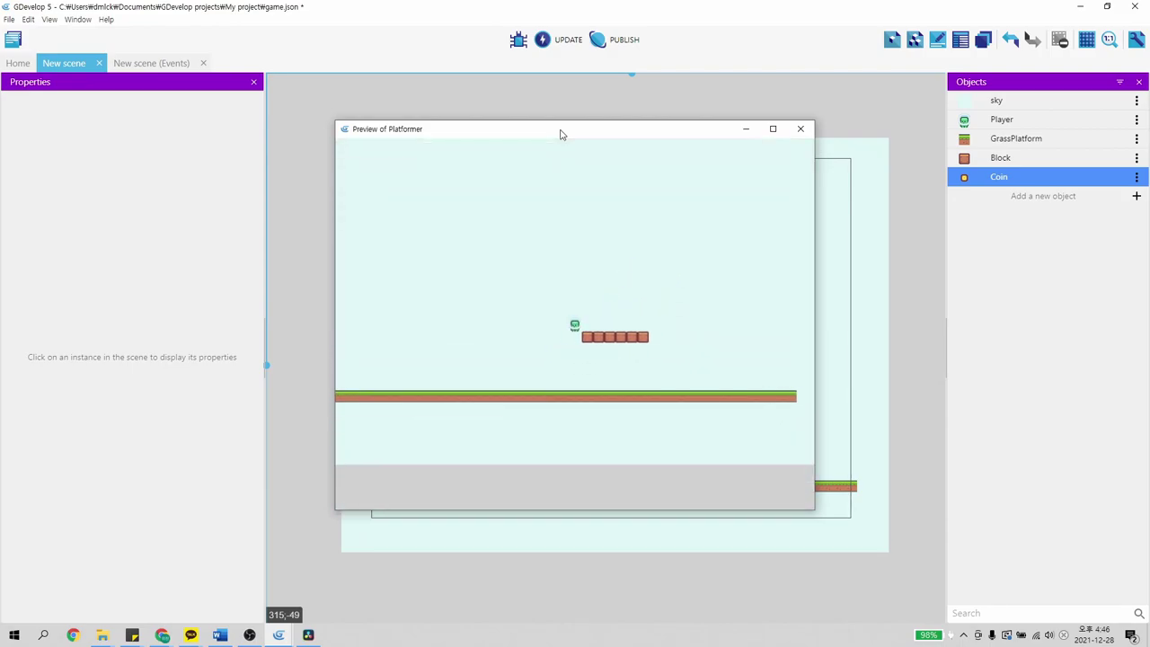
key(Right)
key(Left)
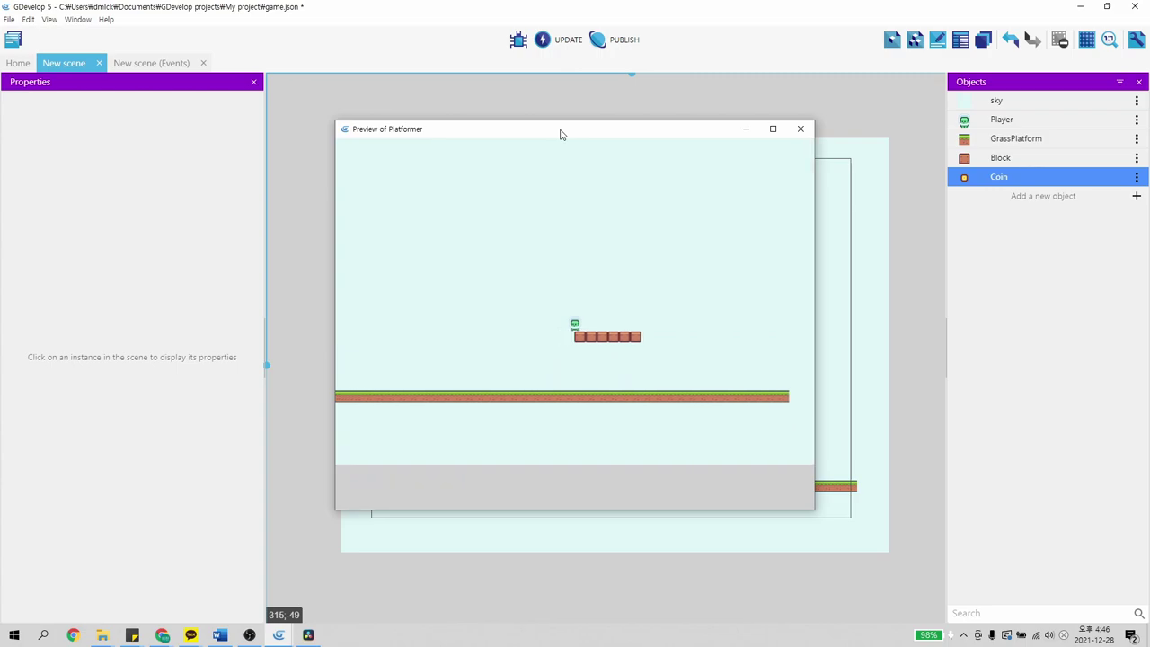
key(space)
key(Right)
key(Left)
key(space)
key(Right)
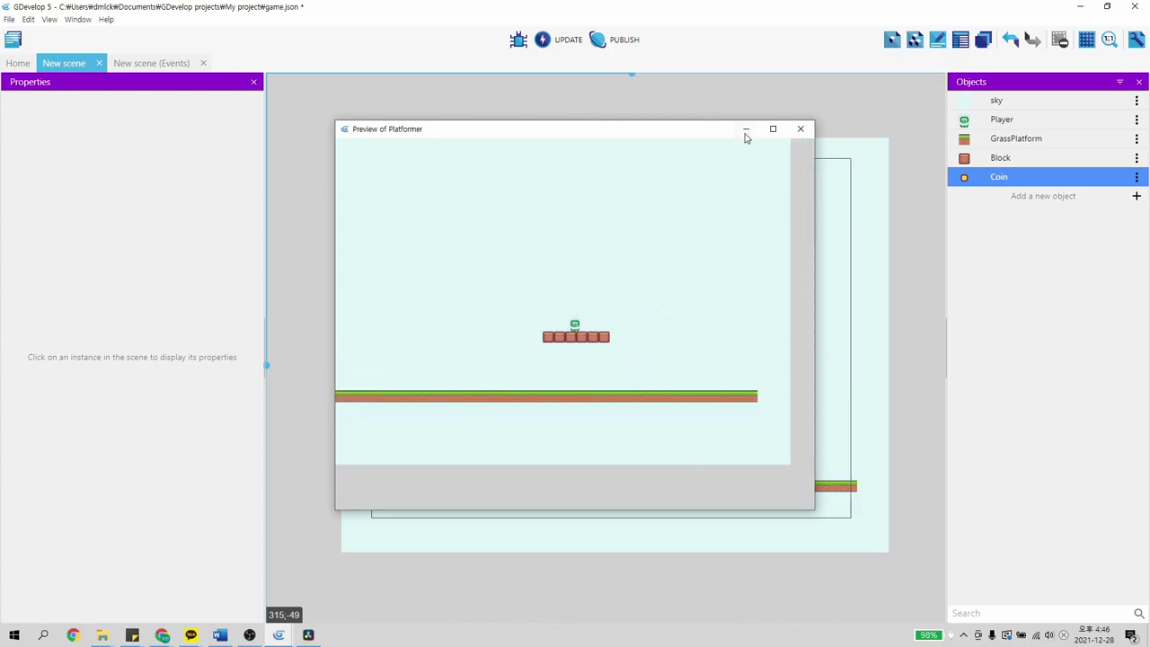
click(799, 131)
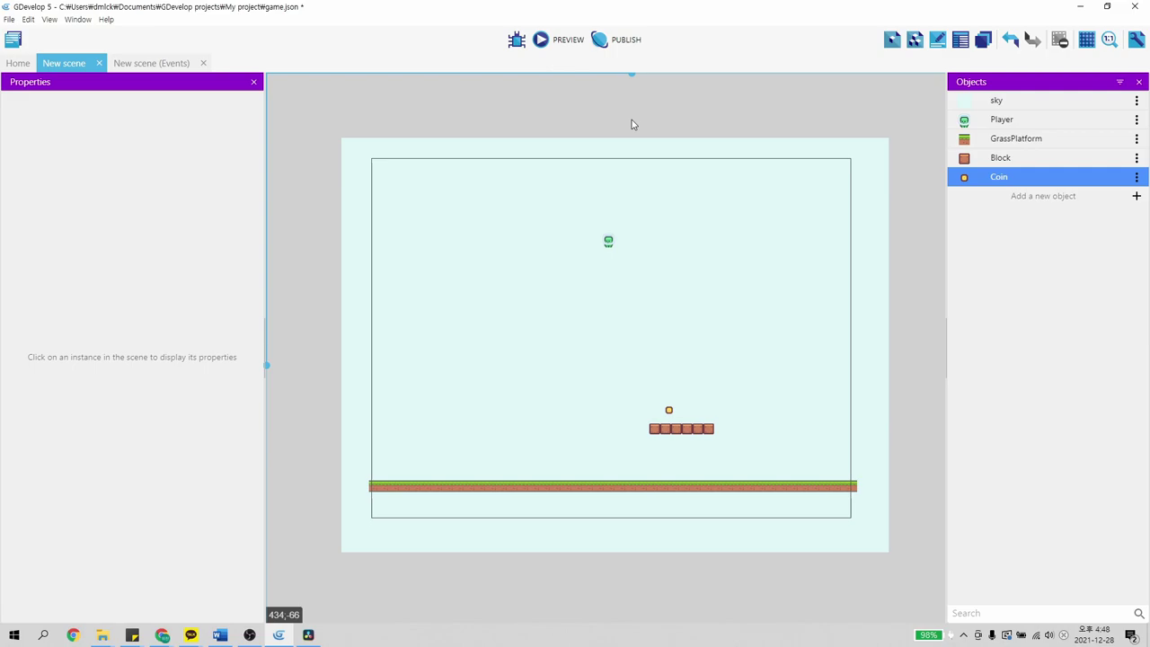
Add an action to the Player–Coin collision event that adds 1 to the scene variable Score
click(155, 65)
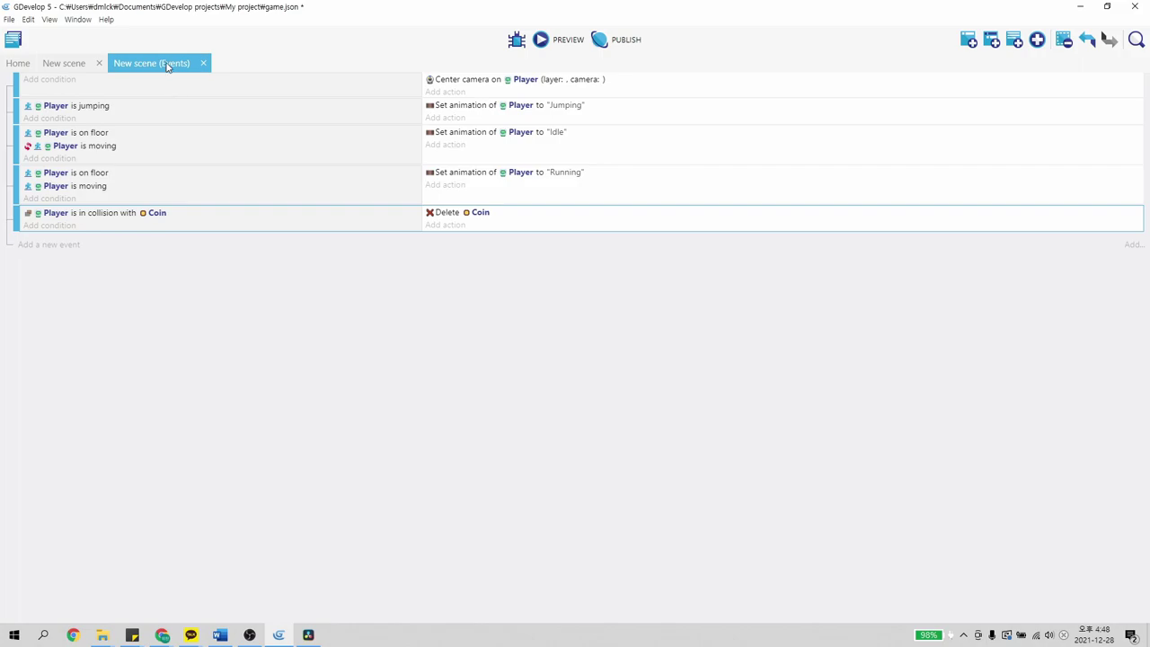
click(454, 225)
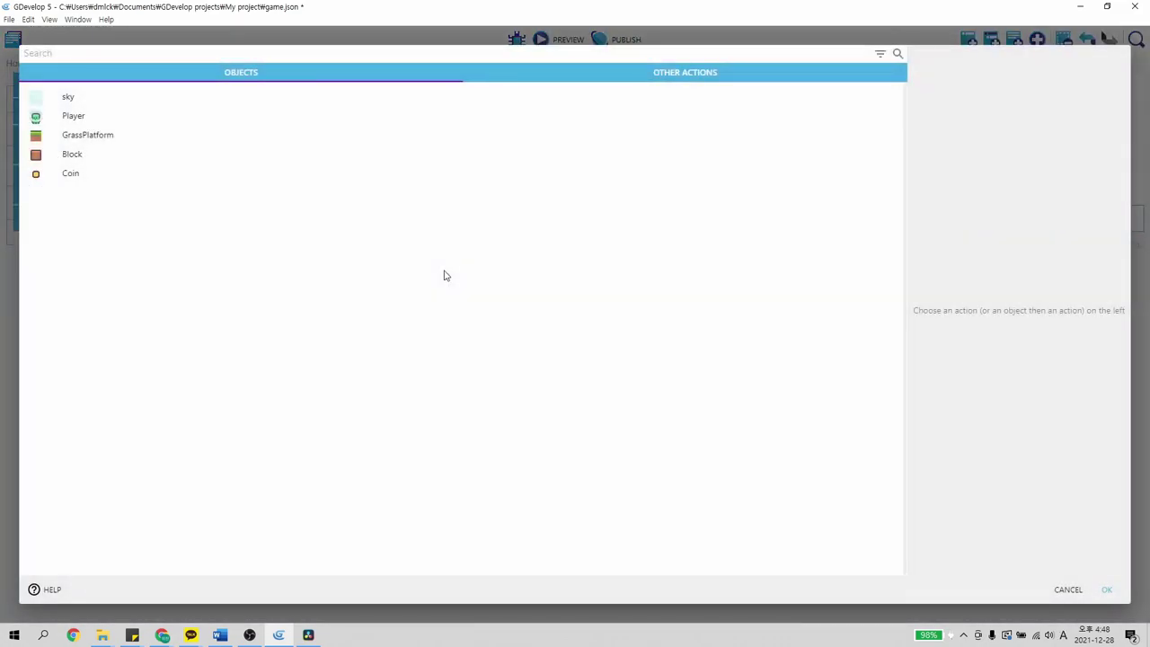
click(667, 77)
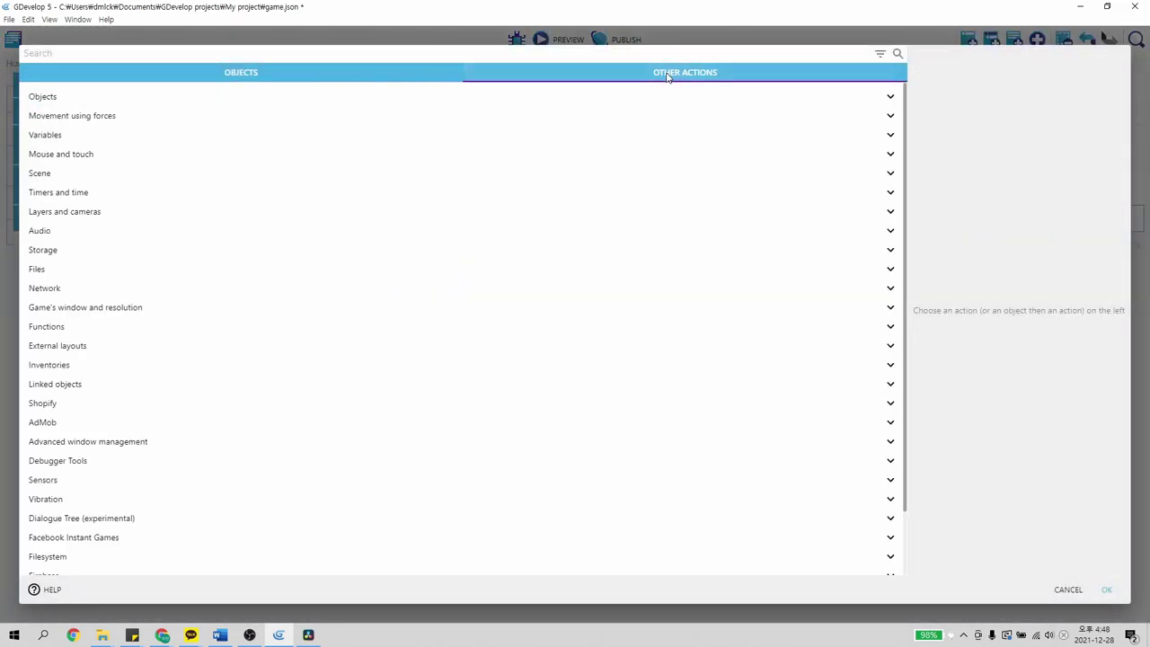
click(66, 137)
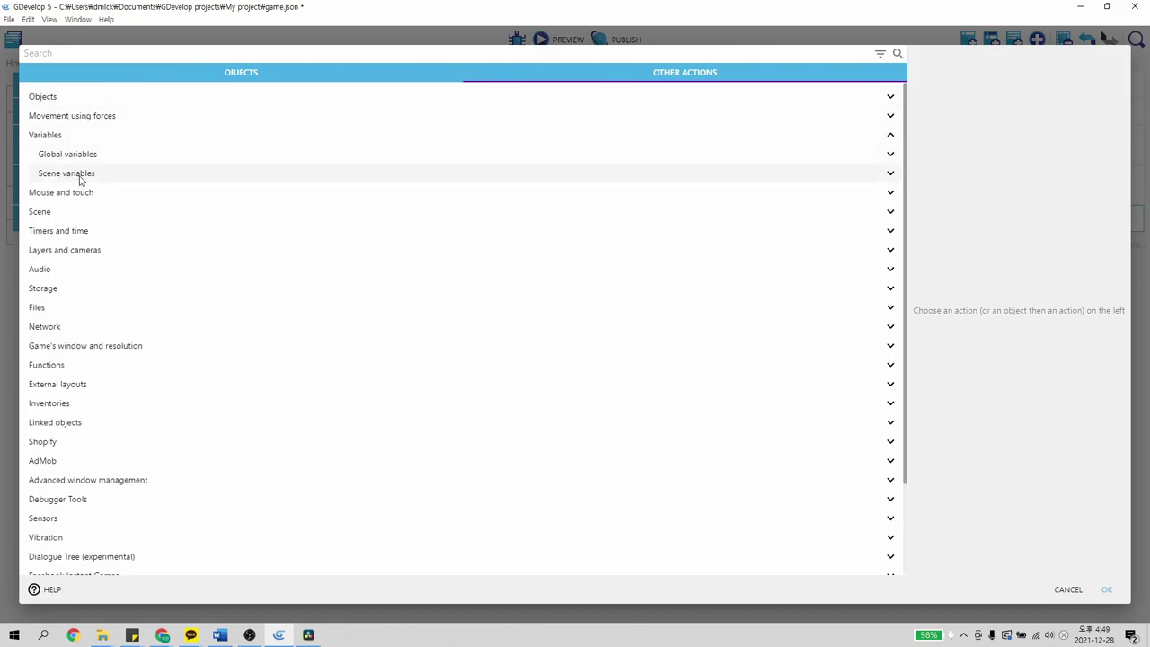
click(80, 177)
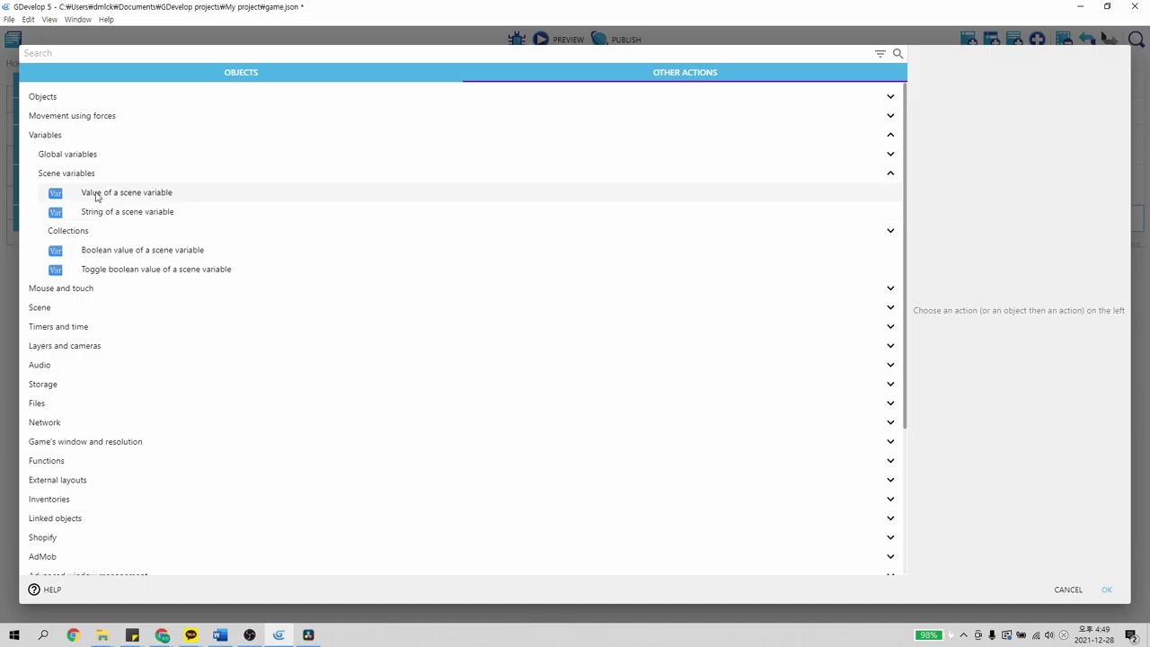
click(97, 196)
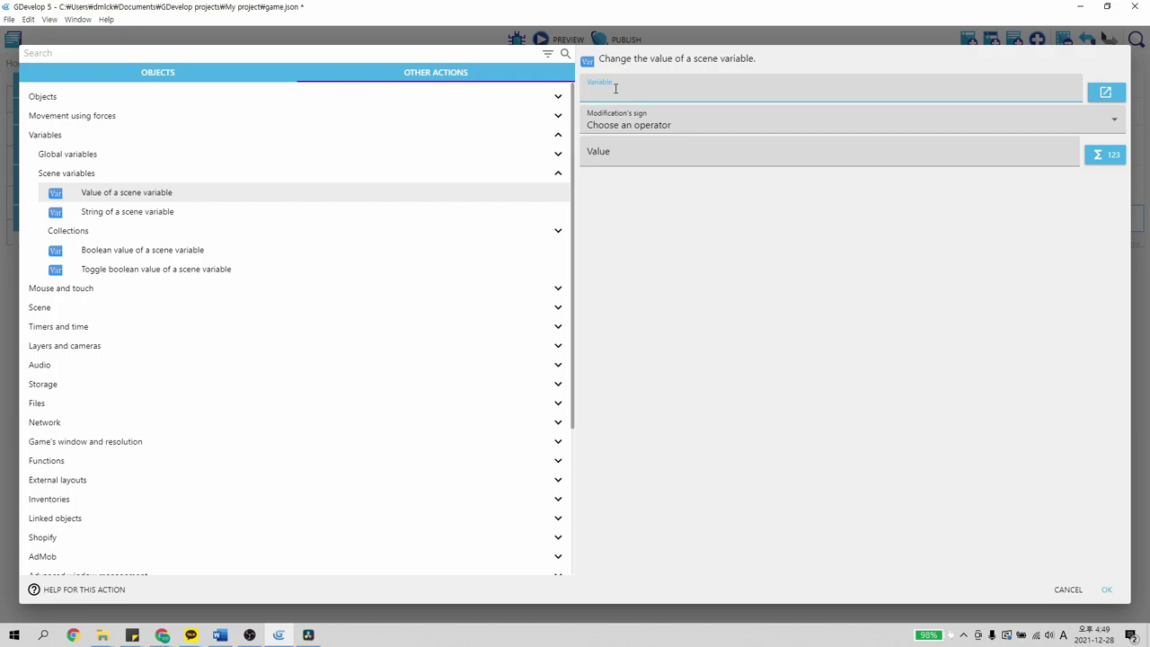
text(Score)
click(646, 128)
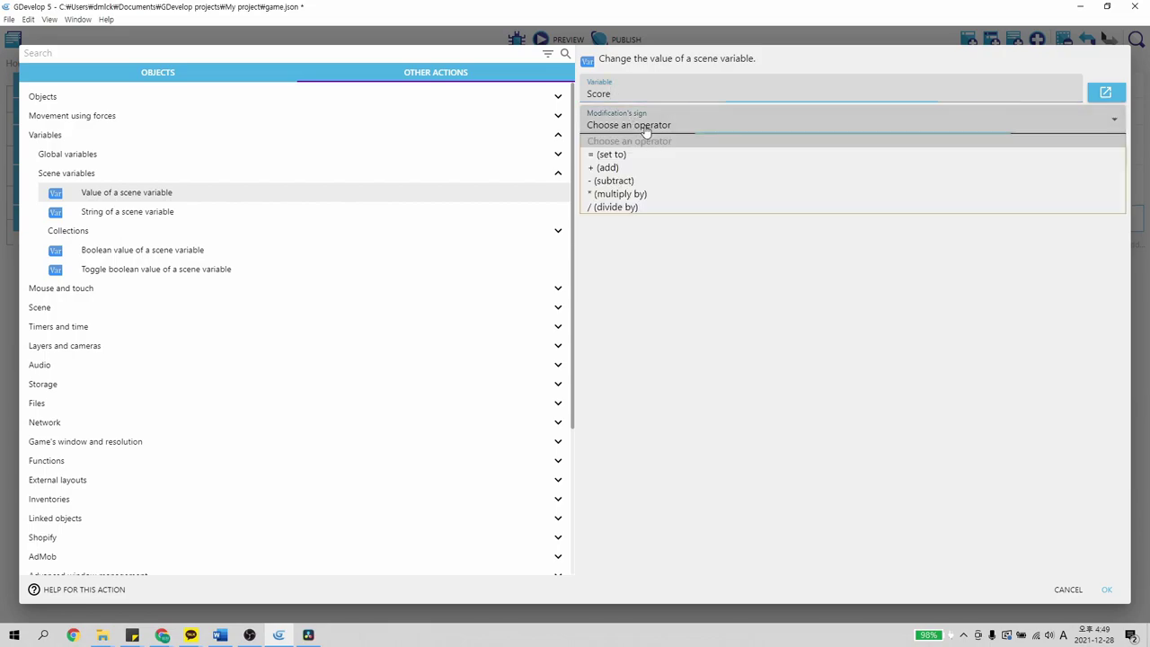
click(619, 169)
click(641, 155)
text(1)
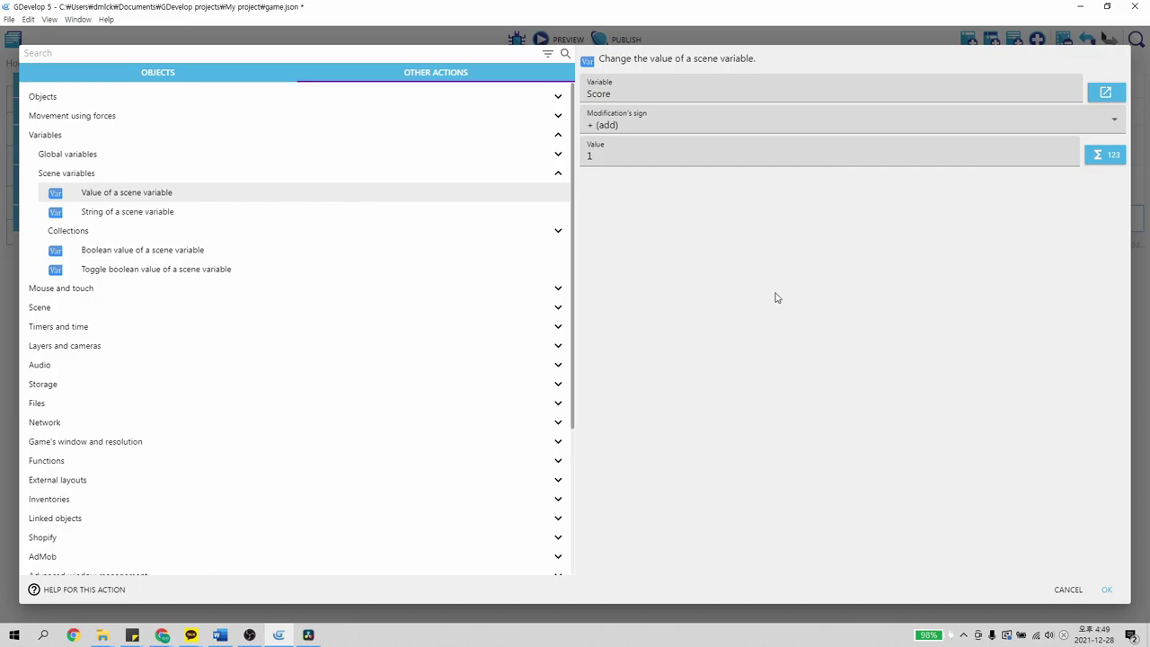
click(1108, 590)
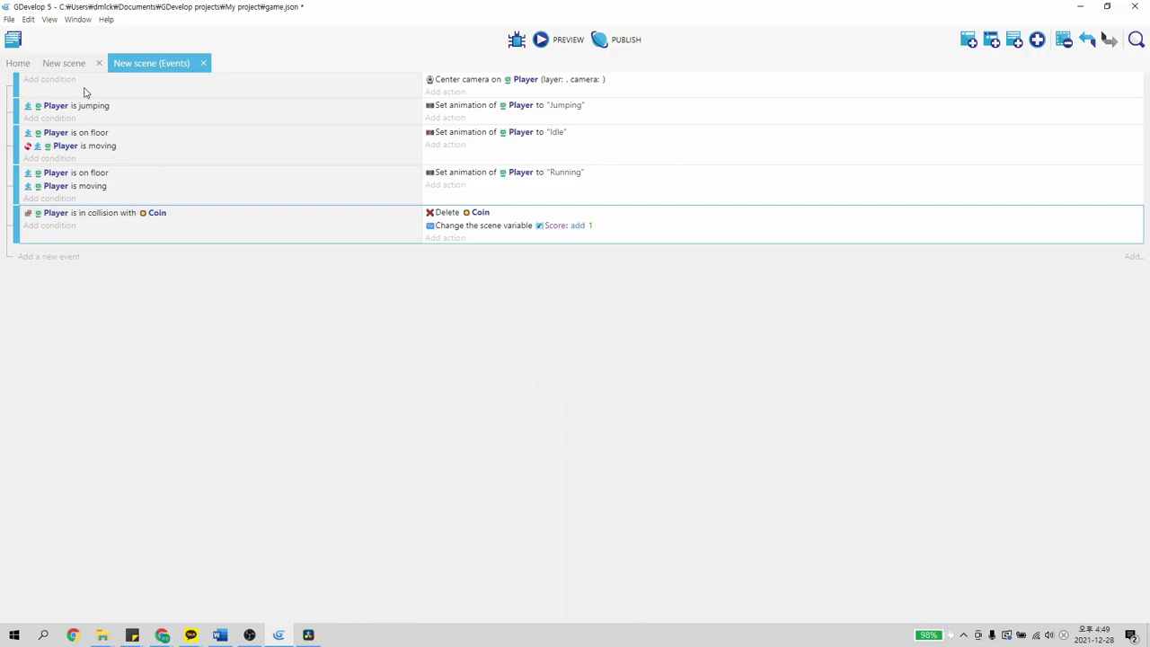
Add a new Text object to the scene's objects and name it Score
click(63, 65)
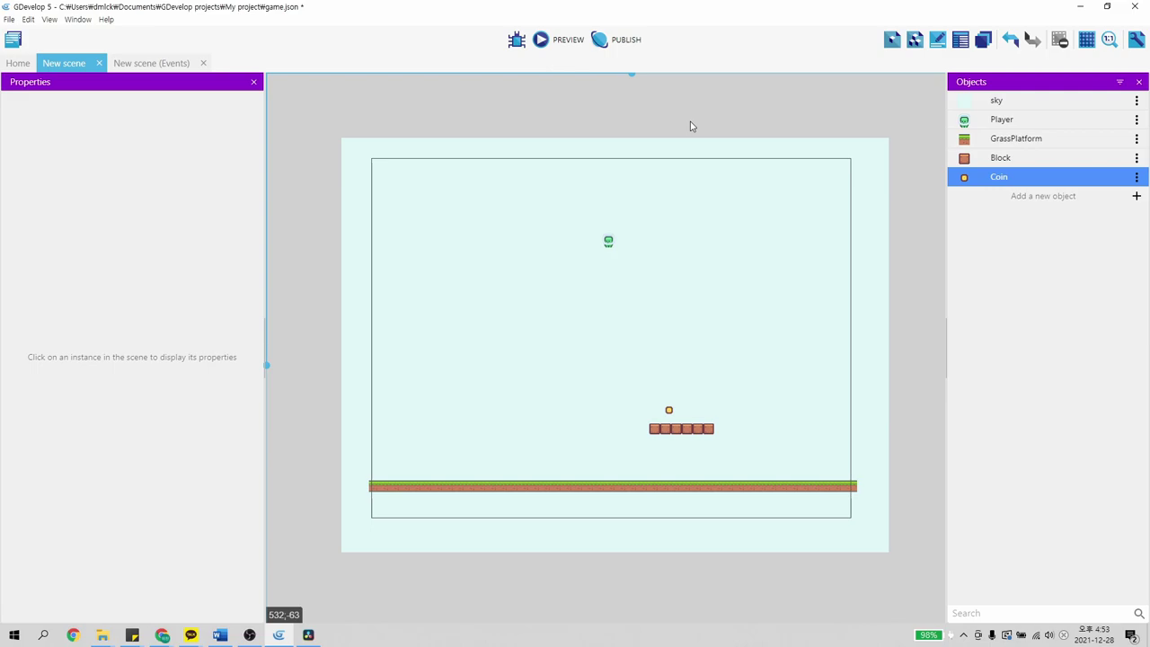
click(1047, 197)
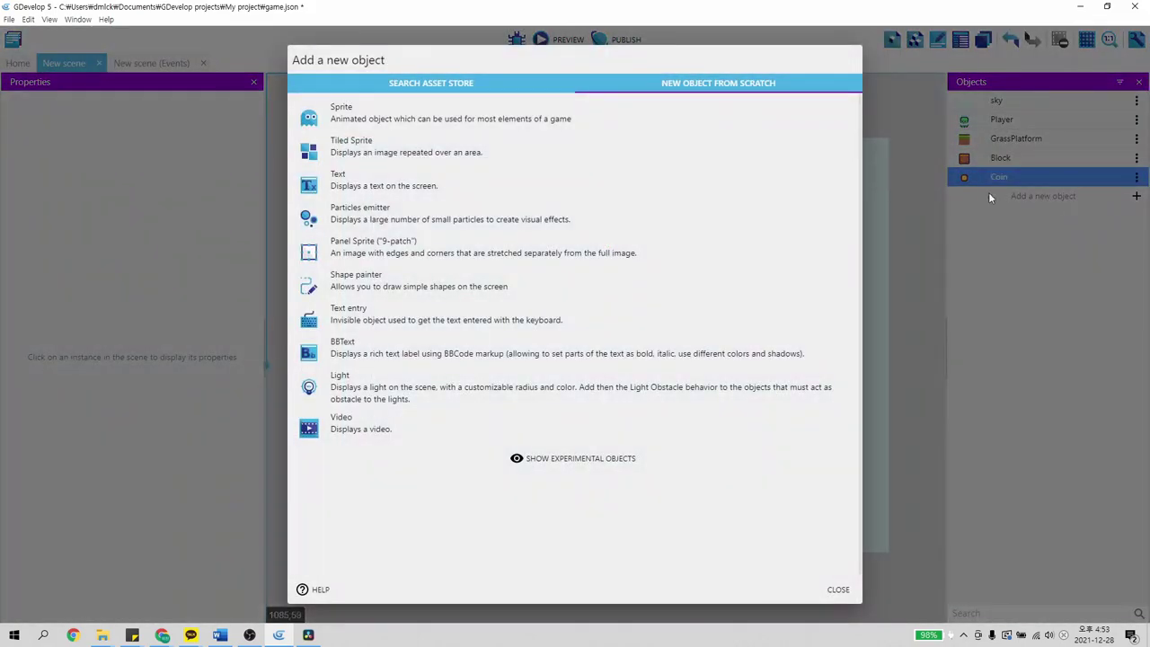
click(503, 182)
click(419, 84)
drag(418, 85, 281, 89)
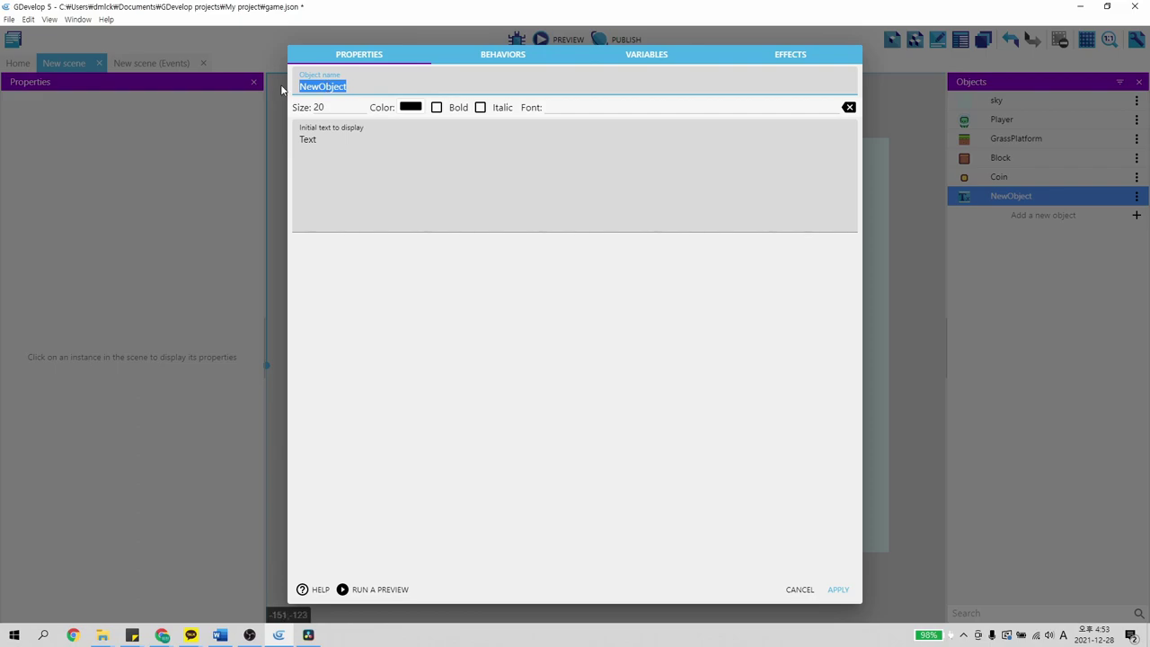
text(Score)
Set the Score object's initial text to "Score: 0", apply it, and place one instance in the scene frame's upper-right corner
drag(361, 155, 283, 146)
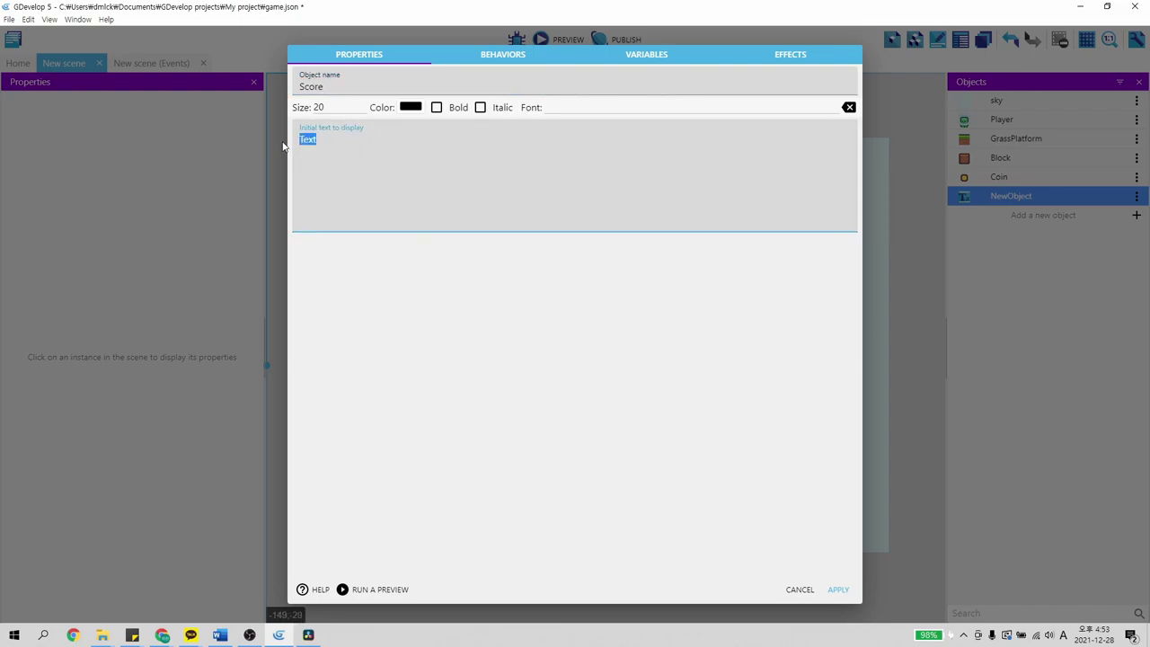
text(Score: 0)
drag(337, 139, 297, 158)
click(359, 174)
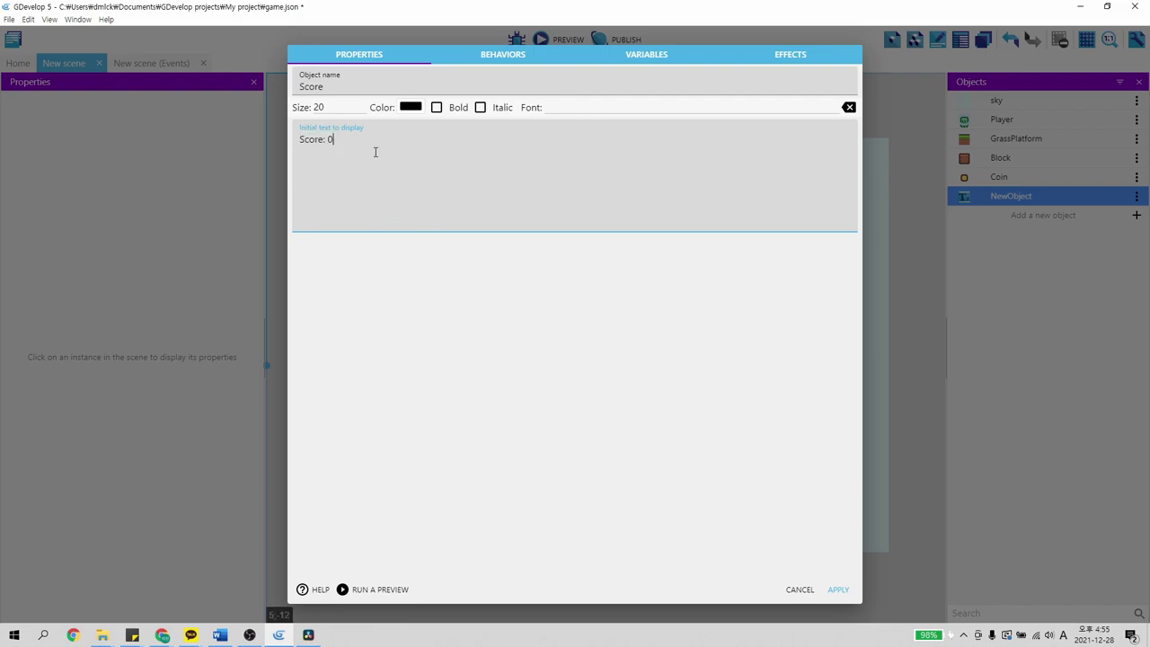
click(835, 591)
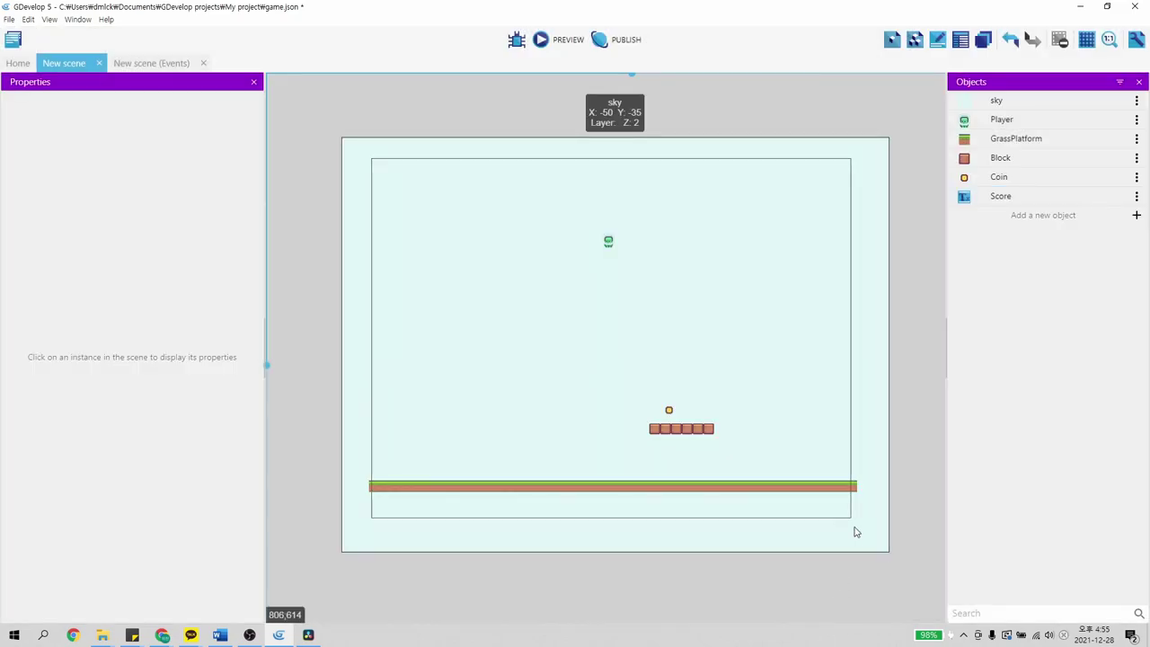
drag(1001, 197, 785, 179)
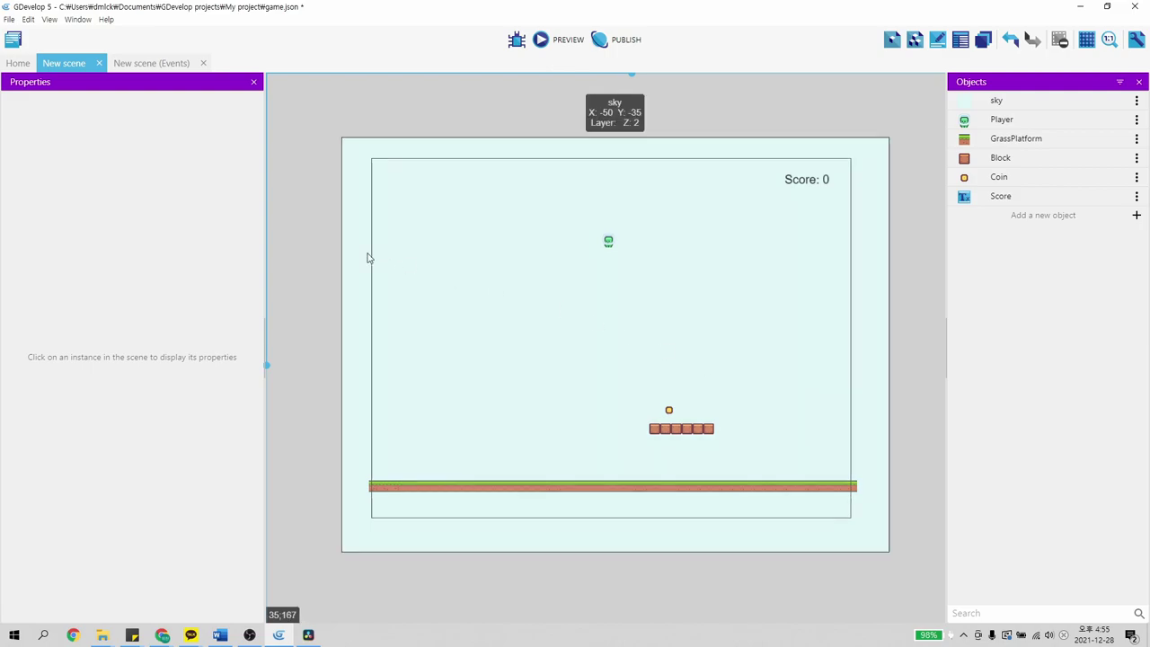
Add a new condition-free scene event with a Modify the text action for the Score object, using the = (set to) operator
click(142, 65)
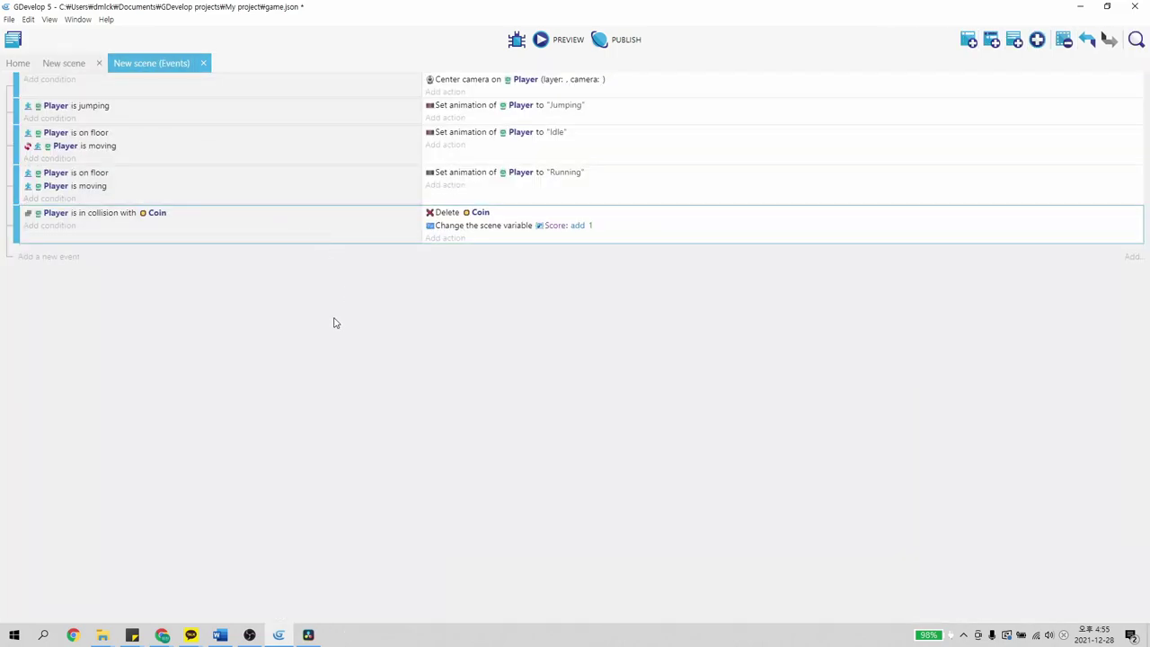
click(50, 257)
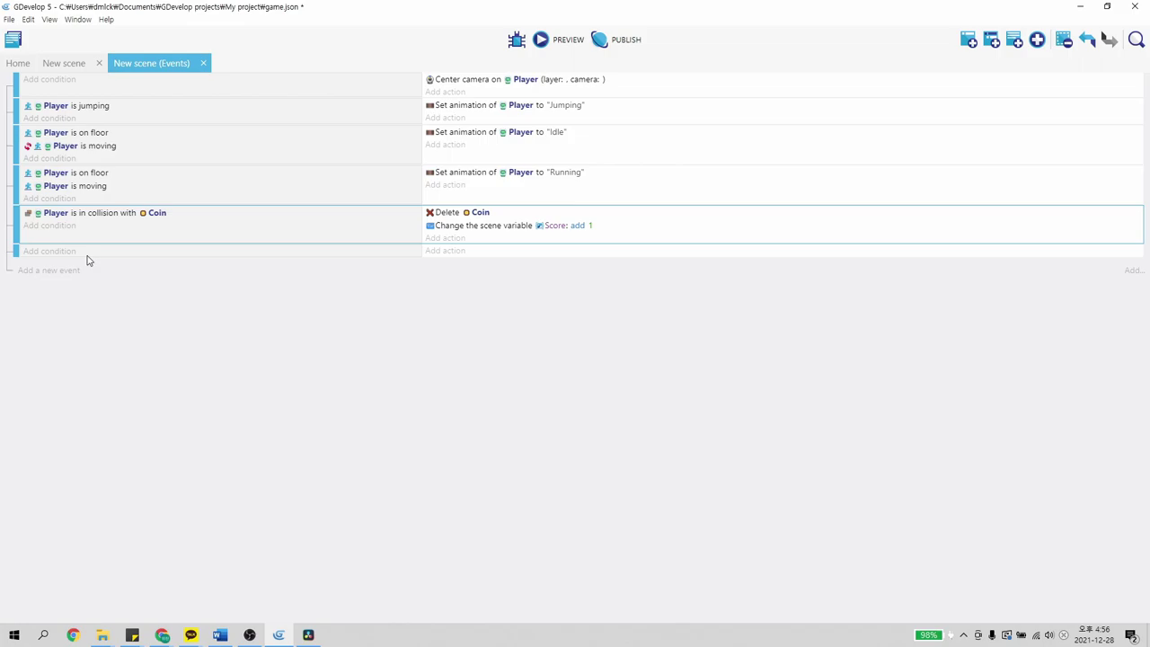
click(441, 253)
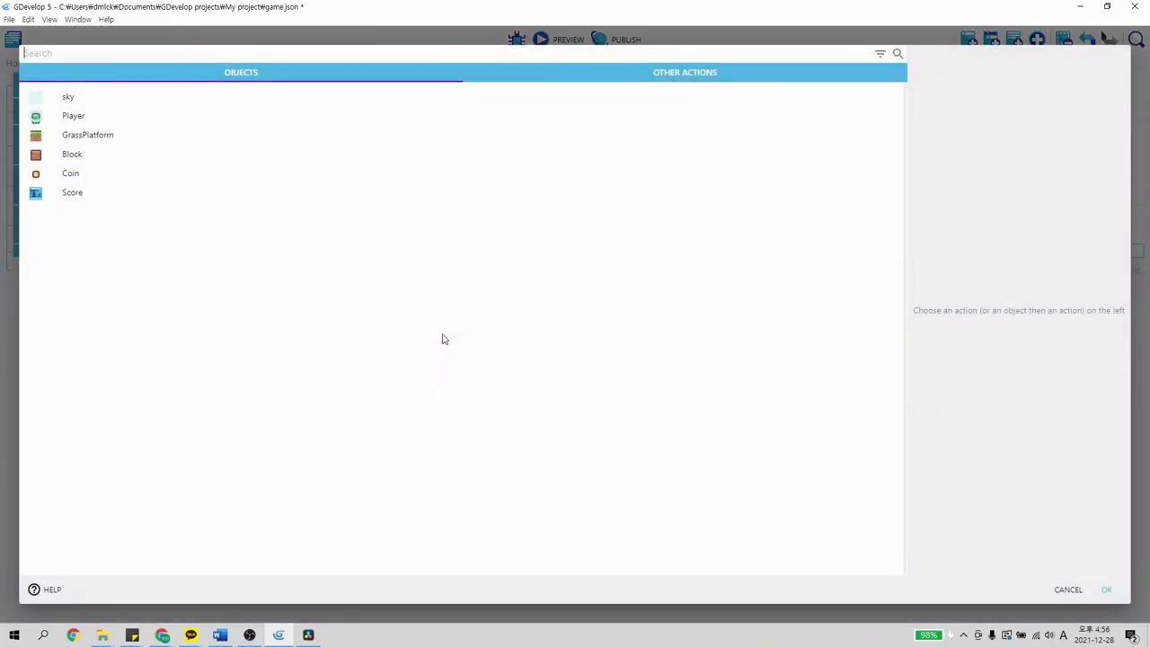
click(127, 198)
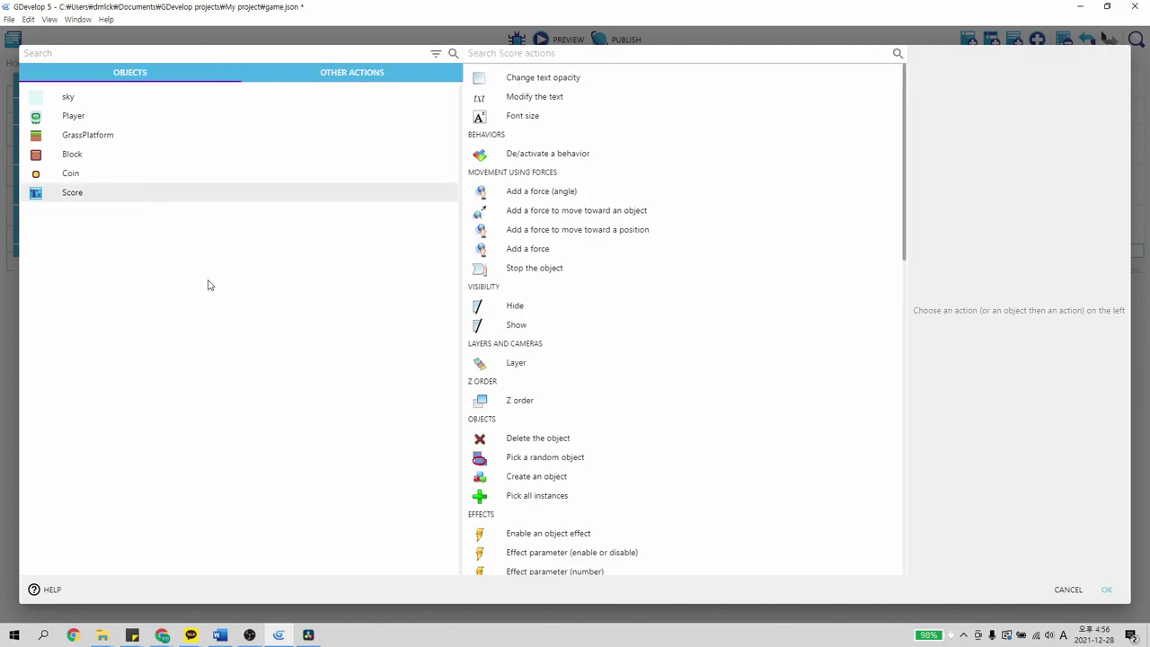
click(499, 81)
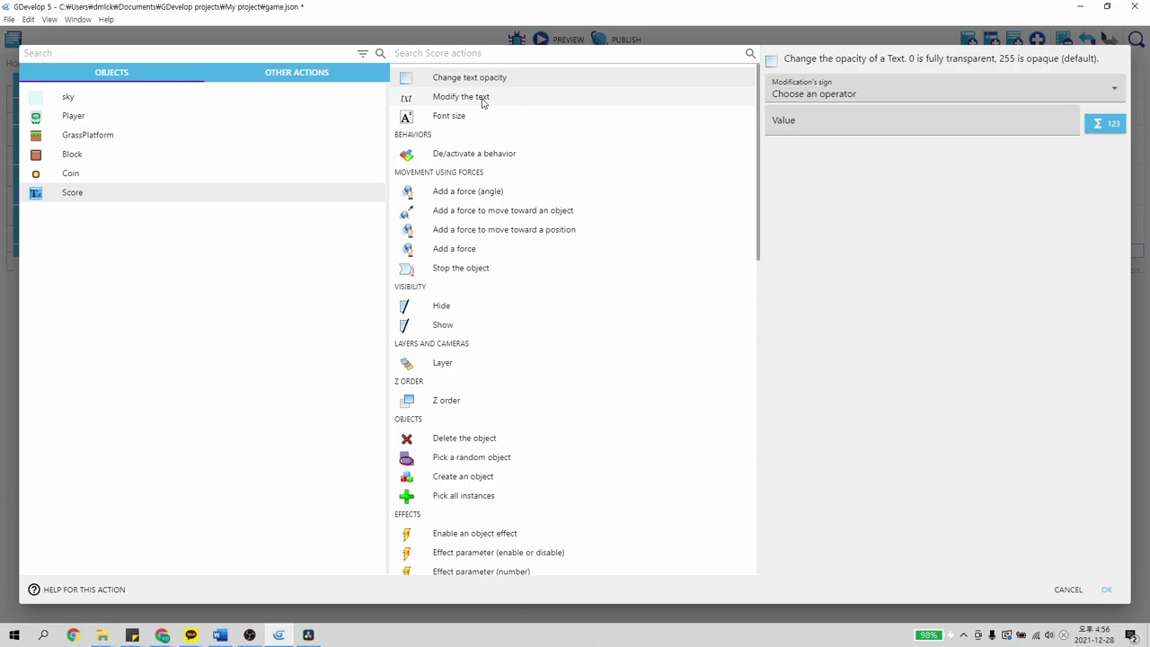
click(482, 98)
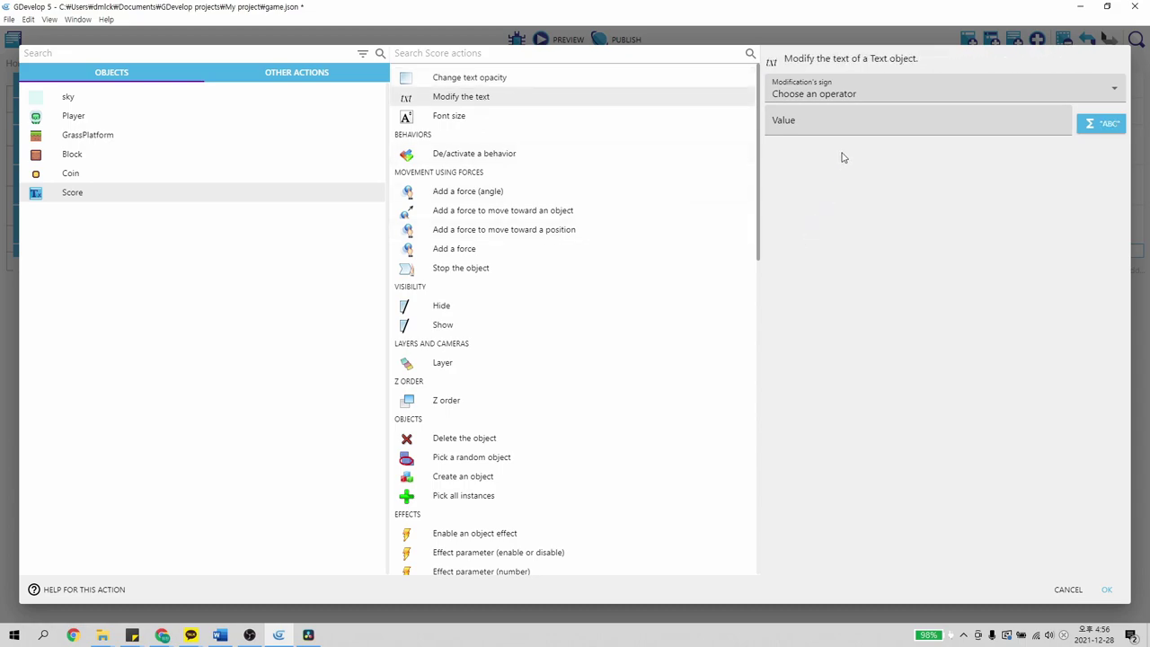
click(876, 101)
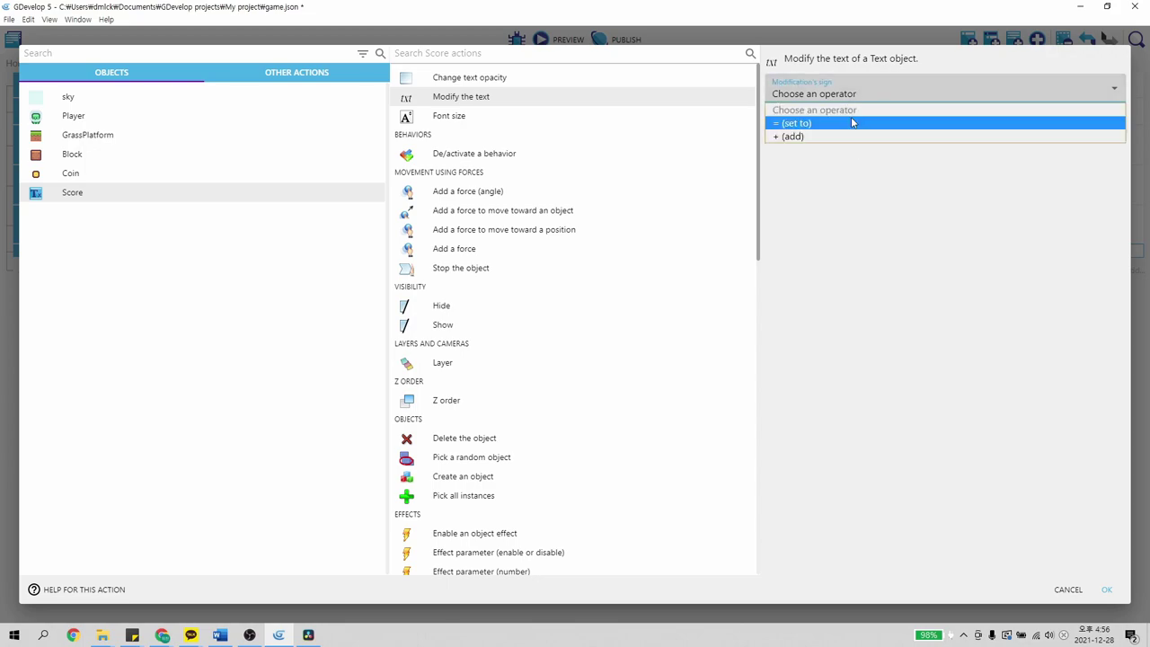
click(839, 123)
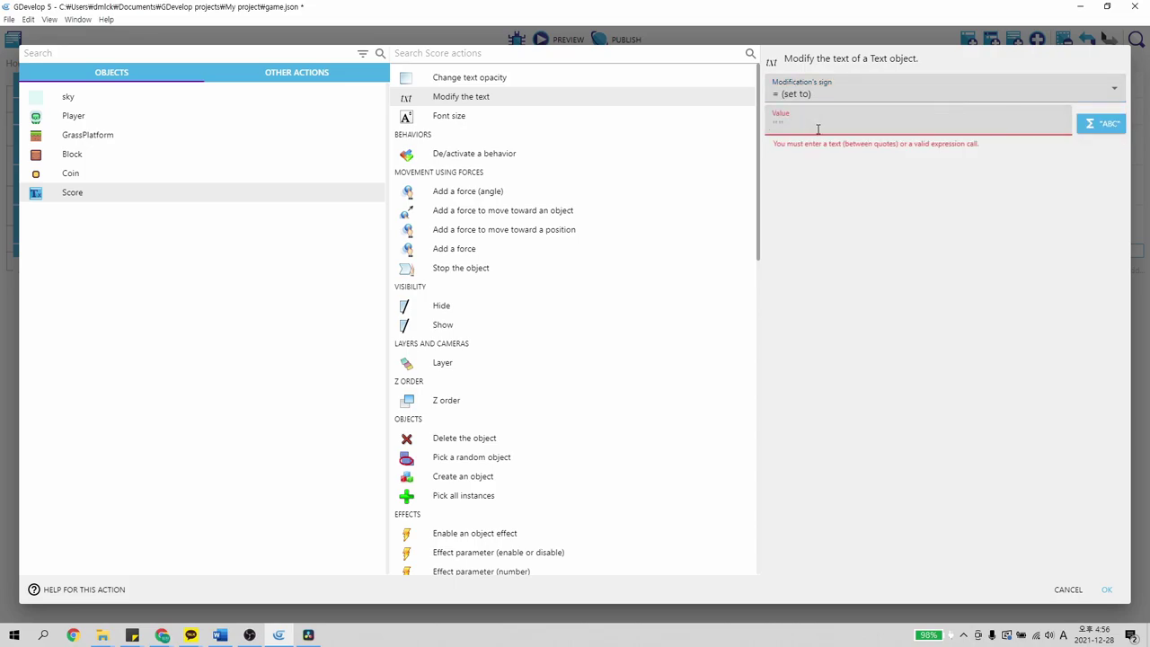
Set the Score text action's value to "Score: " + ToString(Variable(Score)) and confirm the action
text(")
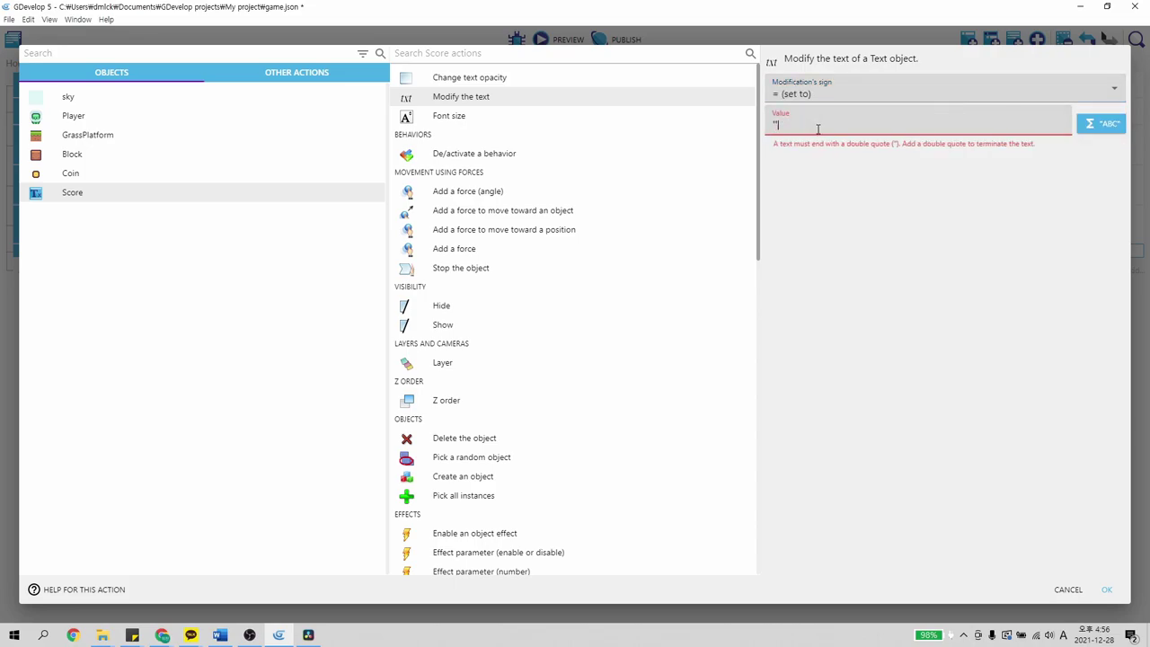
text(Score: " )
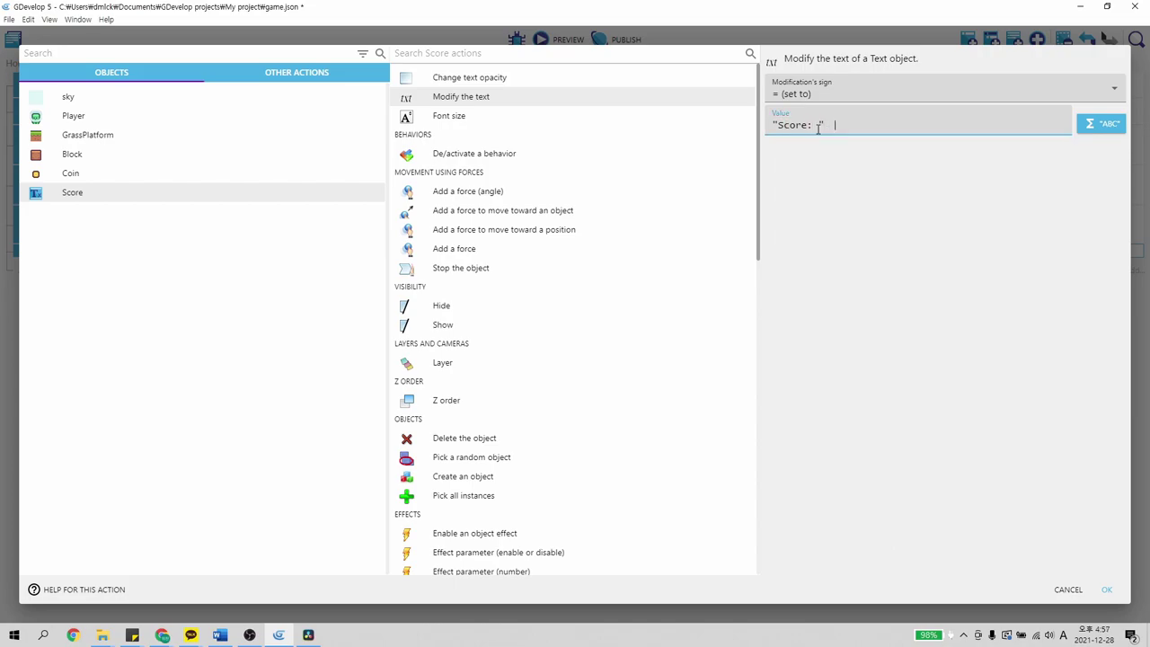
text(+ )
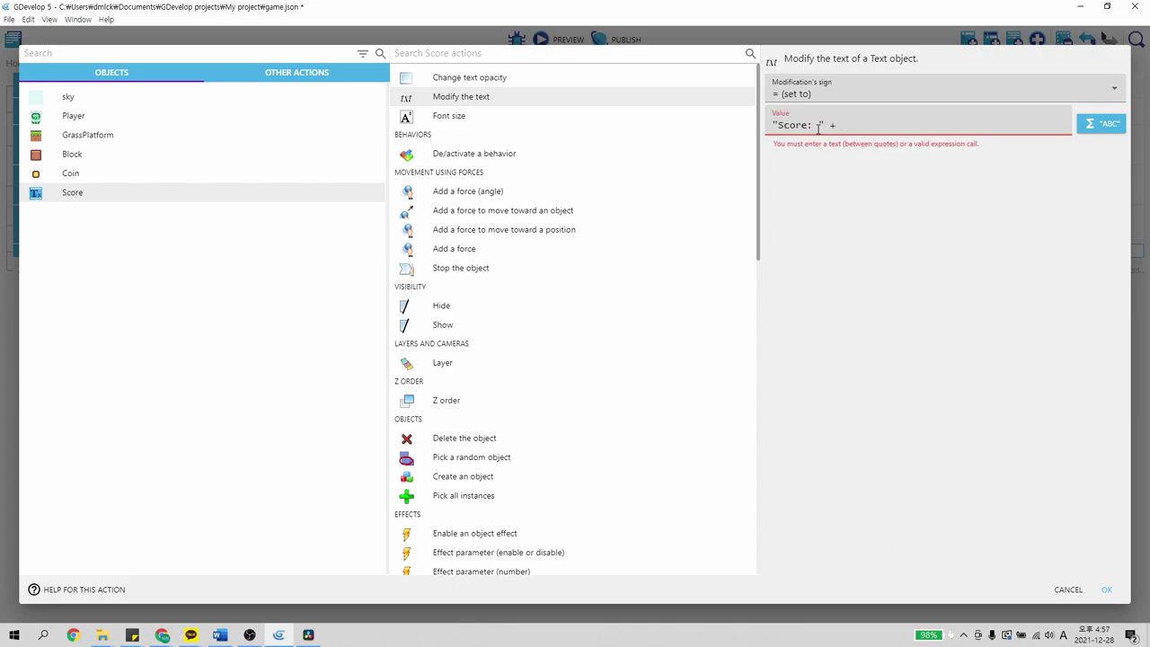
text(ToS)
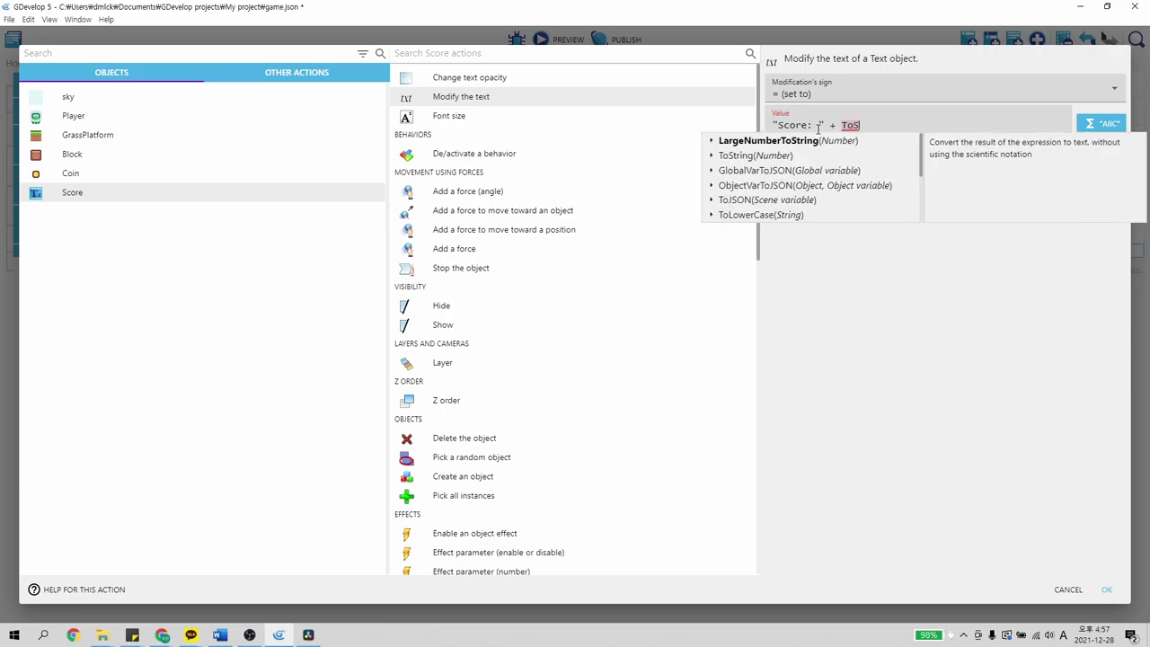
text(tring(Variable(Score)
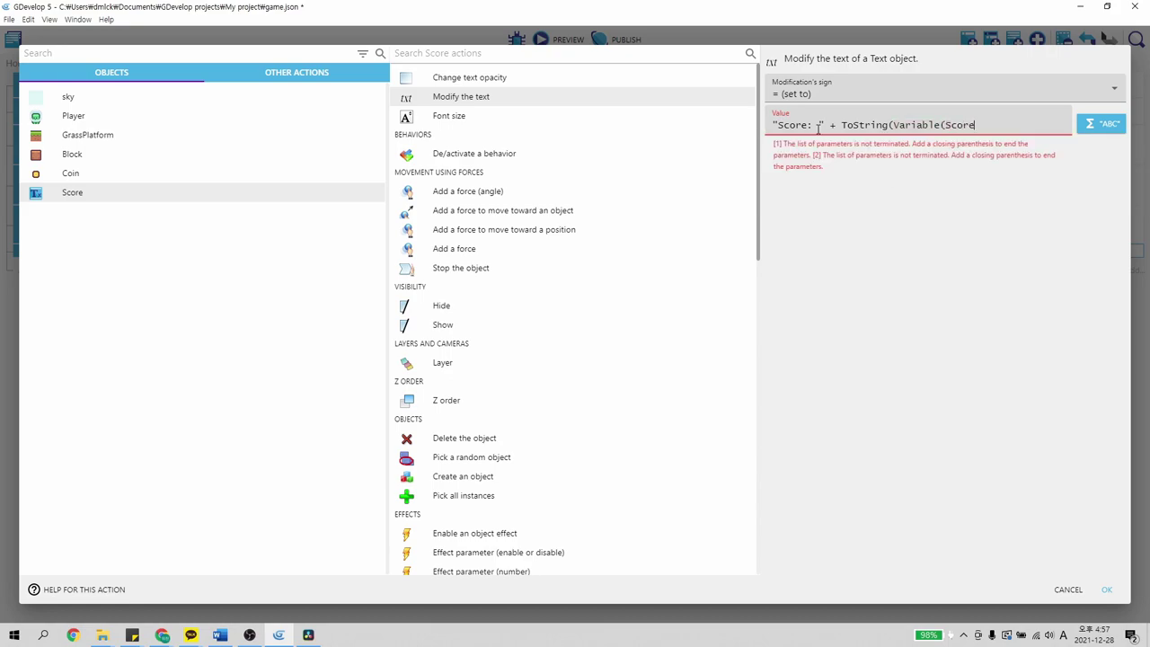
text()))
click(883, 178)
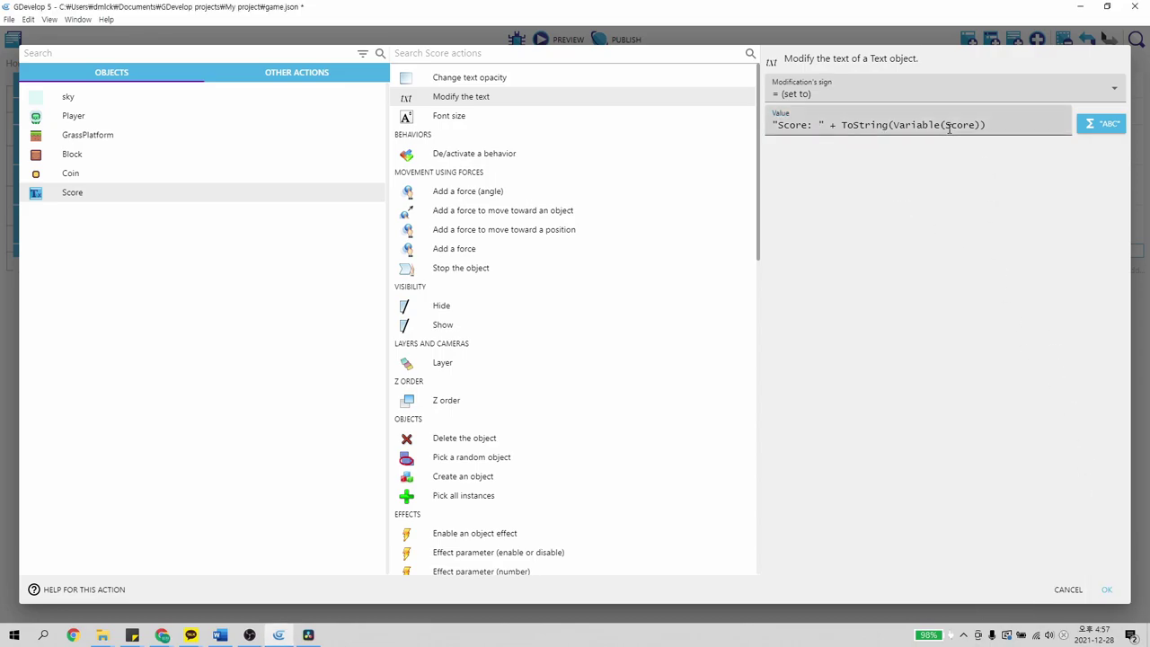
drag(944, 126, 971, 128)
drag(892, 126, 982, 126)
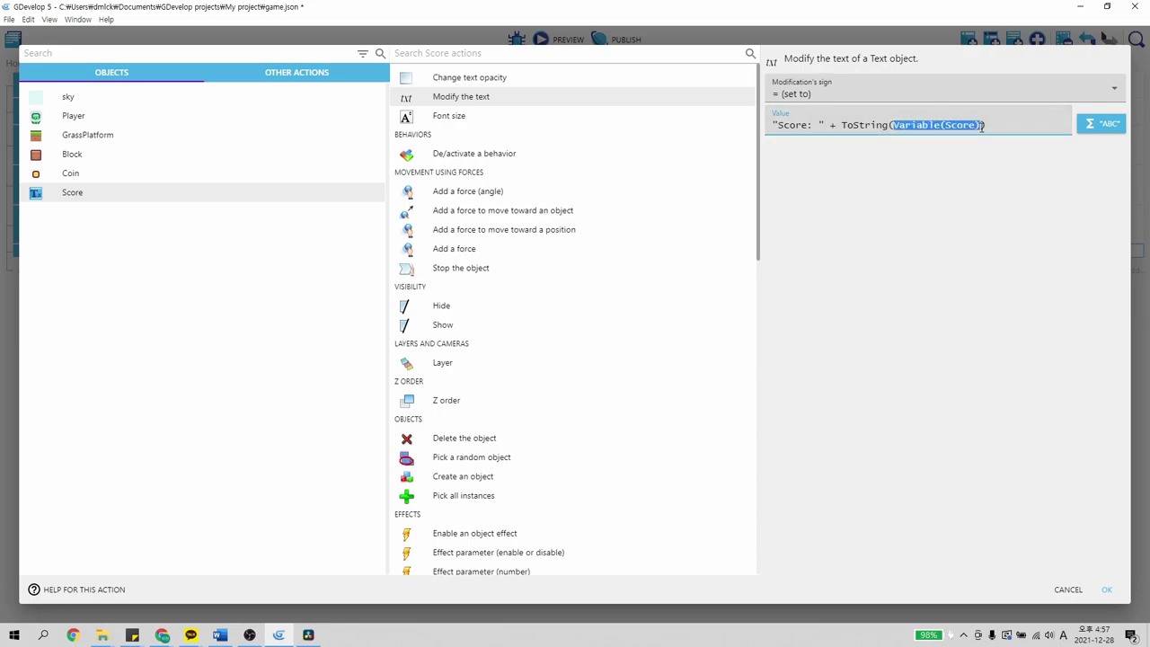
drag(843, 126, 989, 126)
drag(773, 124, 820, 124)
click(831, 125)
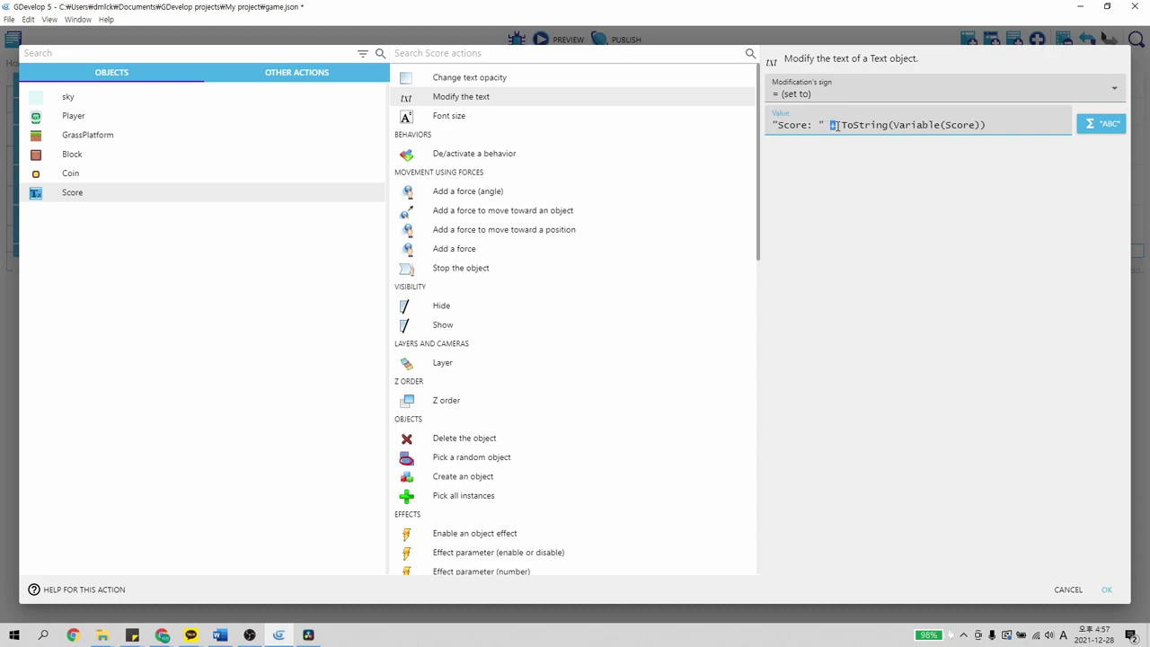
click(867, 209)
click(1107, 591)
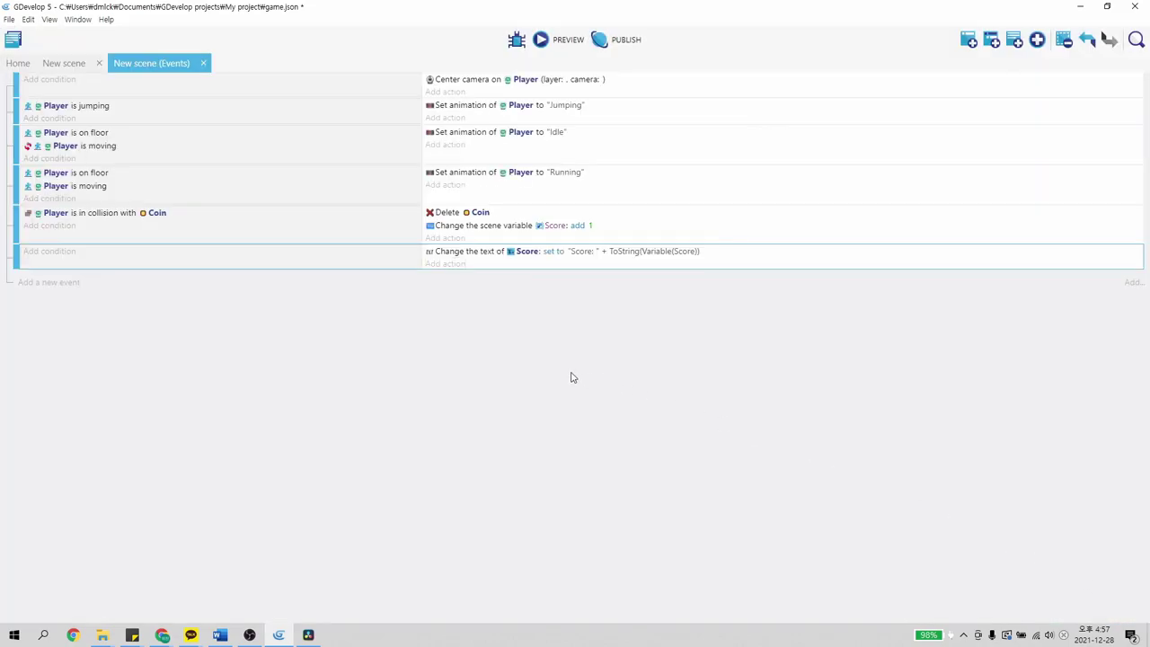
Preview the scene, run and jump the Player to collect the coin and check the score text, and close the preview
click(72, 65)
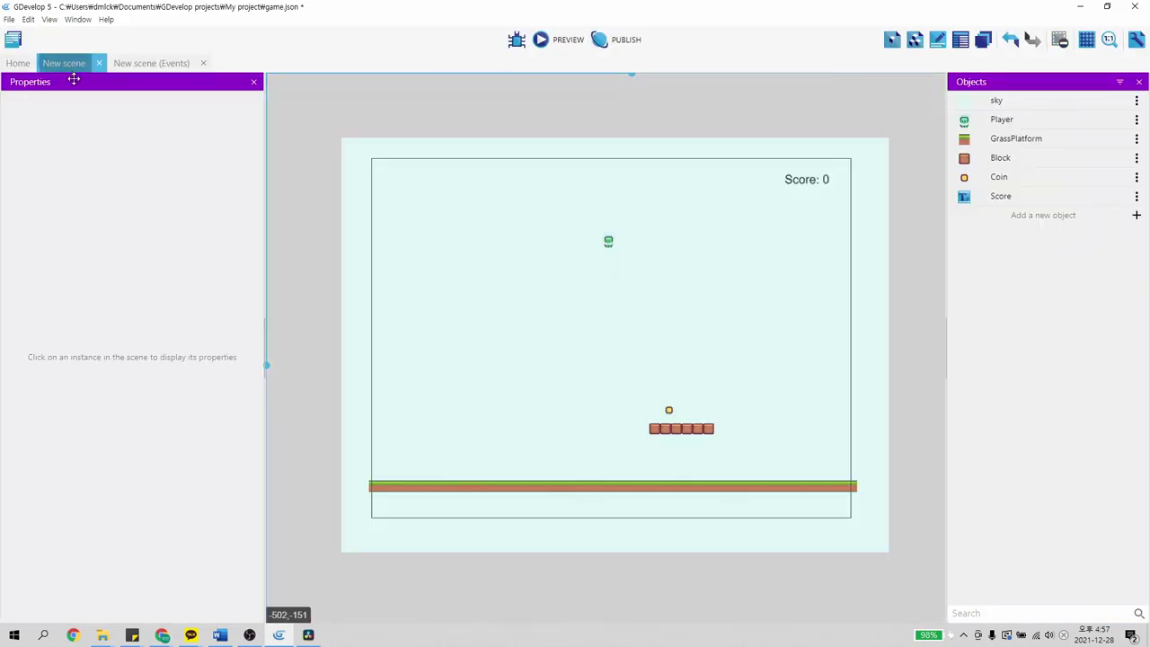
click(557, 46)
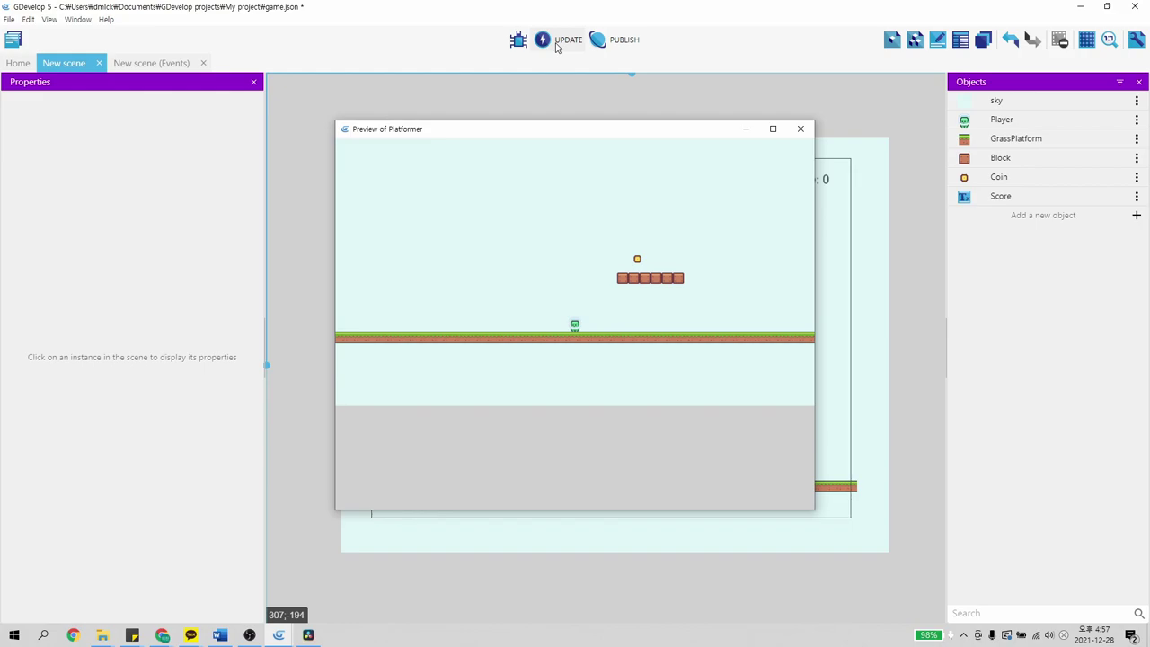
key(Right)
key(space)
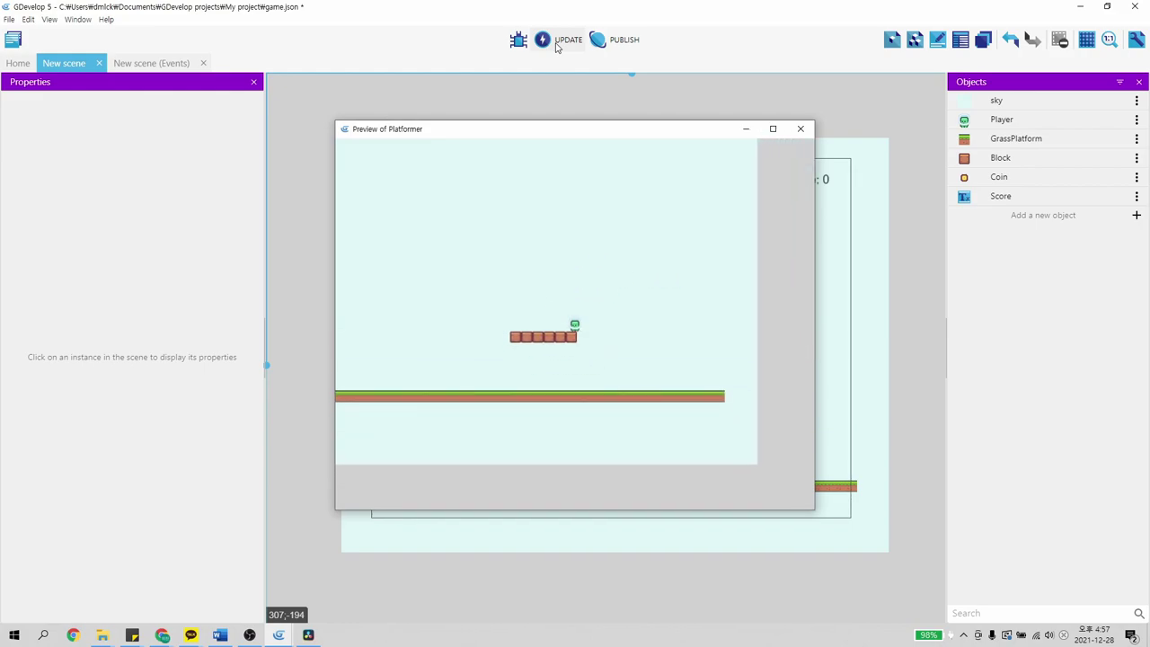
key(space)
key(Left)
key(Right)
key(space)
key(Left)
key(space)
key(Right)
key(Left)
key(space)
key(space)
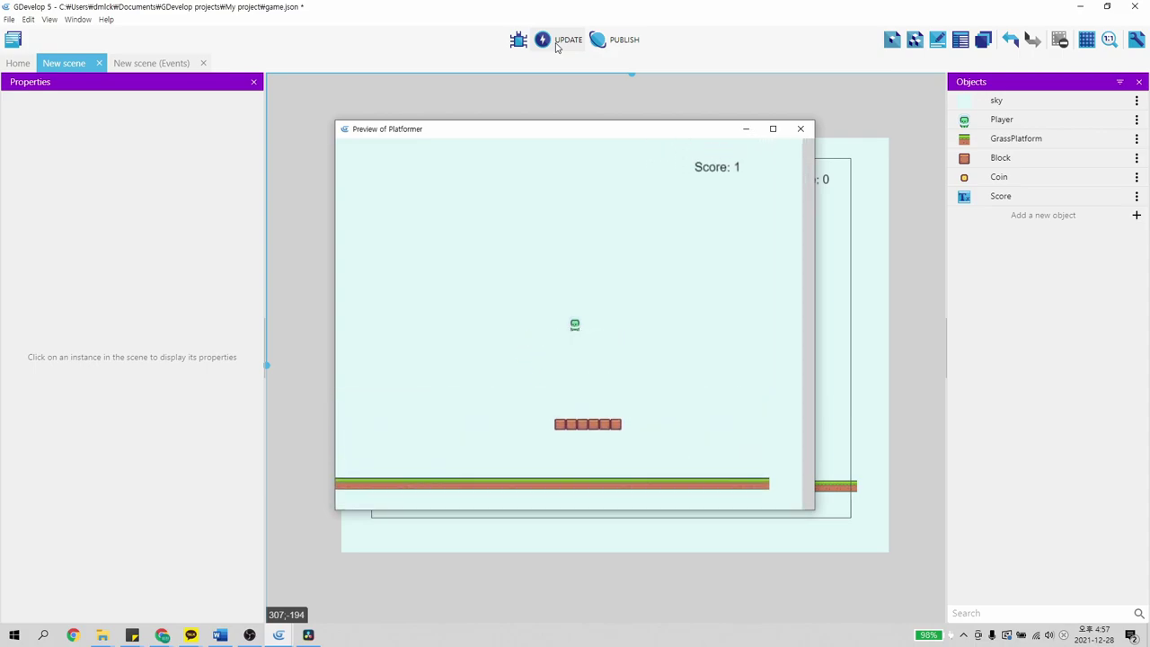
key(space)
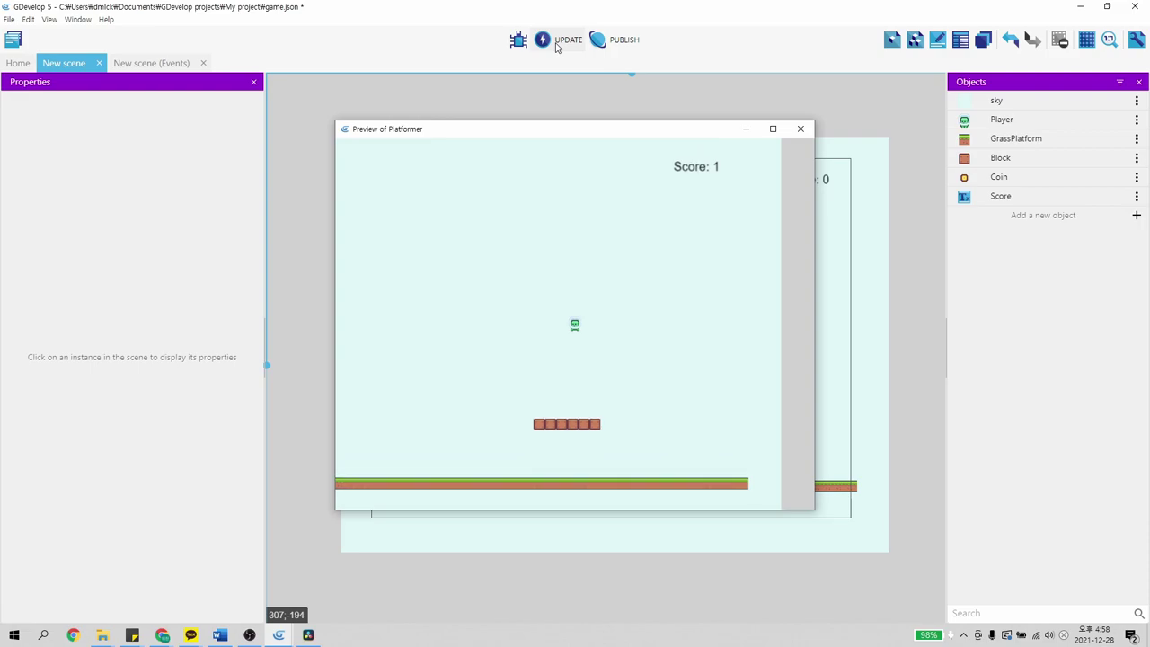
key(space)
key(space)
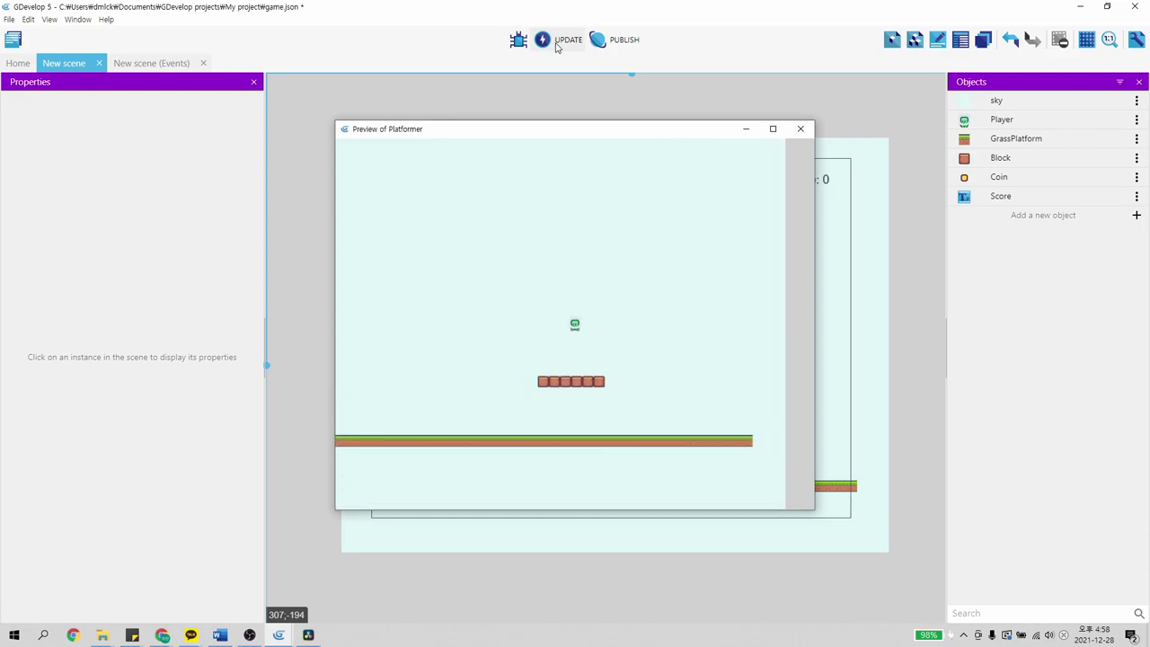
key(Left)
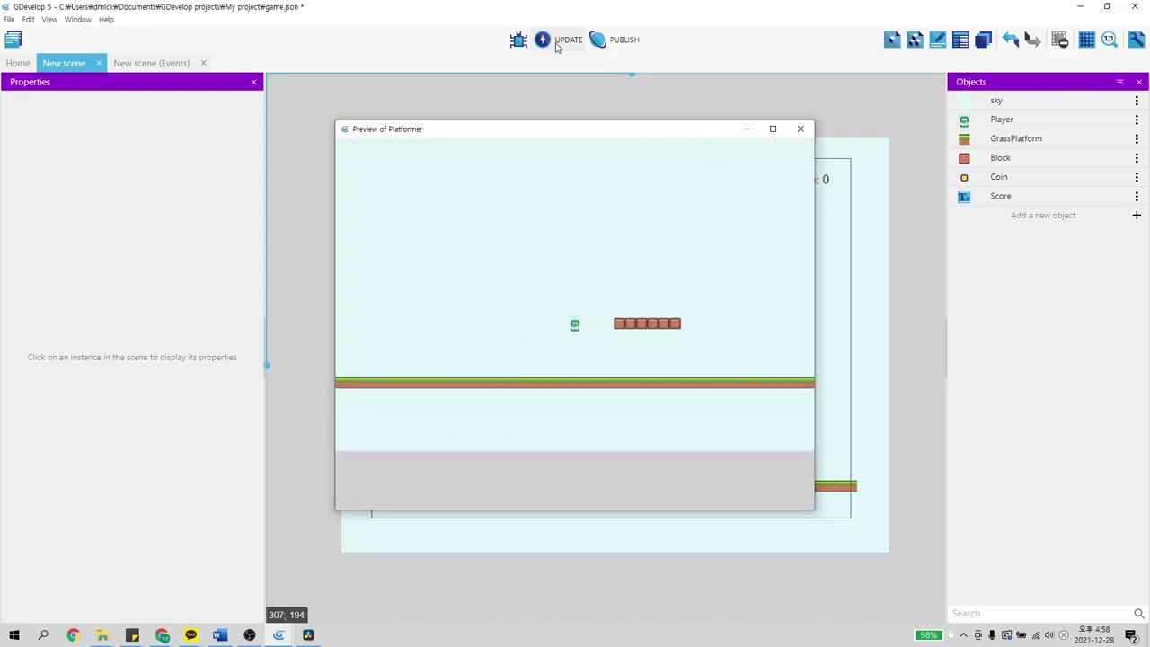
click(803, 129)
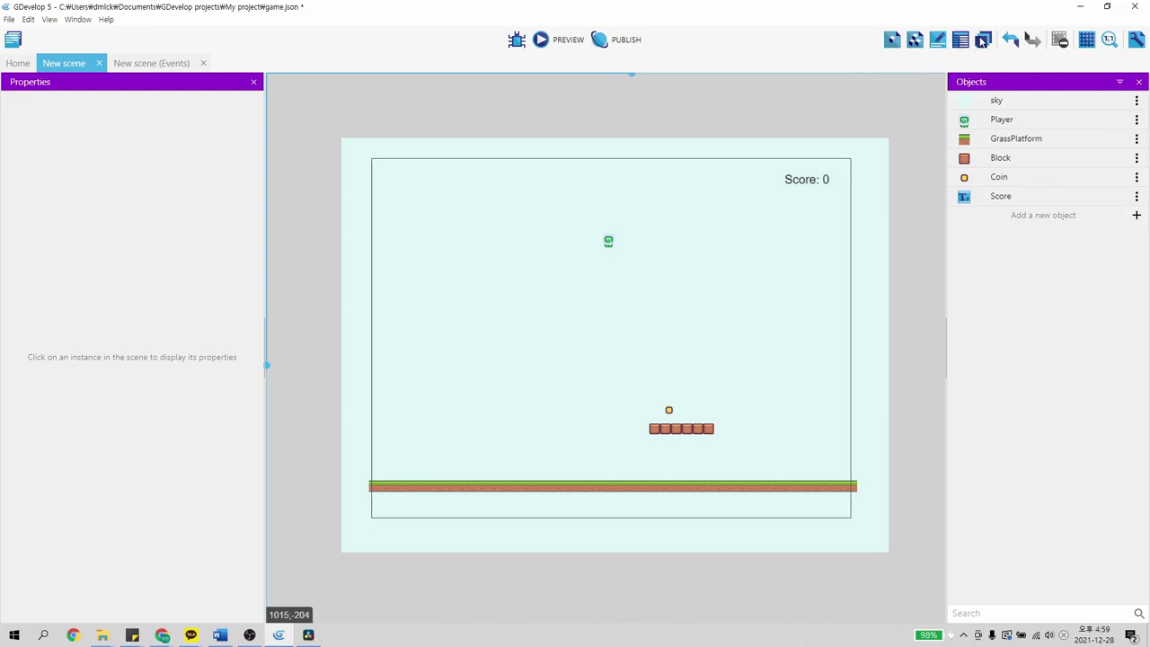
Add a new layer to the scene and name it UI
click(984, 42)
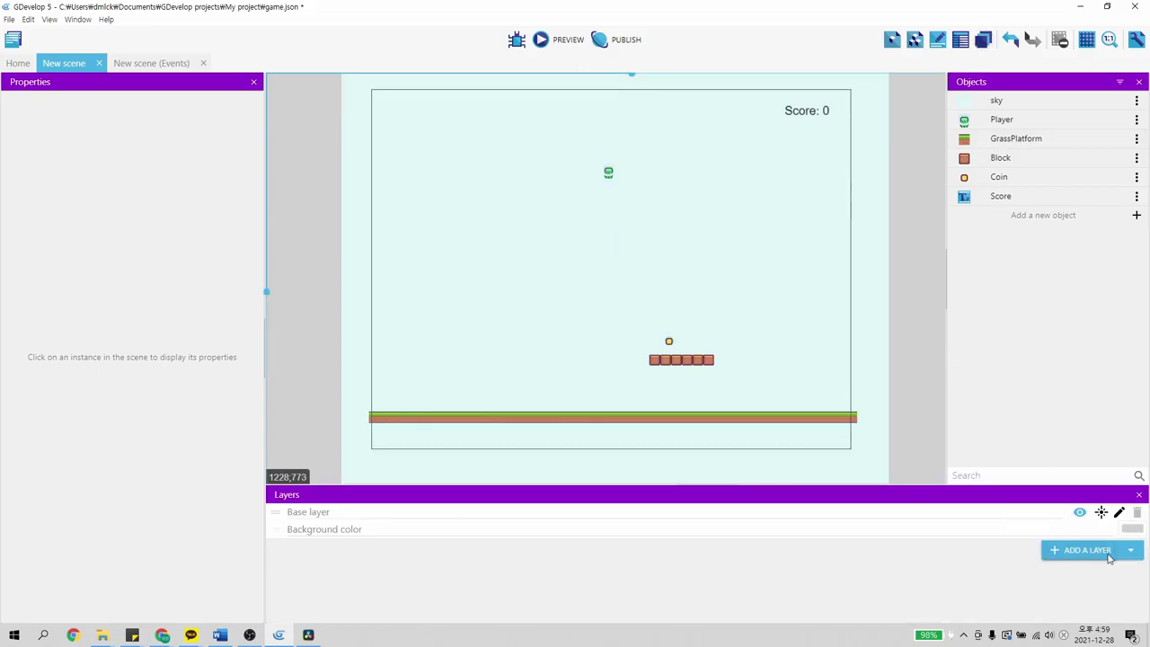
click(1090, 553)
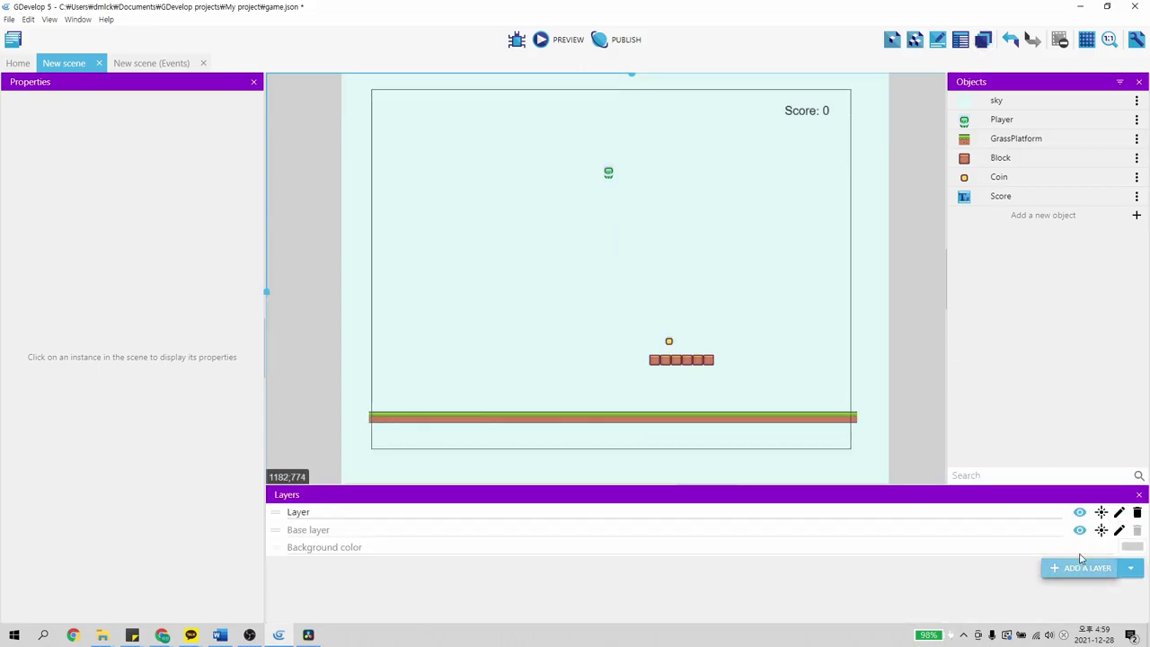
click(477, 509)
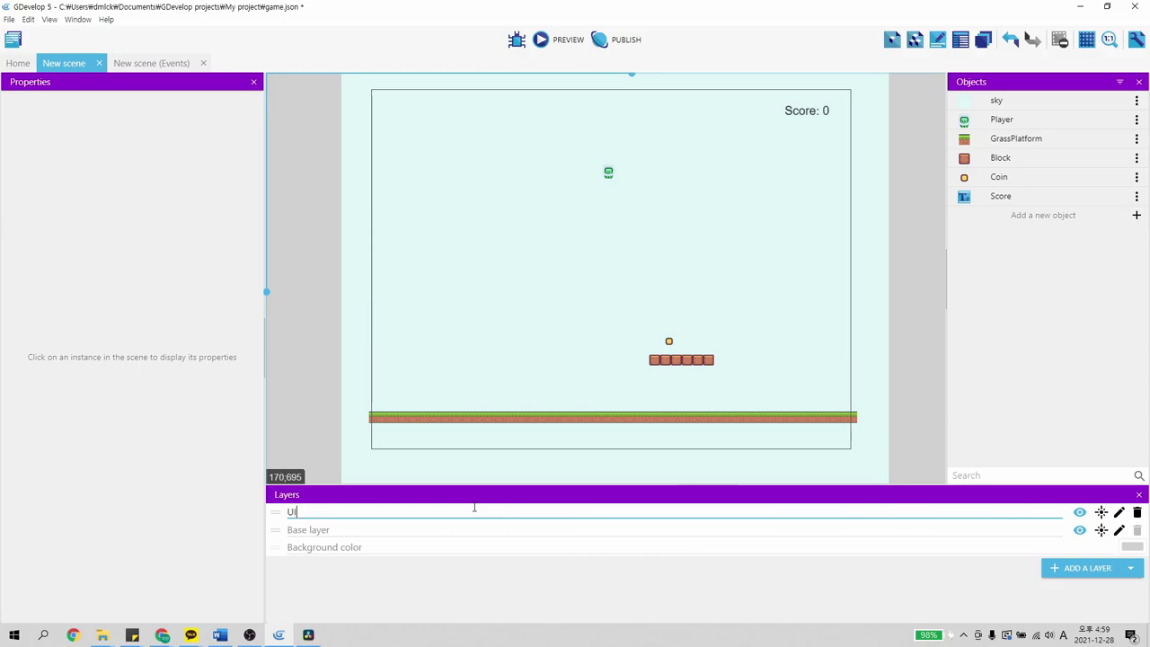
text(UI)
click(592, 600)
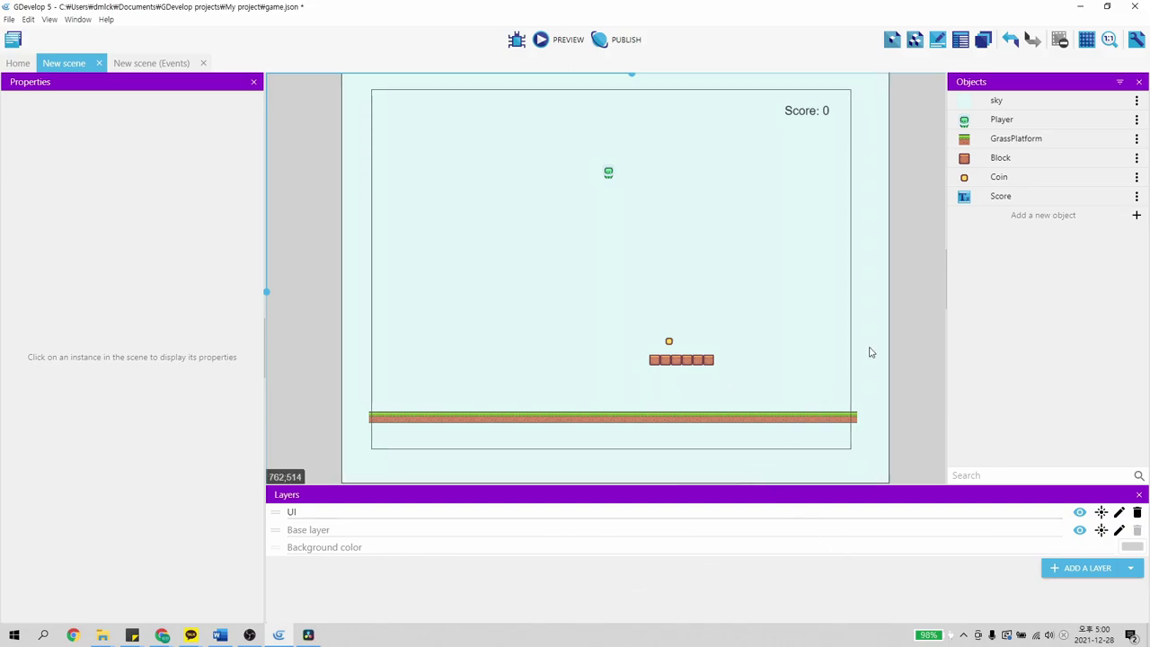
Move the Score text instance to the UI layer and deselect it
click(808, 113)
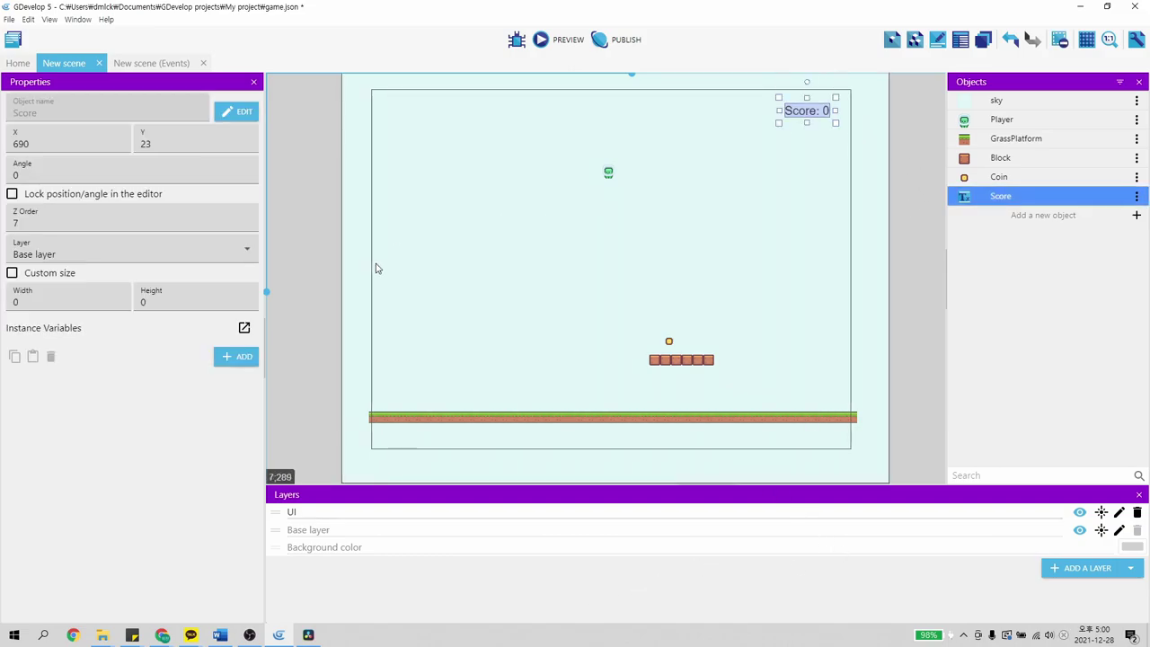
click(247, 254)
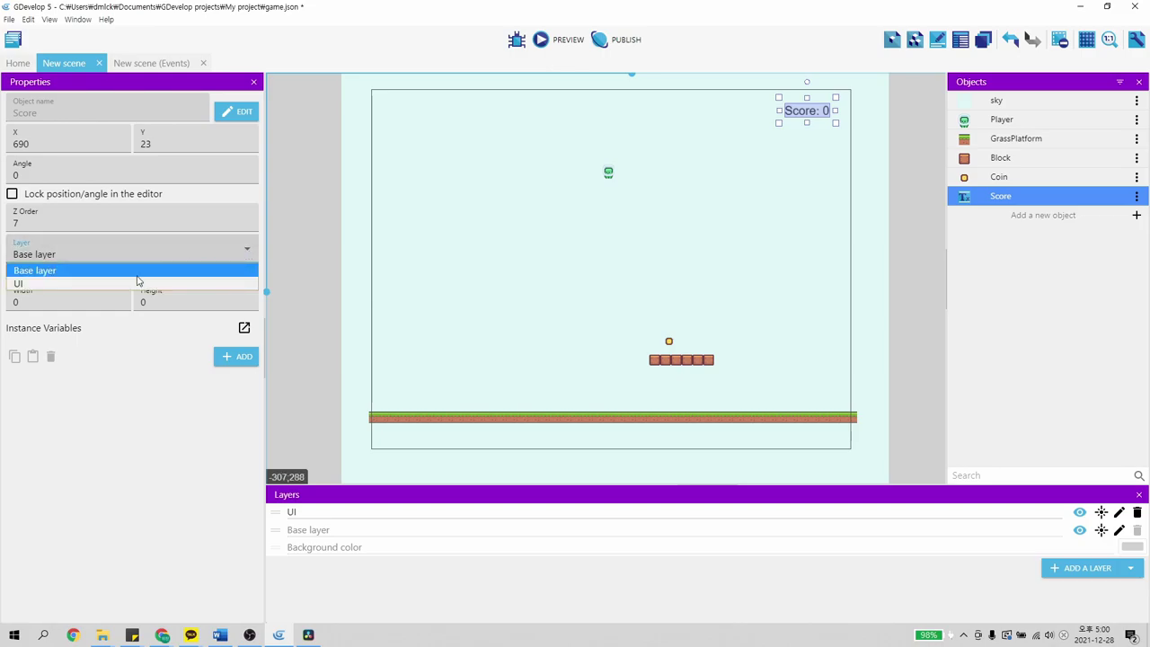
click(111, 286)
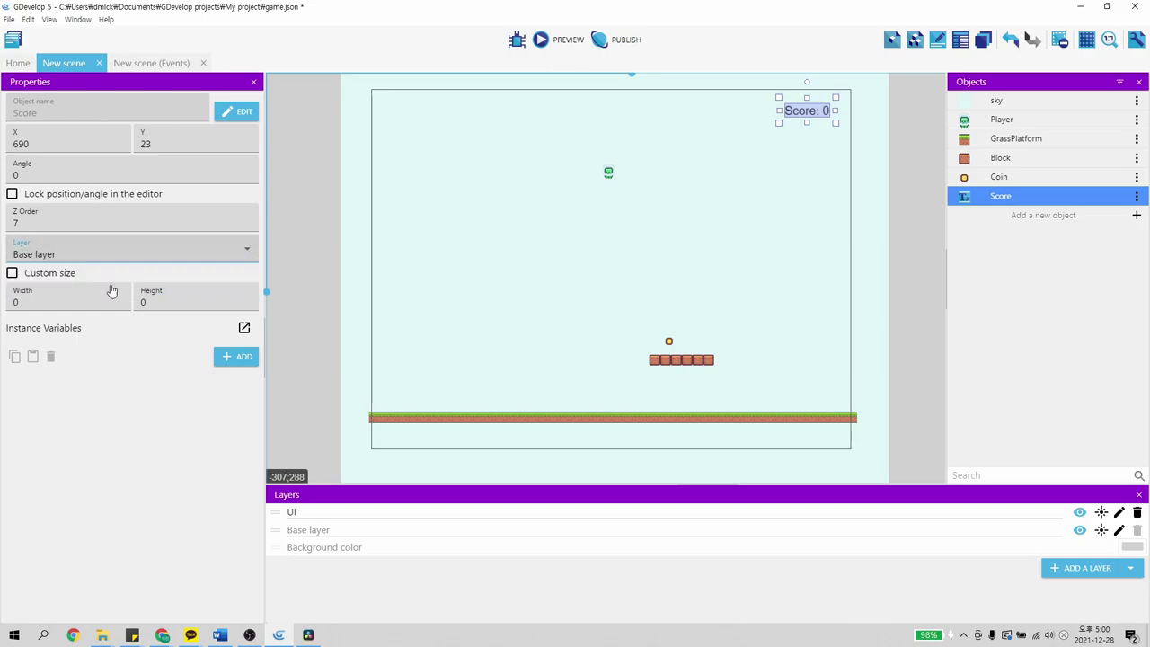
click(468, 242)
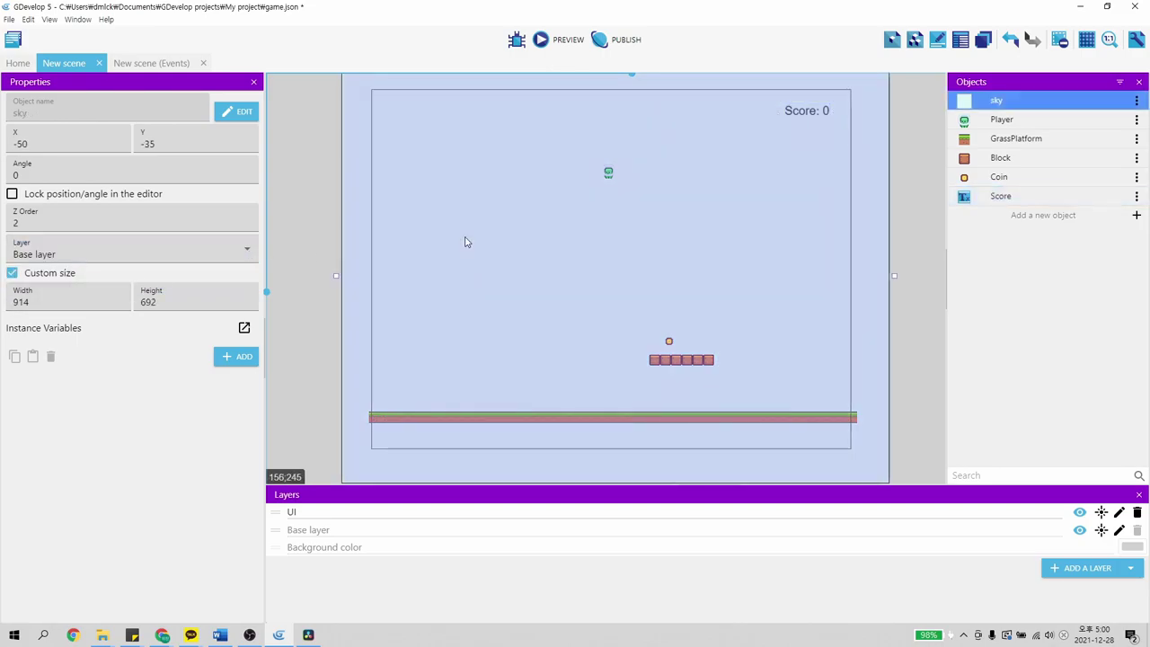
click(316, 252)
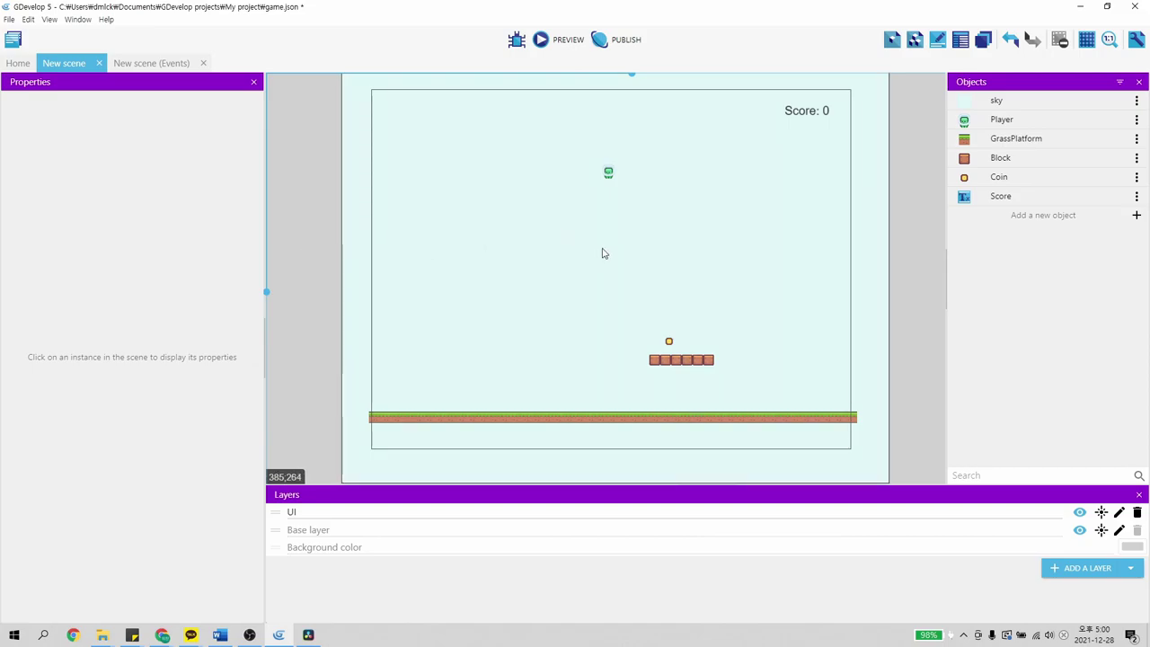
Preview the scene again and move the Player onto the blocks to collect the coin, checking the score text's position
scroll(643, 252, down, 3)
click(569, 39)
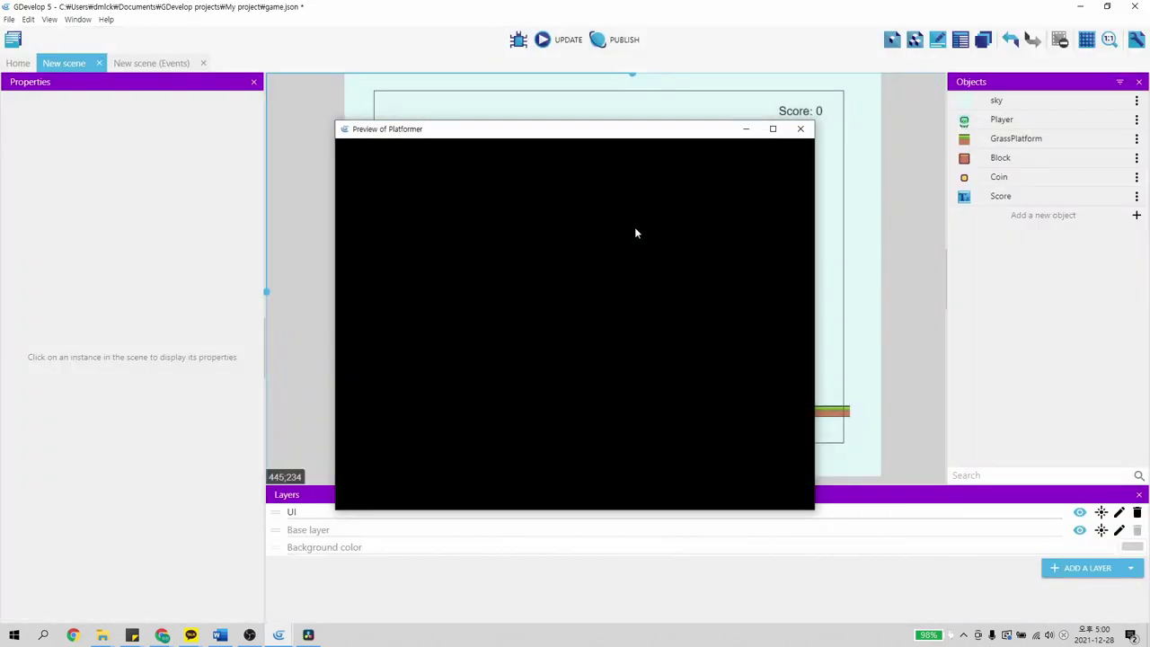
key(Right)
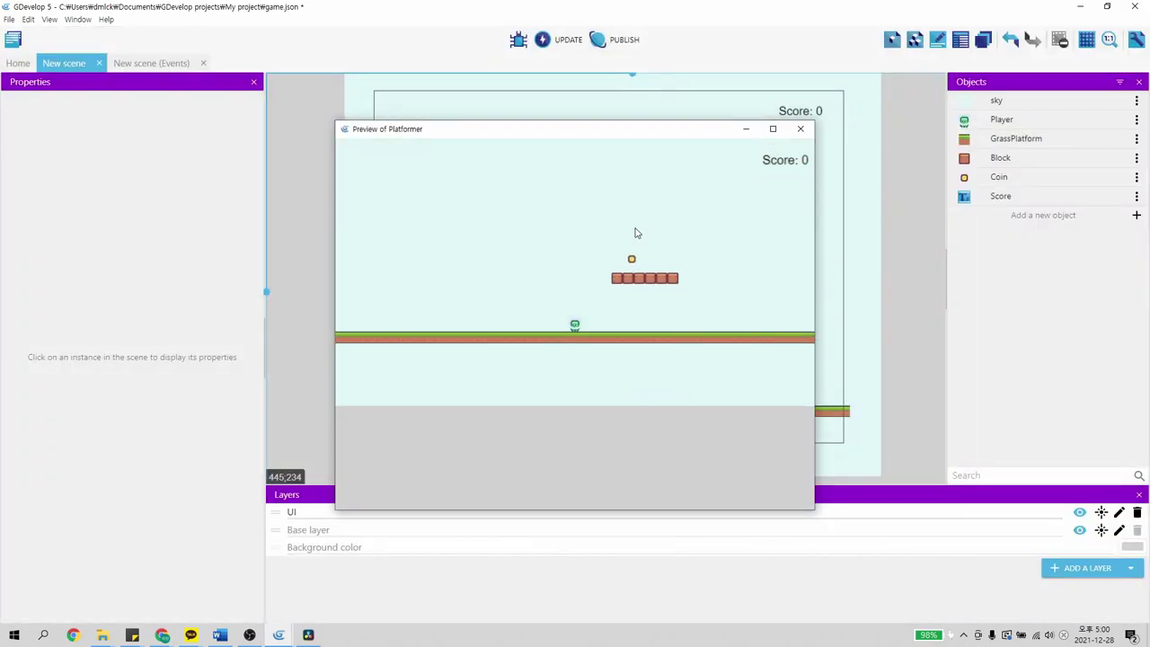
key(space)
key(Left)
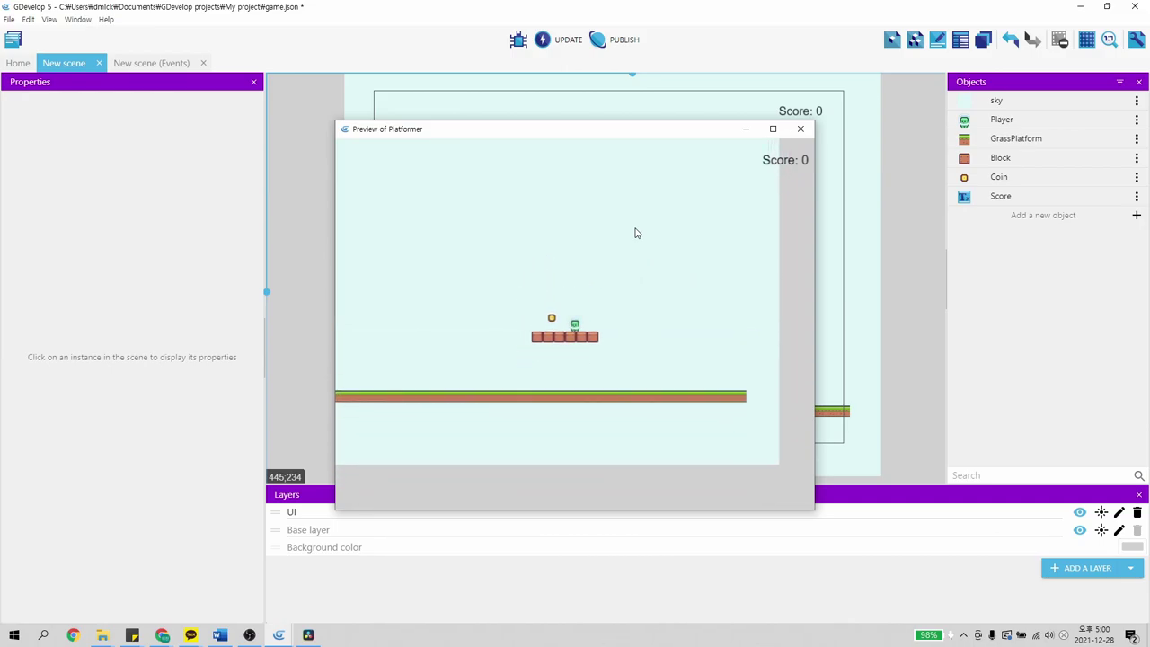
key(space)
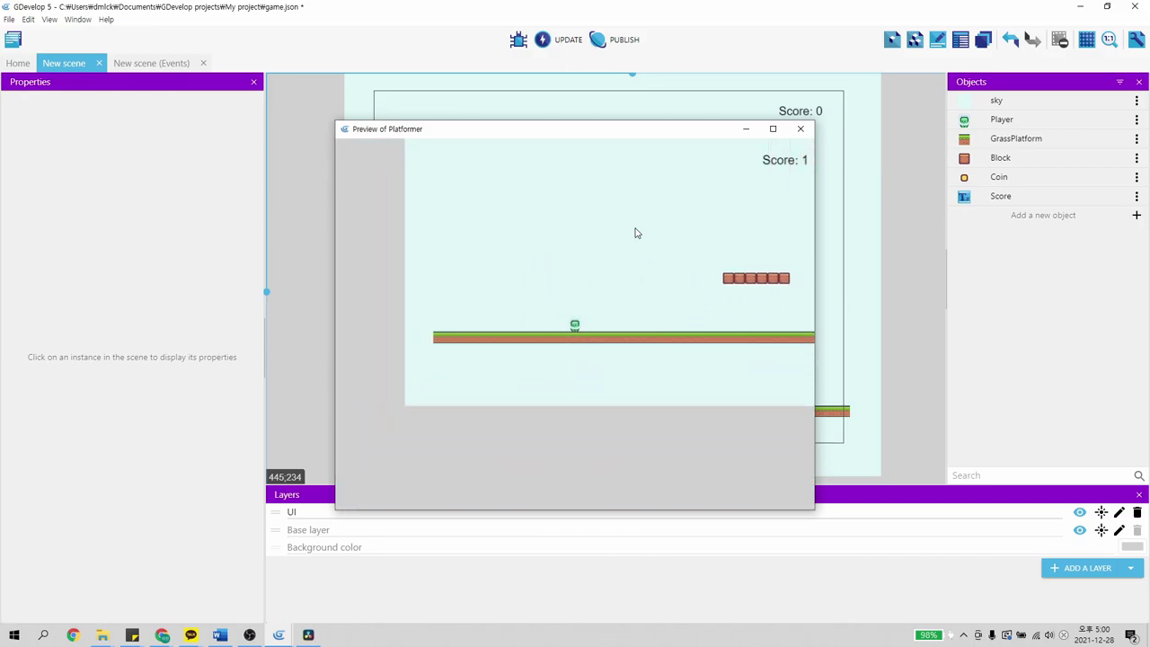
Play-test the platformer by running and jumping with the player in both directions, and close the preview
key(Right)
key(space)
key(Left)
key(space)
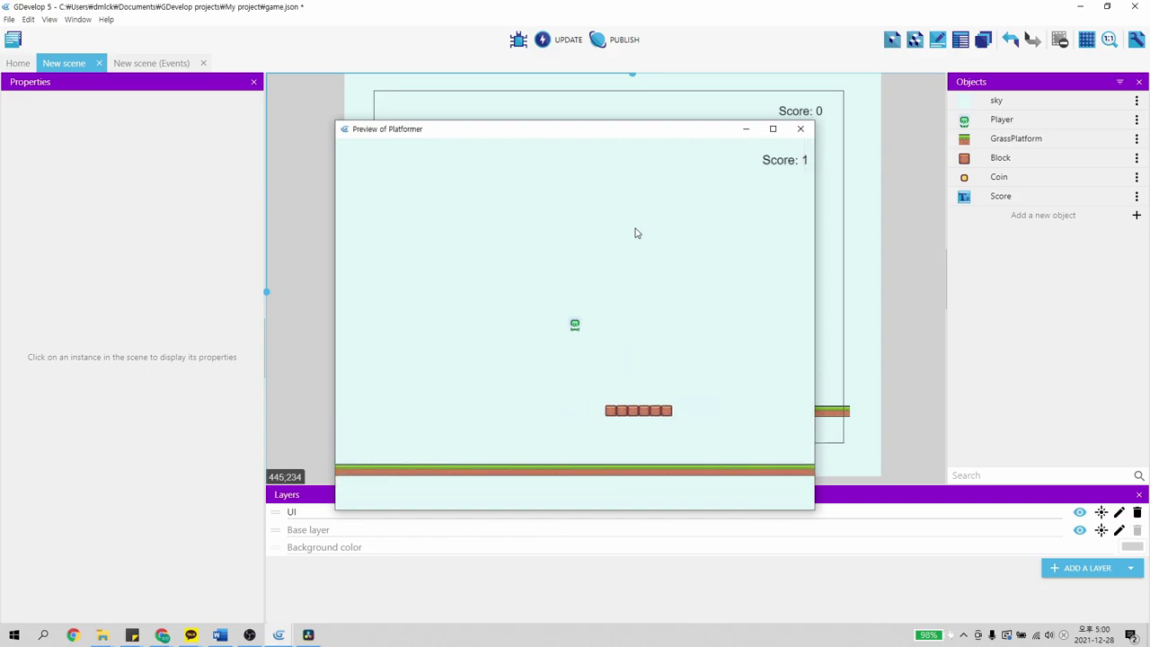
click(800, 129)
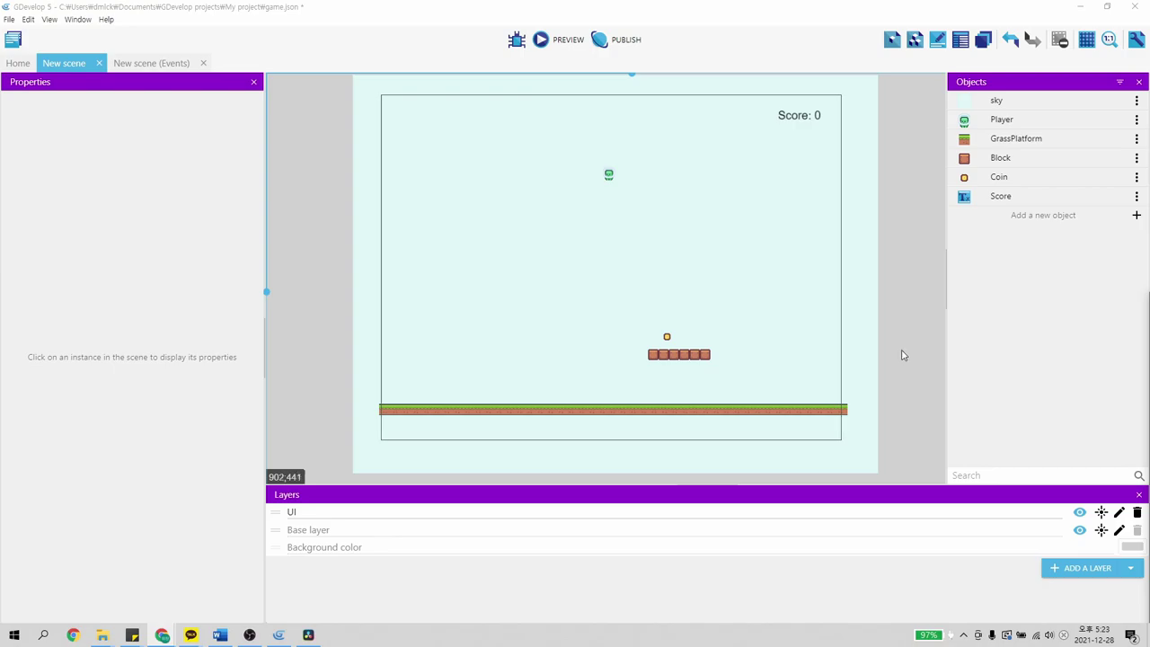
Hide the layers list and create a new Sprite object named Bug
click(1138, 494)
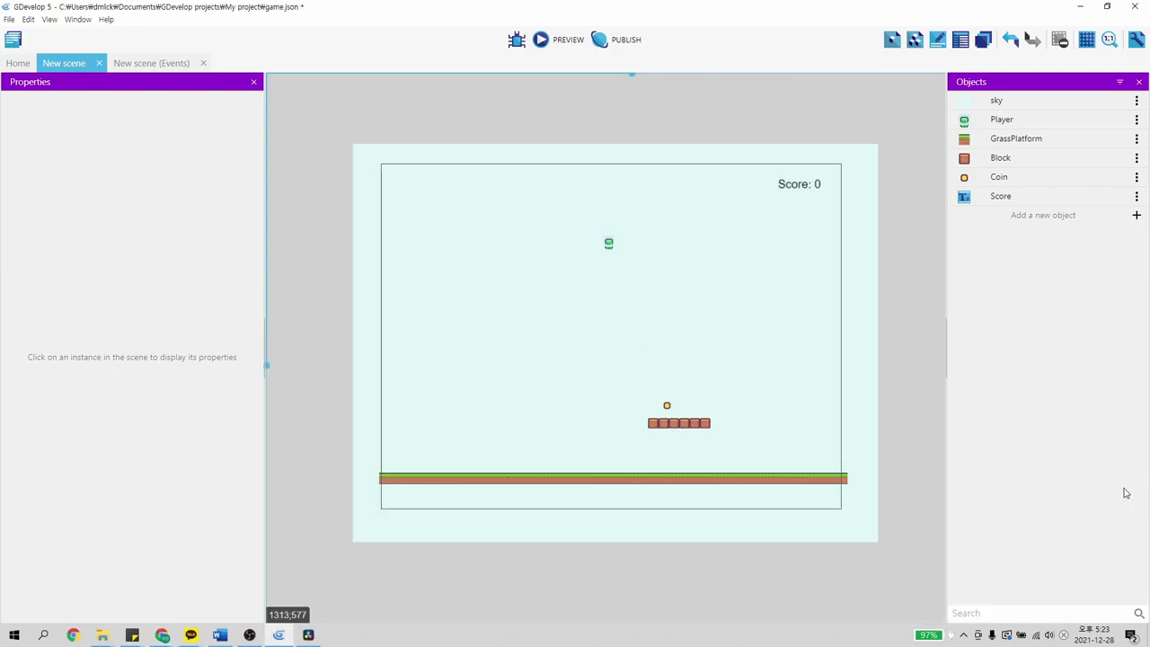
click(1036, 220)
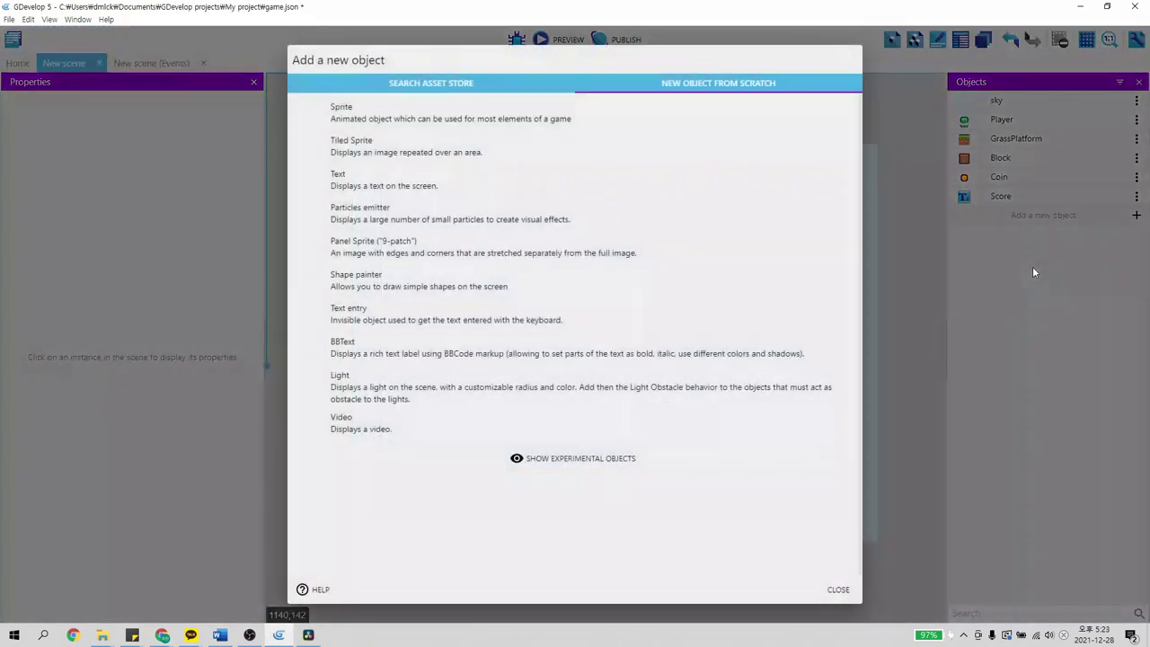
click(492, 121)
click(382, 87)
drag(382, 87, 276, 94)
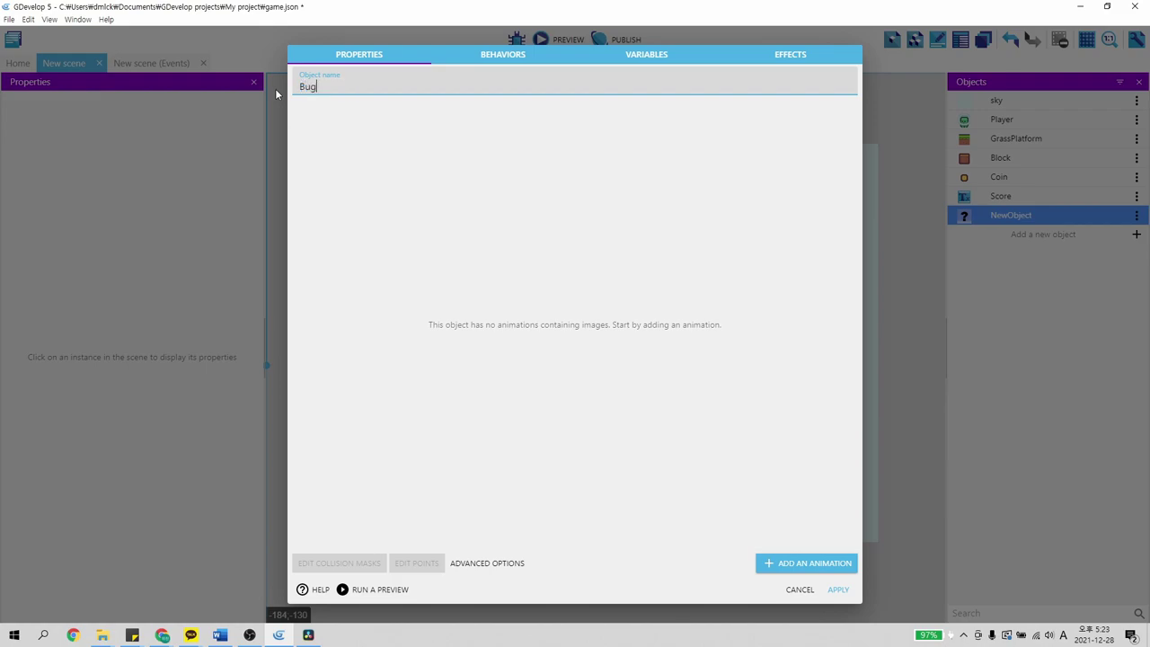
Add an animation to the Bug using the images character_0018.png, character_0019.png and character_0020.png from the Characters folder
click(794, 566)
click(324, 167)
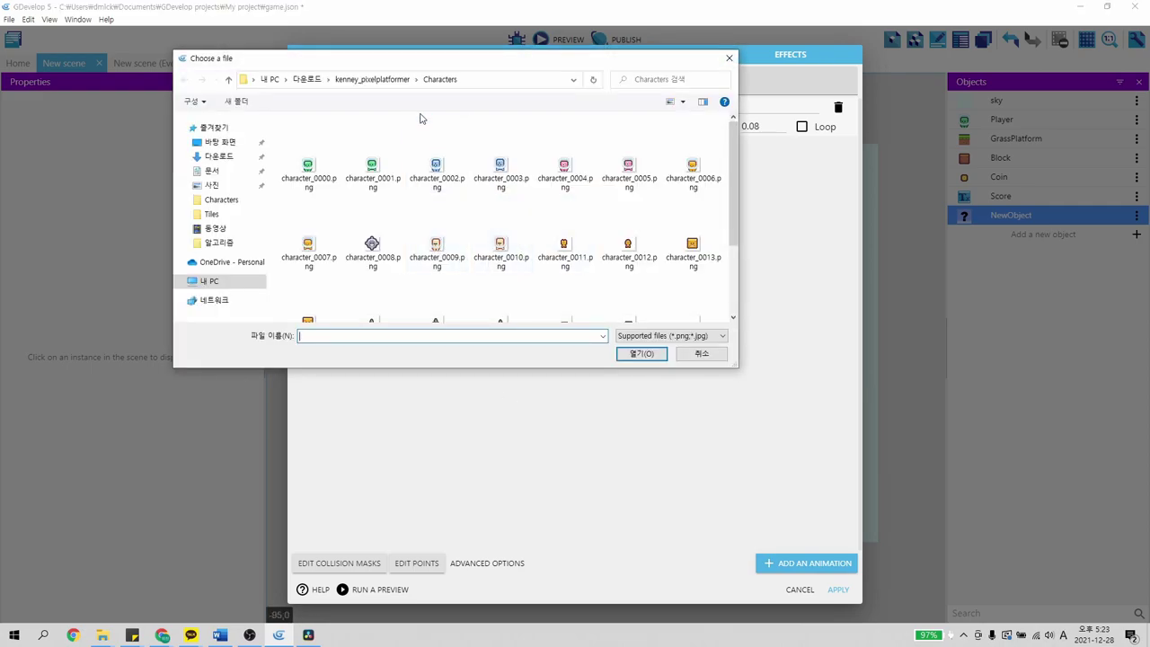
click(492, 141)
scroll(477, 149, down, 3)
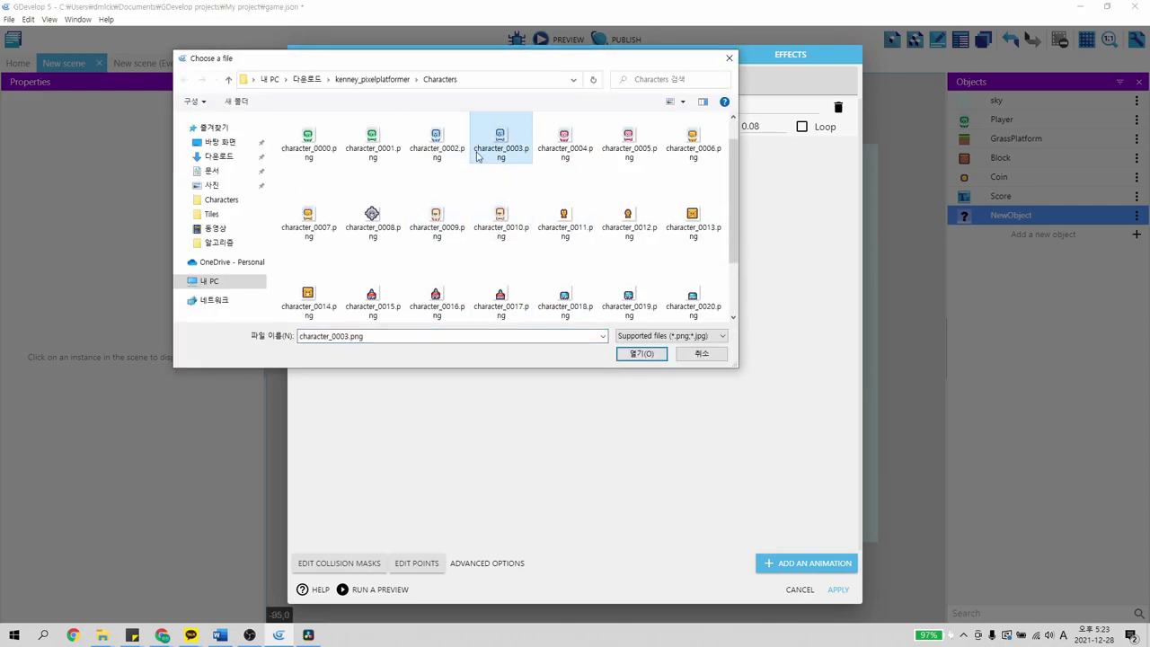
scroll(521, 216, up, 1)
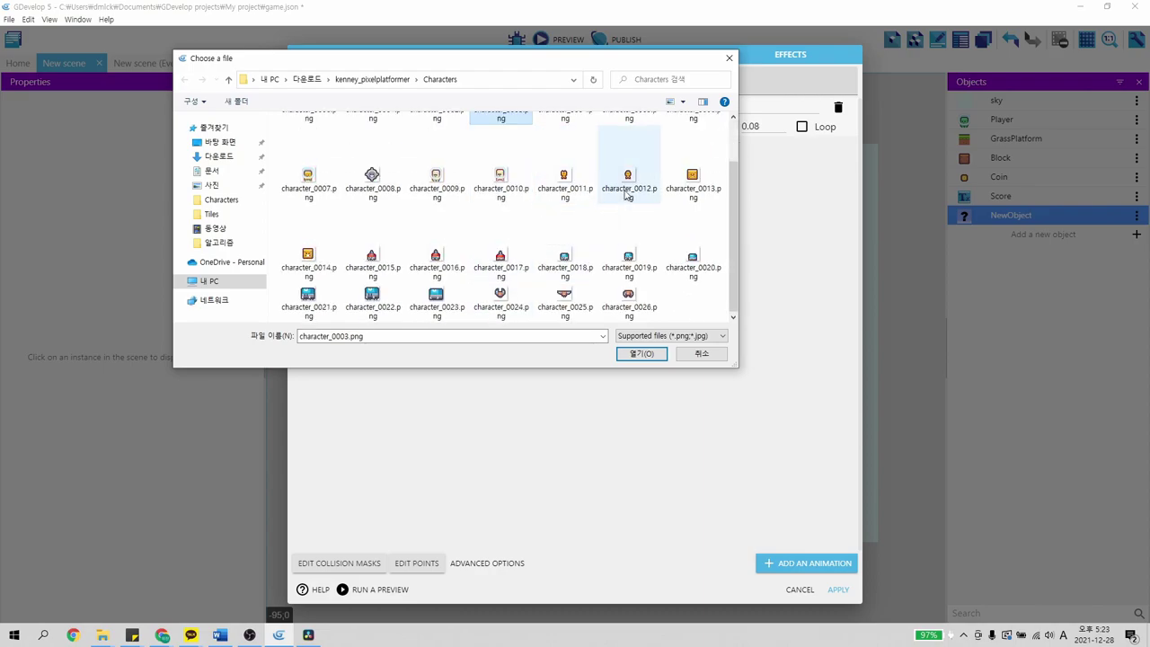
click(566, 251)
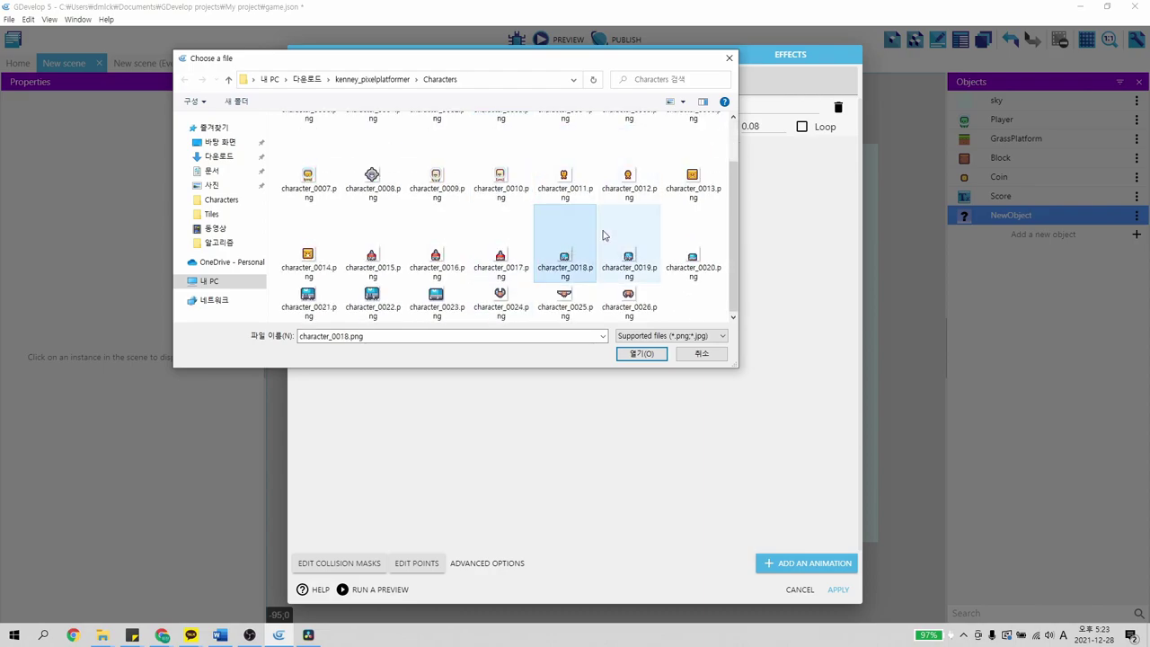
ctrl+click(639, 245)
ctrl+click(692, 244)
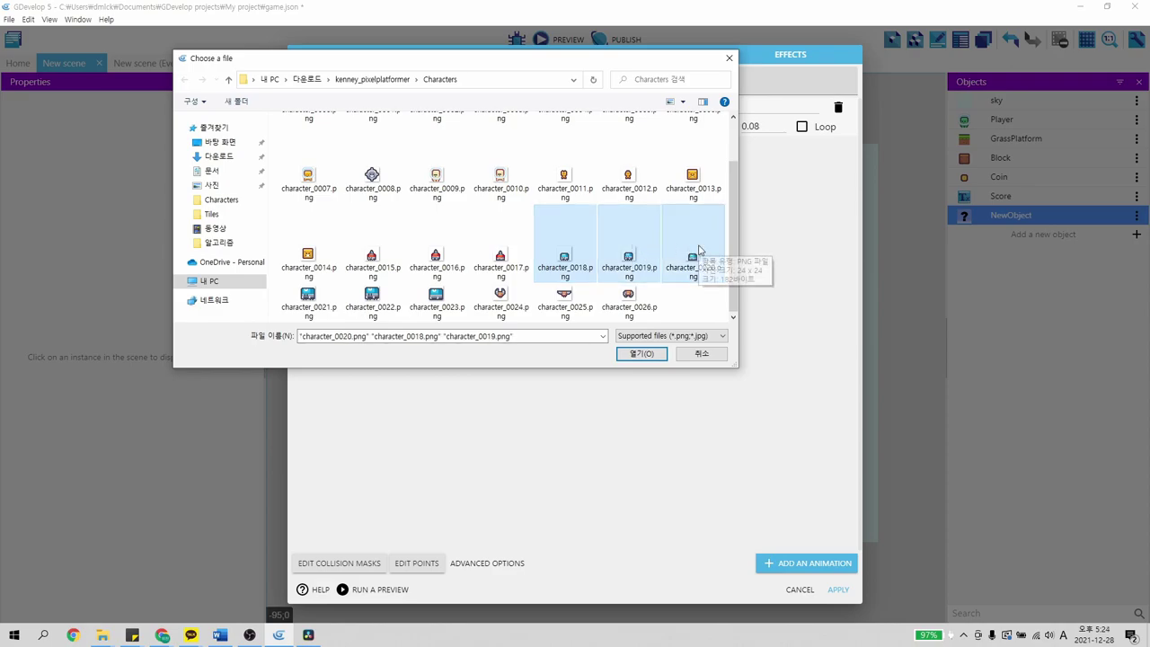
scroll(705, 251, up, 1)
scroll(705, 253, down, 1)
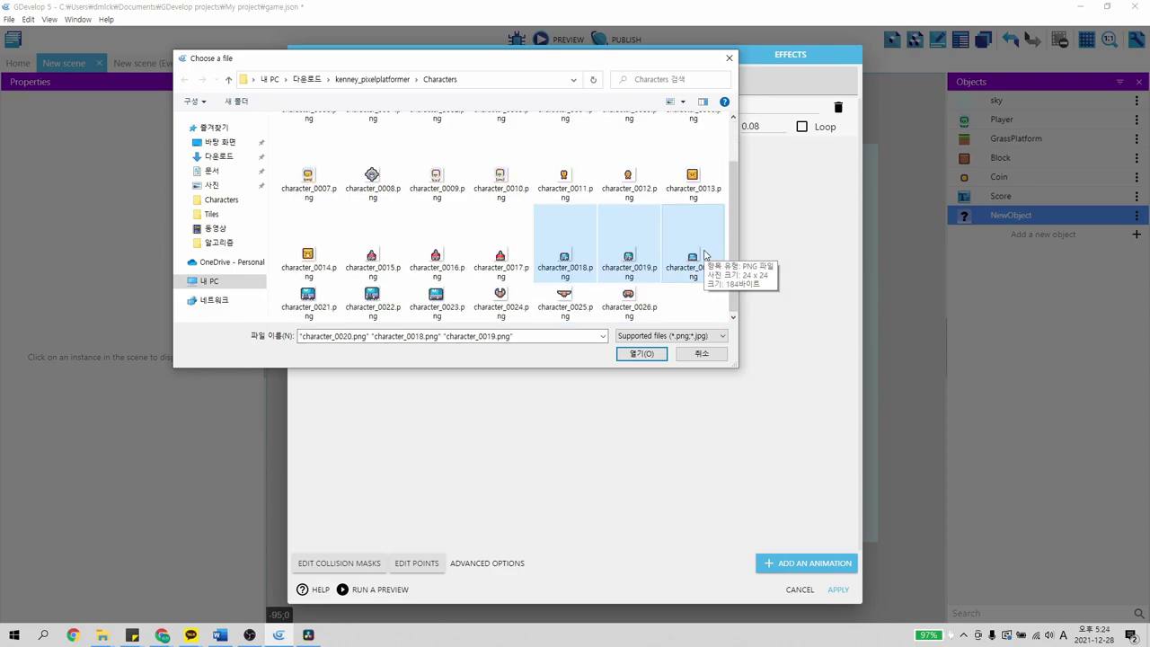
click(639, 355)
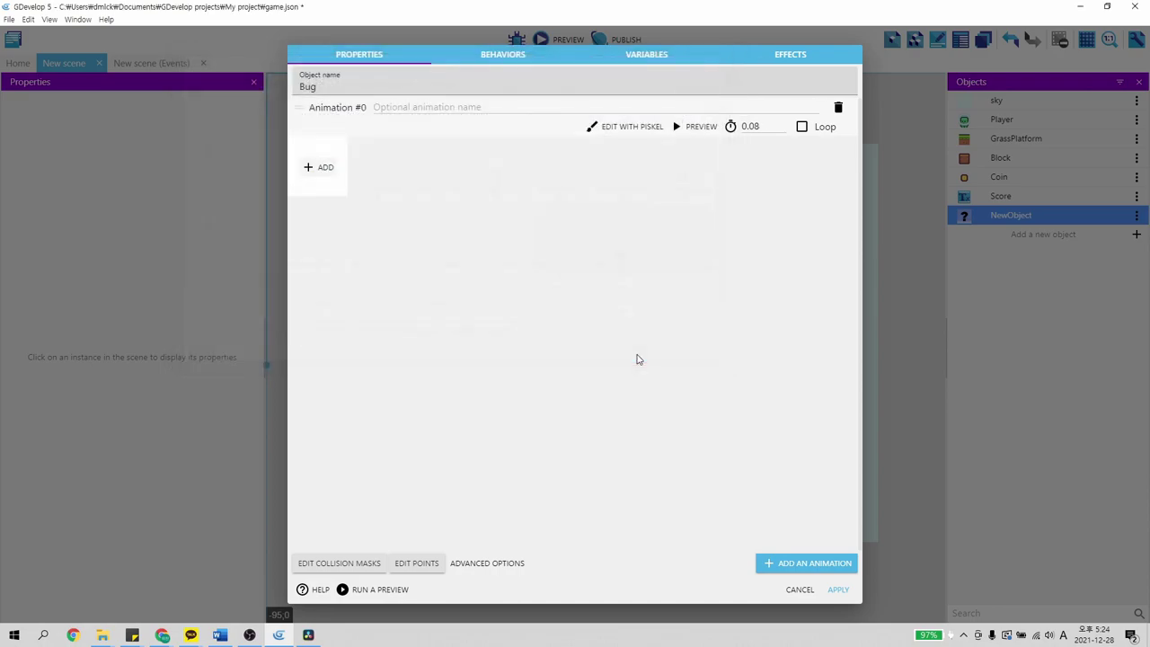
click(714, 322)
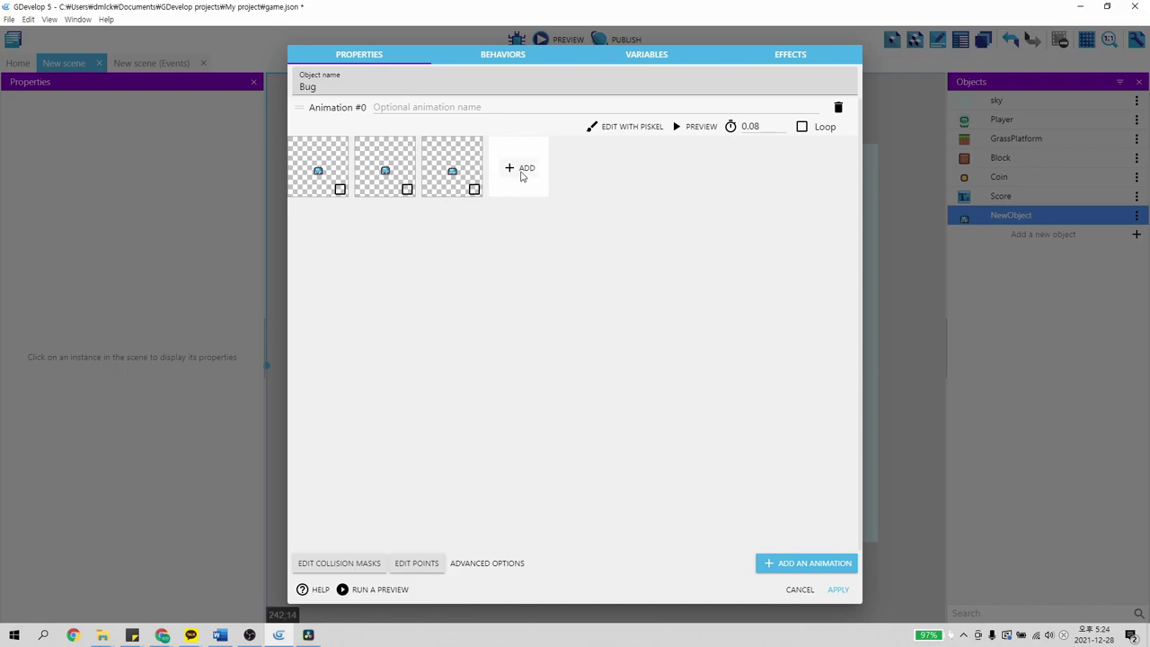
Add character_0018.png as a fourth frame of the Bug animation, make the animation loop, and apply the object
click(517, 168)
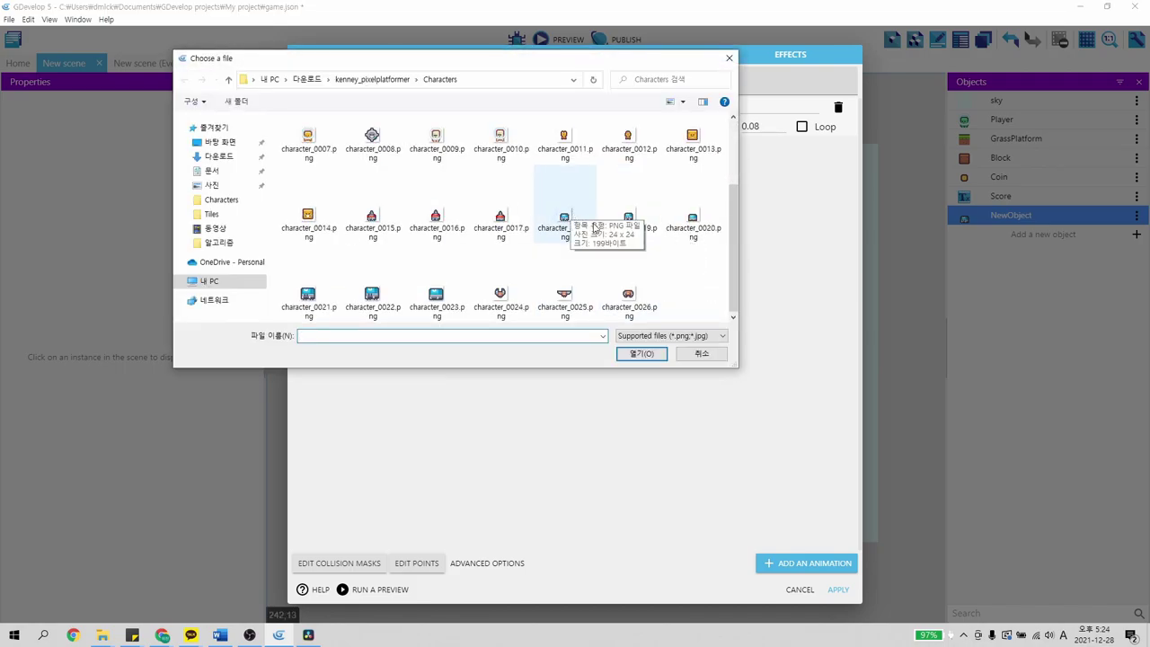
click(570, 212)
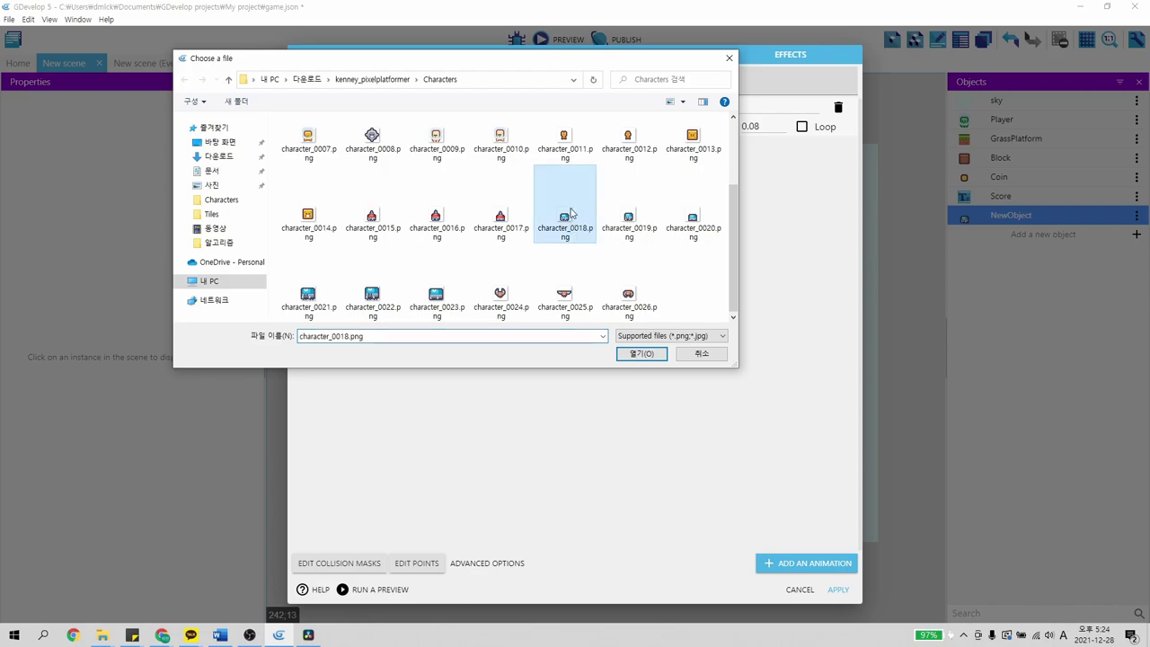
click(634, 354)
click(669, 320)
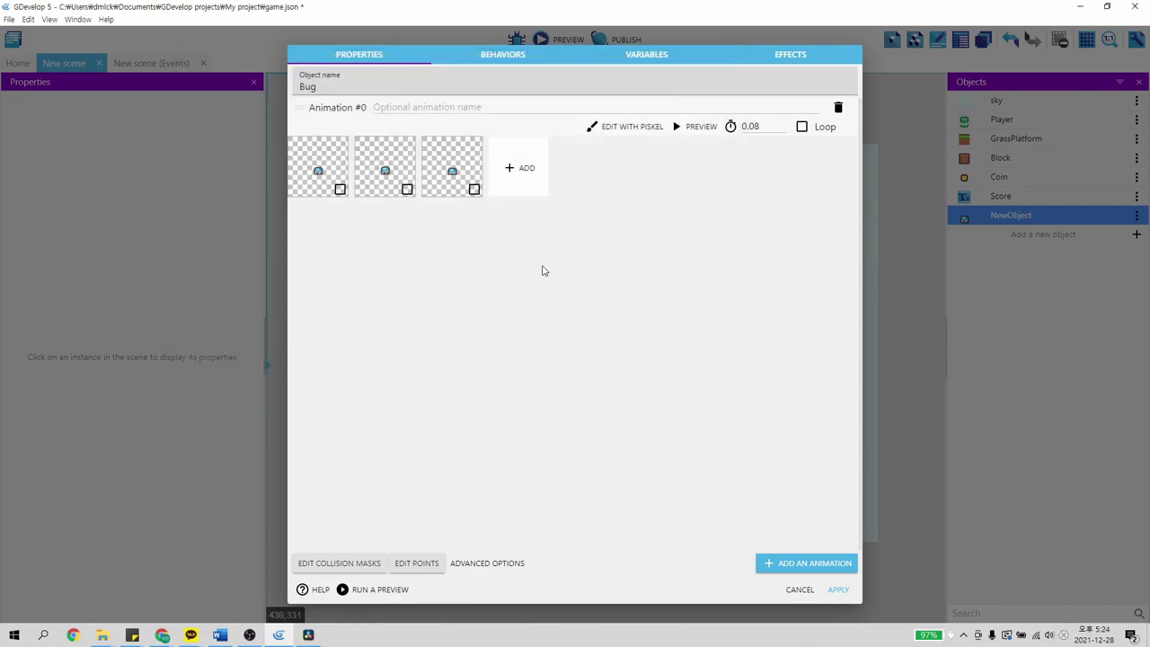
drag(519, 190, 452, 232)
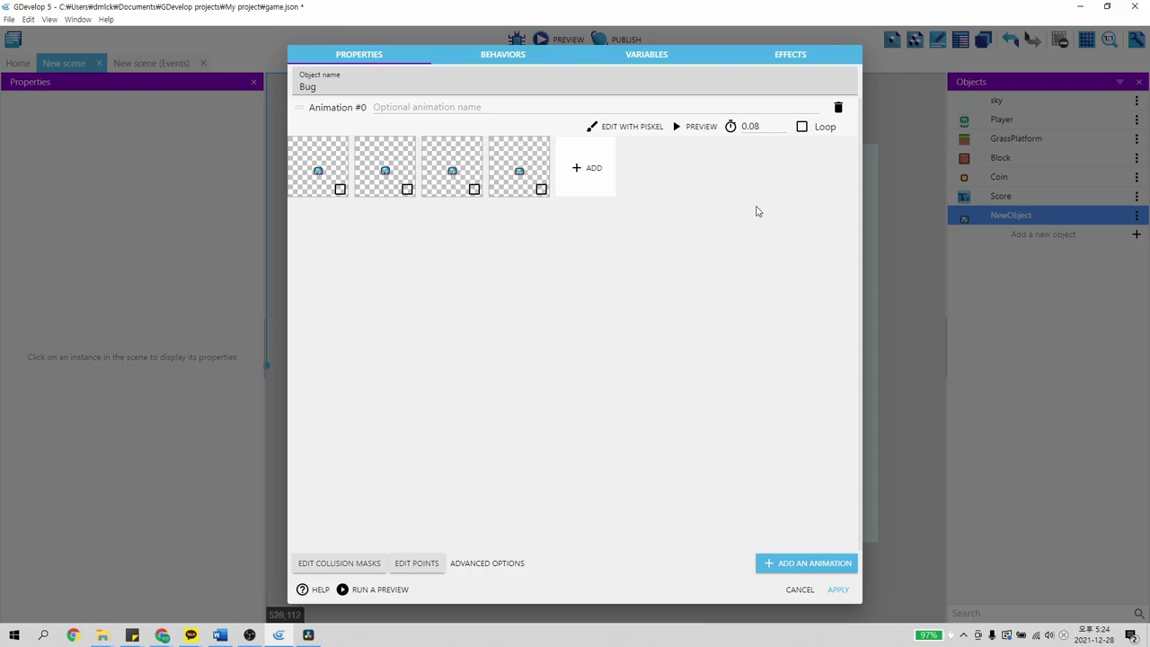
click(803, 127)
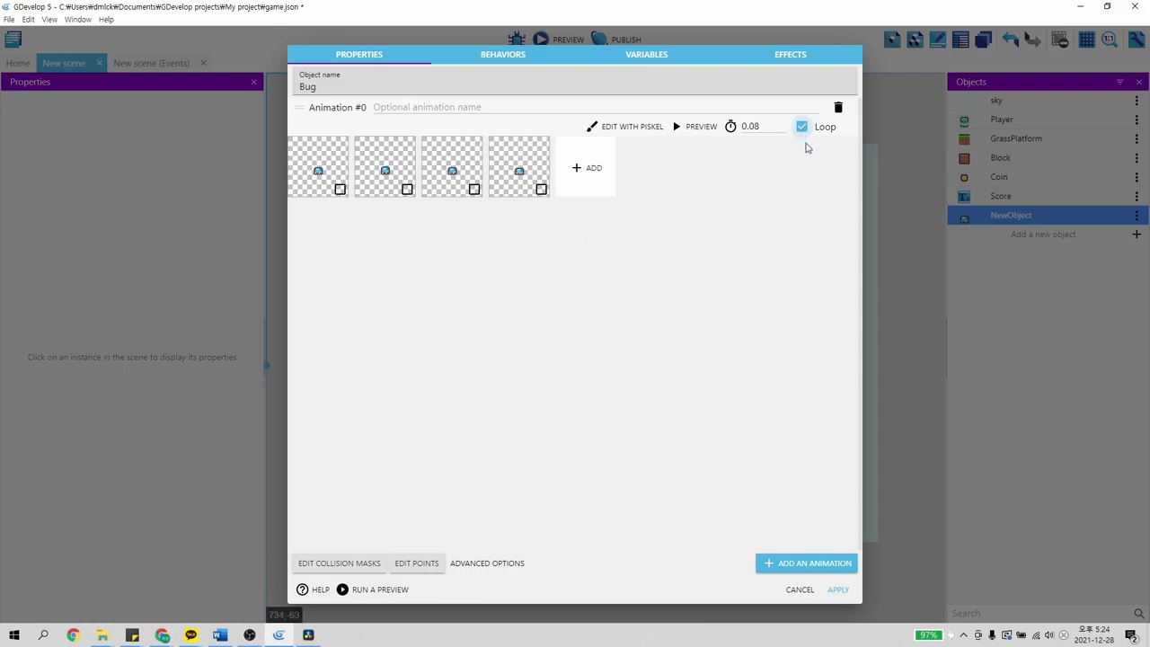
click(838, 590)
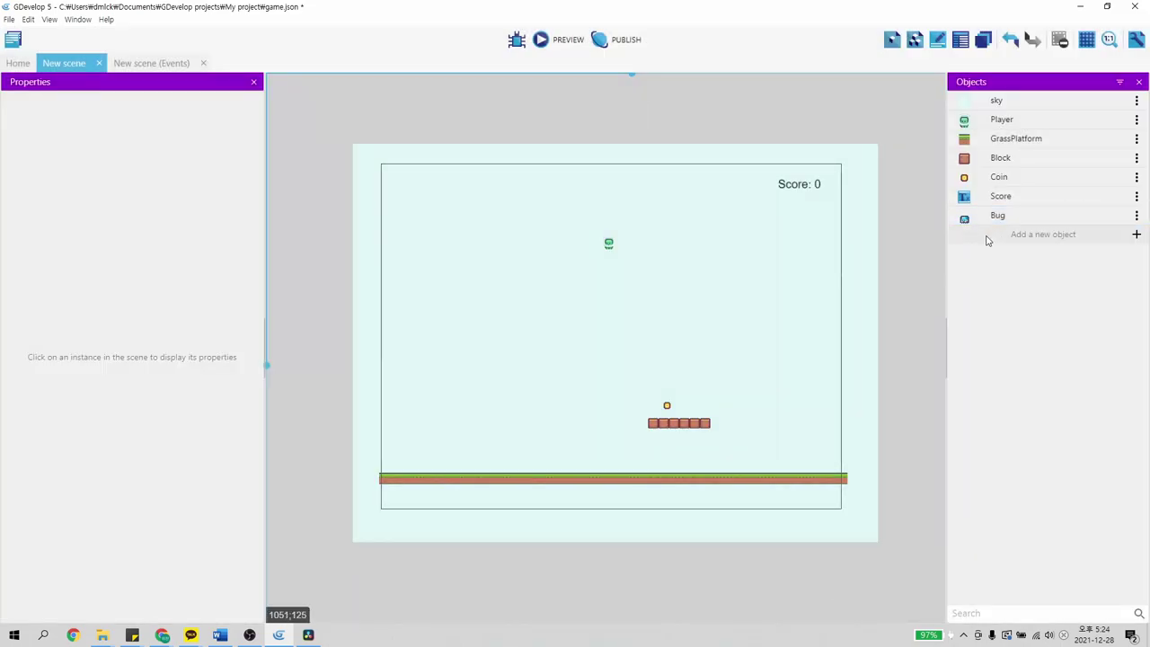
Place a Bug on the grass platform beneath the row of blocks and check it in a preview
drag(1011, 217, 636, 465)
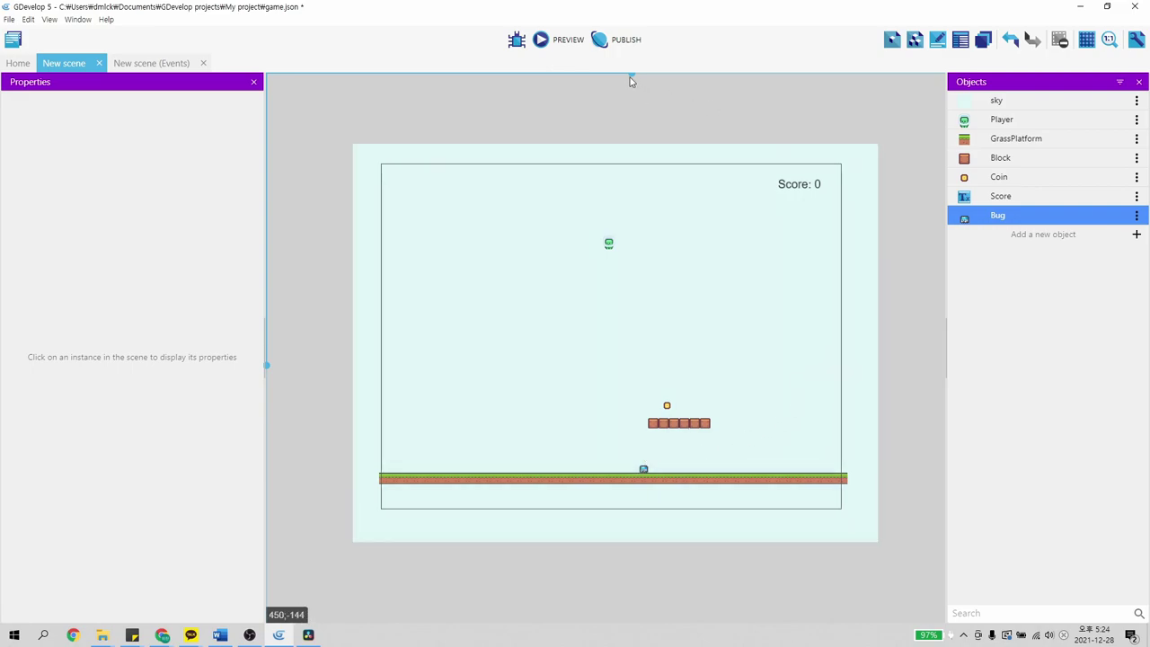
click(570, 41)
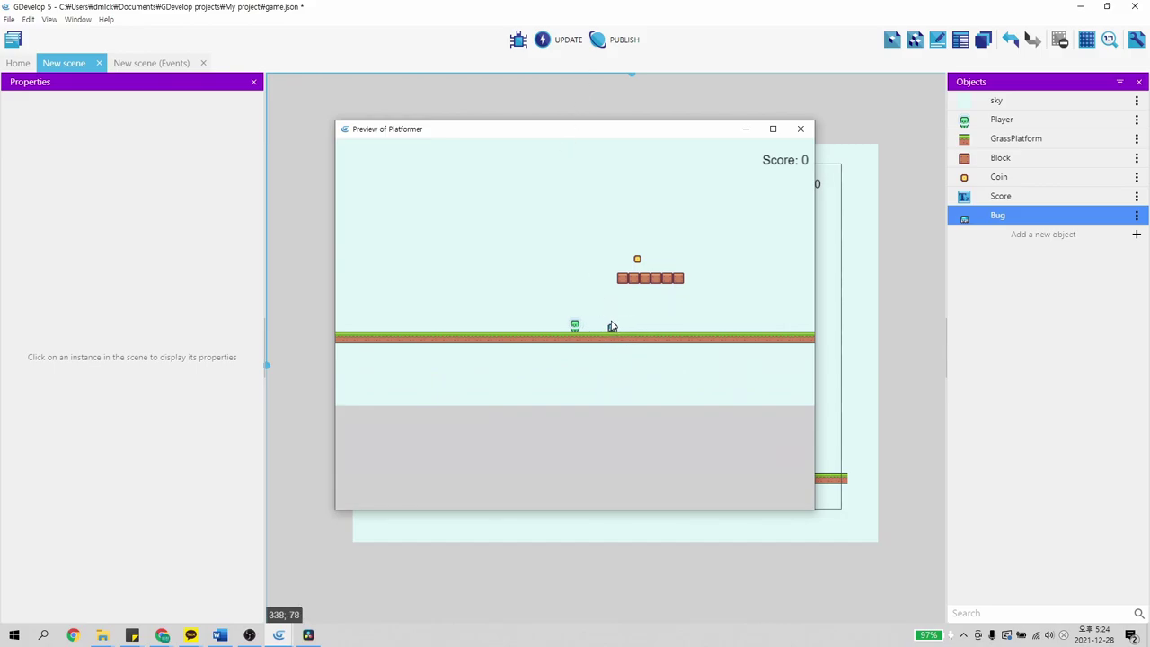
click(801, 130)
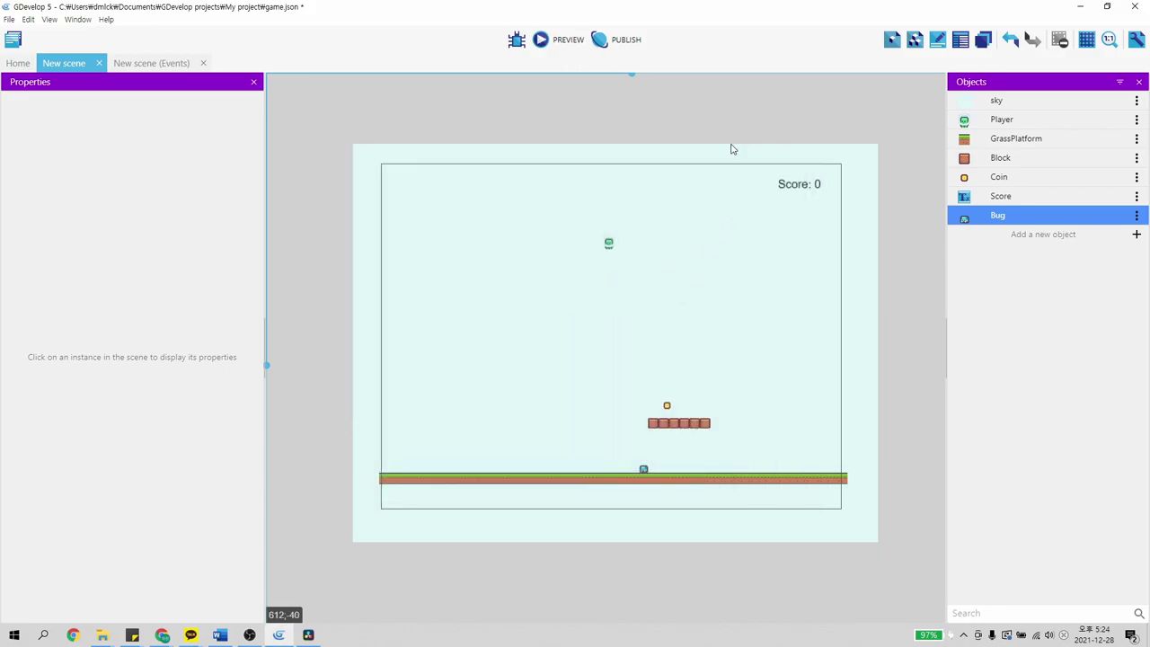
click(695, 127)
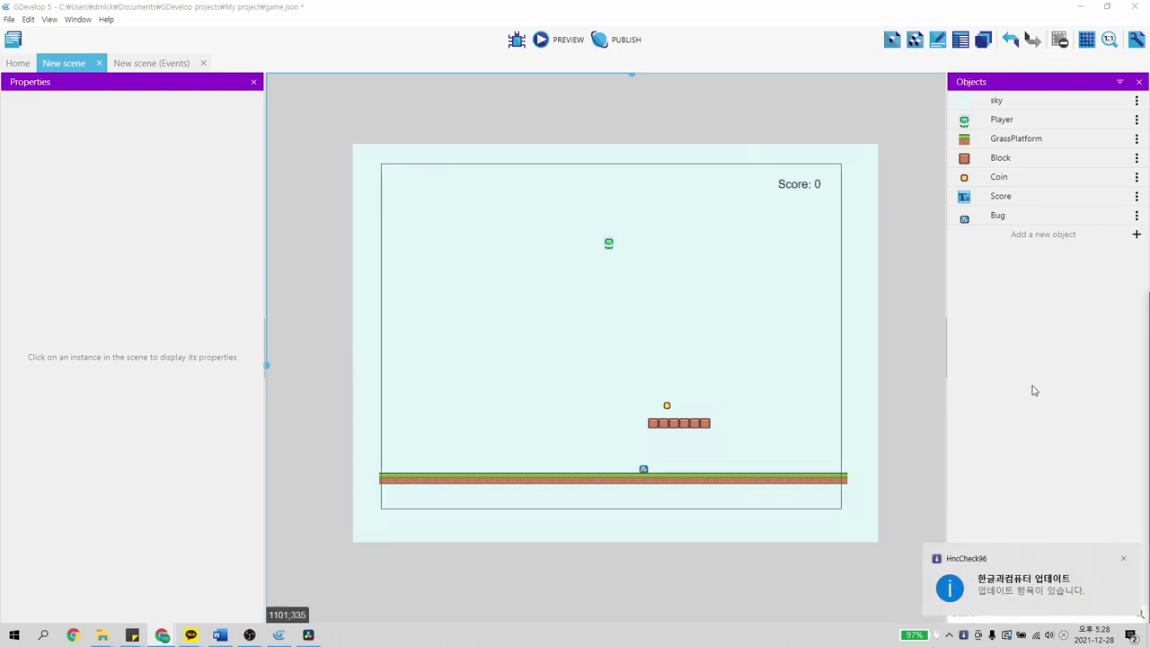
Dismiss the update notification and add a new object variable to the Bug
click(1124, 559)
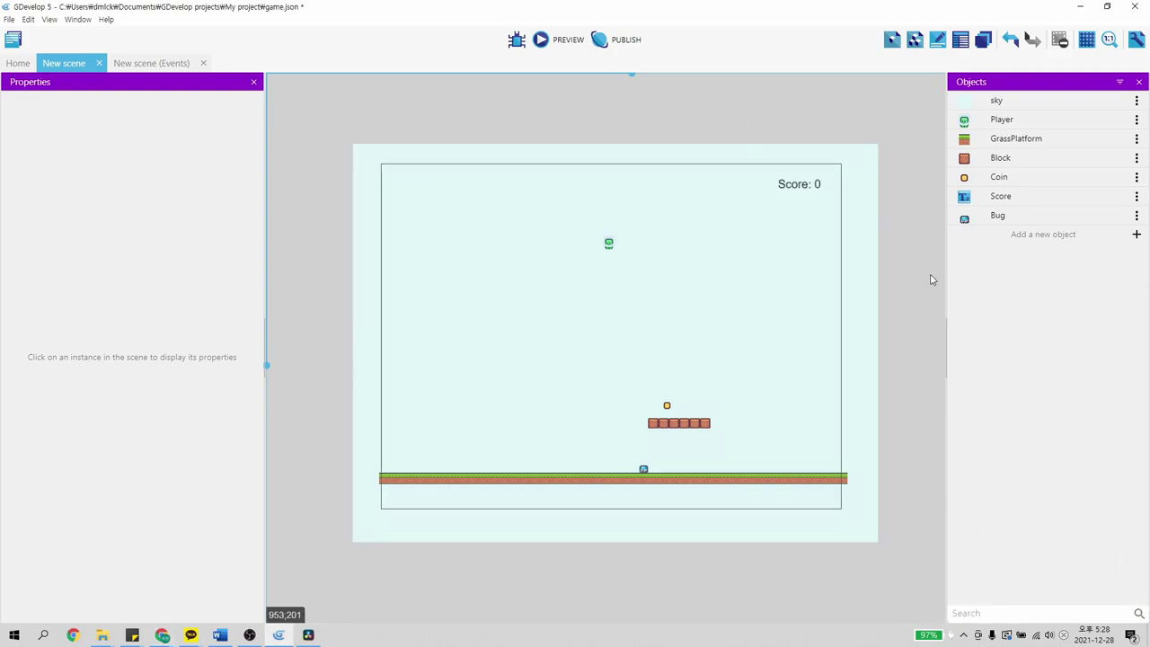
right_click(1005, 220)
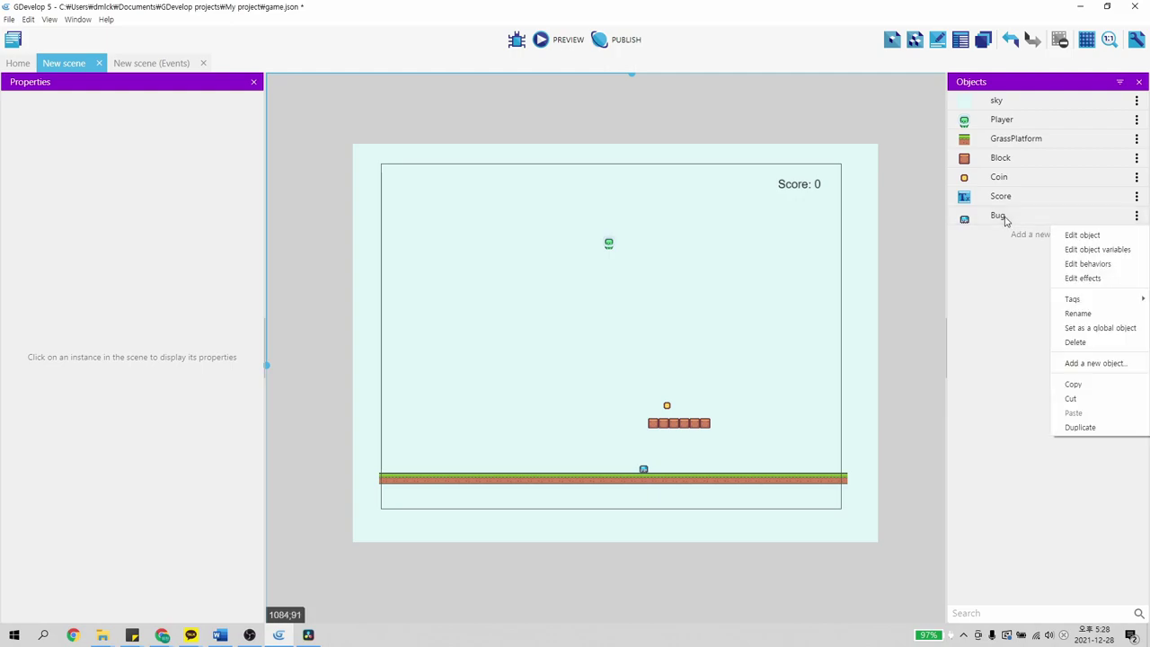
click(1079, 236)
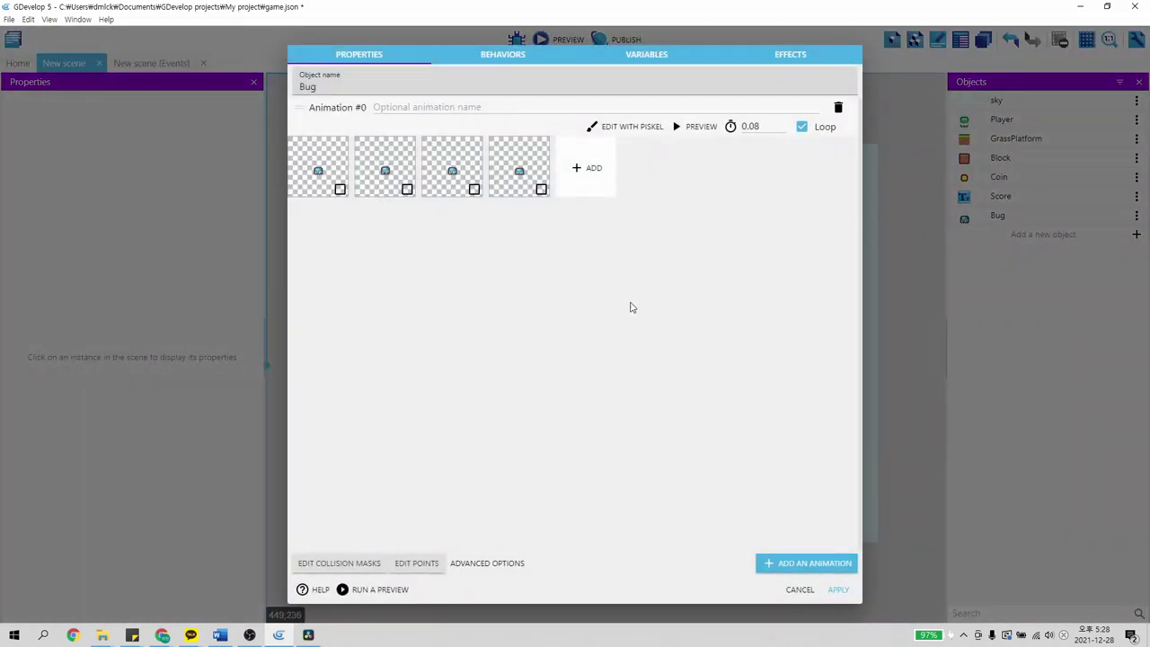
click(645, 56)
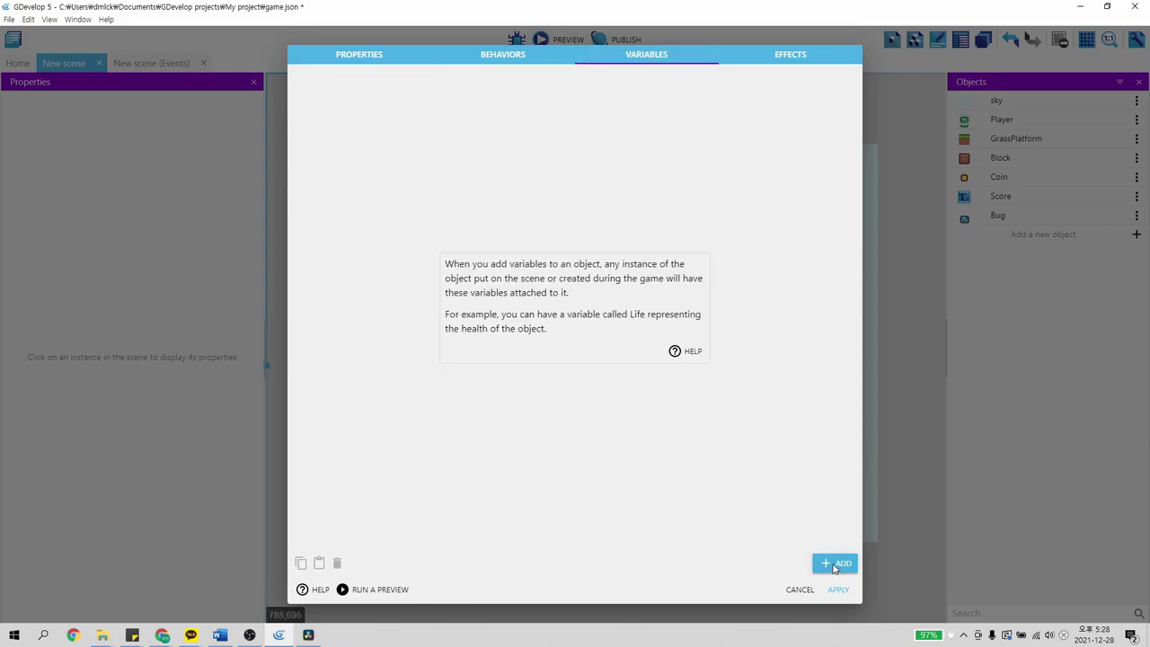
click(835, 563)
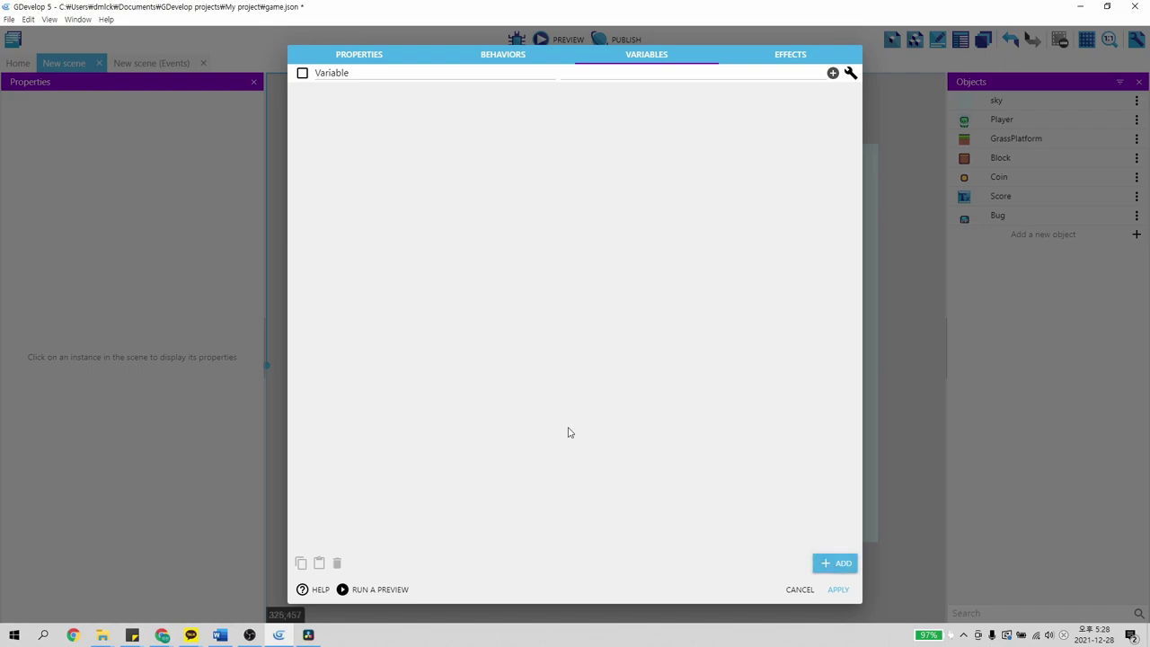
Name the Bug's variable direction, set its value to right, and apply the changes
click(357, 75)
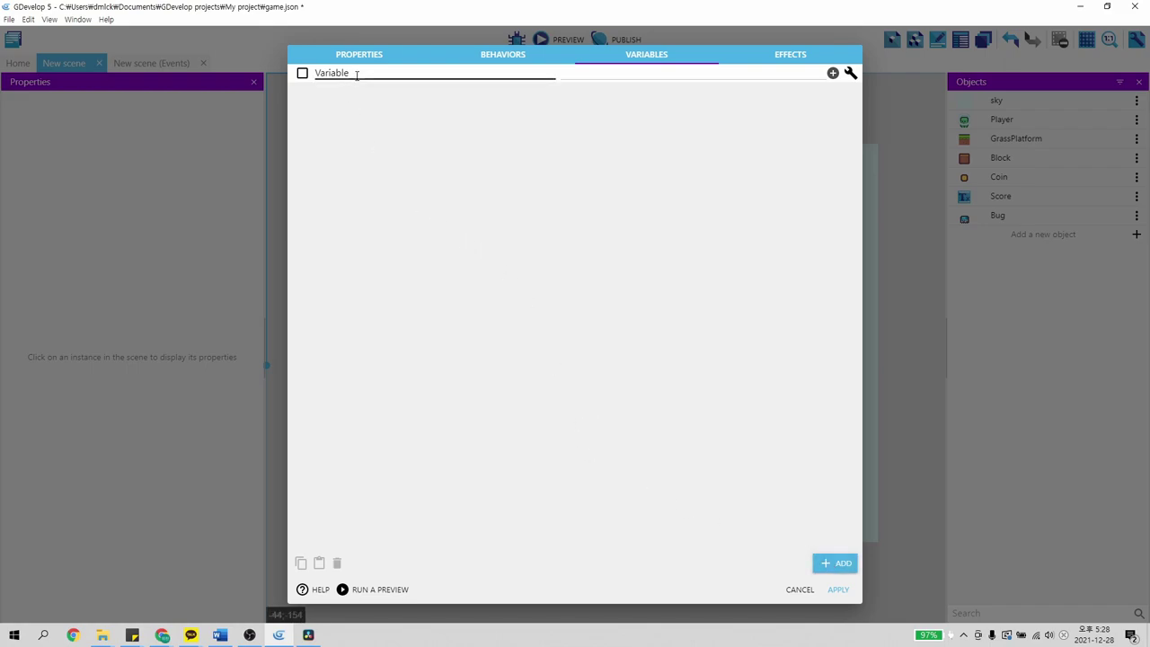
drag(350, 75, 313, 76)
click(303, 75)
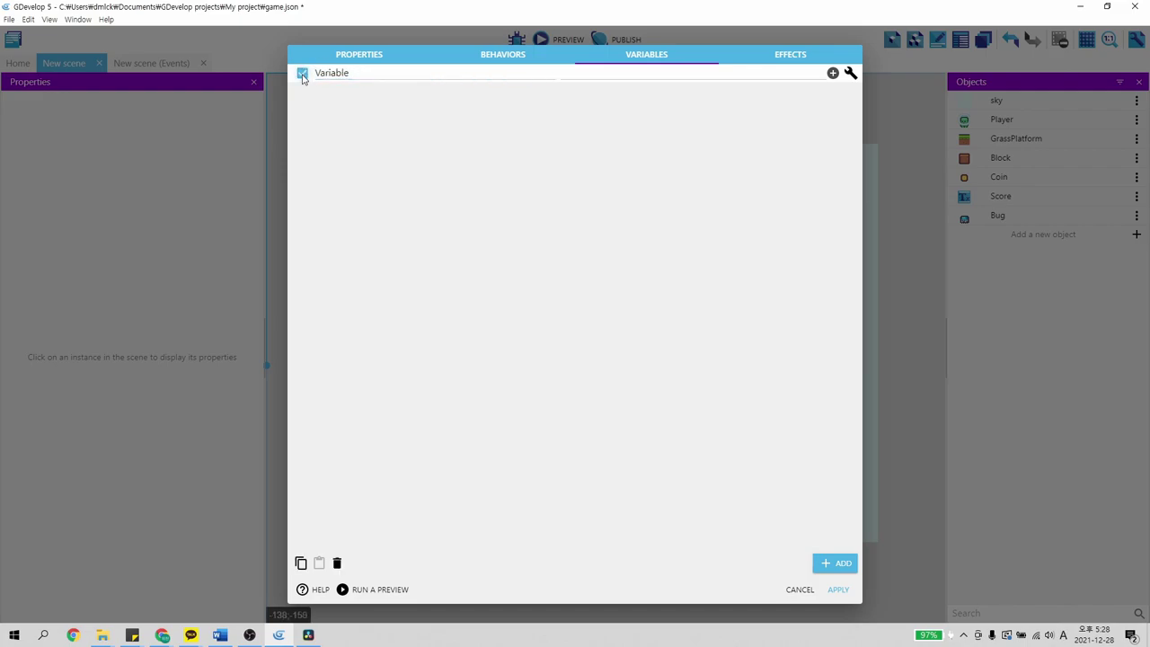
click(303, 74)
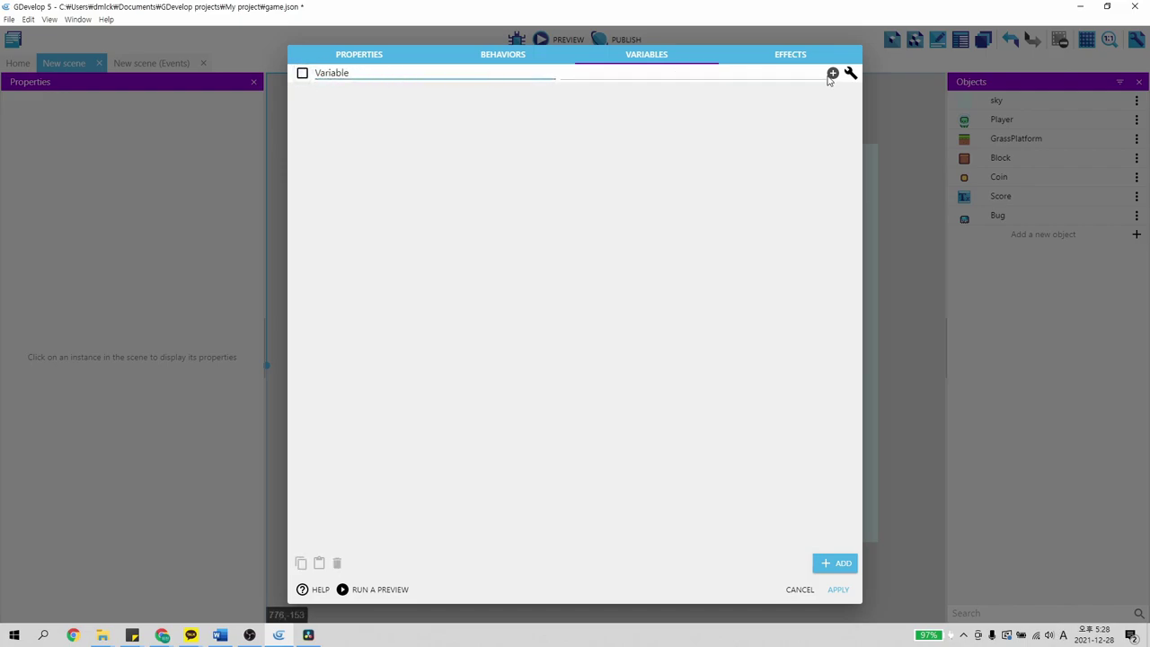
drag(409, 75, 280, 84)
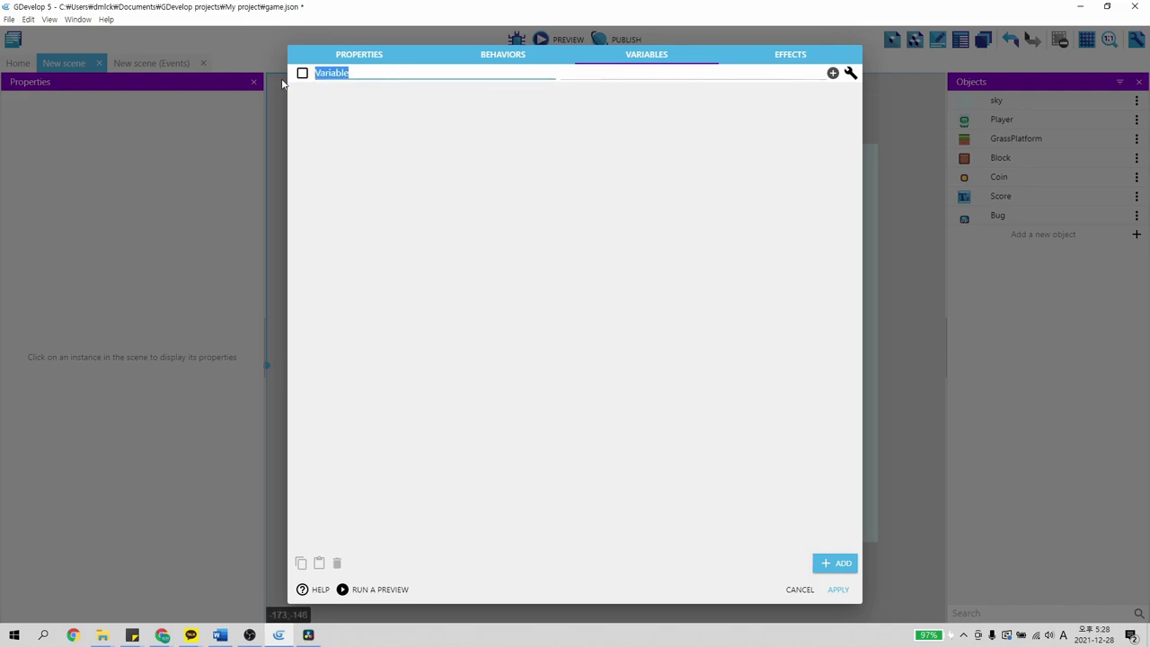
text(D)
click(281, 84)
click(578, 79)
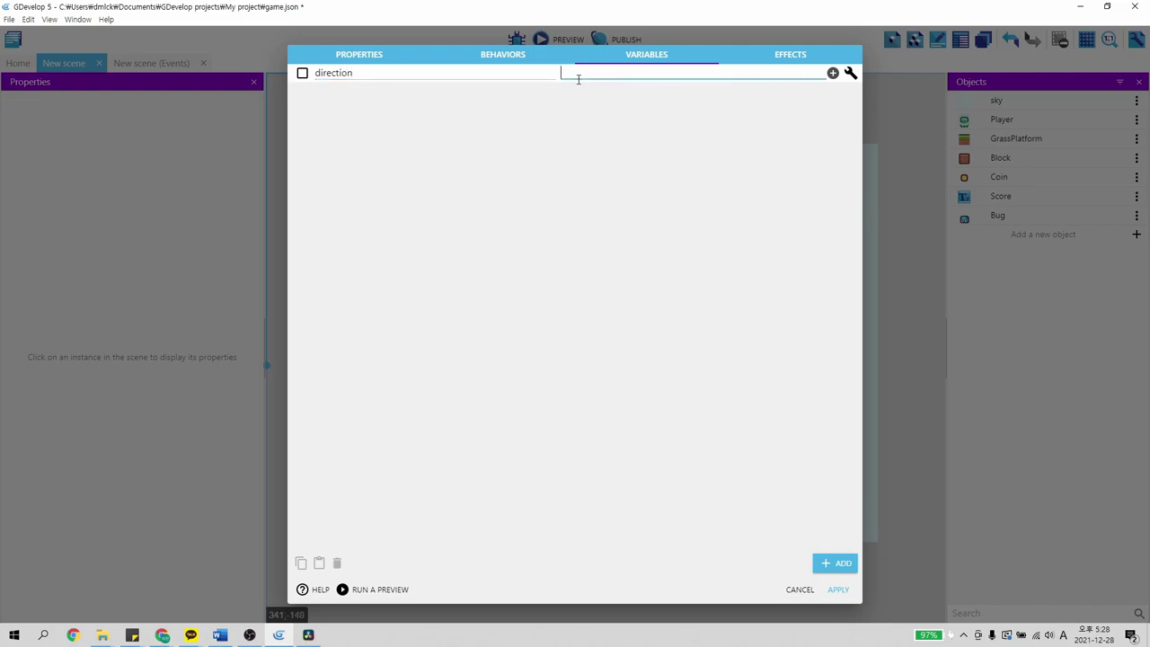
text(right)
click(603, 164)
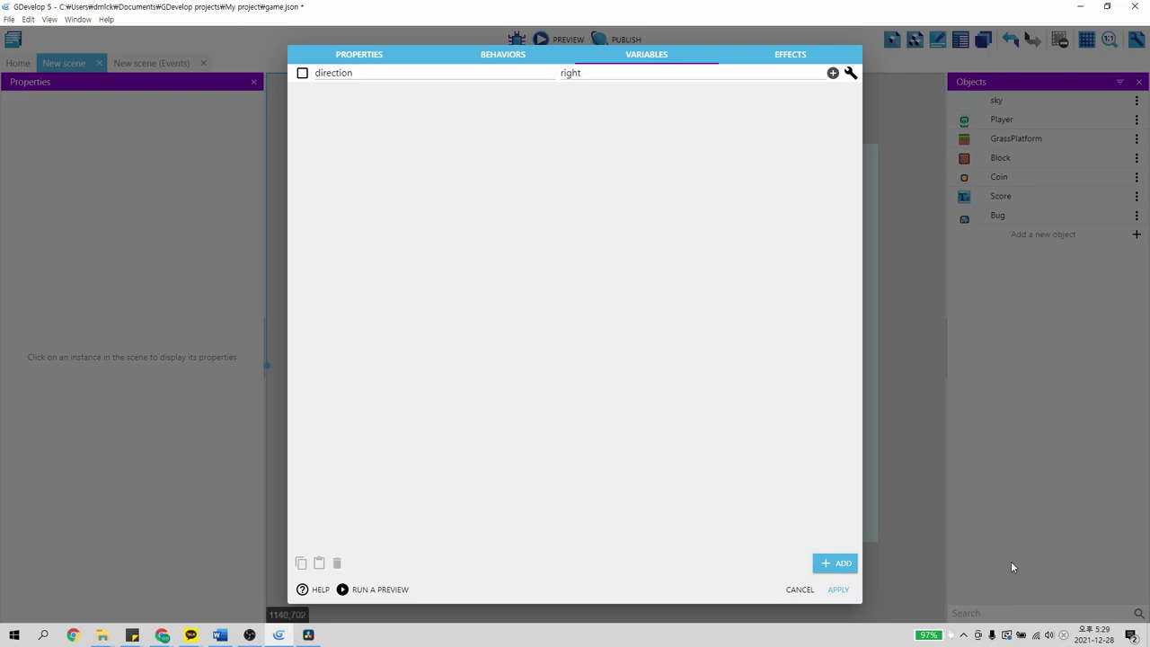
click(836, 590)
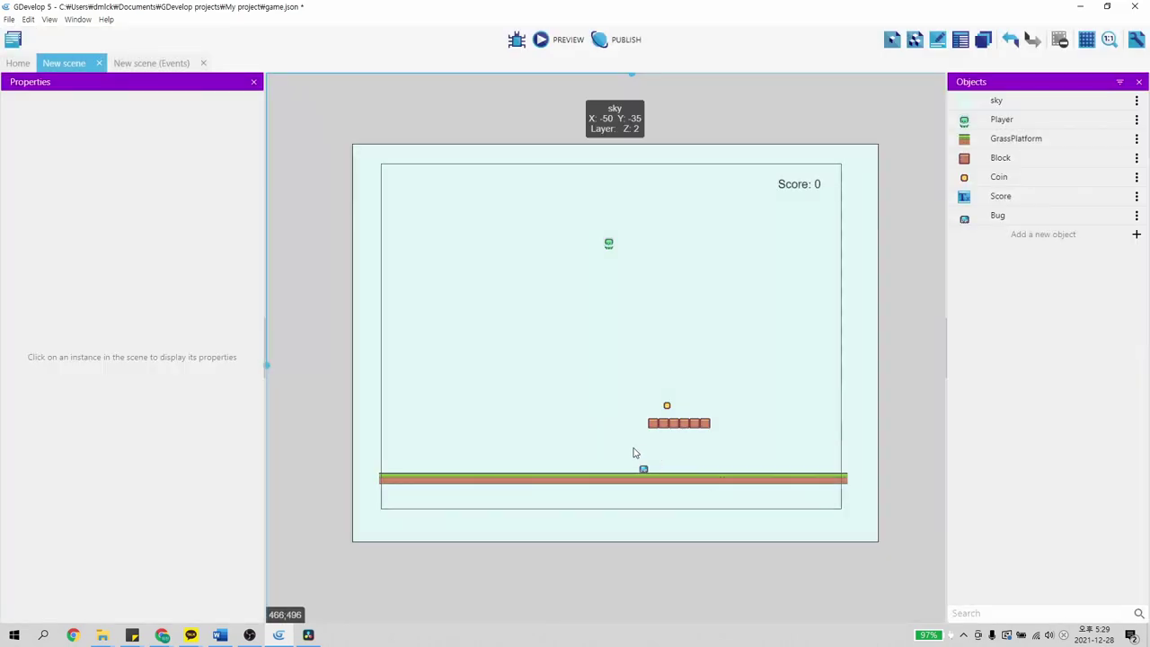
Add a new event to the scene's events and start a Text of an object variable condition for the Bug
click(149, 64)
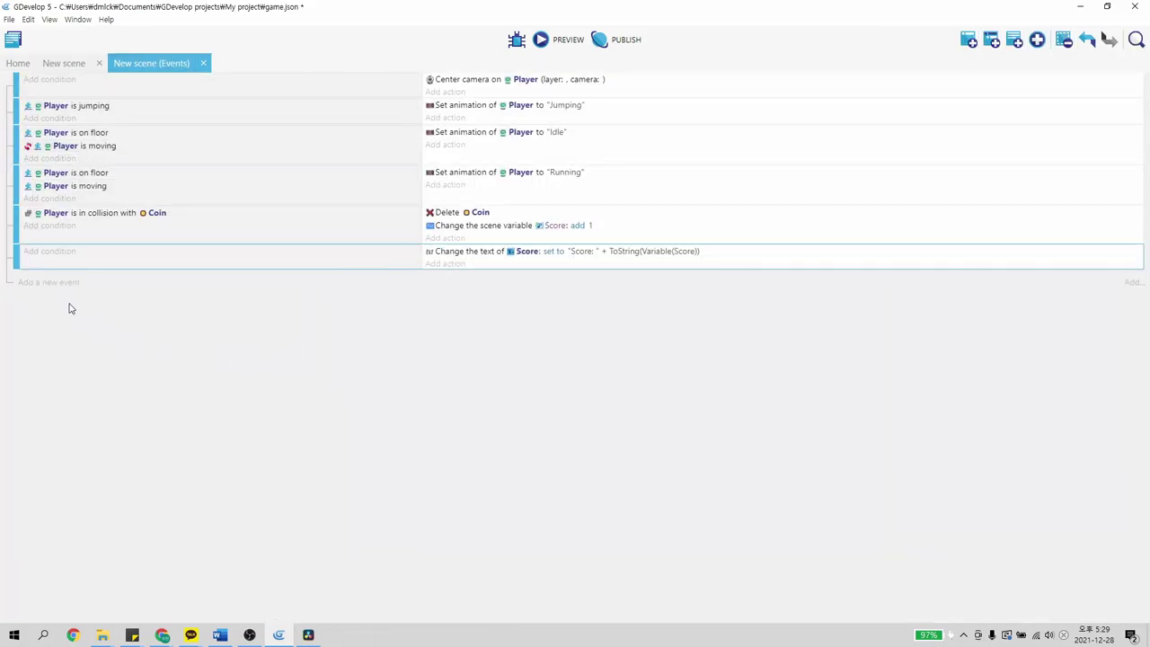
click(59, 286)
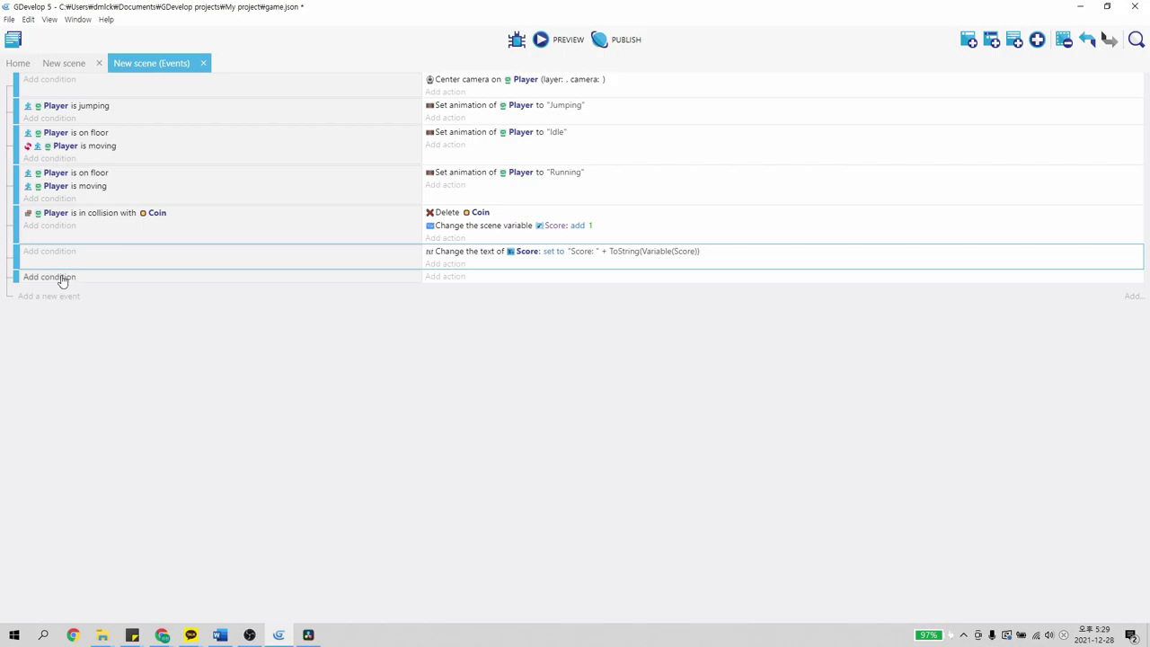
click(62, 279)
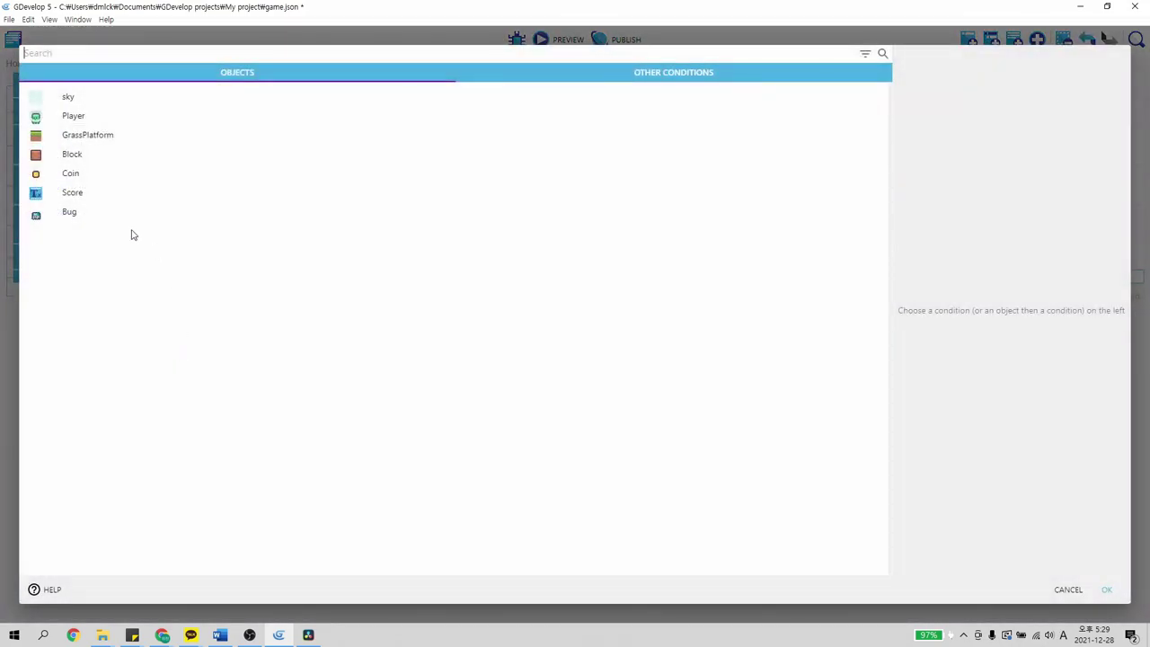
click(95, 215)
scroll(564, 342, down, 1)
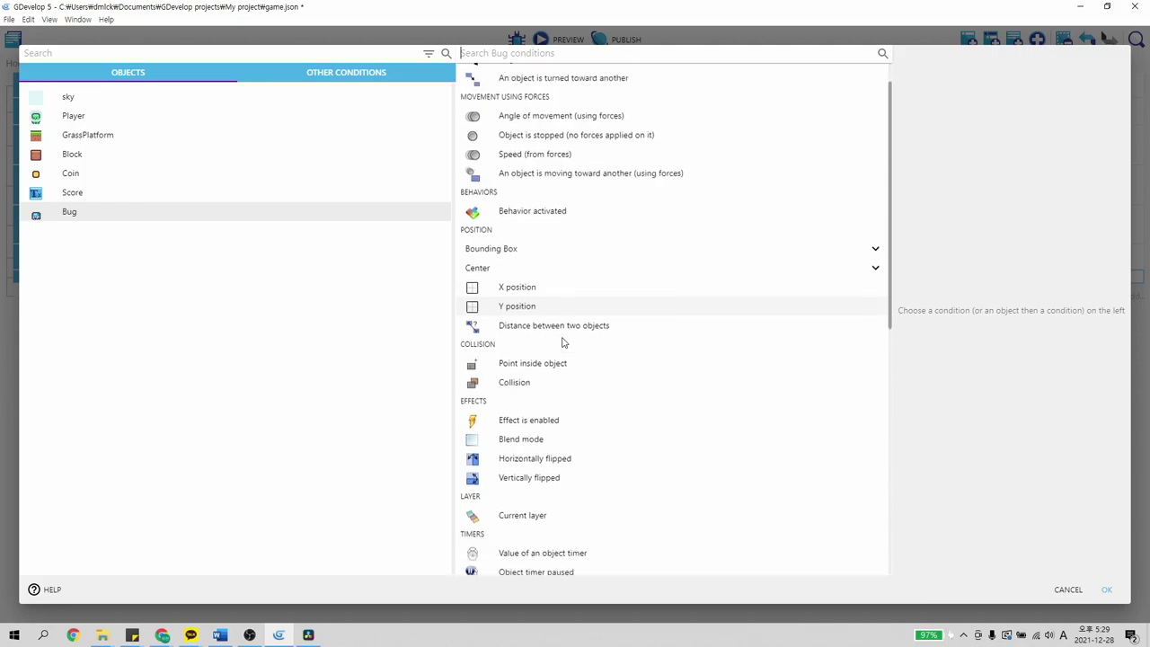
scroll(563, 340, down, 1)
scroll(567, 333, up, 1)
scroll(567, 335, down, 1)
scroll(567, 335, down, 3)
scroll(567, 335, down, 1)
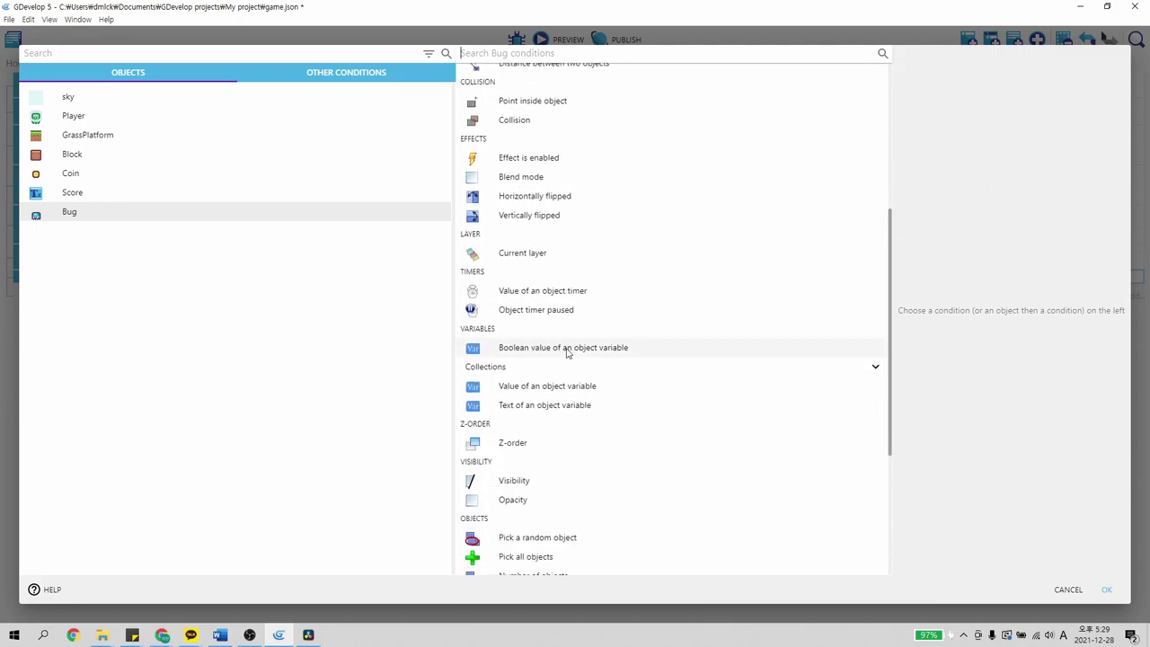
scroll(567, 353, down, 1)
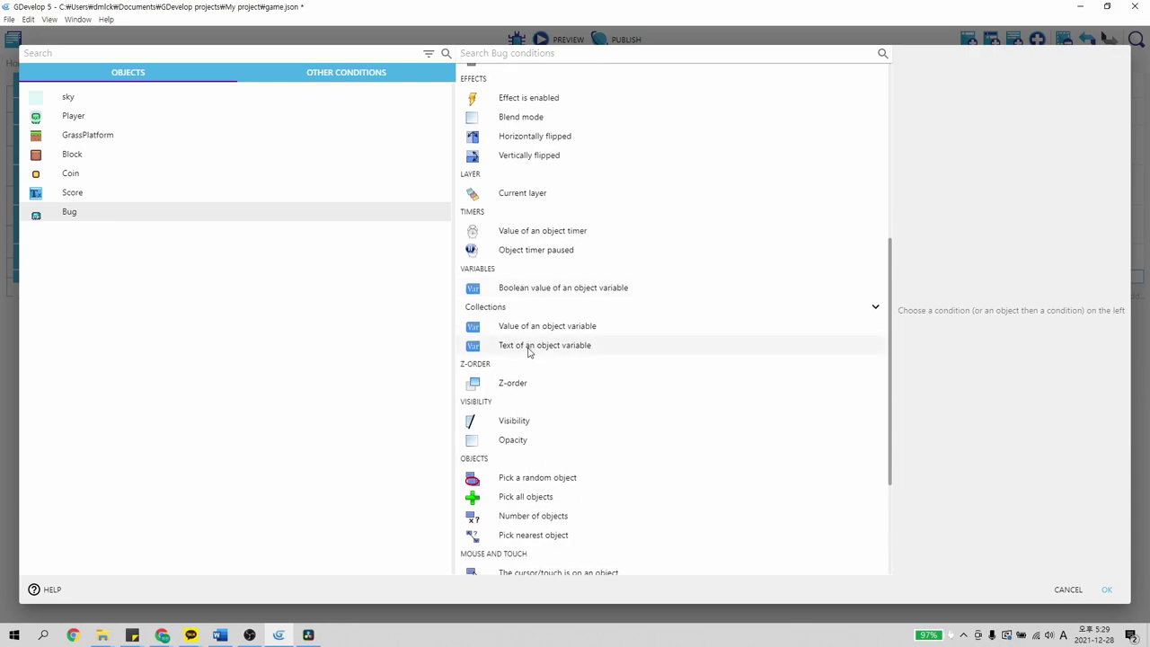
click(529, 347)
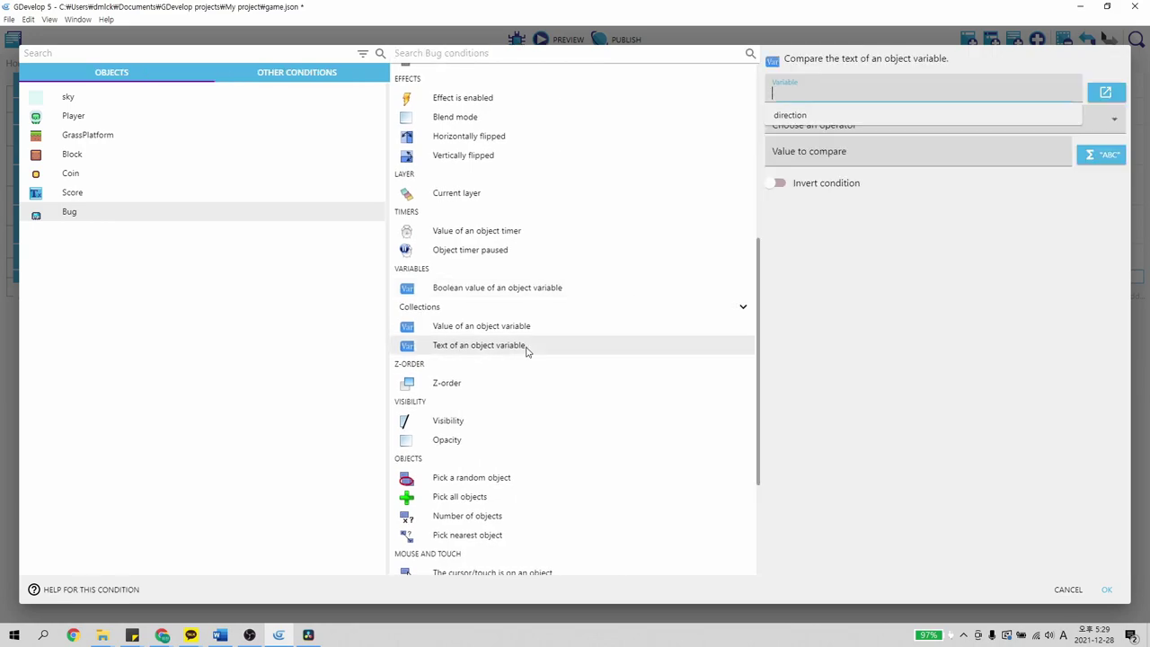
Configure the Bug condition to check that the direction variable's text is equal to "right", and confirm it
click(790, 117)
click(812, 125)
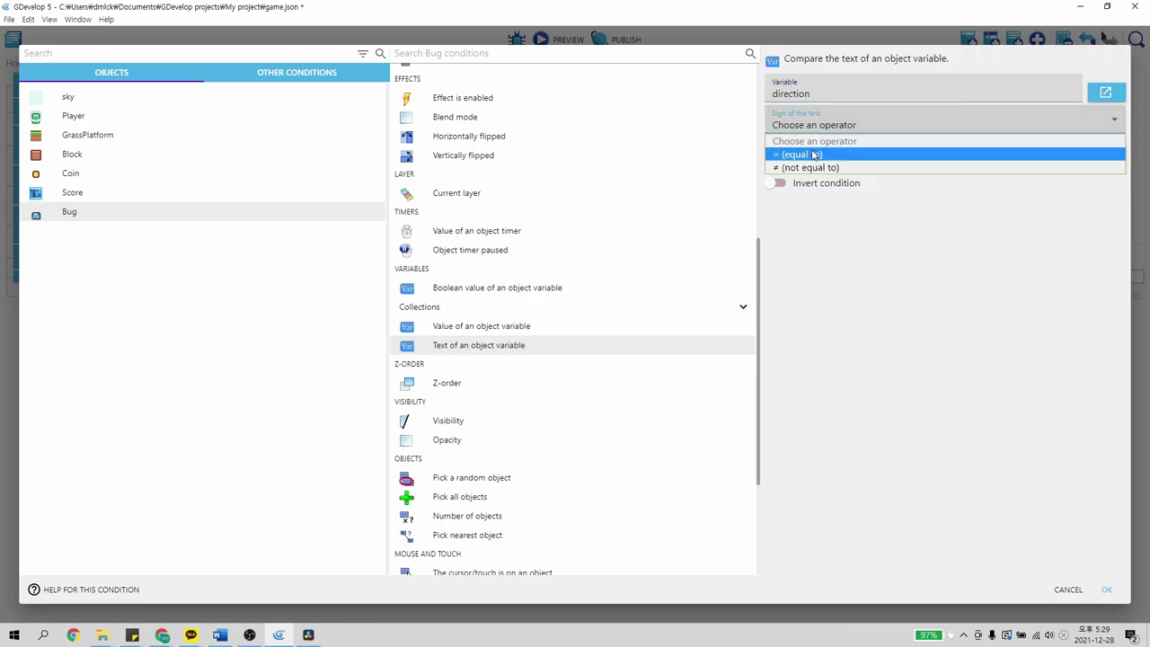
click(811, 154)
click(816, 156)
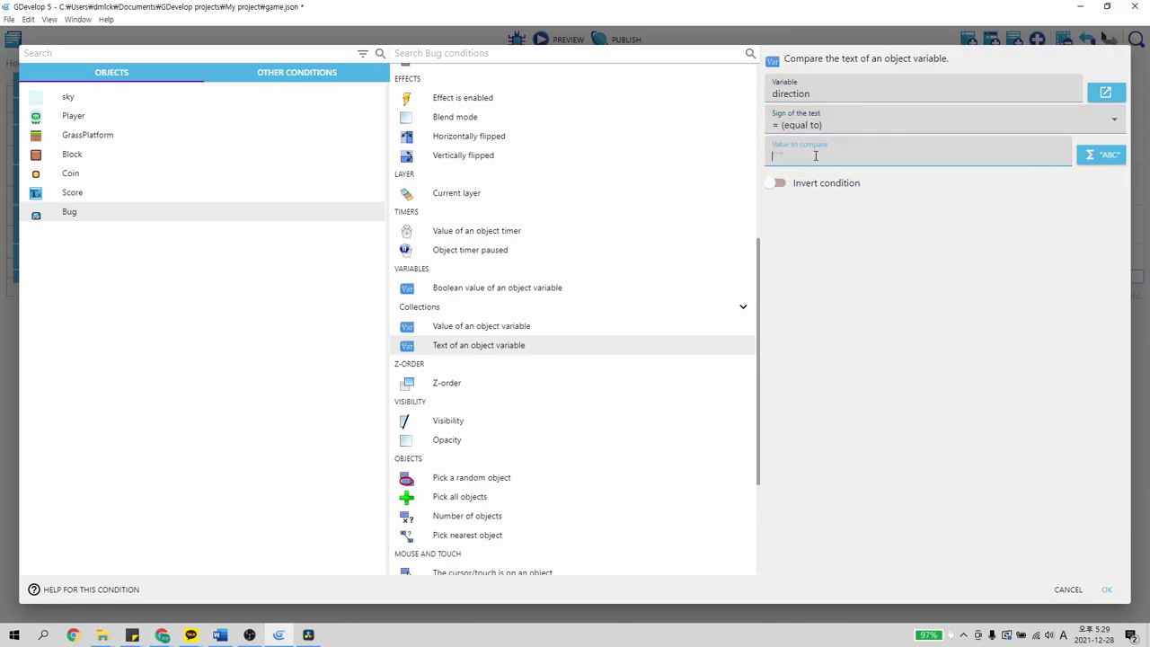
text("right")
drag(819, 154, 775, 159)
click(834, 238)
click(1108, 589)
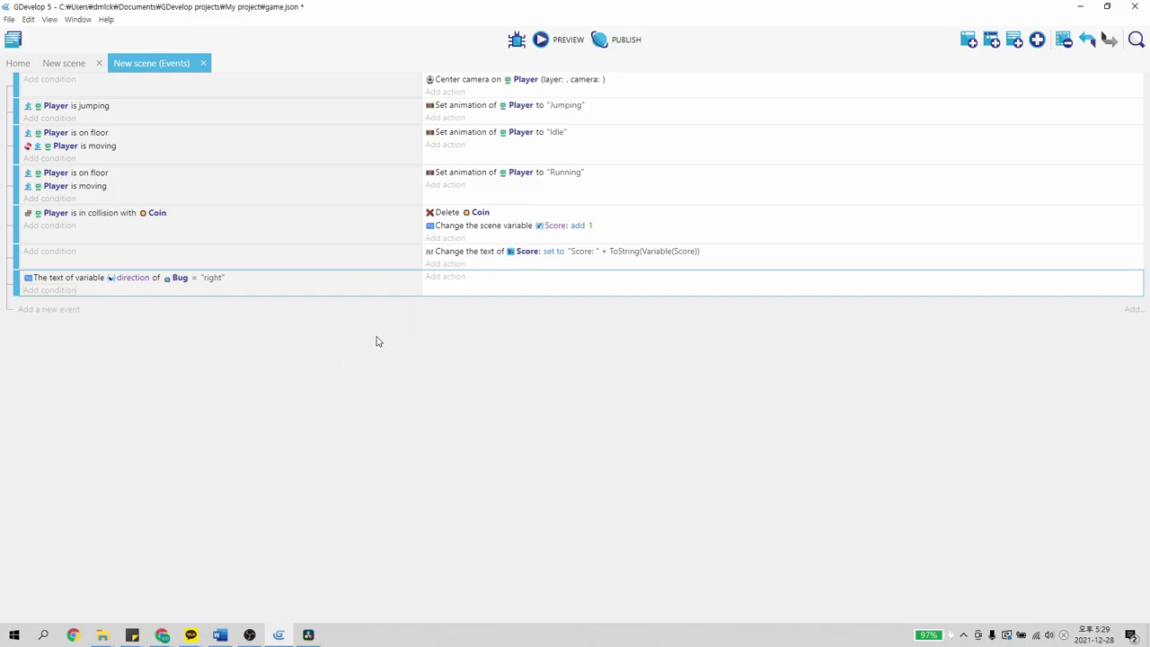
Add an action to the direction event giving the Bug an instant force at angle 0 with speed 100
click(457, 280)
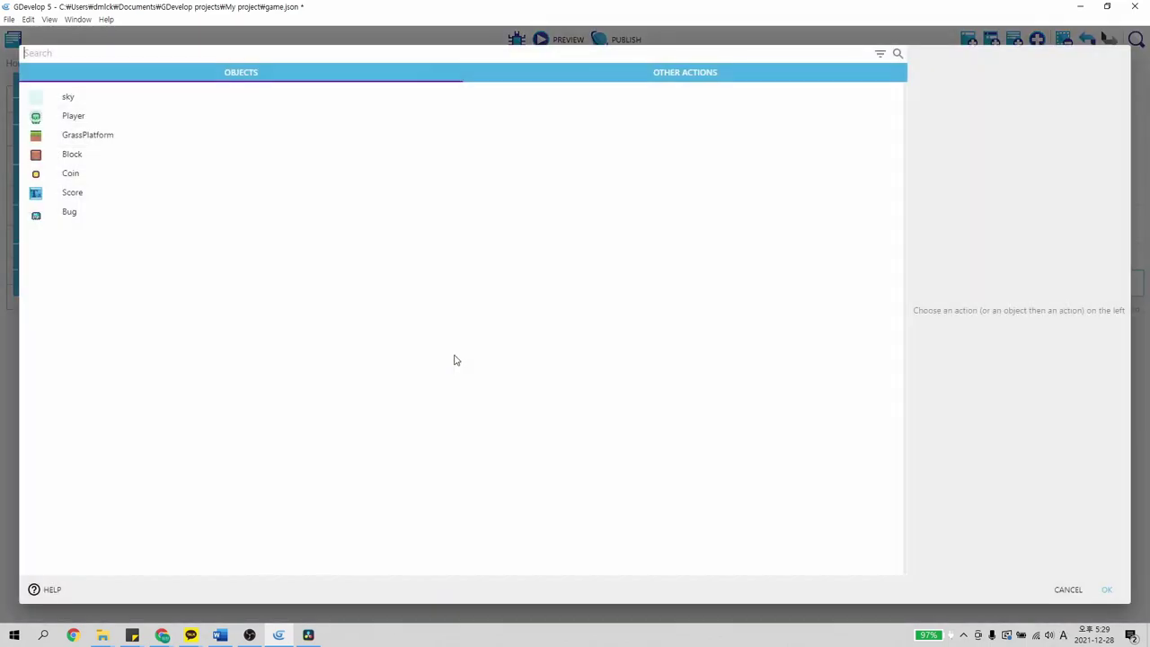
click(126, 216)
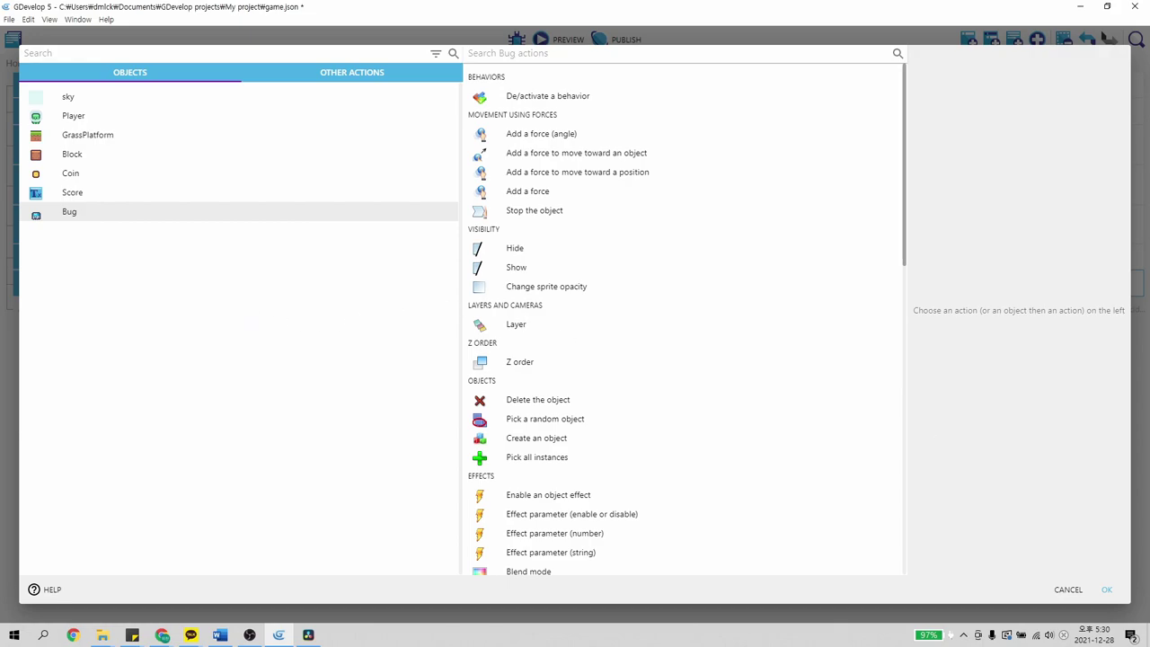
click(534, 136)
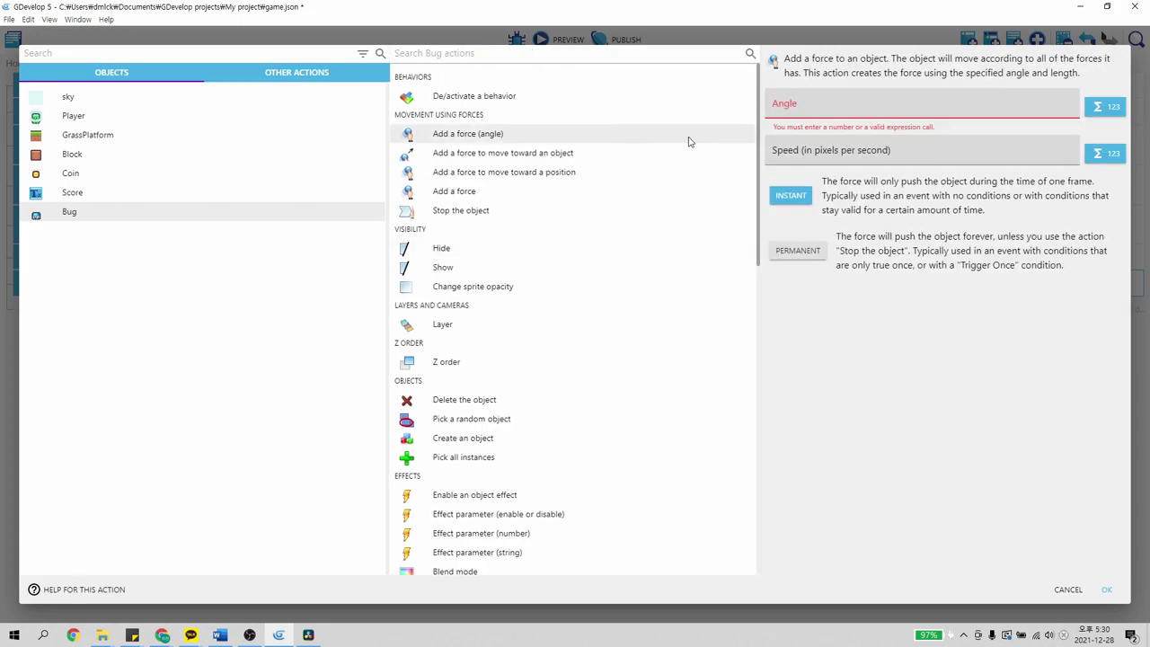
click(823, 109)
text(0)
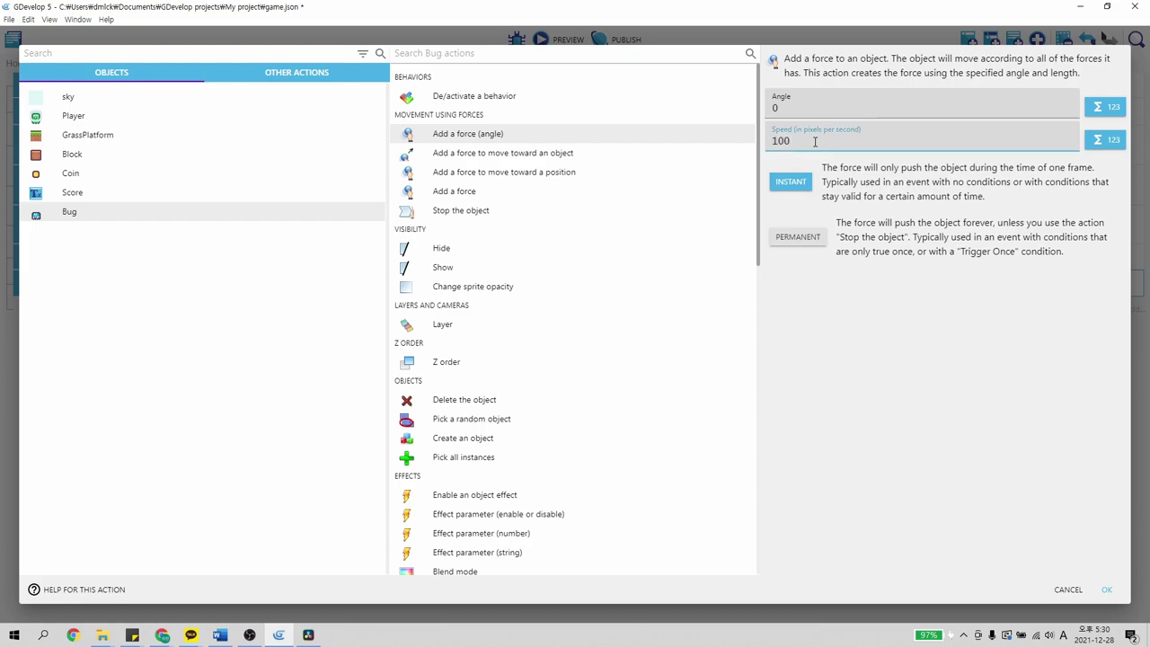
click(811, 305)
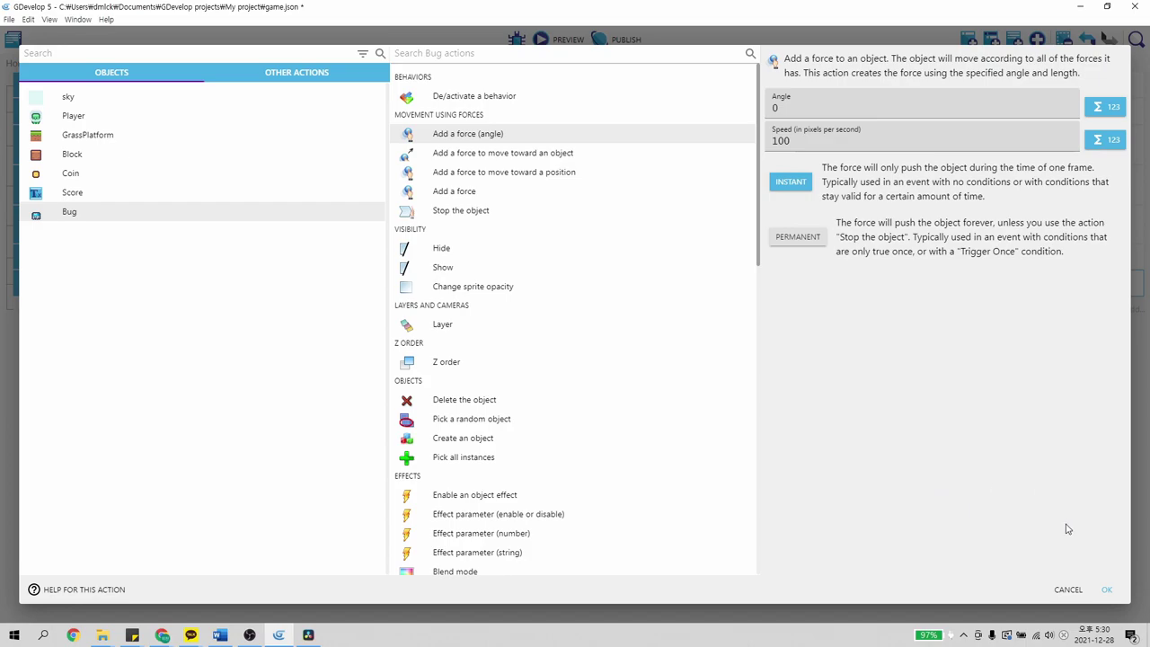
click(1105, 591)
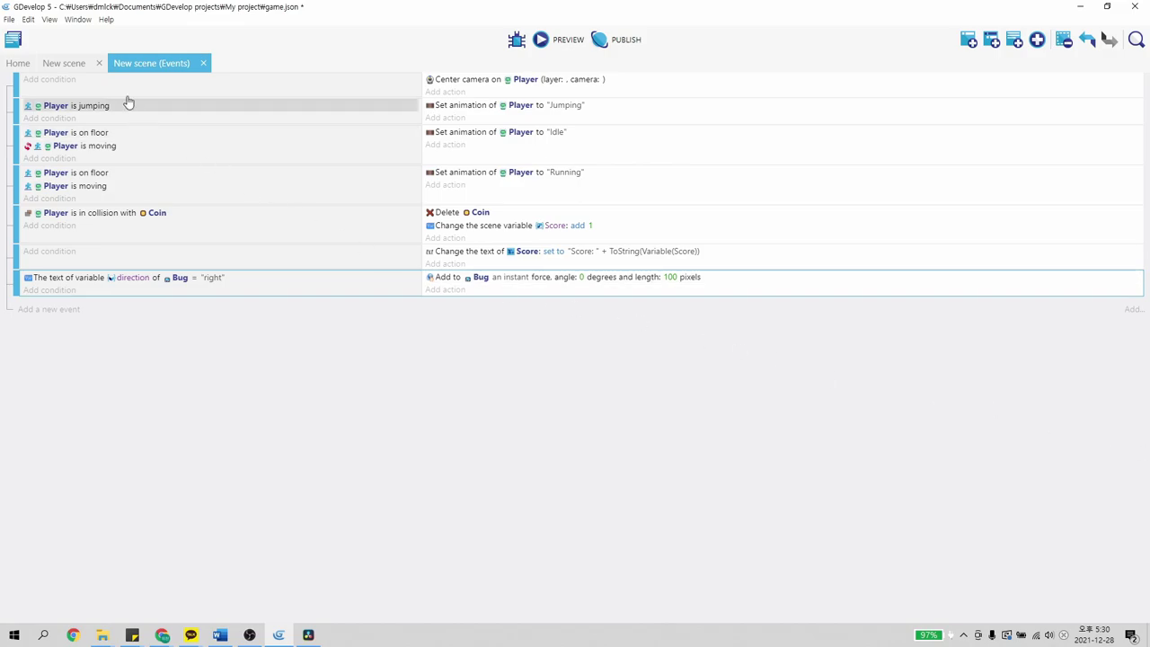
Preview the scene to check the Bug's movement, and close the preview
click(59, 63)
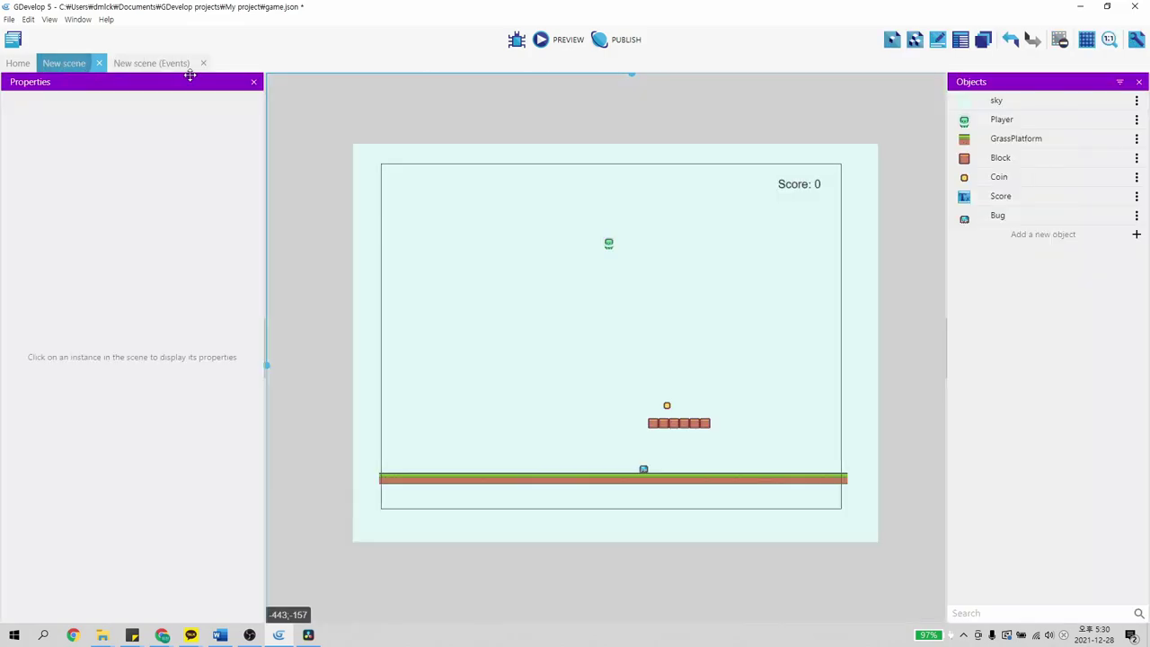
click(552, 42)
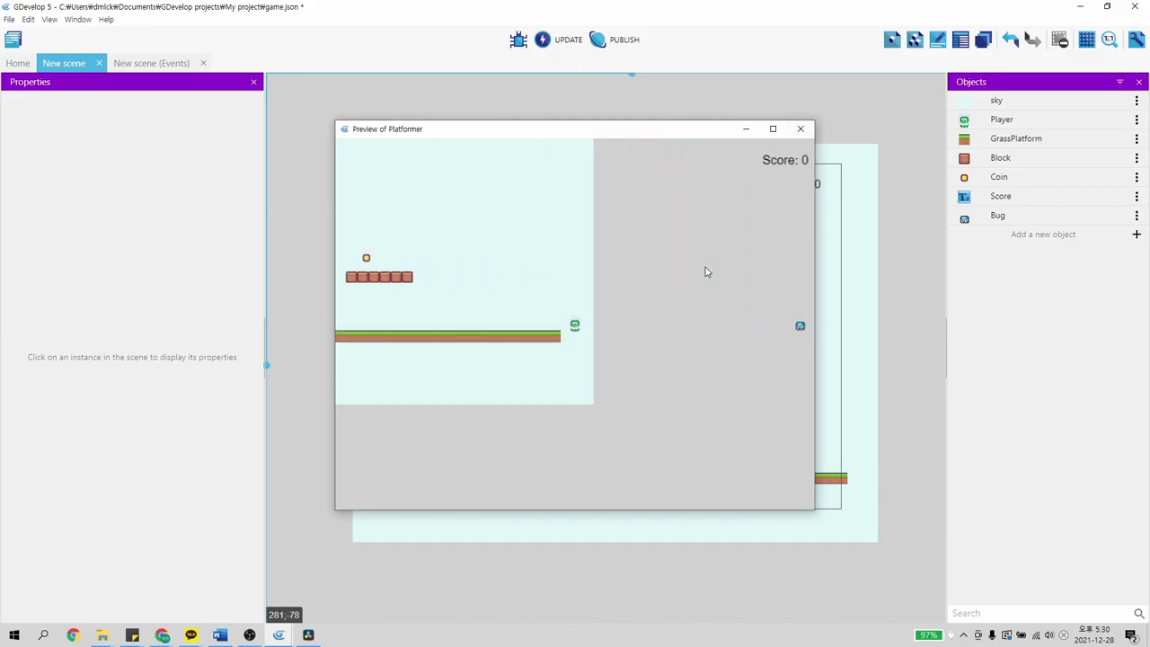
click(803, 129)
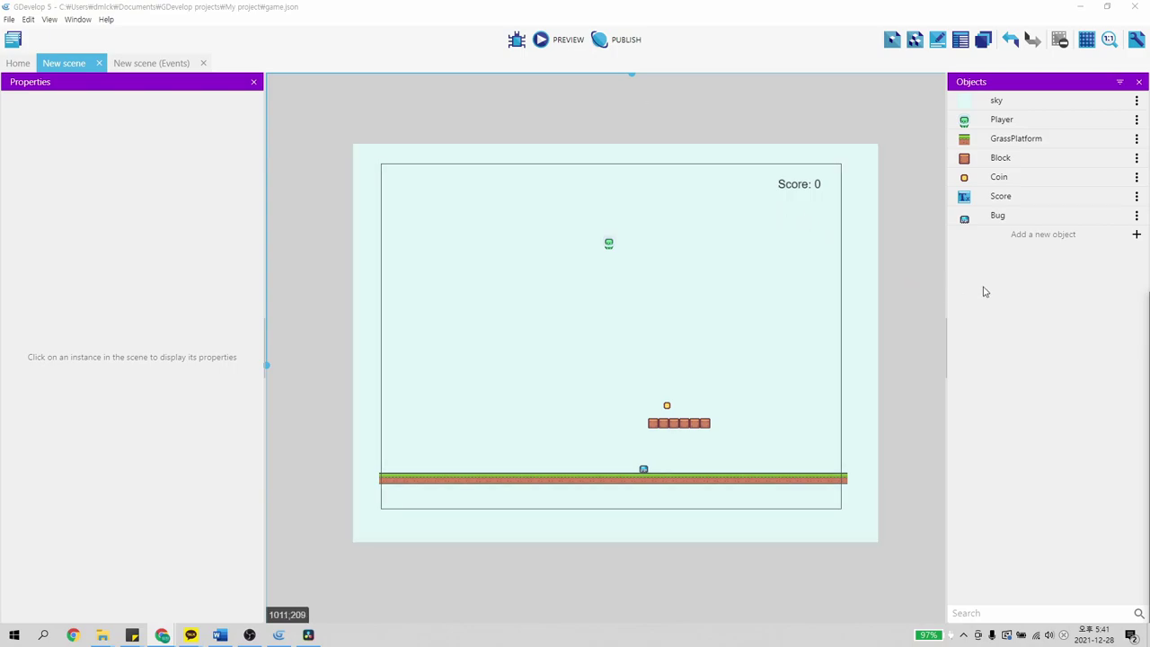
Create a new sprite object from scratch and name it Left
click(1018, 234)
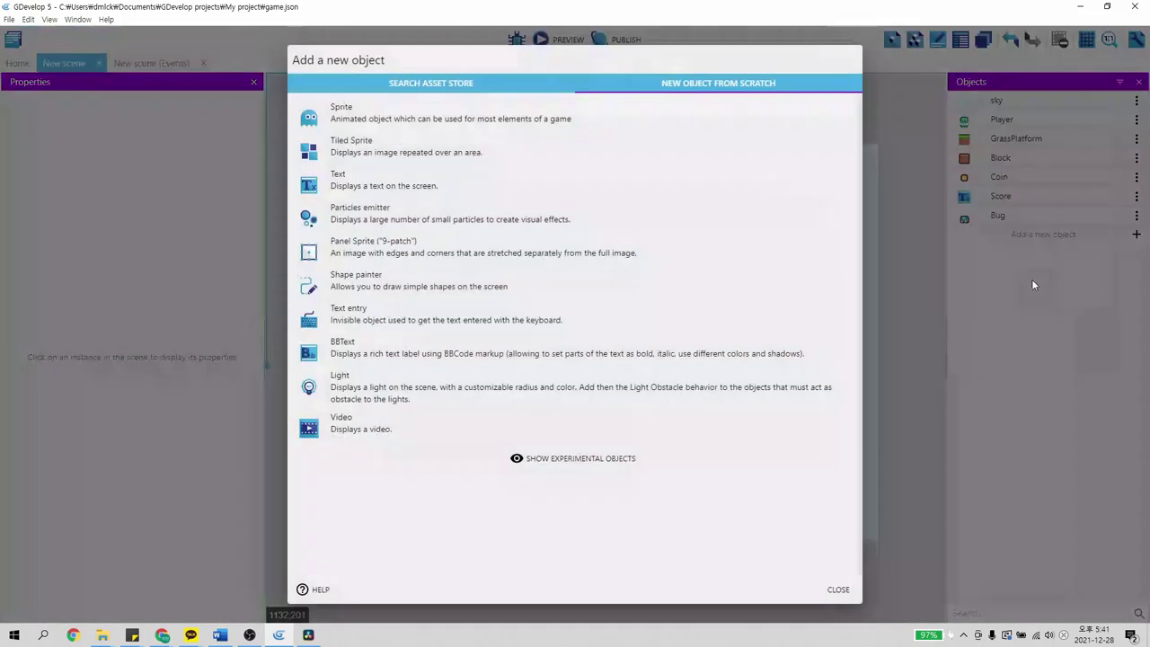
click(578, 113)
drag(503, 77, 257, 92)
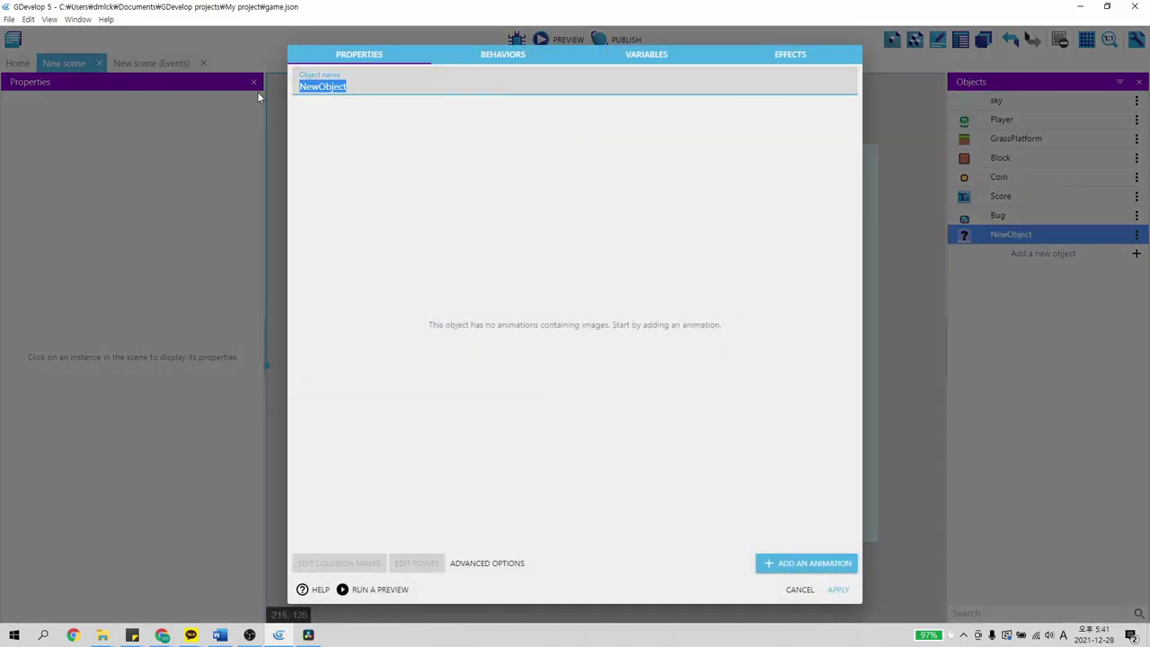
text(Left)
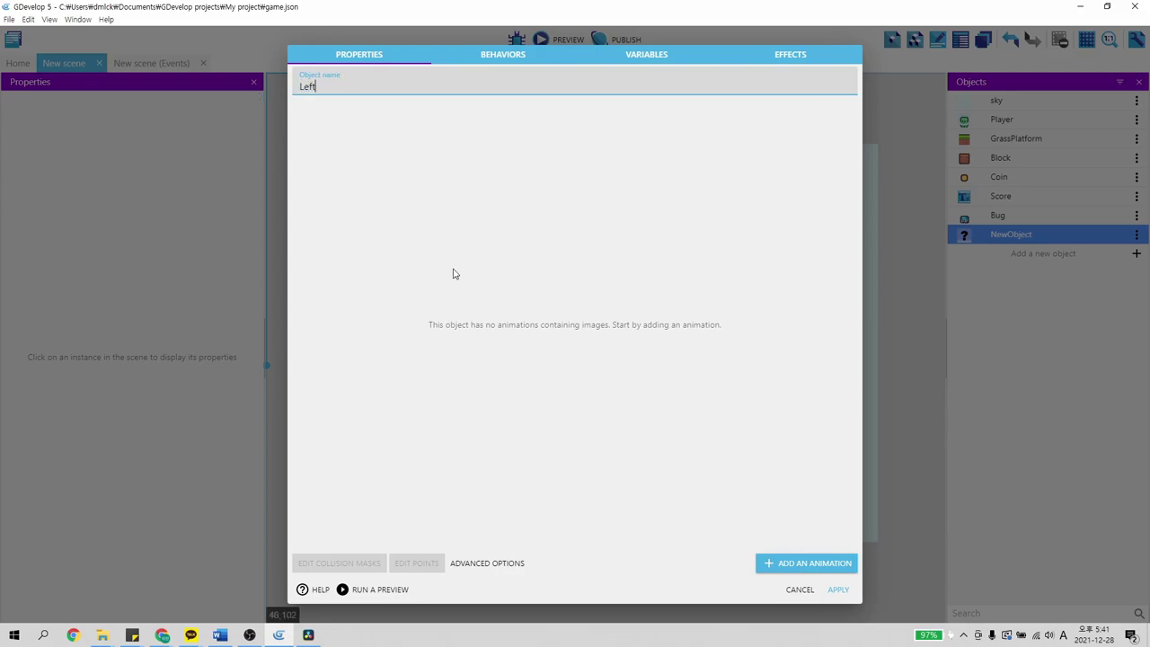
Add an animation to Left using tile_0084.png from the Tiles folder, copy the image into the project, and apply the object
click(799, 566)
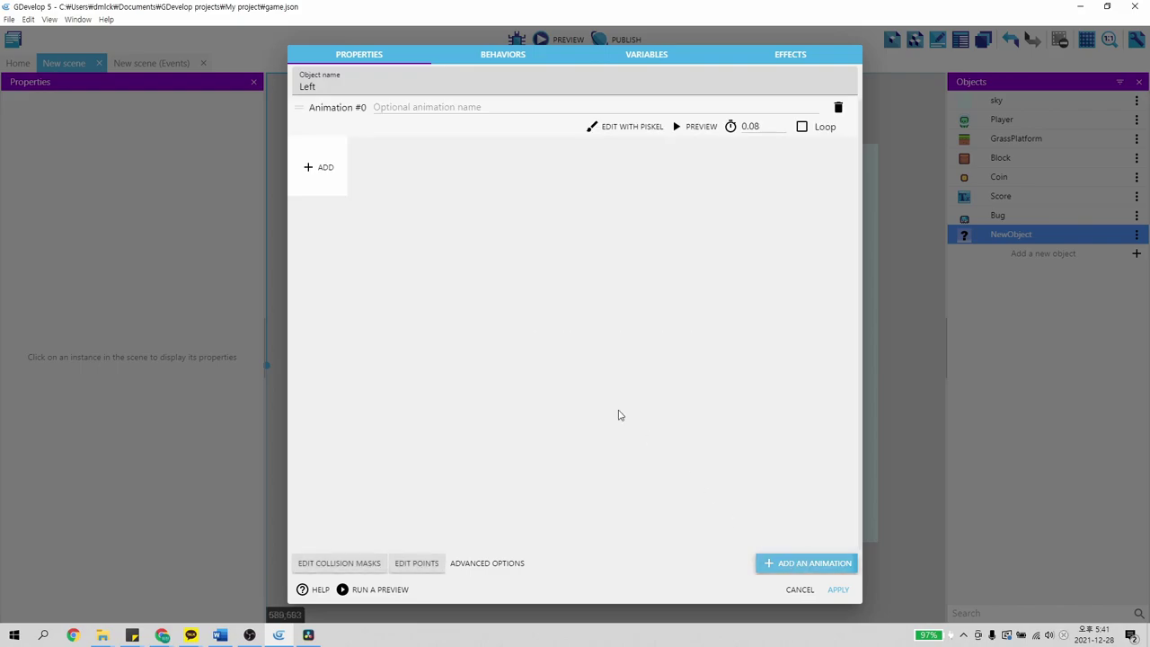
click(329, 176)
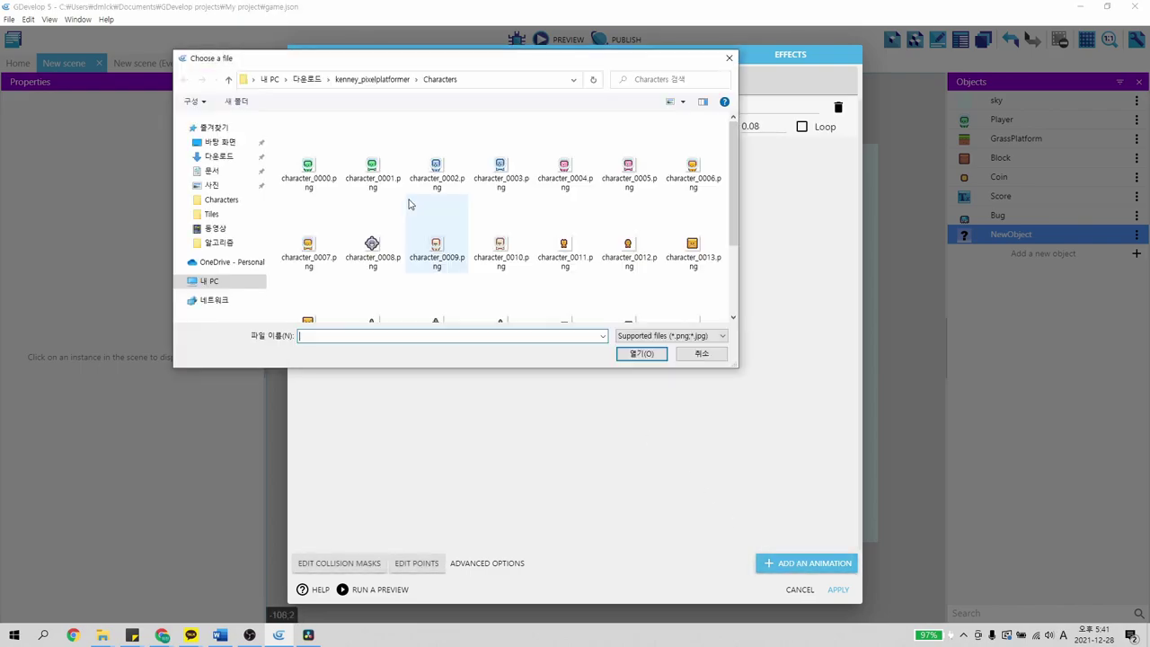
scroll(443, 252, down, 2)
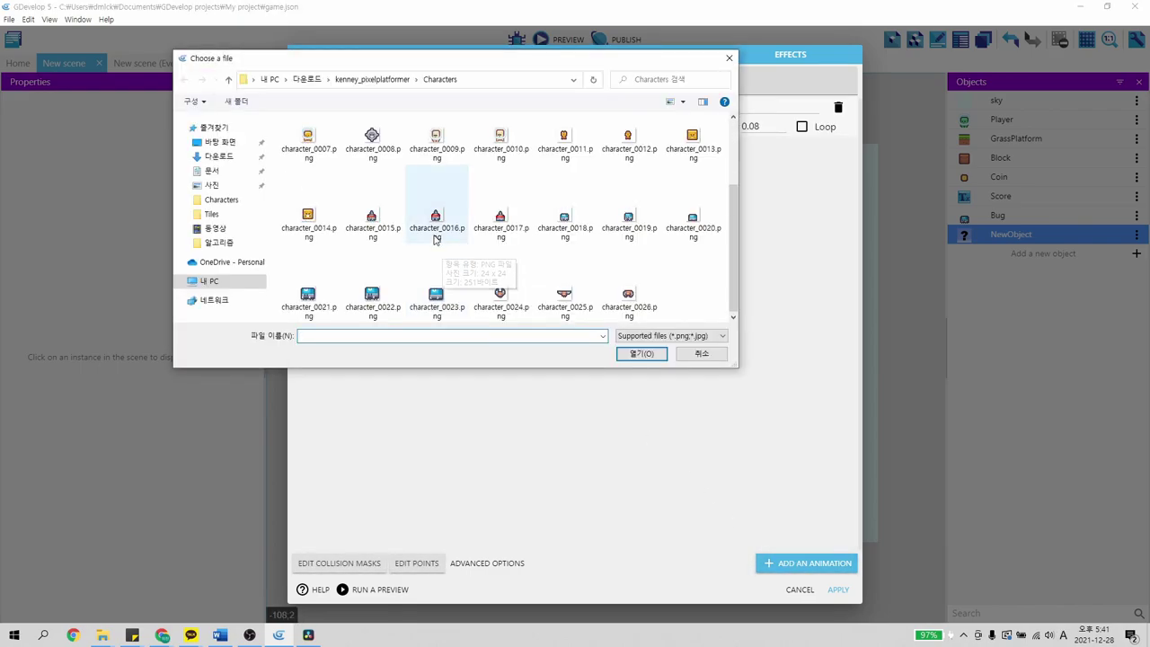
click(379, 83)
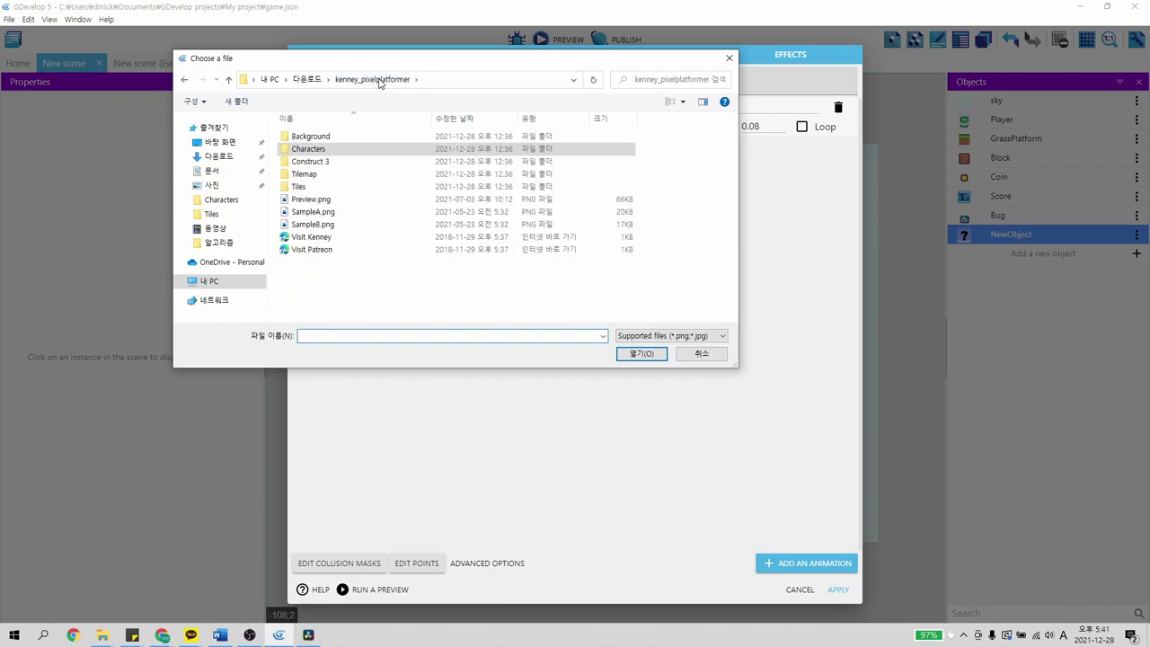
double_click(354, 187)
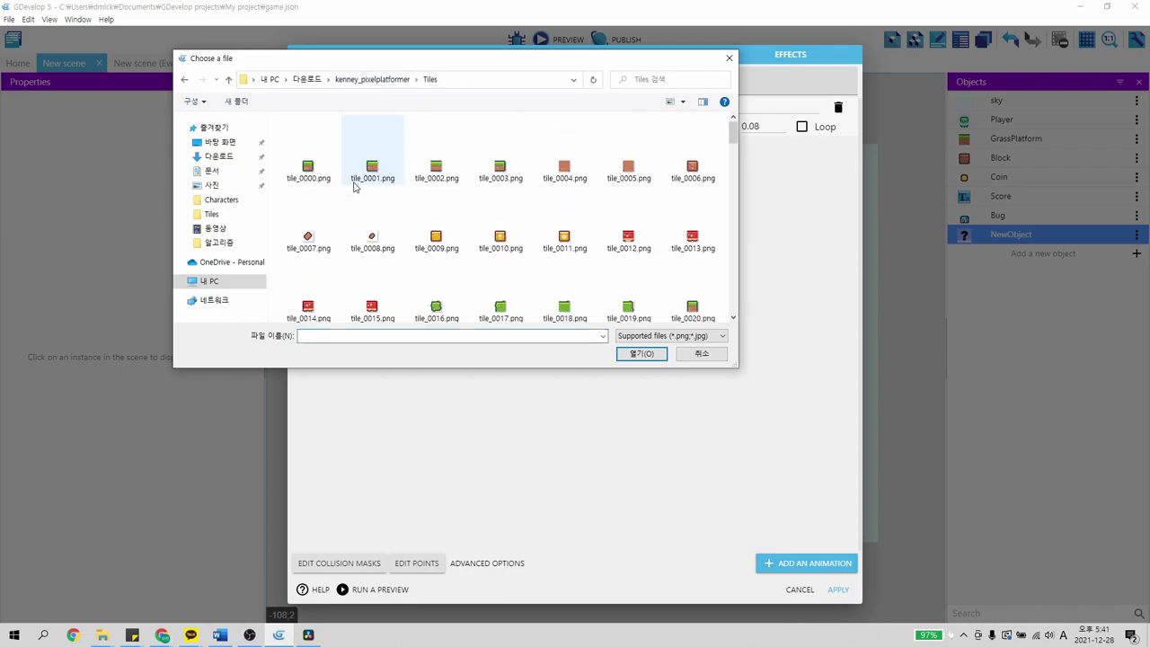
scroll(364, 171, down, 5)
scroll(364, 170, down, 4)
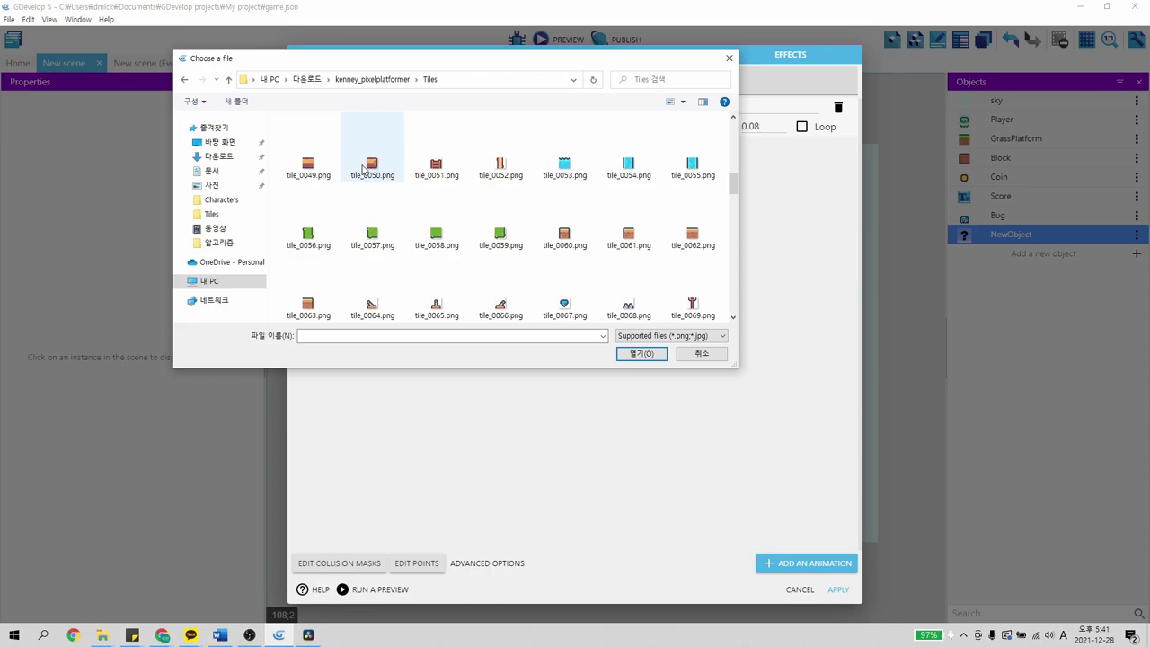
scroll(375, 164, down, 2)
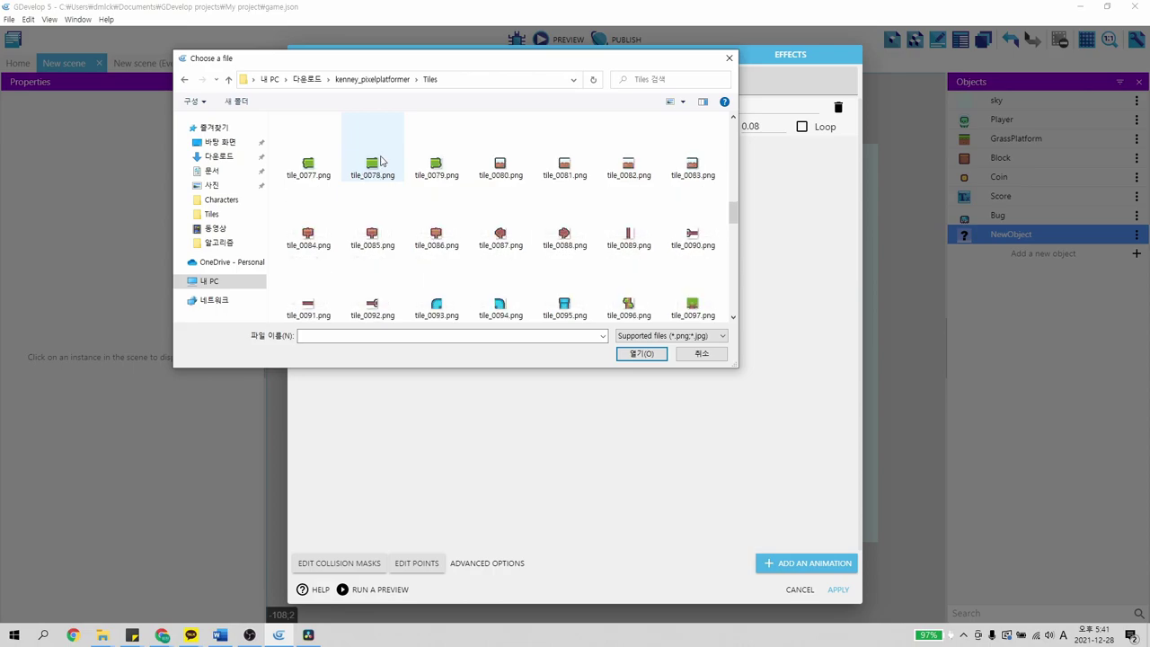
click(320, 236)
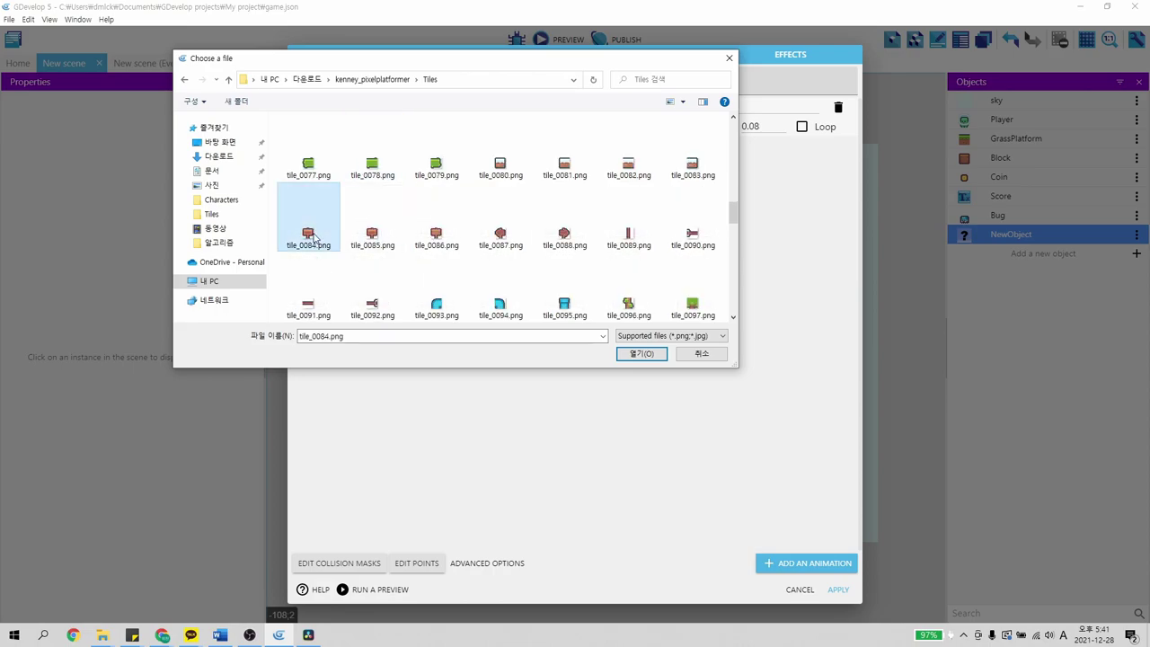
click(643, 356)
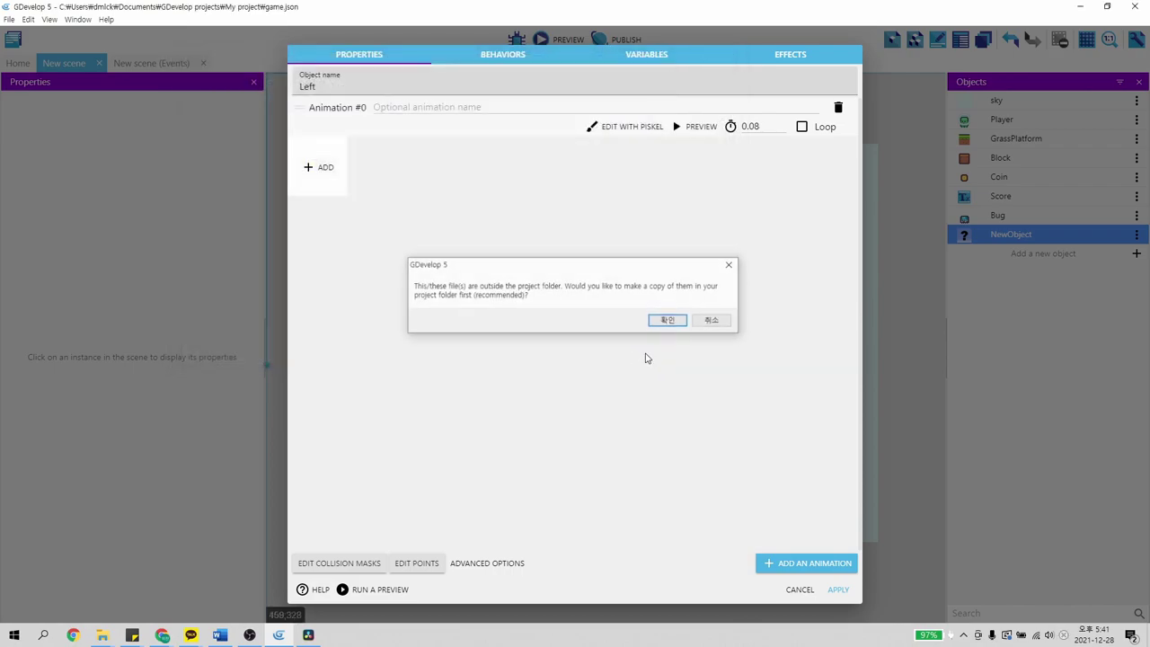
click(668, 320)
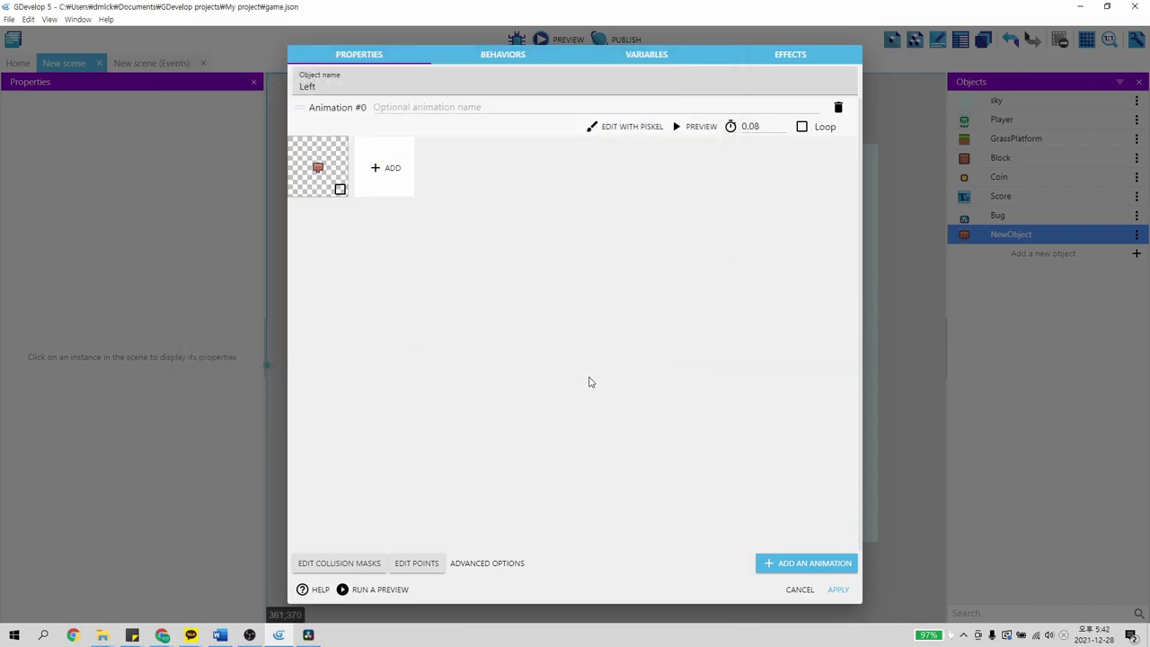
click(836, 590)
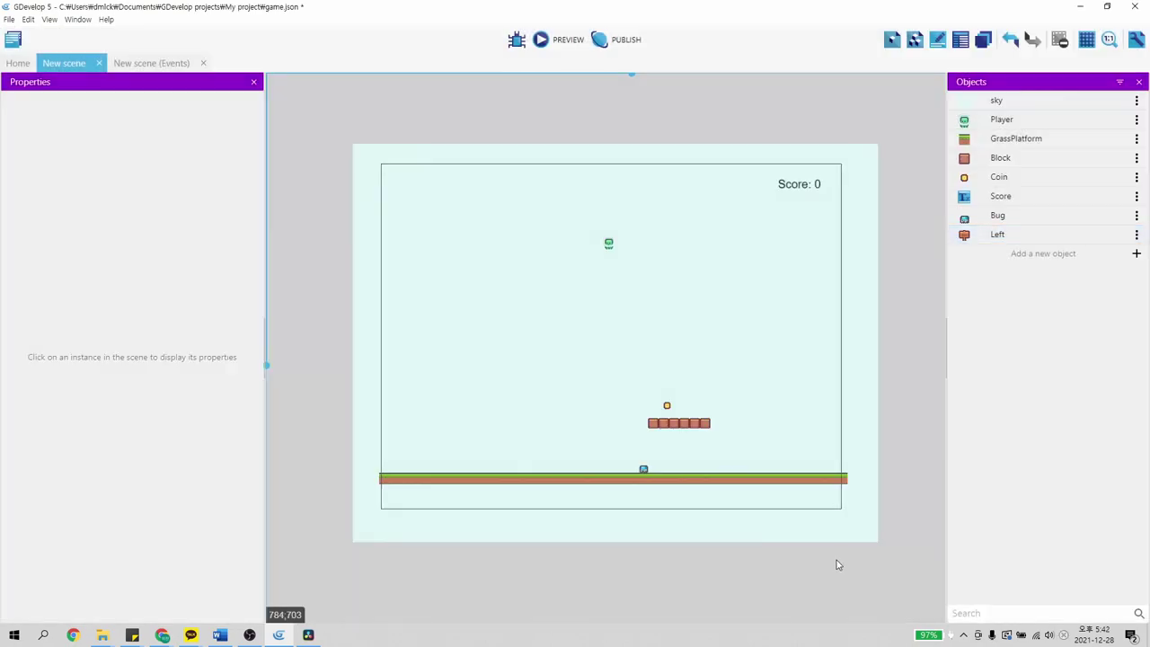
Place a Left sign on the grass platform beneath the row of blocks, at about X 511, Y 518
drag(1007, 239, 680, 470)
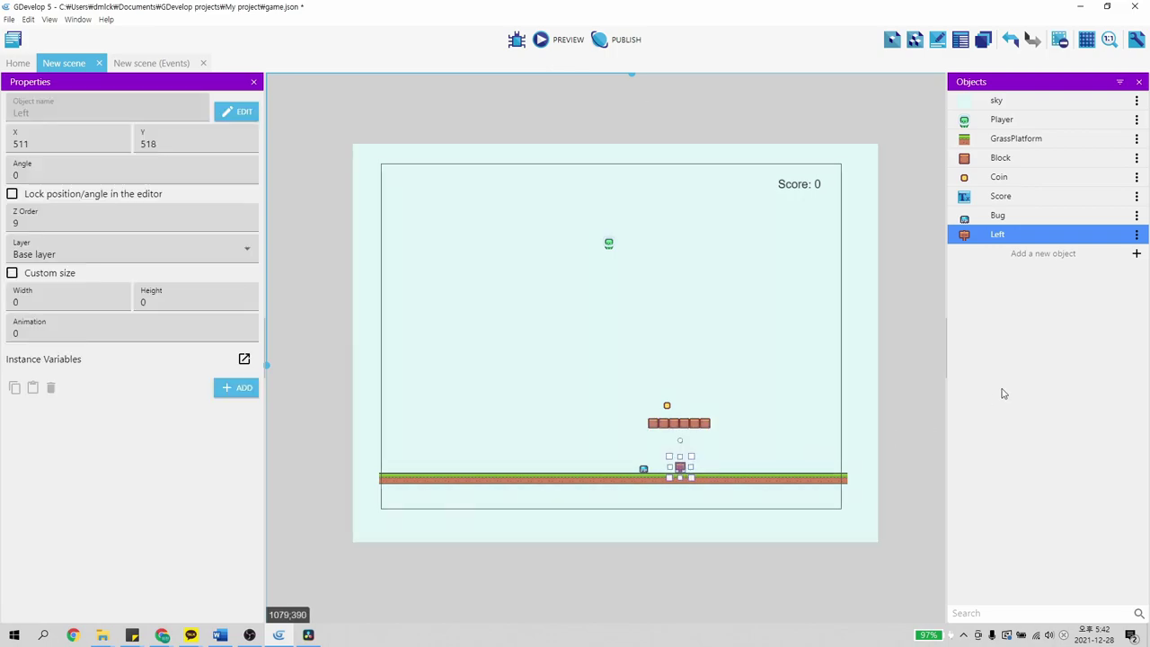
click(941, 326)
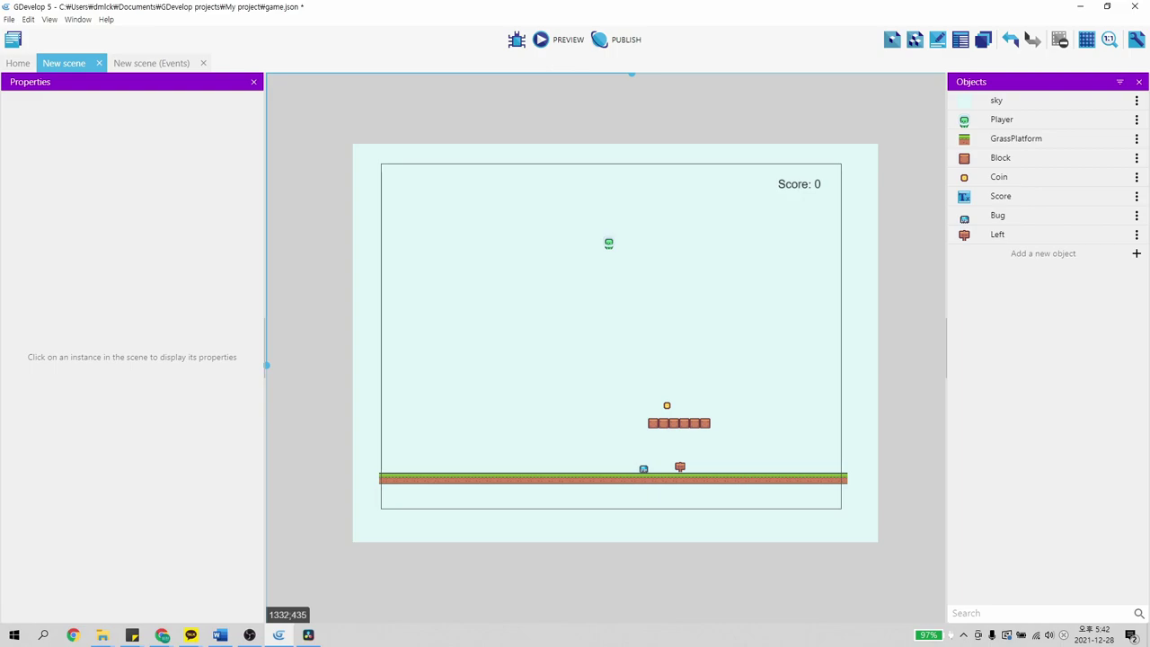
Add a new event to the scene's events with the condition that Bug is in collision with Left
click(132, 64)
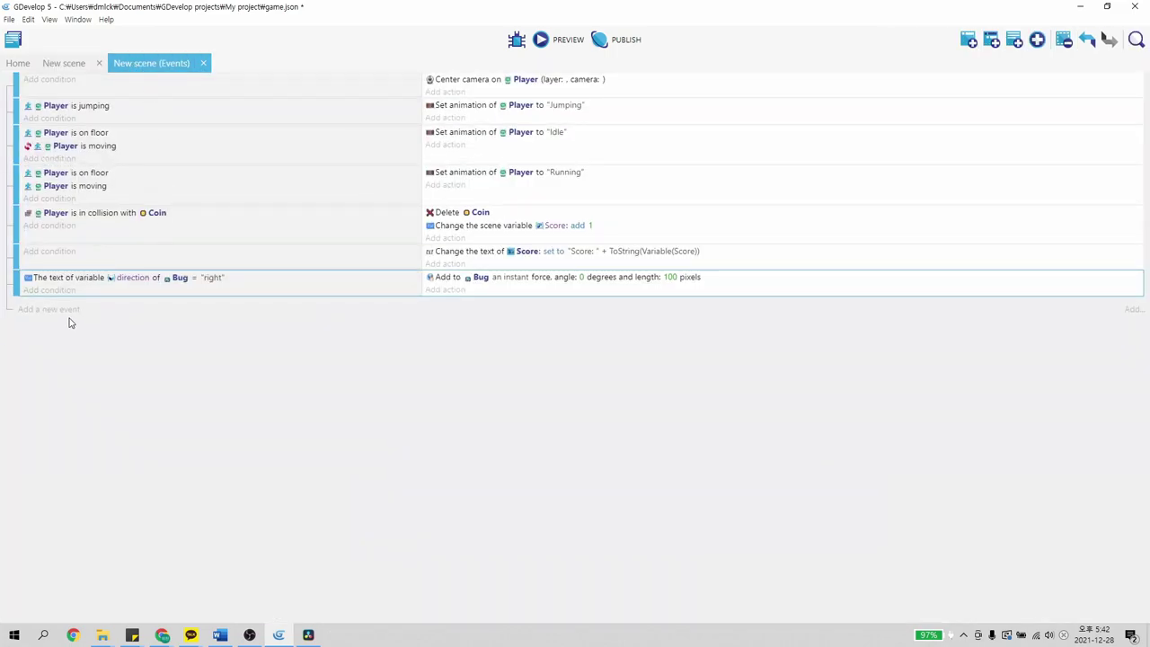
click(54, 309)
click(56, 304)
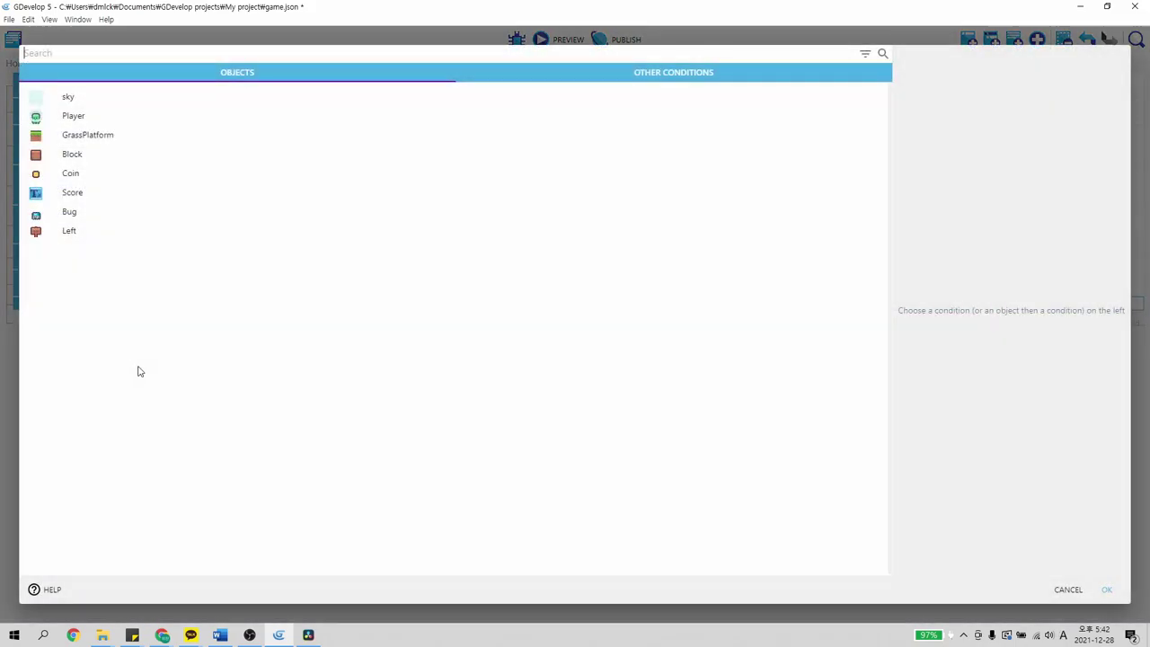
click(109, 214)
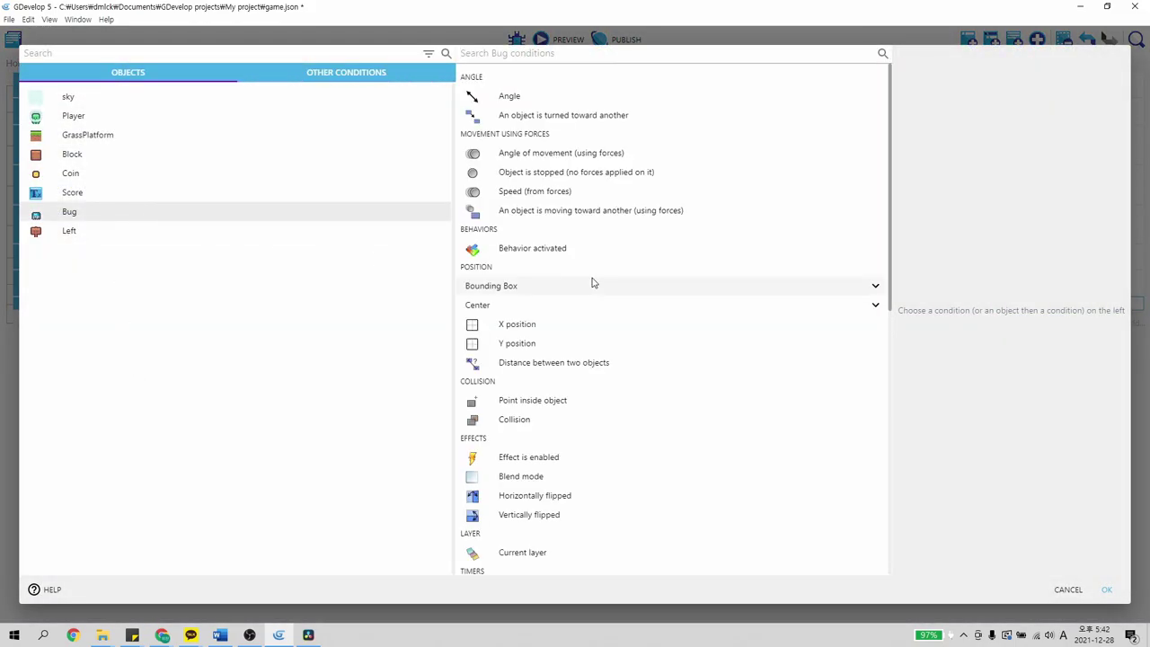
scroll(592, 283, down, 1)
click(535, 304)
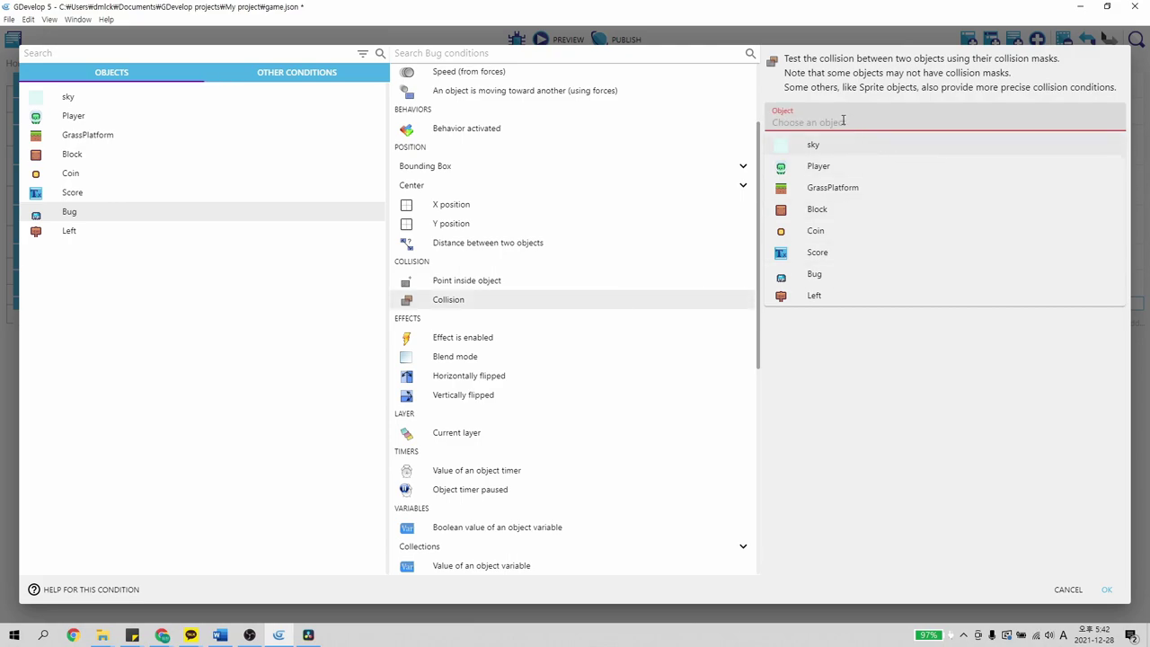
click(816, 295)
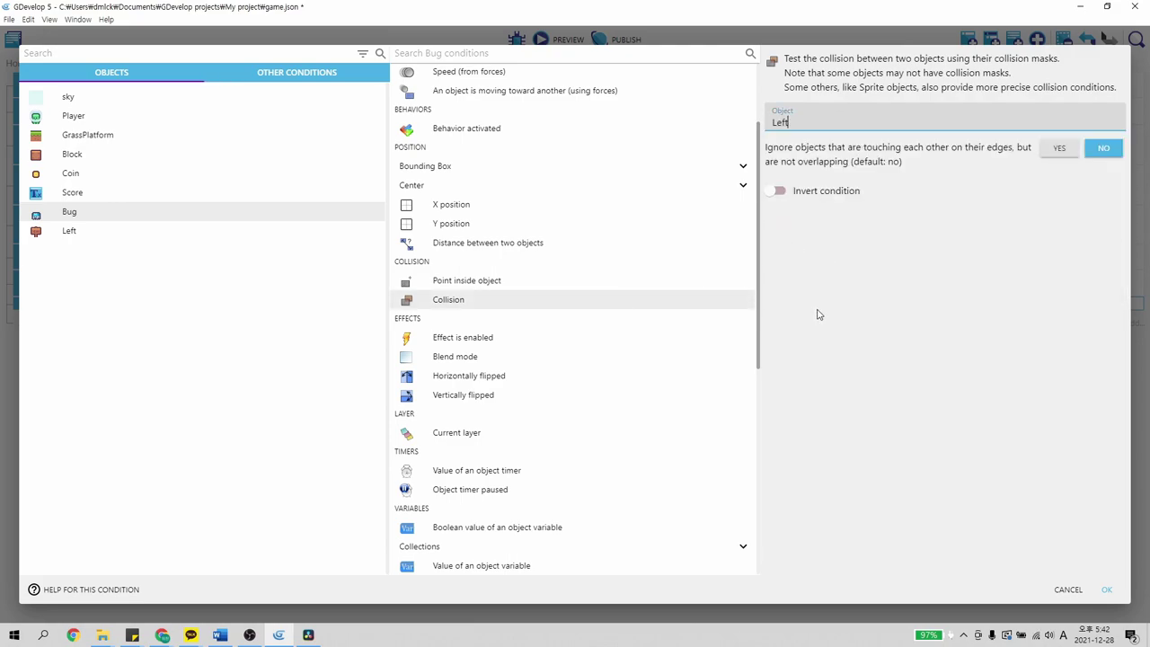
click(1105, 593)
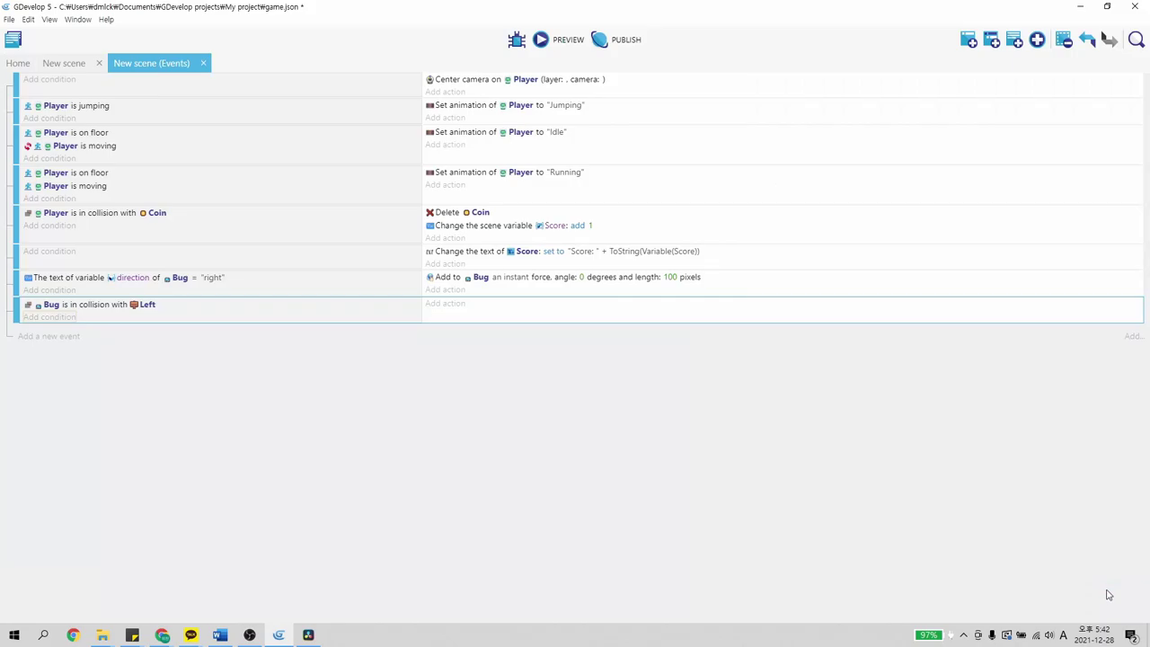
Give the Bug–Left collision event an action that sets the text of Bug's direction variable to "left"
click(452, 304)
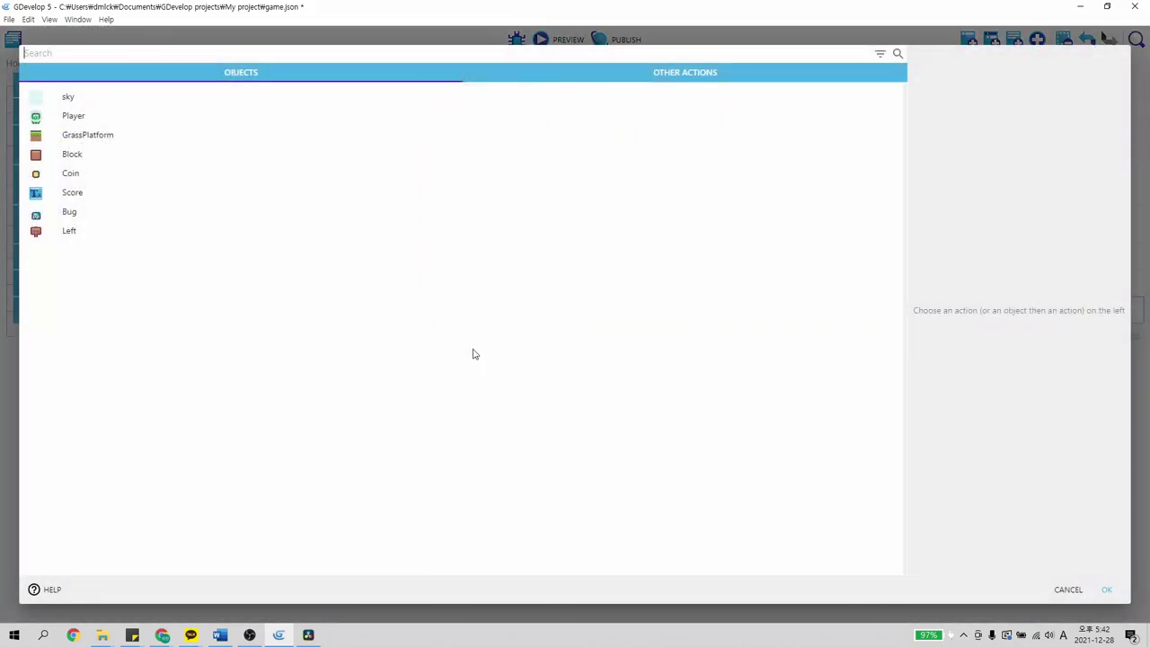
click(193, 212)
scroll(575, 275, down, 4)
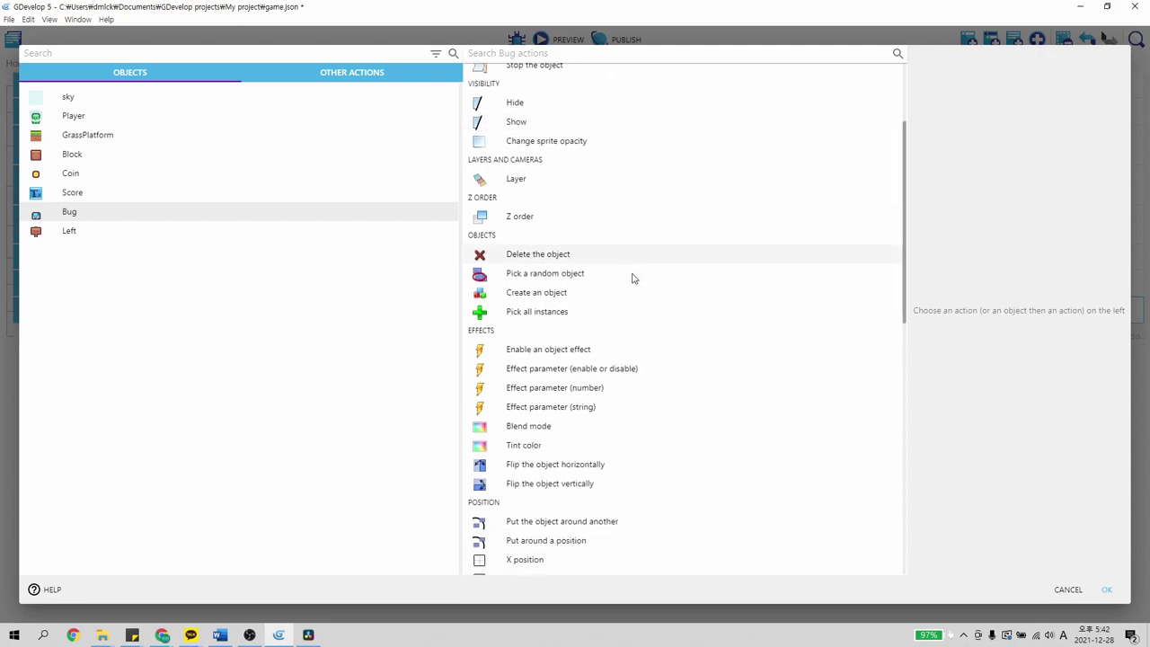
scroll(634, 279, down, 3)
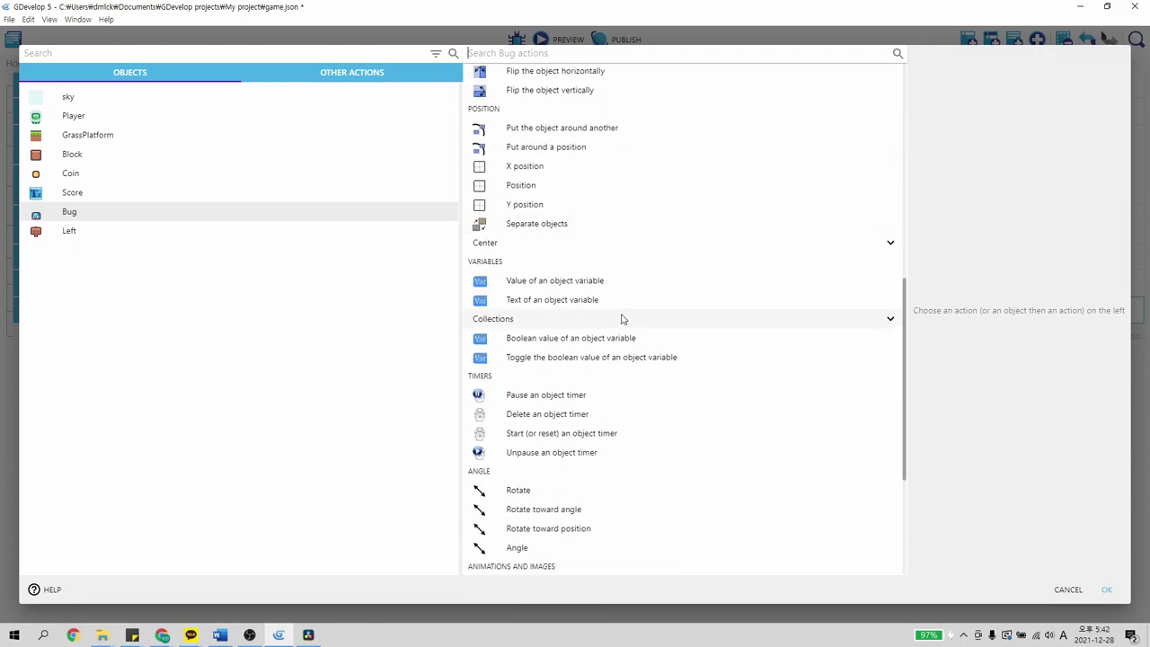
scroll(621, 317, down, 2)
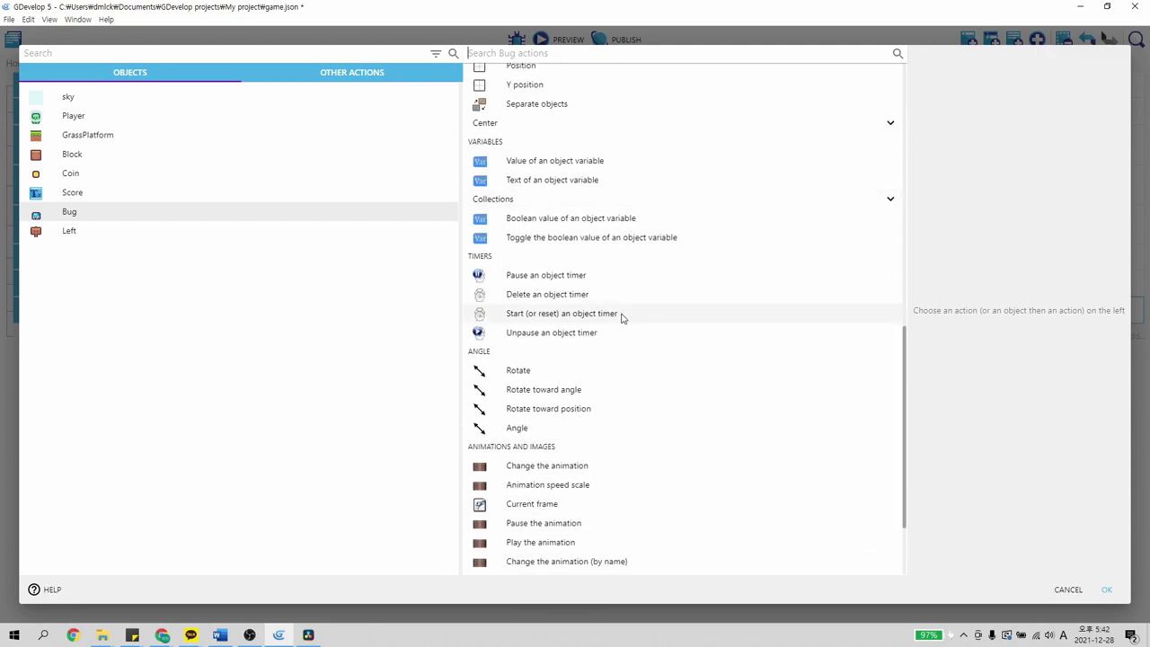
click(556, 182)
click(793, 92)
text(direction)
click(816, 124)
click(811, 153)
click(811, 156)
text("left)
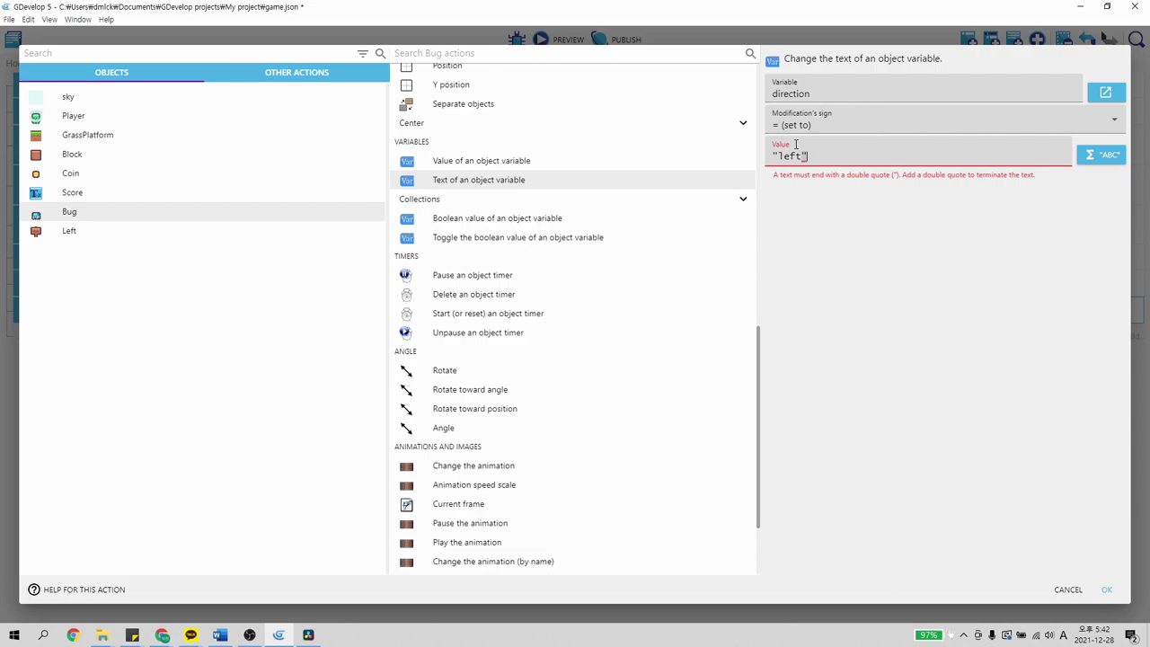
drag(811, 158, 780, 158)
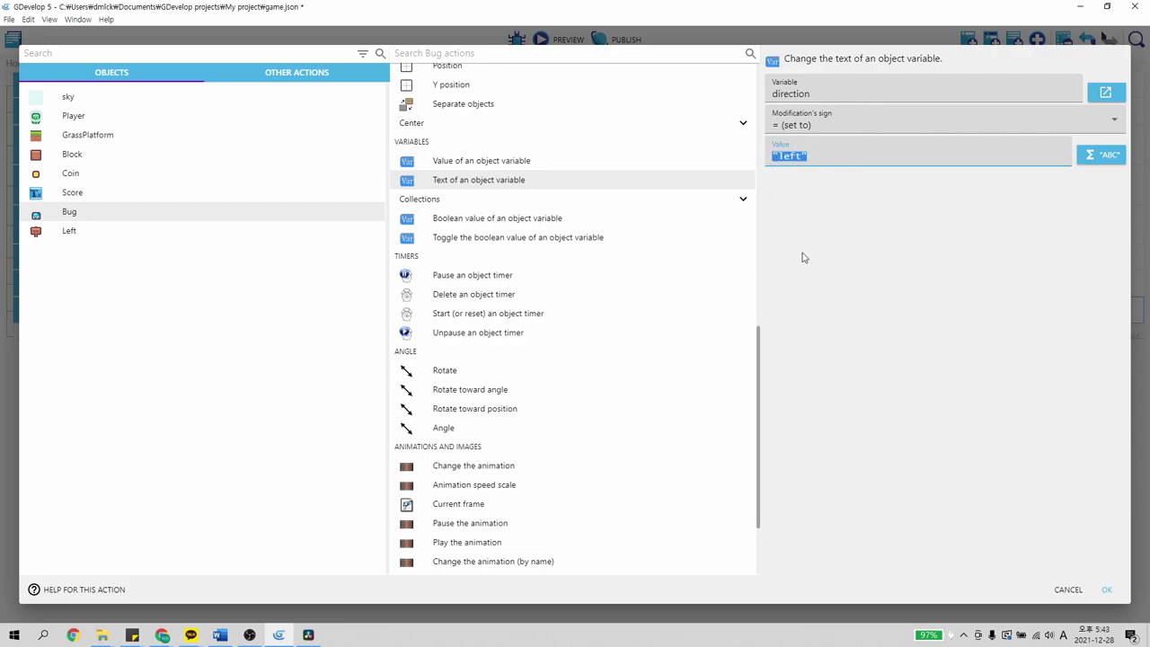
click(1107, 589)
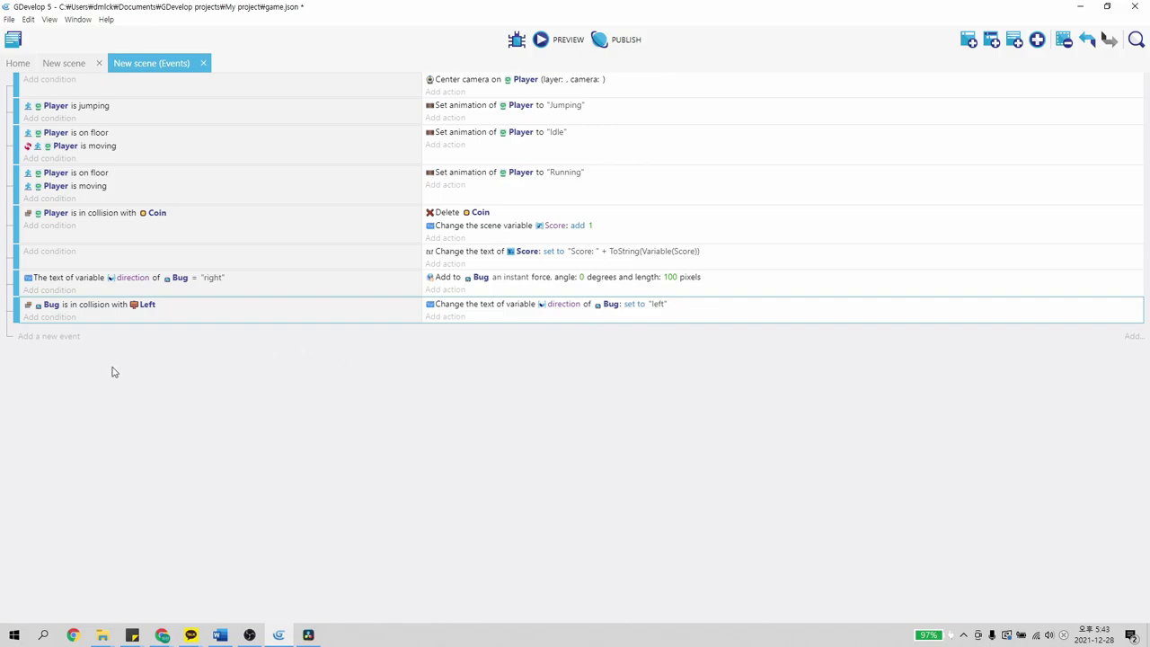
Add another event with the condition that the text of Bug's direction variable equals "left"
click(70, 339)
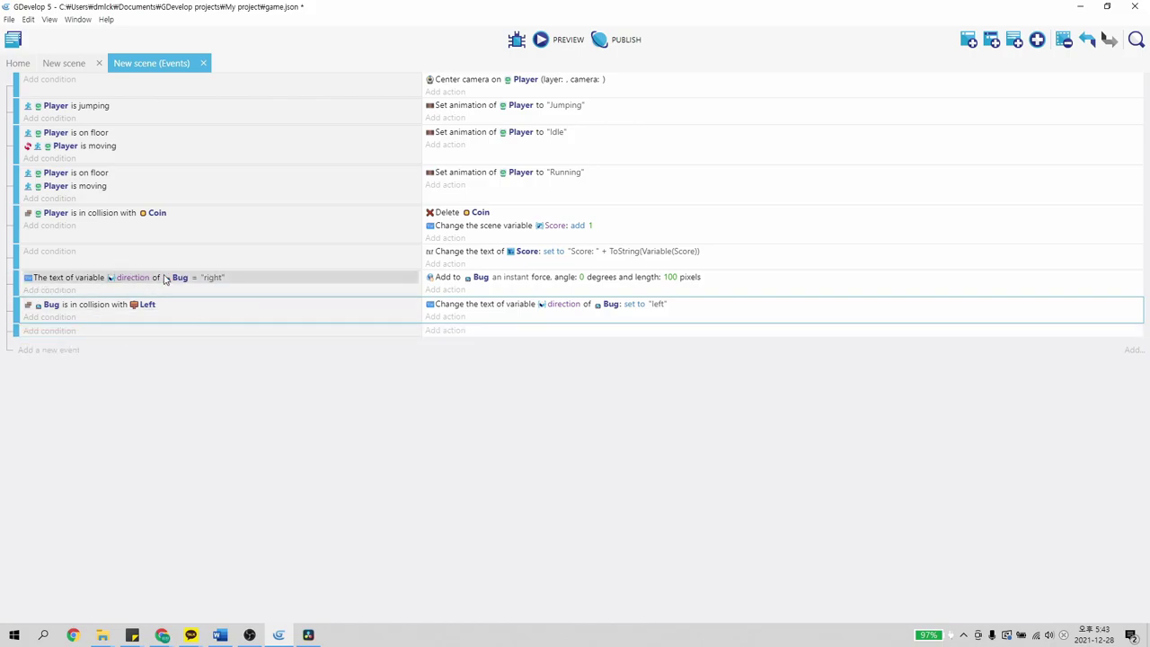
click(51, 331)
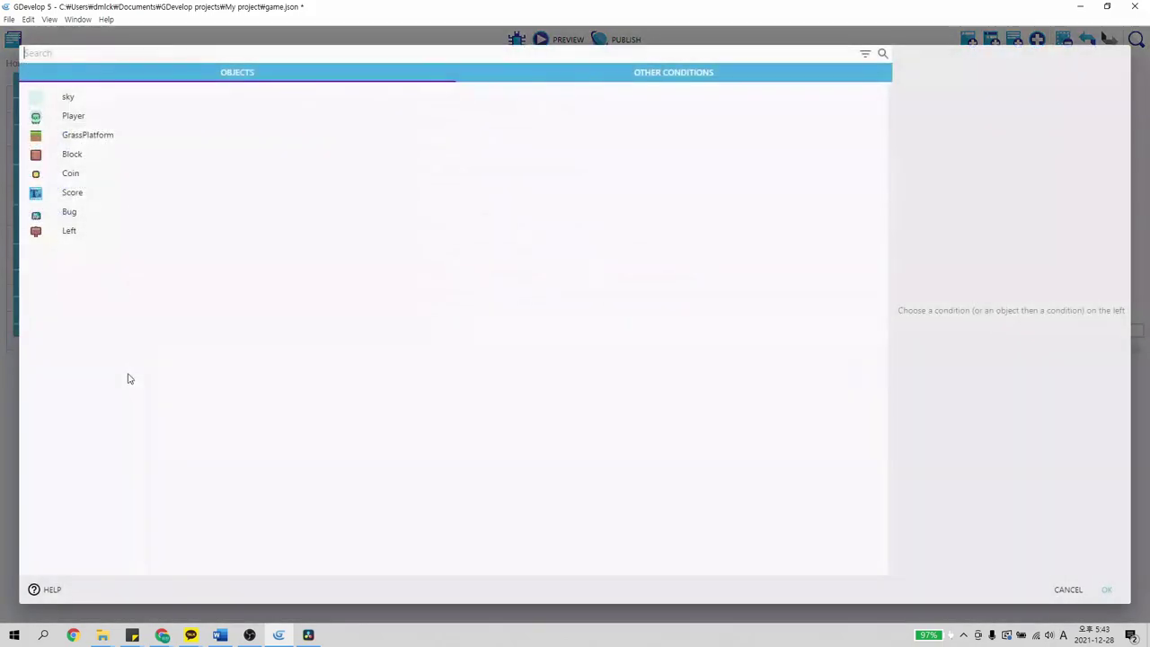
click(80, 214)
scroll(539, 311, down, 4)
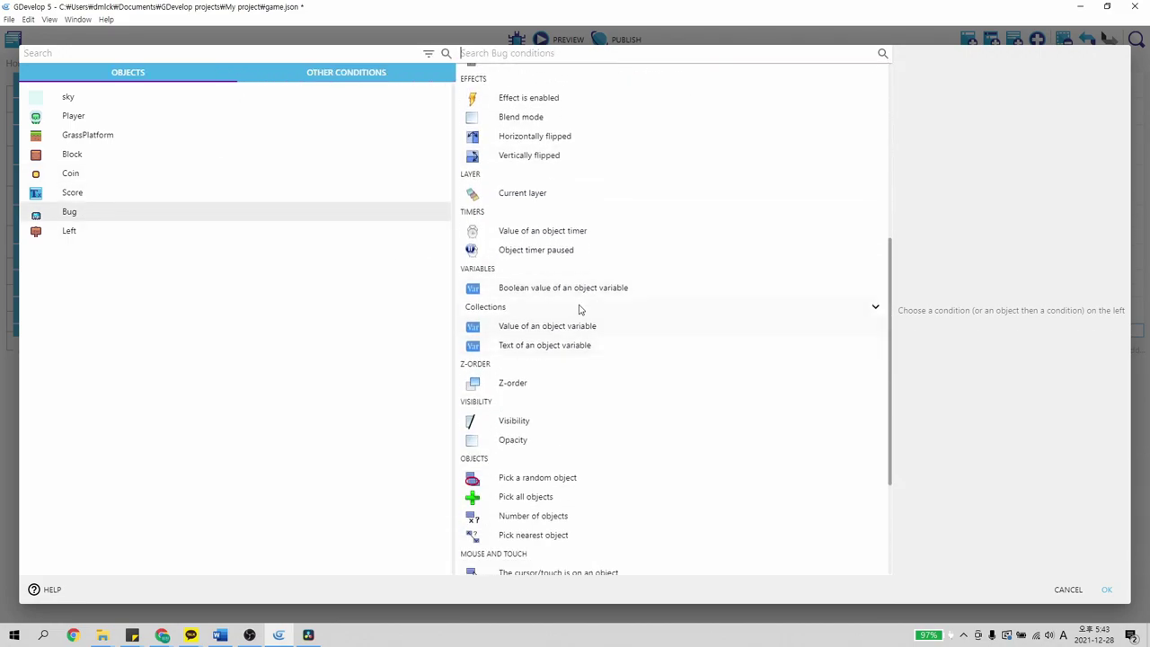
click(549, 345)
click(836, 115)
click(836, 124)
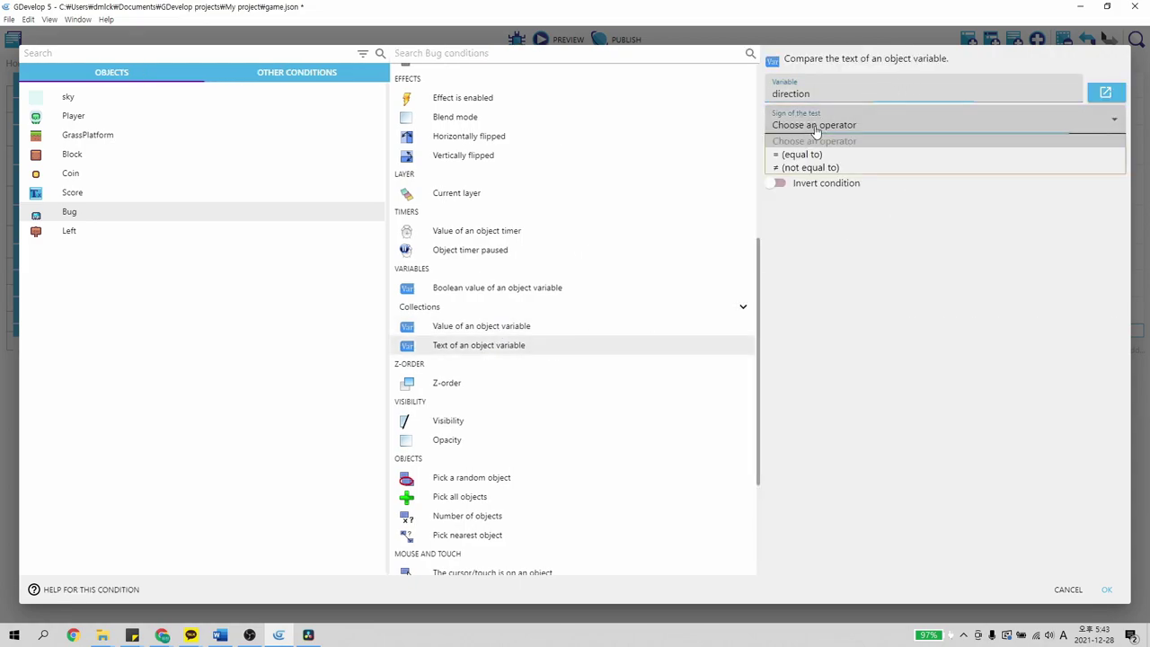
click(809, 154)
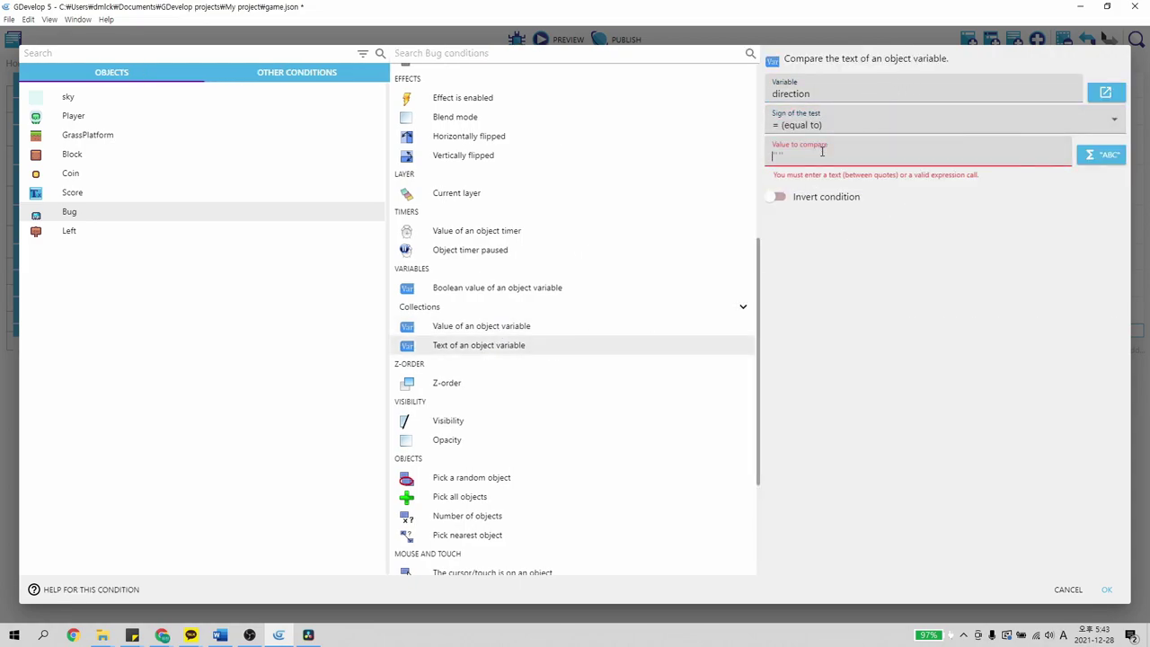
text("left")
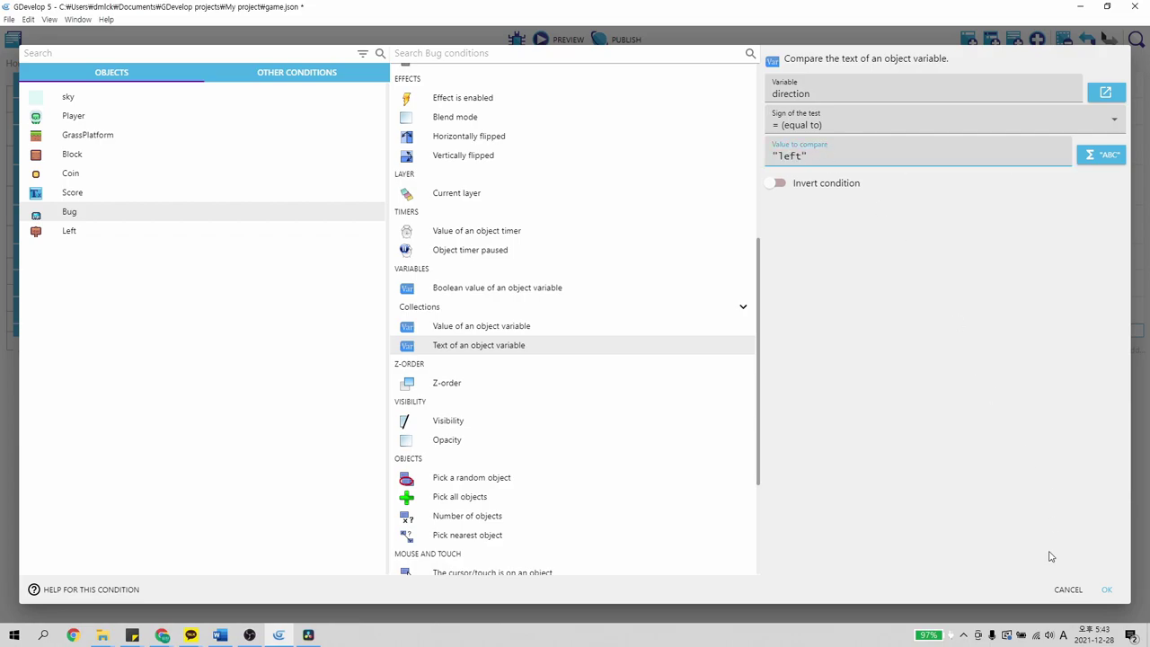
click(1104, 589)
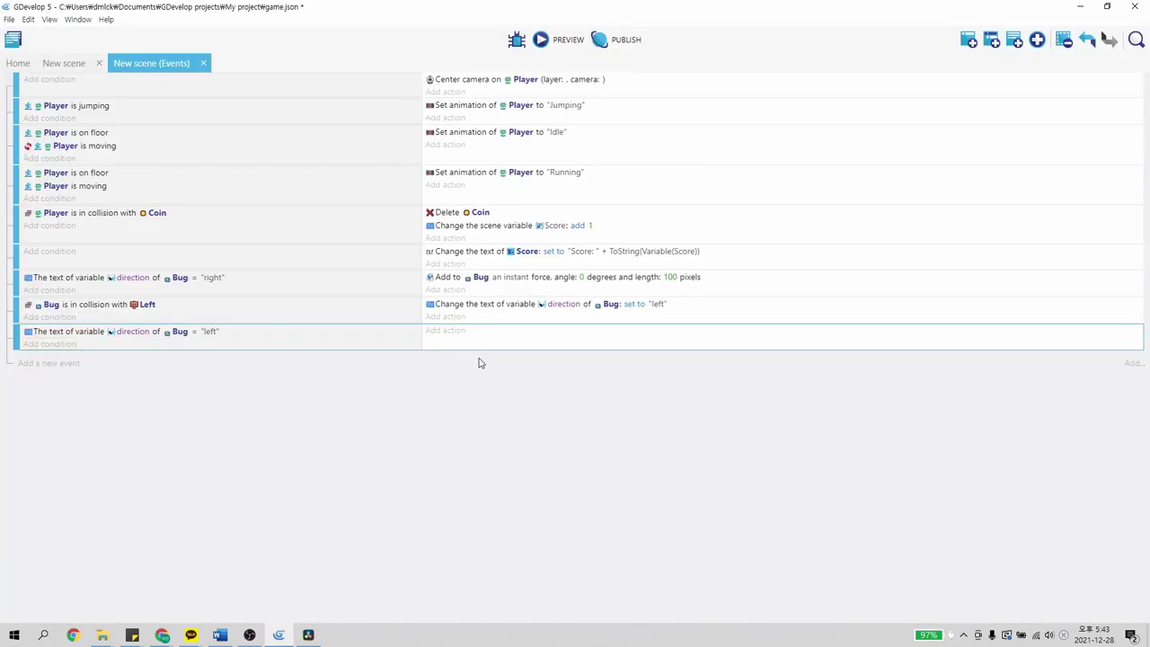
Add an action to the "left" direction event that applies an instant force to Bug at angle 180 and speed 50
click(454, 331)
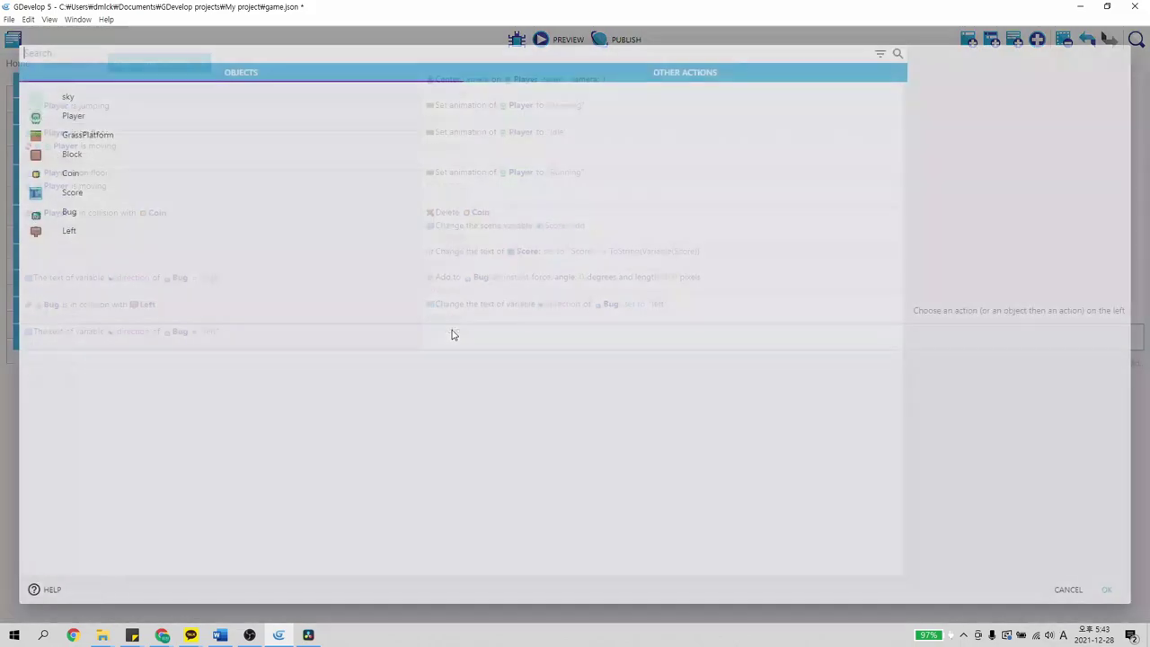
click(202, 213)
click(544, 135)
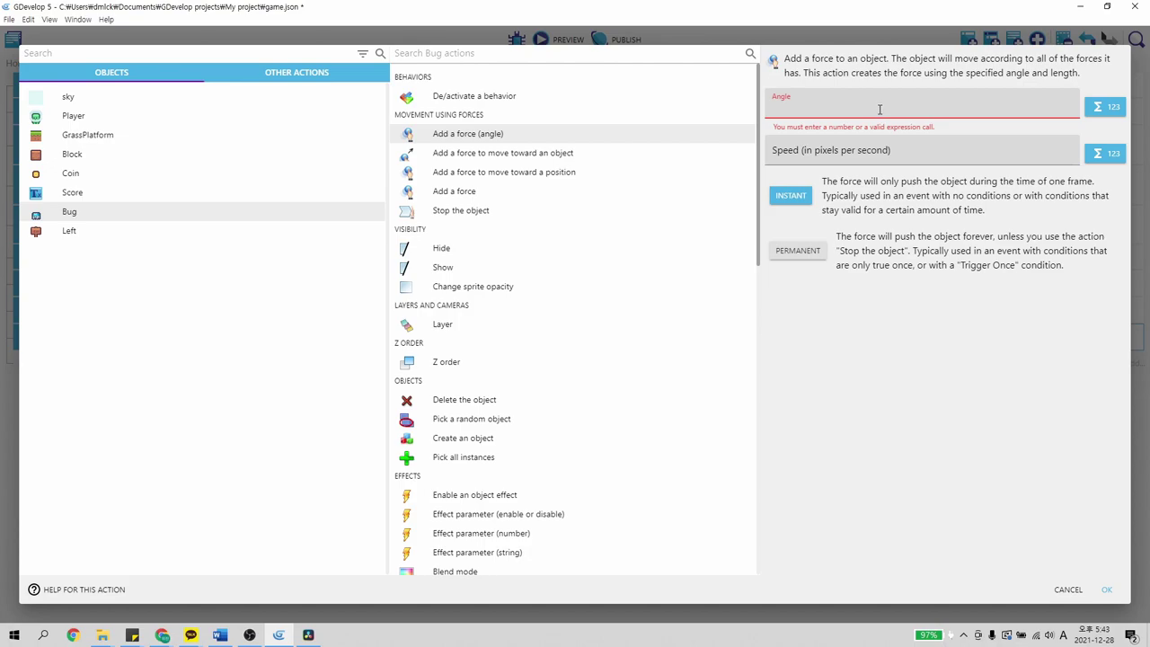
text(180)
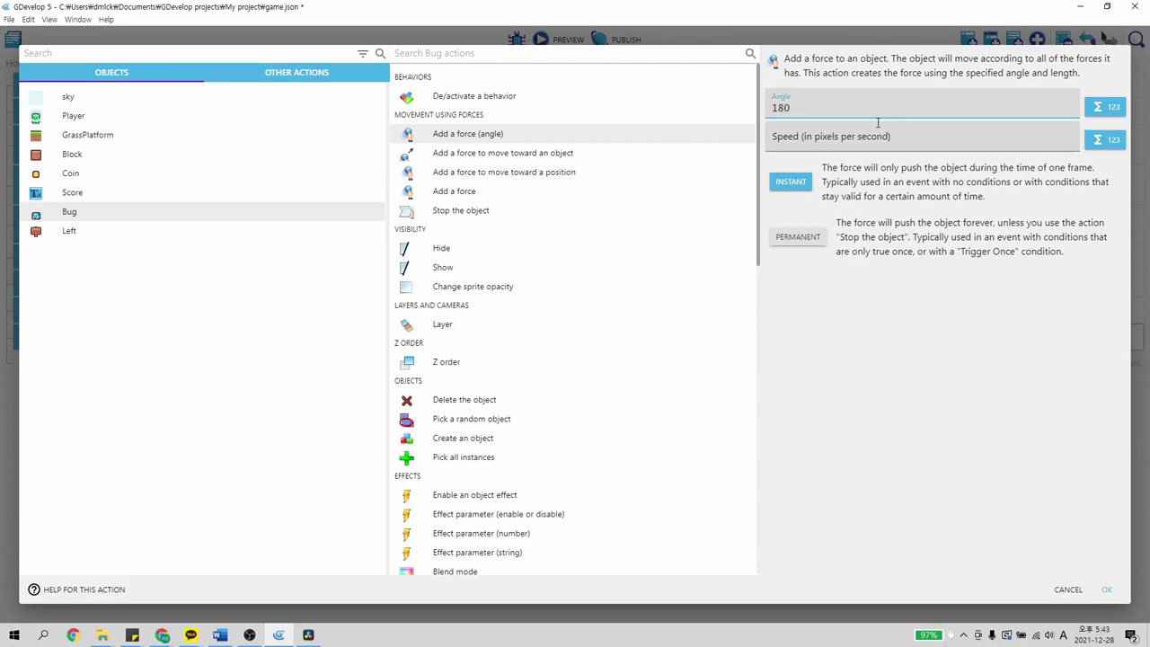
click(869, 136)
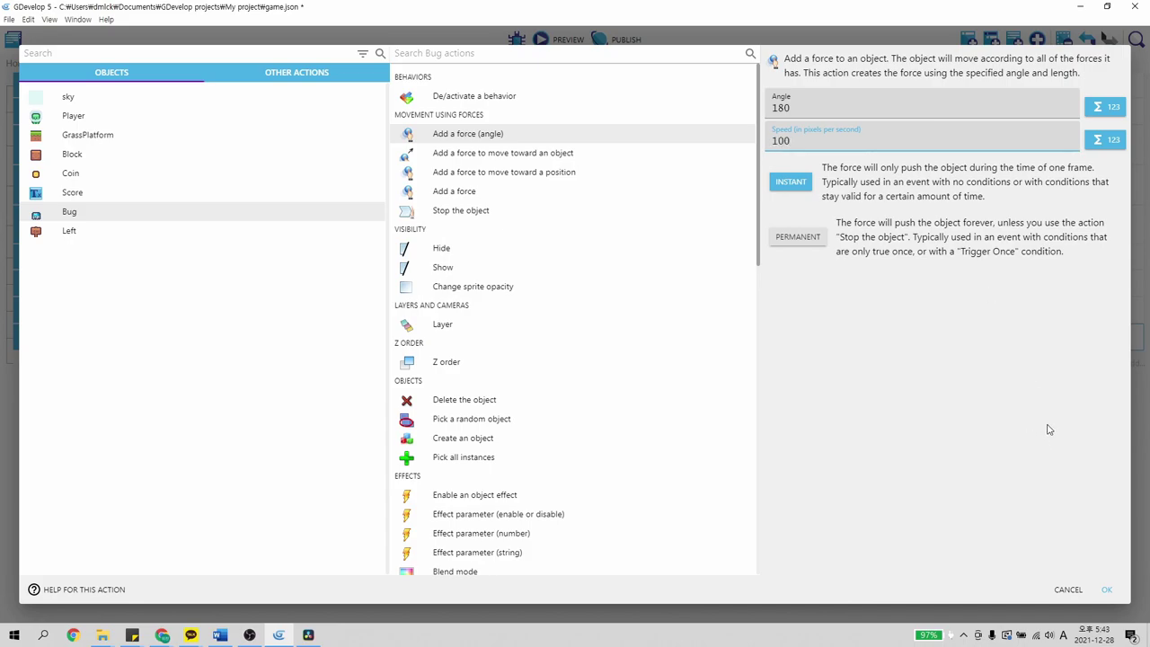
text(50)
click(1108, 591)
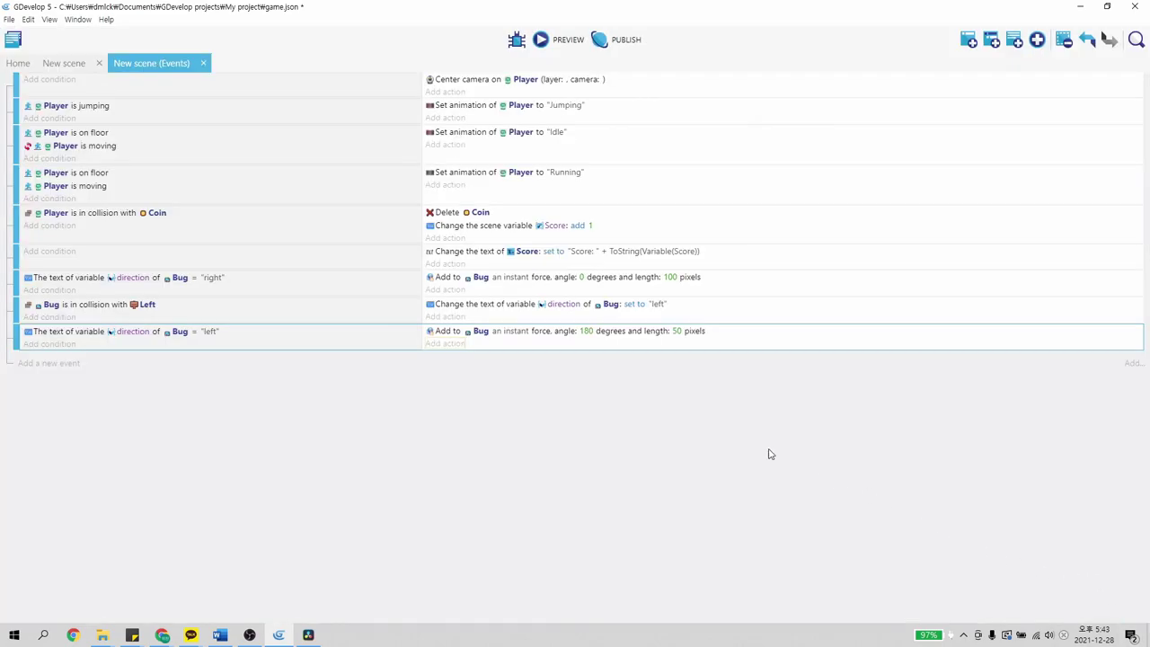
Set the speed of Bug's force in the "right" direction event to 50 pixels per second
click(671, 277)
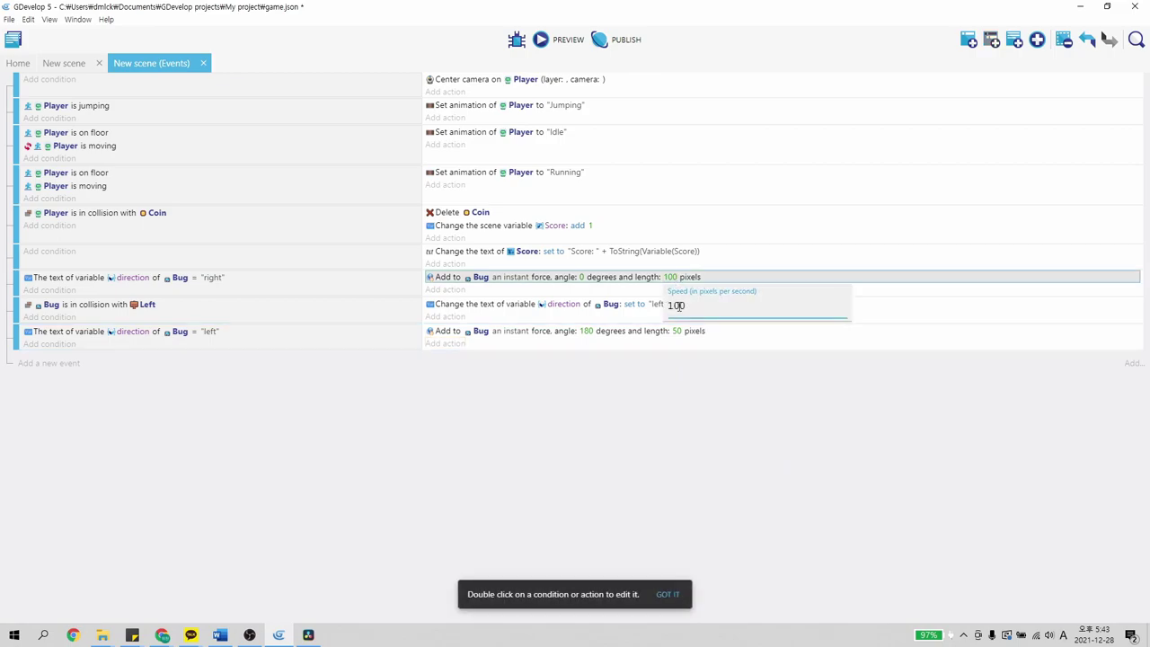
key(BackSpace)
text(50)
key(Return)
click(663, 410)
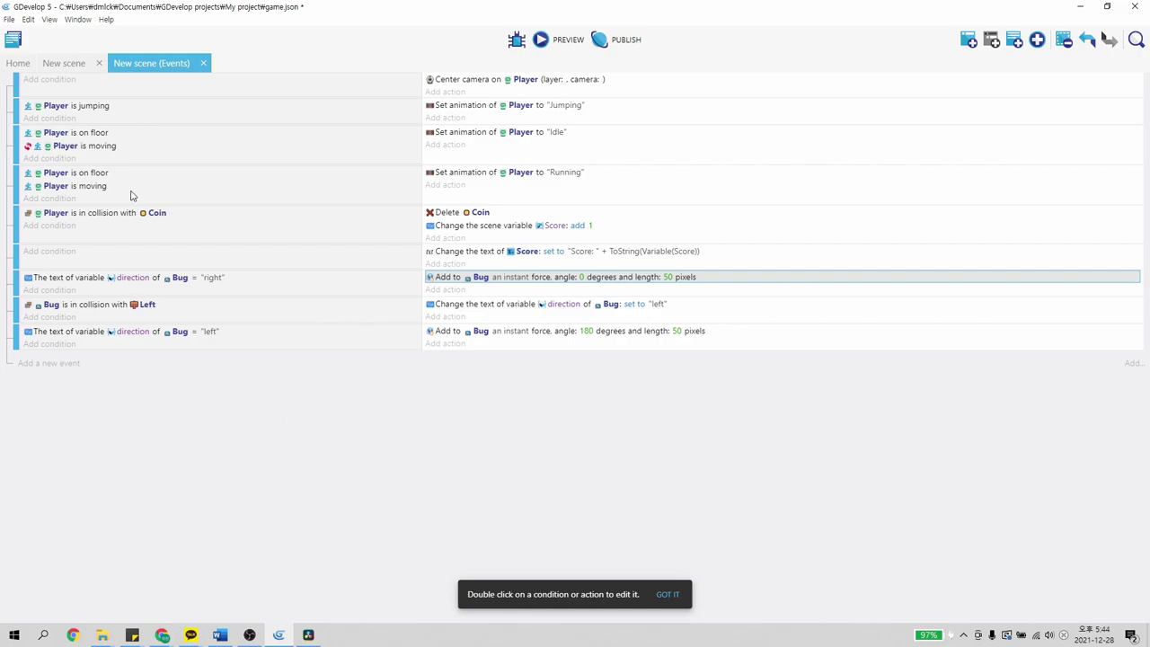
Create a new sprite object from scratch in the scene and name it Right
click(64, 63)
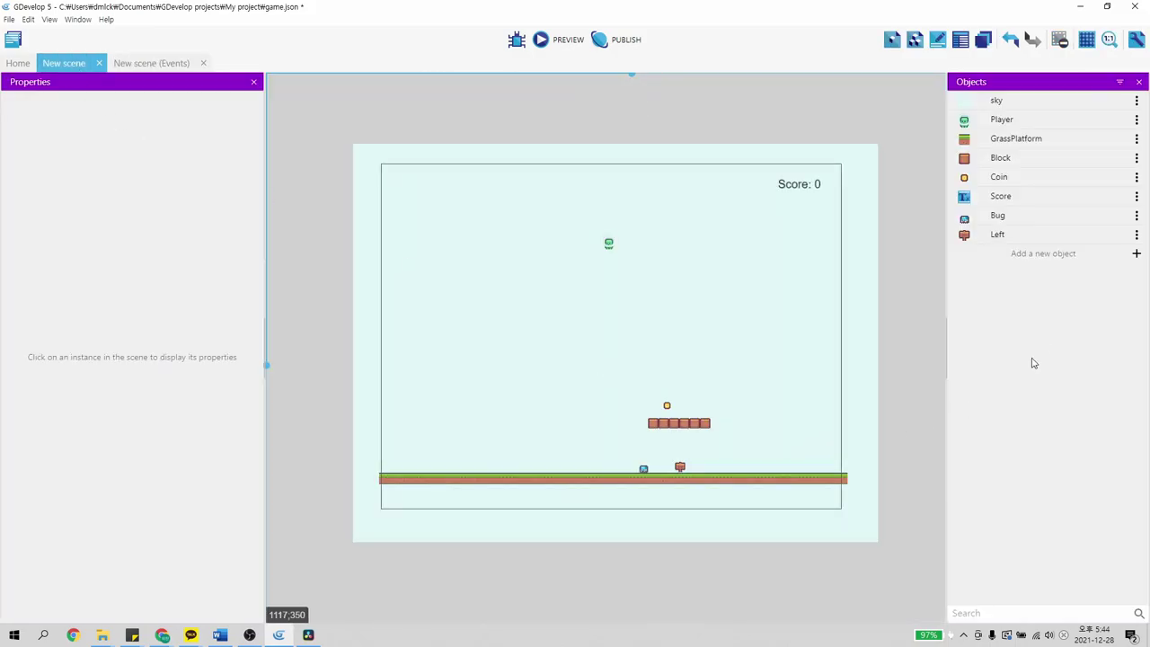
click(1040, 252)
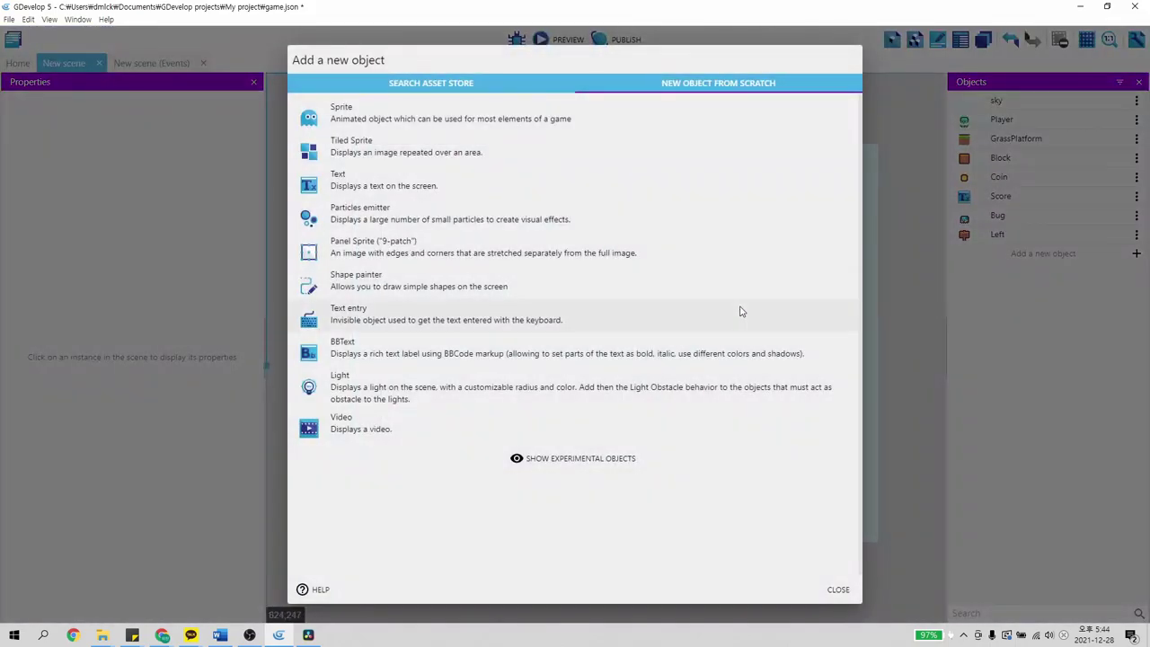
click(421, 119)
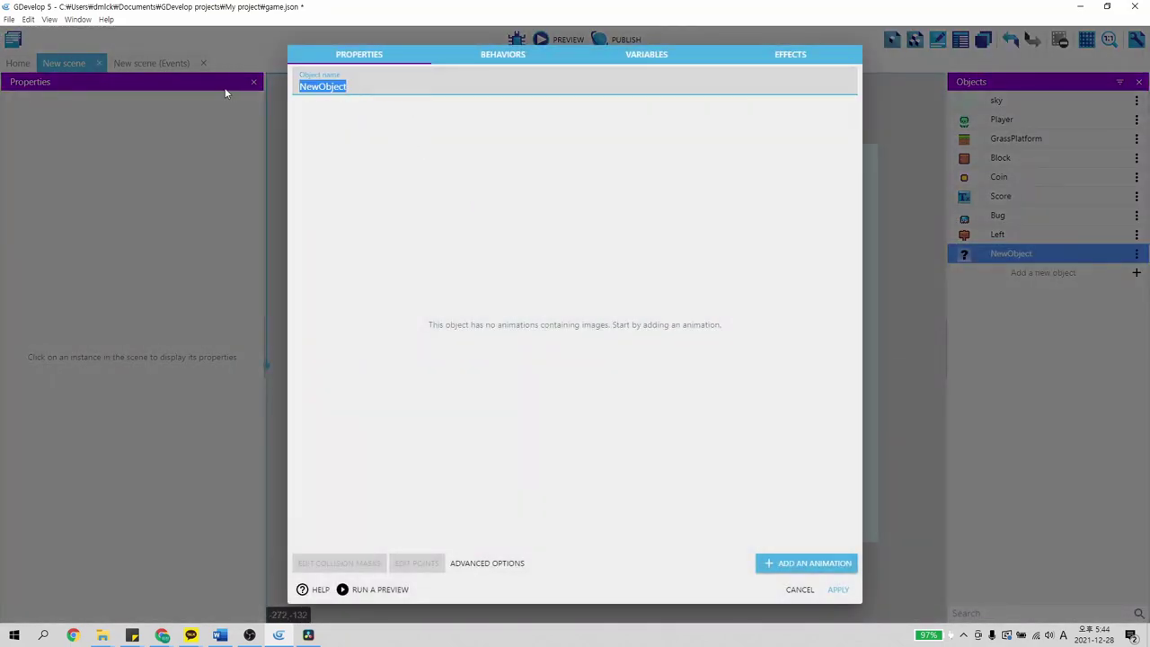
text(Right)
Give the Right object an animation from tile_0085.png, copied into the project folder, and place an instance on the grass platform to the left of Bug
click(791, 563)
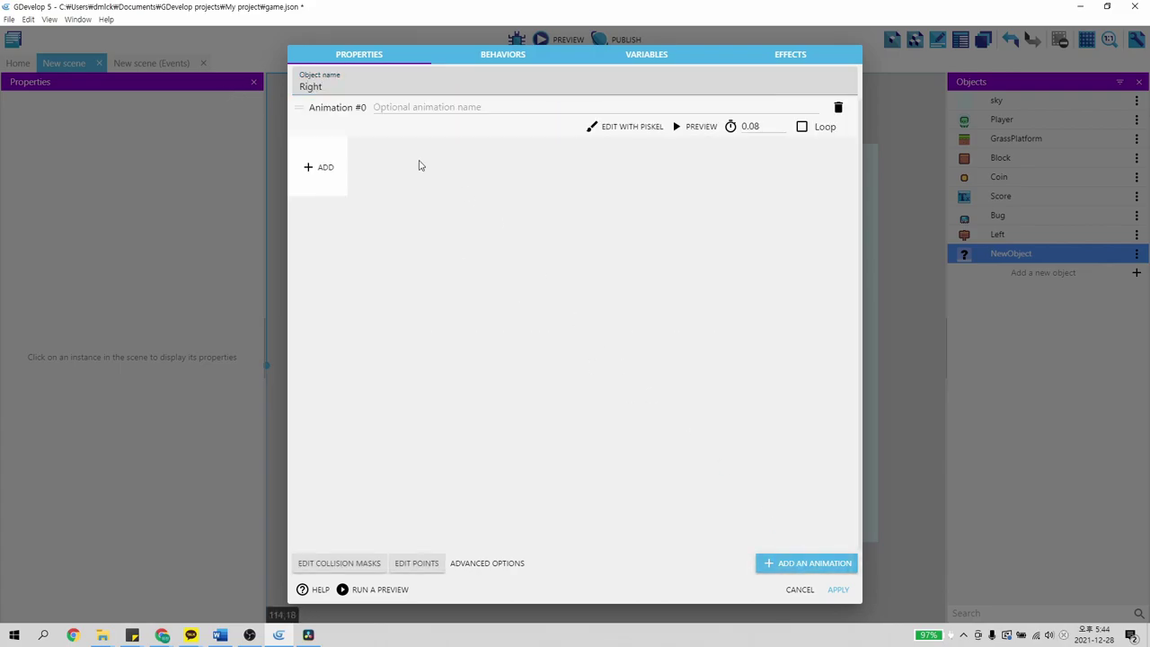
click(310, 169)
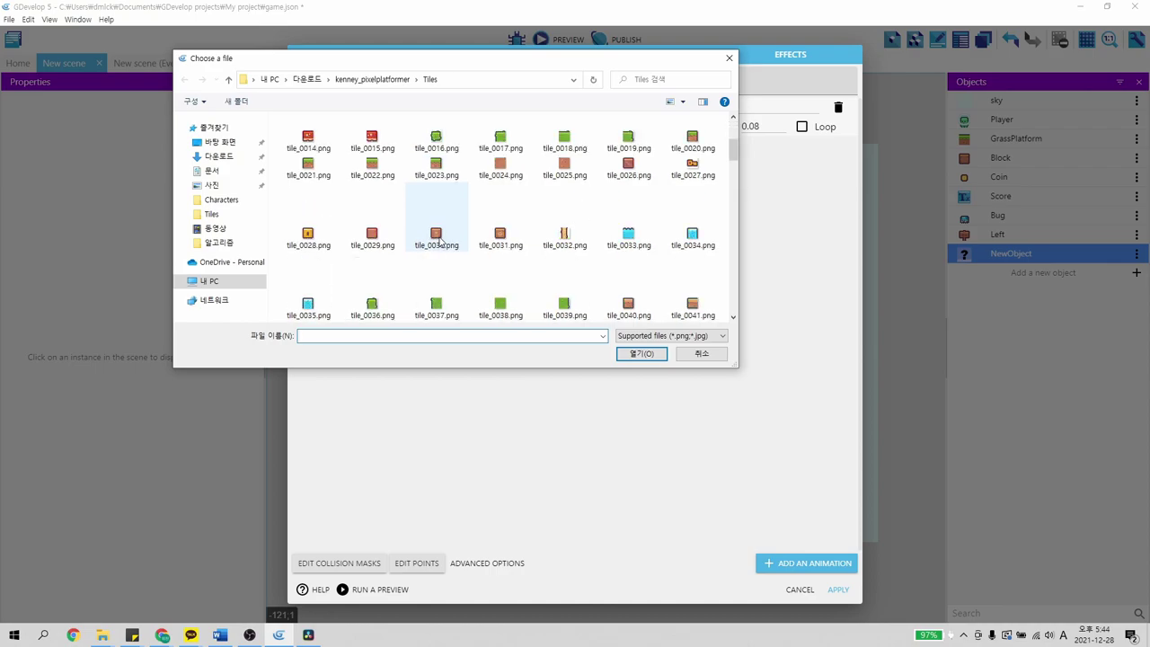
scroll(440, 241, down, 5)
scroll(431, 234, down, 5)
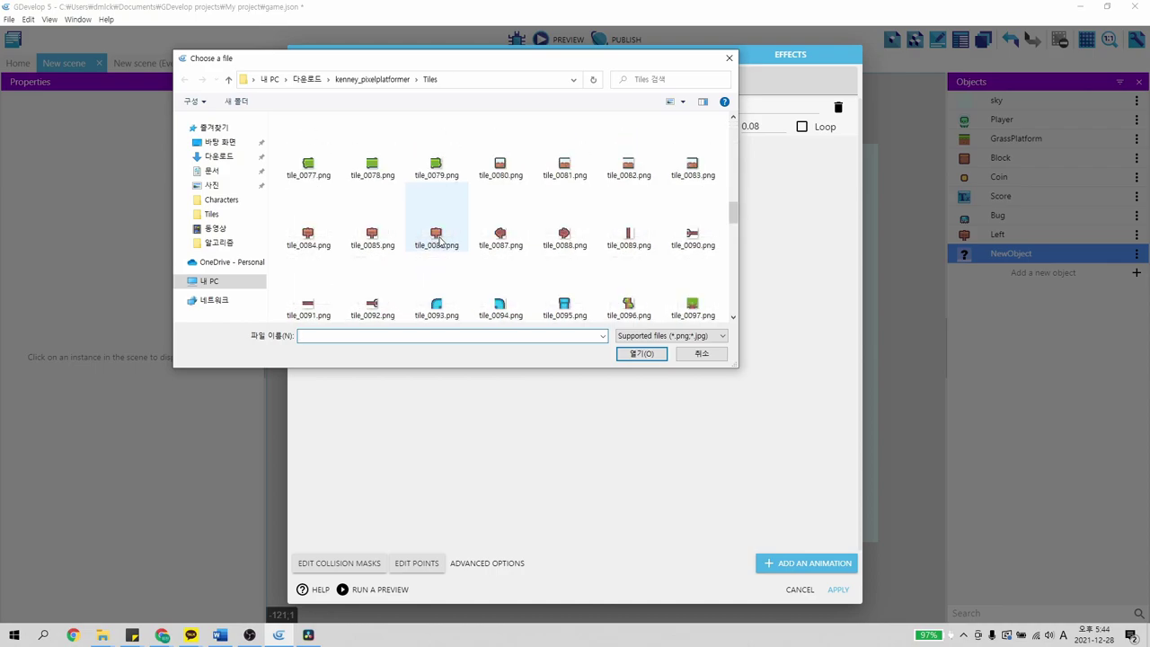
scroll(404, 228, up, 6)
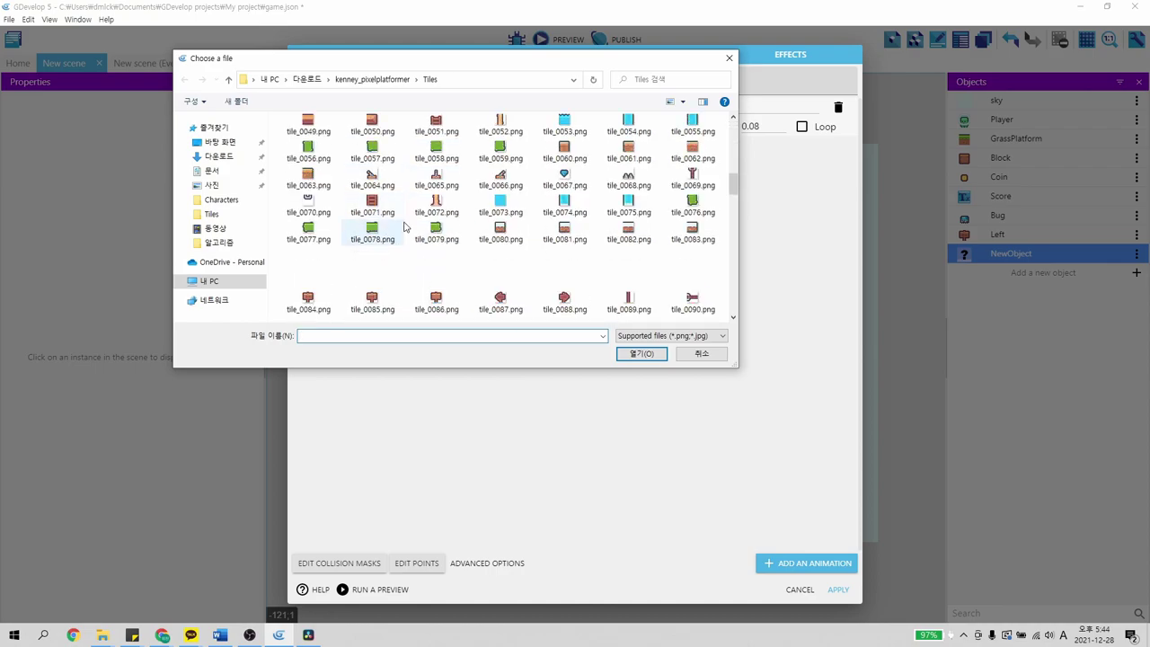
click(372, 295)
click(642, 354)
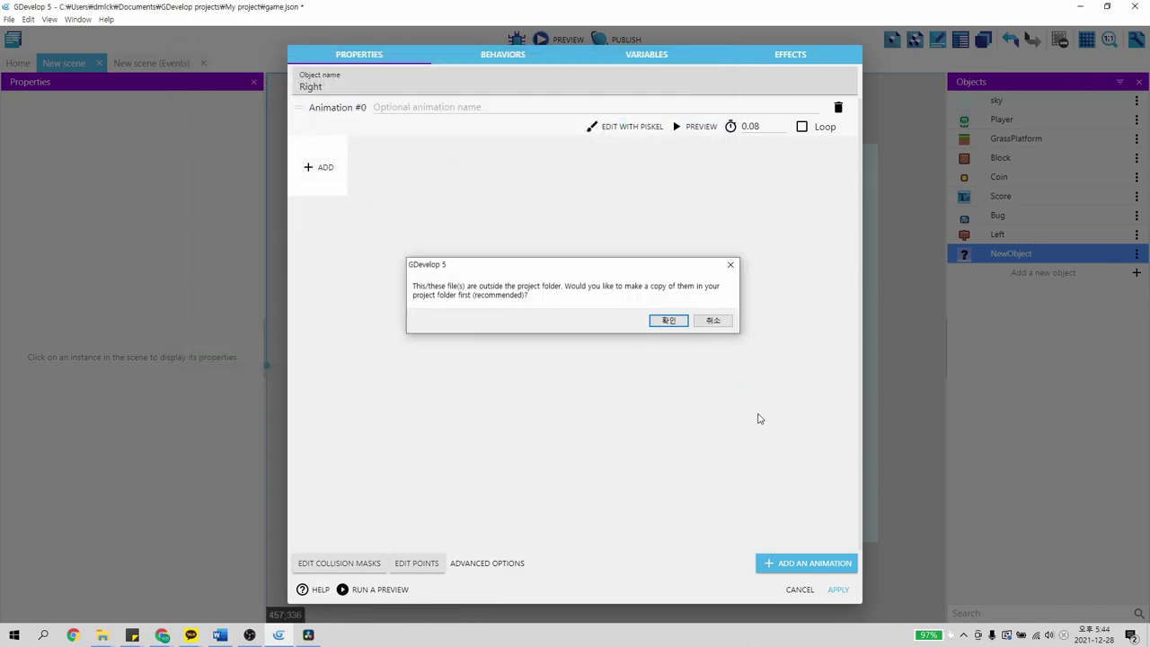
click(668, 321)
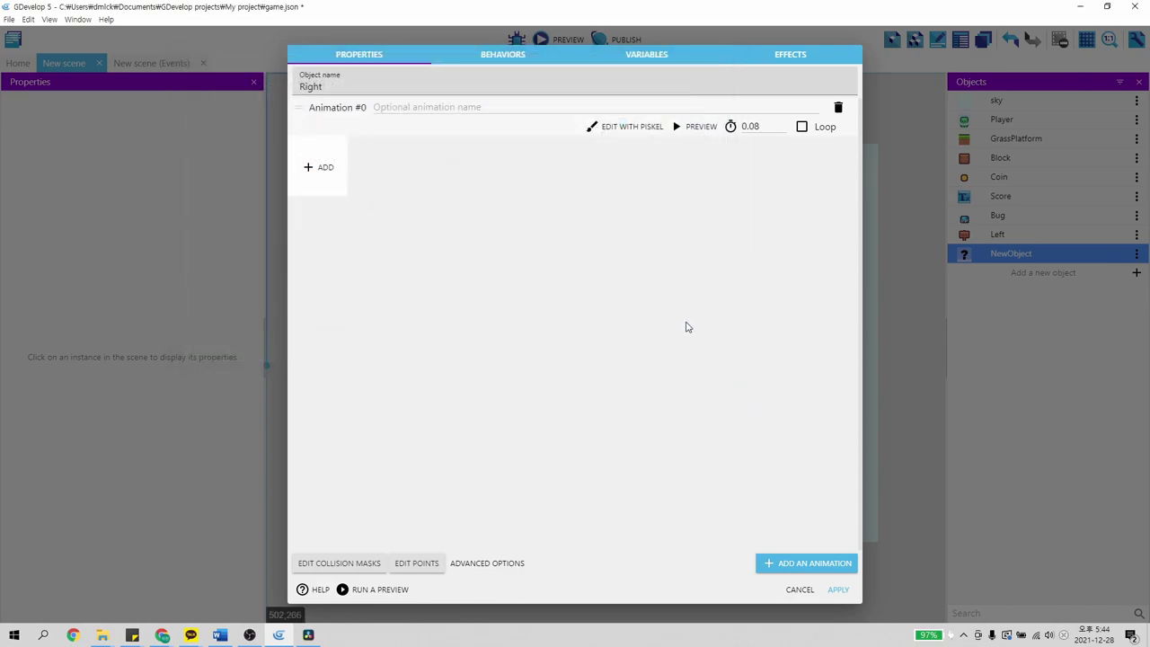
click(844, 590)
drag(1006, 258, 605, 466)
click(302, 346)
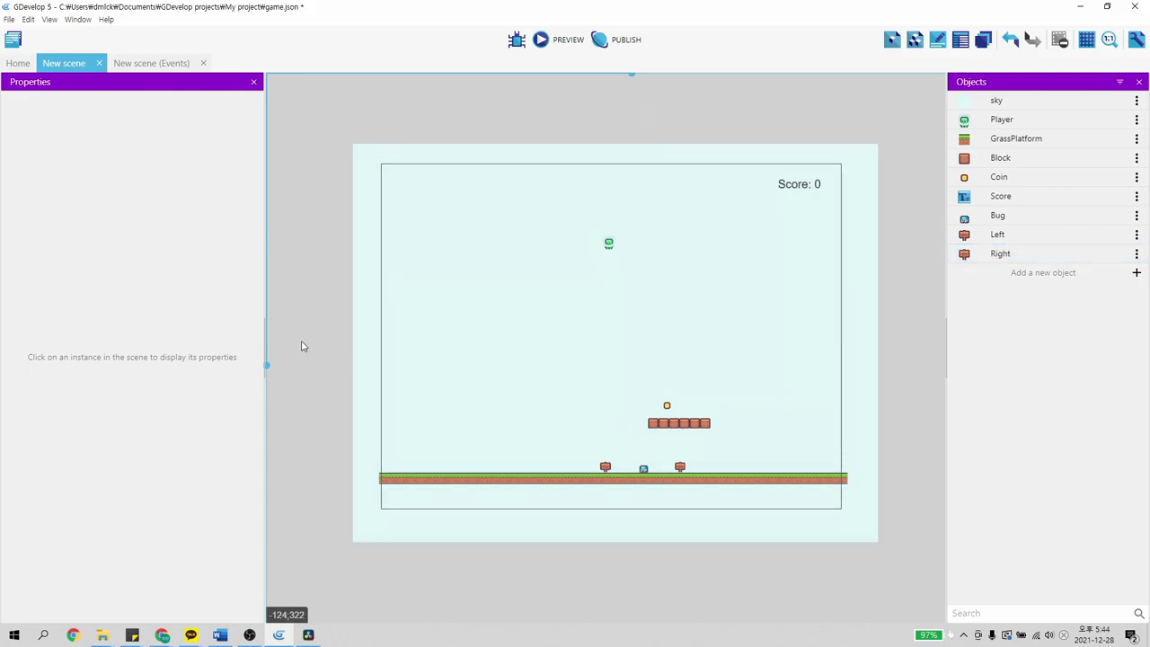
Add a new event to the scene with the condition that Bug is in collision with Right
click(172, 63)
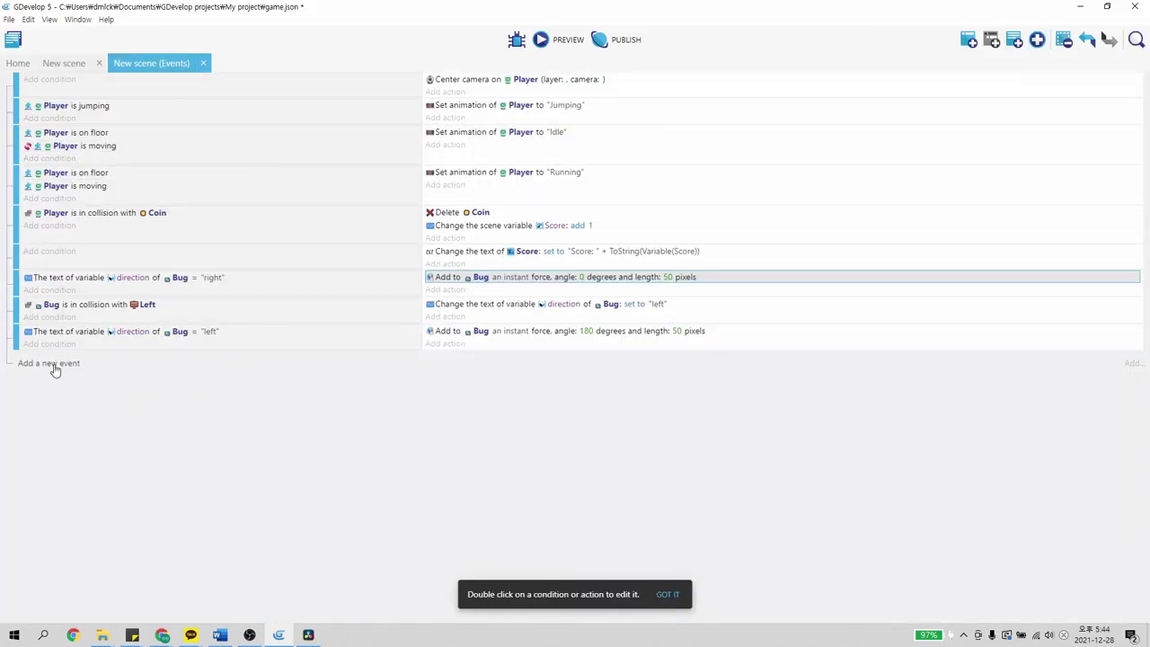
click(53, 364)
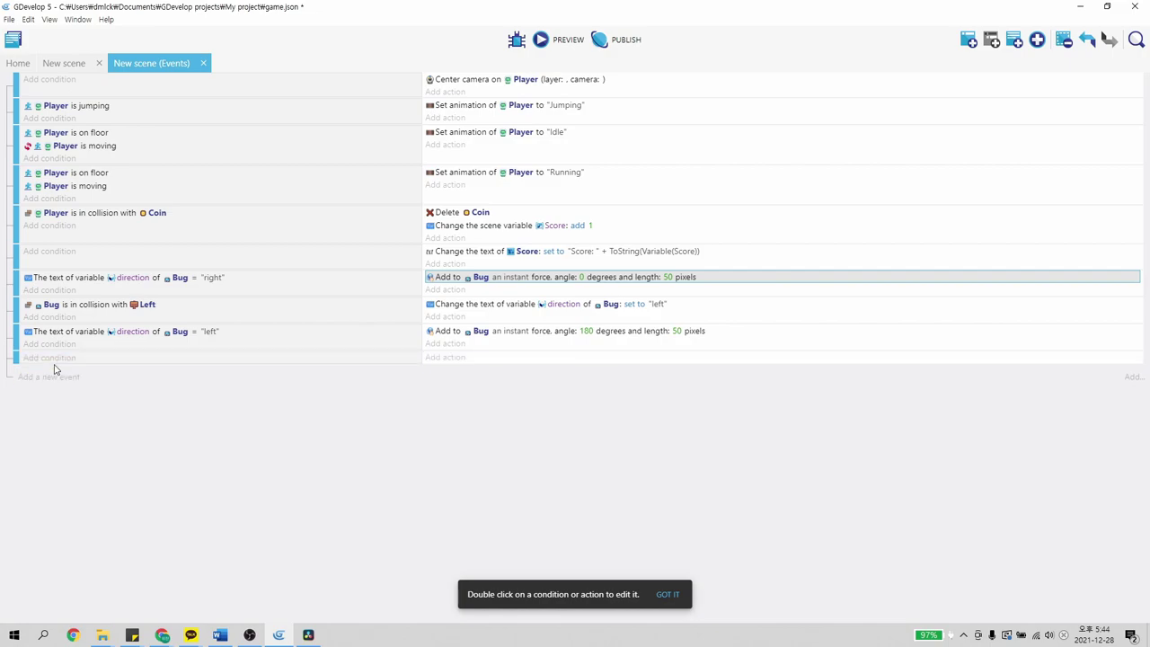
click(55, 360)
click(105, 212)
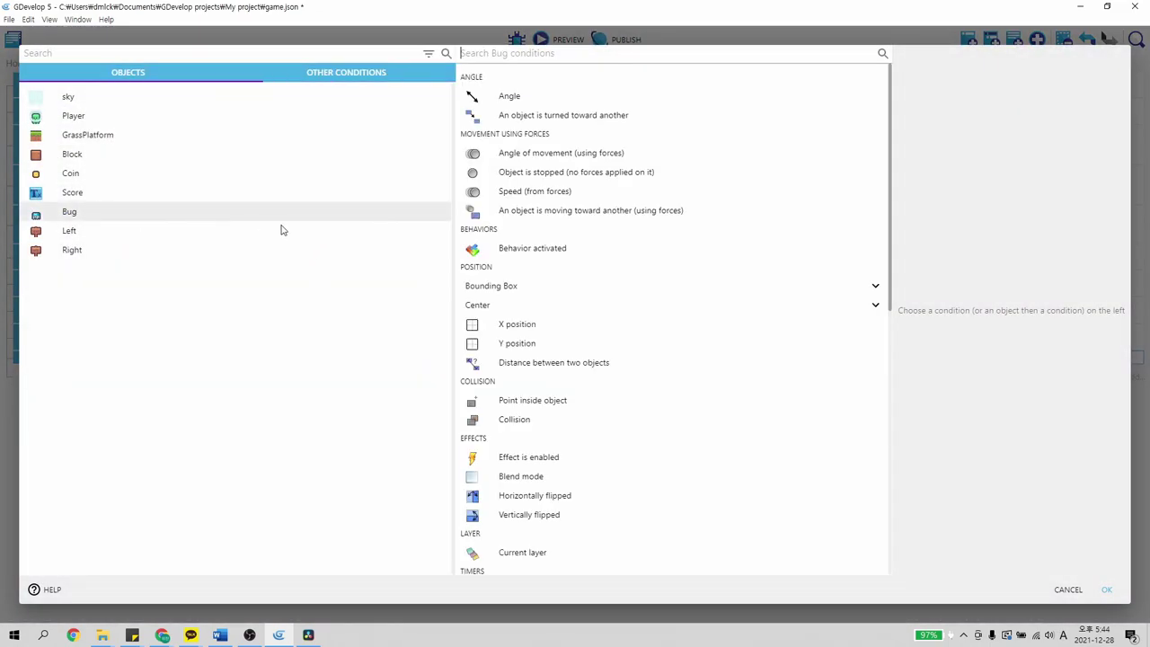
scroll(629, 315, down, 2)
click(542, 240)
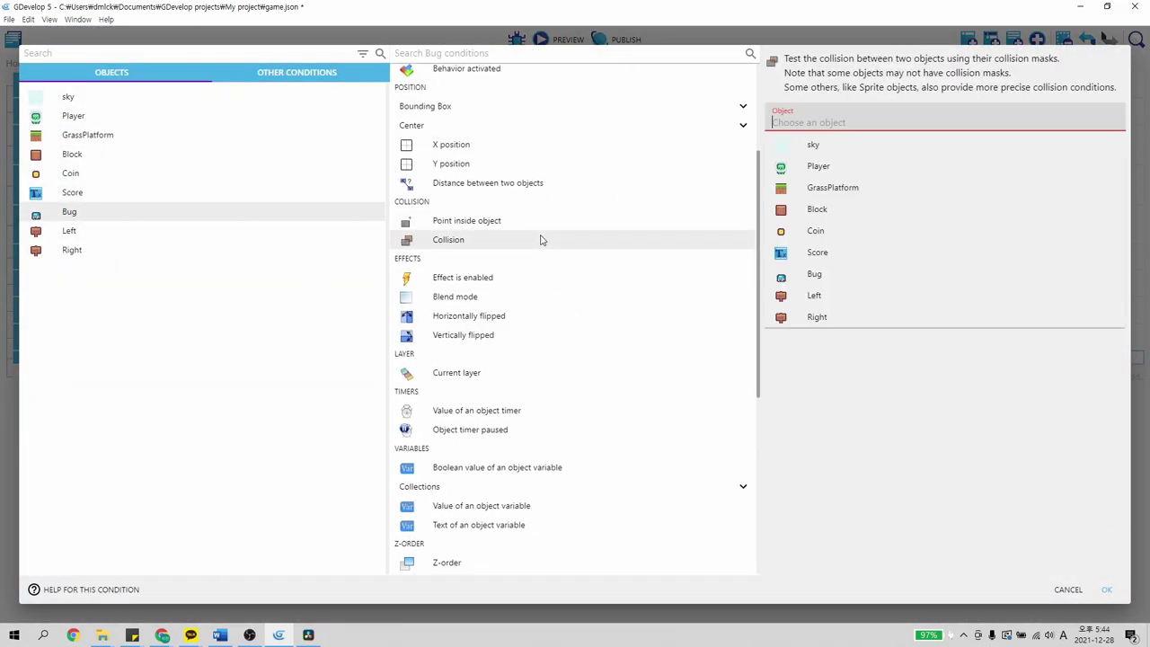
click(831, 320)
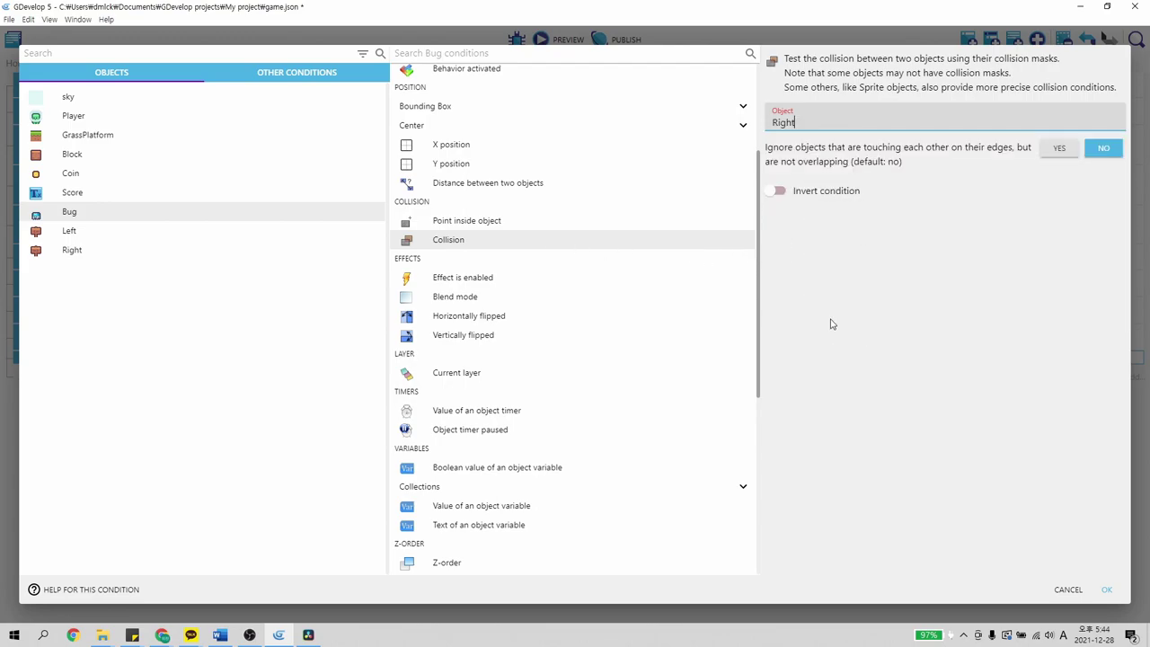
click(1108, 588)
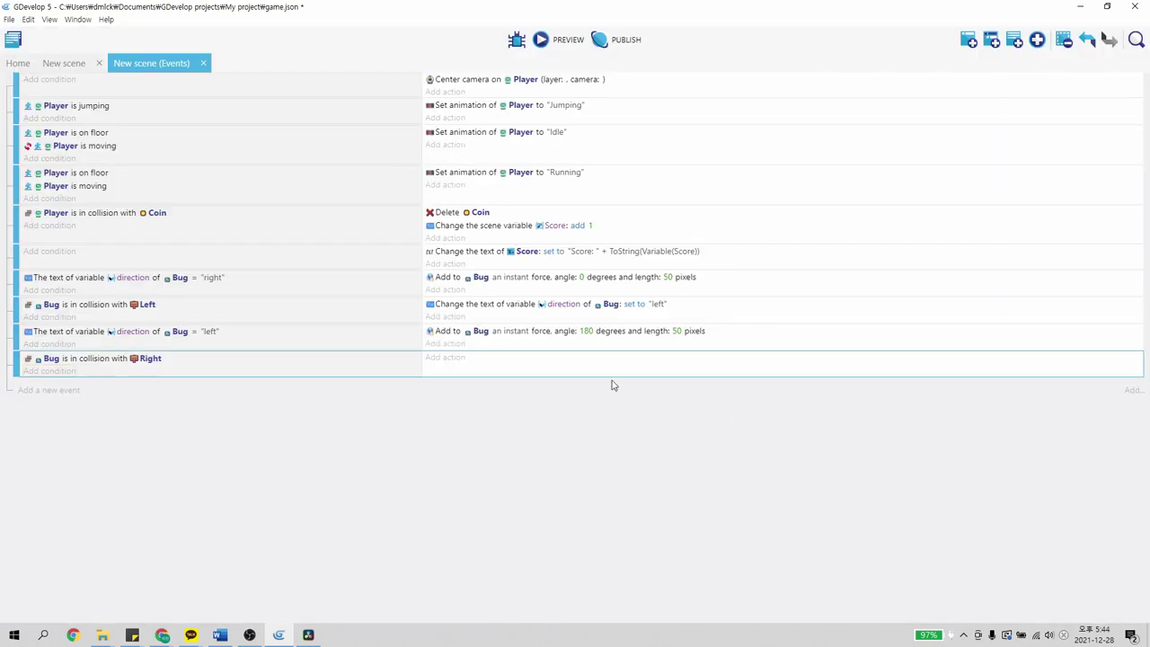
Add an action to the Right collision event that sets the text of Bug's direction variable to "right"
click(444, 358)
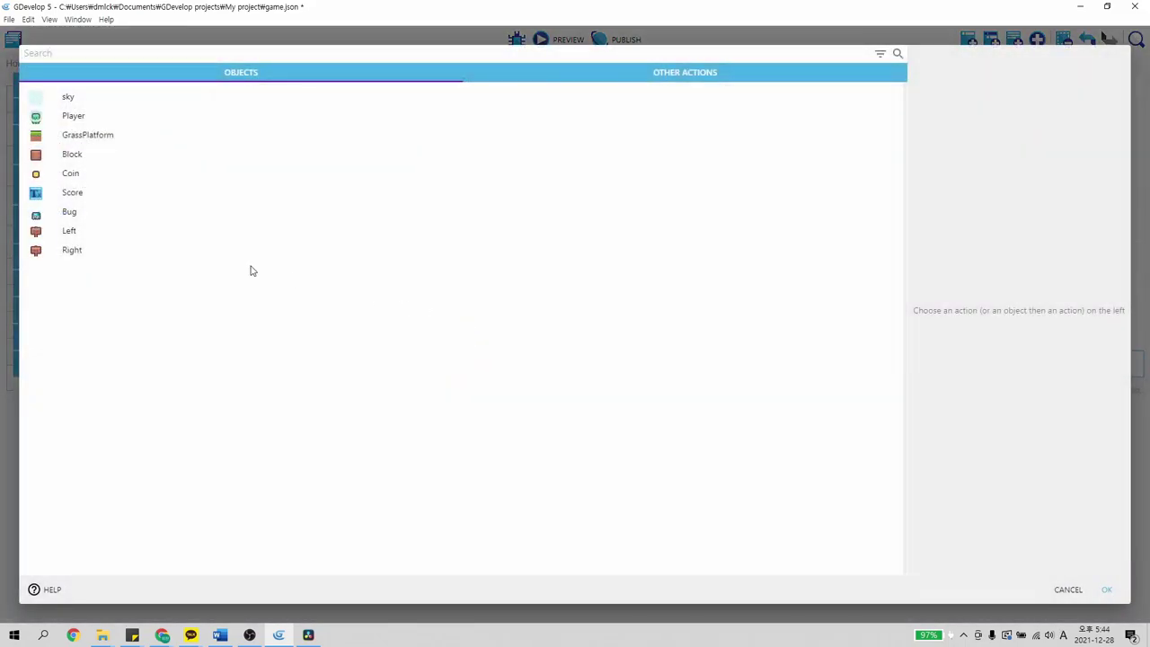
click(116, 210)
scroll(673, 347, down, 3)
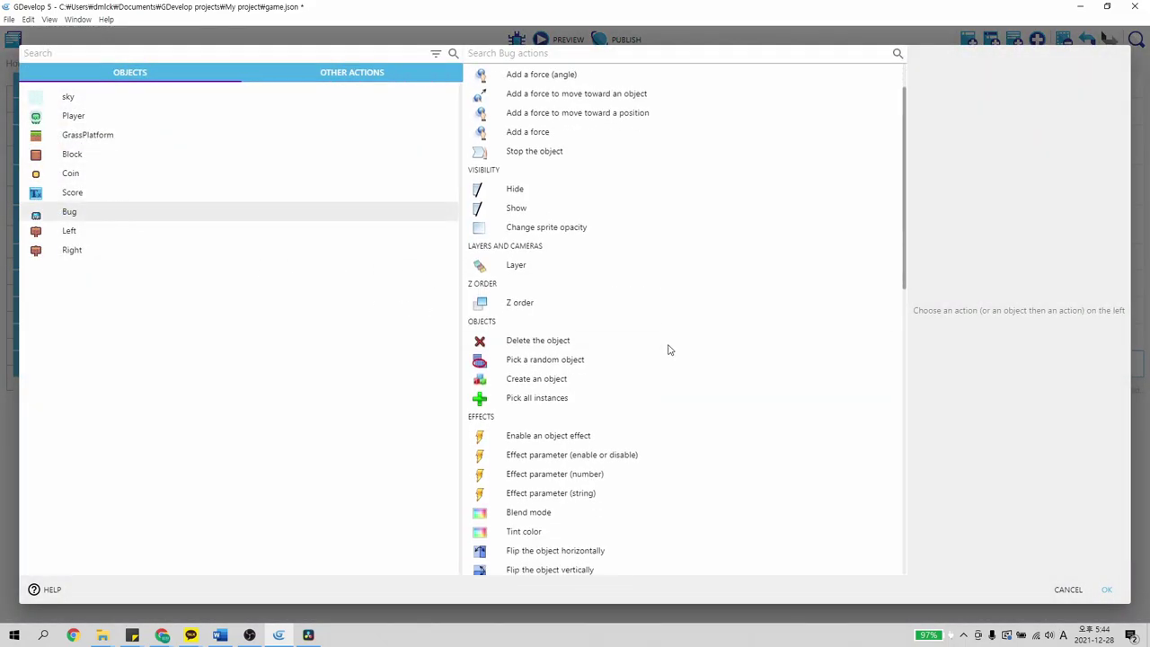
scroll(661, 357, down, 6)
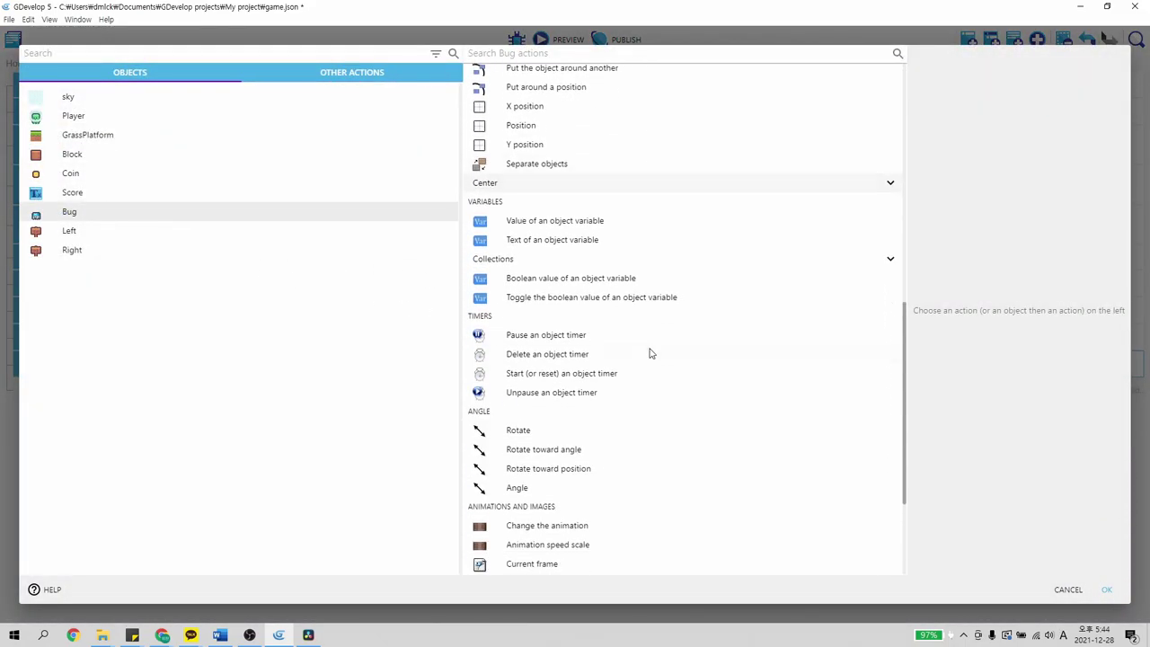
scroll(652, 354, down, 2)
scroll(651, 354, up, 8)
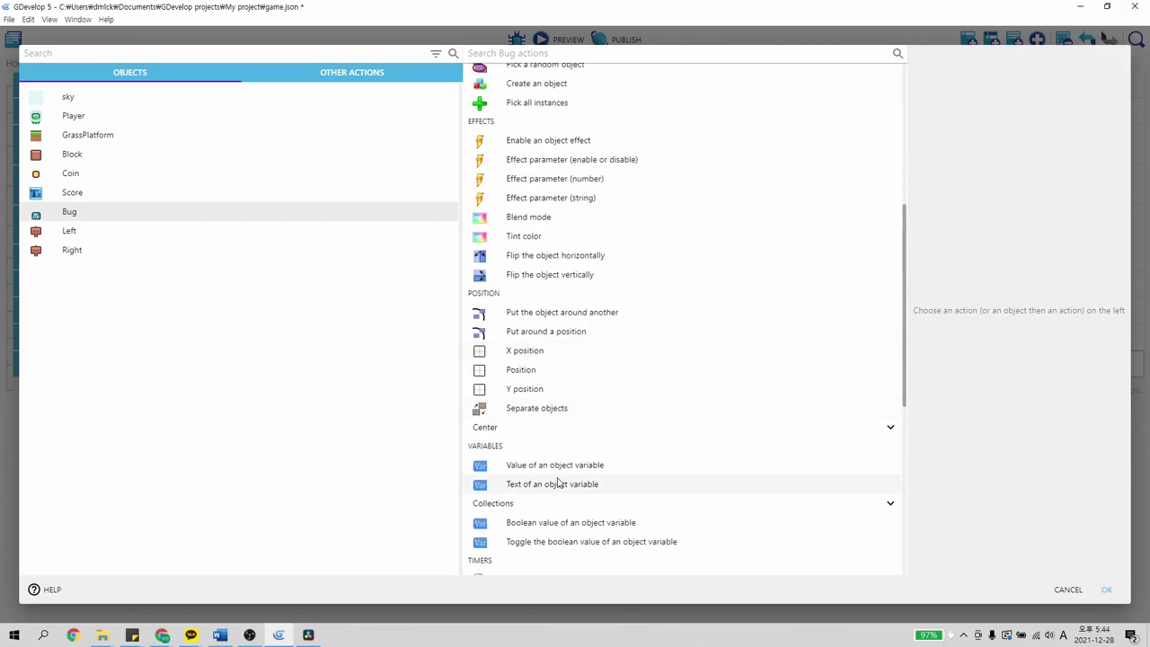
click(554, 483)
click(854, 117)
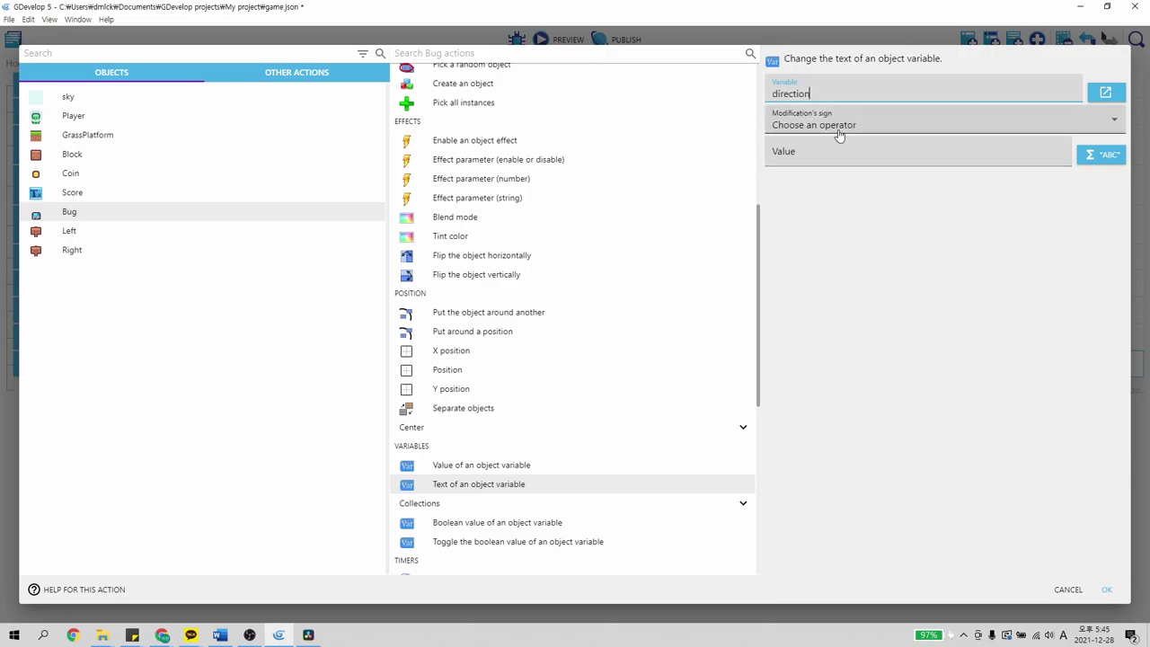
click(840, 129)
click(841, 154)
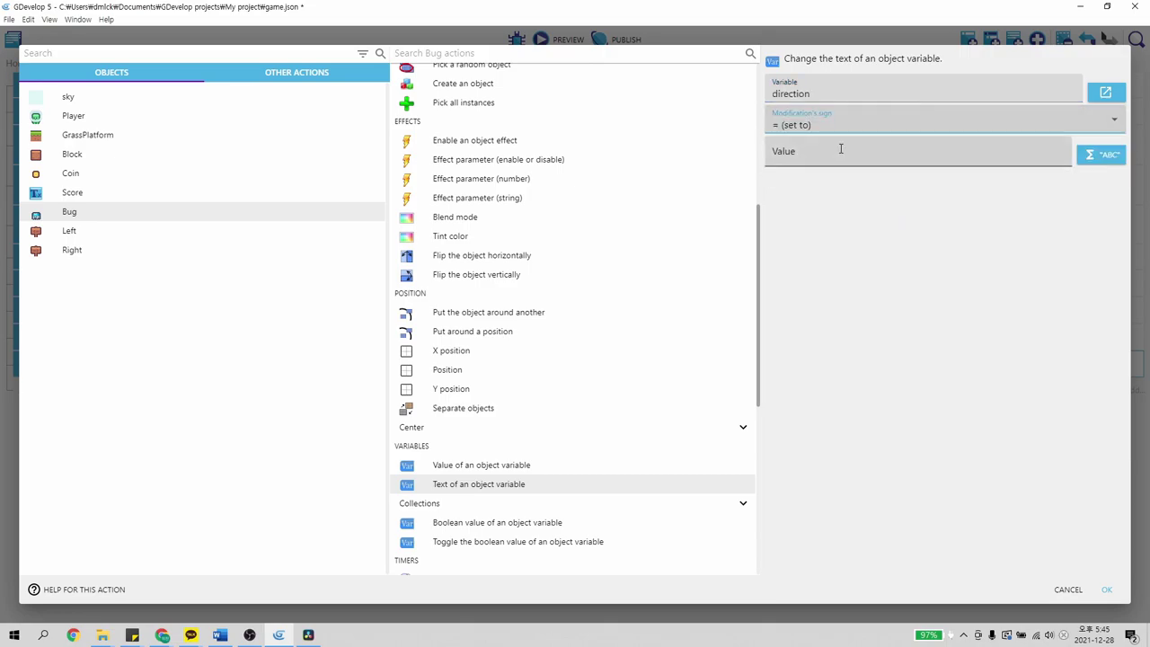
text("right")
click(839, 283)
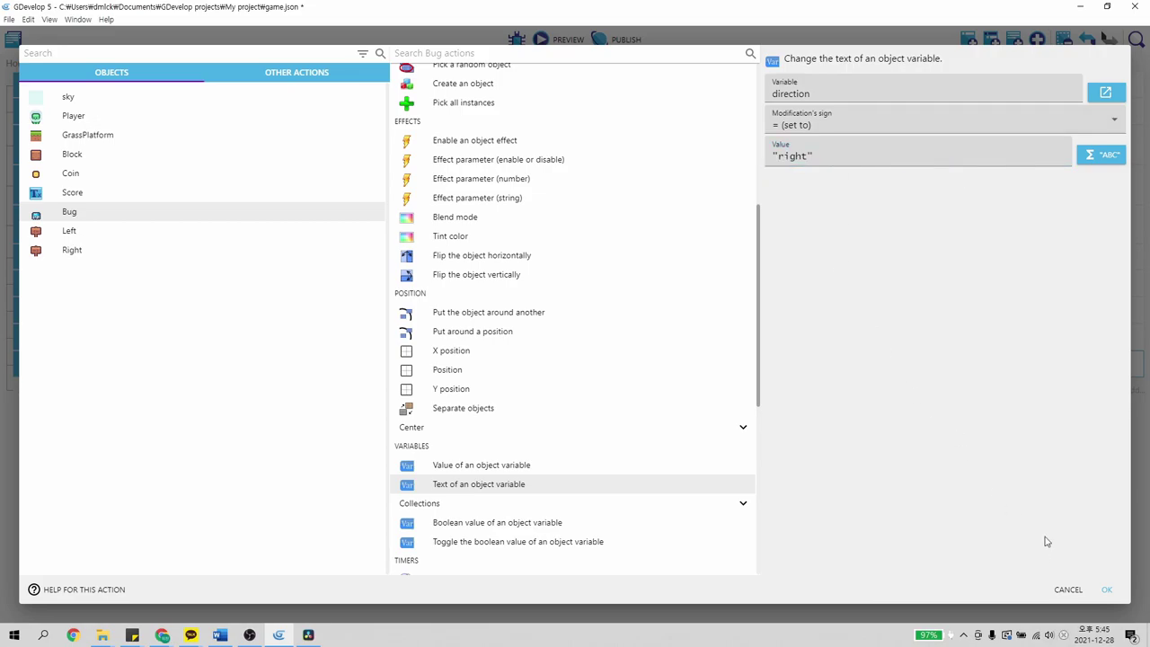
click(1107, 591)
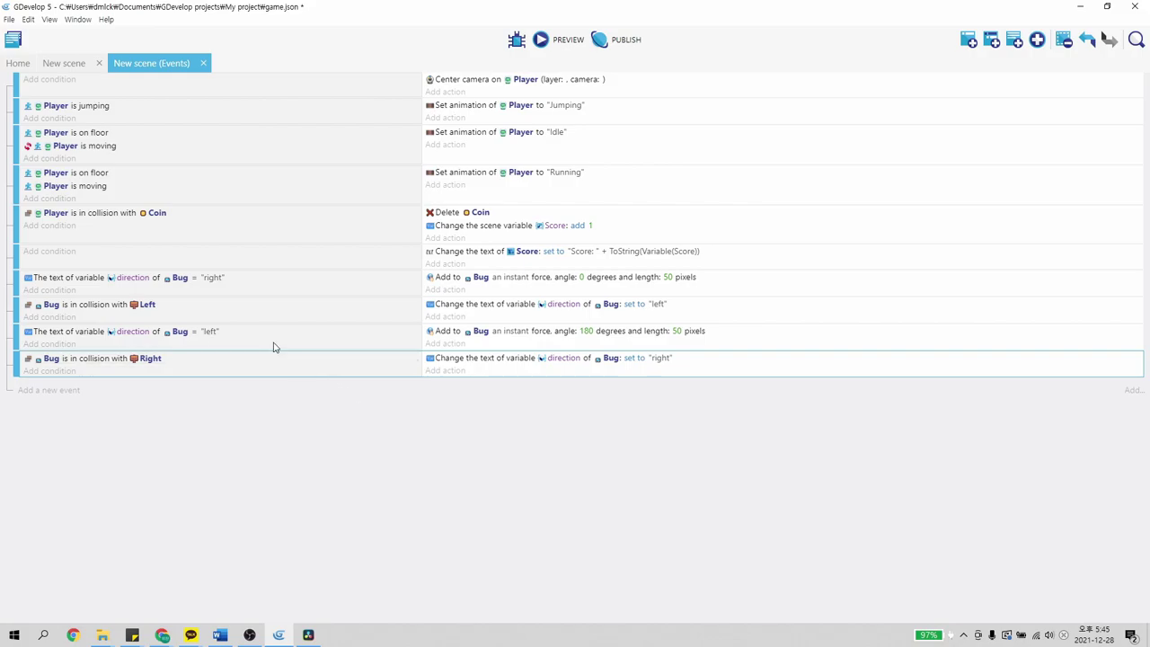
Preview the scene to check Bug's patrol between the two signs, and close the preview
click(64, 62)
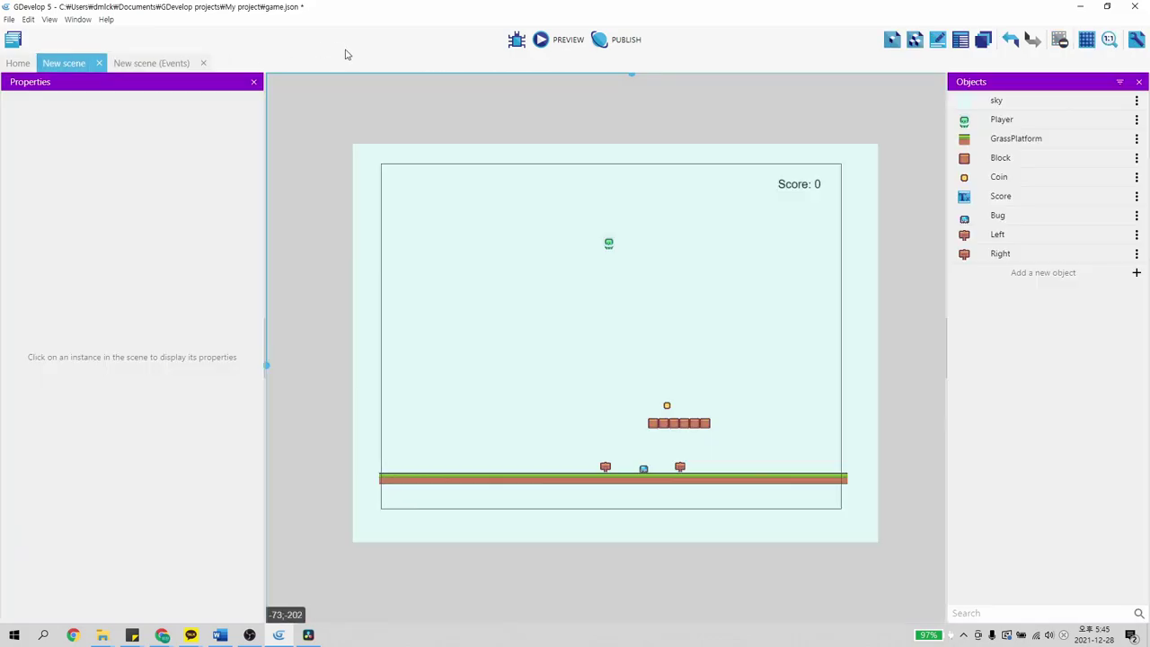
click(557, 41)
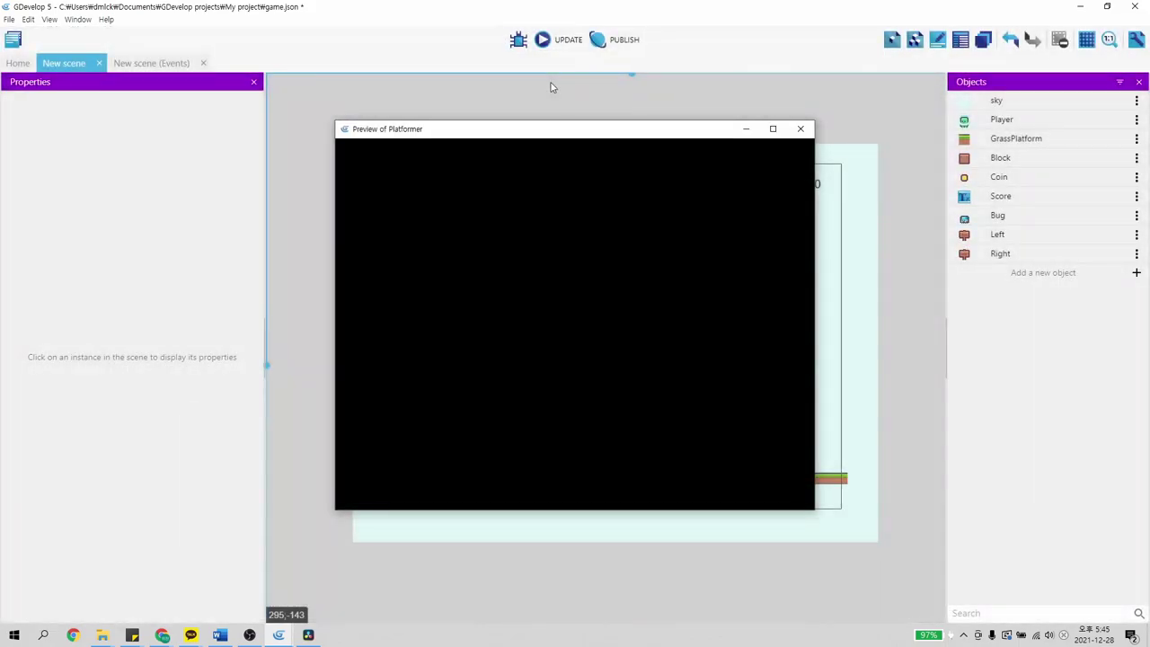
key(Left)
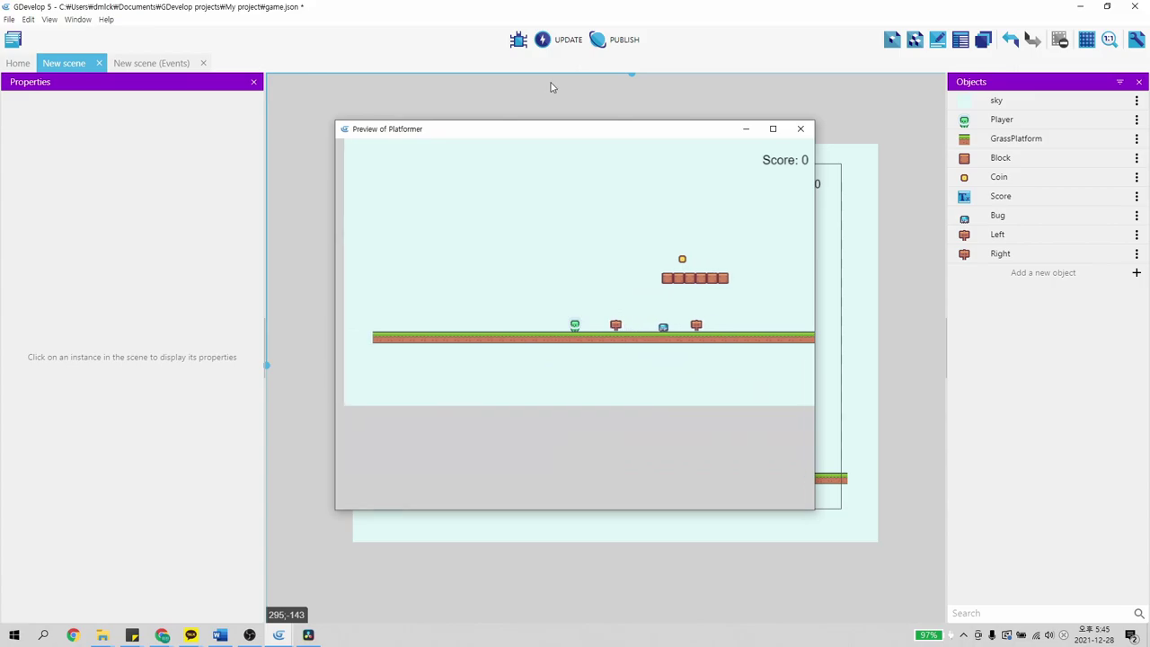
click(796, 134)
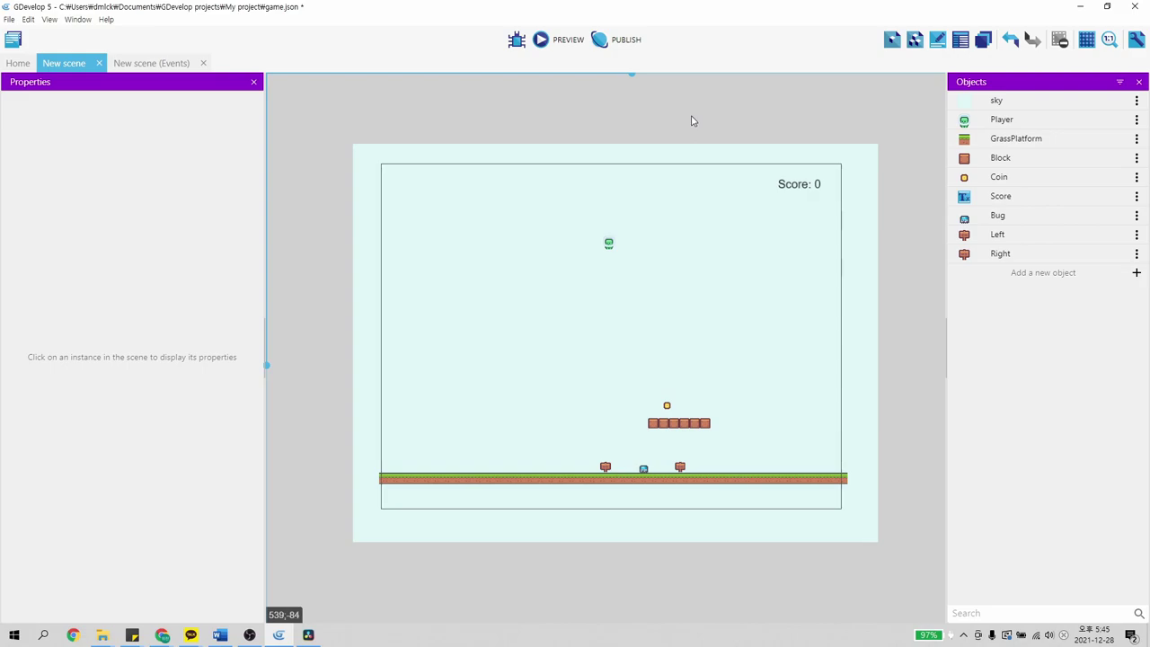
Add a new event with the condition "At the beginning of the scene"
click(139, 64)
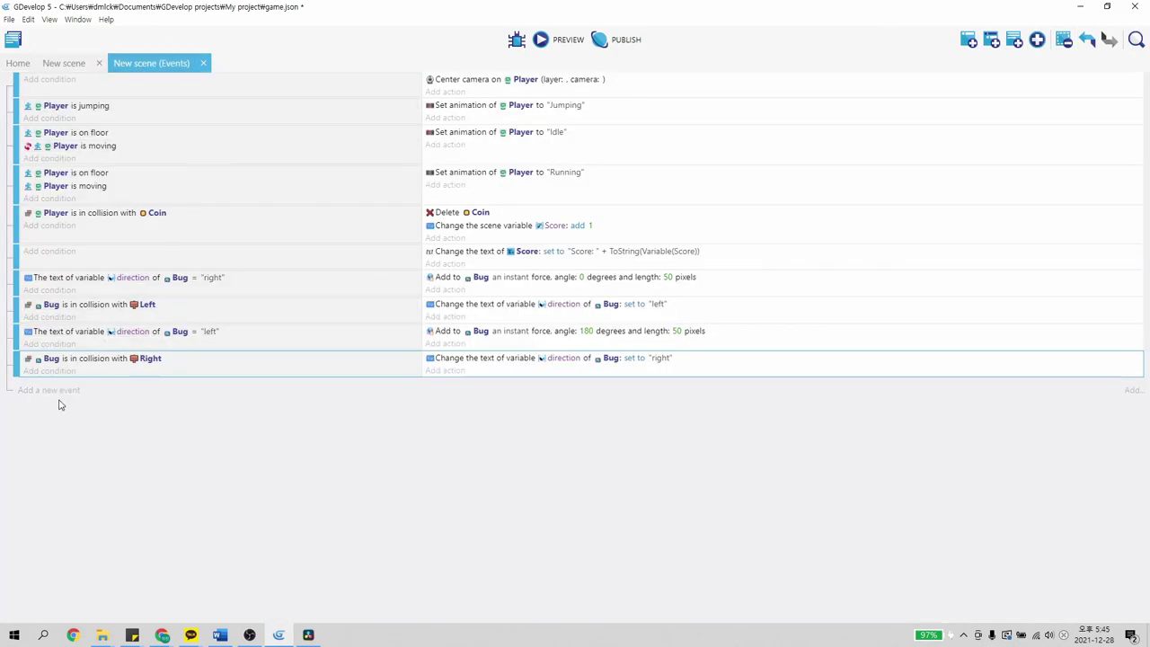
click(54, 390)
click(53, 393)
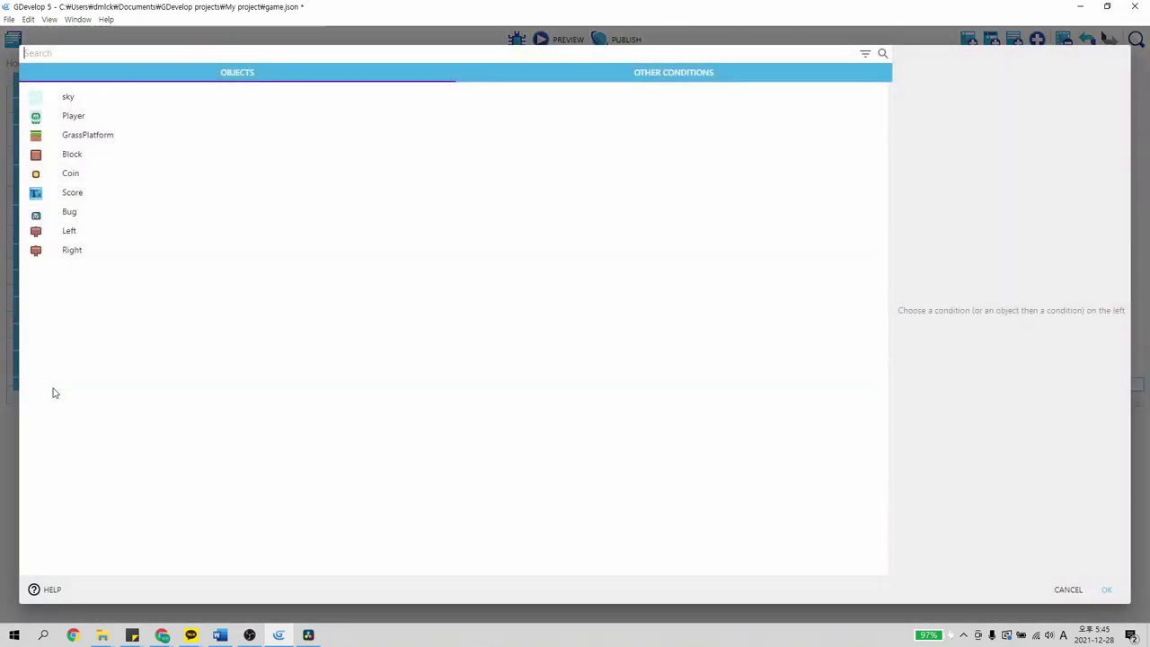
click(662, 76)
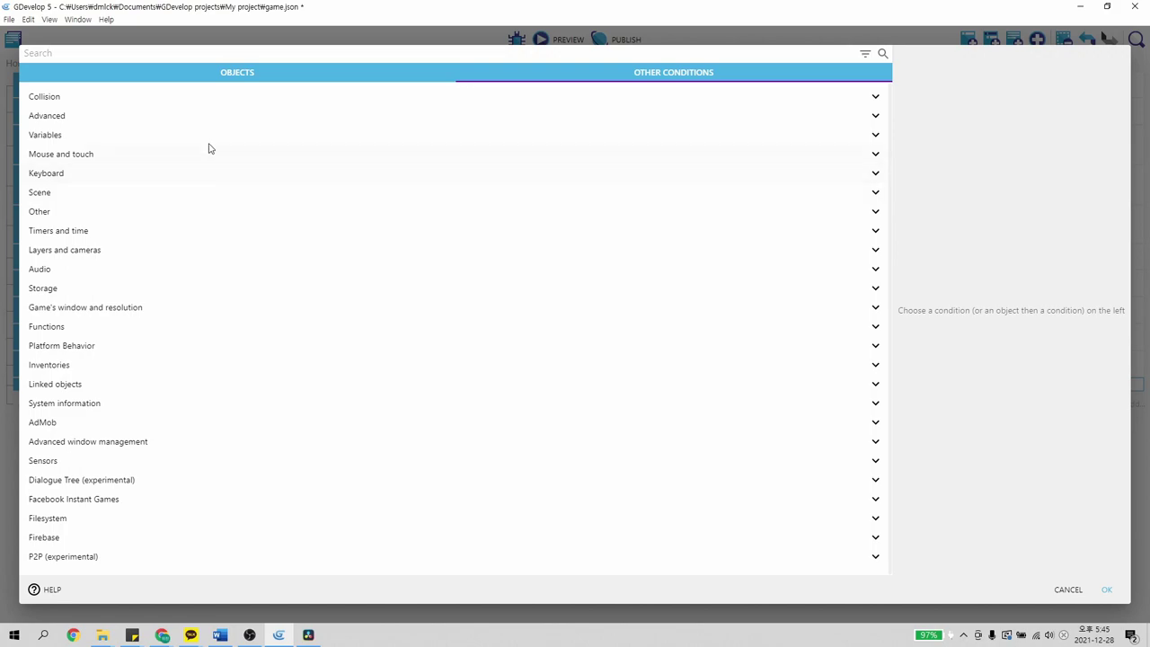
click(183, 196)
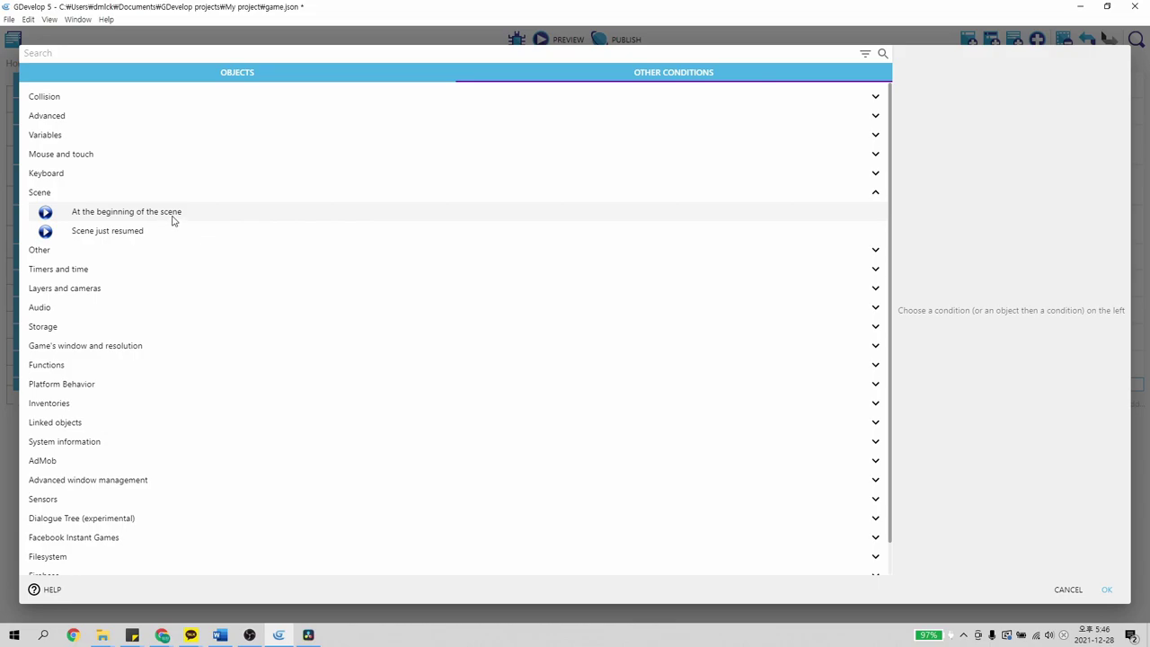
click(173, 218)
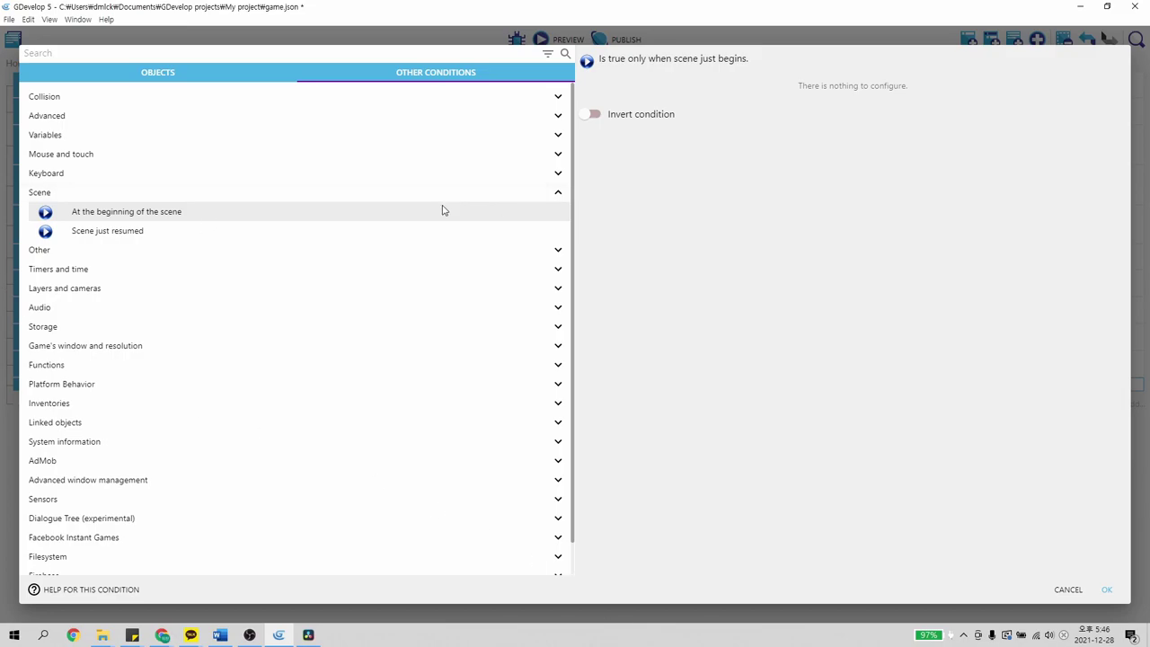
click(1108, 591)
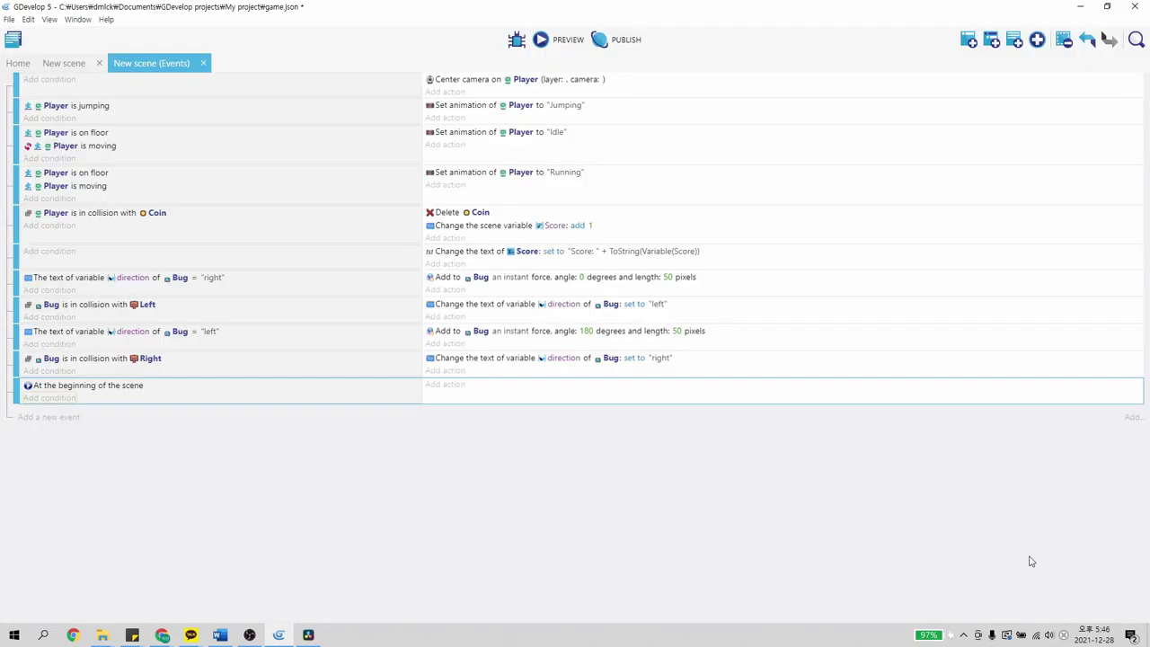
Add an action to the beginning-of-scene event that hides the Left object
click(449, 386)
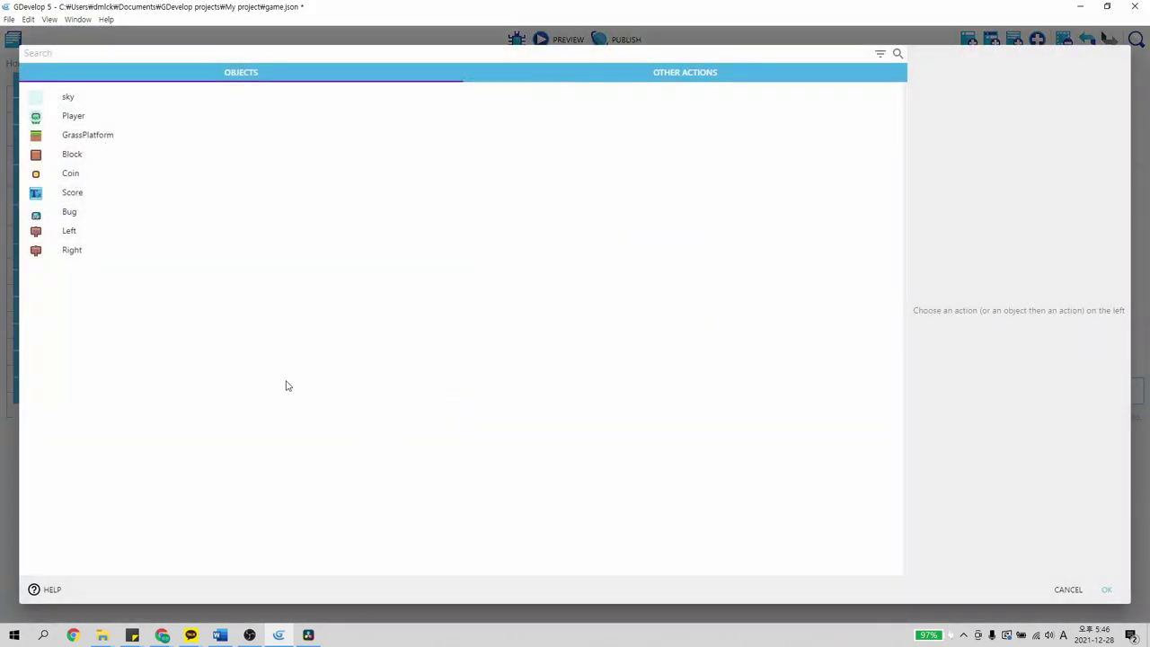
click(183, 236)
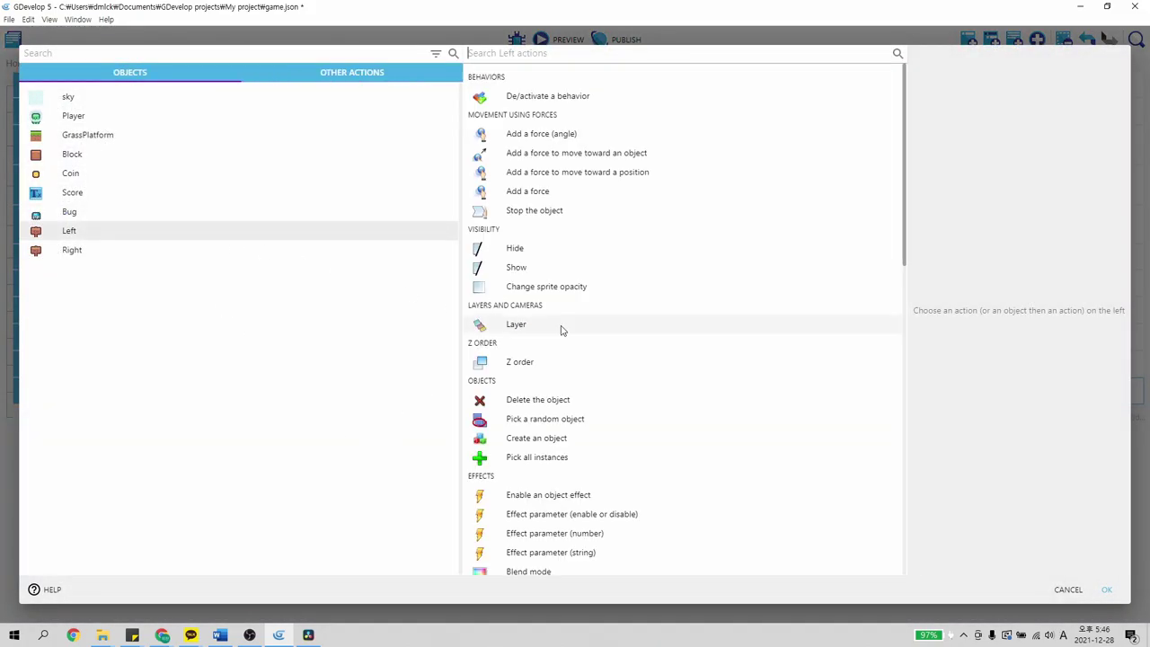
scroll(553, 215, down, 1)
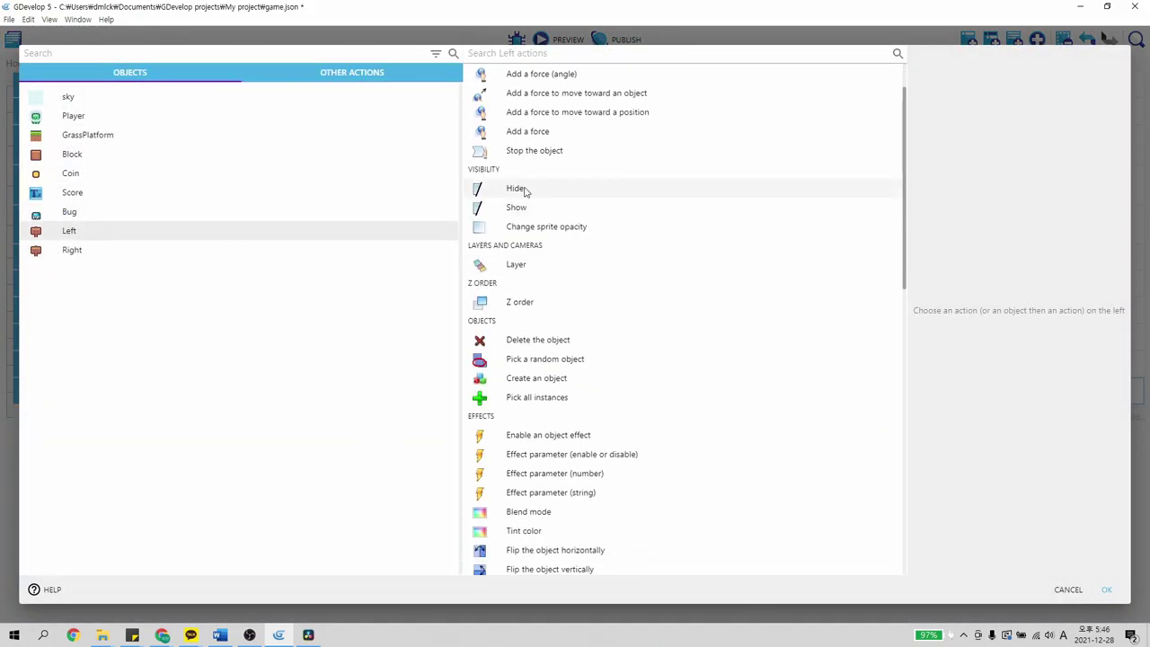
click(525, 191)
click(1107, 591)
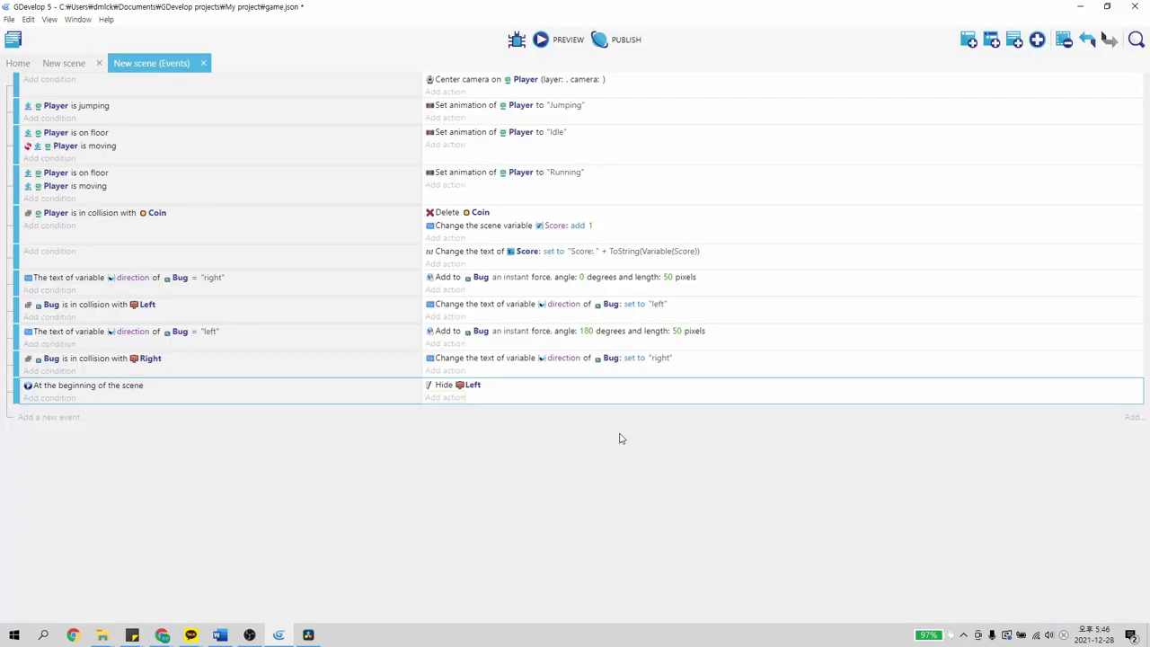
Add an action to the beginning-of-scene event that hides the Right object
click(454, 401)
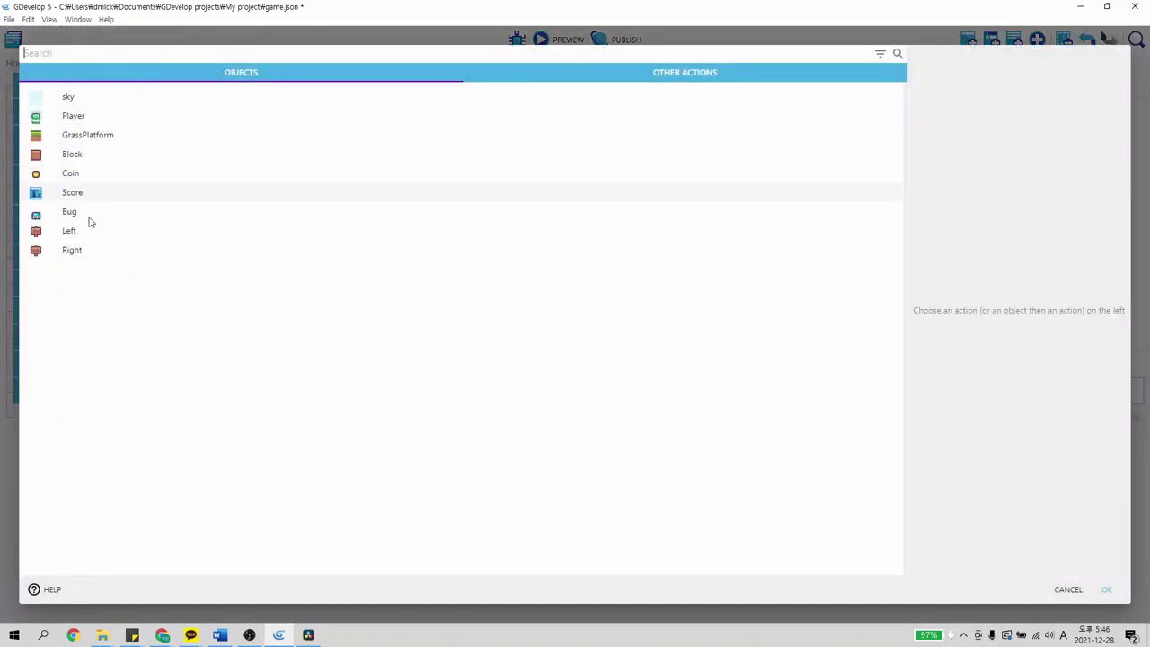
click(79, 251)
click(566, 251)
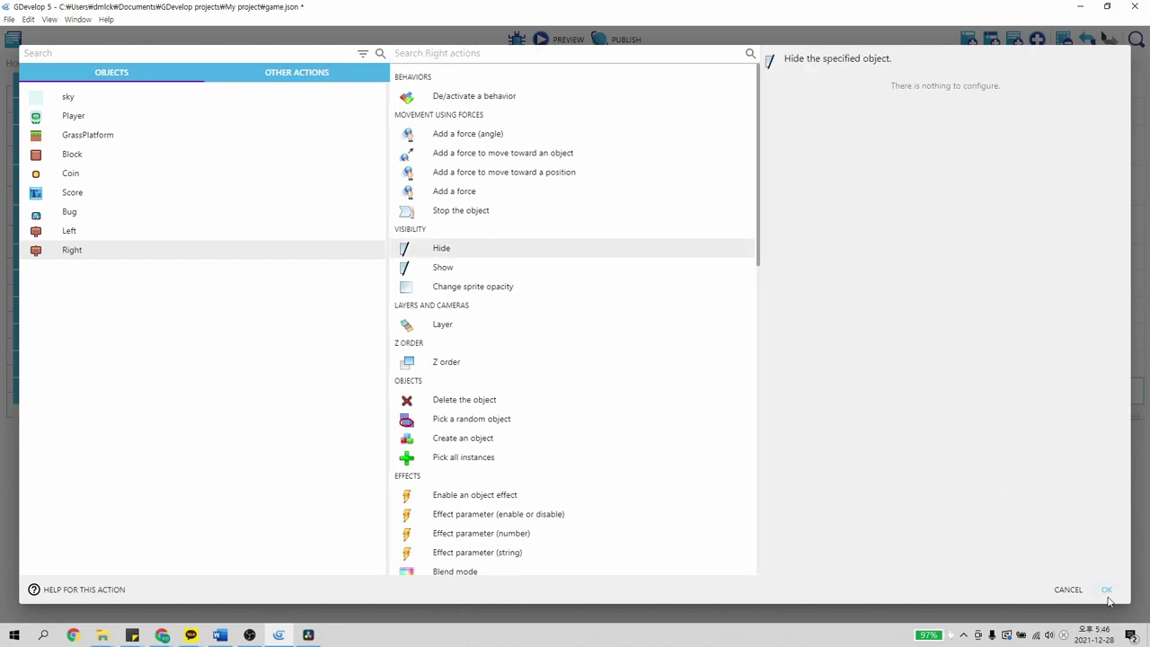
click(1107, 589)
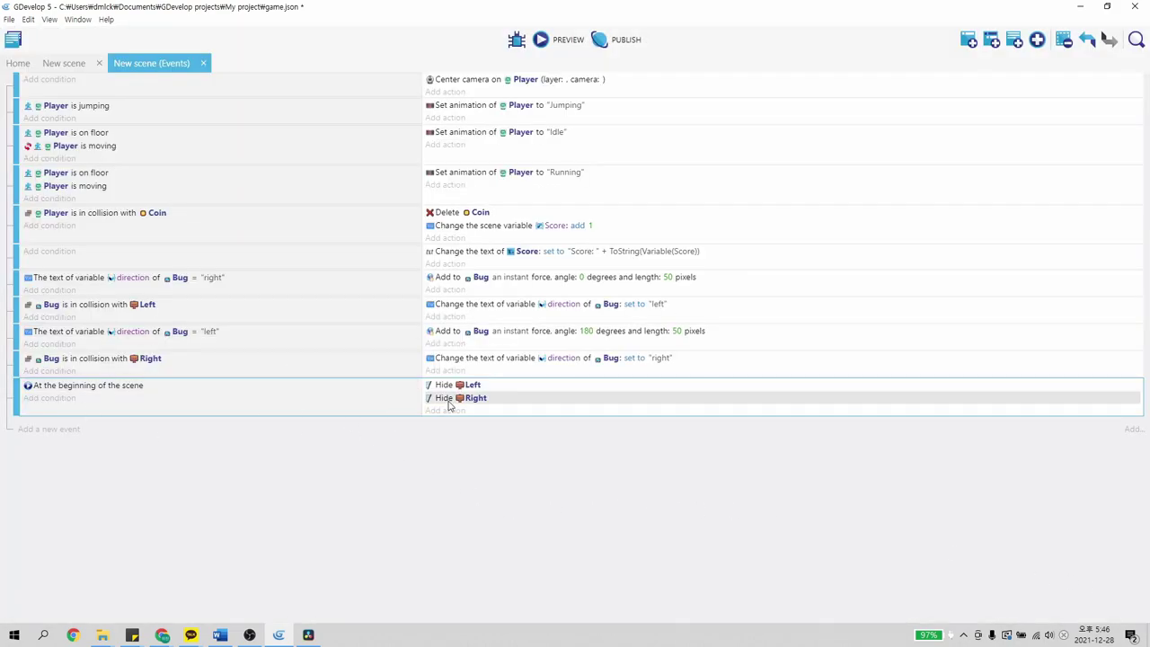
Preview the scene to check that the two signs are hidden, and close the preview
click(72, 64)
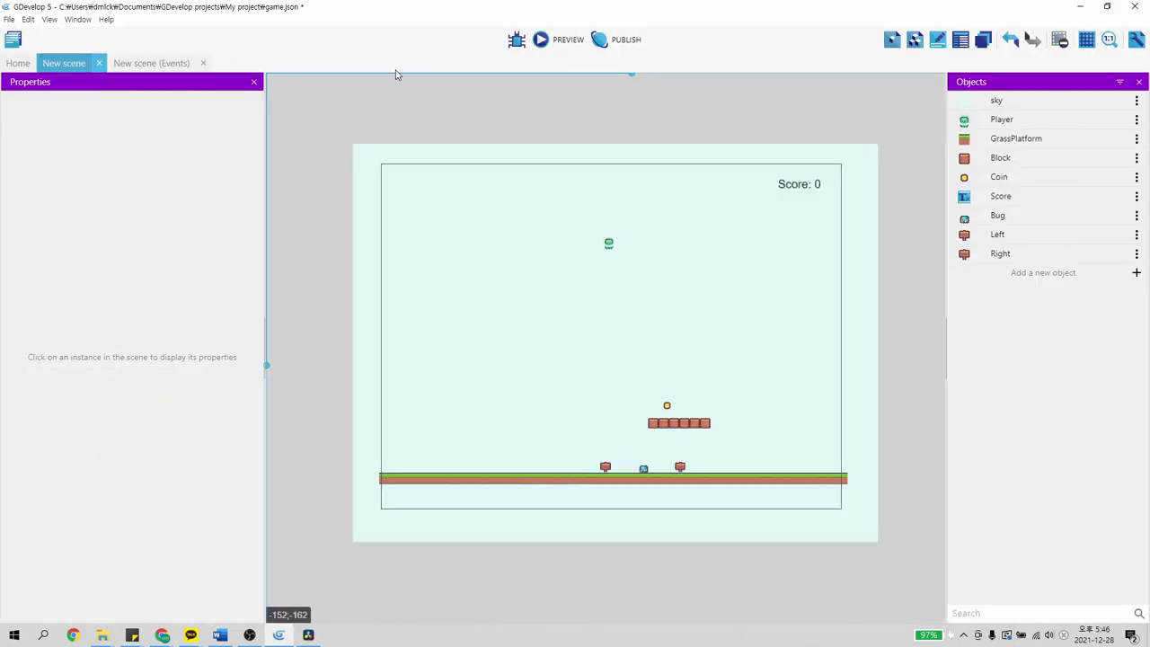
click(554, 39)
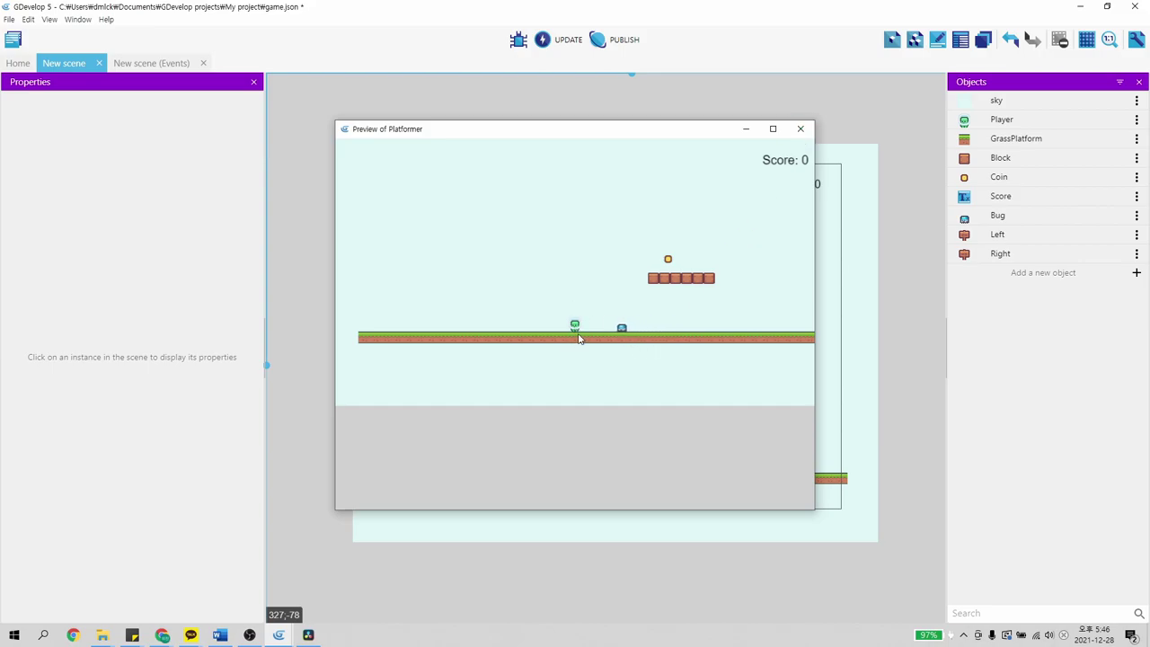
click(800, 129)
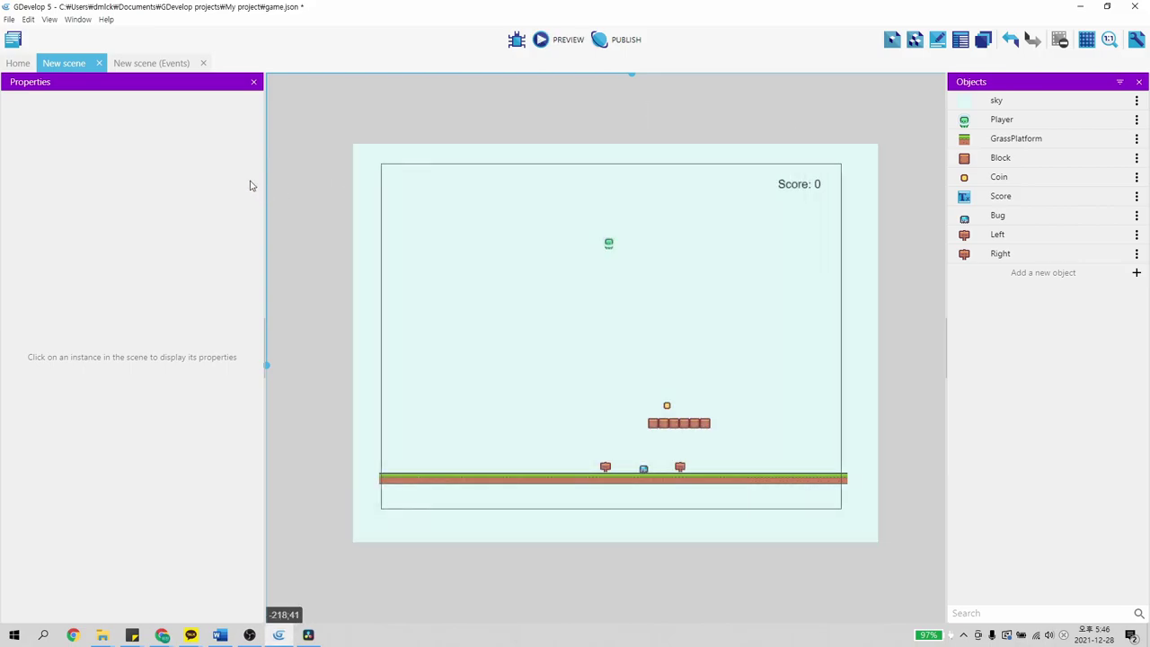
Add an action to the Left collision event that flips Bug horizontally, with flipping set to yes
click(141, 65)
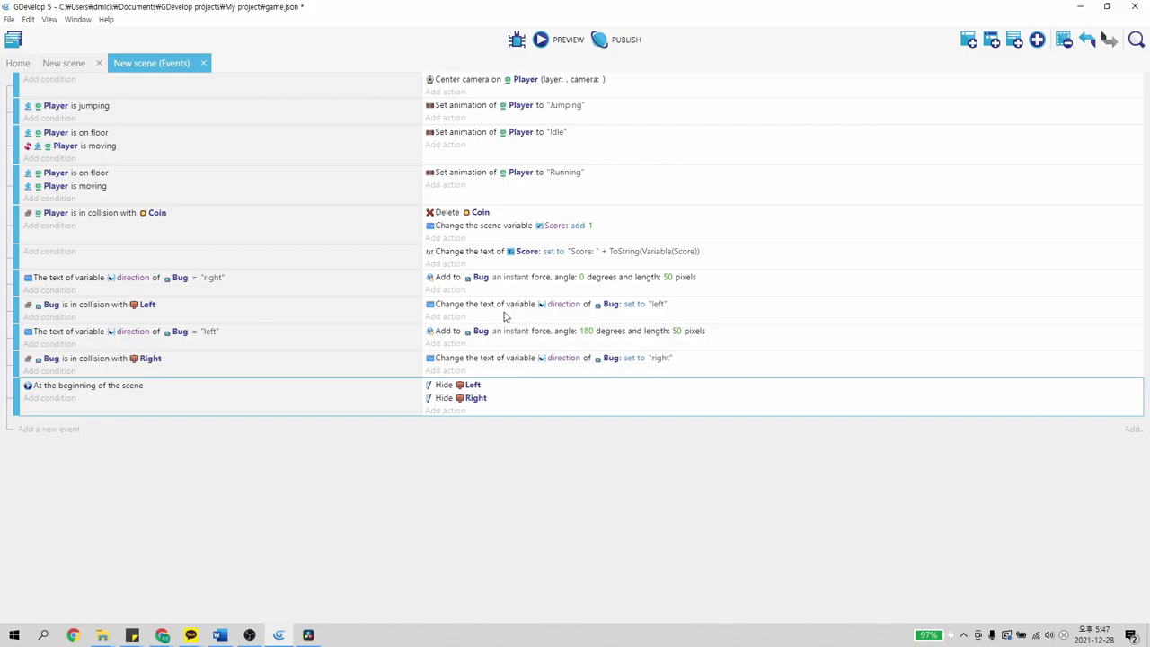
click(447, 317)
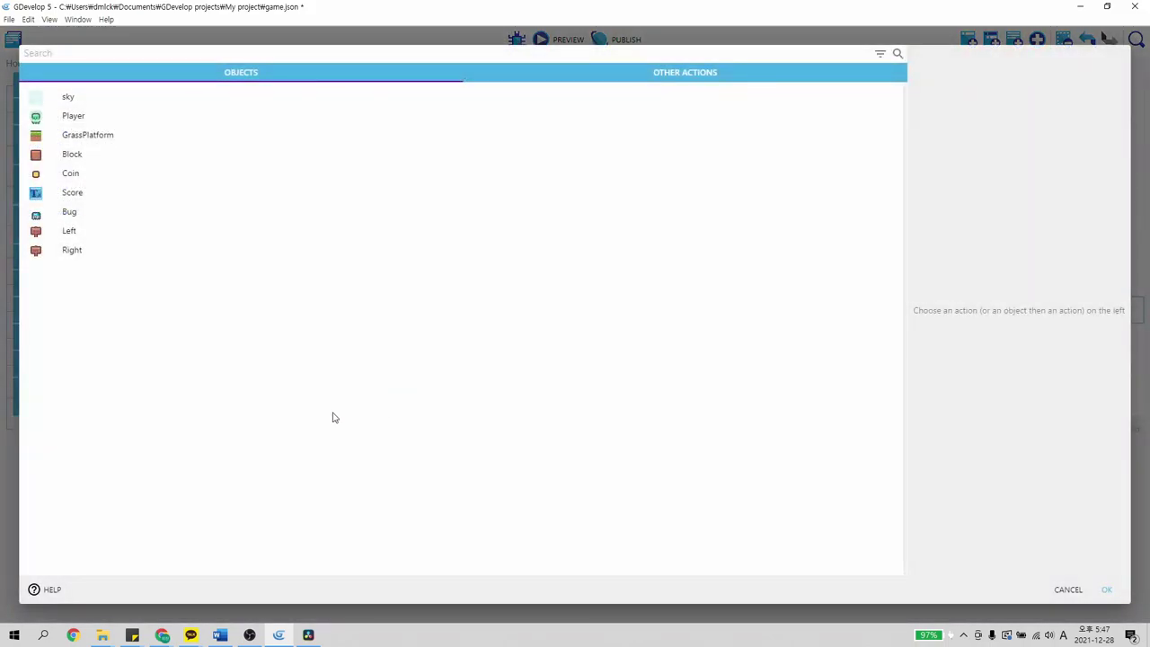
click(151, 215)
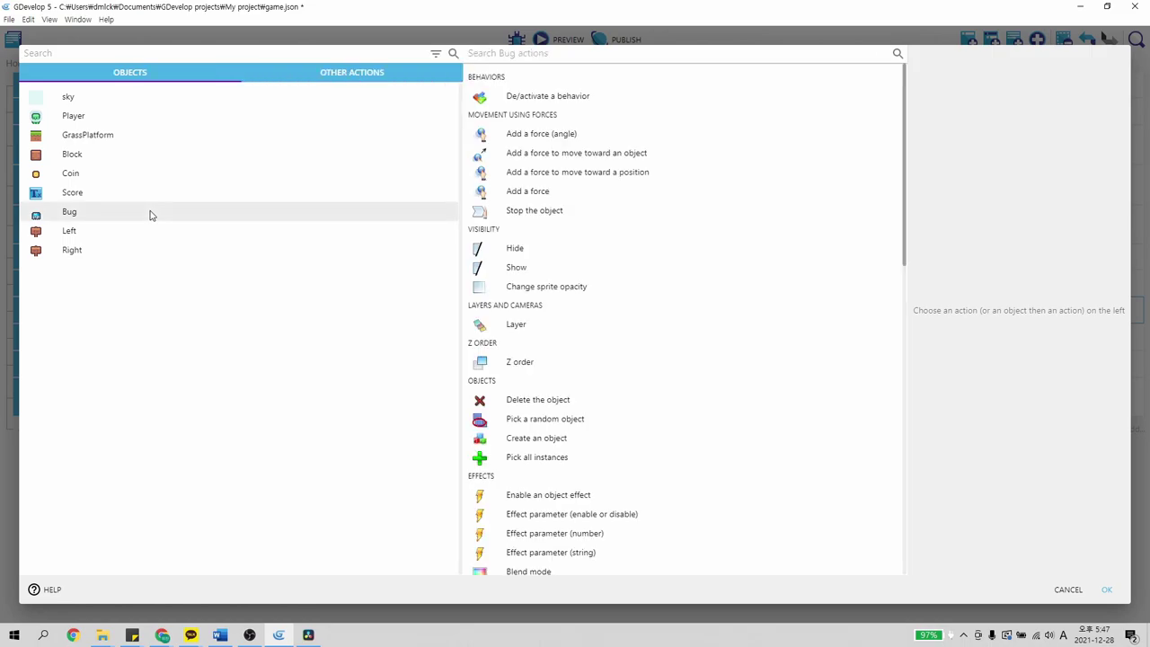
scroll(564, 223, down, 1)
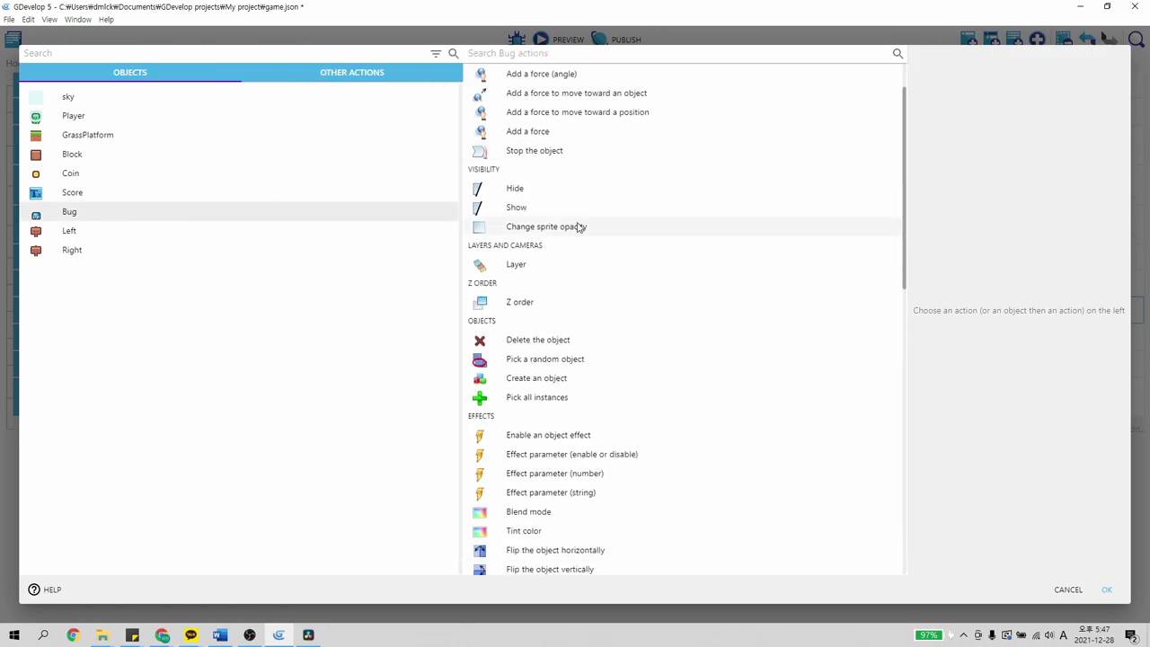
scroll(581, 230, down, 3)
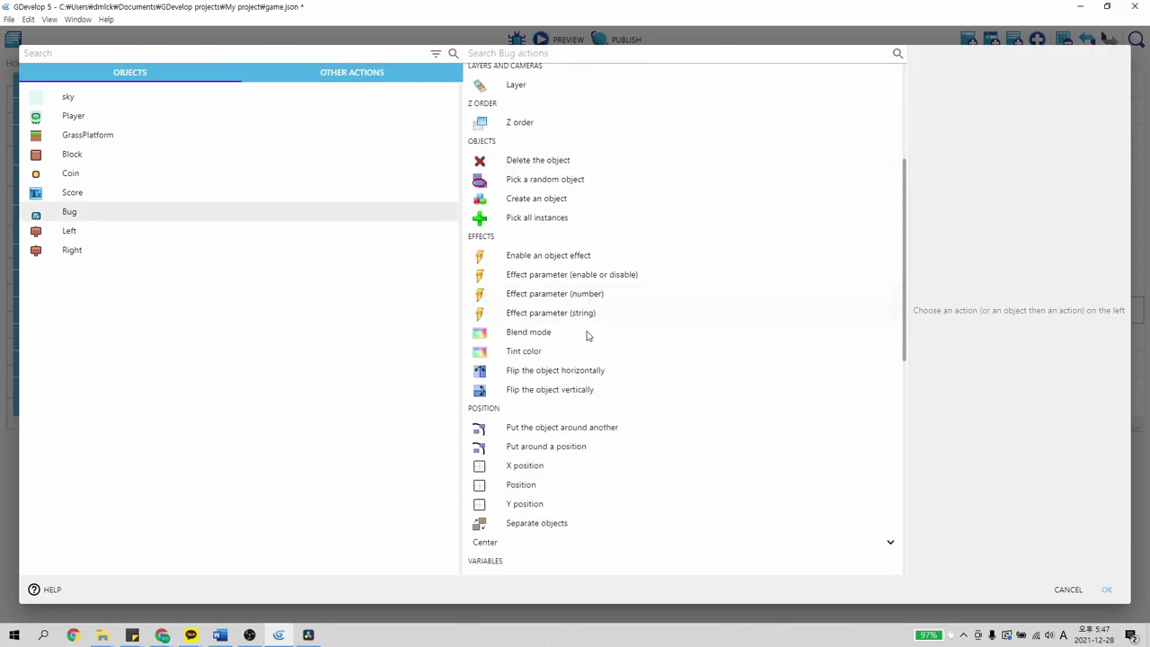
click(517, 372)
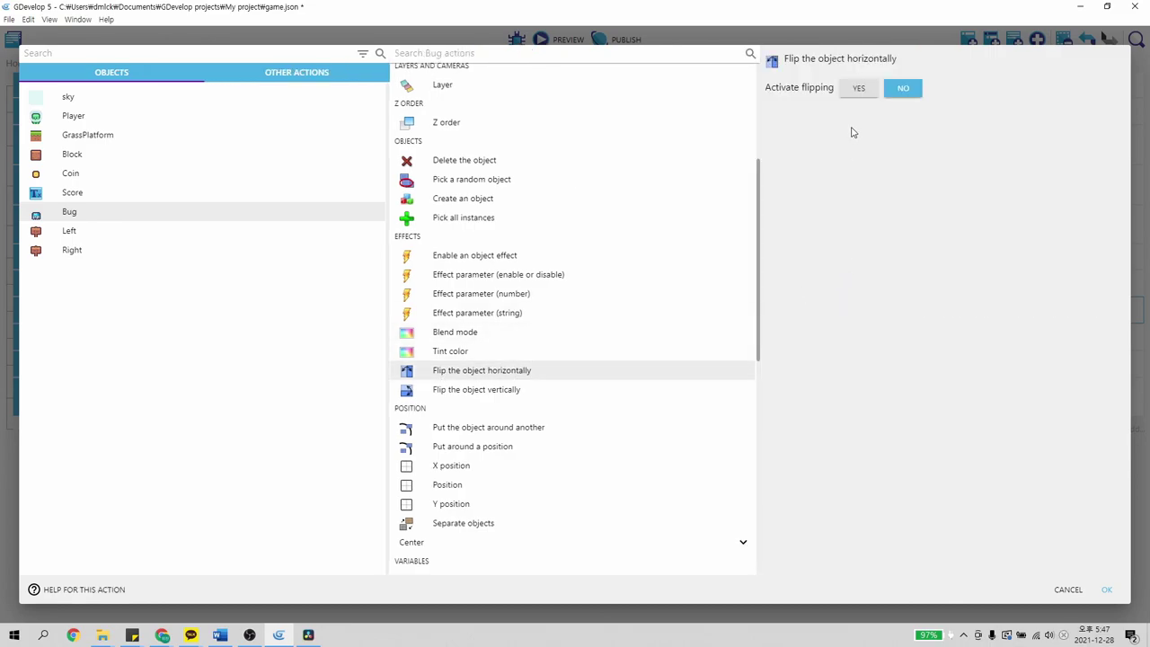
click(858, 87)
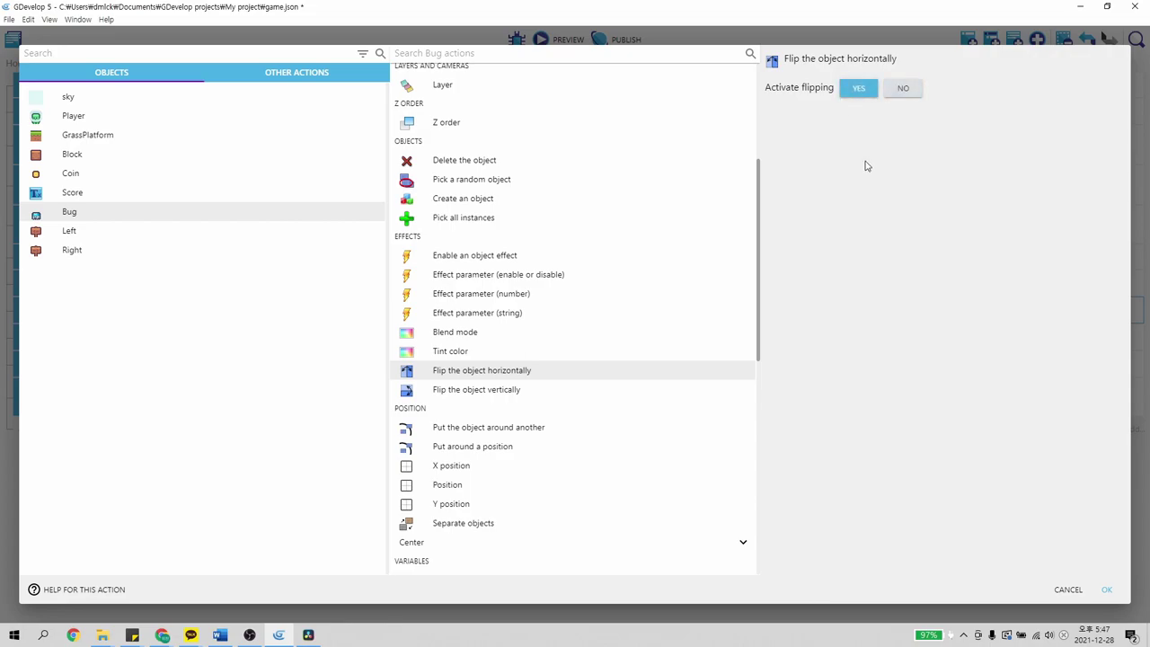
click(1107, 591)
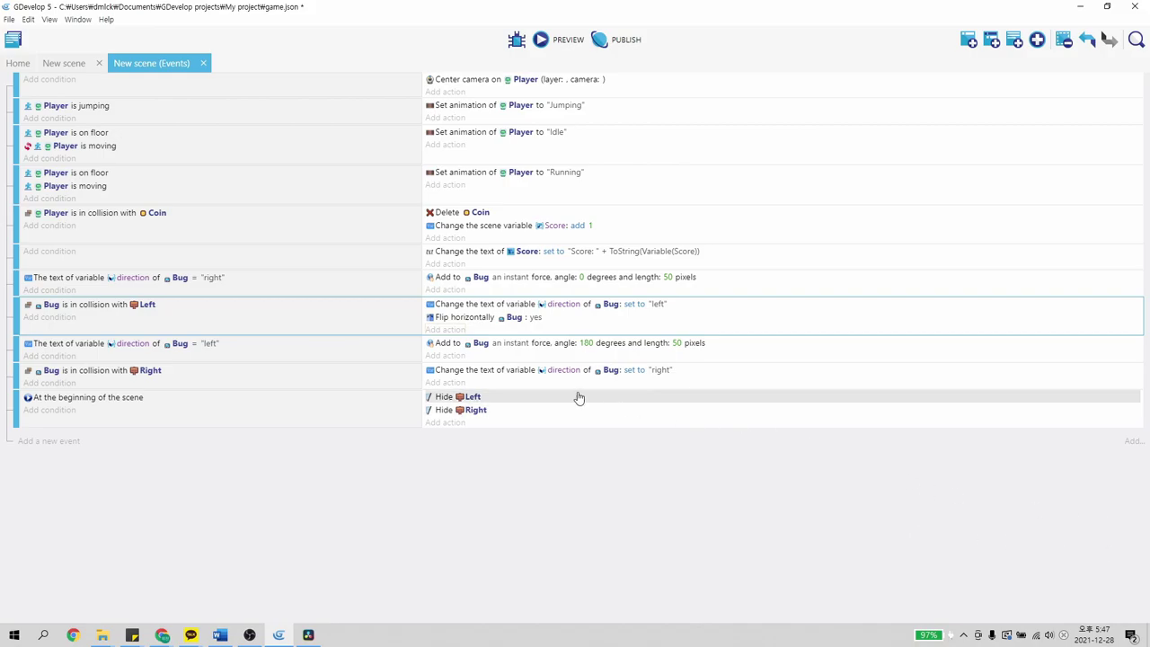
Add an action to the Right collision event that flips Bug horizontally, with flipping set to yes
click(445, 383)
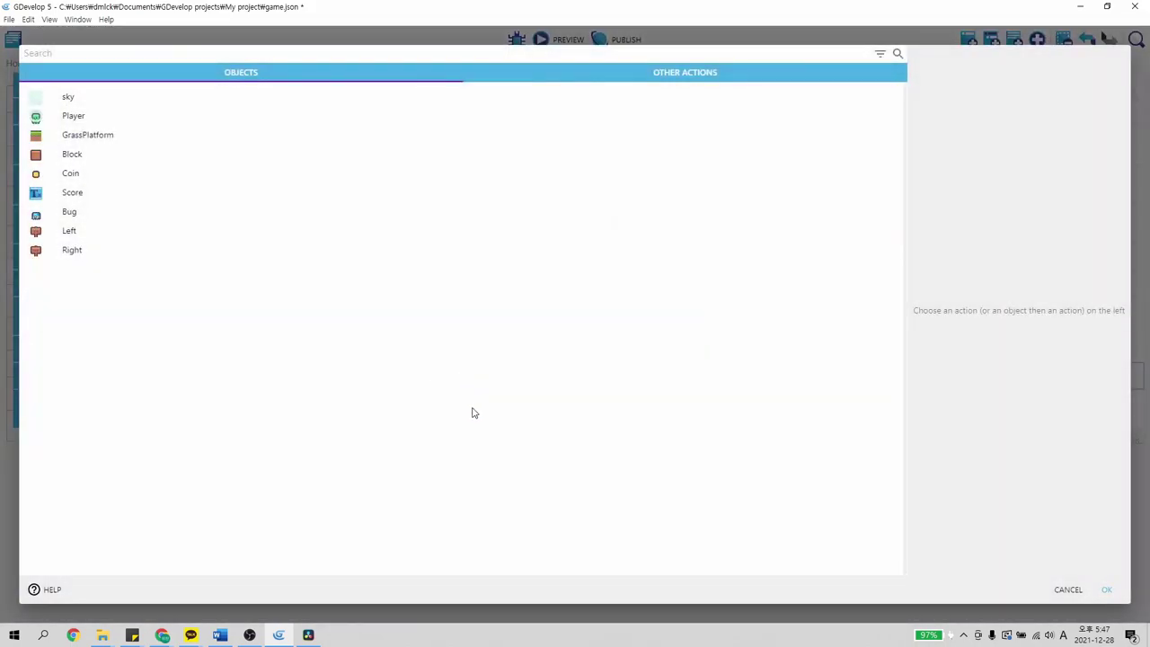
click(176, 213)
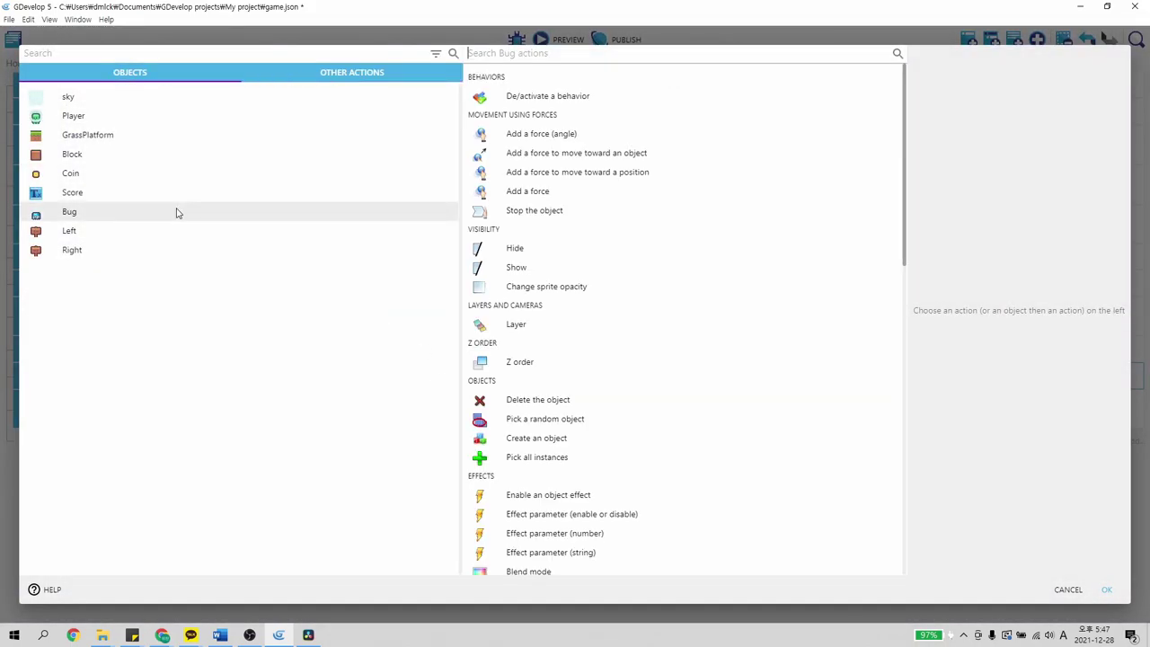
scroll(572, 226, down, 5)
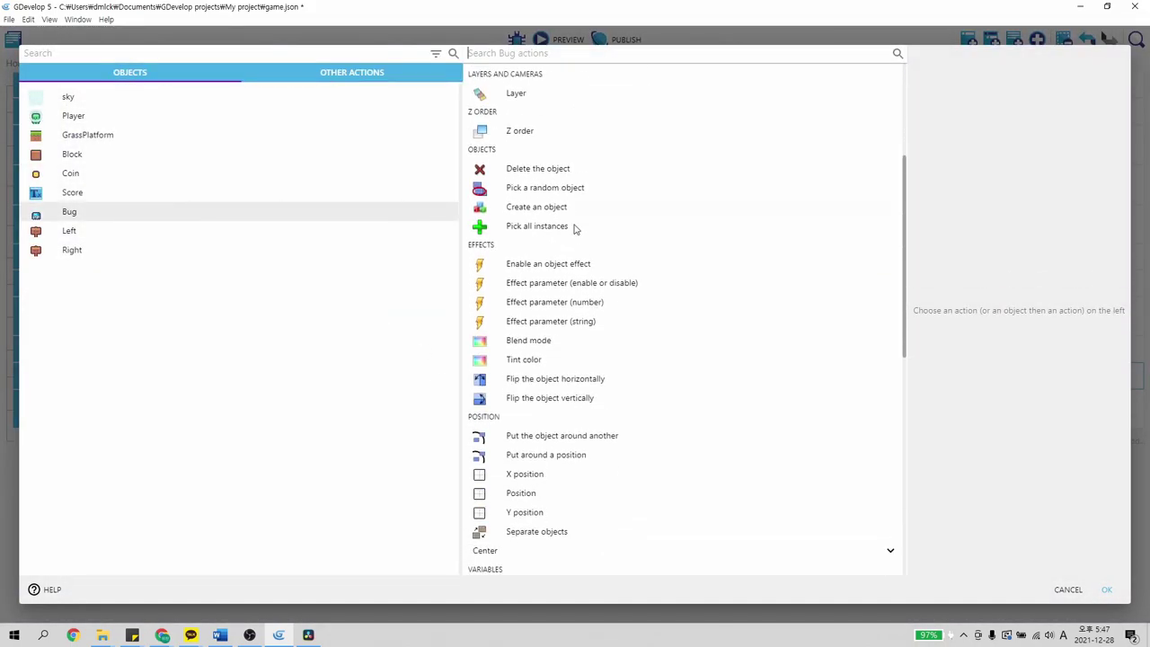
click(569, 256)
click(863, 89)
click(1108, 589)
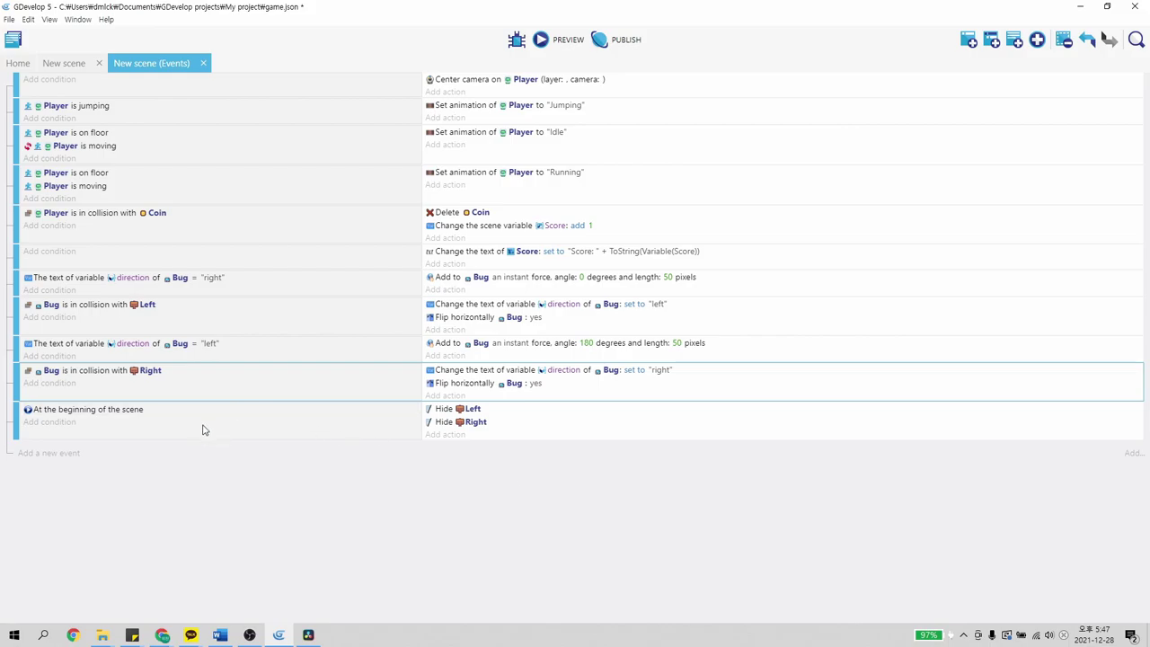
Set the value of the Bug object's direction variable to "left" and apply the change
click(69, 64)
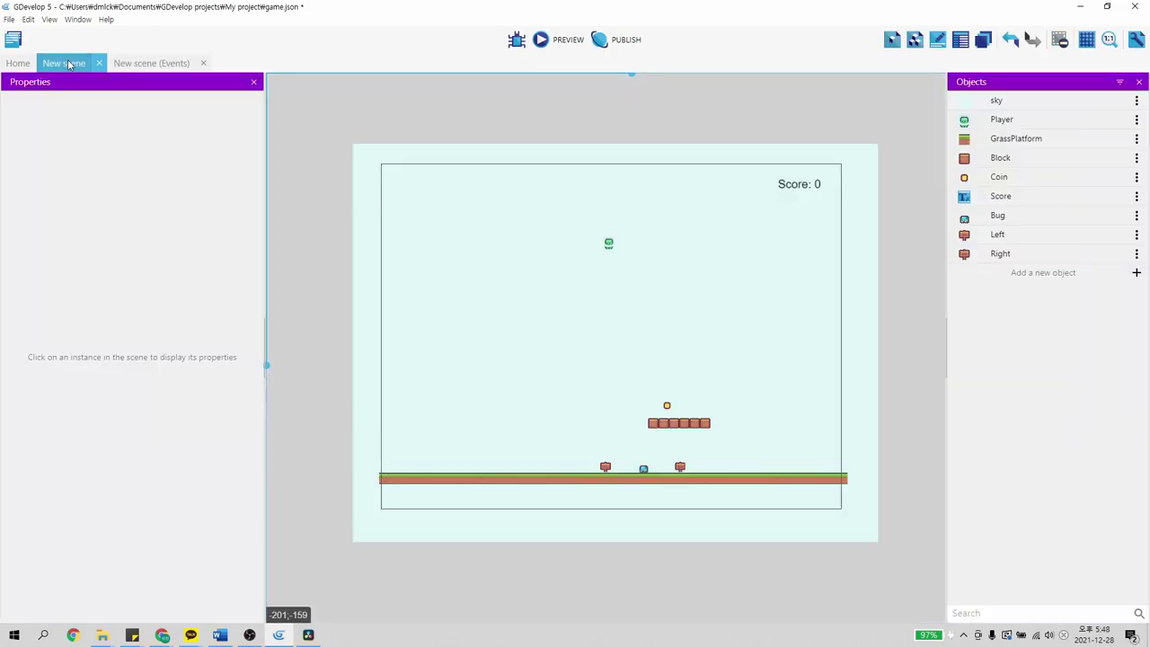
click(647, 472)
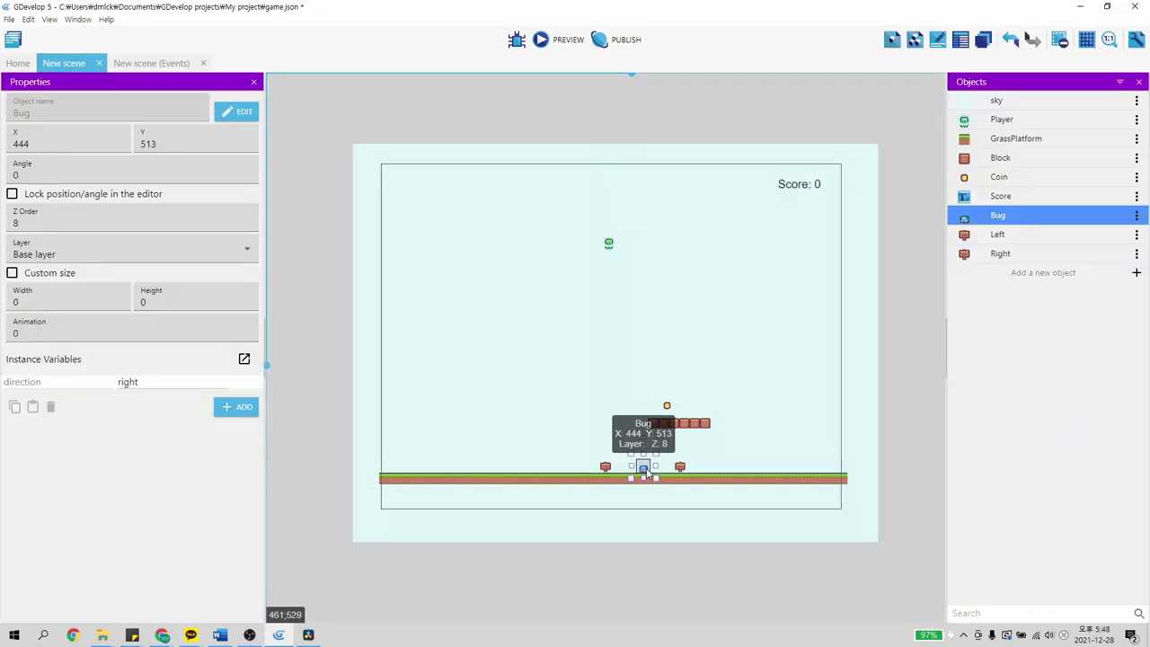
double_click(643, 469)
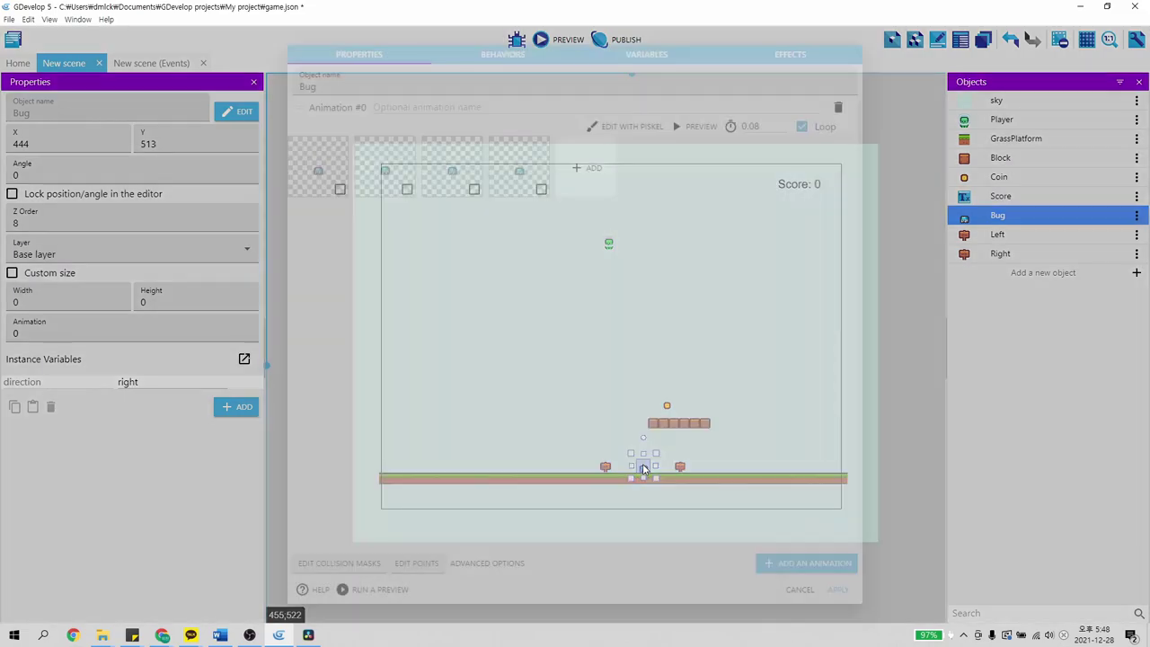
click(649, 57)
click(575, 74)
double_click(575, 74)
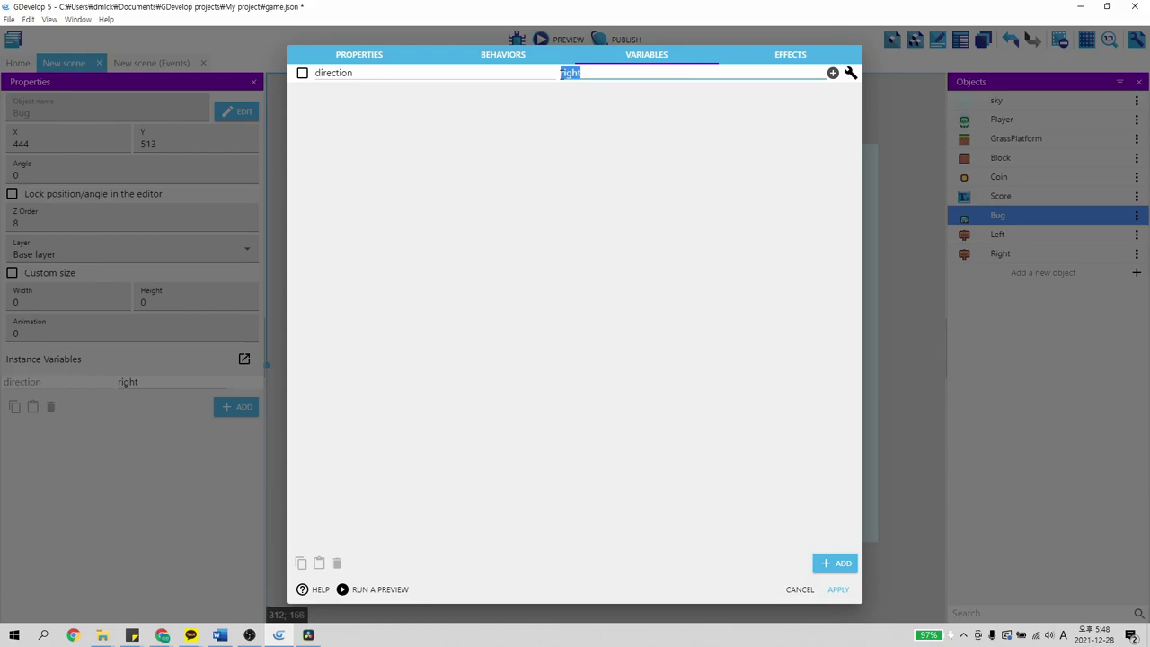
text(left)
click(648, 246)
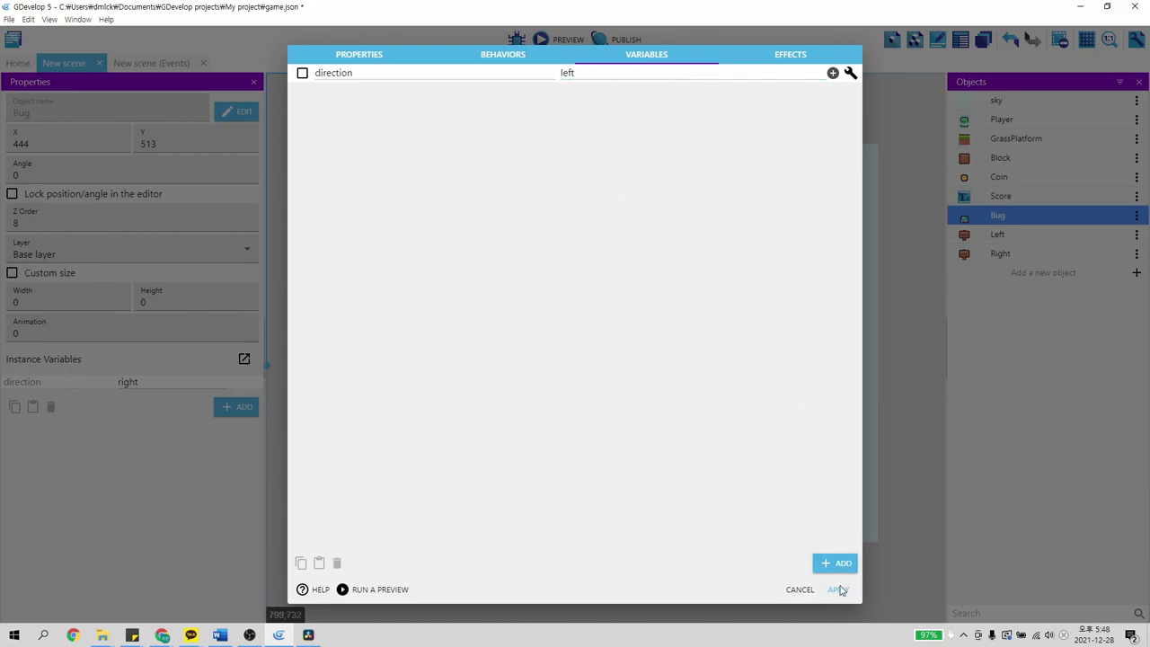
click(837, 590)
click(811, 527)
click(580, 546)
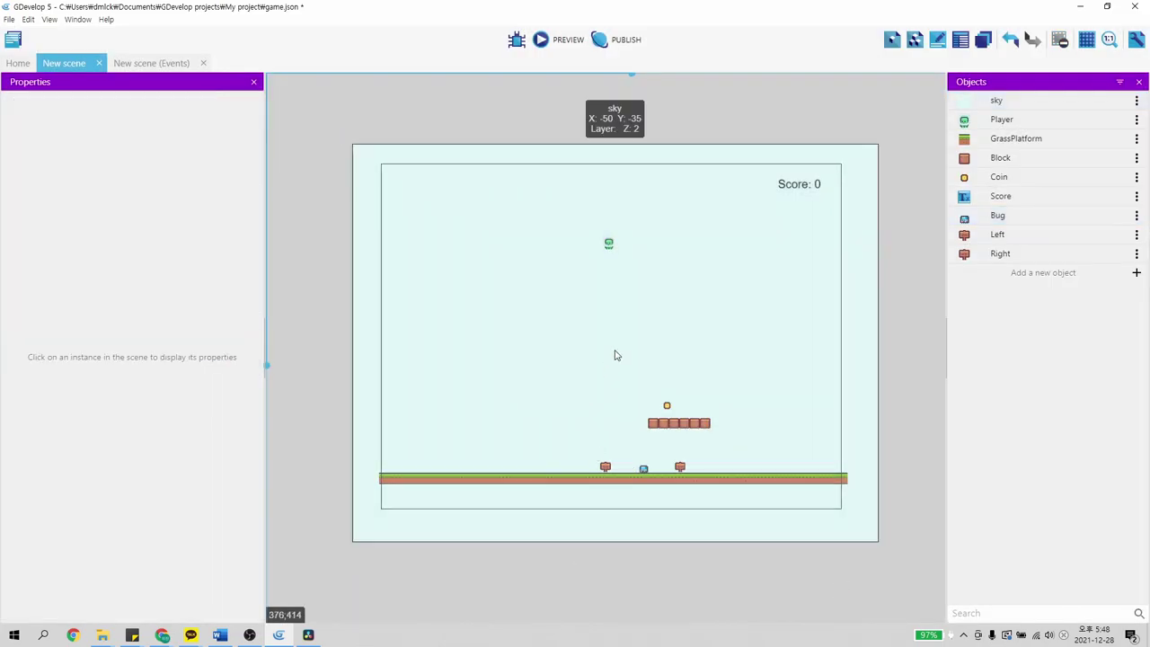
Preview the scene to check Bug's starting direction and flipping, close the preview and return to the scene's events
click(555, 44)
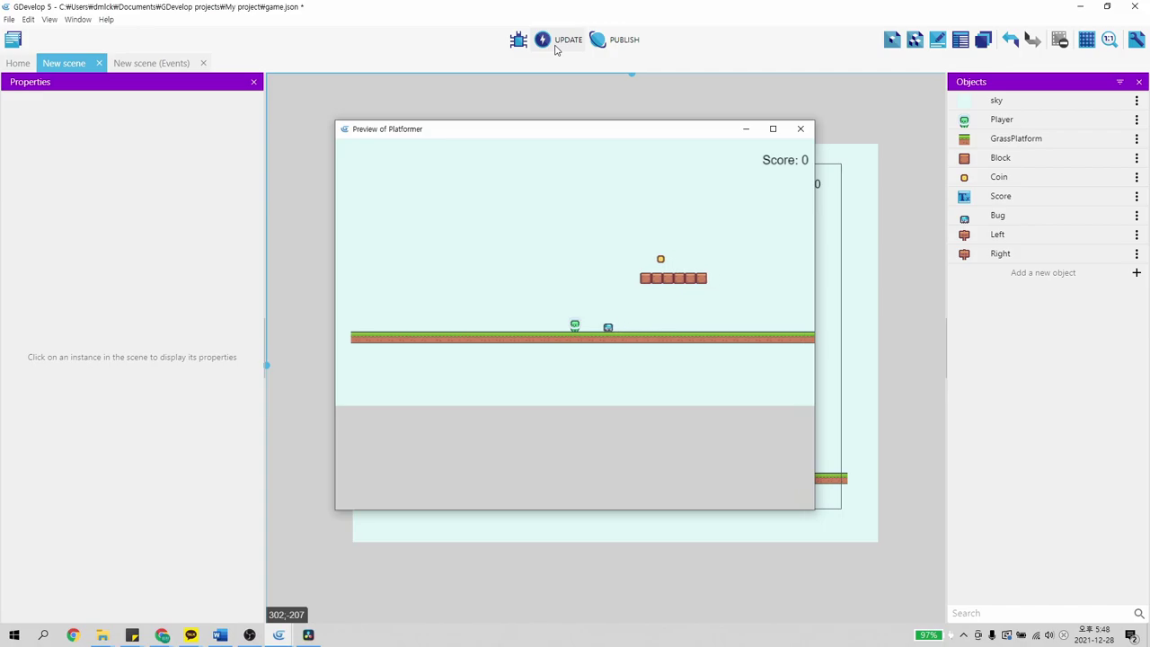
click(801, 129)
click(134, 62)
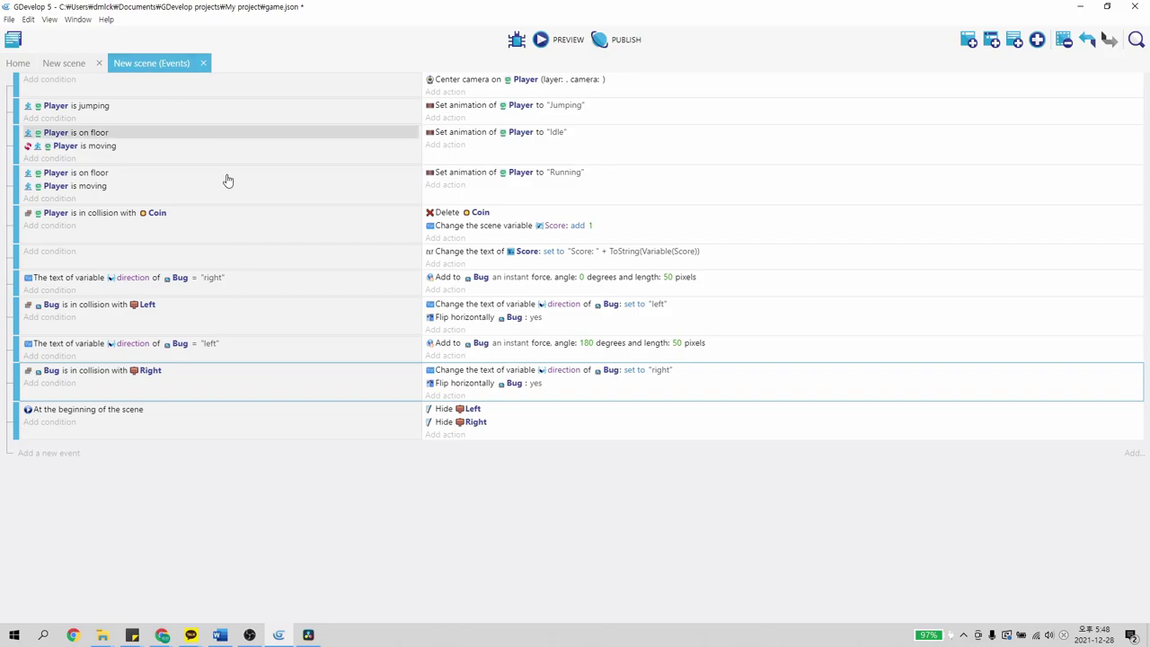
click(452, 333)
click(452, 333)
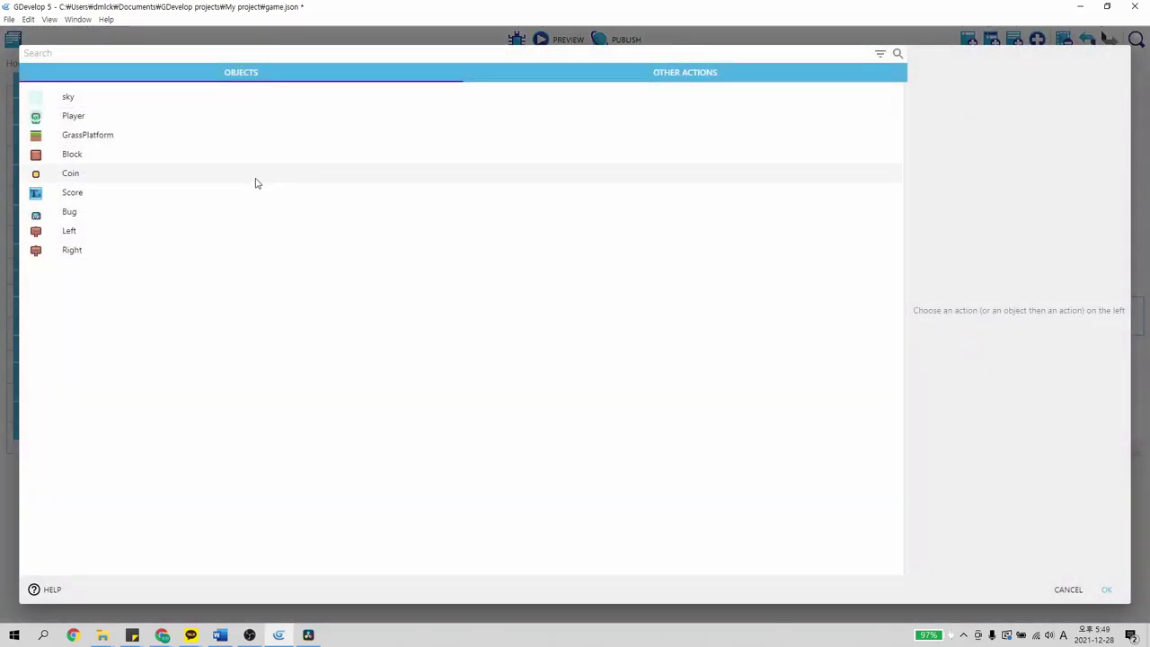
click(1061, 593)
Set the flipping of Bug's horizontal flip action in the Left collision event to no
click(535, 318)
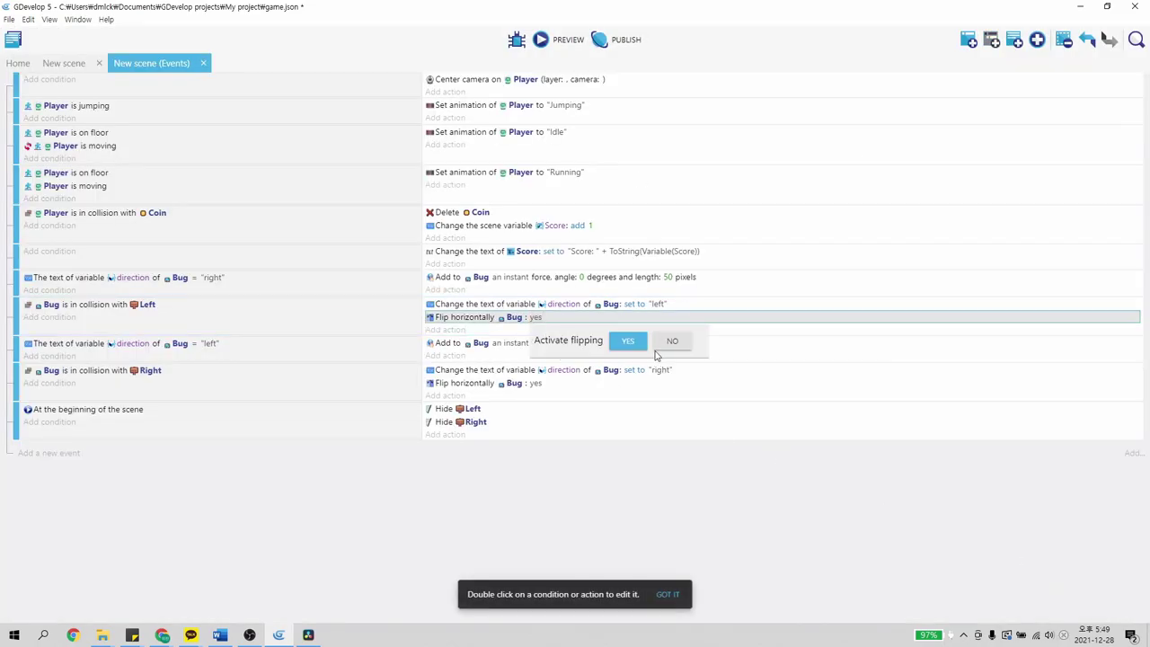
click(670, 342)
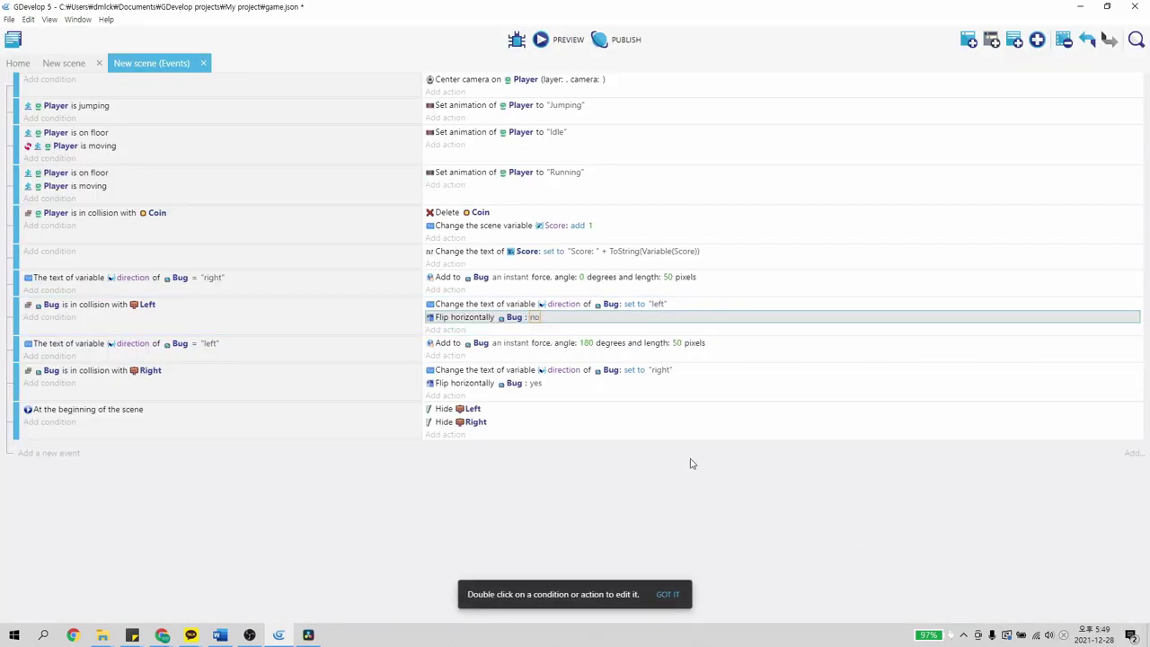
Preview the scene to check Bug's flipping while moving the player left and right, and close the preview
click(81, 64)
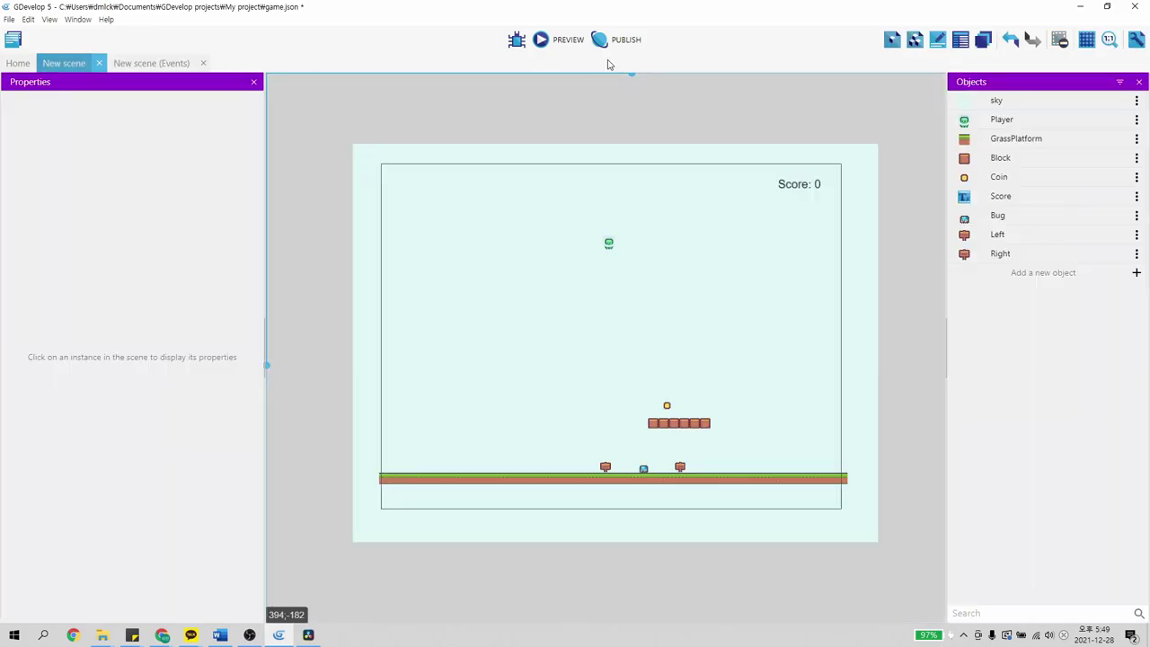
click(557, 39)
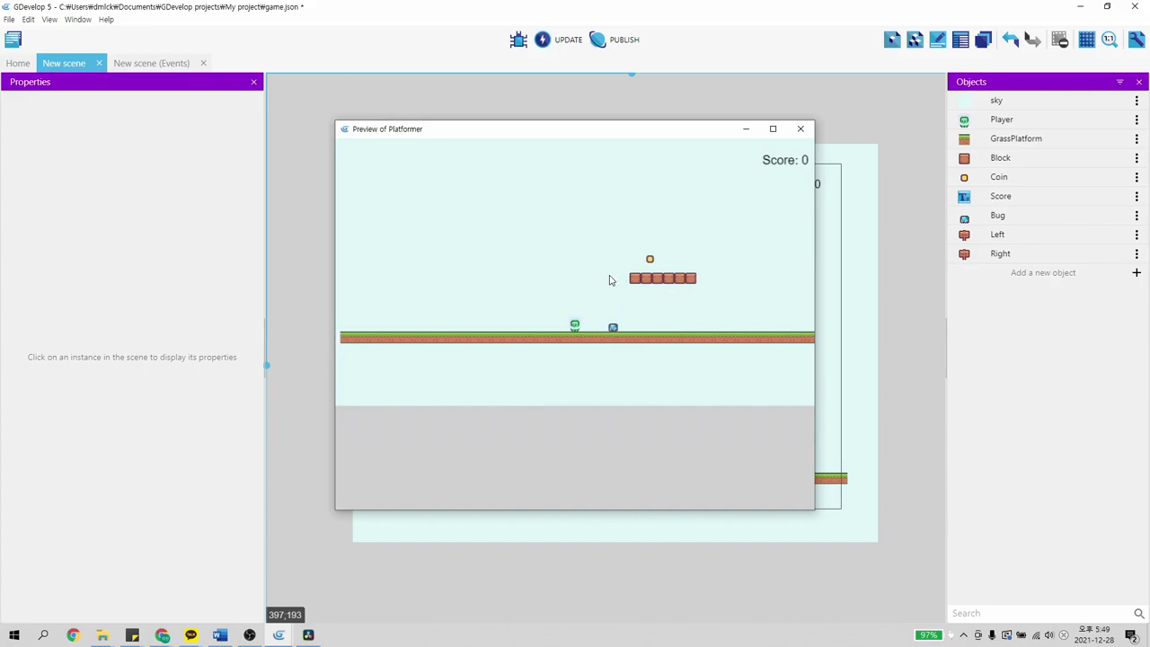
key(Left)
key(Right)
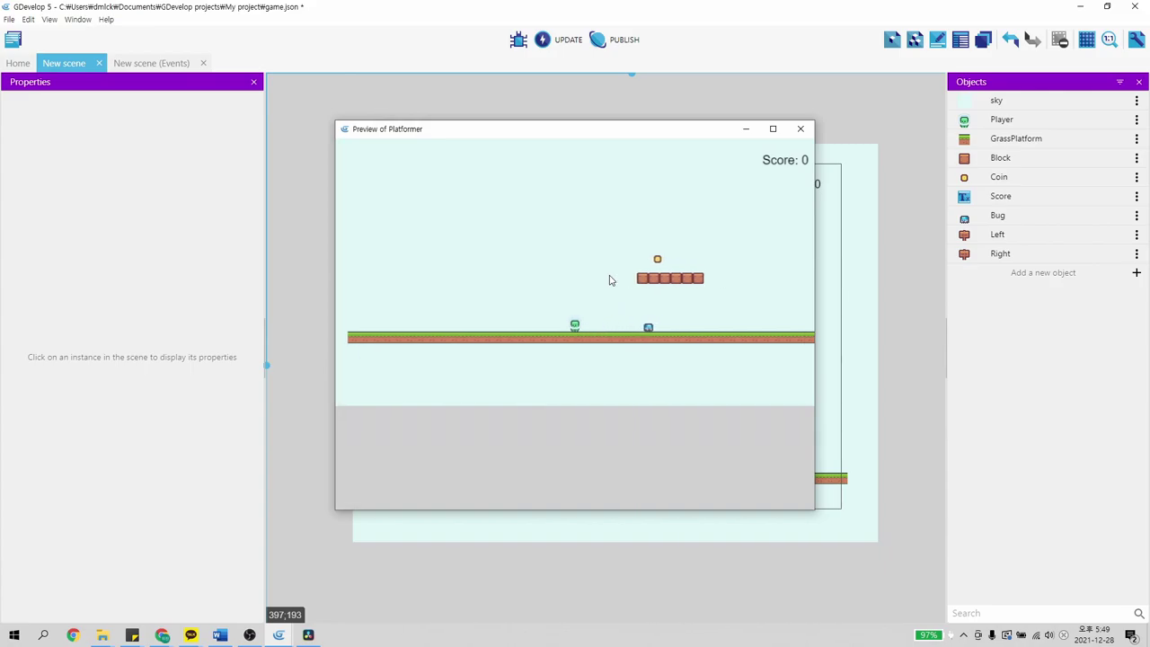
click(799, 129)
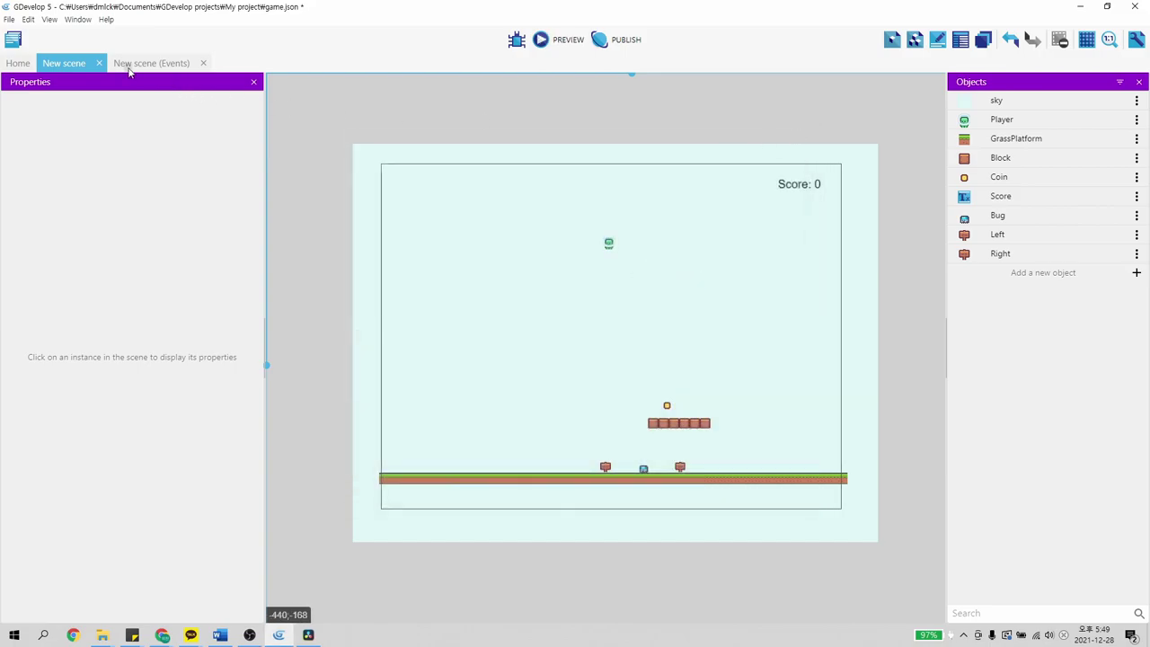
click(149, 65)
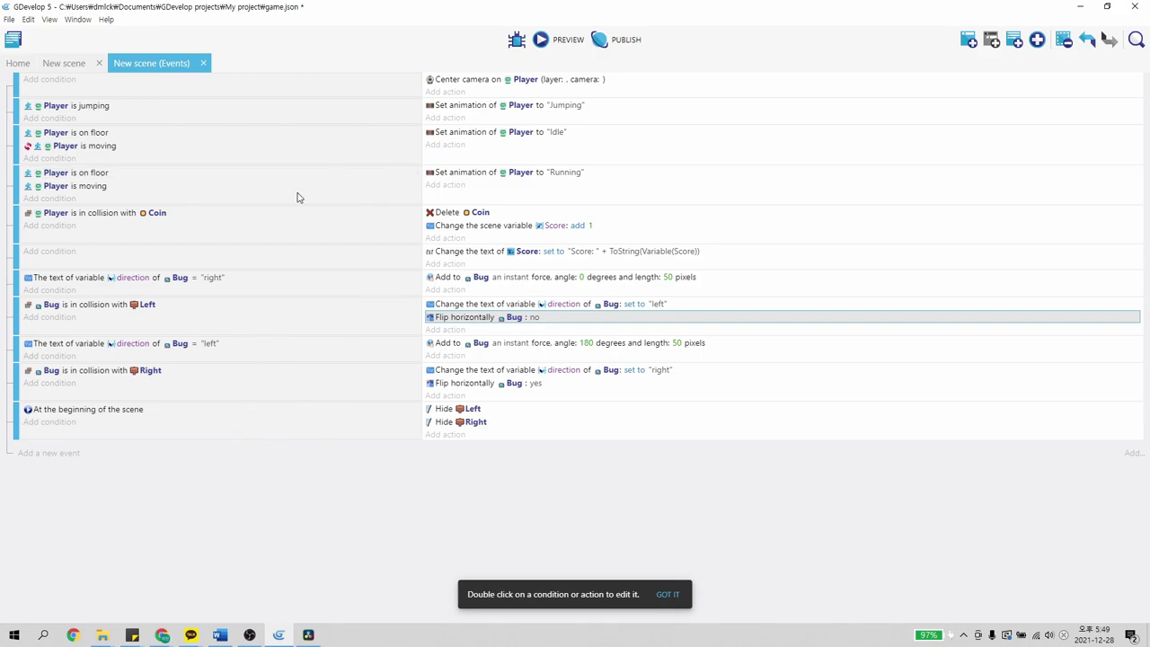
click(66, 65)
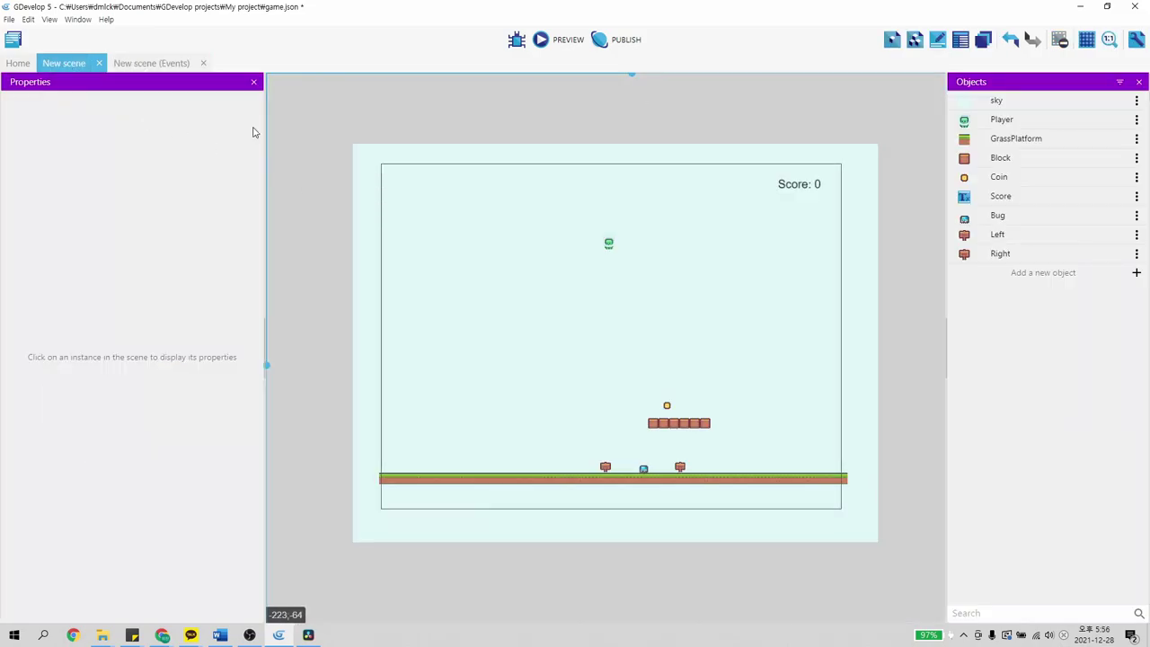
Add a new event at the end of the scene's events with the condition that the Left key is pressed
click(153, 64)
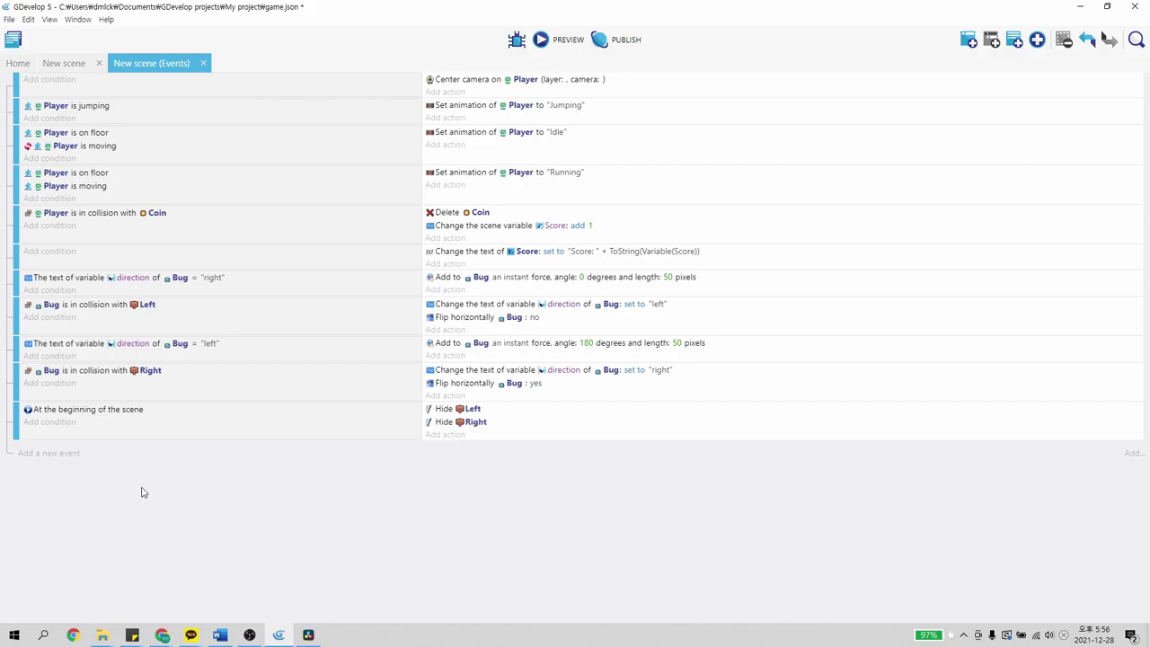
click(50, 455)
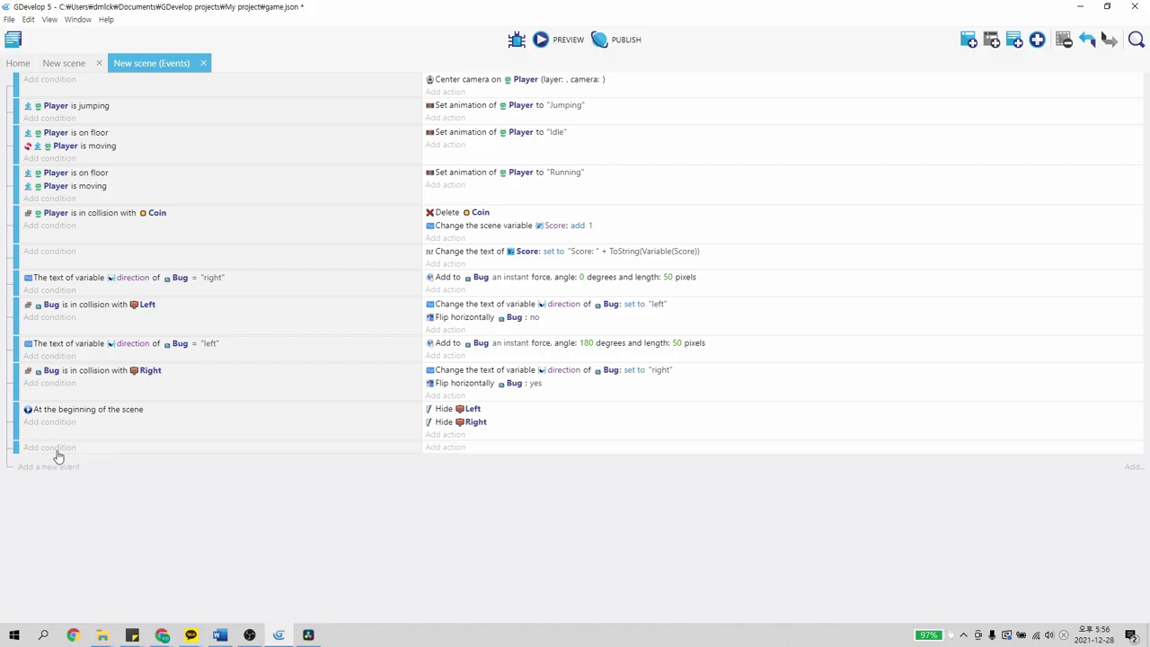
click(57, 448)
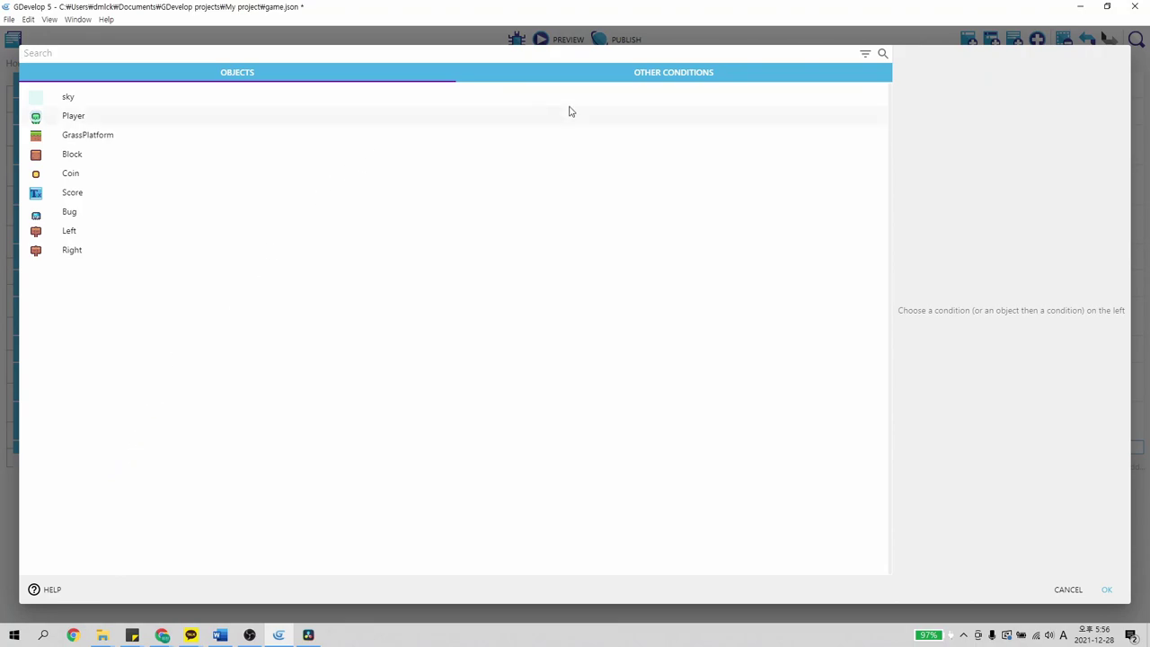
click(629, 79)
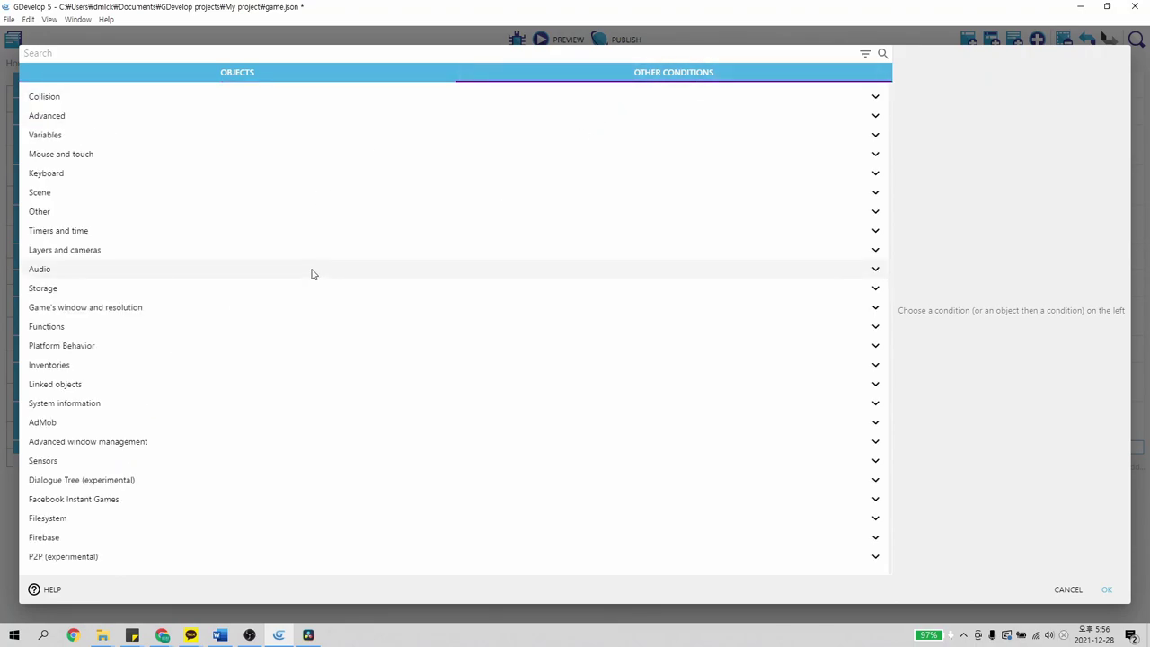
click(130, 174)
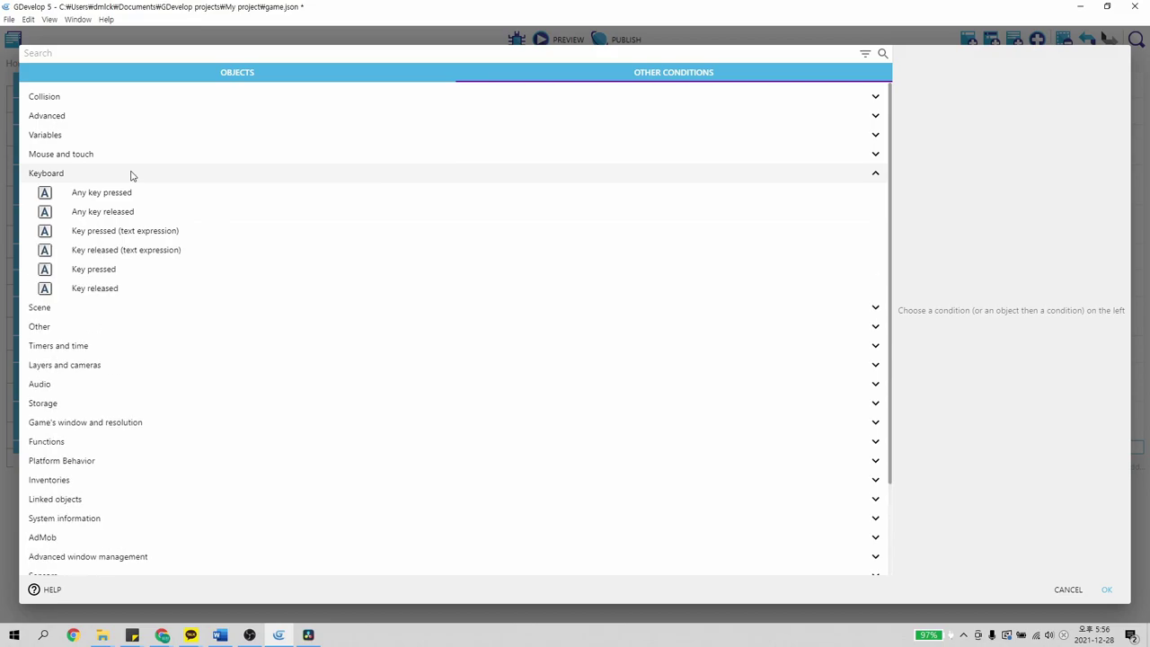
click(120, 276)
click(604, 94)
click(604, 94)
scroll(630, 192, down, 5)
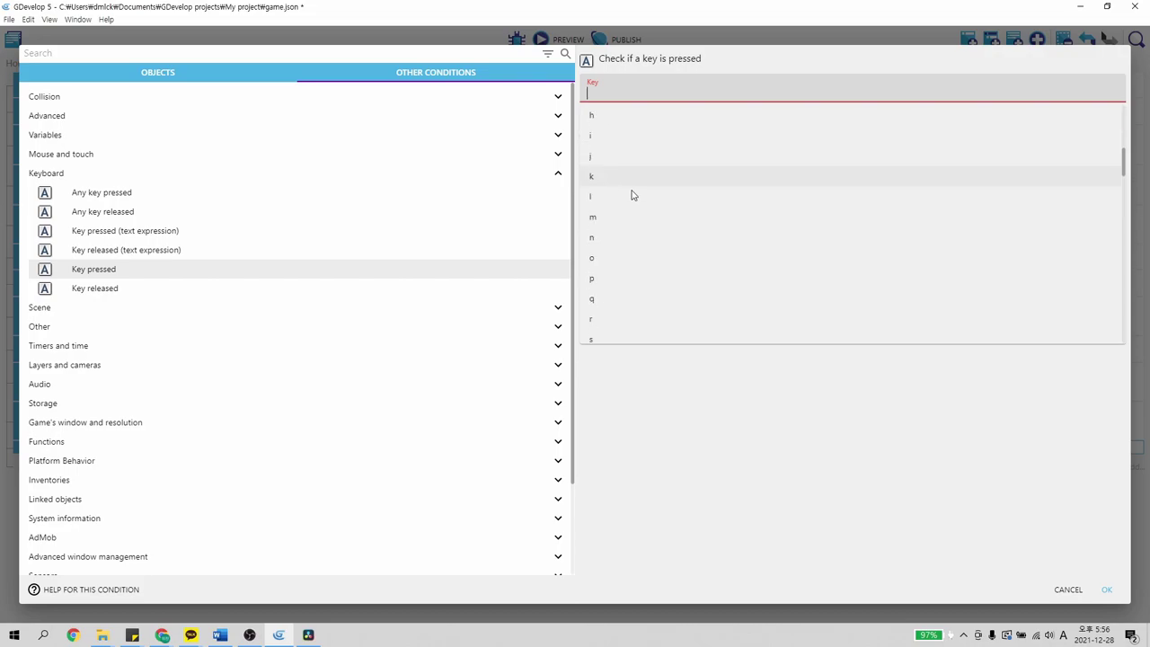
scroll(630, 192, down, 5)
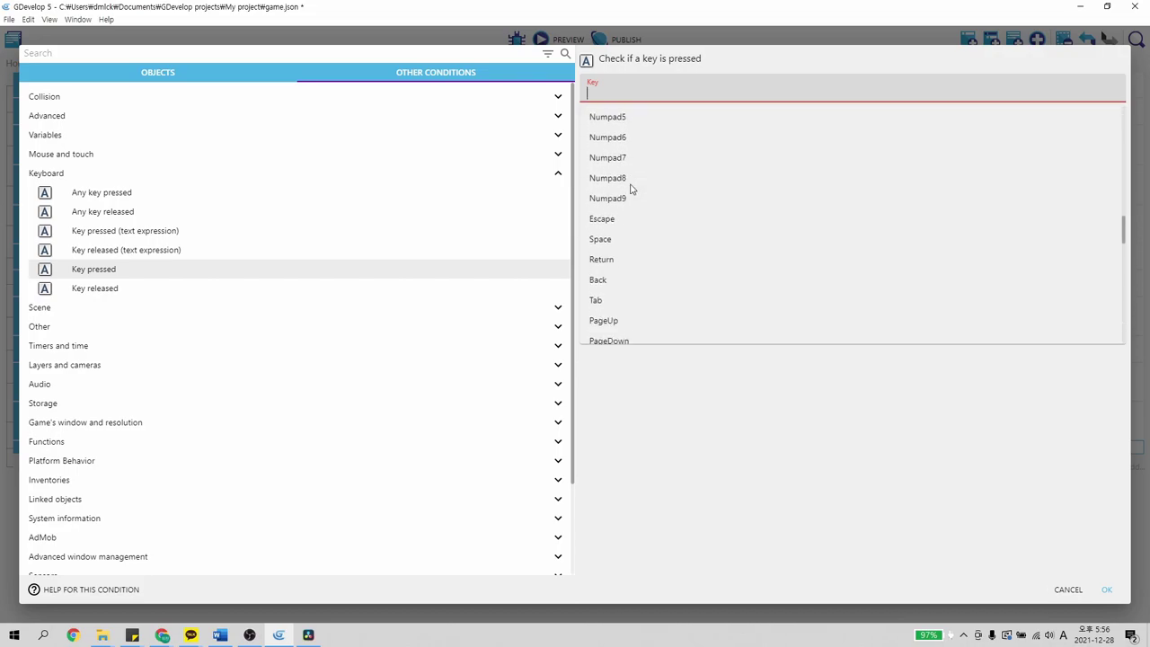
scroll(631, 192, down, 1)
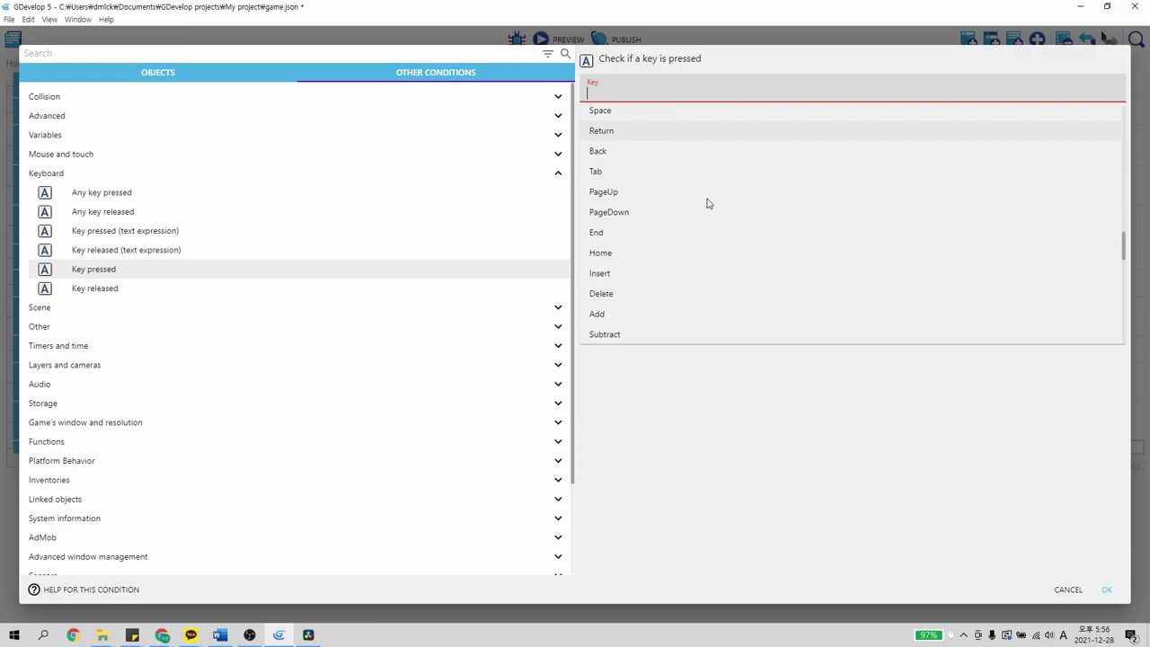
scroll(708, 204, down, 2)
scroll(862, 243, down, 3)
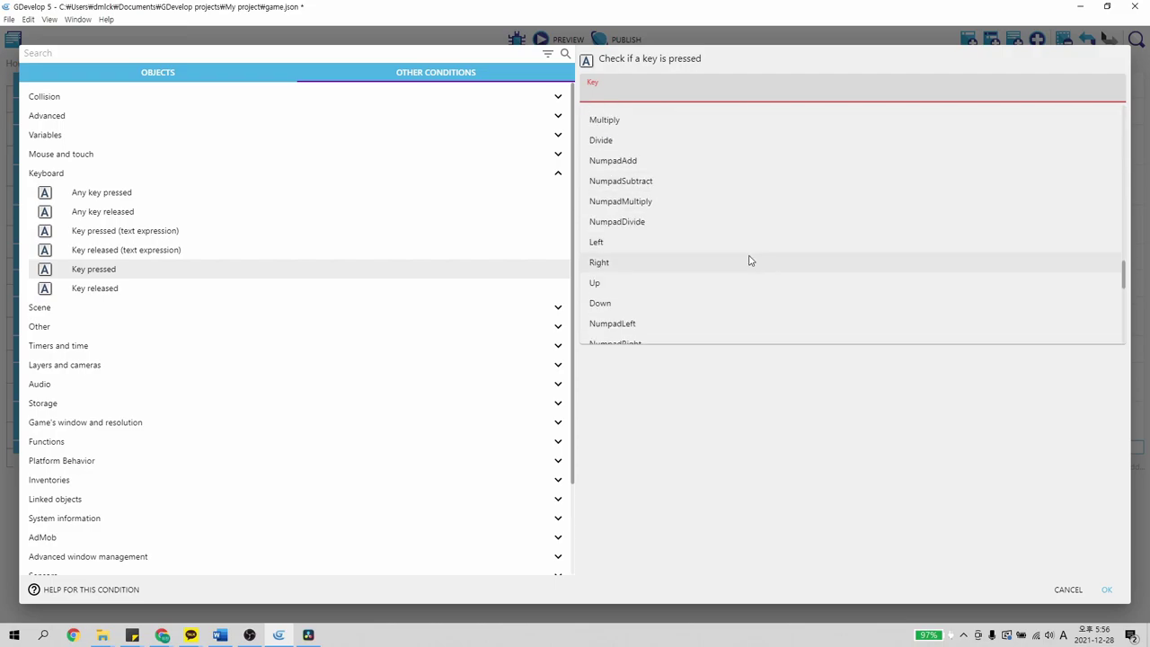
click(656, 185)
click(1108, 591)
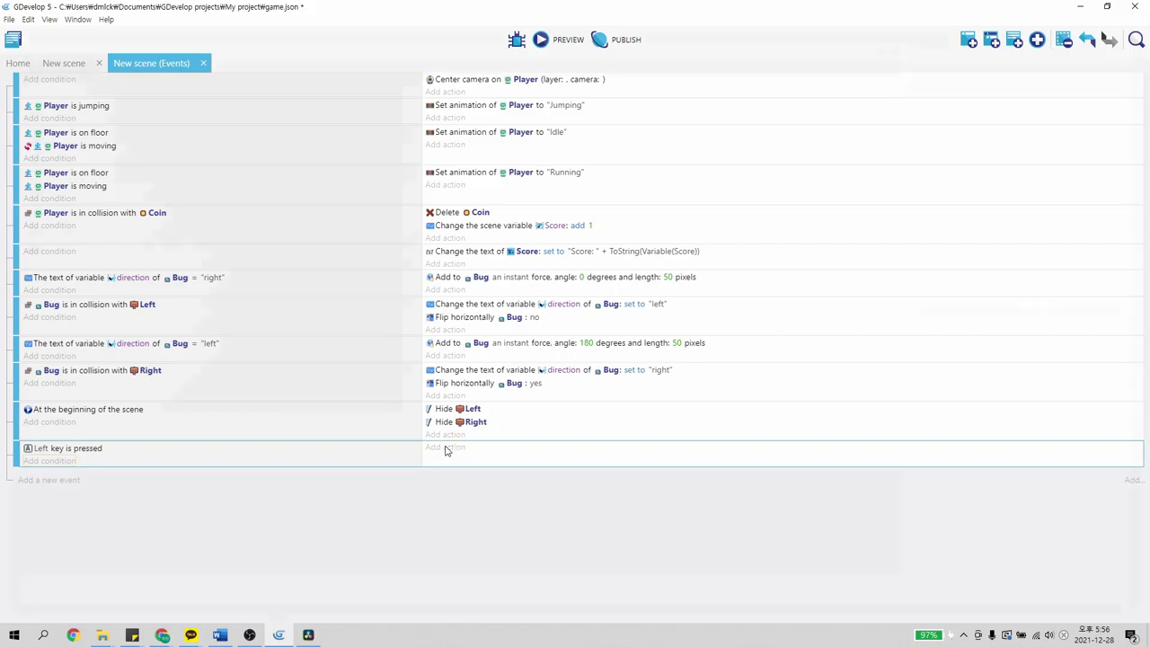
Add an action to the Left key event that sets the Player's horizontal flipping to no
click(445, 448)
click(148, 122)
scroll(544, 316, down, 5)
scroll(572, 339, down, 1)
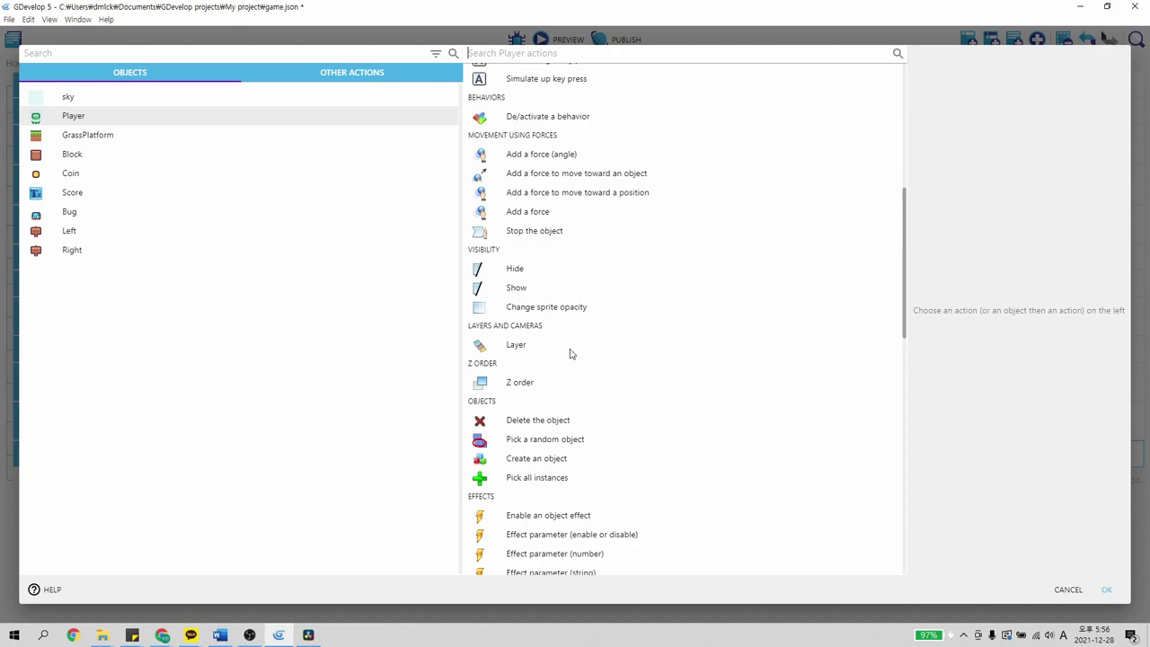
scroll(550, 449, down, 2)
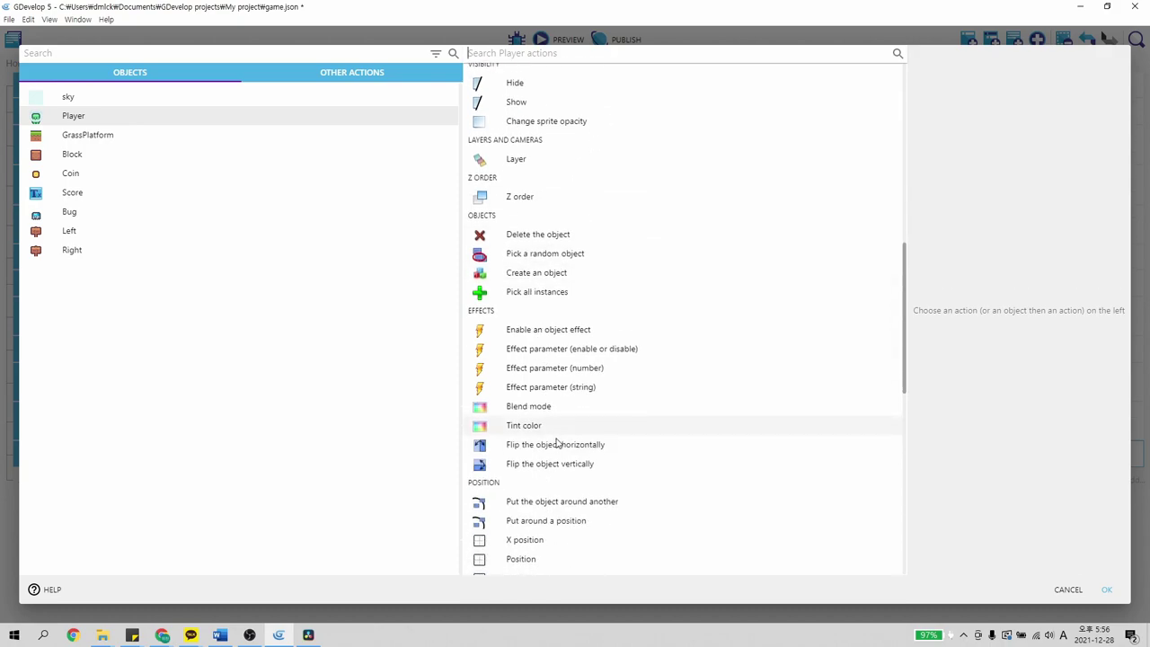
click(556, 390)
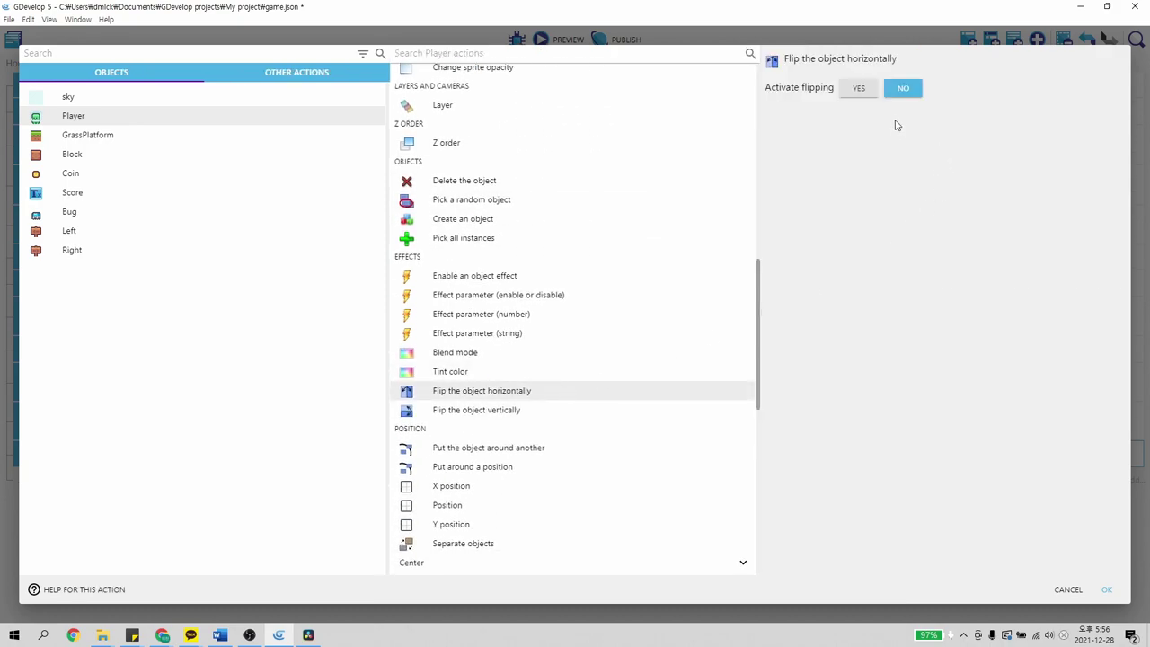
click(1103, 590)
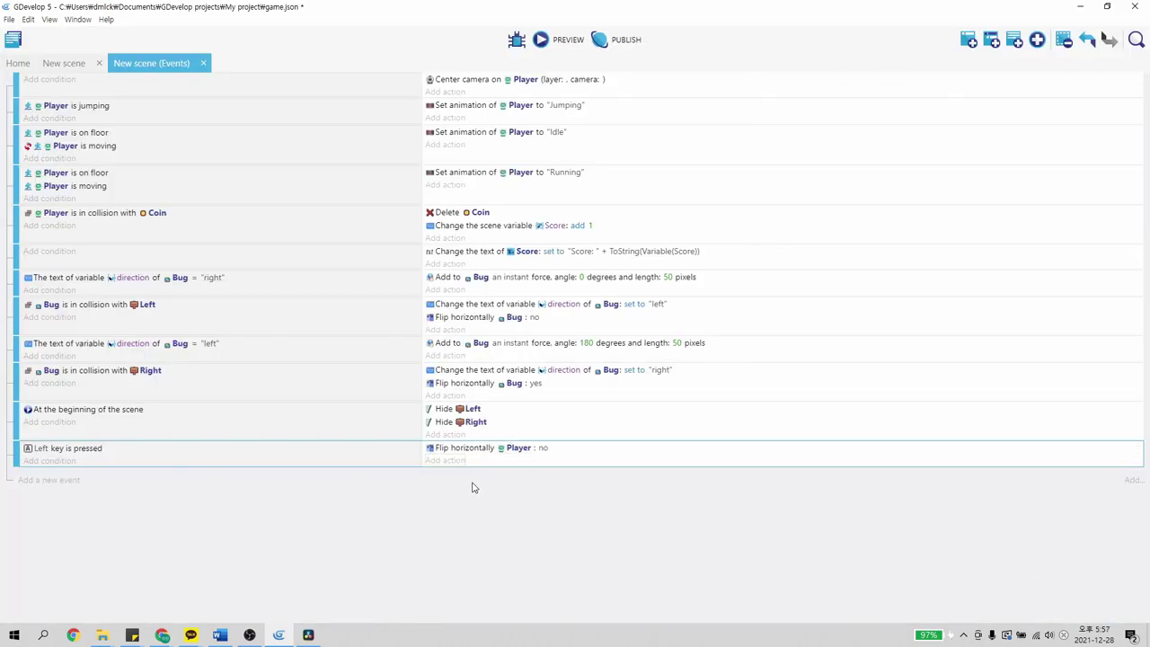
Add another new event with the condition that the Right key is pressed
click(66, 486)
click(54, 474)
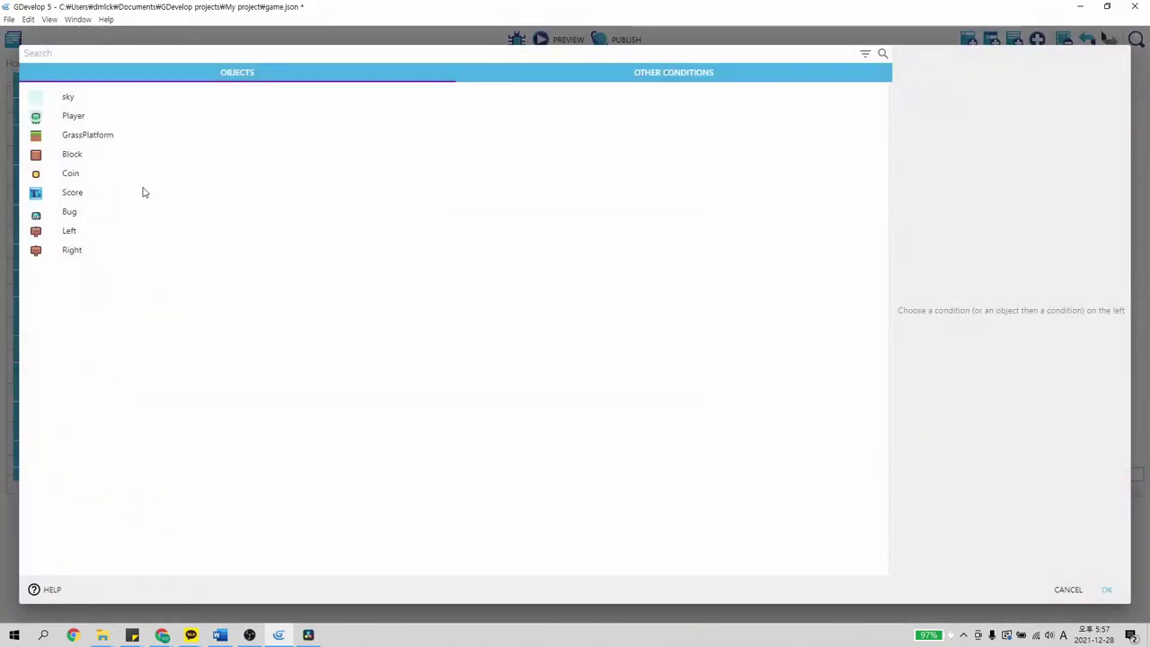
click(643, 74)
click(116, 176)
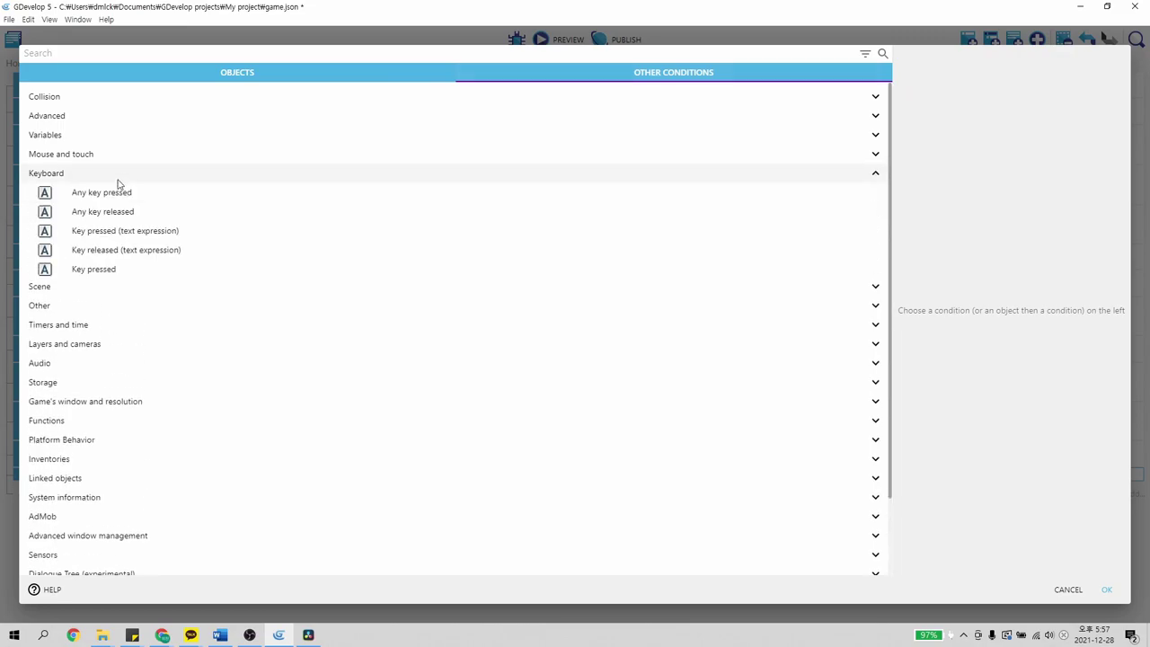
click(112, 274)
scroll(723, 220, down, 10)
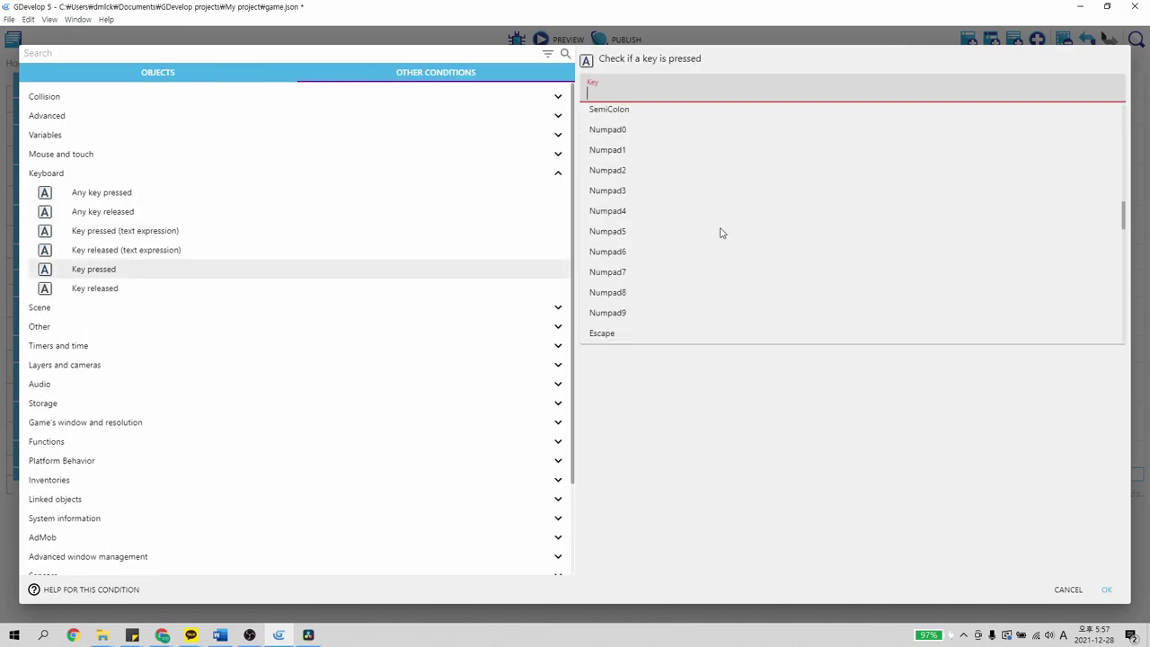
scroll(715, 230, down, 2)
scroll(683, 224, up, 3)
click(660, 200)
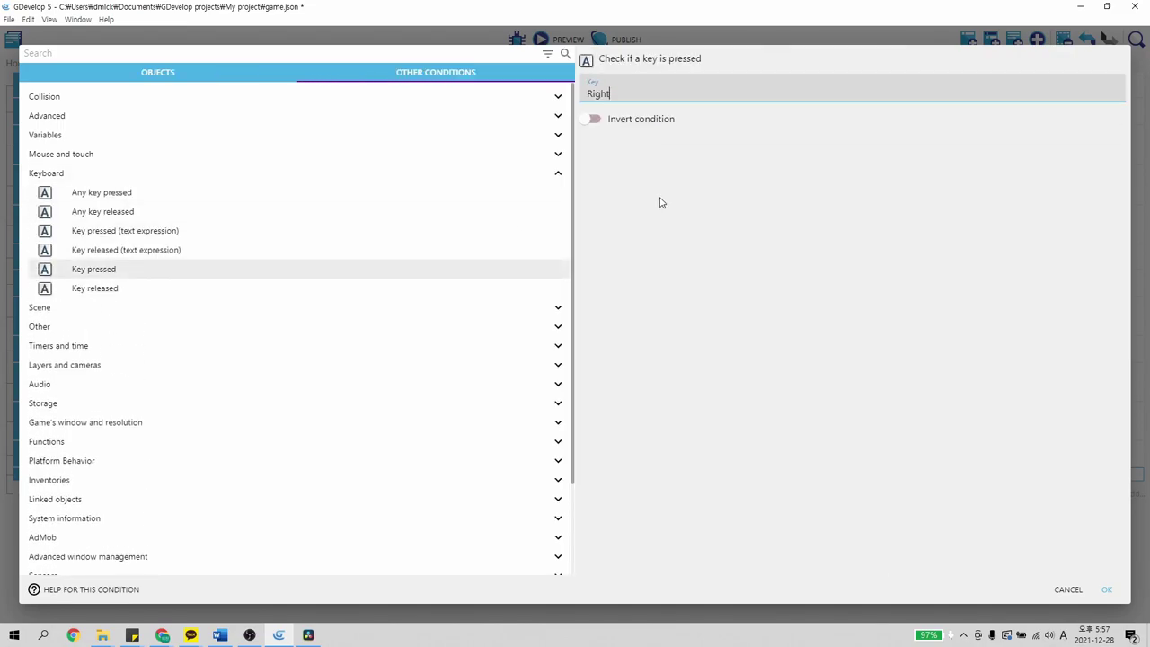
click(1106, 589)
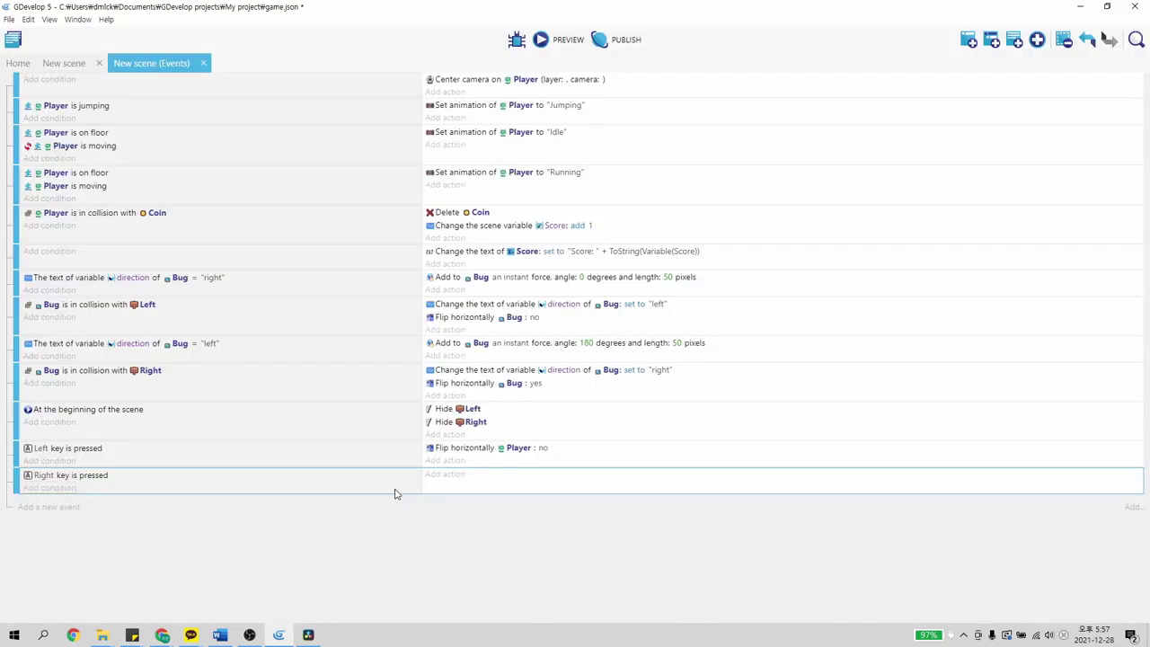
Add an action to the Right key event that sets the Player's horizontal flipping to yes
click(441, 479)
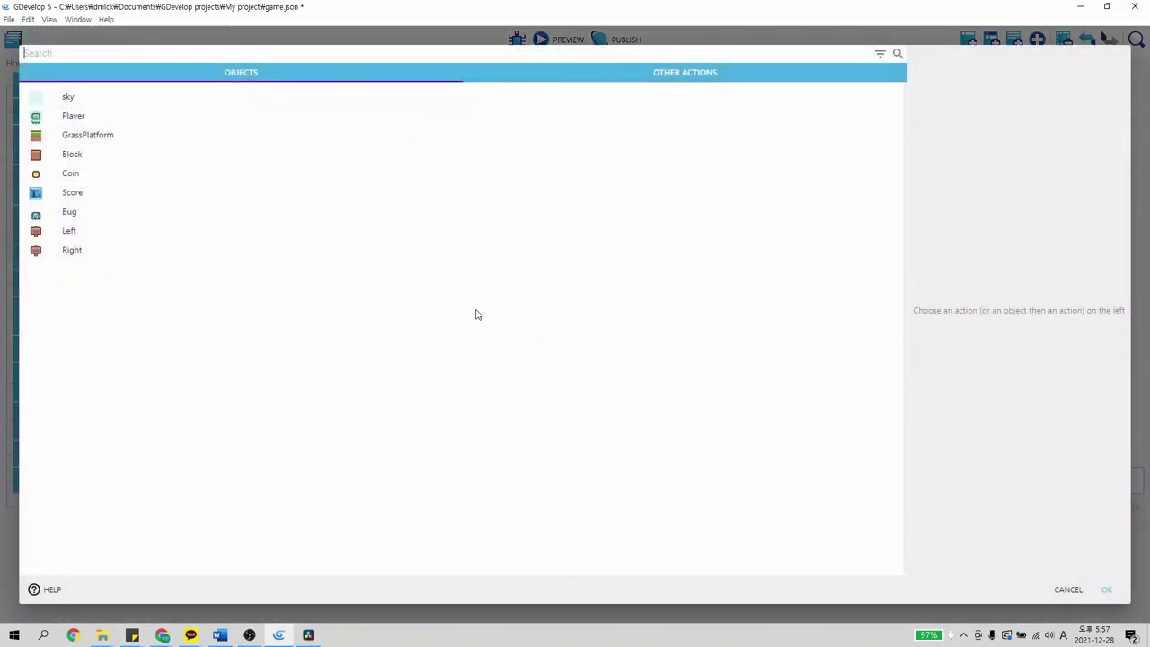
click(134, 121)
scroll(607, 314, down, 4)
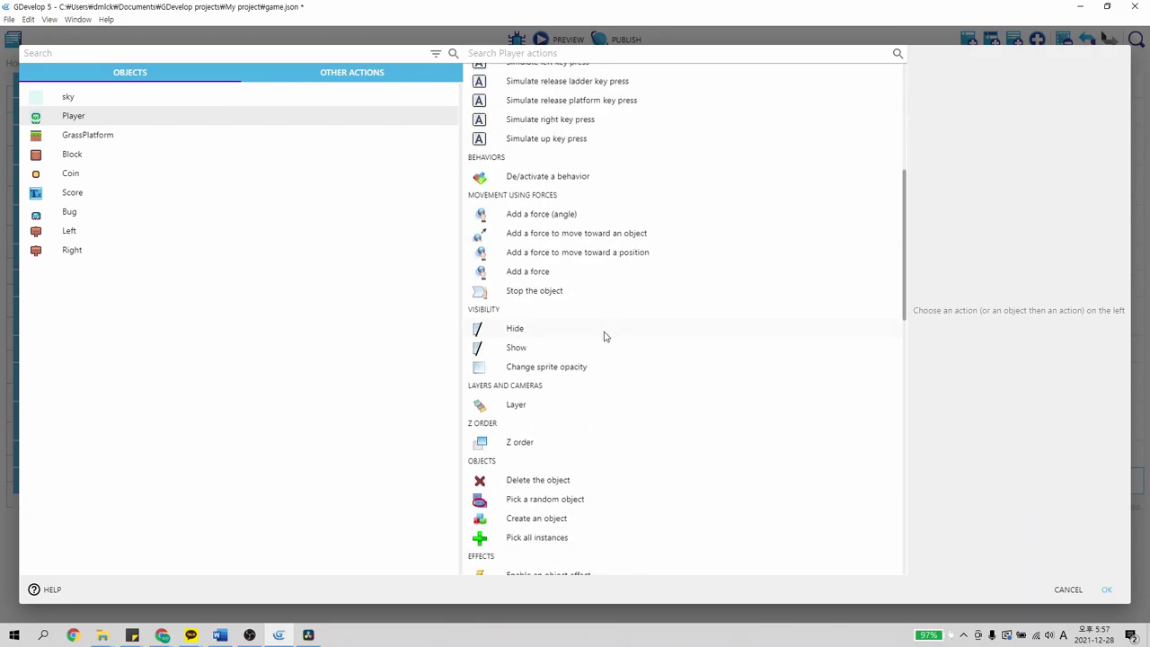
scroll(588, 319, down, 3)
scroll(573, 317, down, 1)
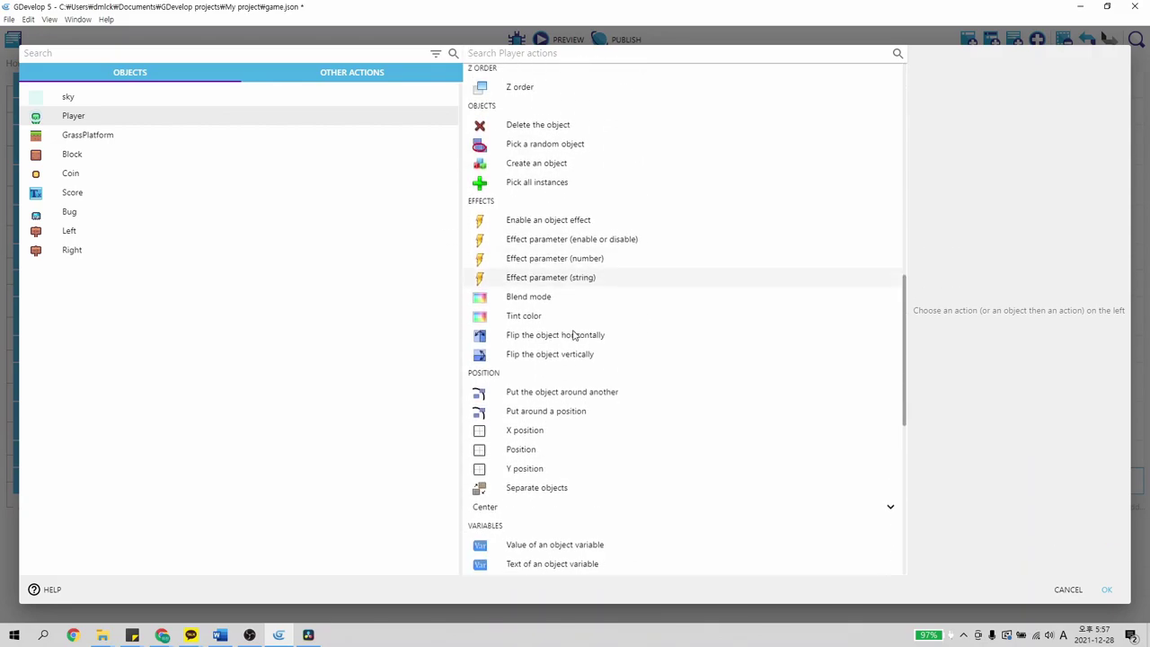
click(557, 334)
click(860, 89)
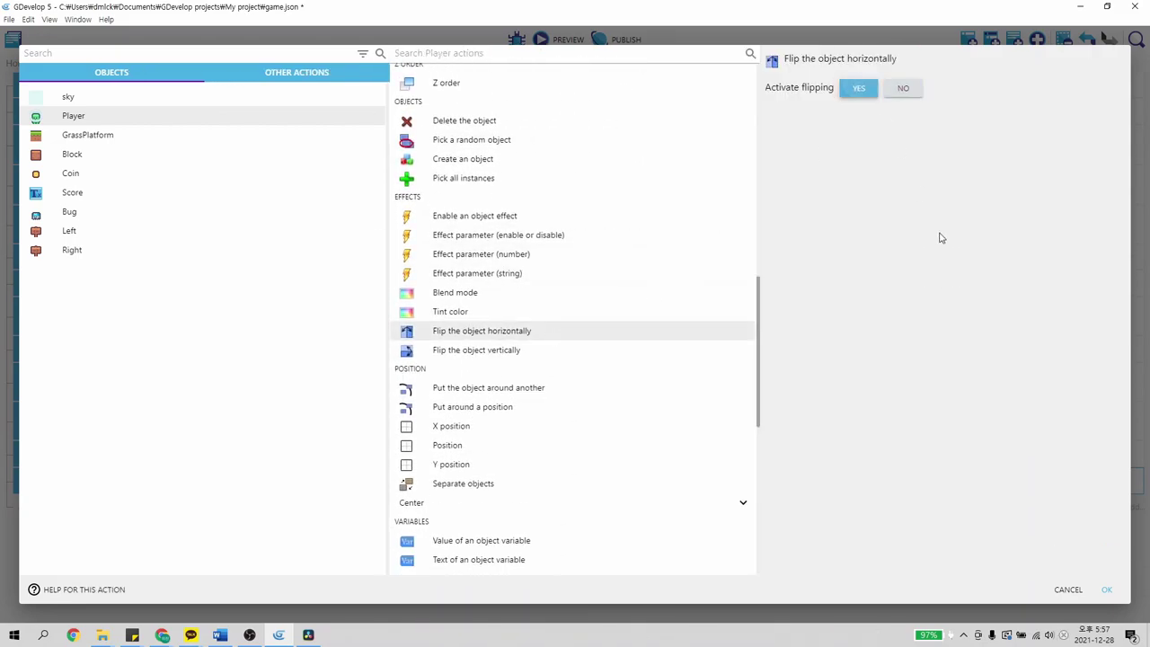
click(1105, 591)
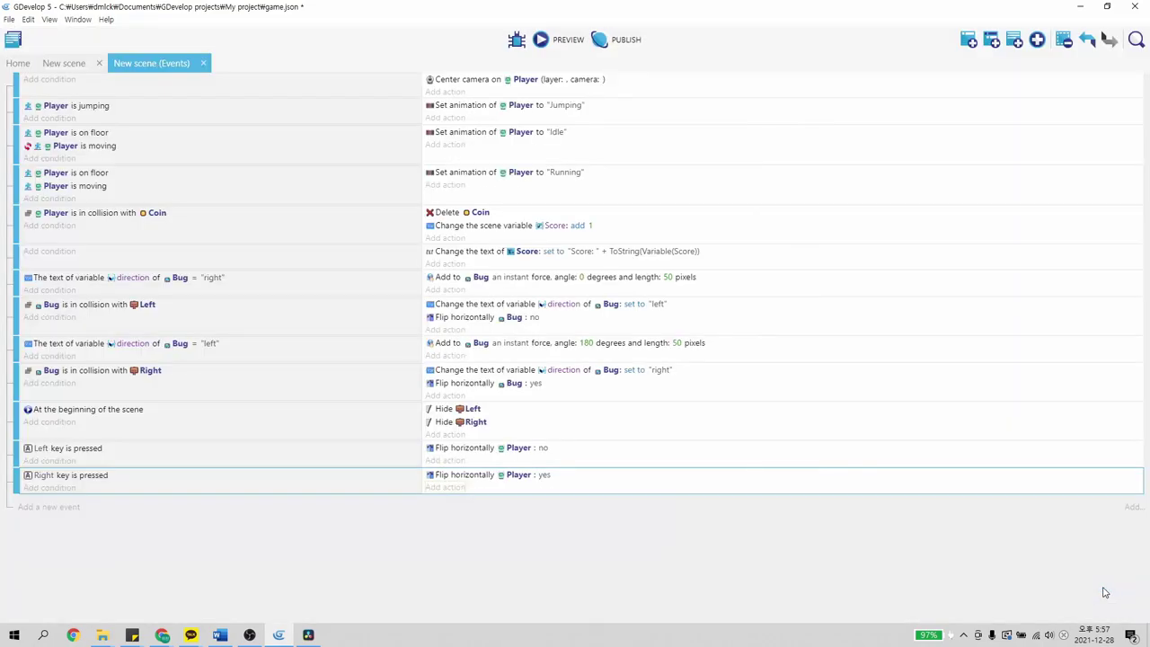
Preview the scene to check the Player's flipping while moving left and right and jumping, and close the preview
click(64, 63)
click(558, 40)
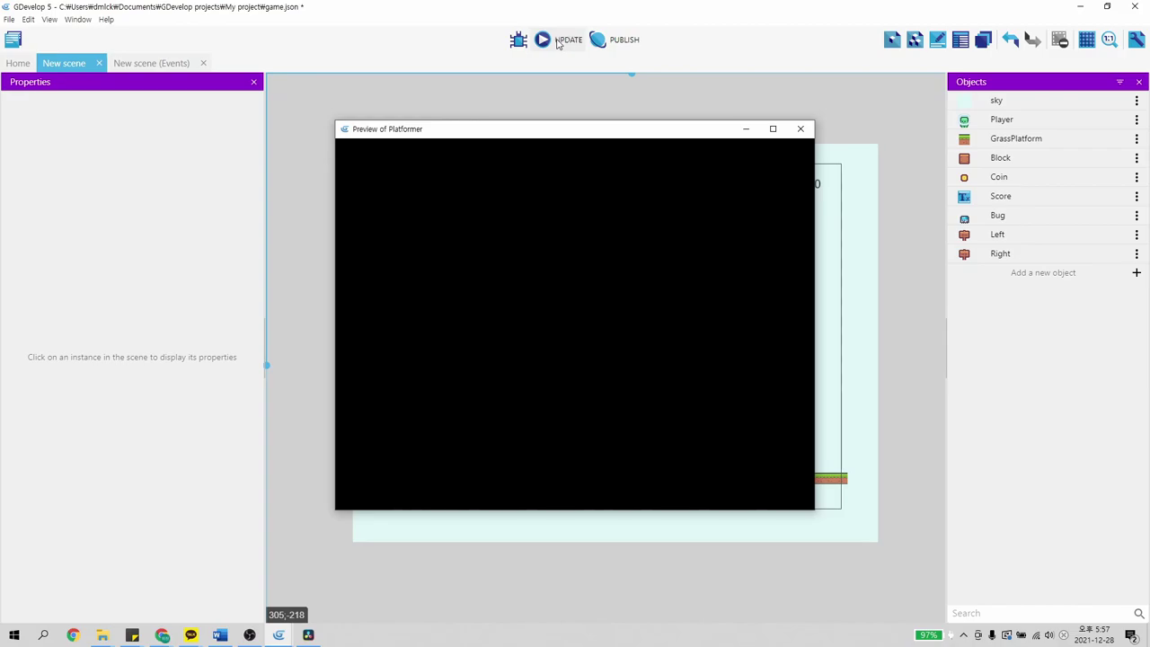
key(Left)
key(Right)
key(Left)
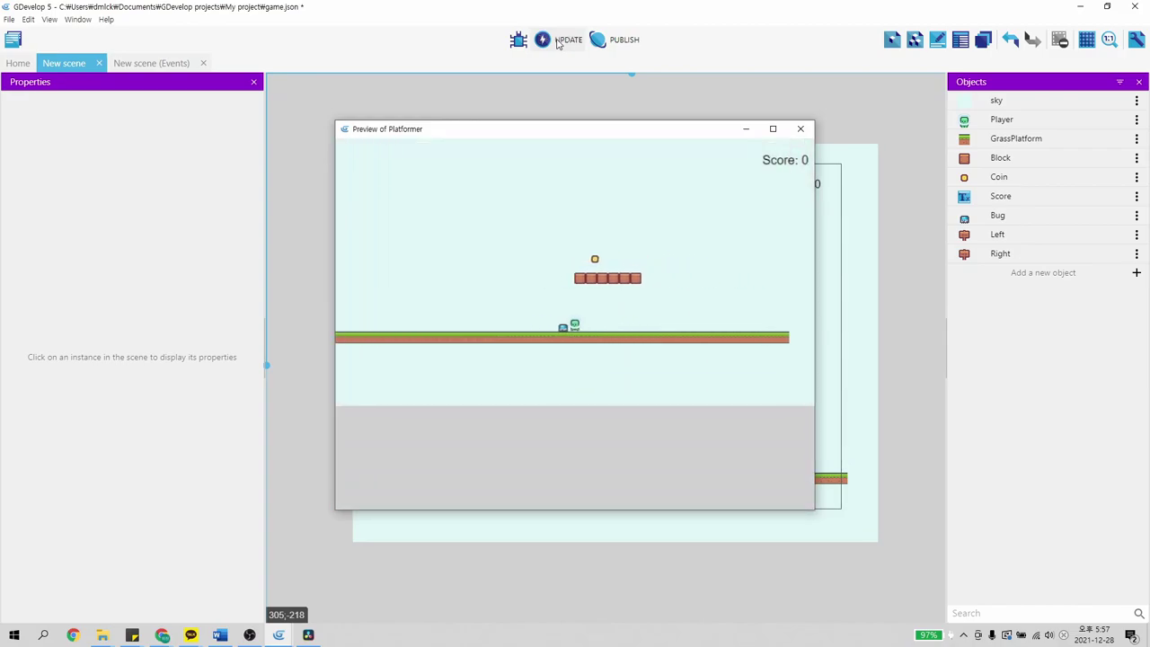
key(Left)
key(Right)
key(space)
key(space)
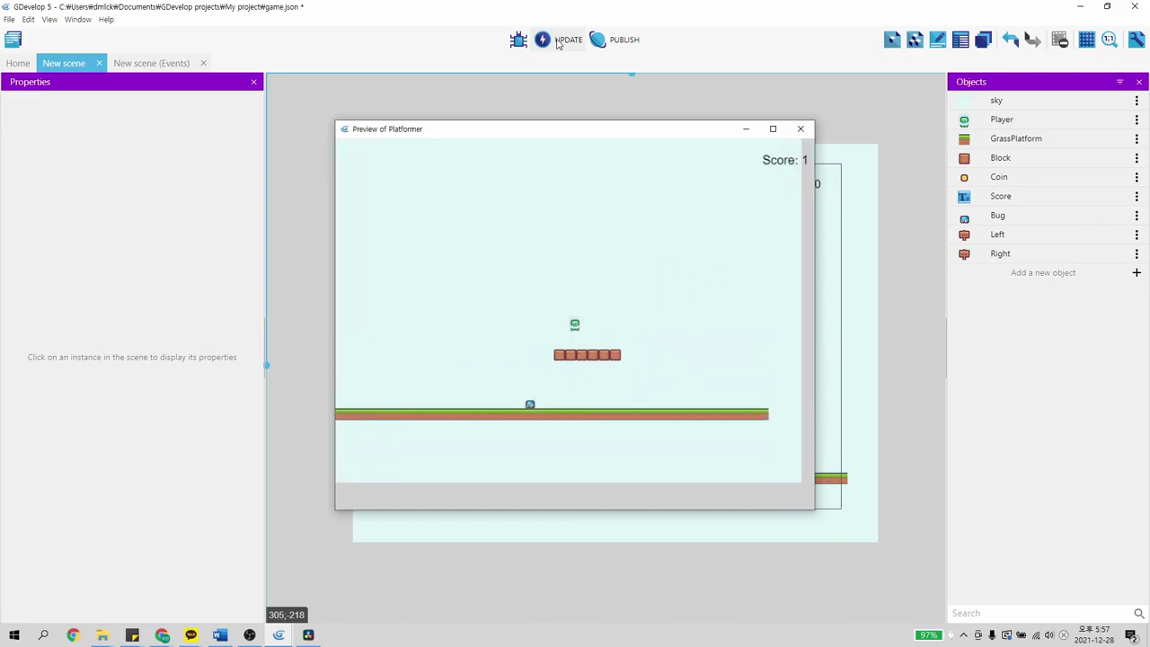
key(Left)
key(space)
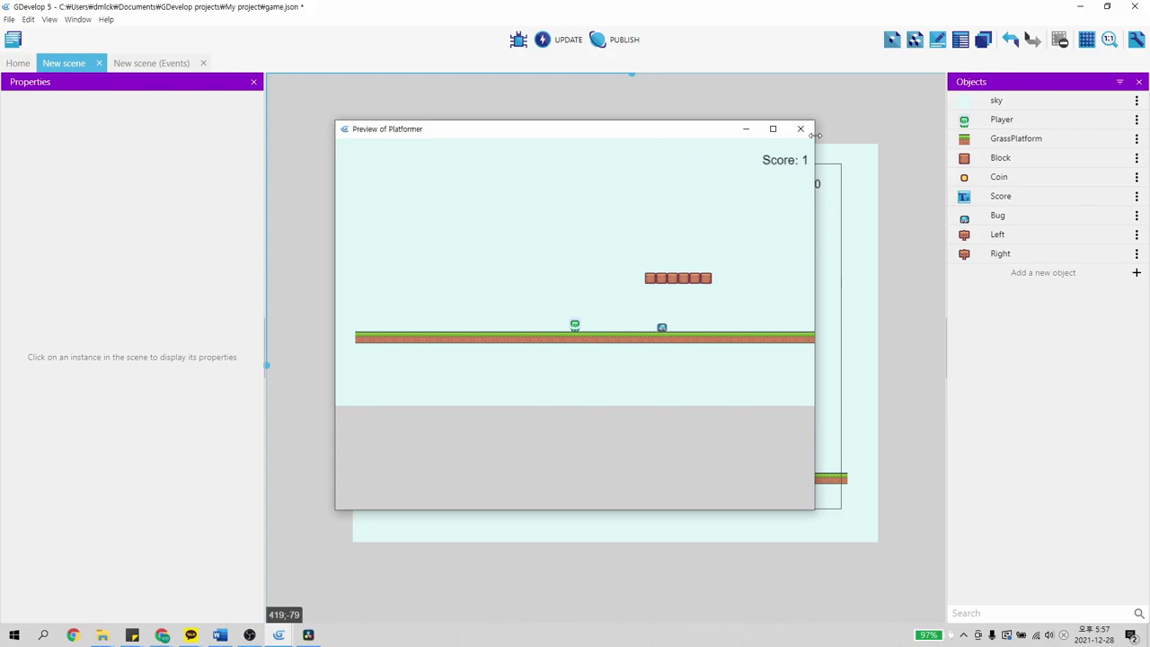
click(801, 128)
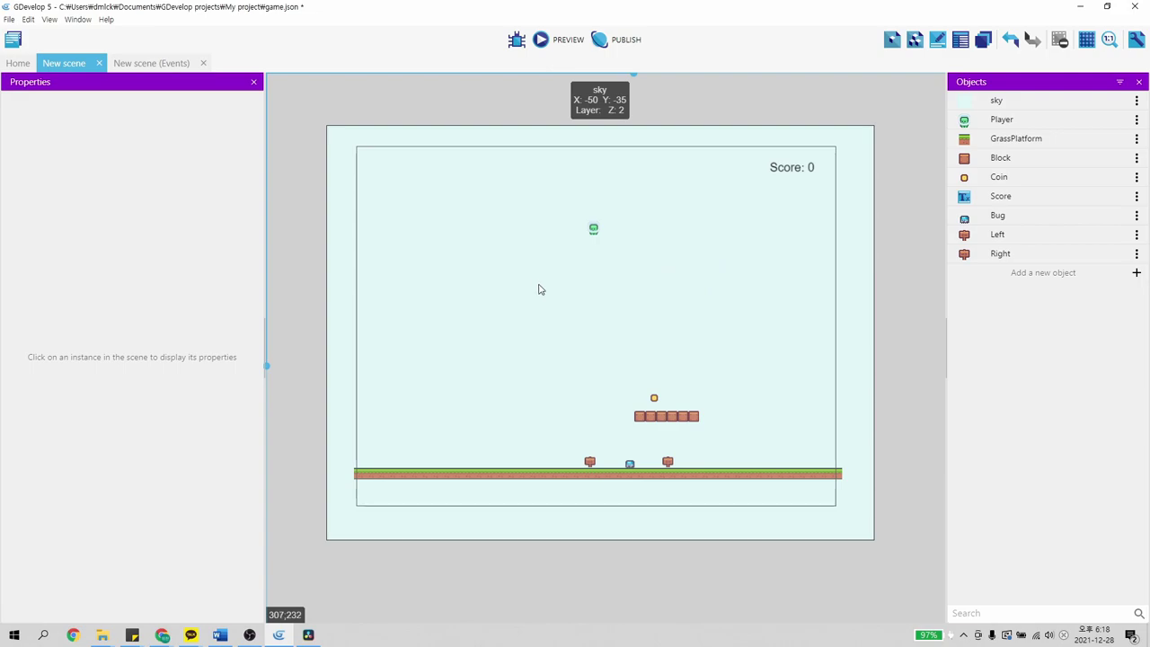
Add a new event to the scene with the condition that Player is in collision with Bug
click(154, 68)
click(53, 509)
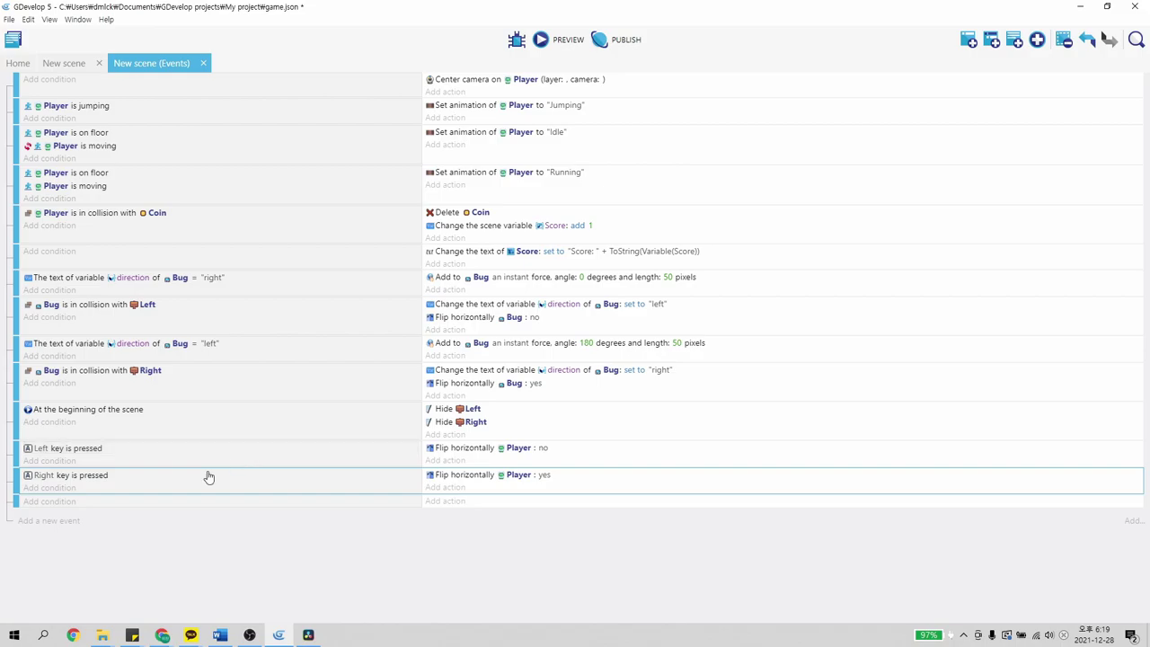
click(65, 503)
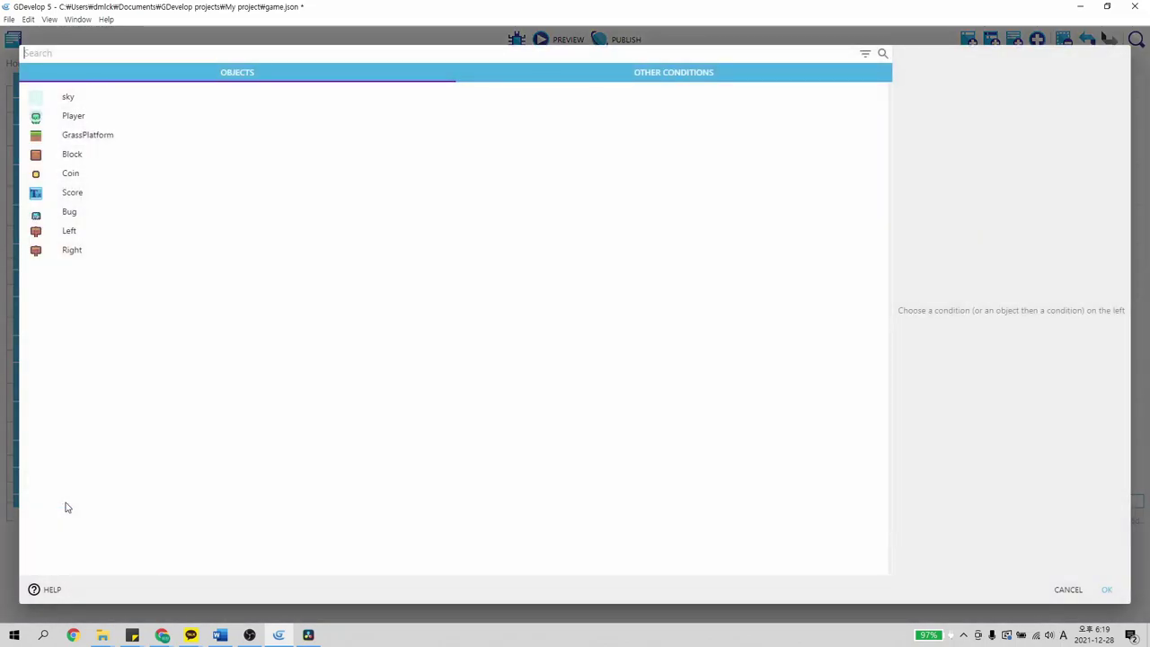
click(119, 124)
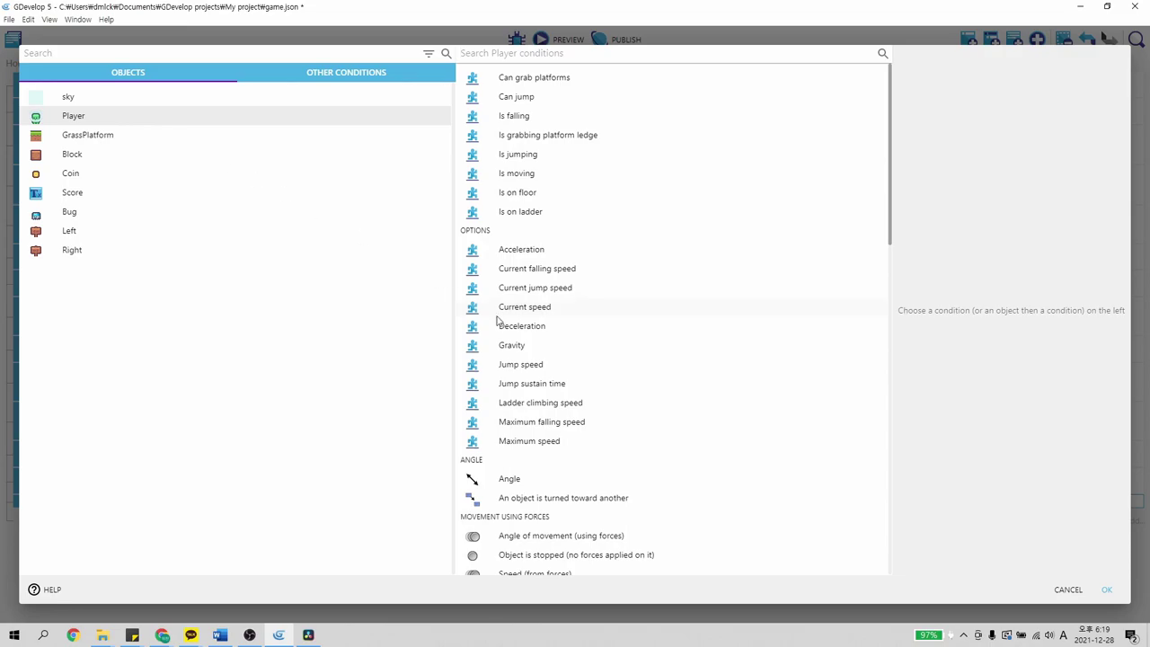
scroll(499, 322, down, 5)
scroll(577, 393, down, 1)
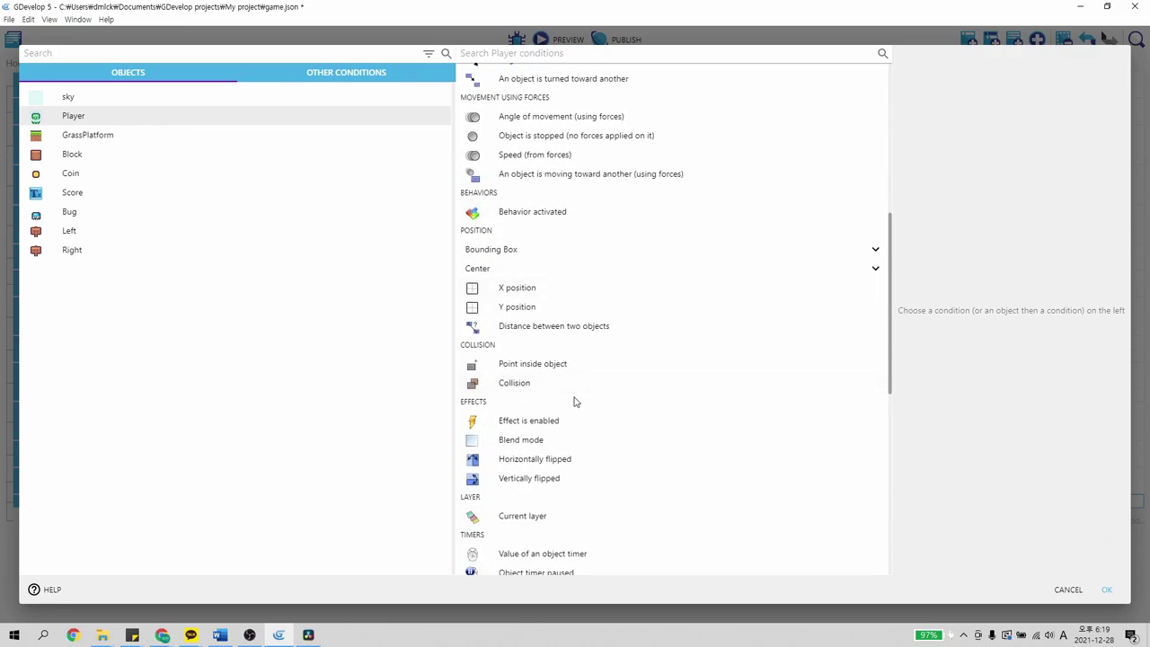
click(568, 386)
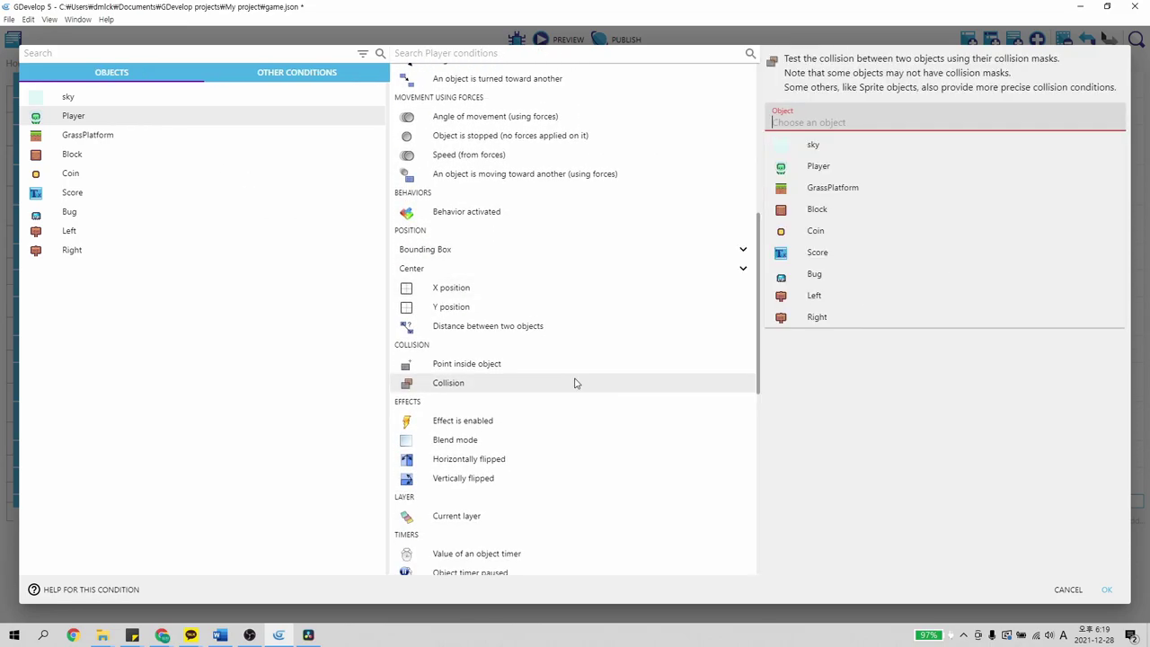
click(831, 281)
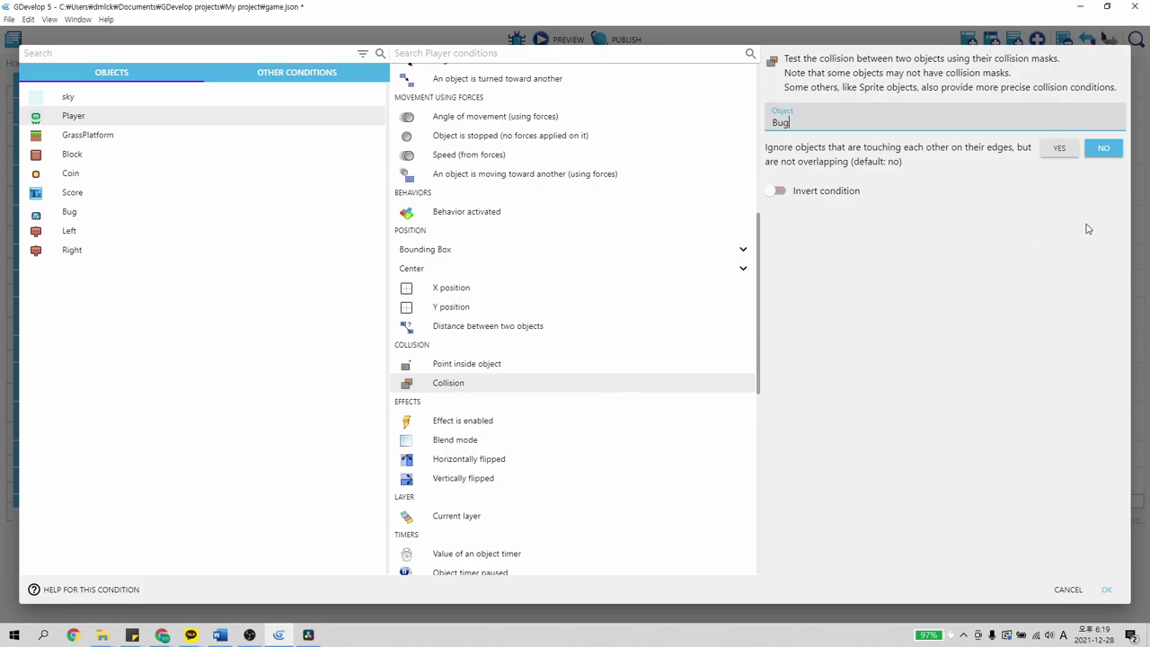
click(1106, 589)
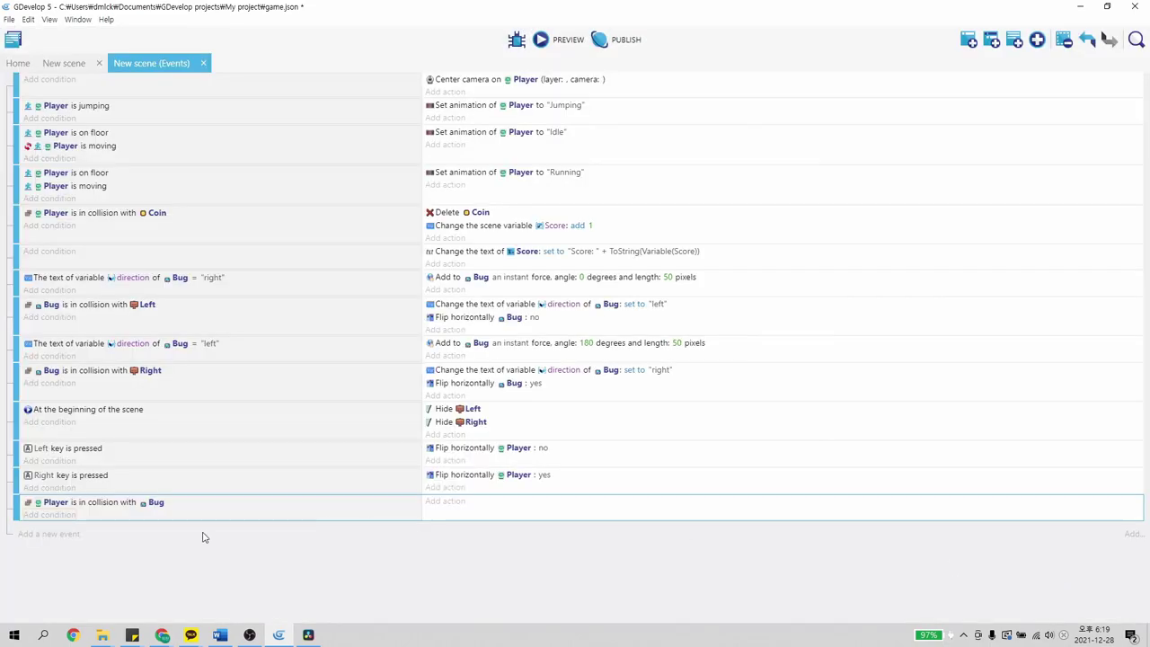
Add a second condition to the Player and Bug collision event that Player is on floor
click(57, 514)
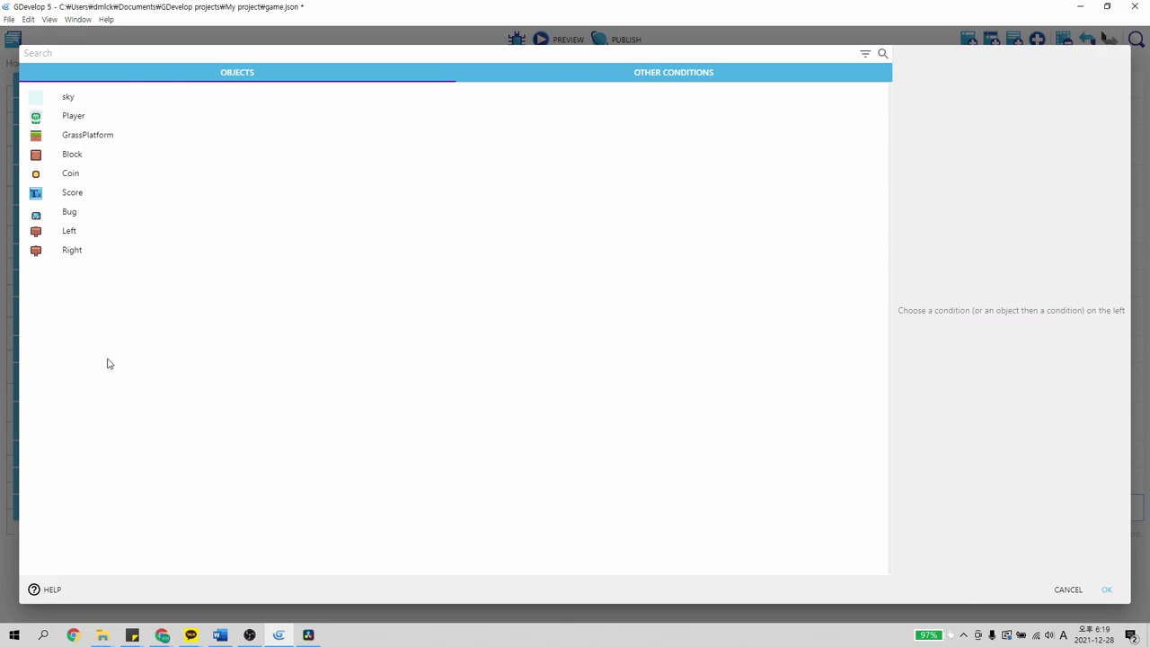
click(117, 118)
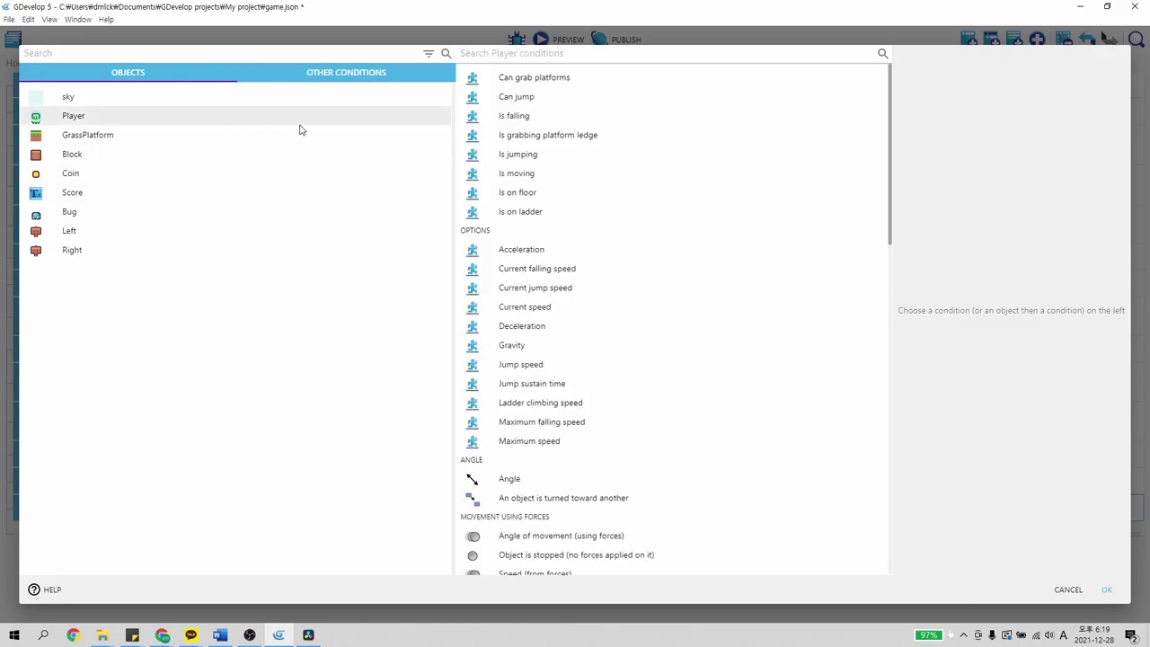
click(542, 197)
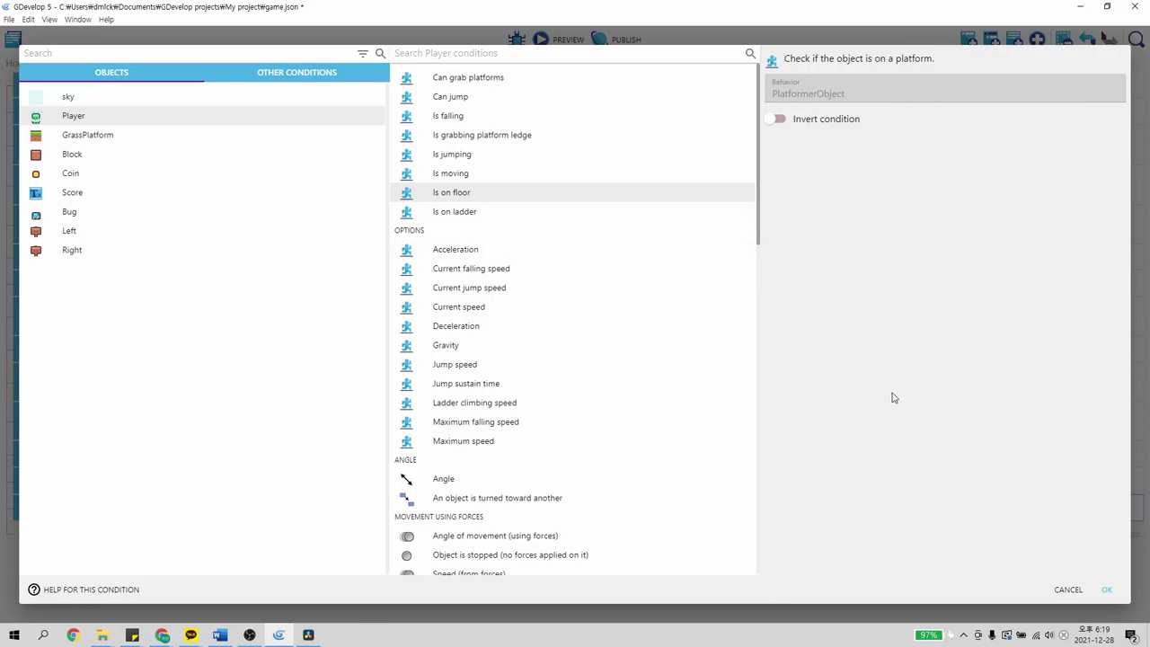
click(1108, 590)
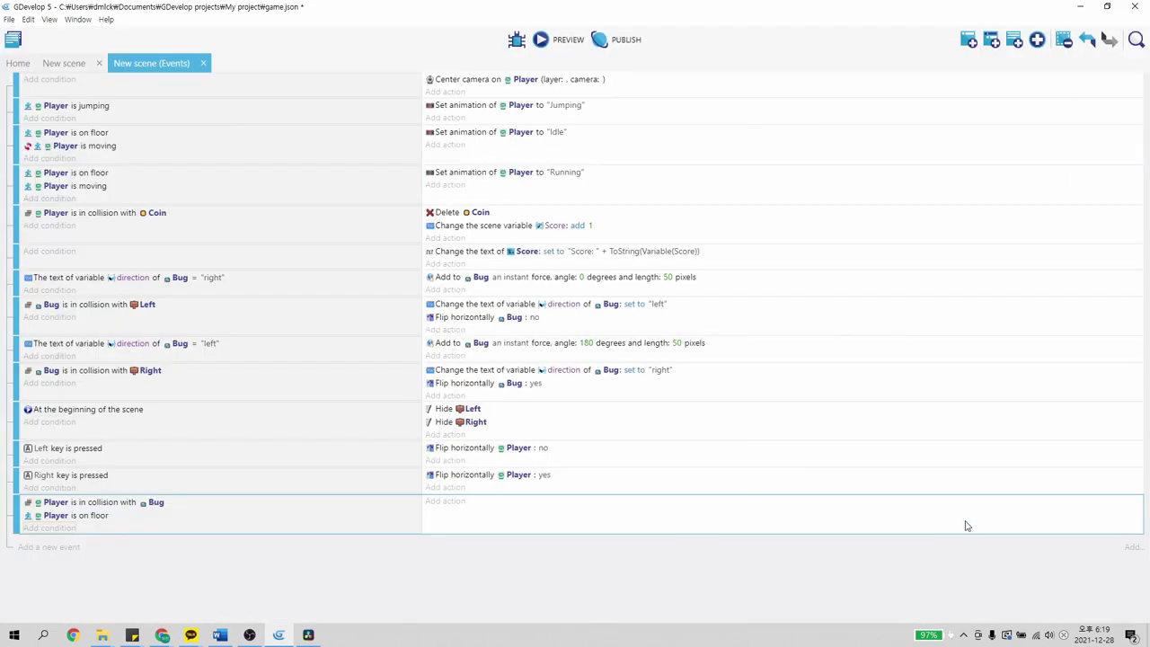
Add an action that deletes Player to the event where Player collides with Bug on the floor
click(446, 501)
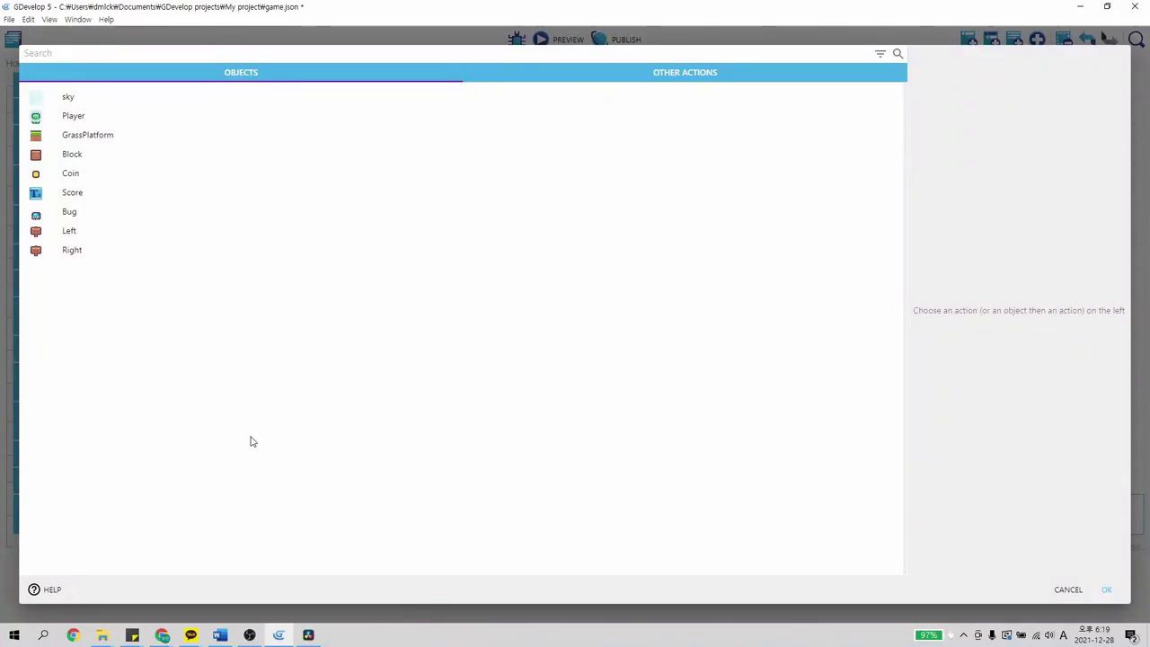
click(99, 116)
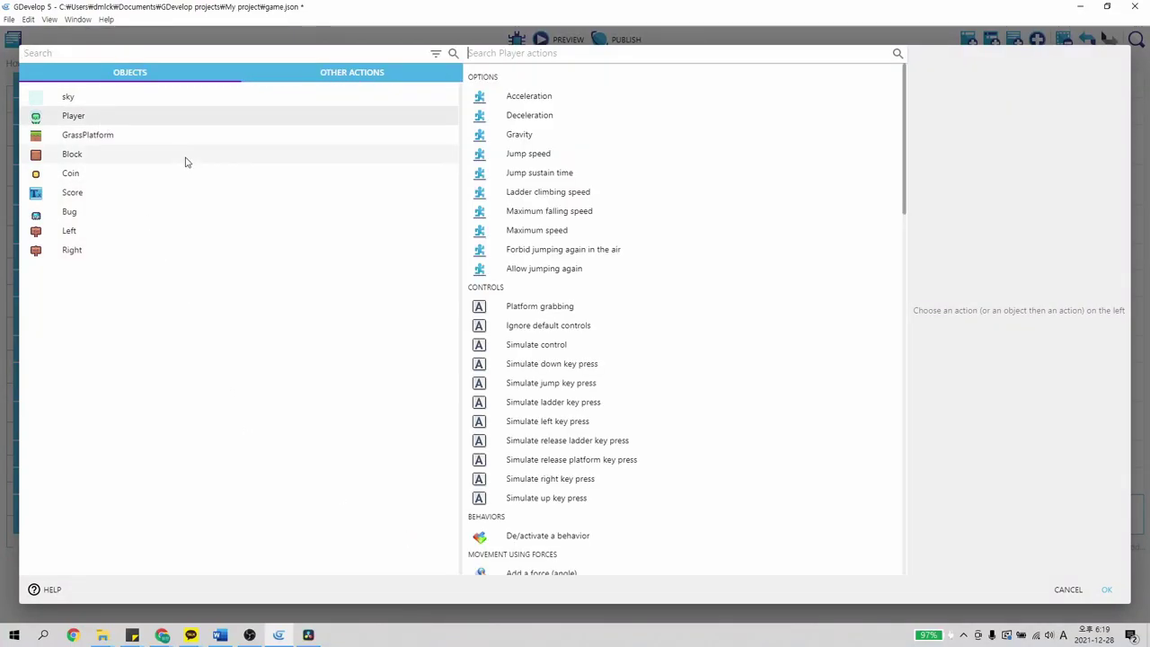
scroll(570, 335, down, 5)
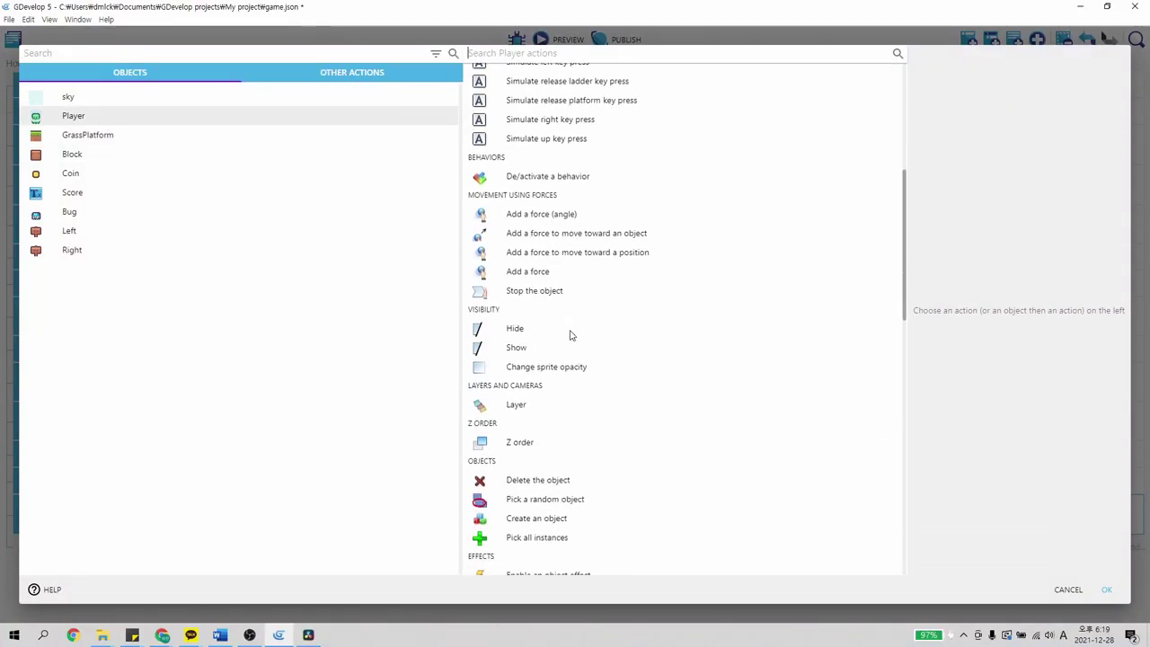
scroll(569, 334, down, 3)
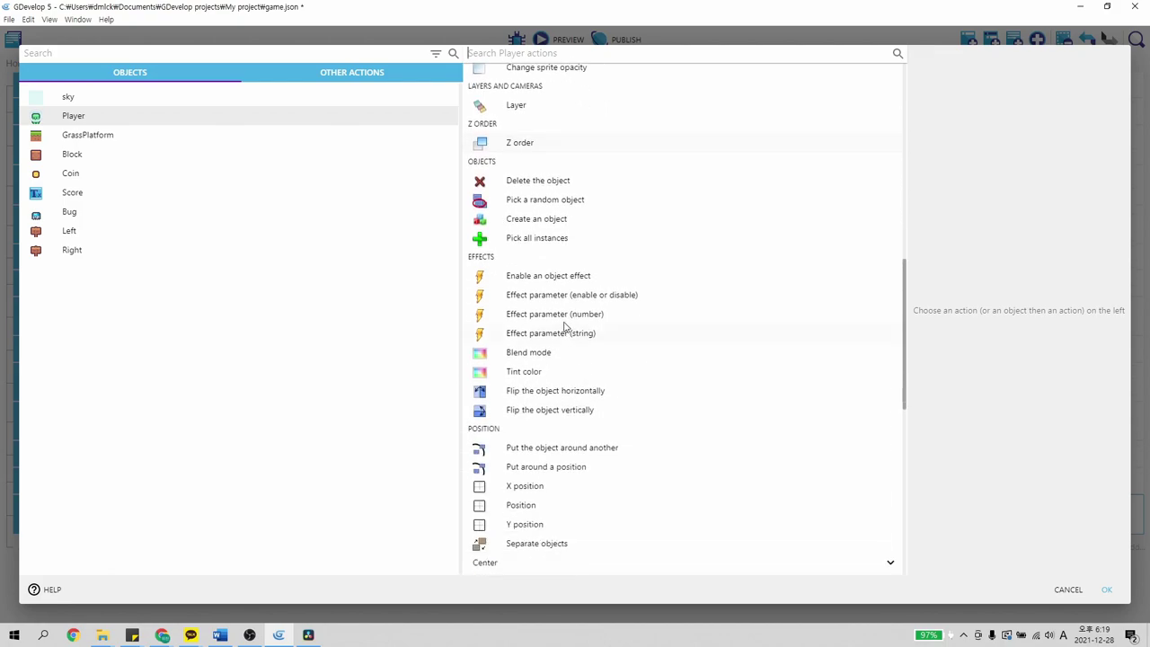
click(536, 182)
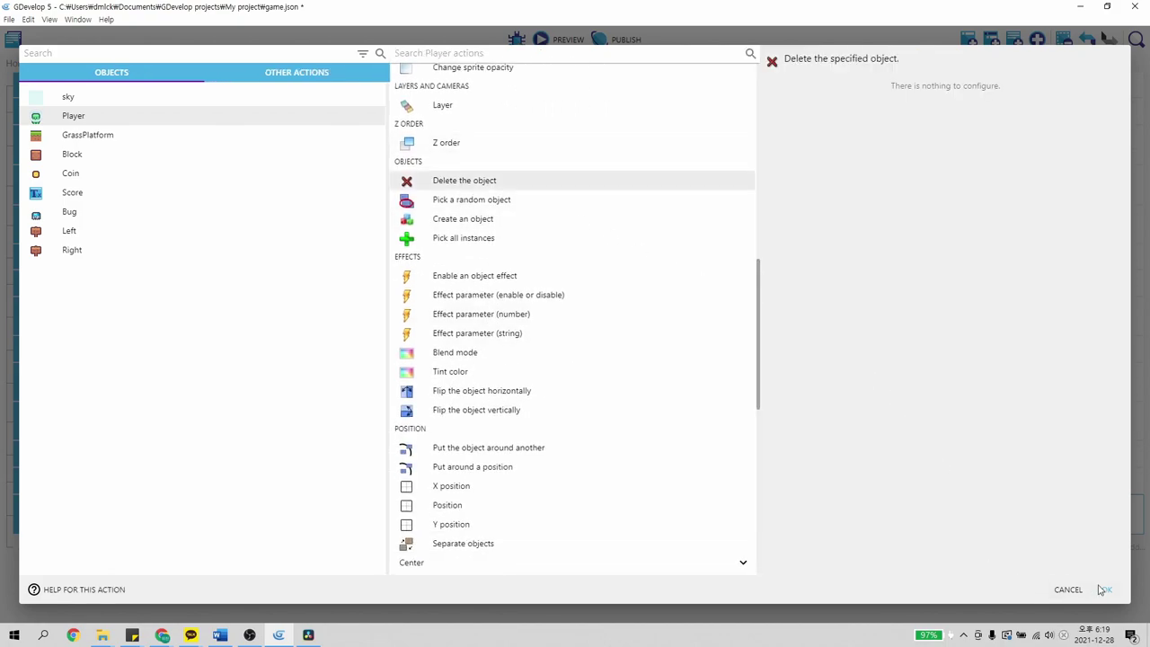
click(1105, 589)
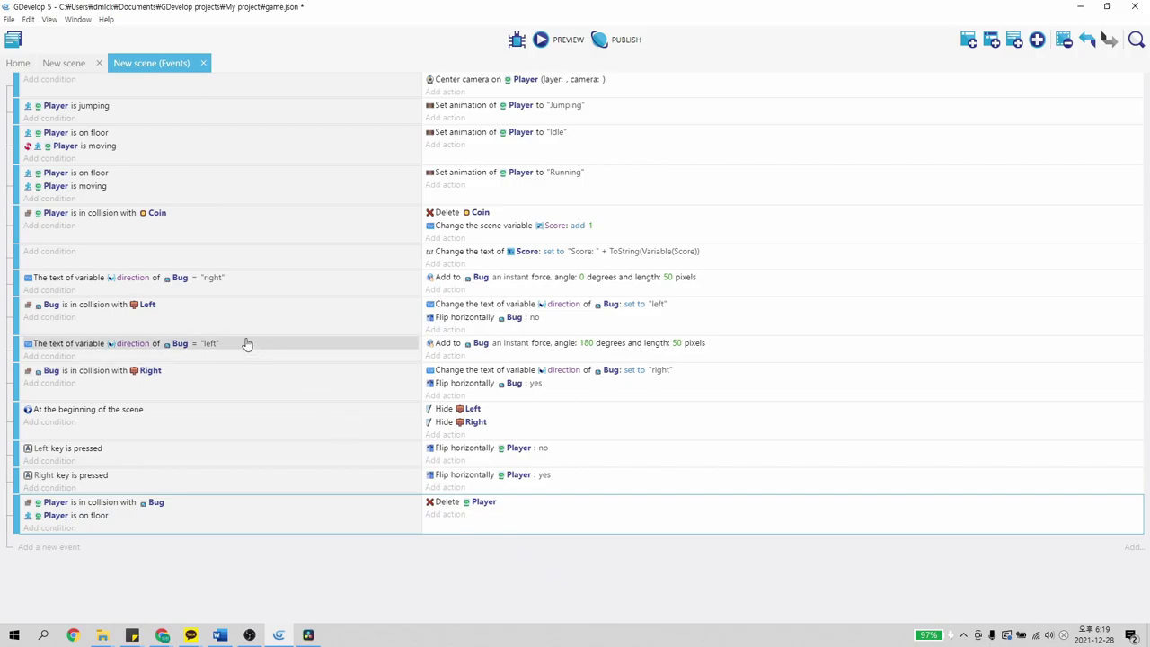
Preview the scene, walk Player right into Bug to test the collision, and close the preview
click(64, 65)
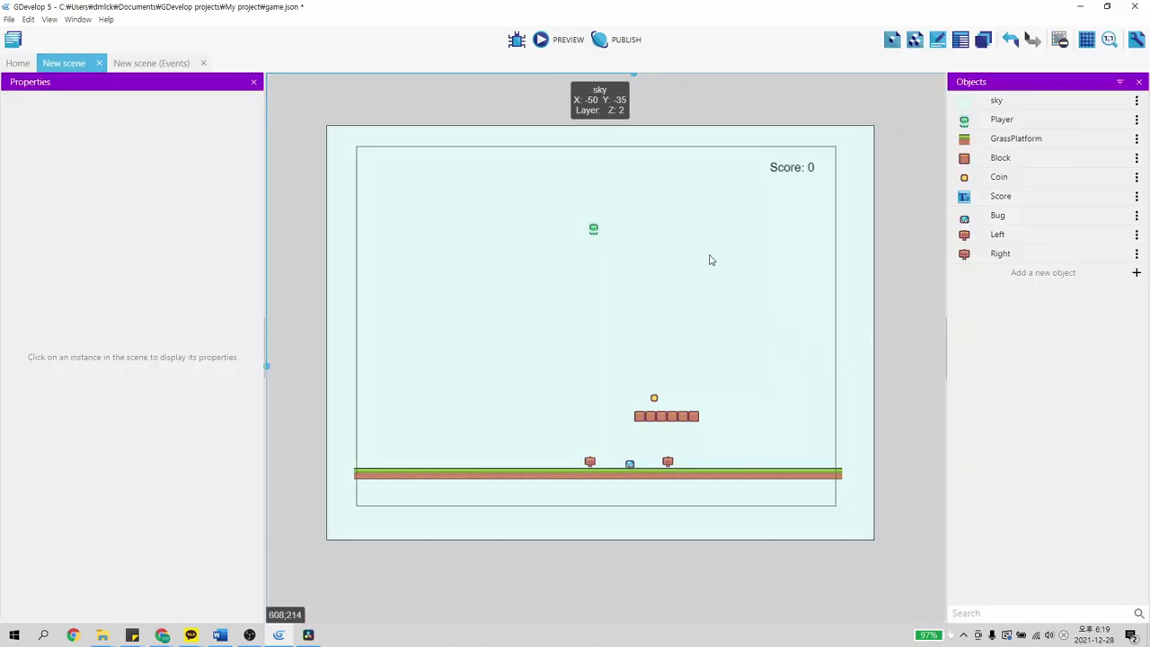
click(540, 39)
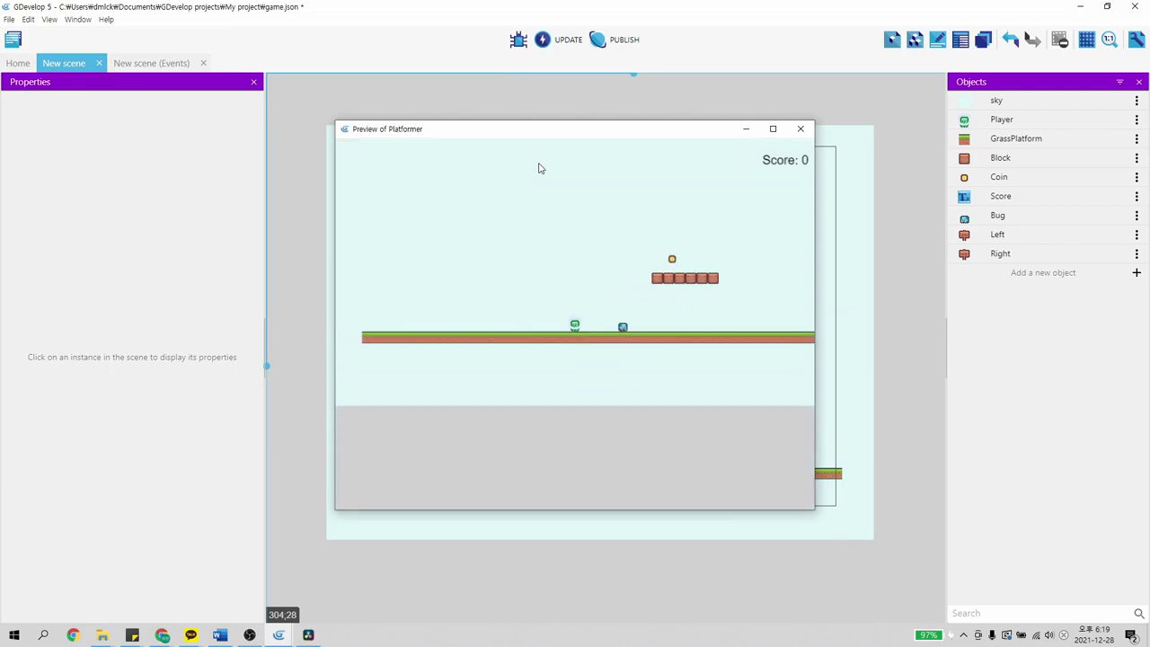
key(Right)
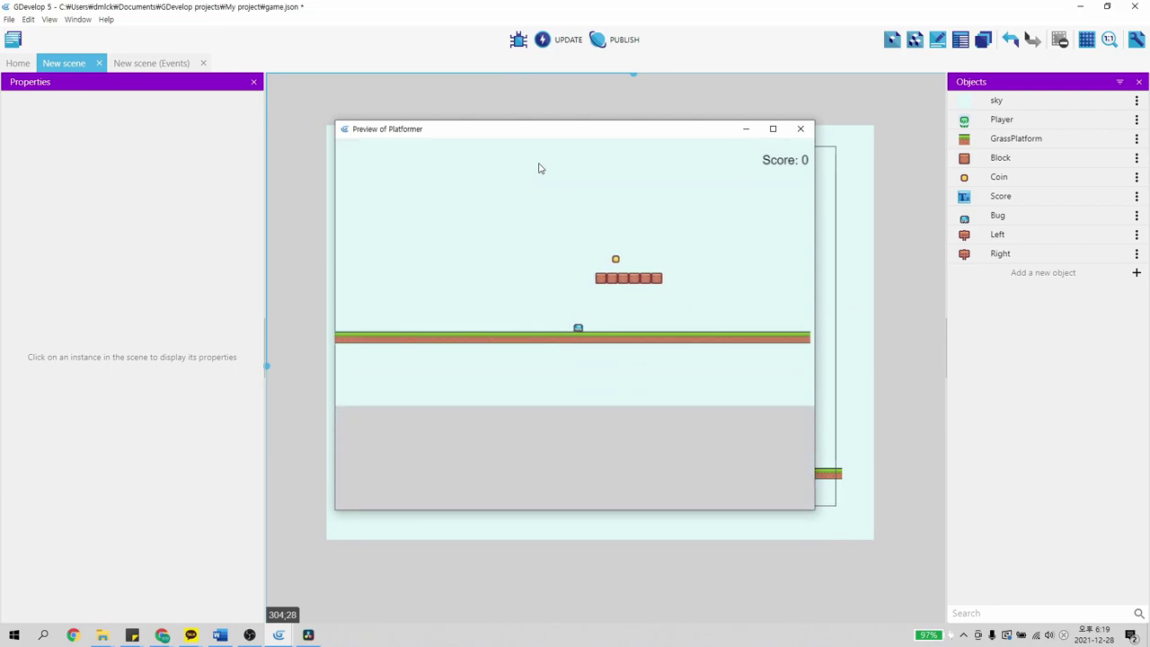
click(801, 129)
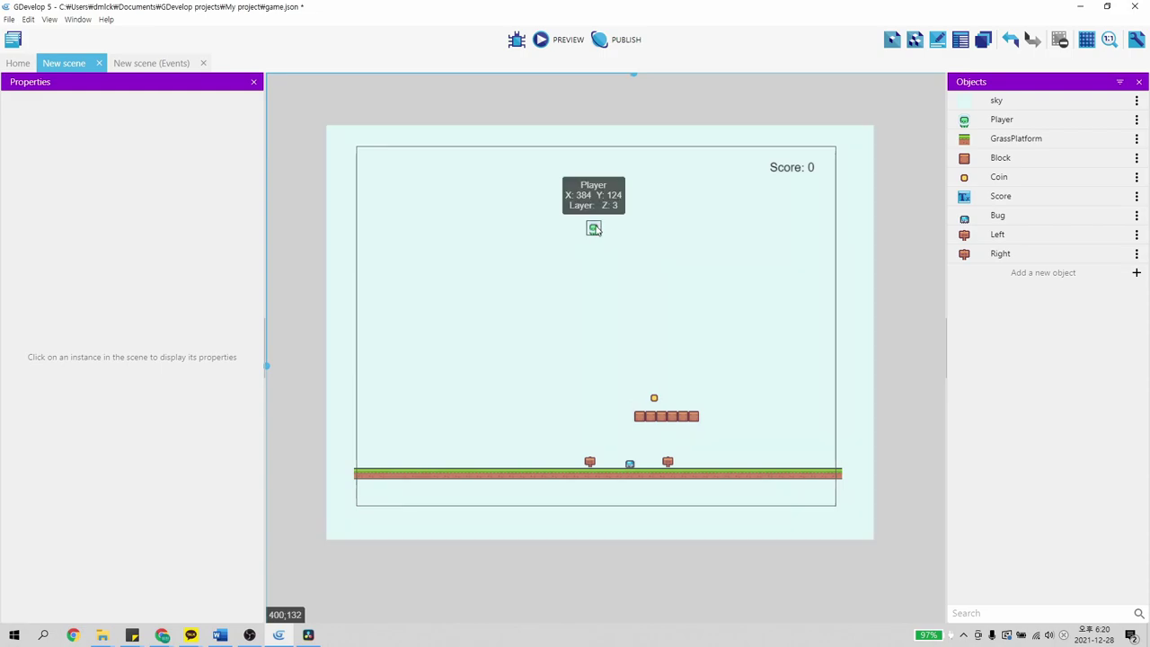
Move the Player instance in the scene to a start position slightly above the grass platform, well left of the Left sign
click(594, 230)
drag(594, 230, 492, 419)
click(898, 397)
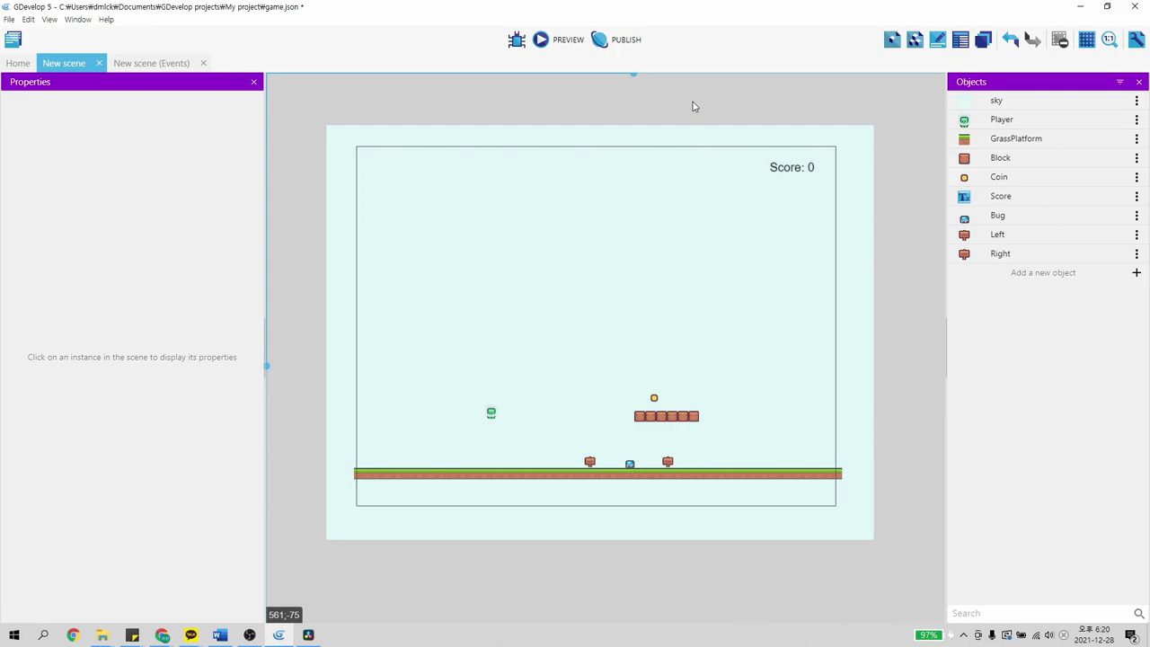
Add another event below the Player deletion event with the condition that Player is in collision with Bug
click(130, 63)
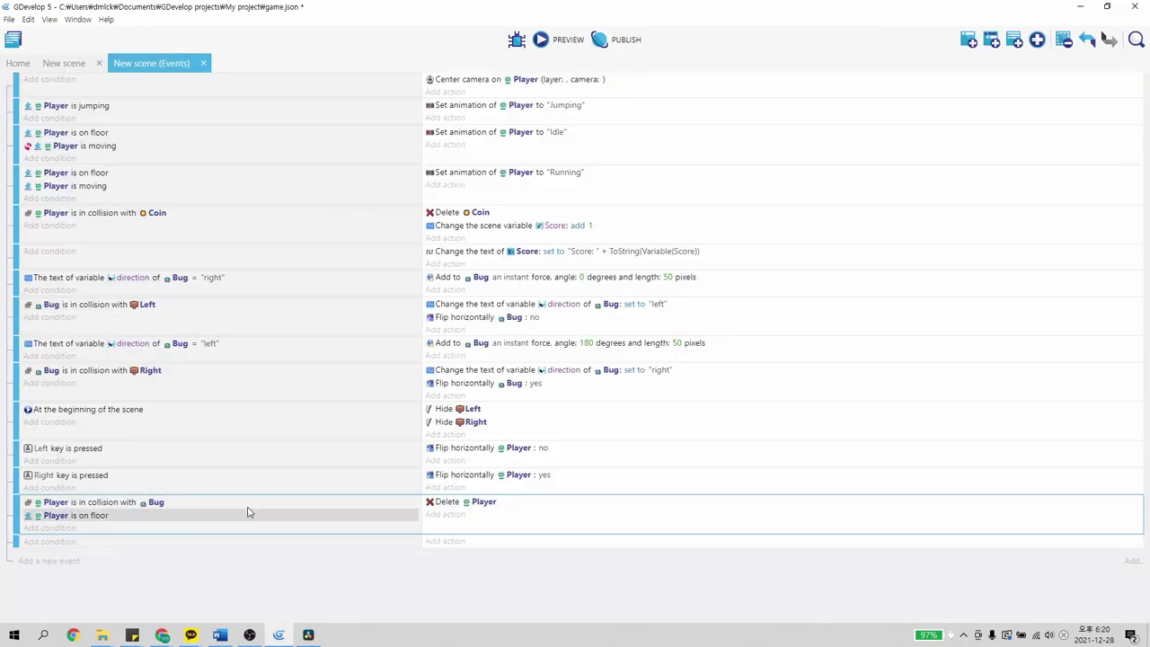
click(56, 542)
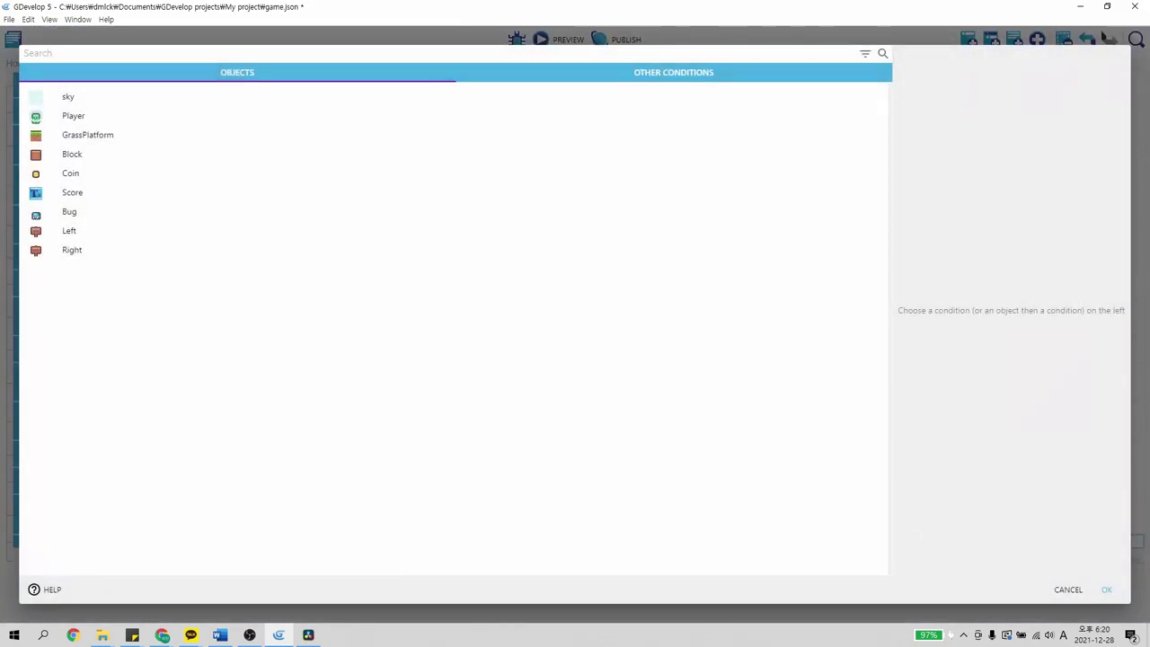
click(87, 120)
scroll(587, 275, down, 8)
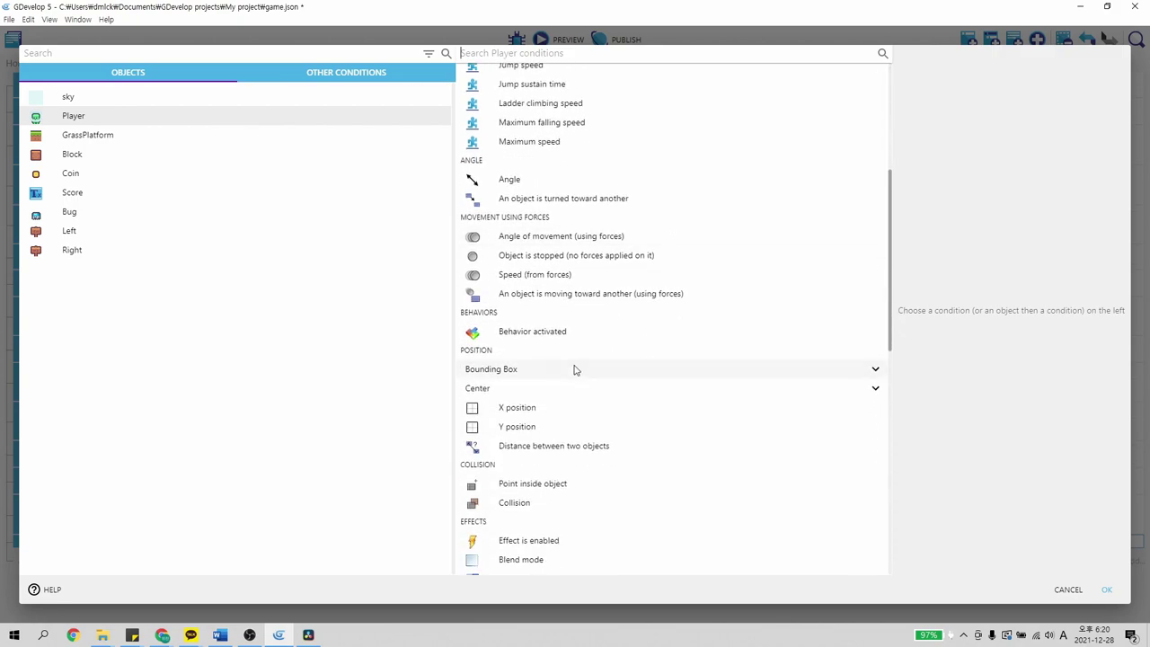
click(544, 387)
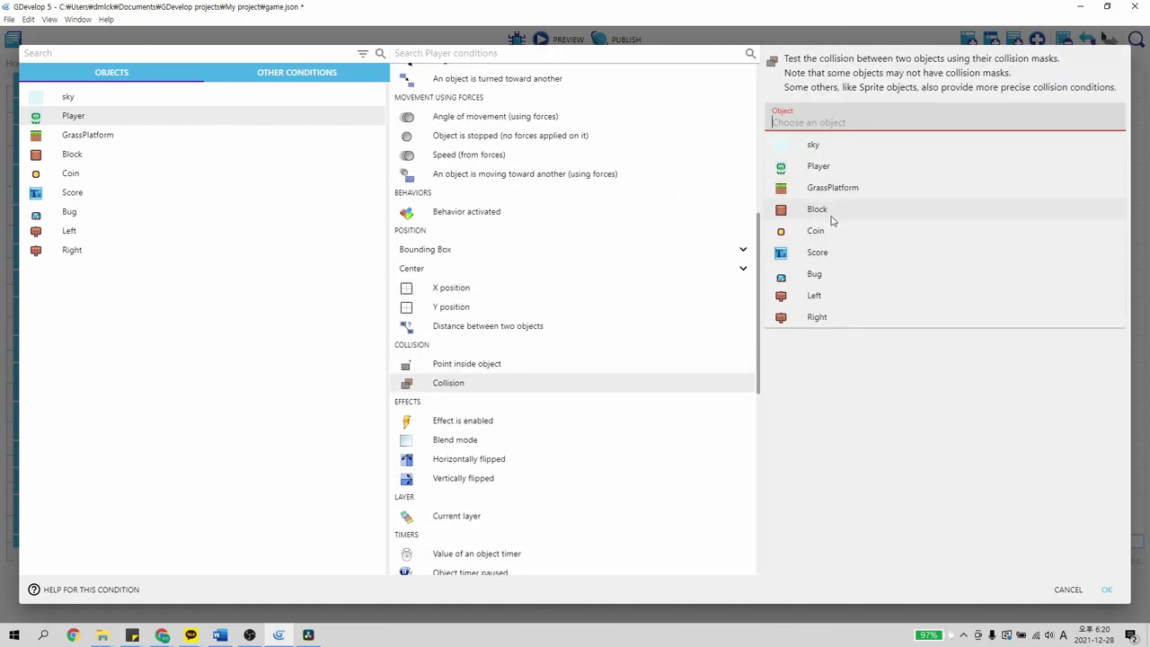
click(828, 283)
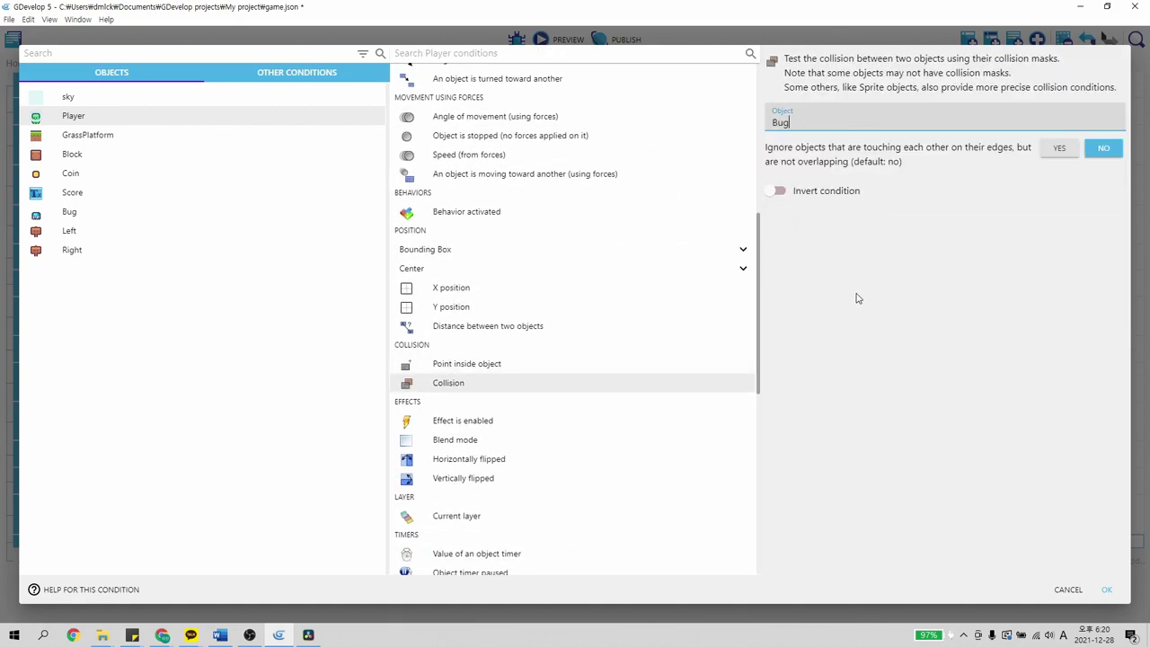
click(1107, 591)
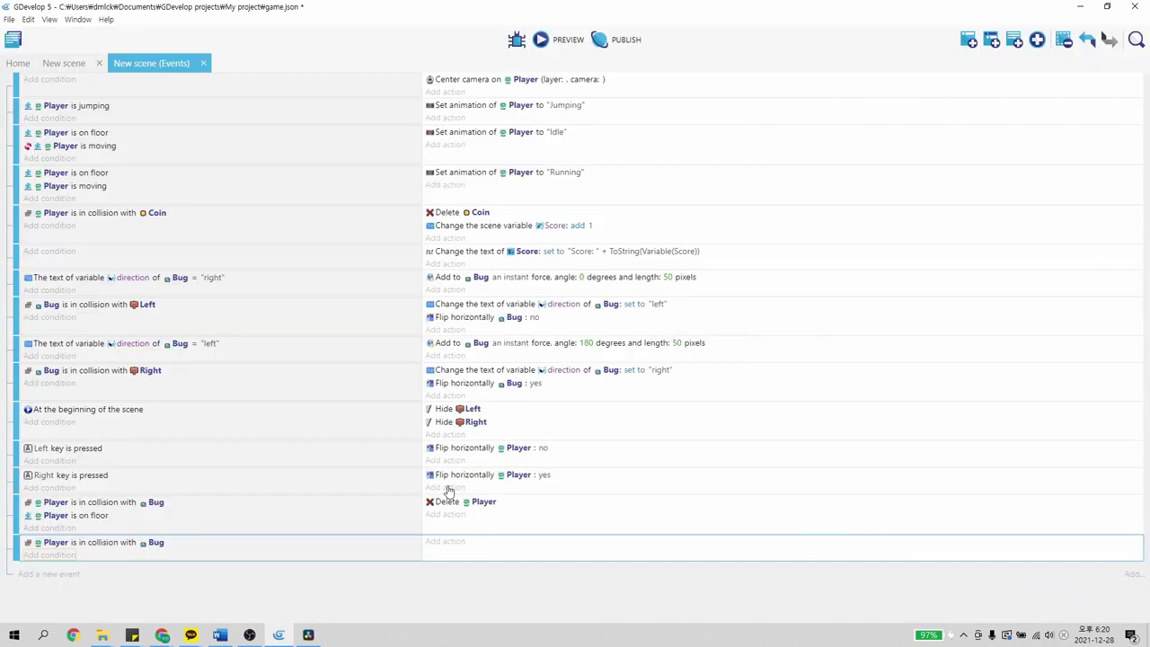
Add the condition that Player is falling to the last Player and Bug collision event
click(69, 558)
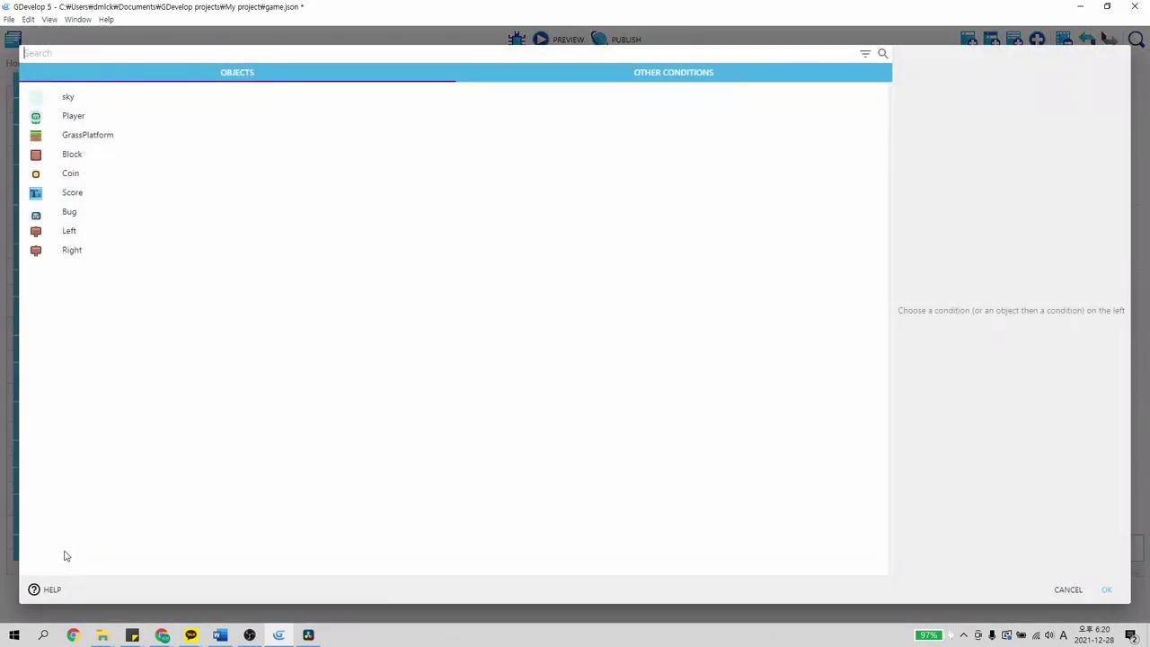
click(169, 118)
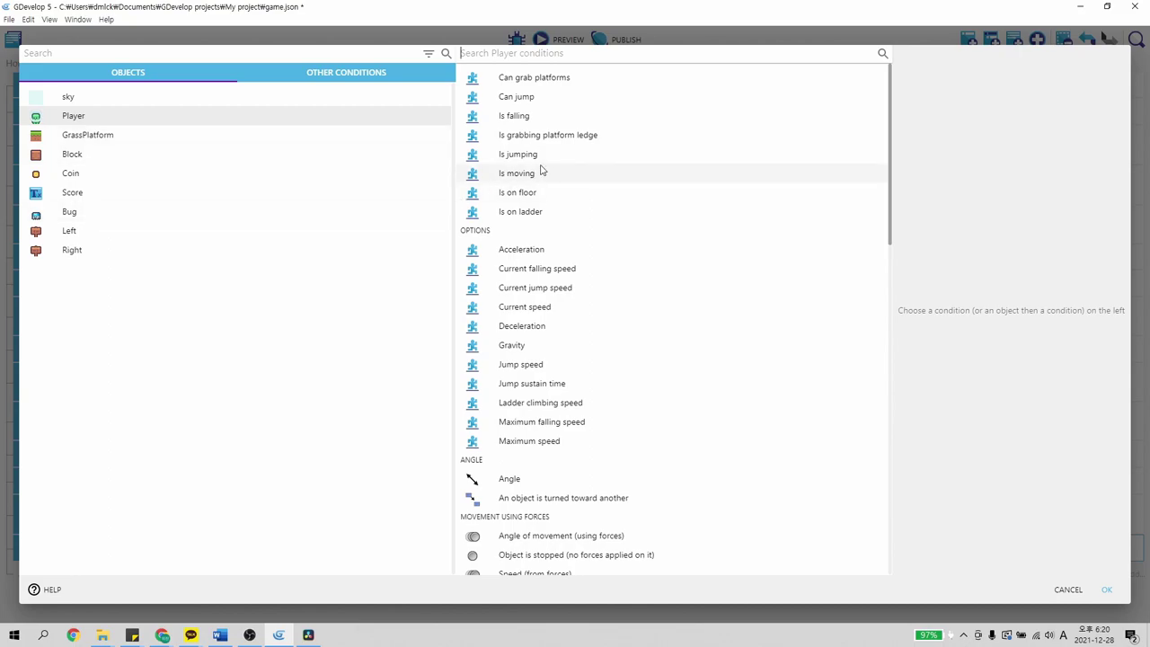
click(533, 120)
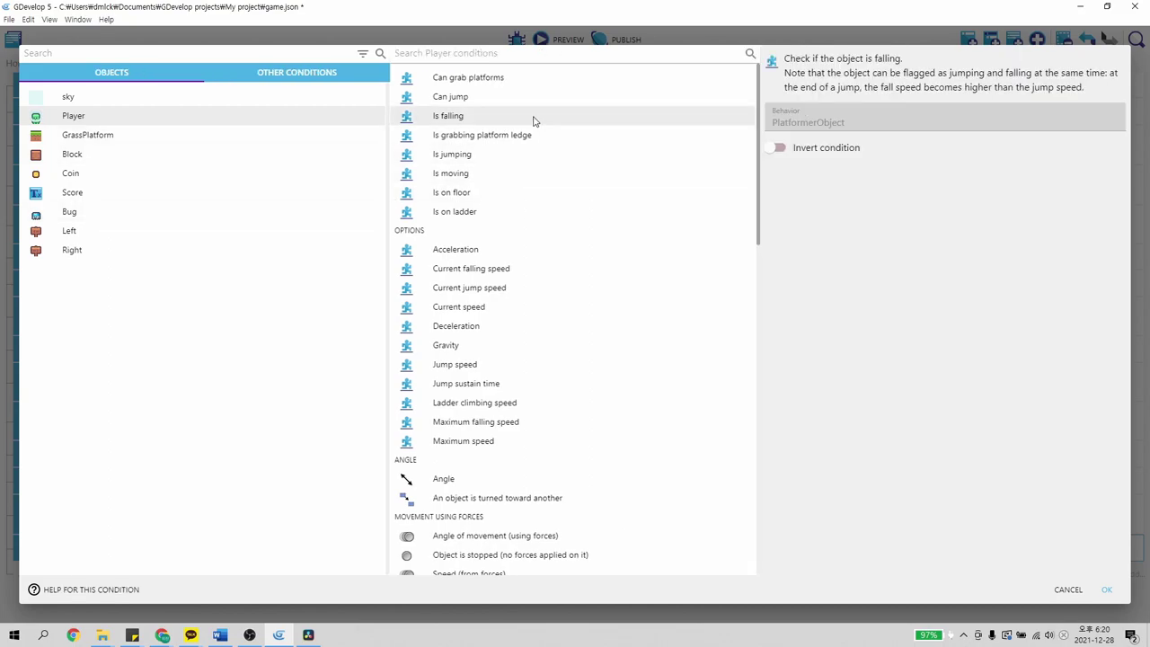
click(1106, 590)
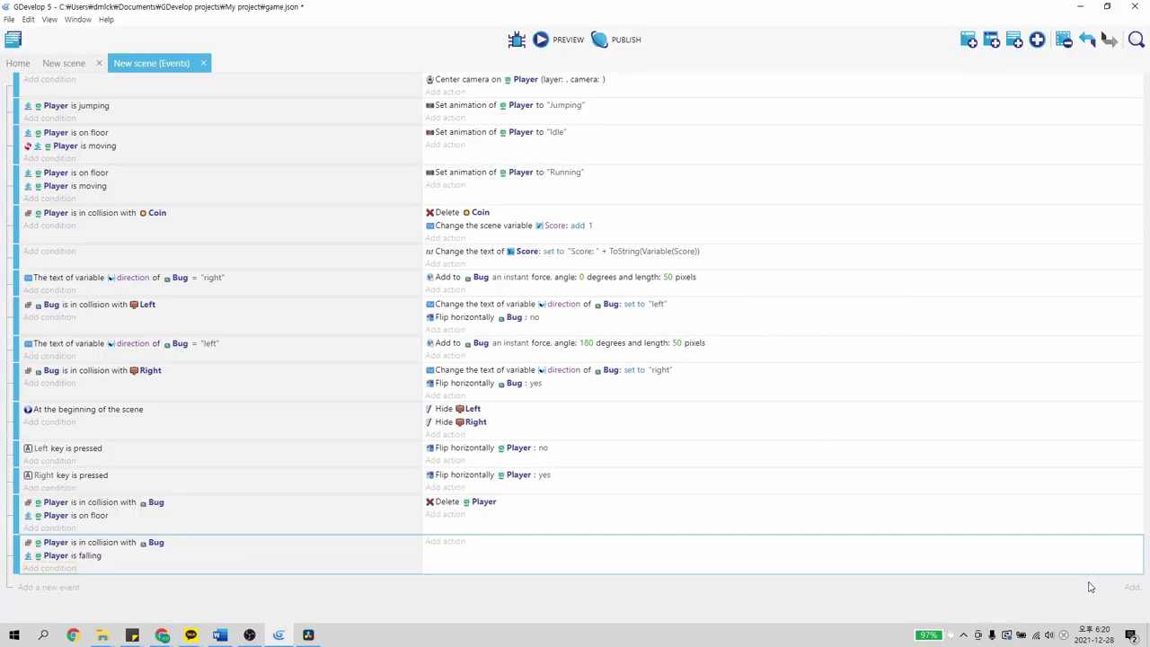
Add an action that deletes Bug to the event where Player is falling and in collision with Bug
click(446, 544)
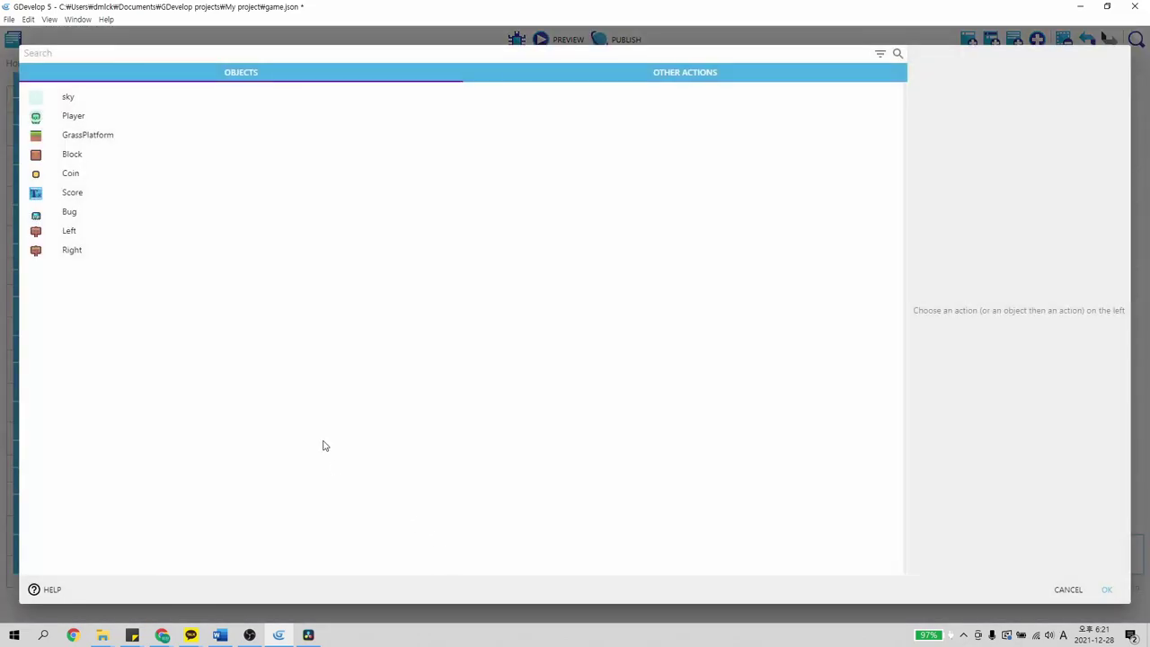
click(105, 214)
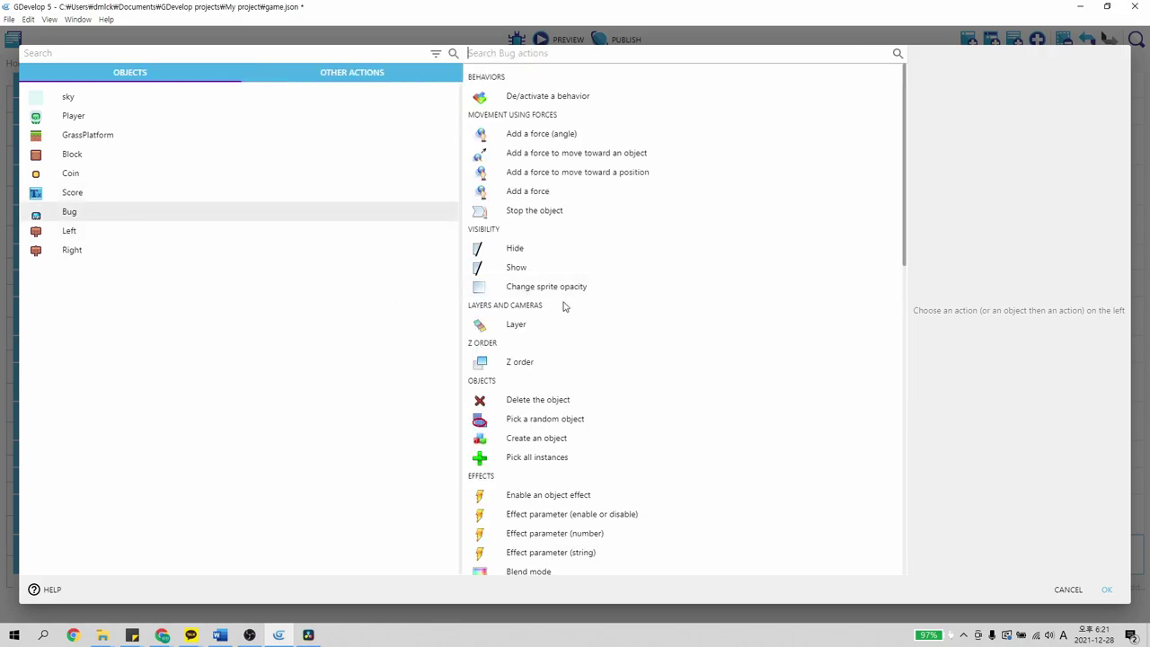
scroll(652, 304, down, 1)
scroll(669, 309, down, 1)
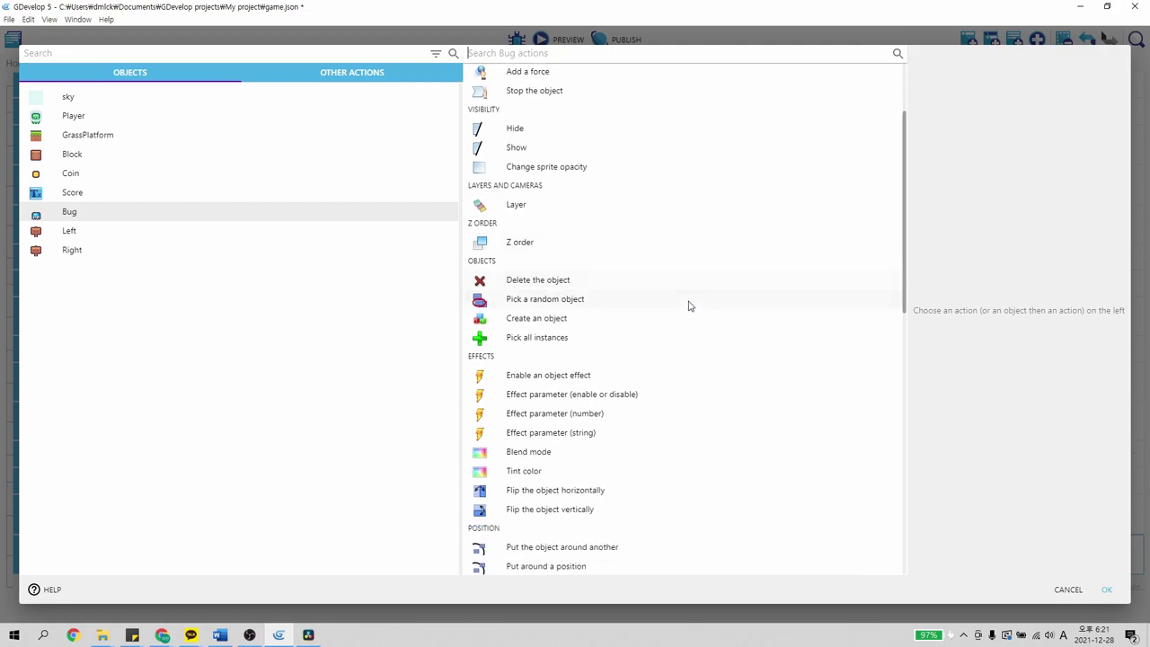
click(620, 289)
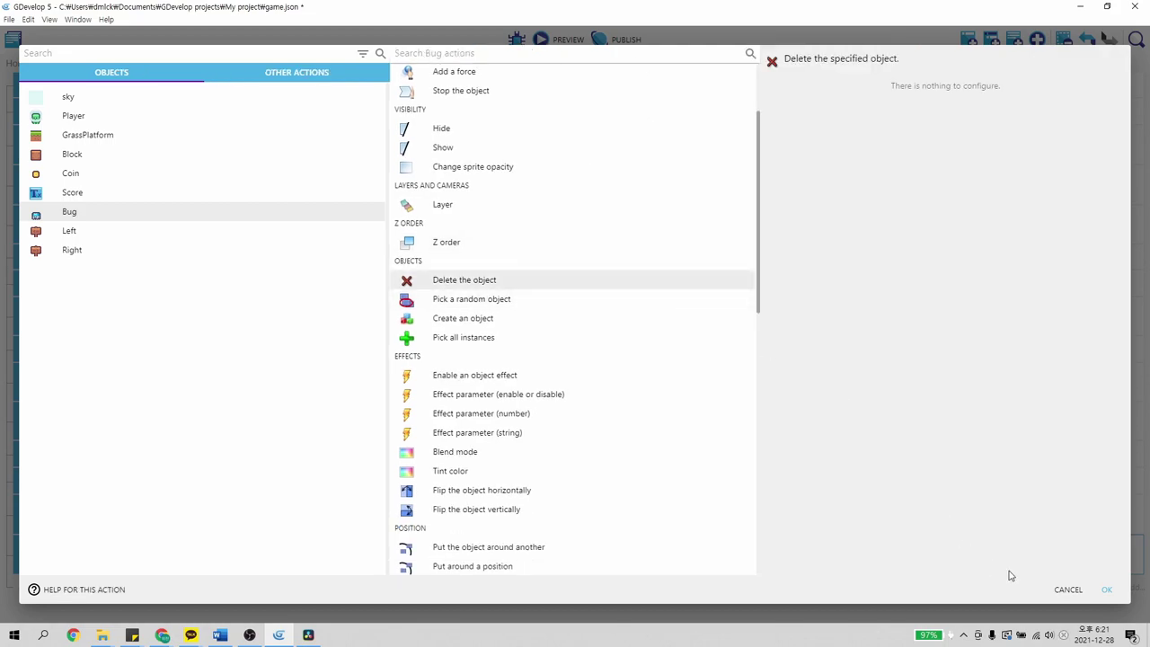
click(1106, 590)
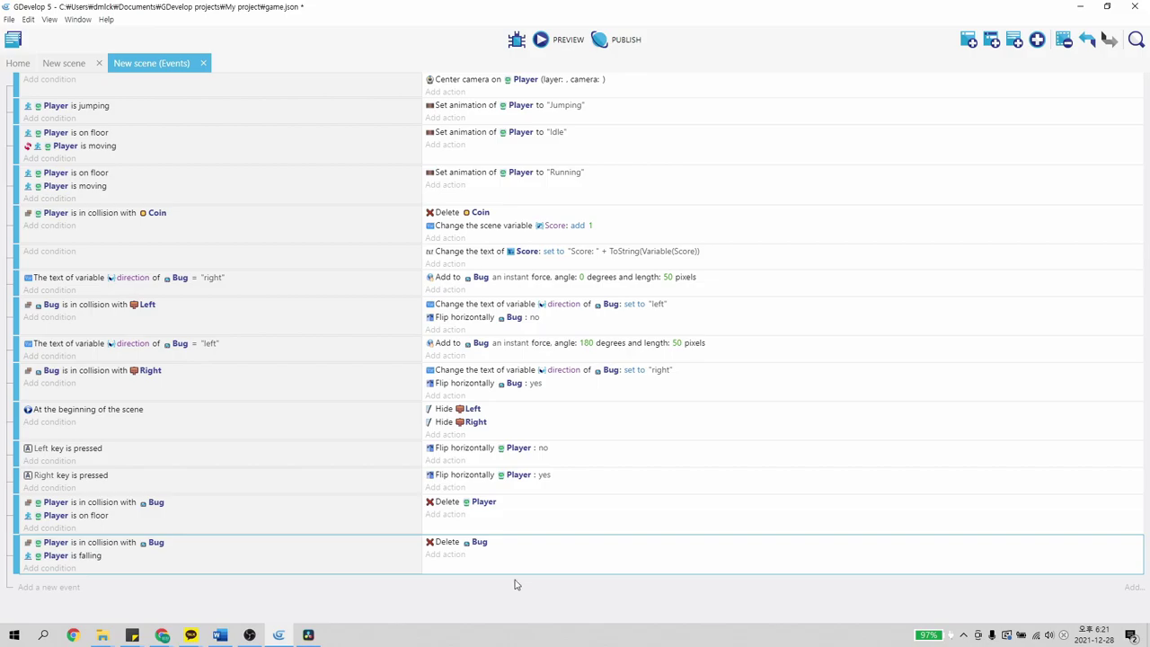
Preview the scene, jump Player onto Bug to test the deletion, and close the preview
click(70, 63)
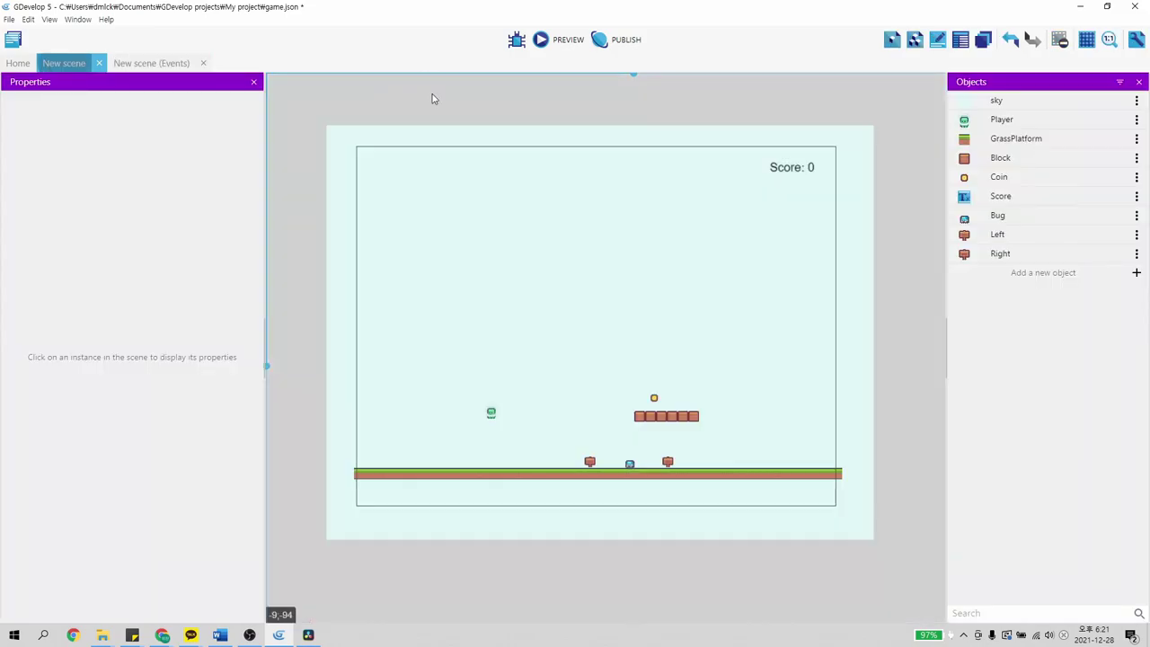
click(566, 41)
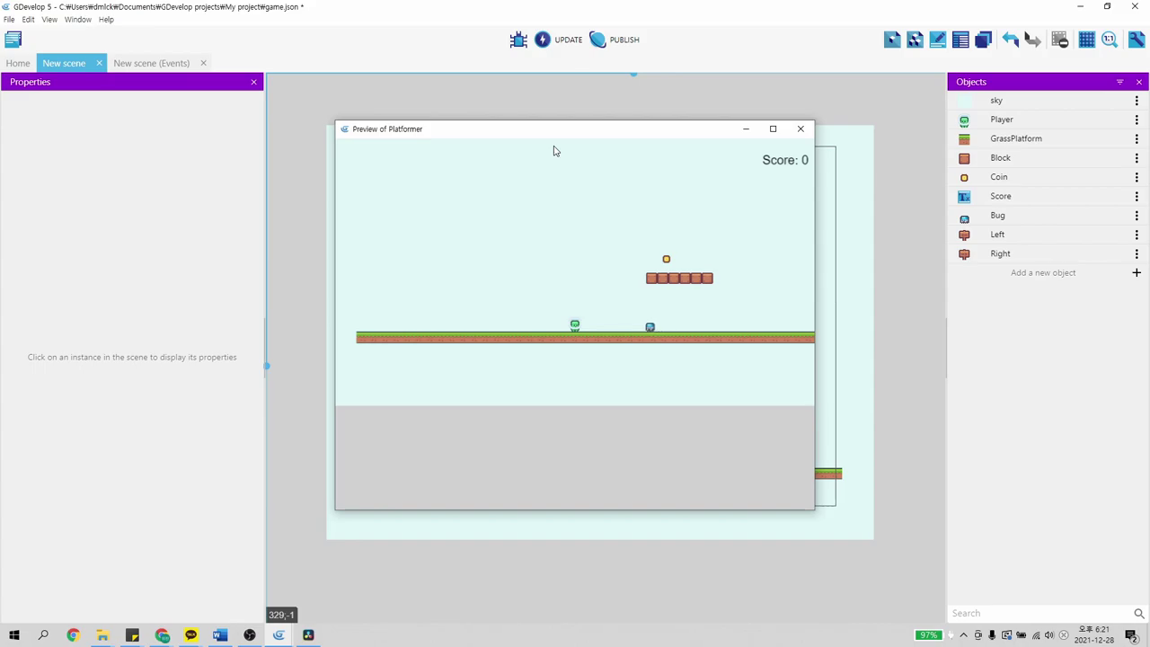
key(Right)
key(space)
key(Left)
key(Right)
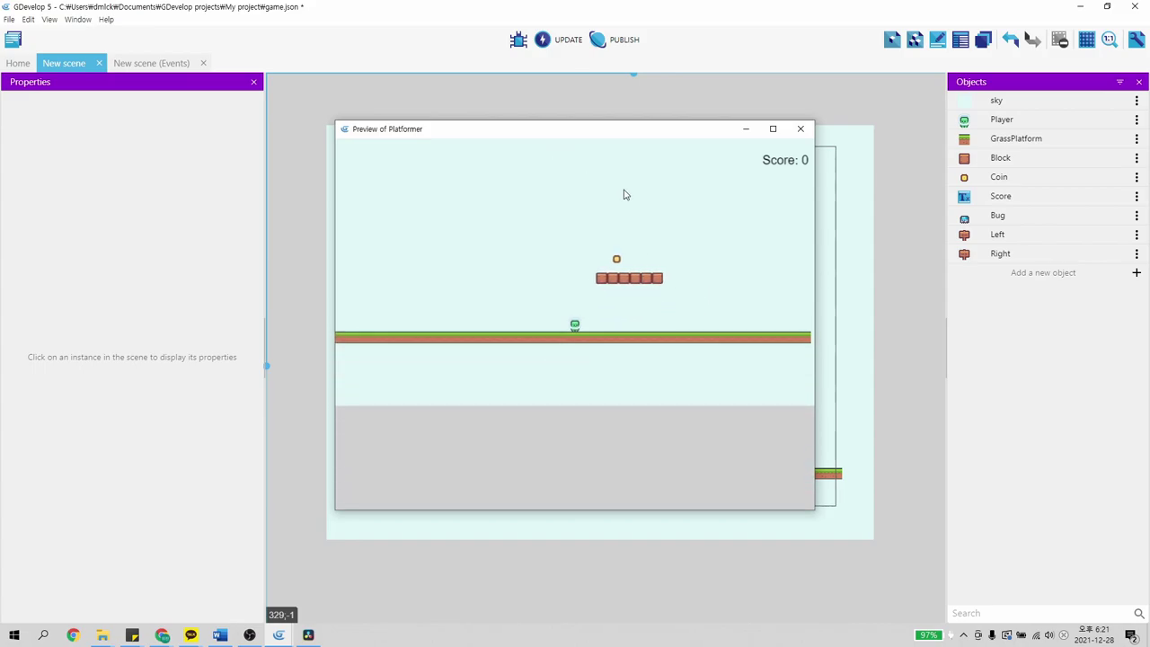
click(801, 128)
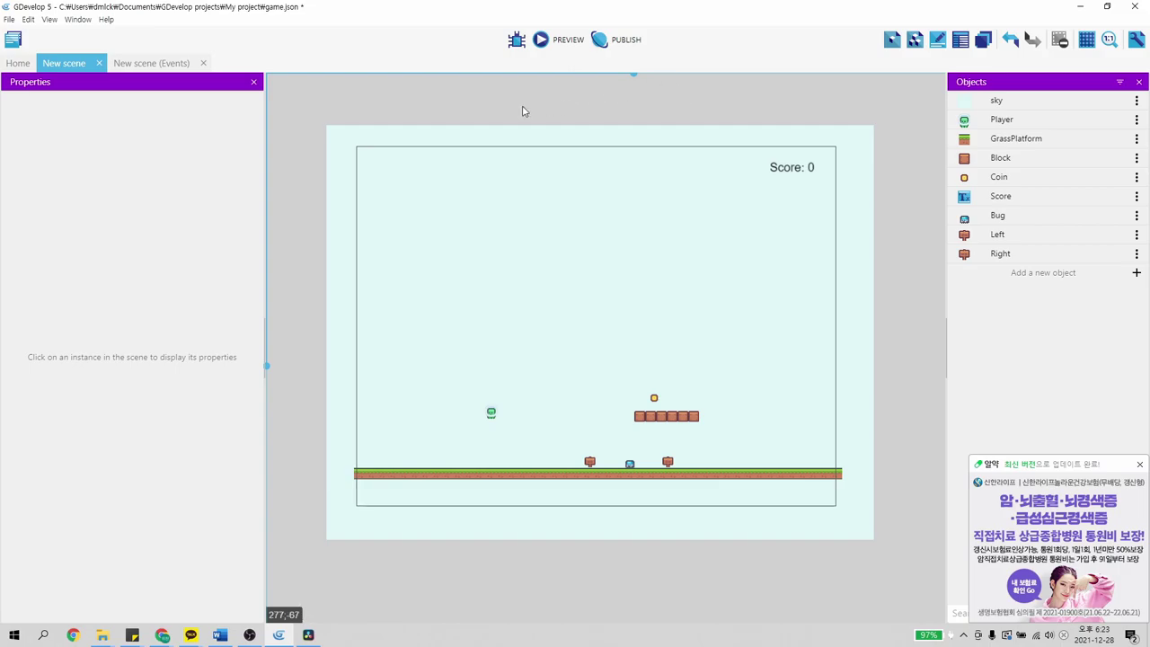
Add the action that allows Player to jump again to the falling collision event, and dismiss the advertisement pop-up
click(161, 65)
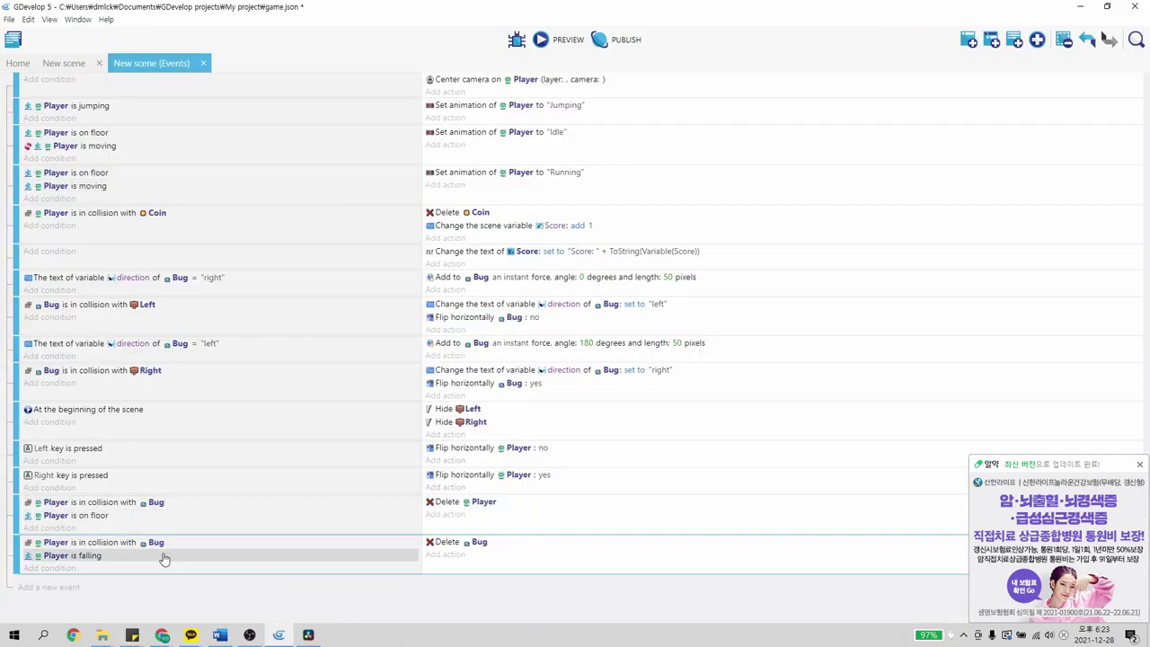
click(452, 557)
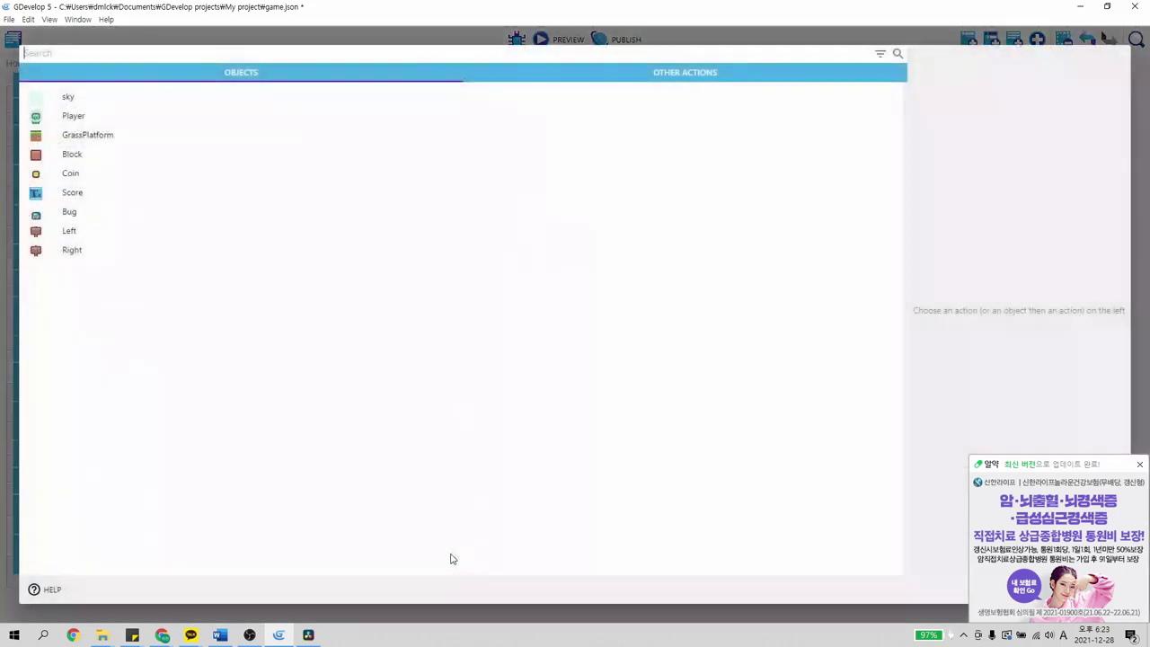
click(153, 118)
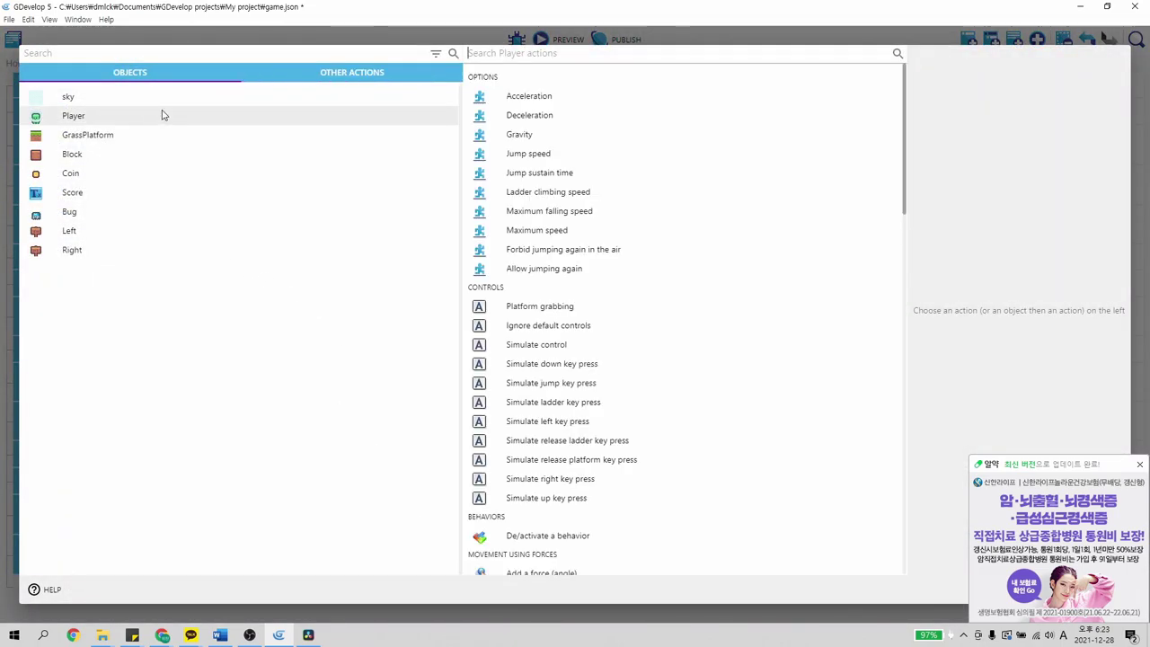
scroll(572, 167, down, 1)
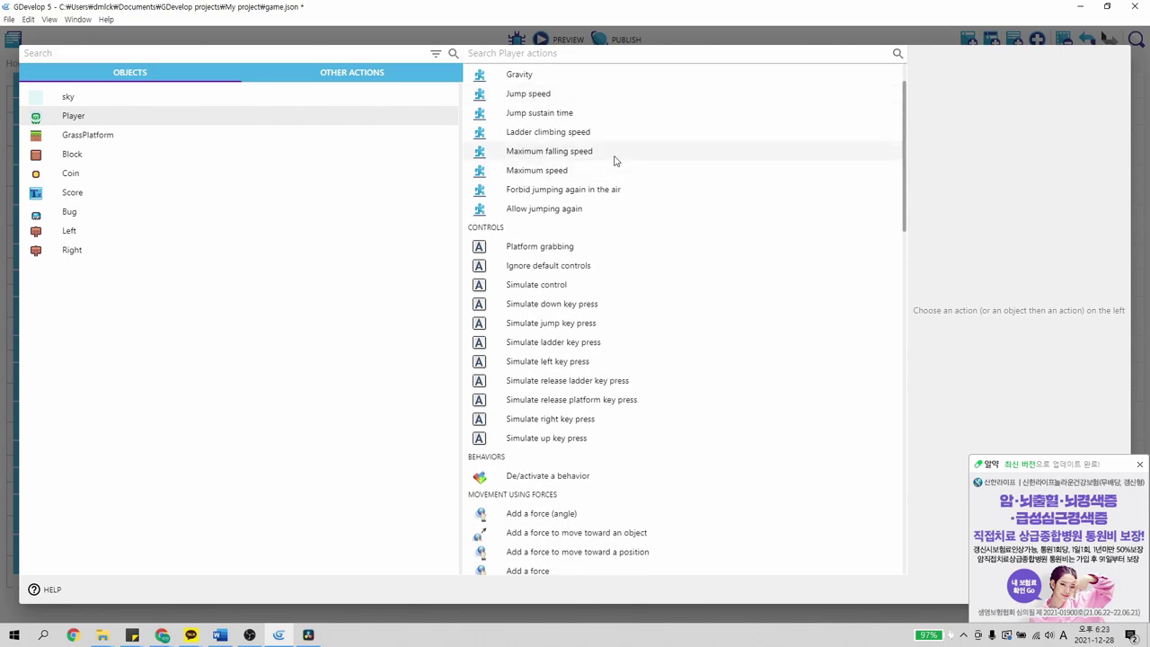
click(542, 212)
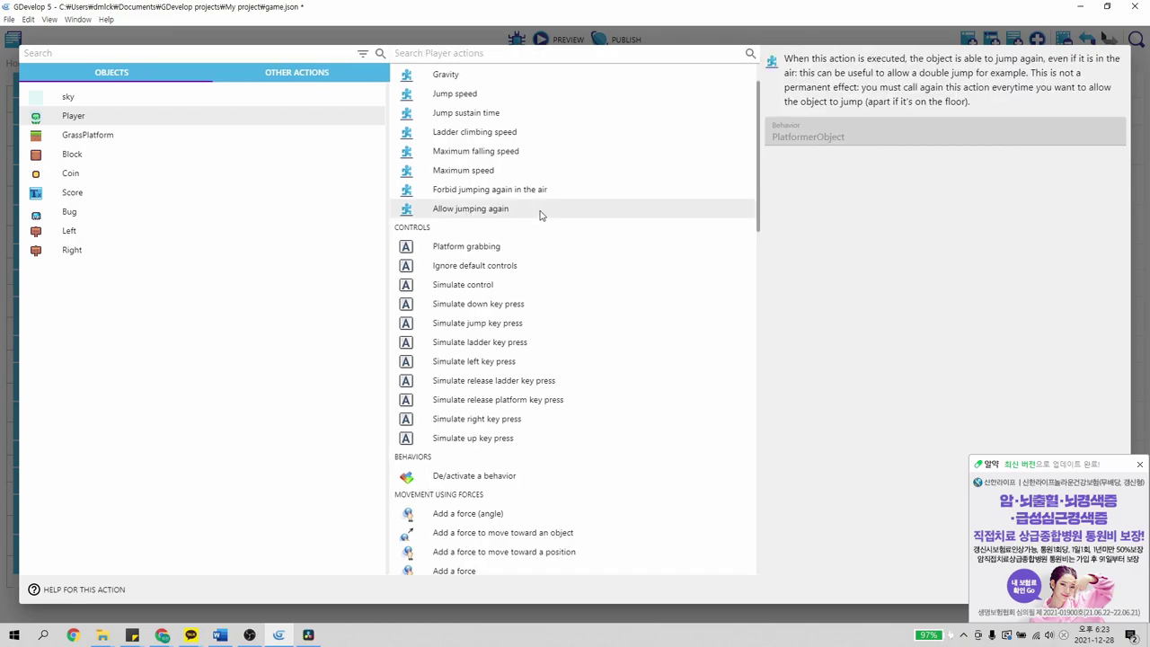
click(1139, 465)
click(1107, 590)
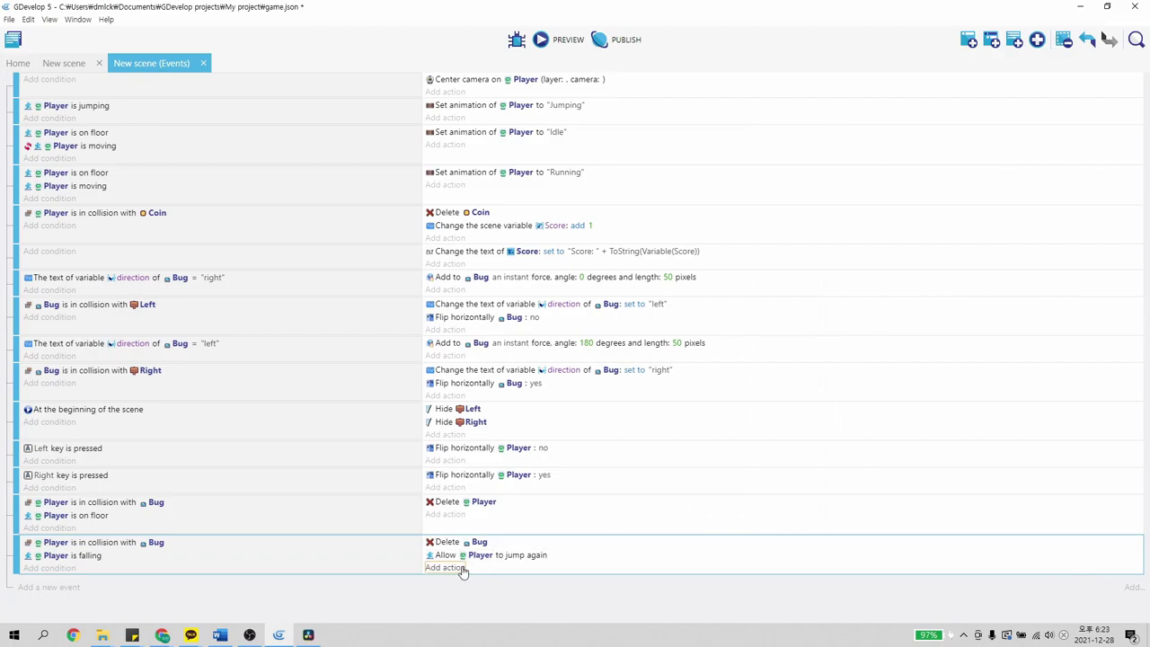
Add the action that simulates a jump key press for Player to the falling collision event
click(447, 568)
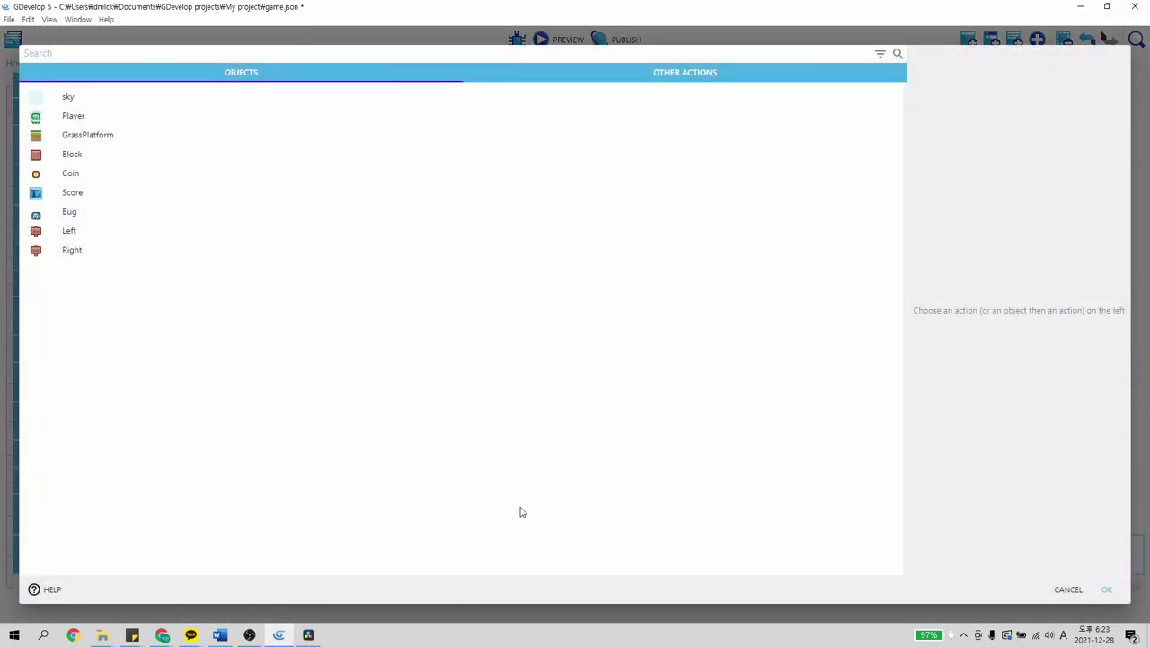
click(108, 116)
scroll(566, 247, down, 2)
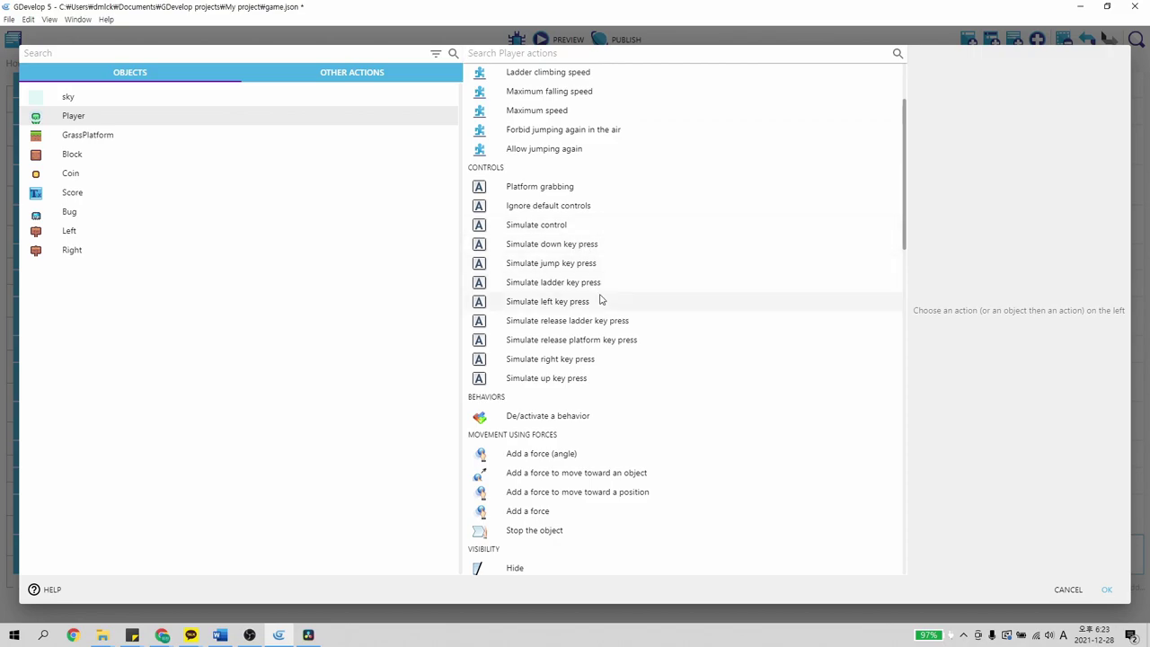
click(596, 268)
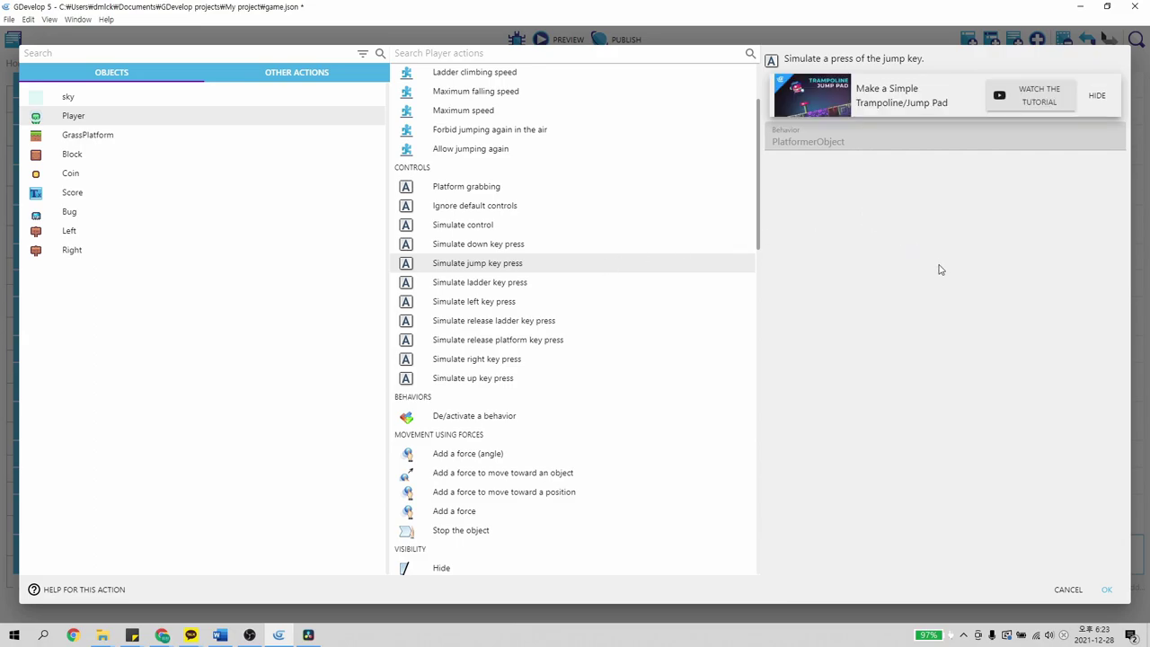
click(1108, 589)
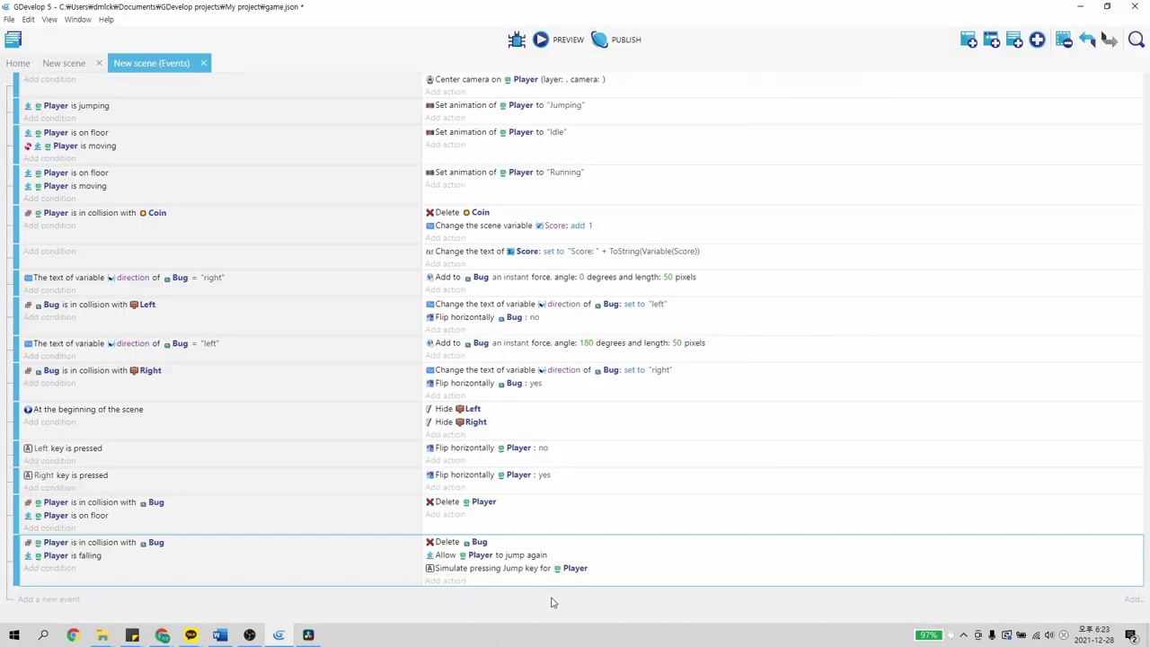
Preview the scene again, move and jump Player around Bug and the blocks to test the bounce, and close the preview
click(65, 69)
click(559, 39)
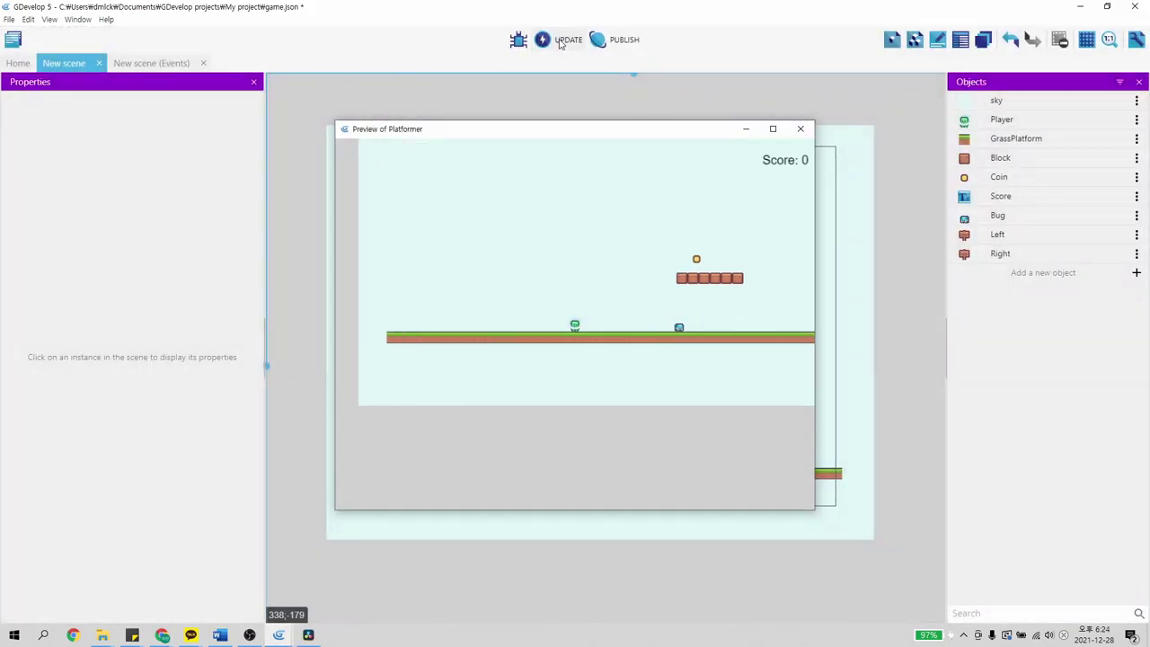
key(Right)
key(space)
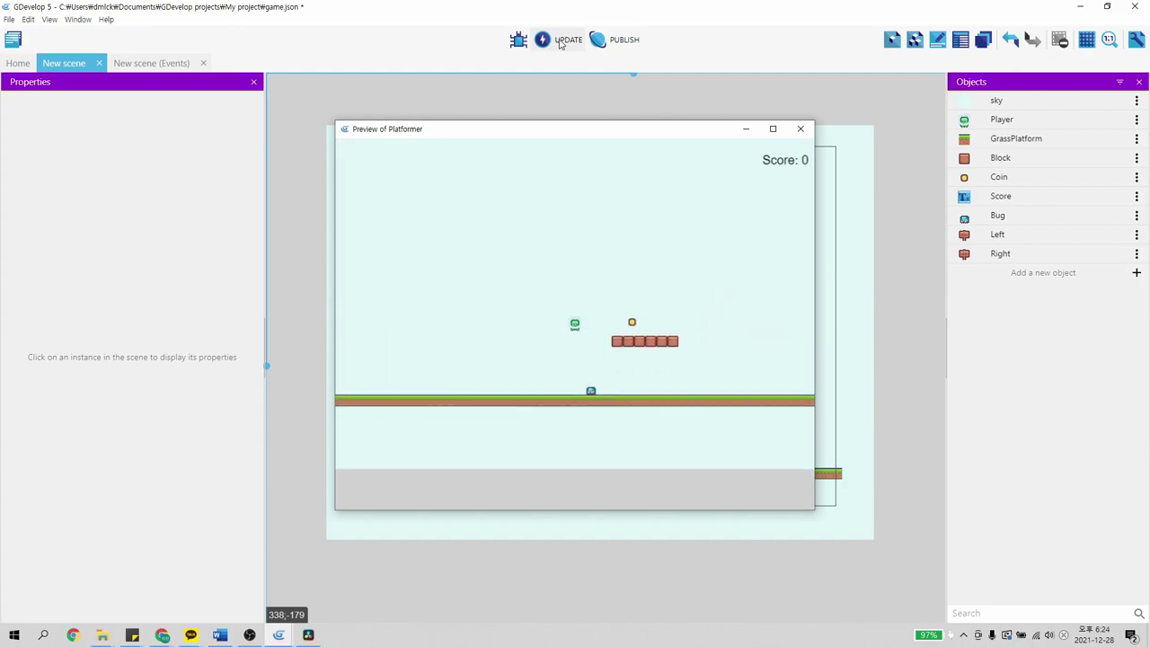
key(space)
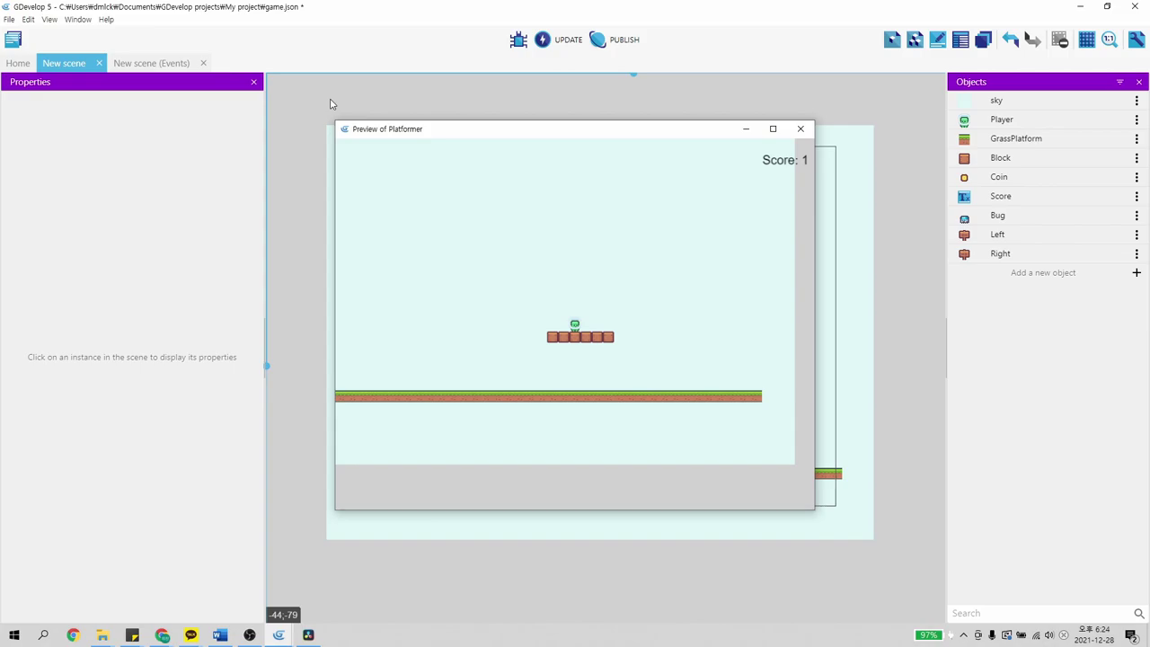
key(Left)
key(space)
key(Right)
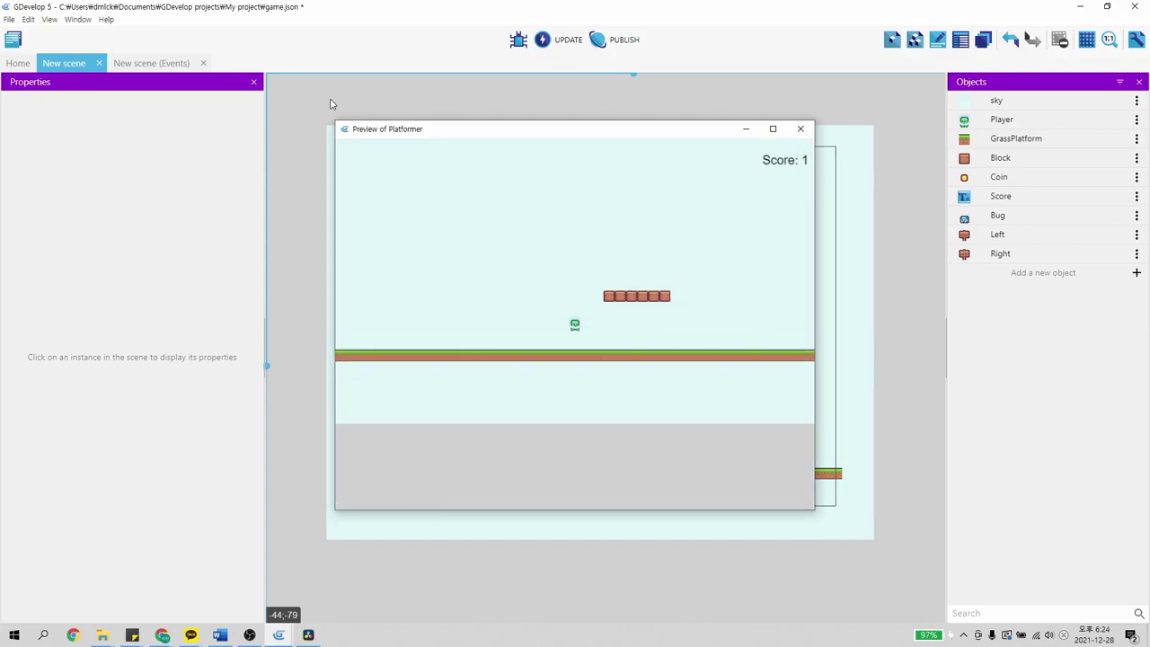
key(space)
key(Left)
key(space)
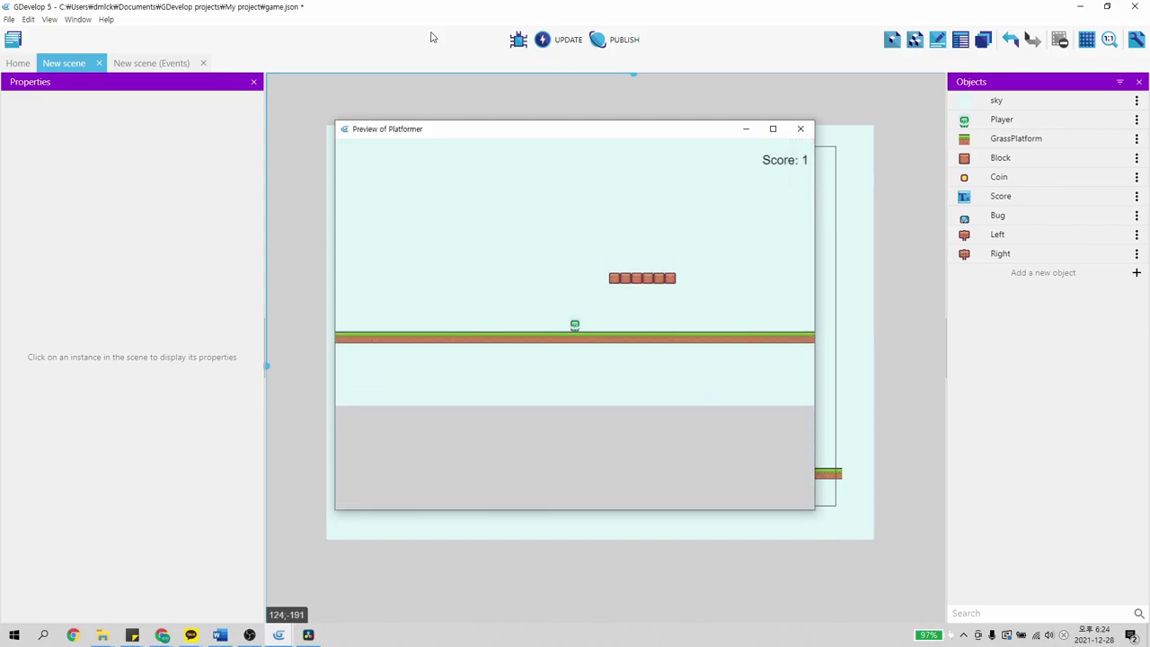
click(800, 129)
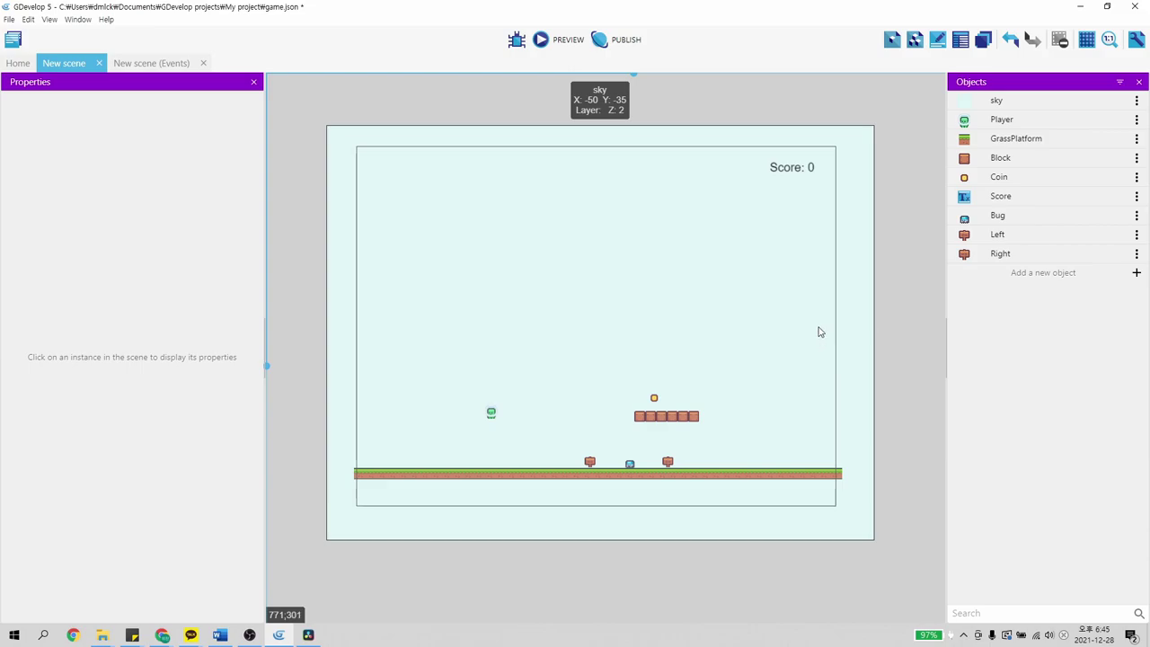
Create a new Sprite object from scratch and name it Savepoint
click(1135, 273)
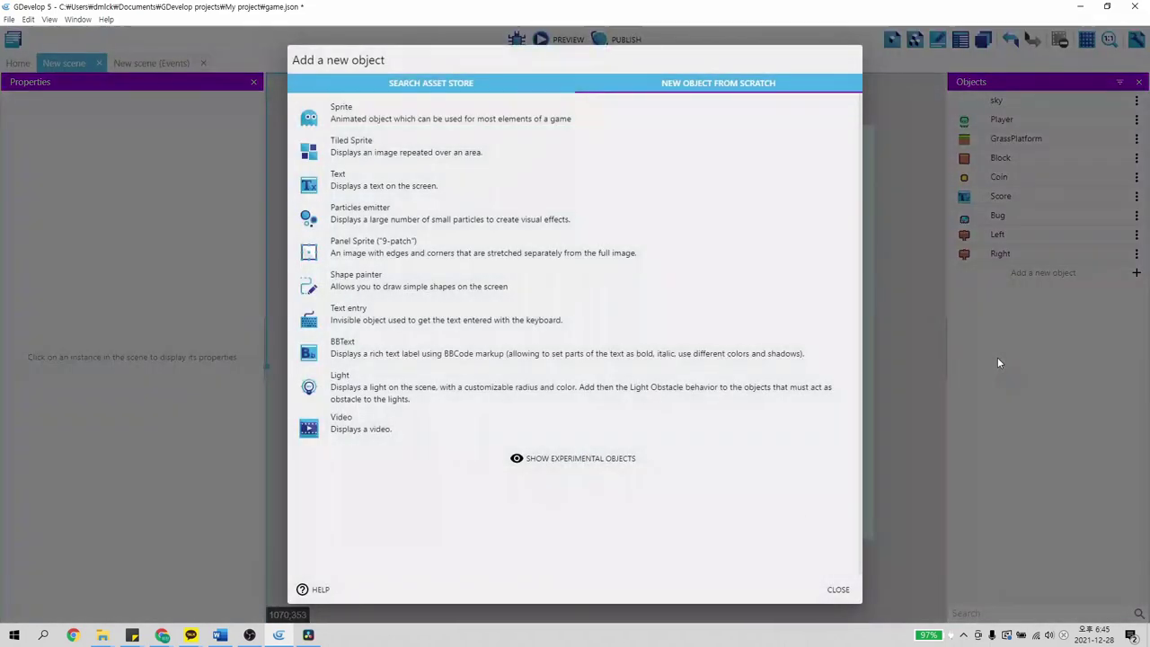
click(522, 126)
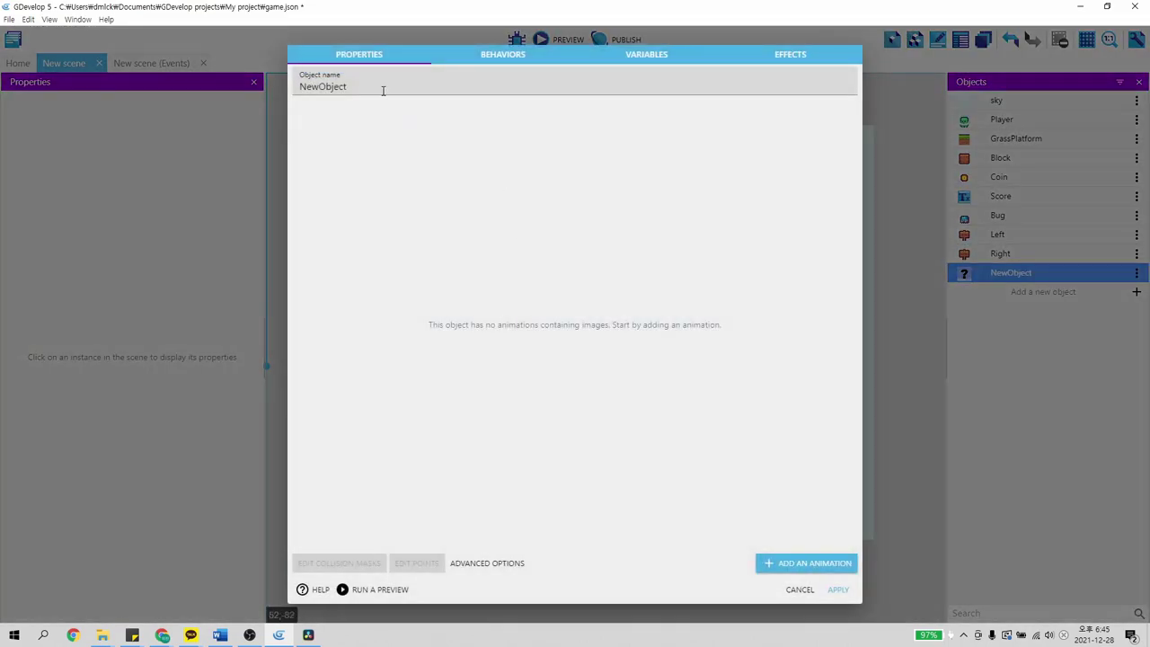
drag(386, 92, 273, 81)
text(sa)
key(BackSpace)
key(BackSpace)
text(Savepoint)
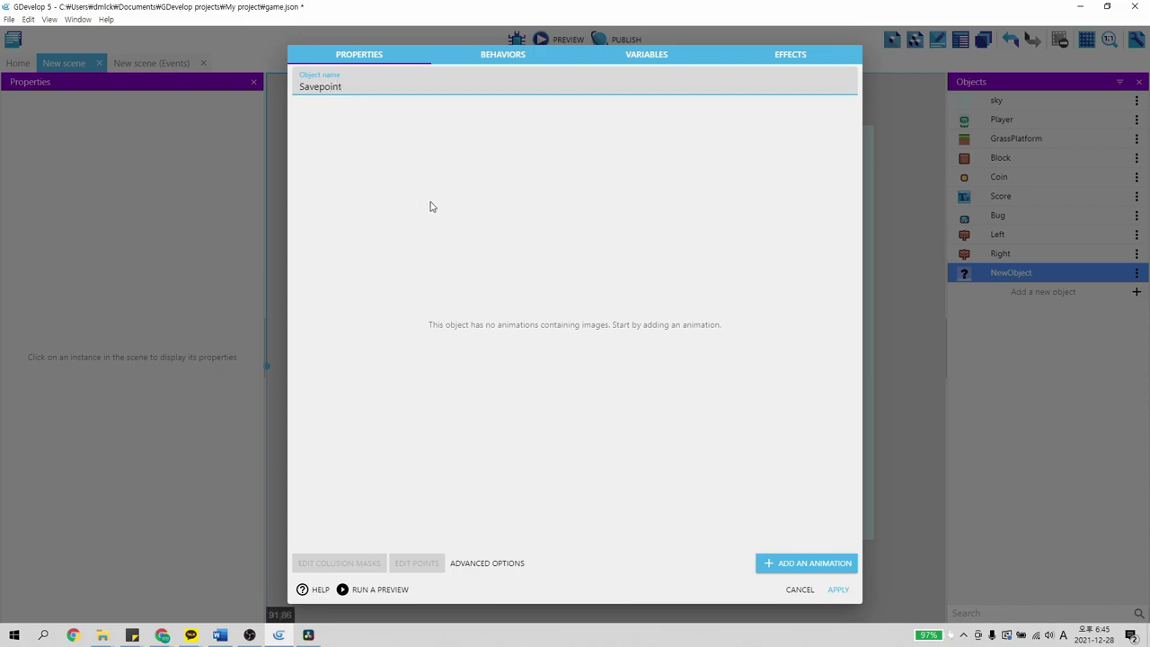
click(429, 206)
Add an animation to Savepoint using the image tile_0126.png from the Tiles folder
click(773, 561)
click(324, 169)
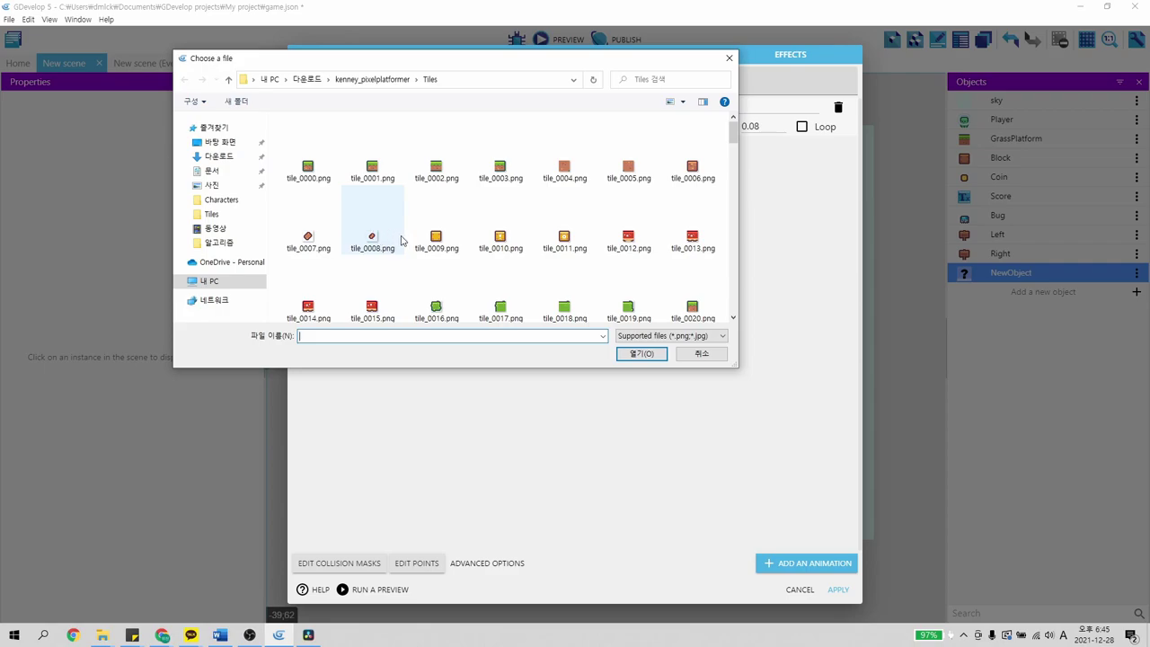
scroll(416, 239, down, 3)
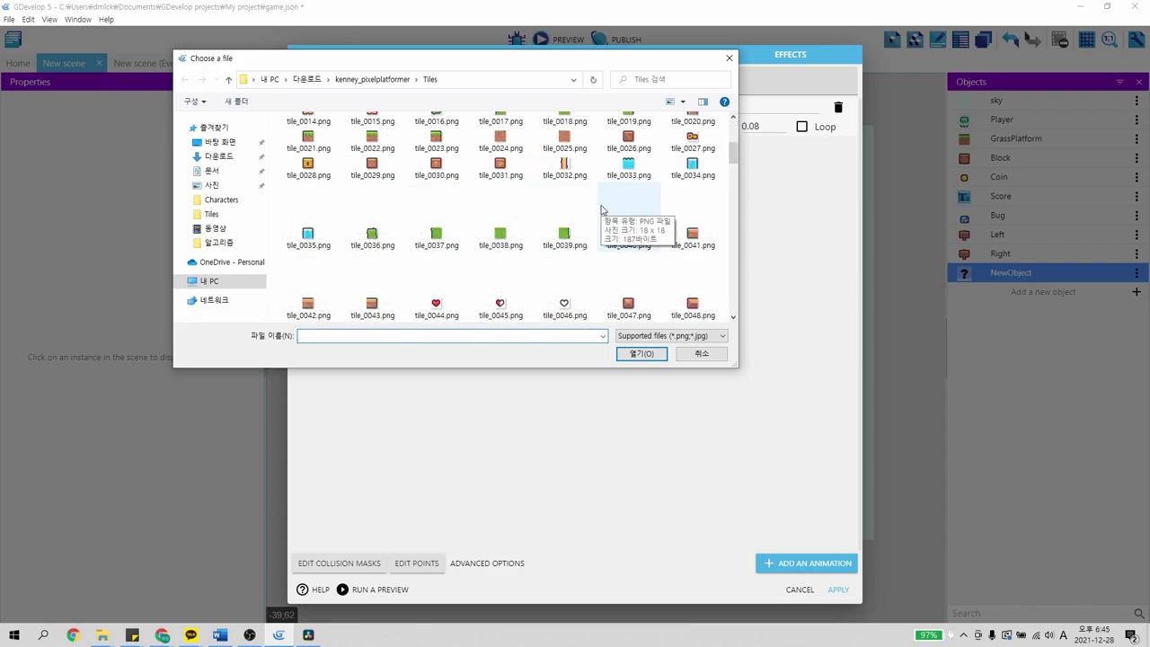
scroll(615, 235, down, 6)
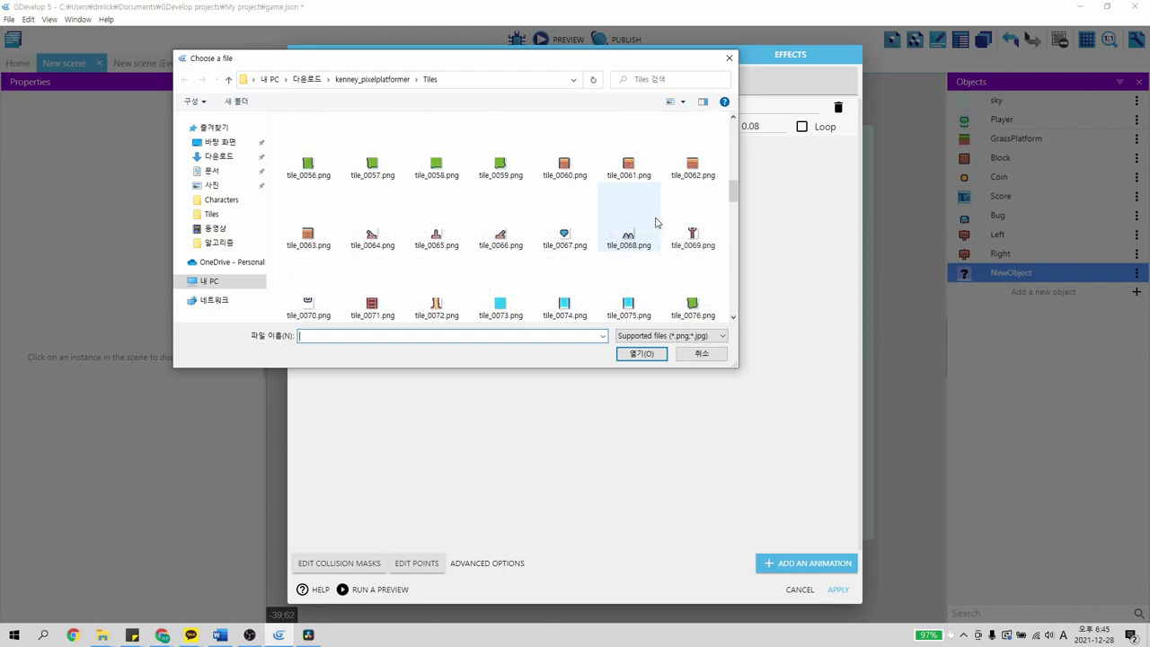
scroll(660, 220, down, 2)
scroll(676, 223, down, 2)
scroll(676, 225, down, 1)
scroll(675, 236, up, 1)
scroll(657, 253, down, 3)
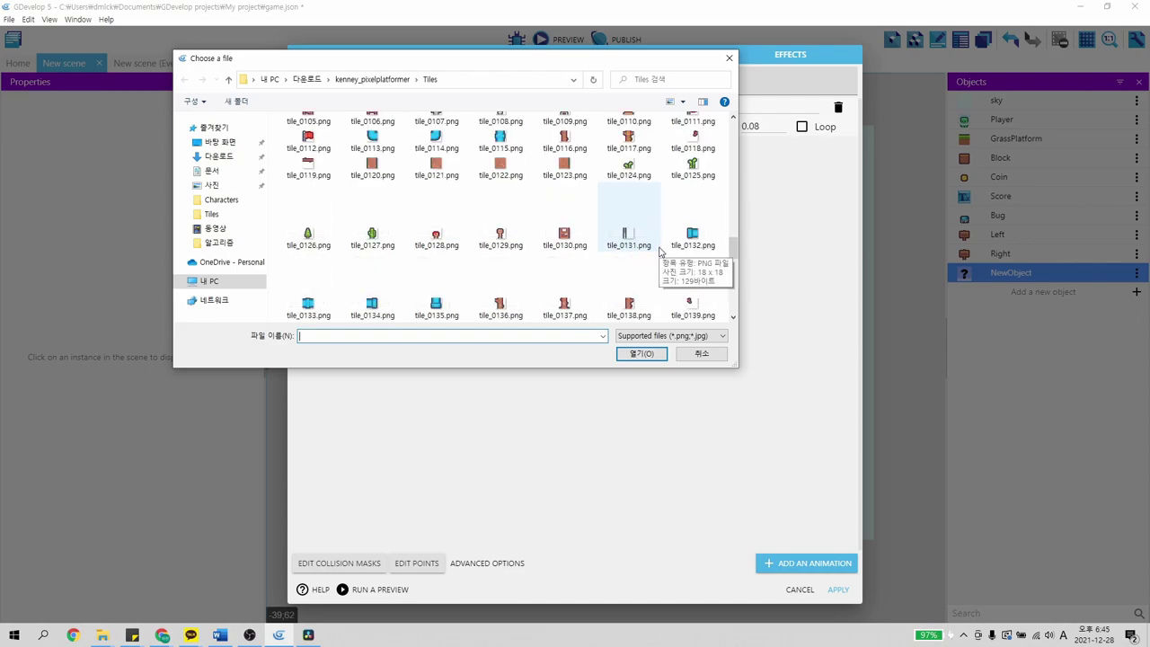
click(309, 236)
scroll(431, 251, down, 3)
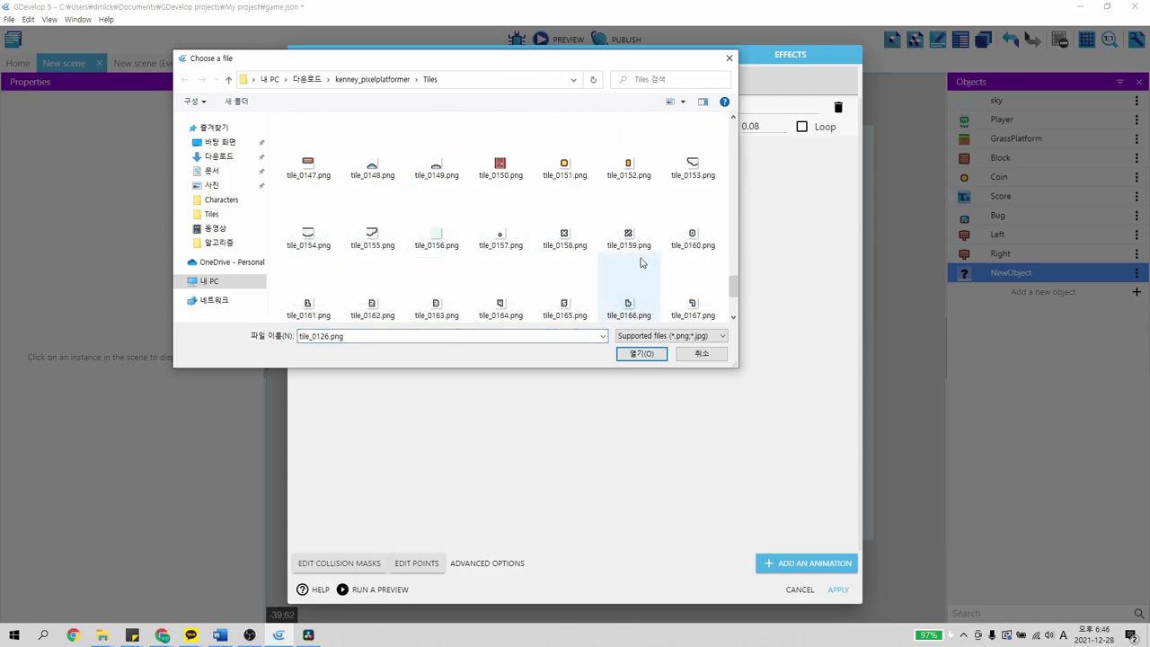
scroll(665, 266, up, 3)
click(642, 353)
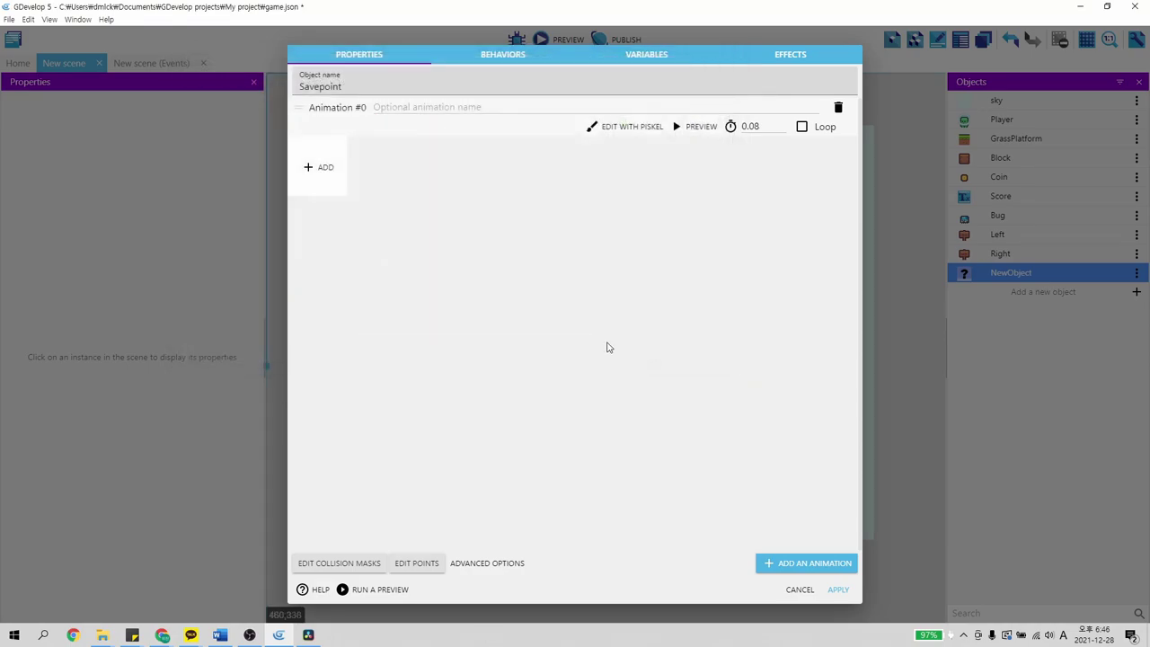
click(668, 321)
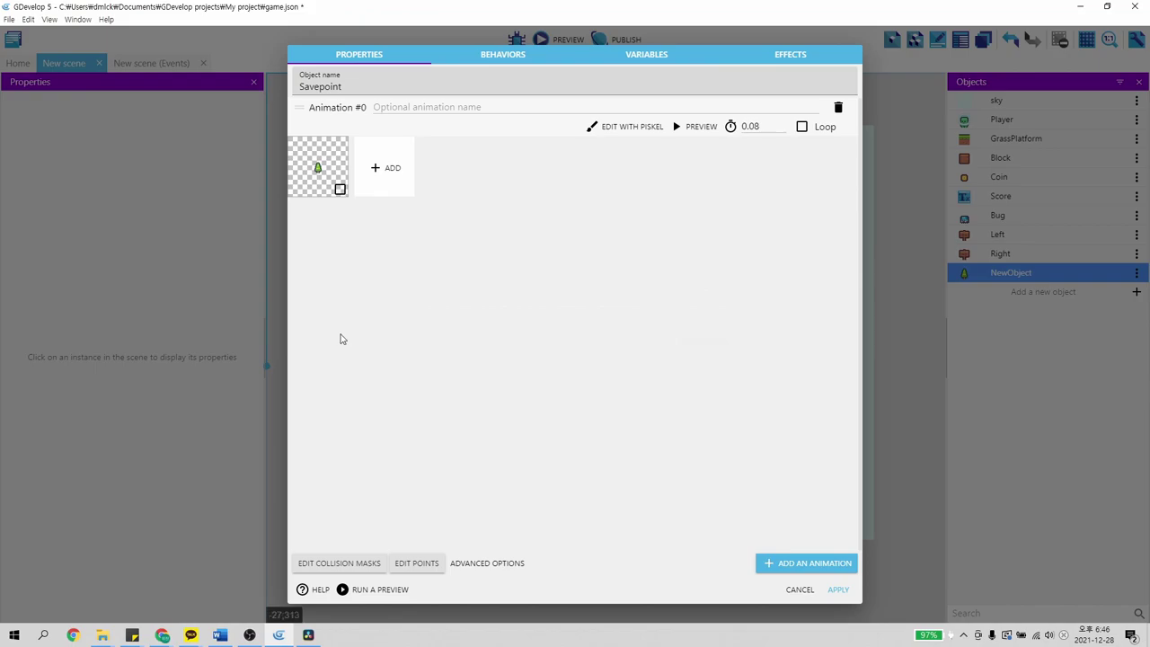
Apply the Savepoint object, place one on the grass platform just before the Left sign, and move Player to about X 169, Y 451
click(837, 591)
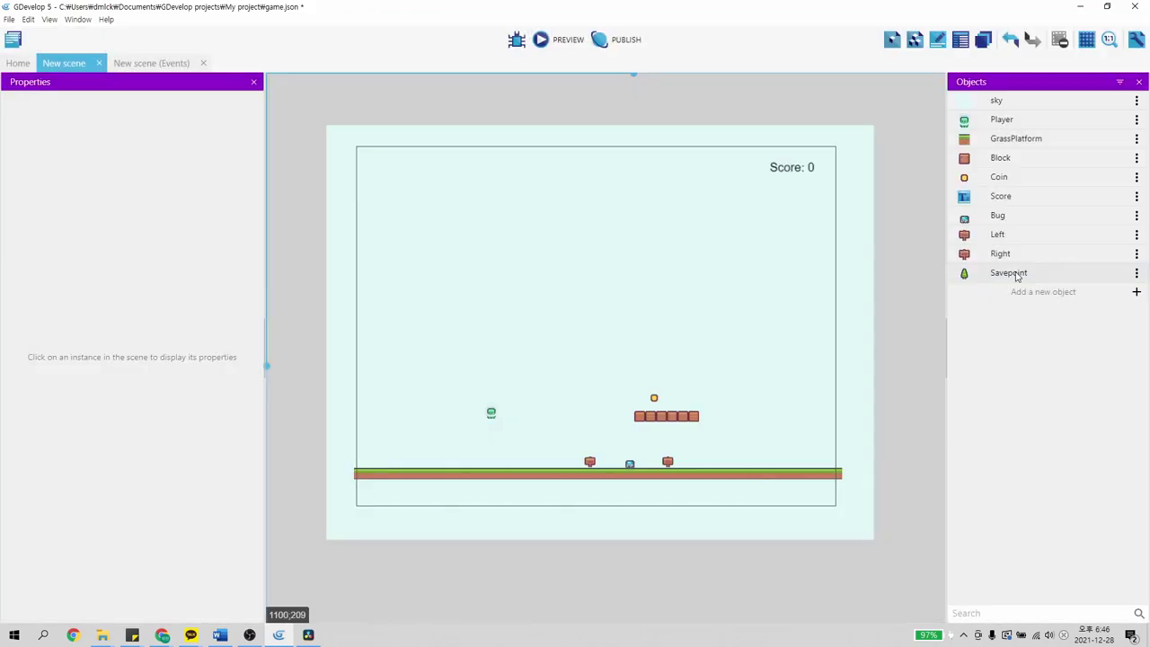
drag(1011, 277, 556, 462)
drag(491, 412, 464, 423)
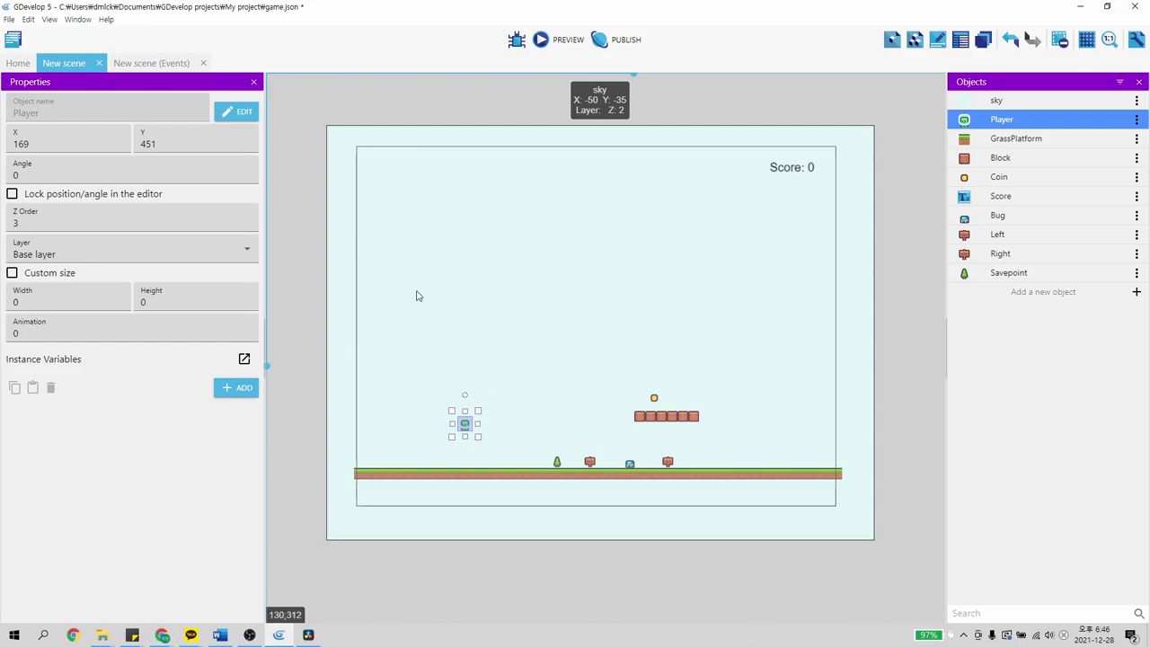
Add a new event to the scene's events with the condition that Player is in collision with Savepoint
click(144, 63)
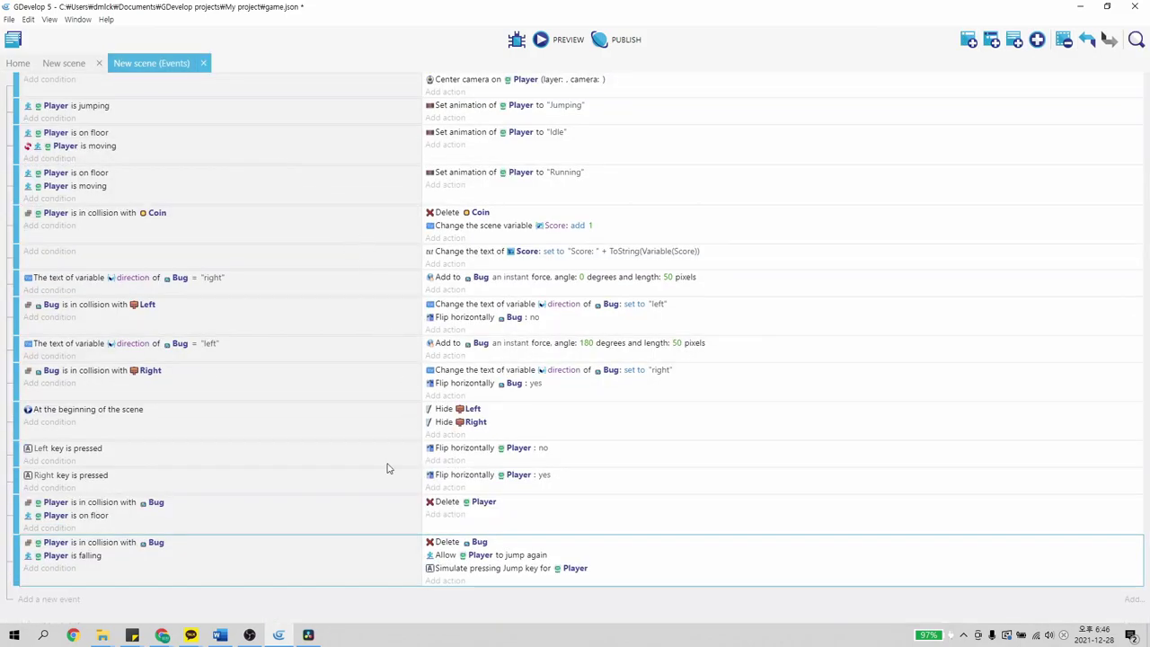
click(55, 605)
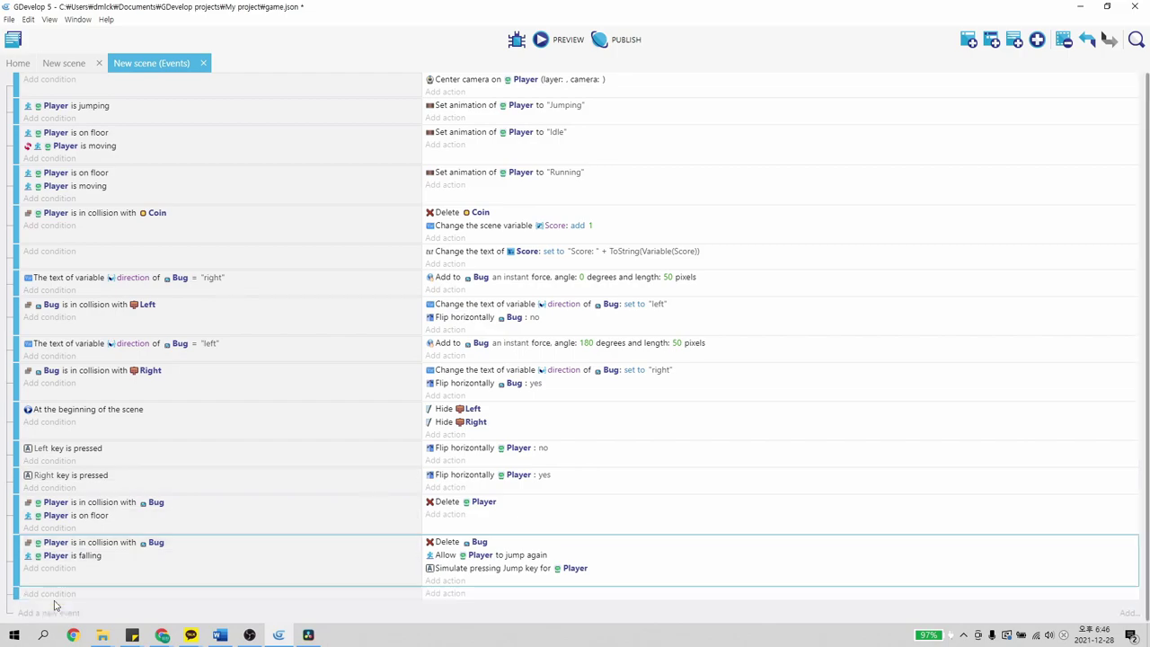
click(77, 594)
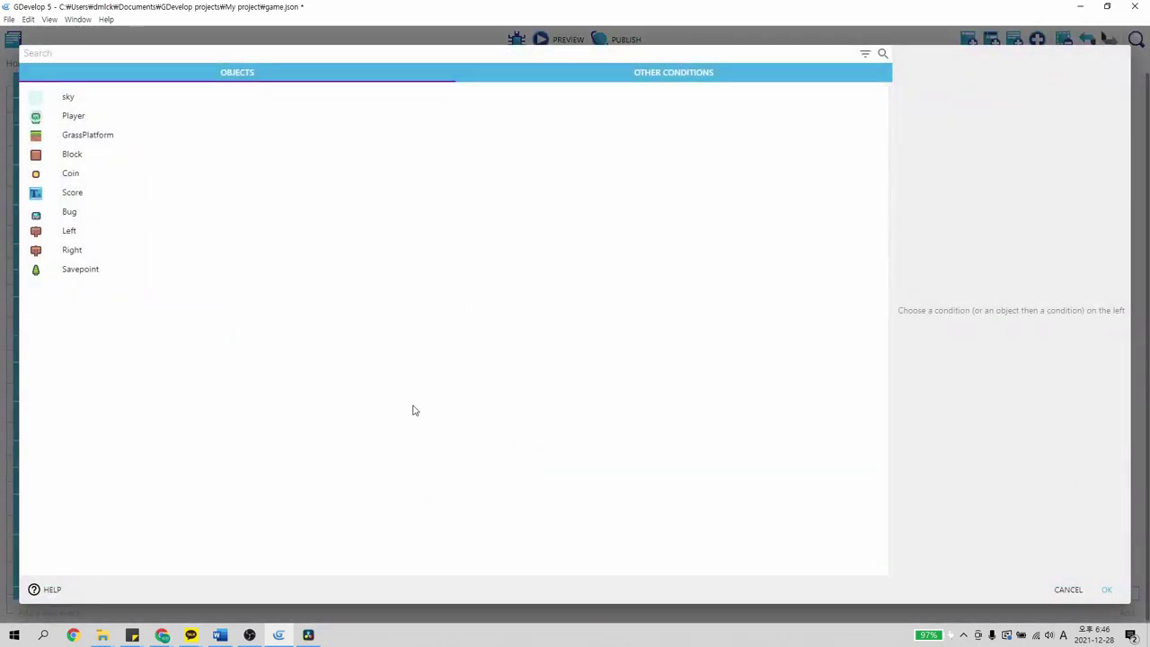
click(115, 126)
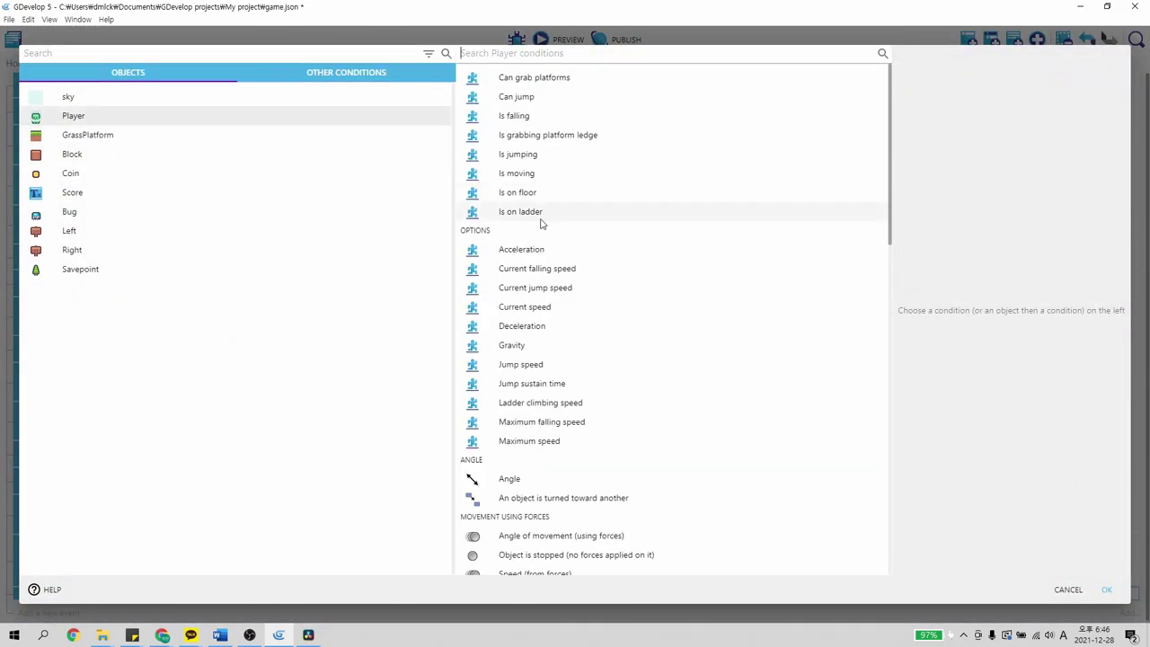
scroll(539, 221, down, 4)
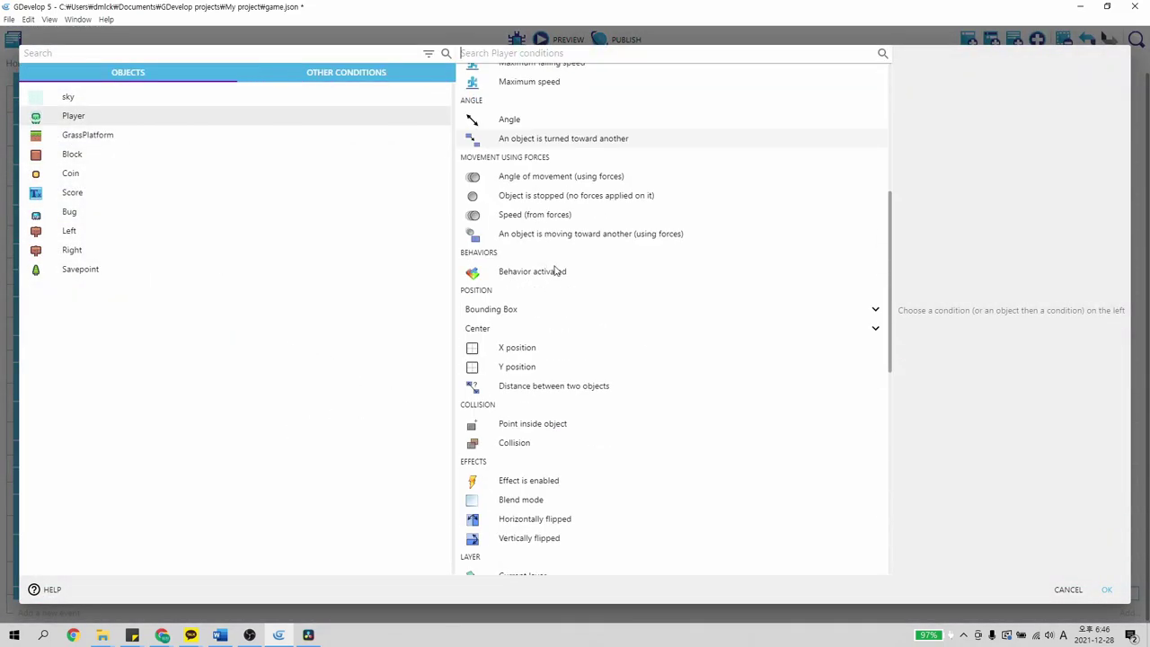
click(524, 442)
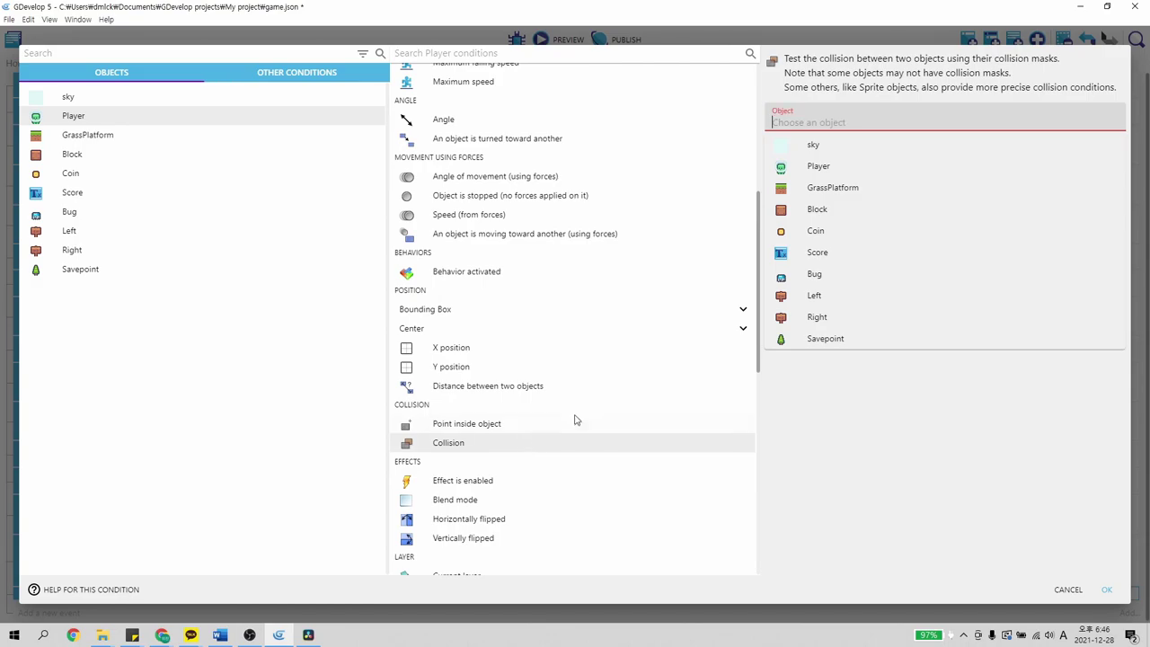
click(837, 338)
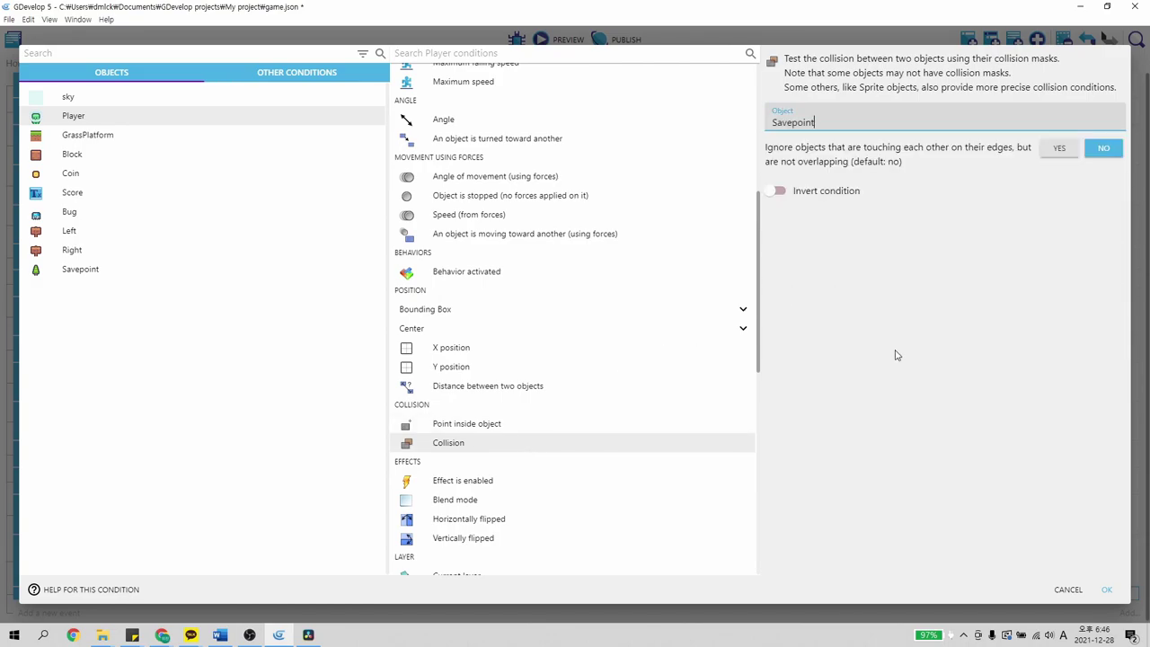
click(1103, 591)
Start adding a non-object action to the Player and Savepoint collision event, looking among the Scene and Variables categories
click(431, 595)
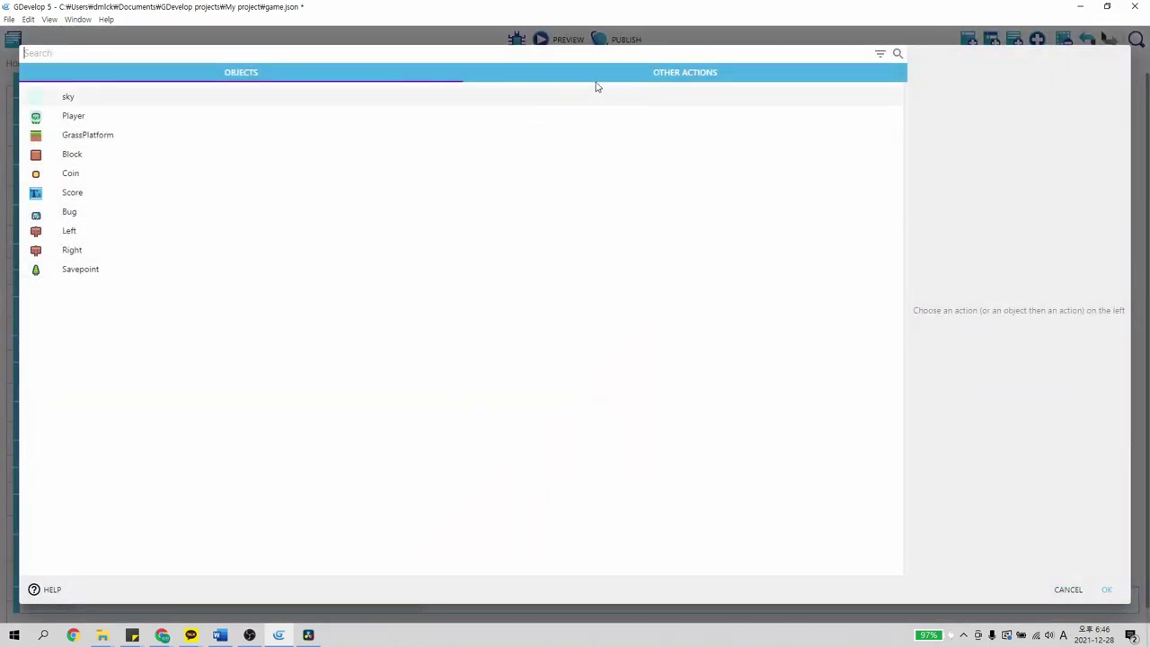
click(657, 71)
click(106, 179)
click(110, 175)
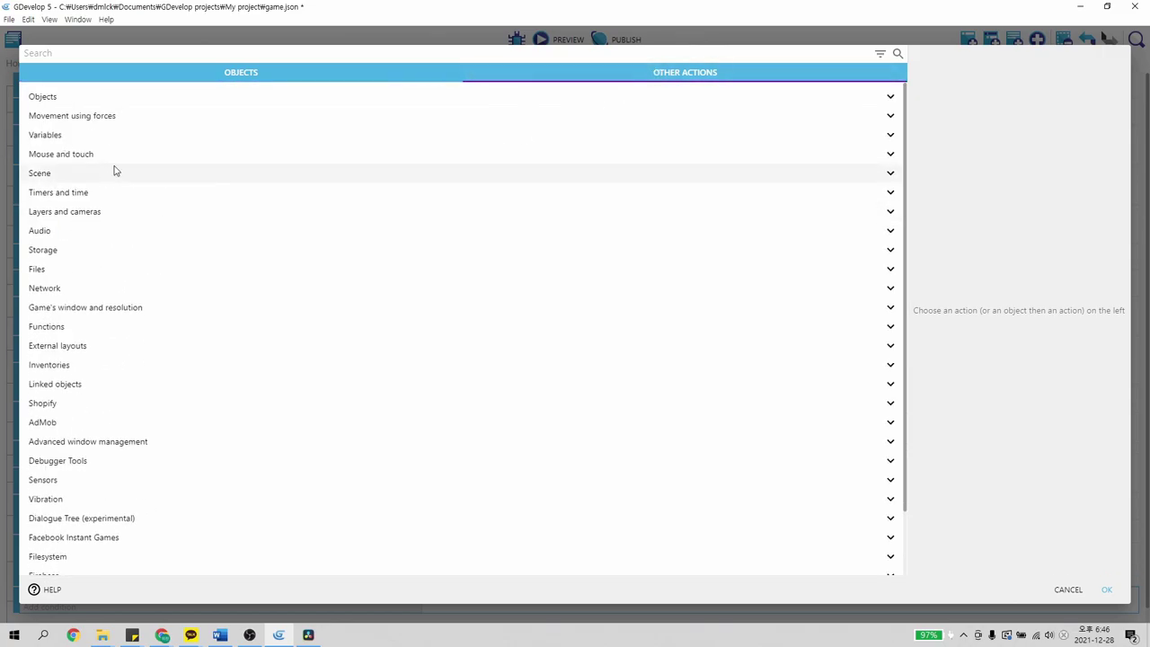